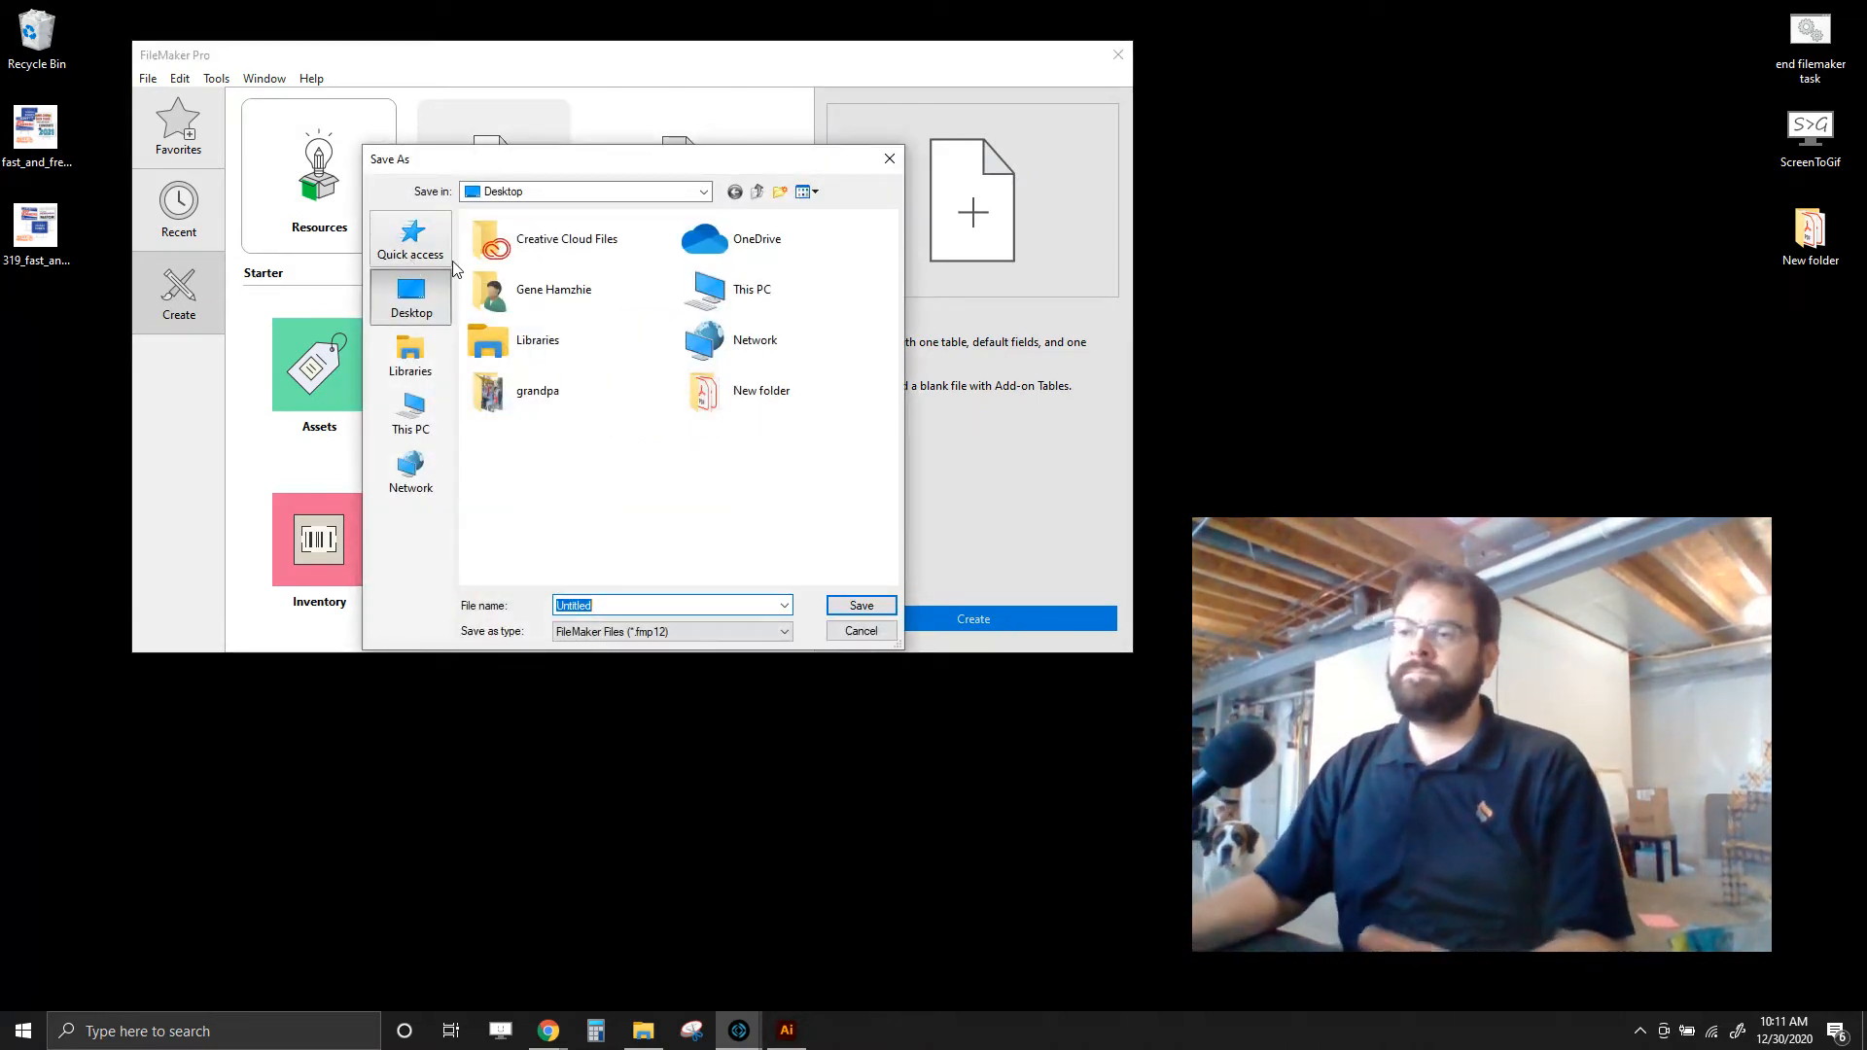
- Save the new blank database as Jobs on the Desktop and look over its table list and default fields
text(Jobs)
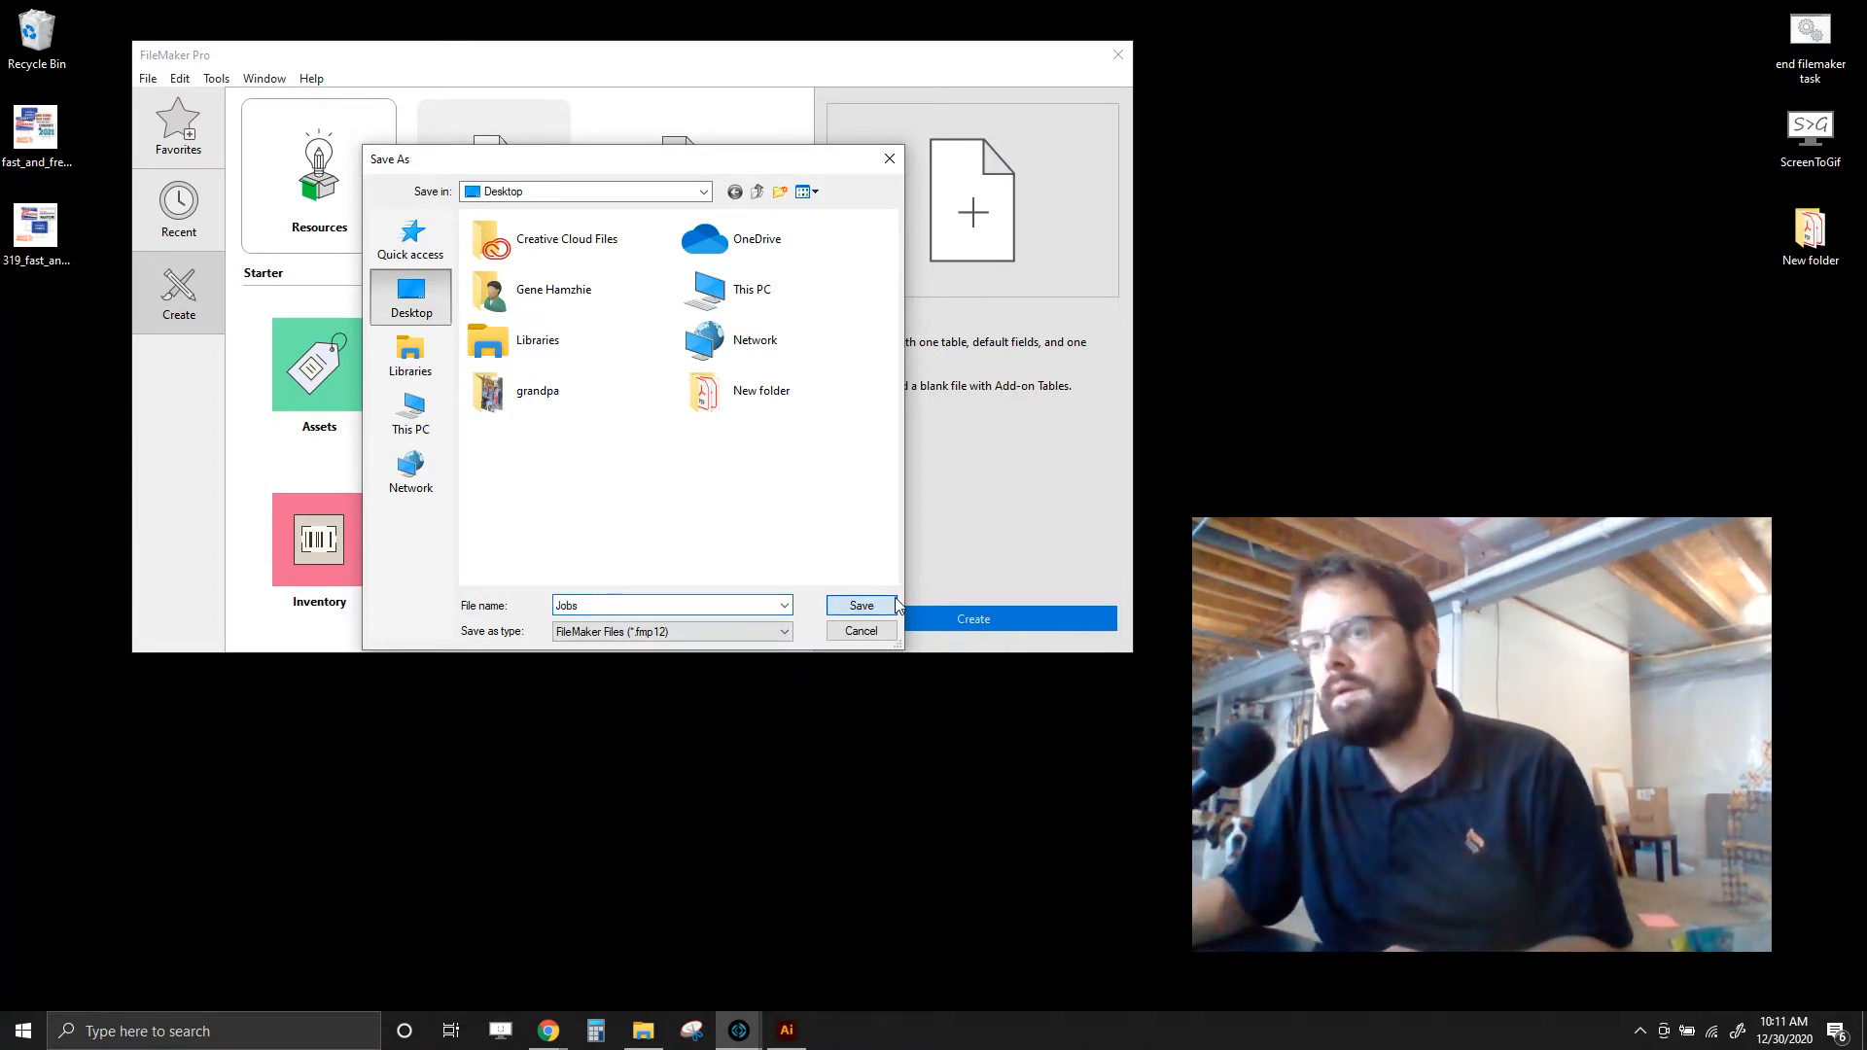
click(870, 606)
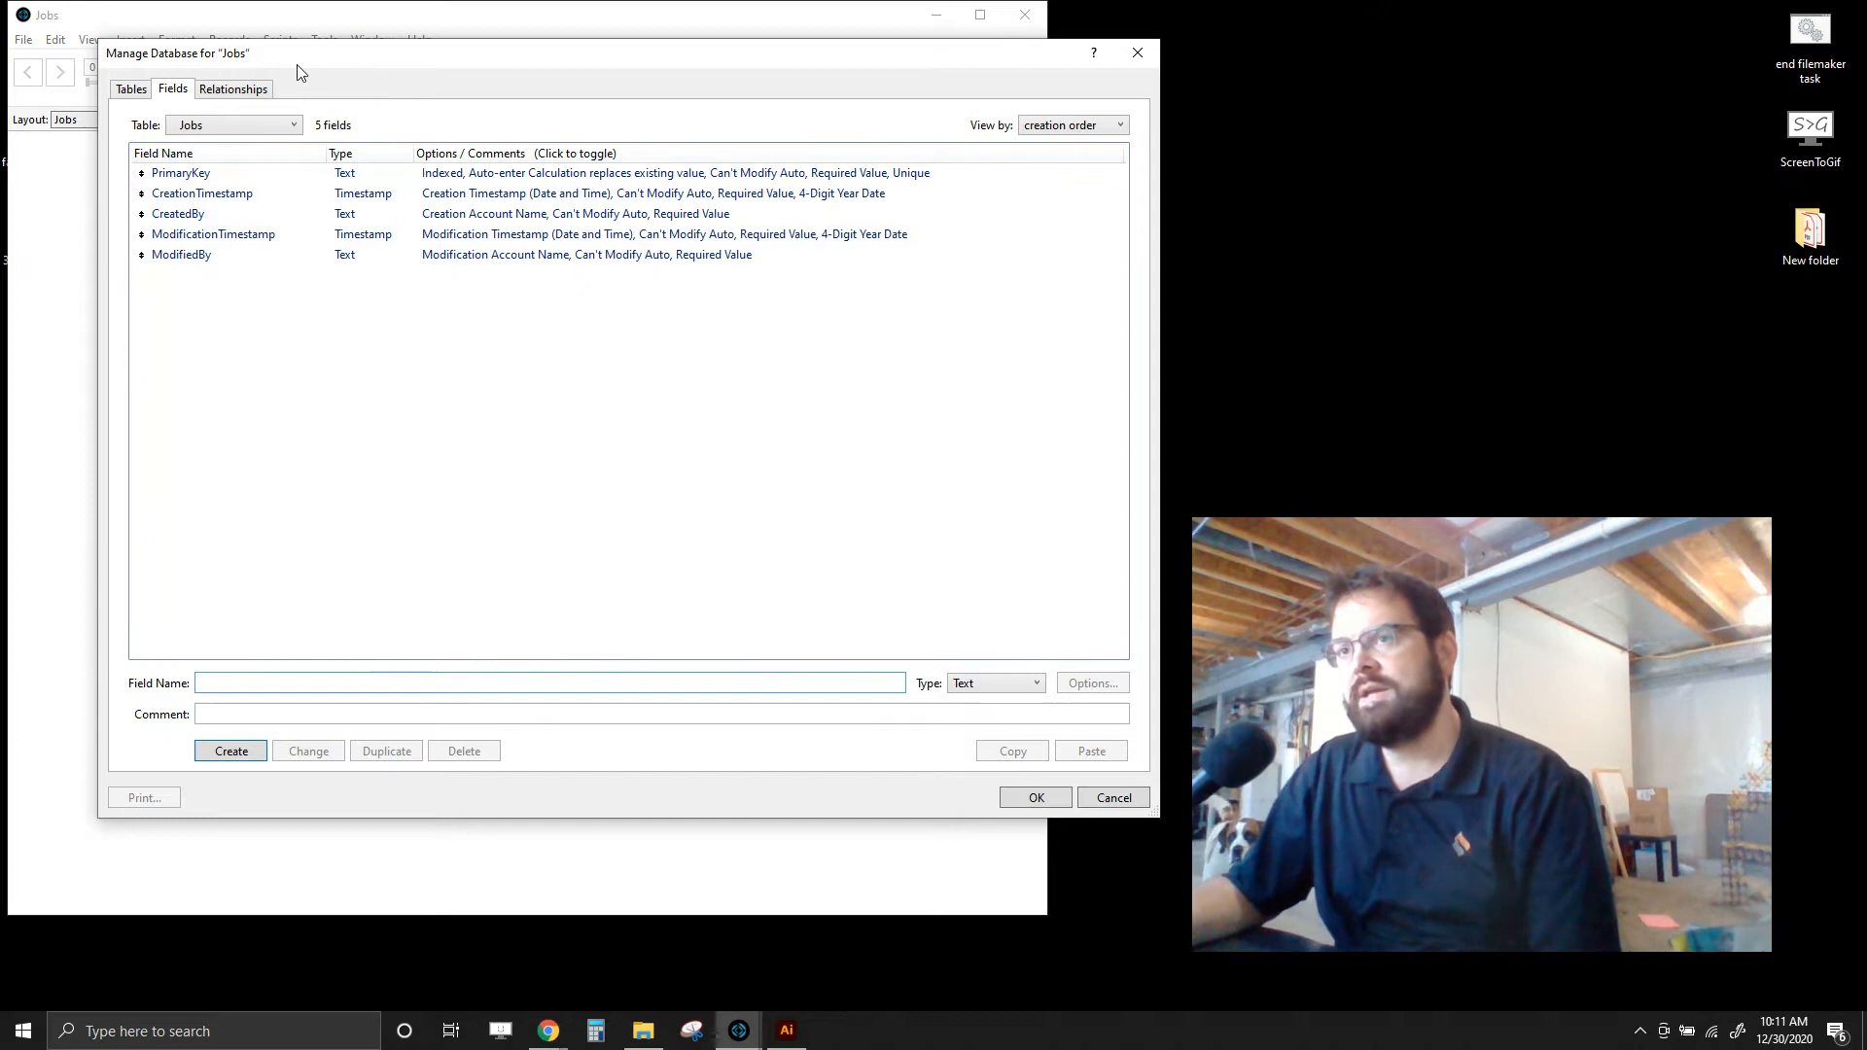
drag(330, 56, 392, 67)
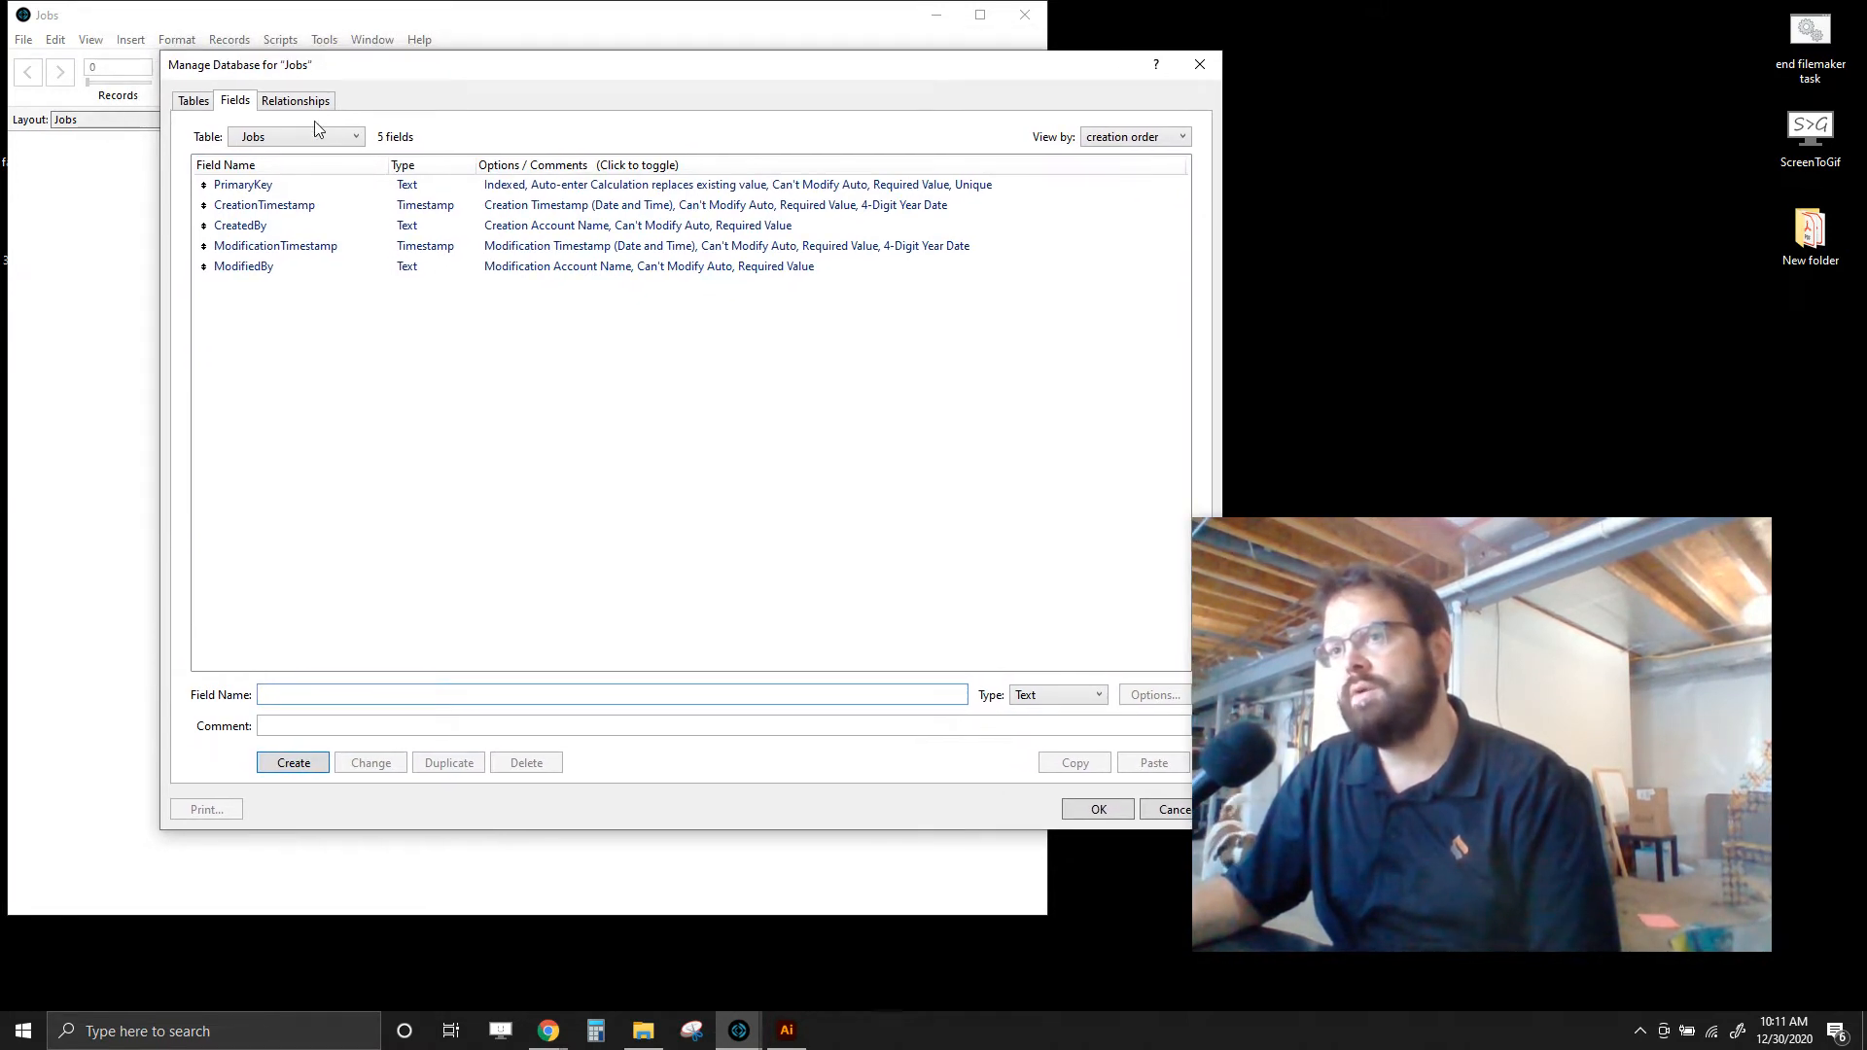
click(193, 101)
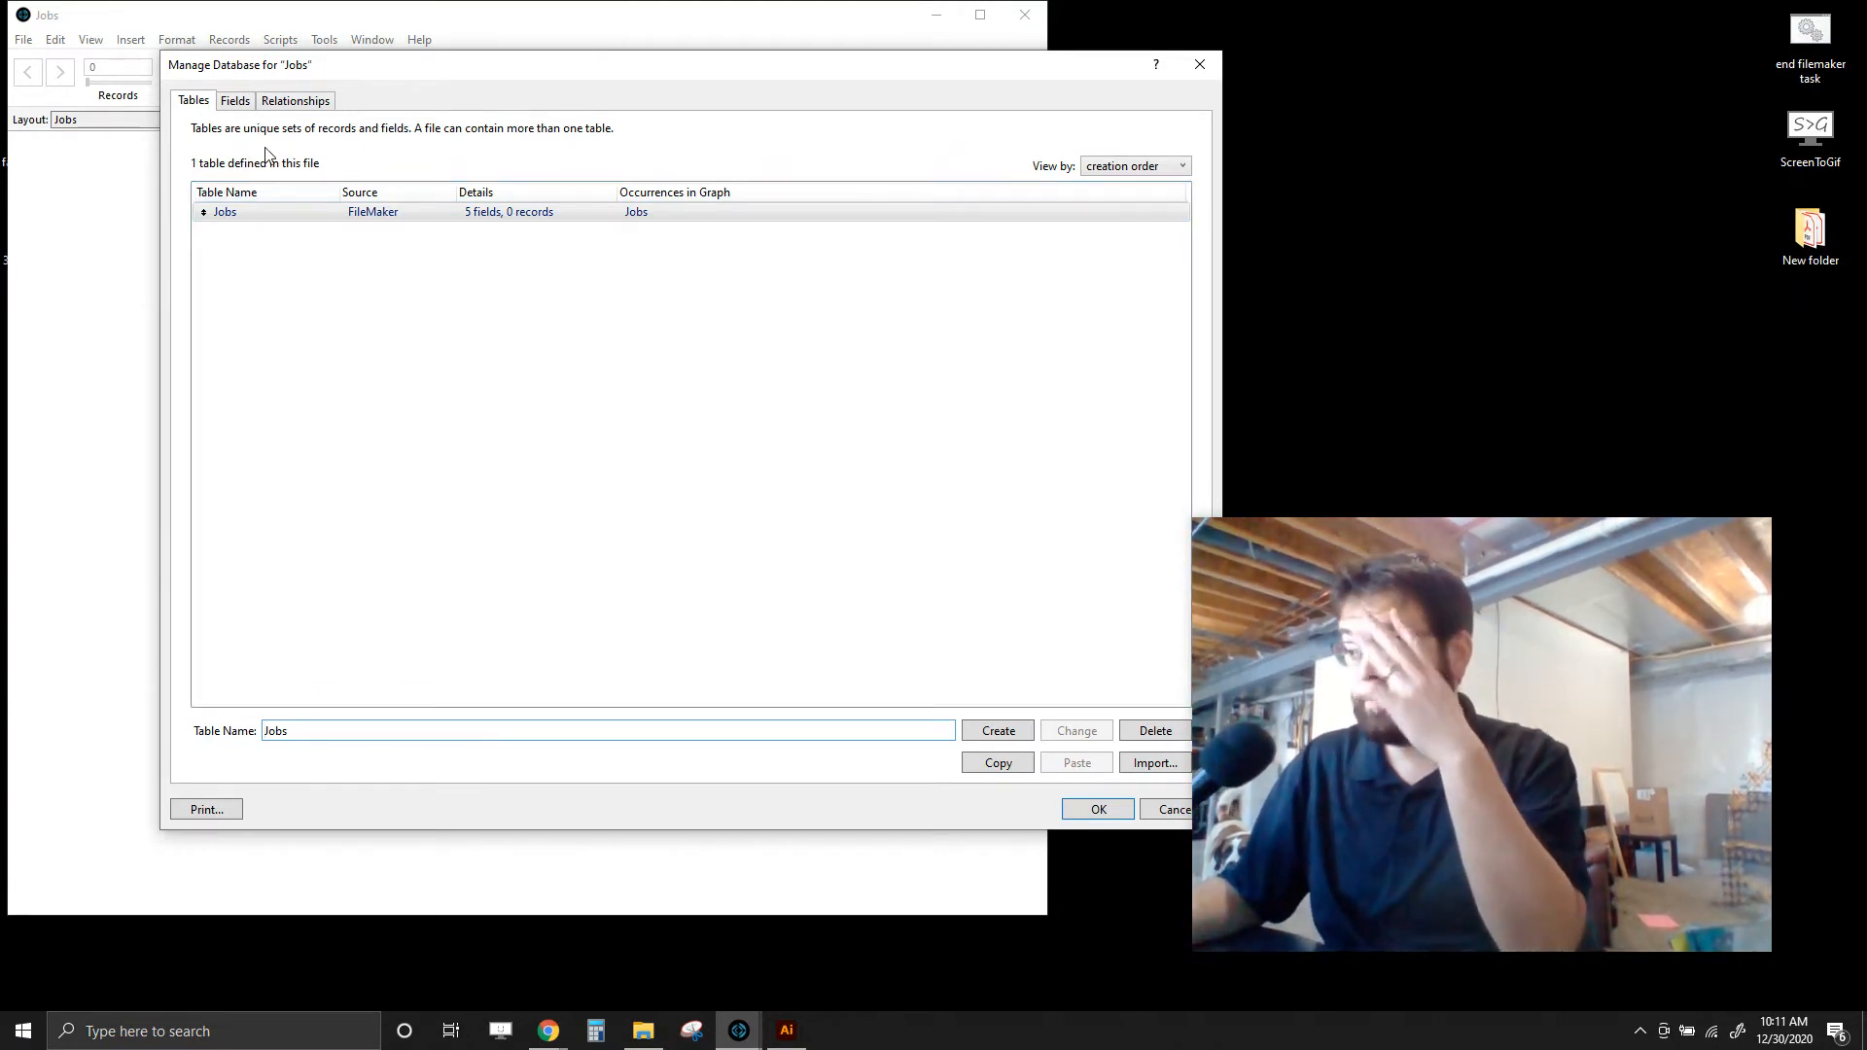
click(234, 103)
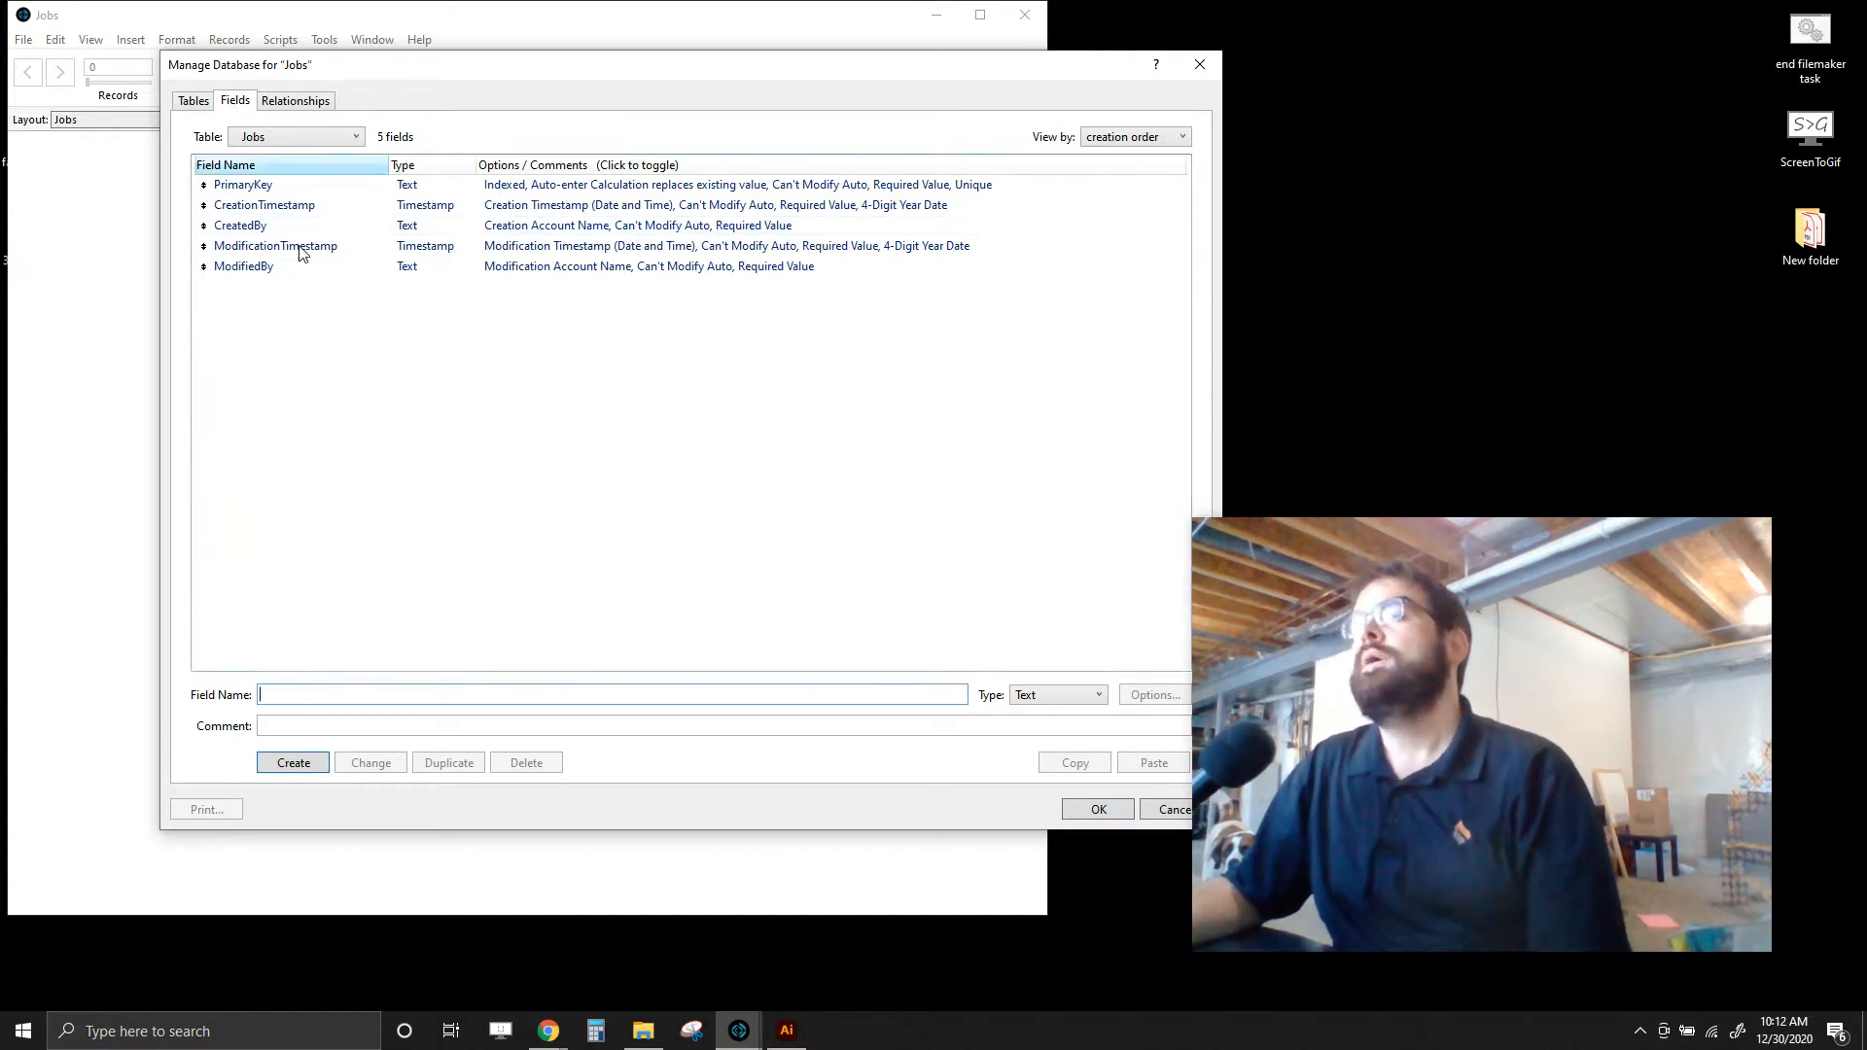
- Rename the PrimaryKey field of the Jobs table to __JobPrimaryKey
click(268, 189)
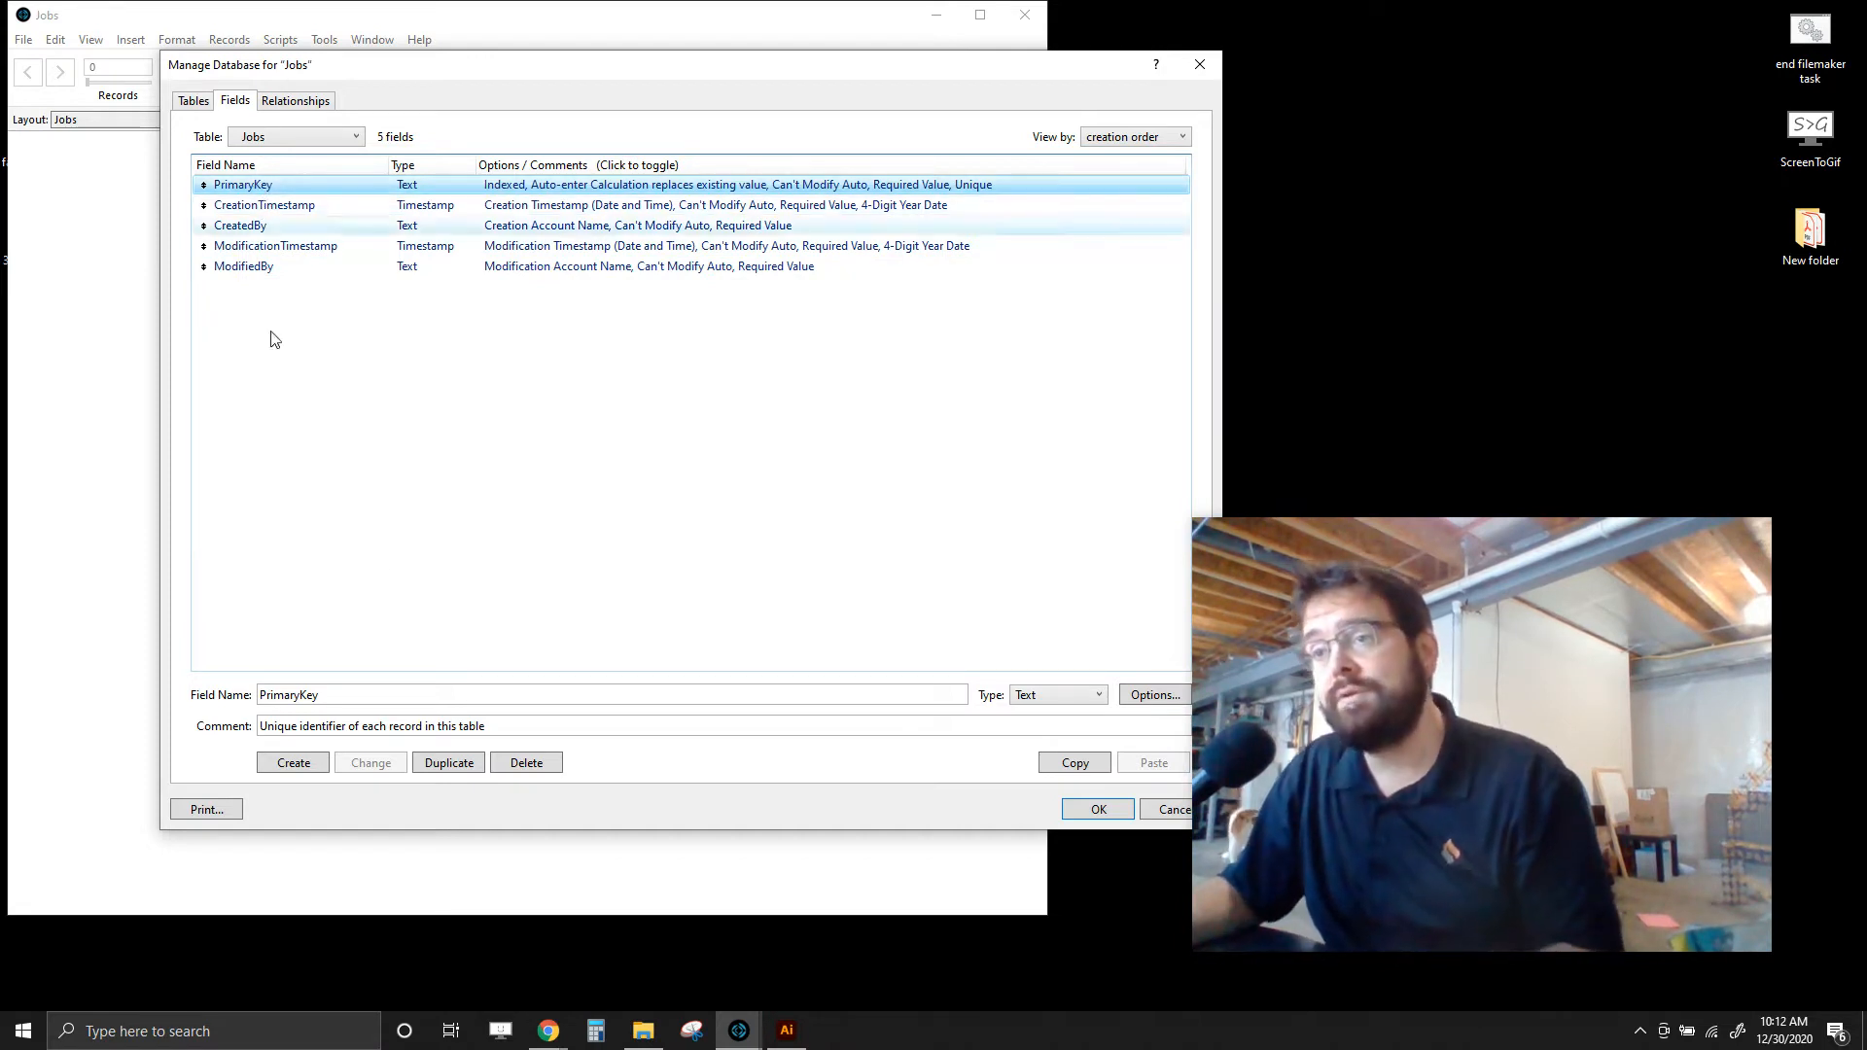
click(260, 698)
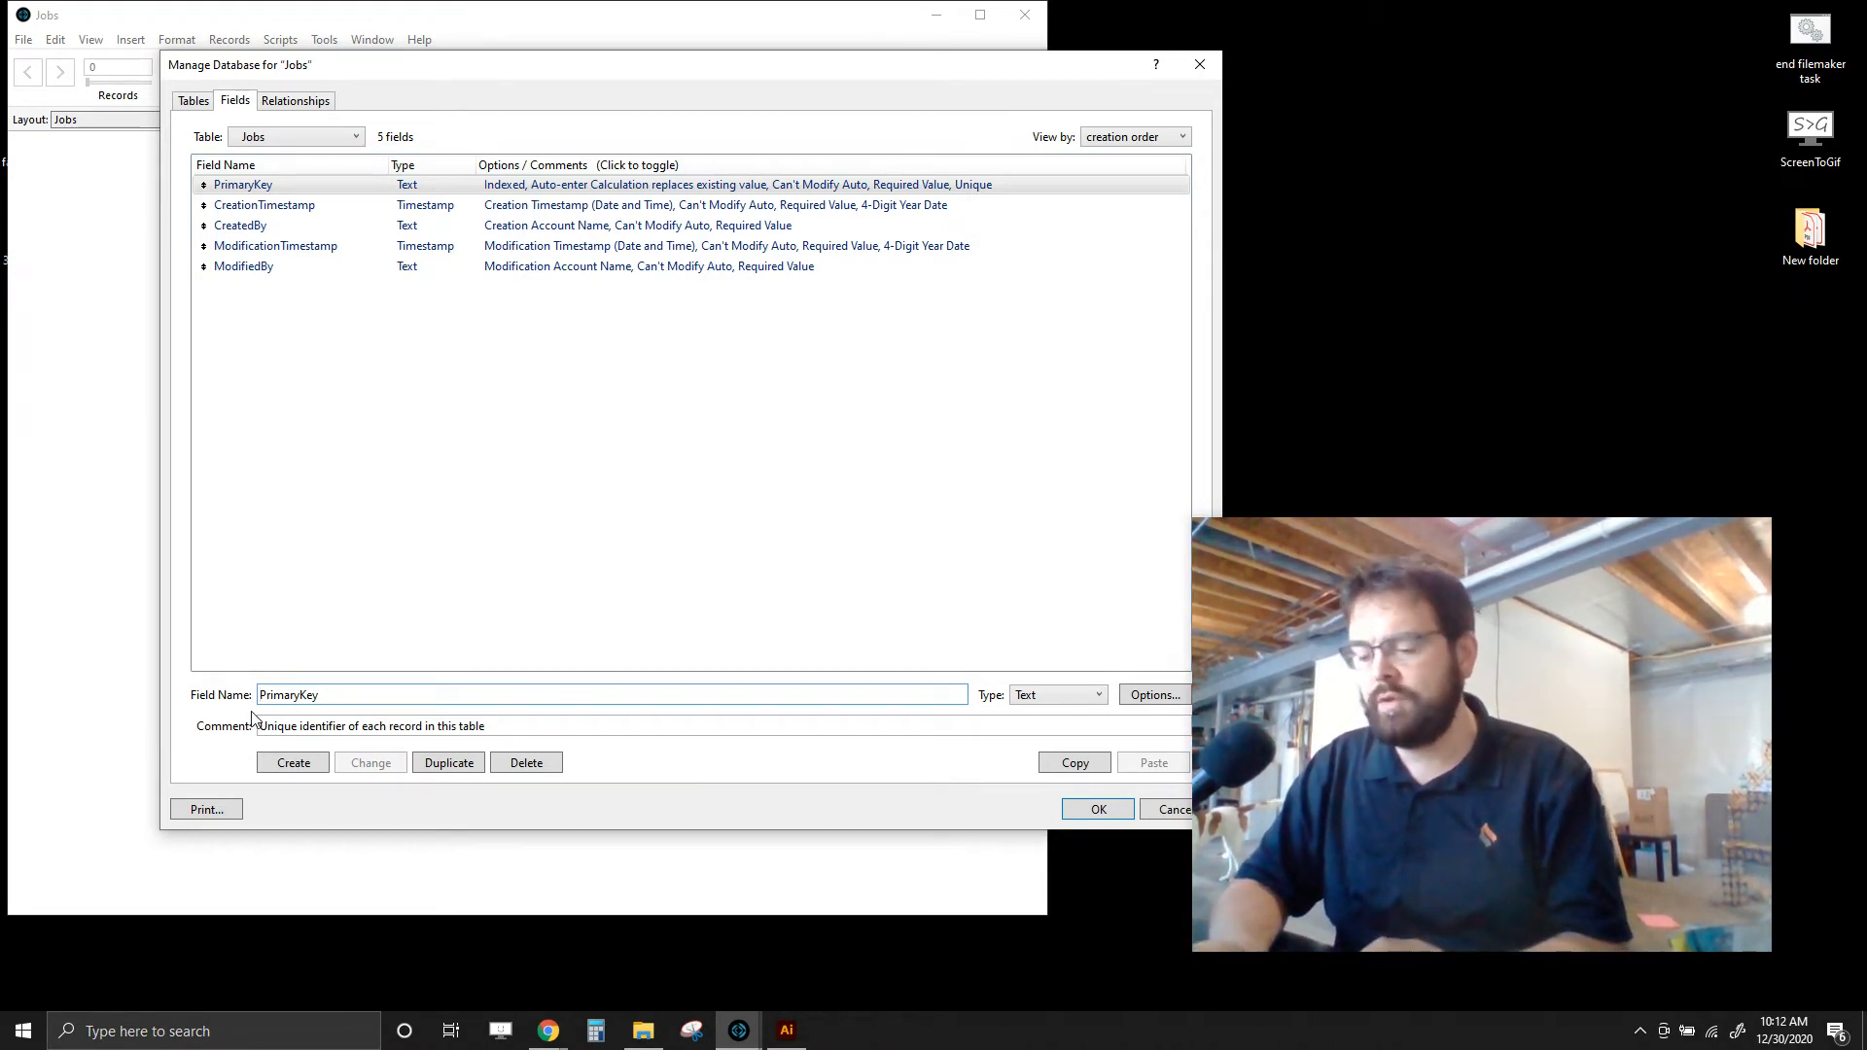
text(_)
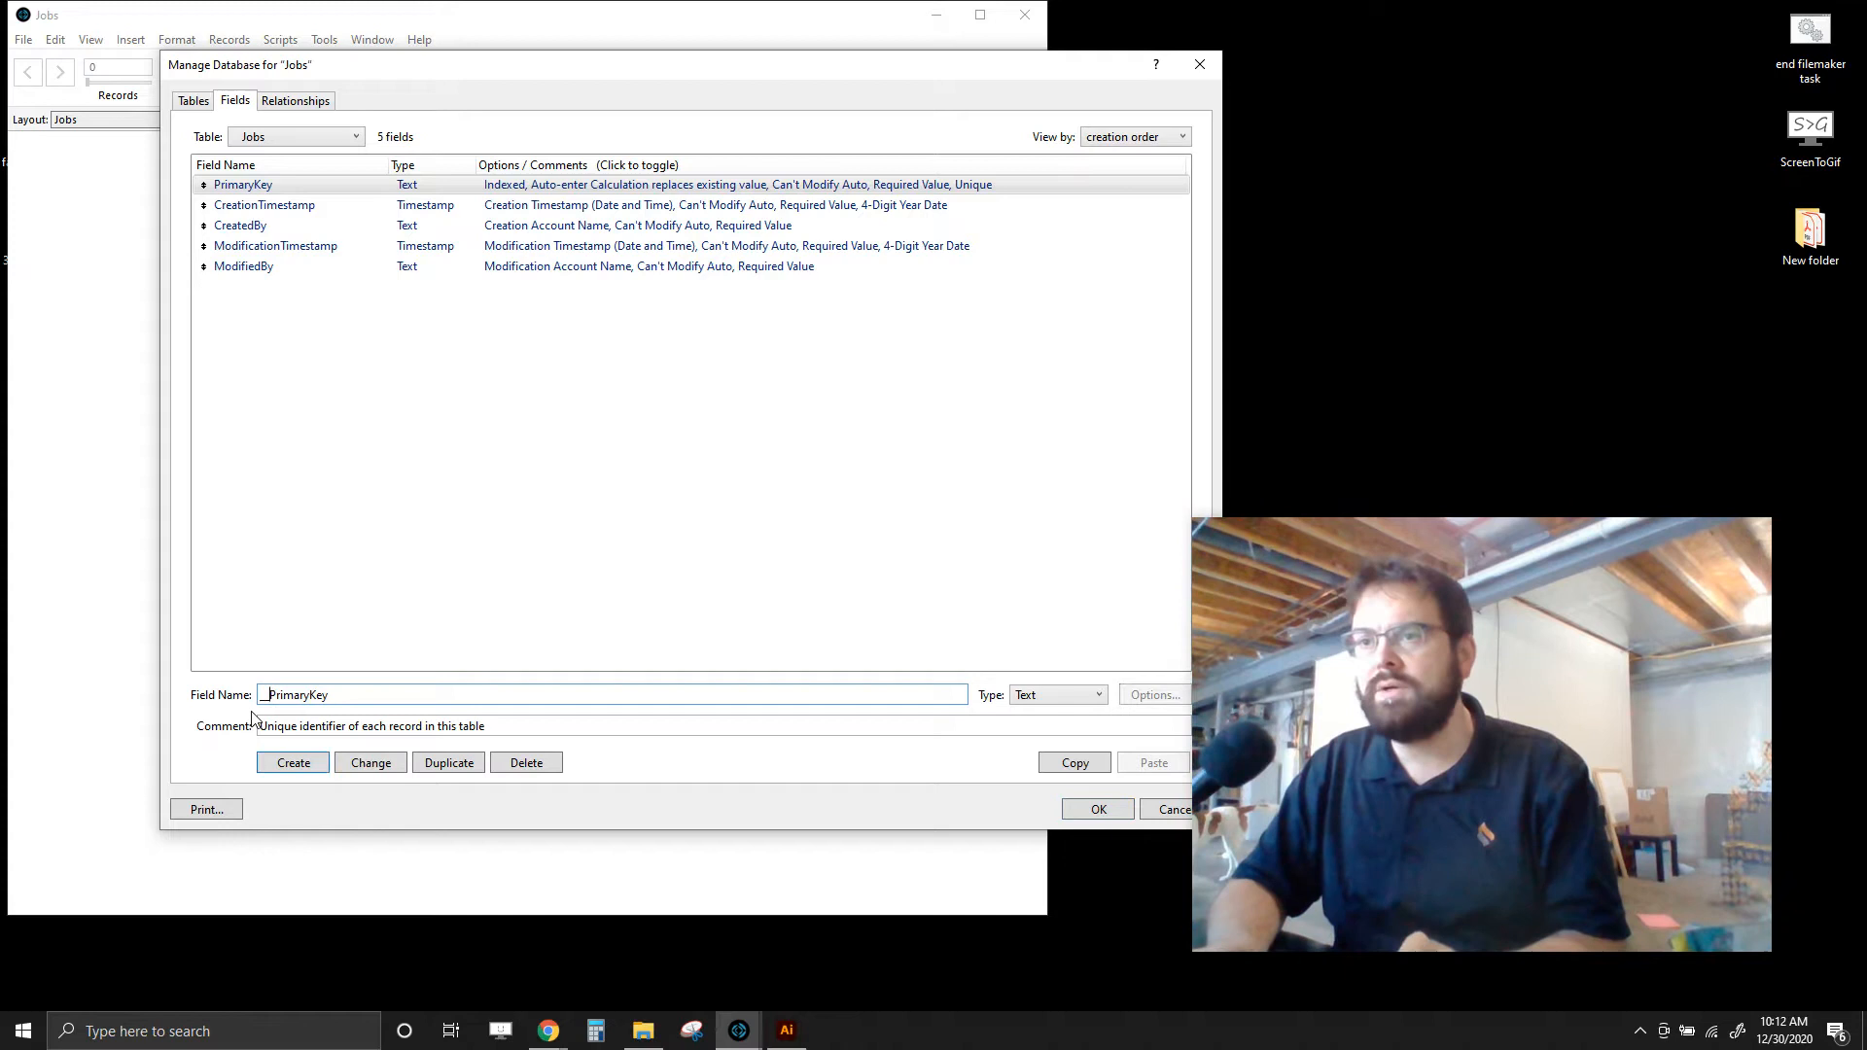
text(_)
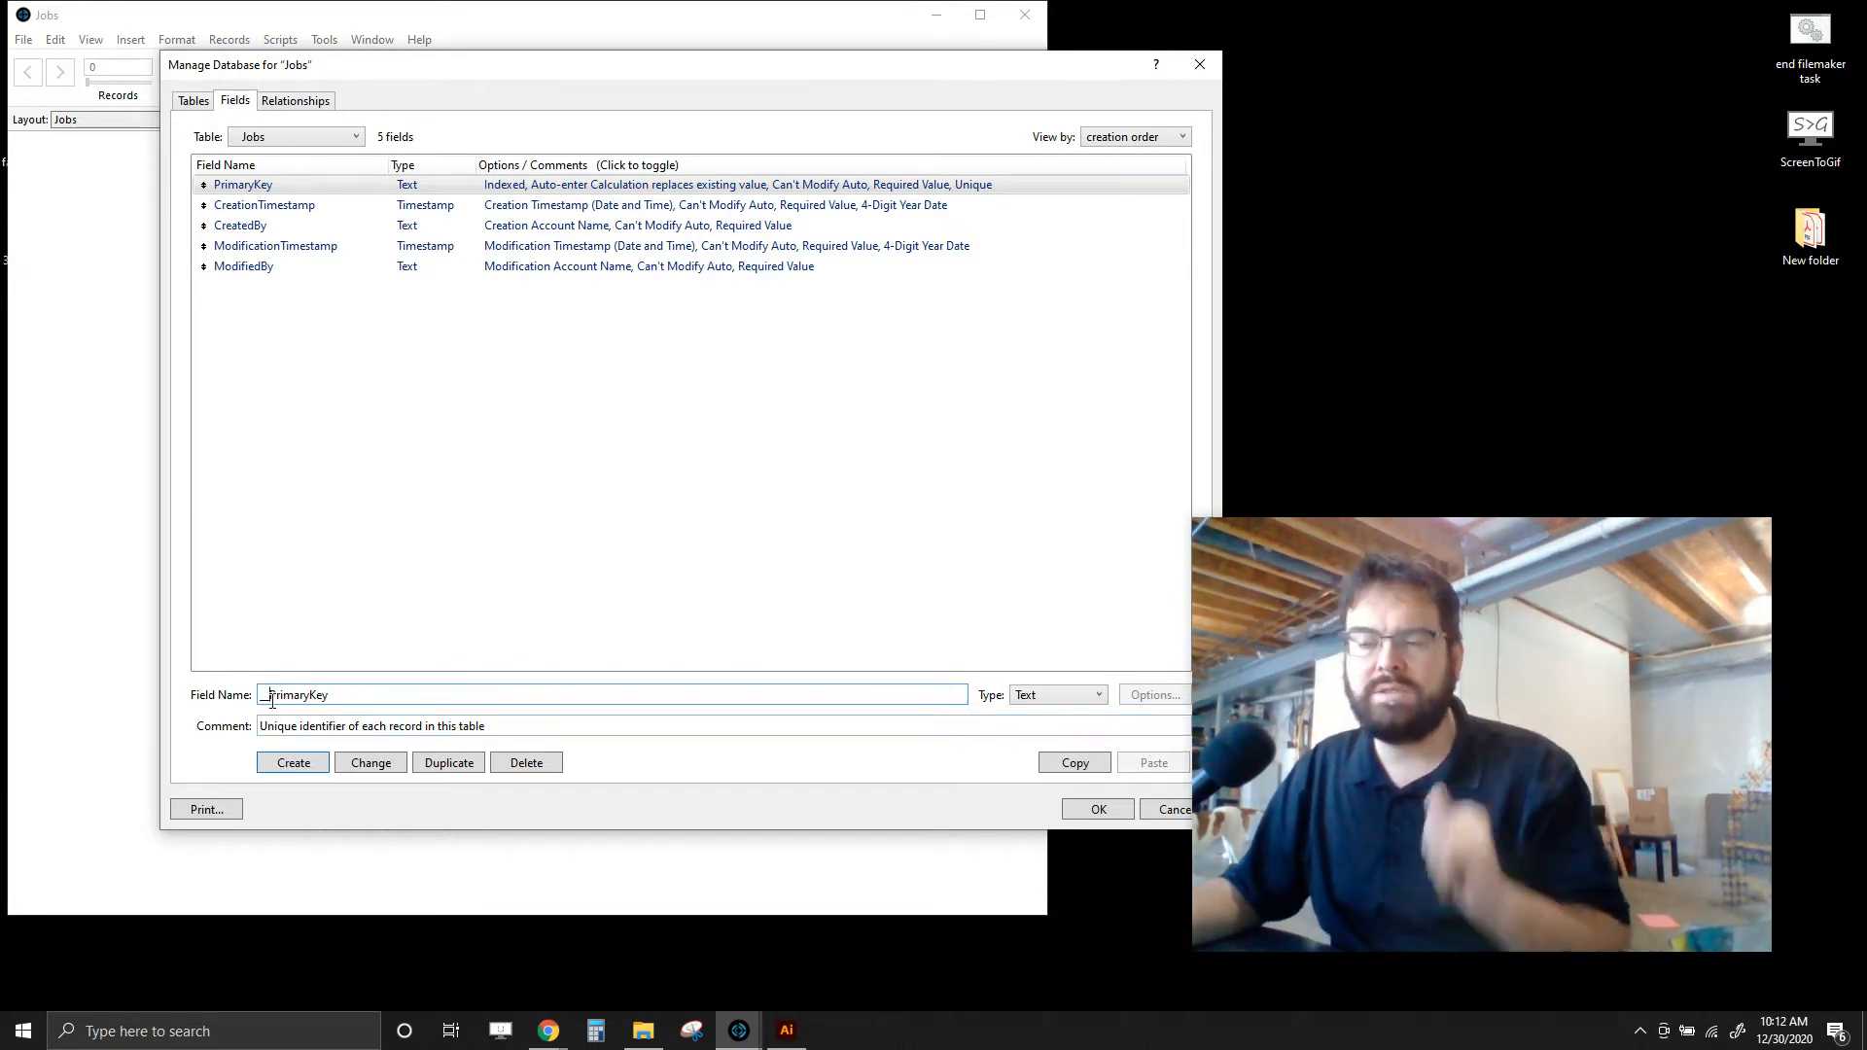
text(_)
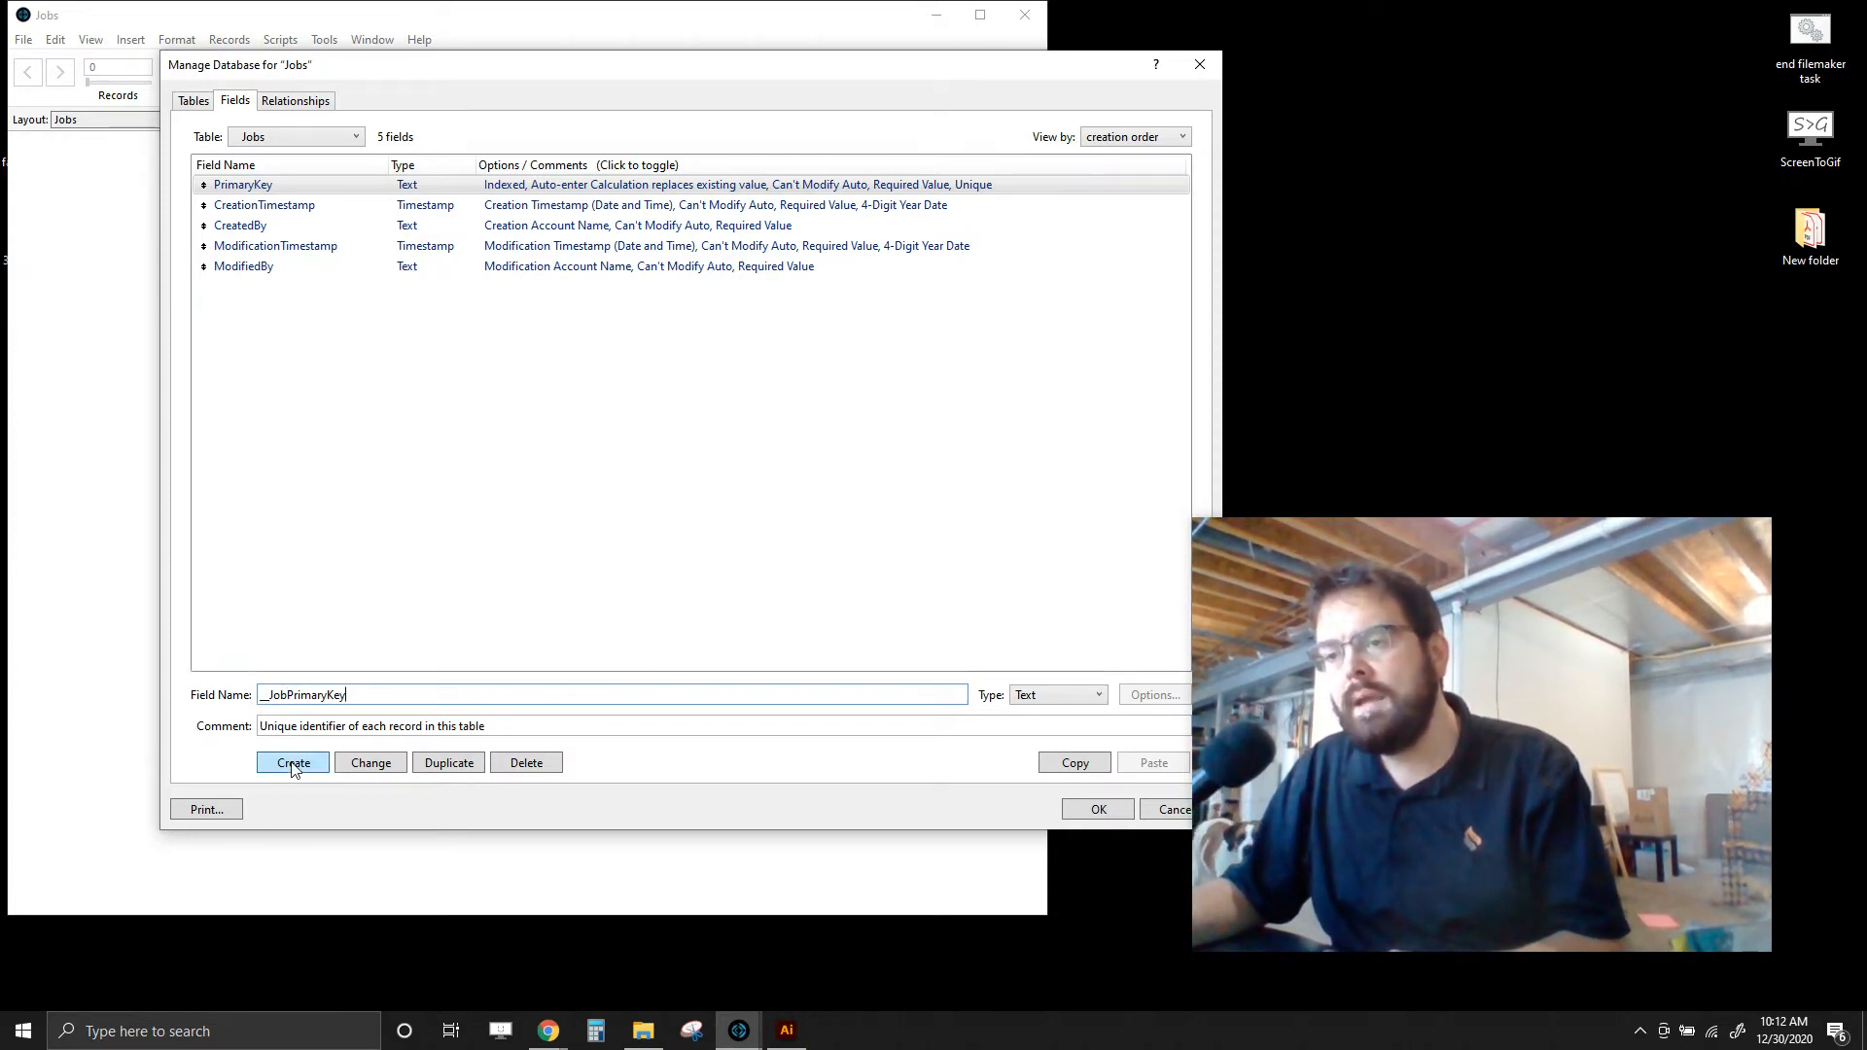
click(361, 765)
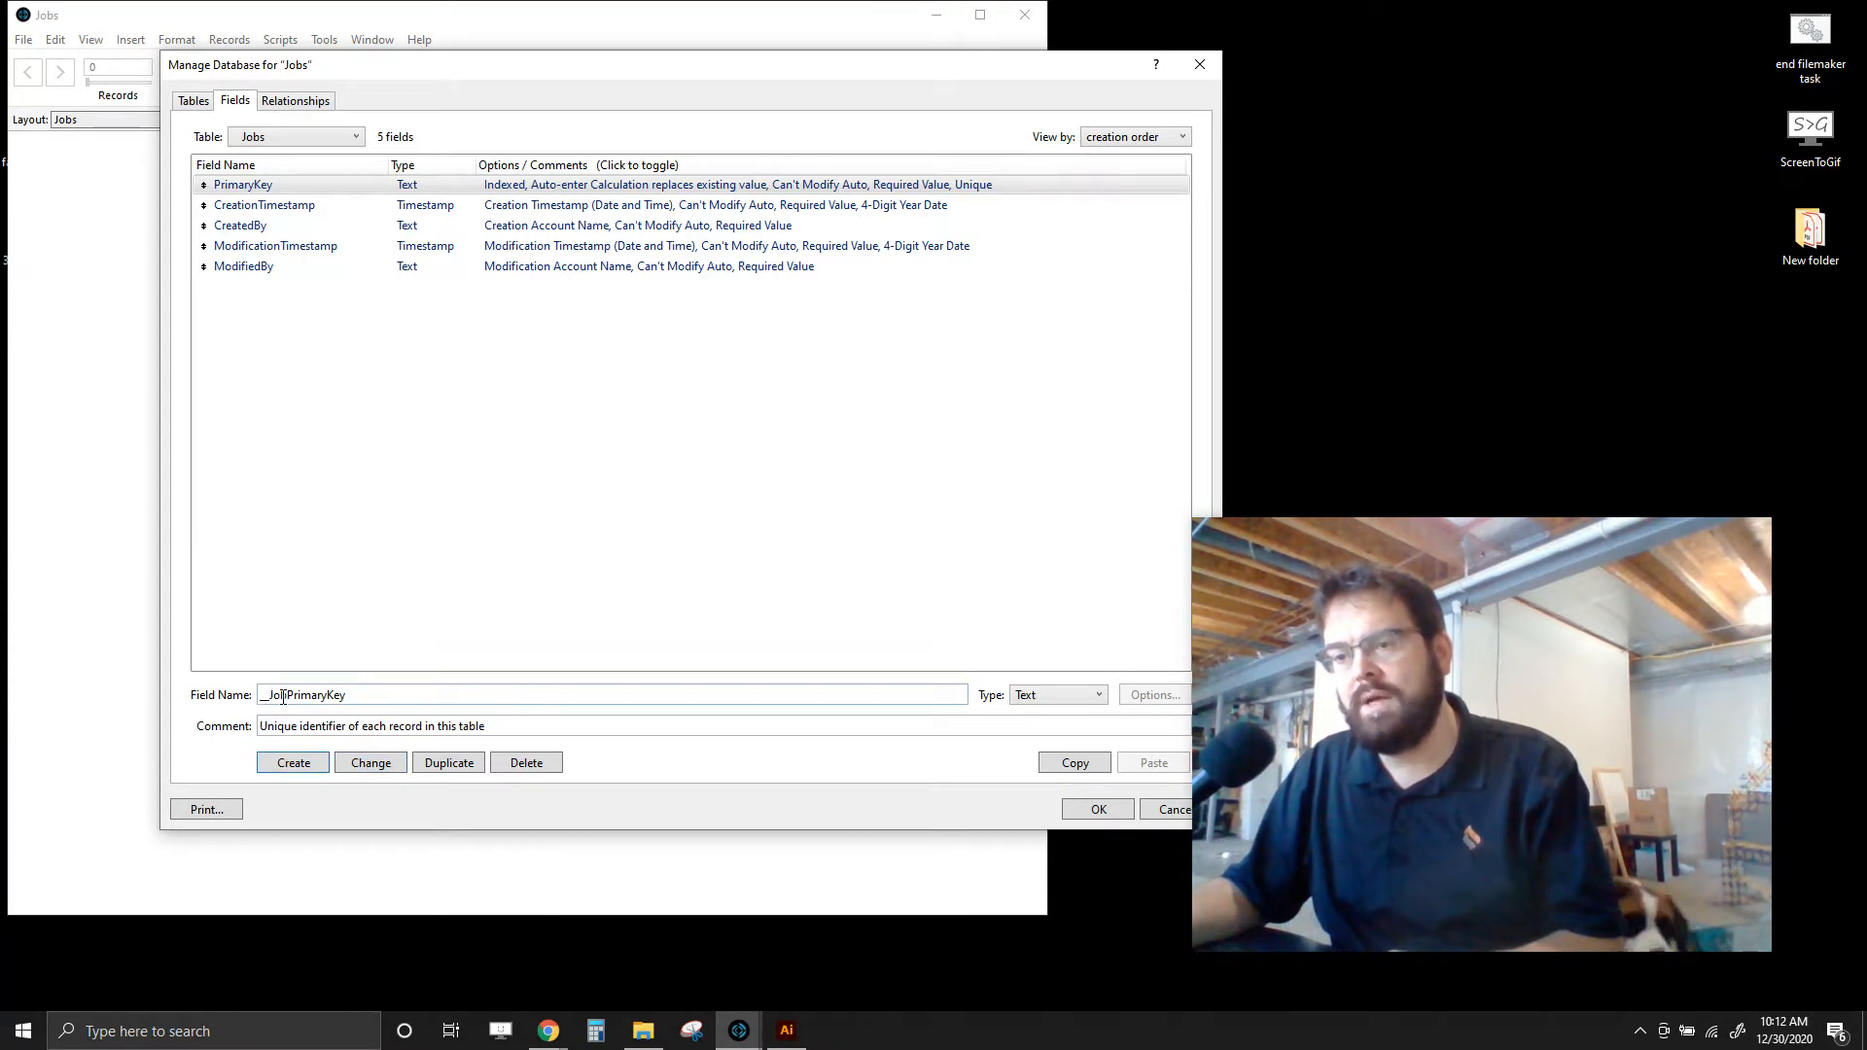
click(374, 763)
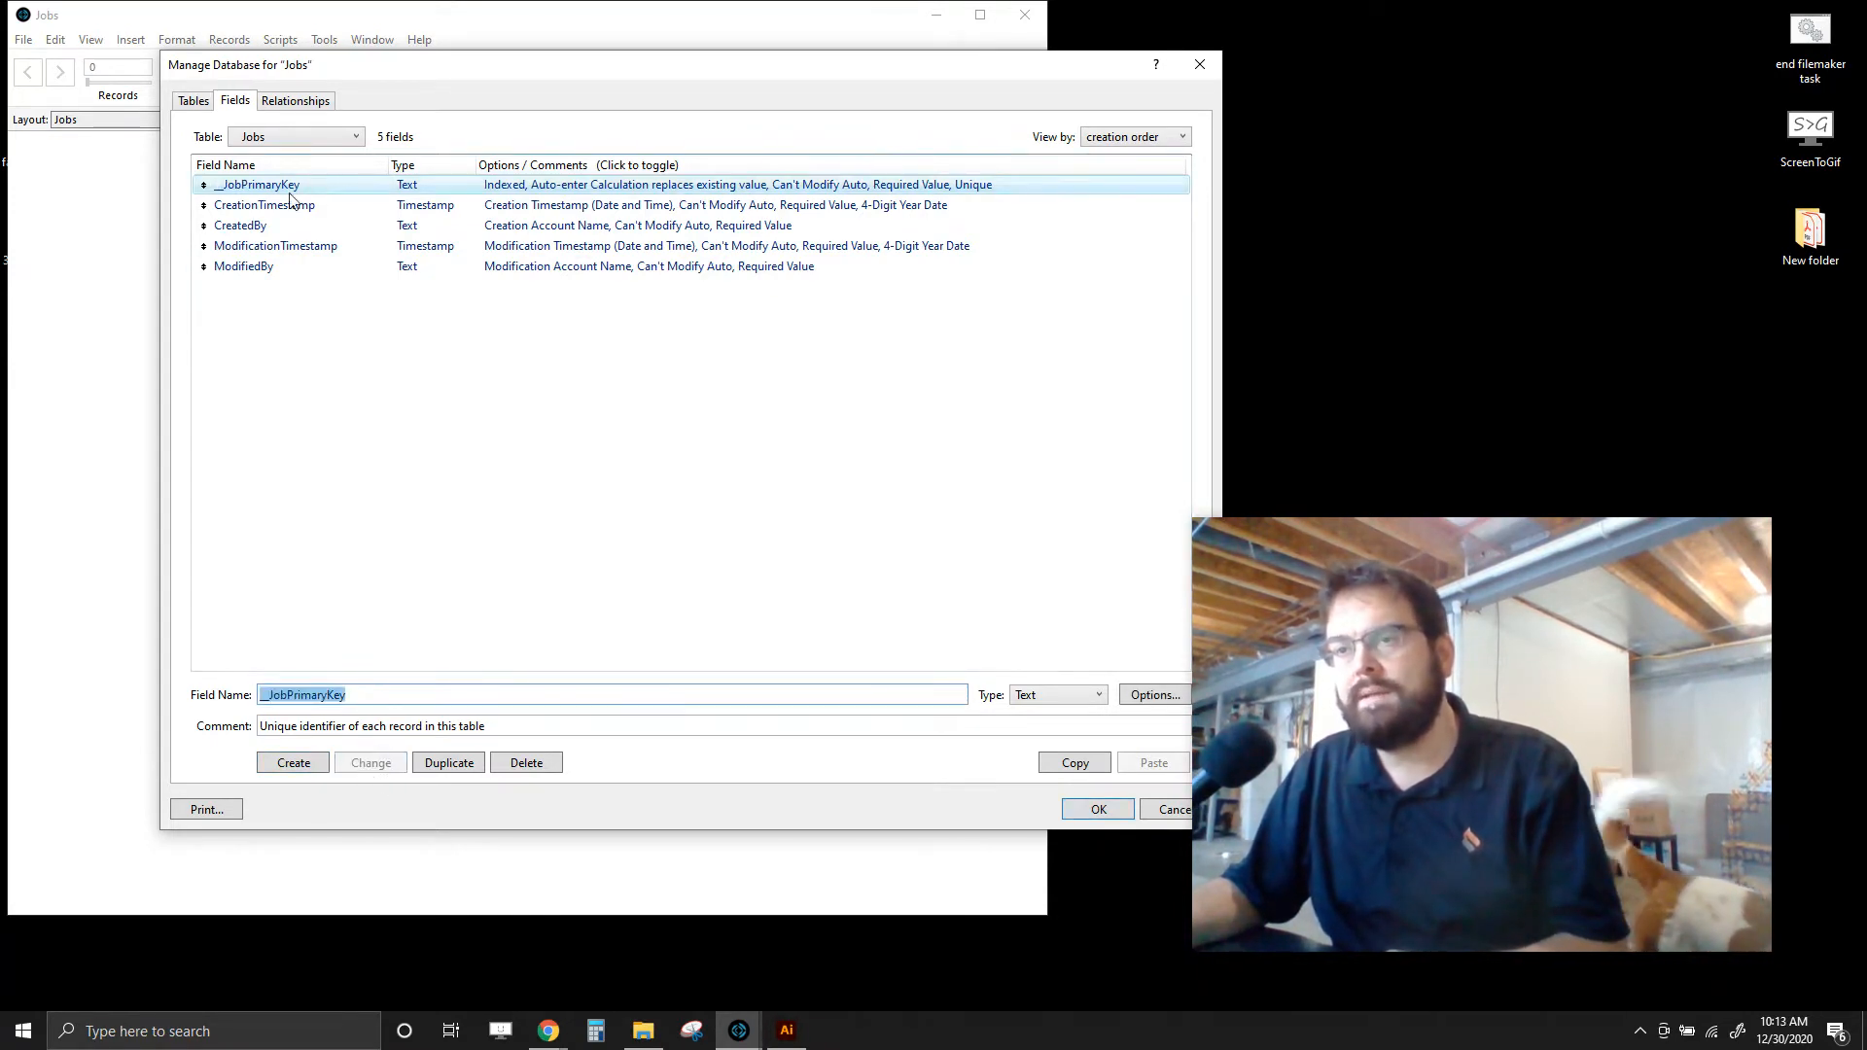
- Rename the CreationTimestamp field to zz_CreationTimestamp and the CreatedBy field to zz_CreatedBy, saving both changes
click(248, 205)
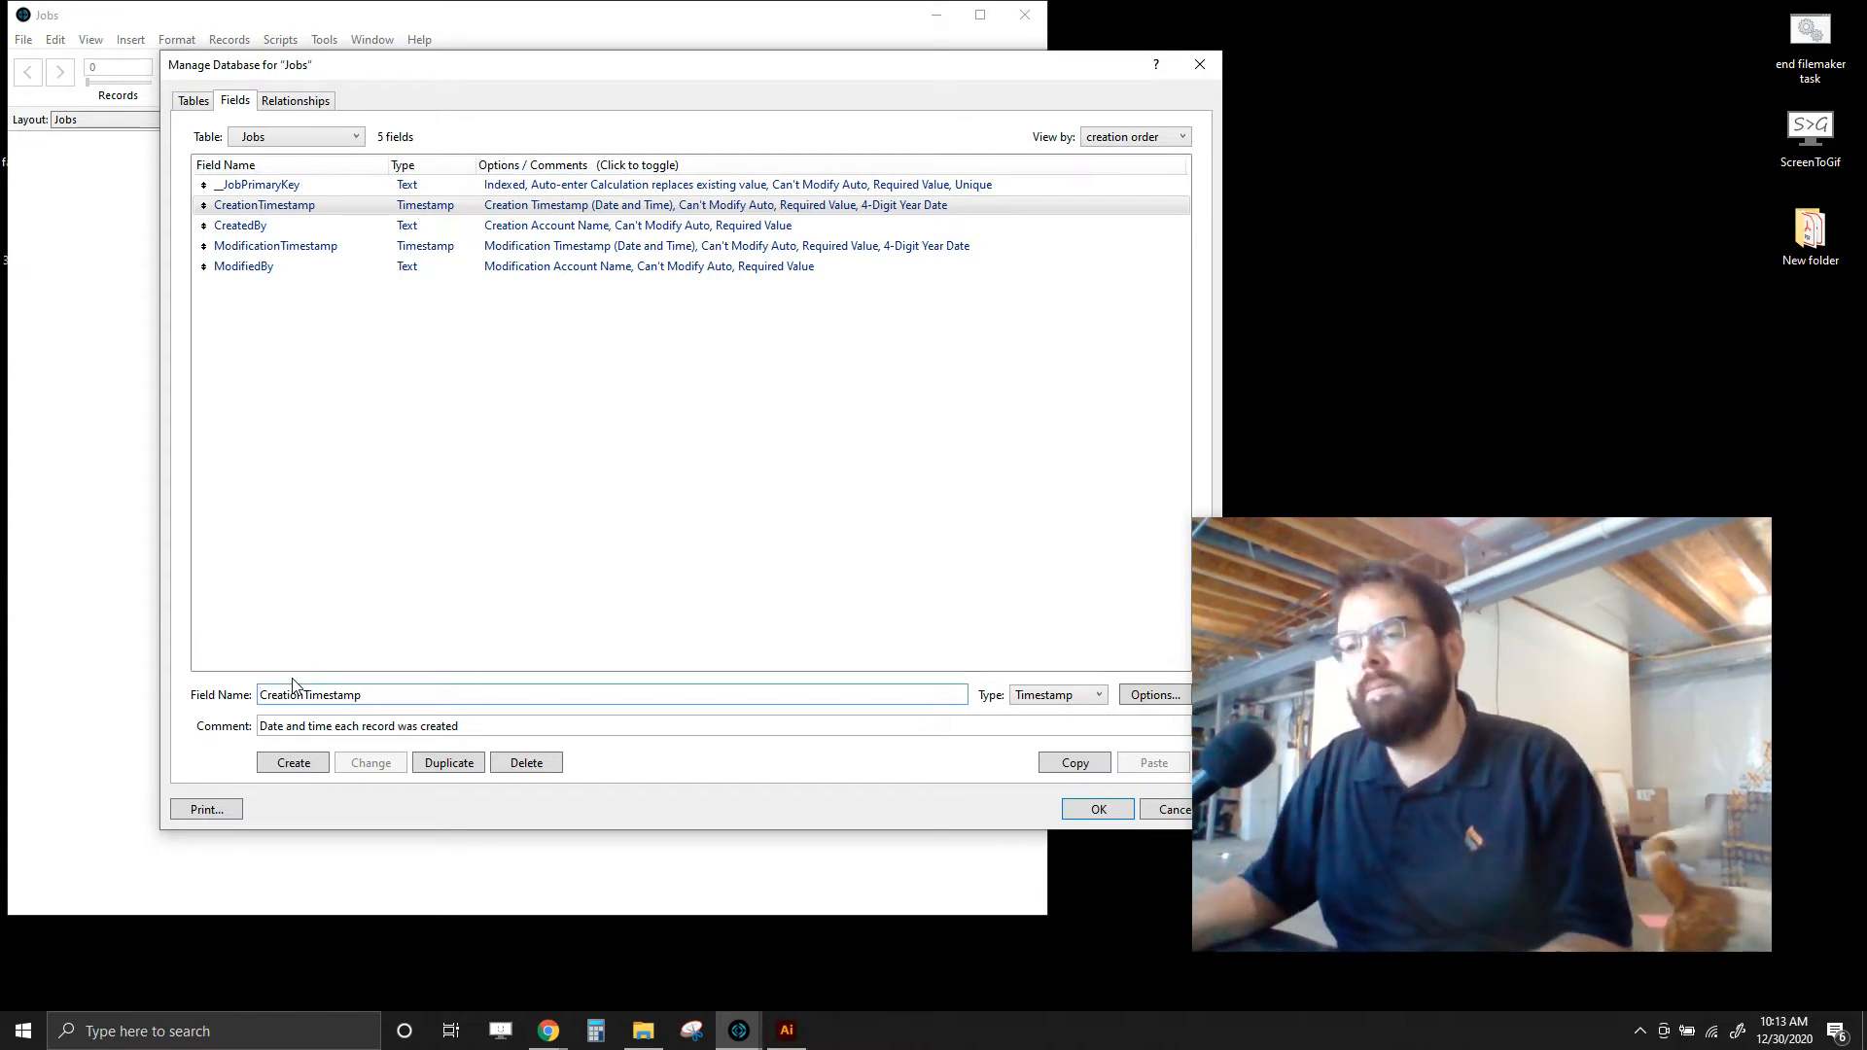
text(zz_)
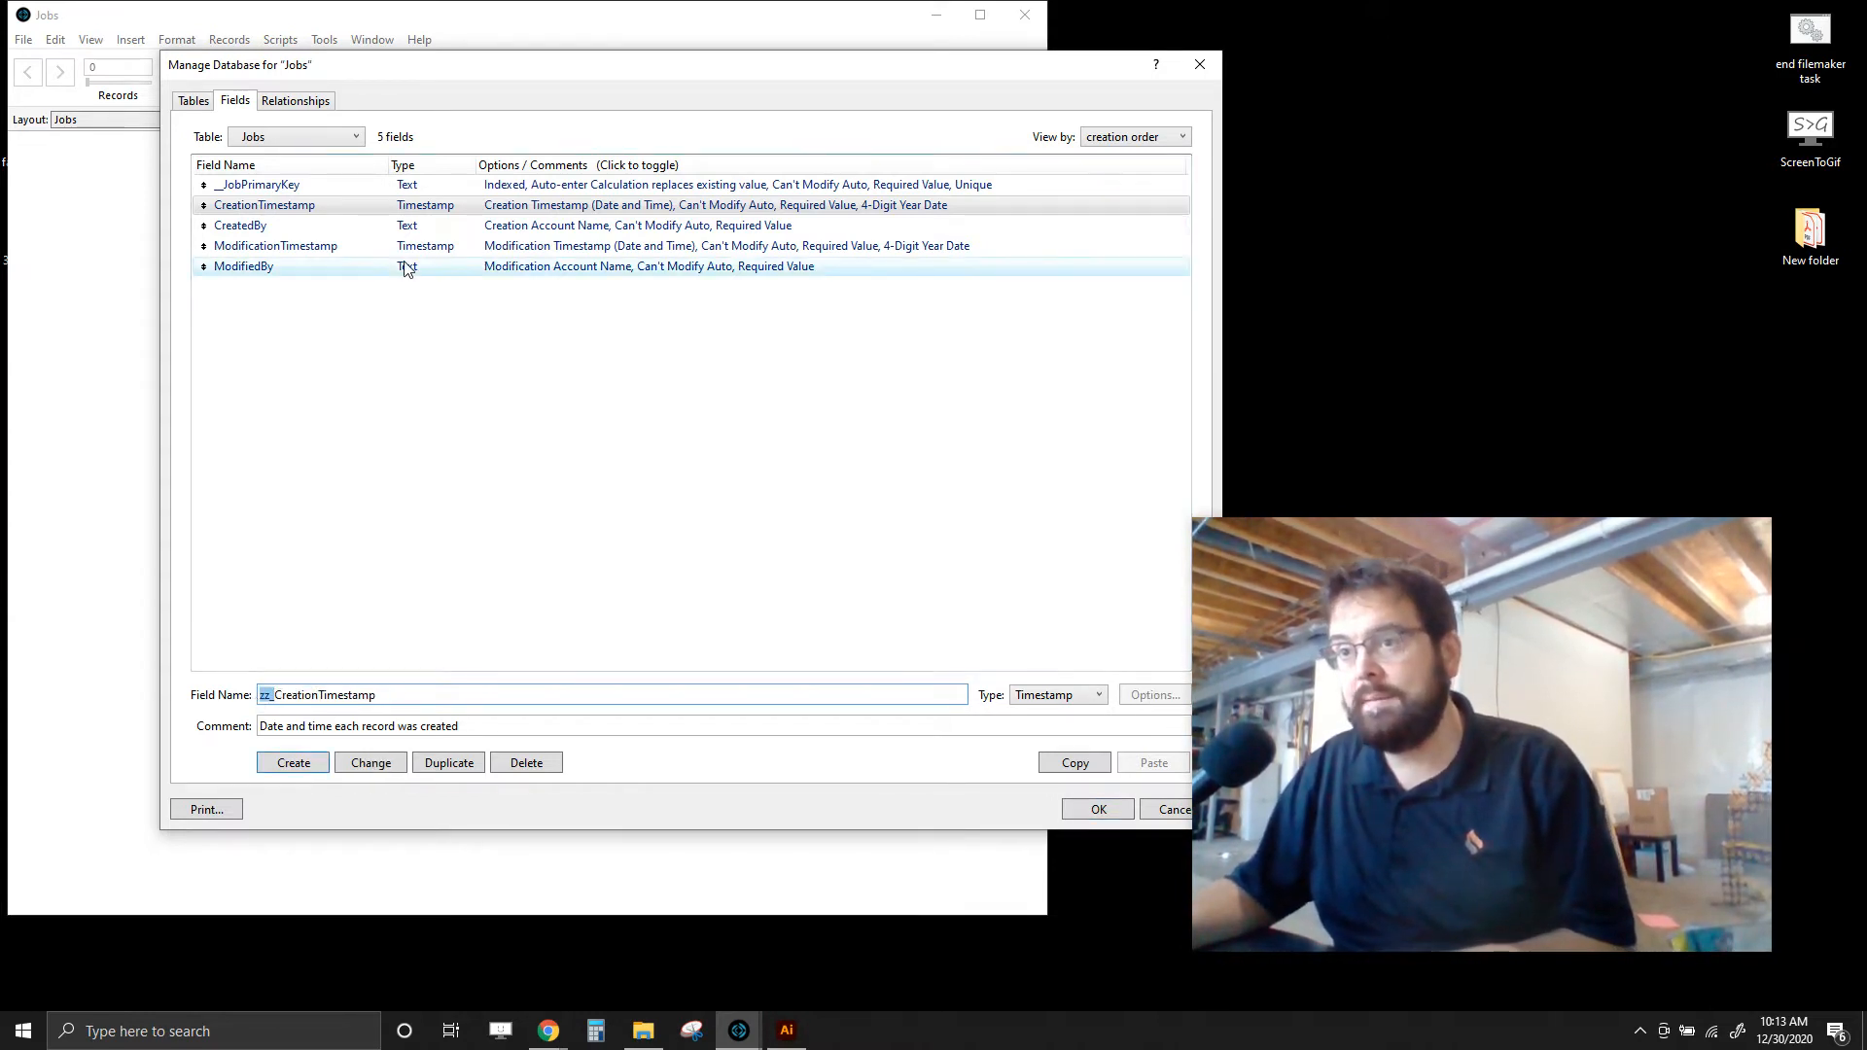
click(368, 765)
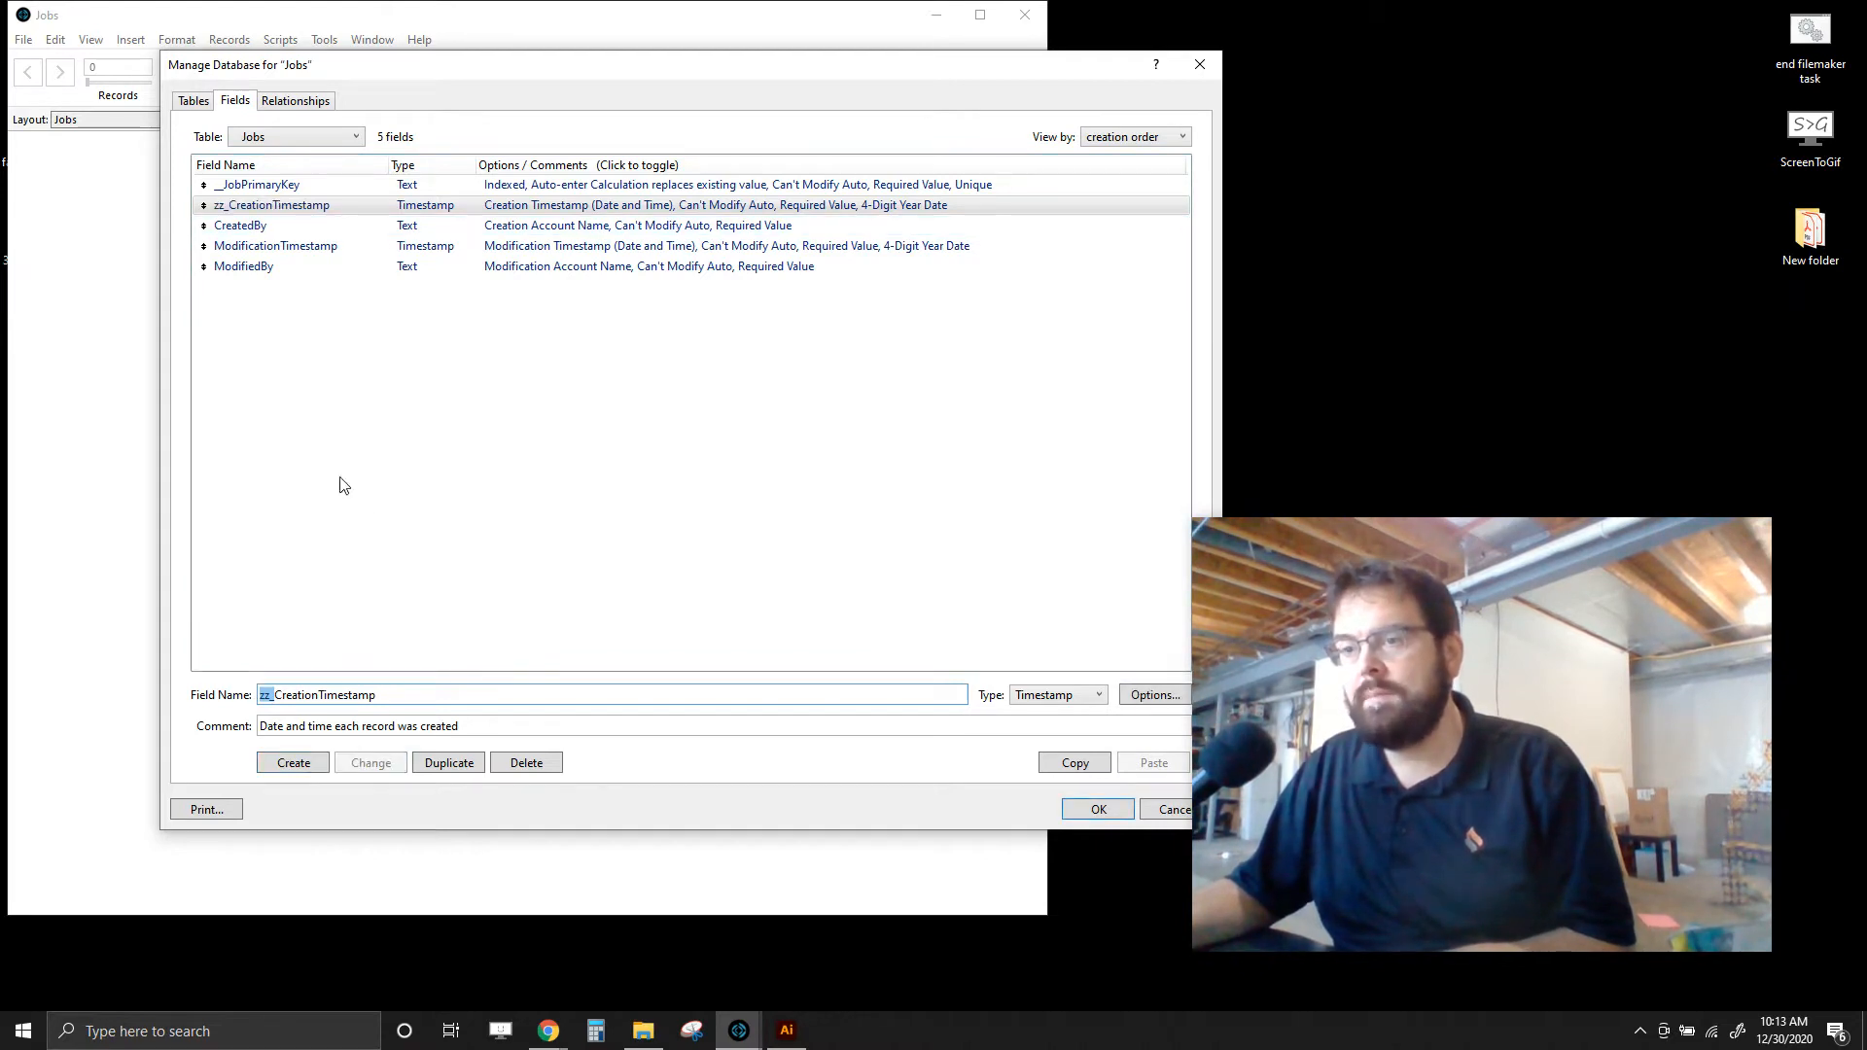
click(255, 227)
click(264, 696)
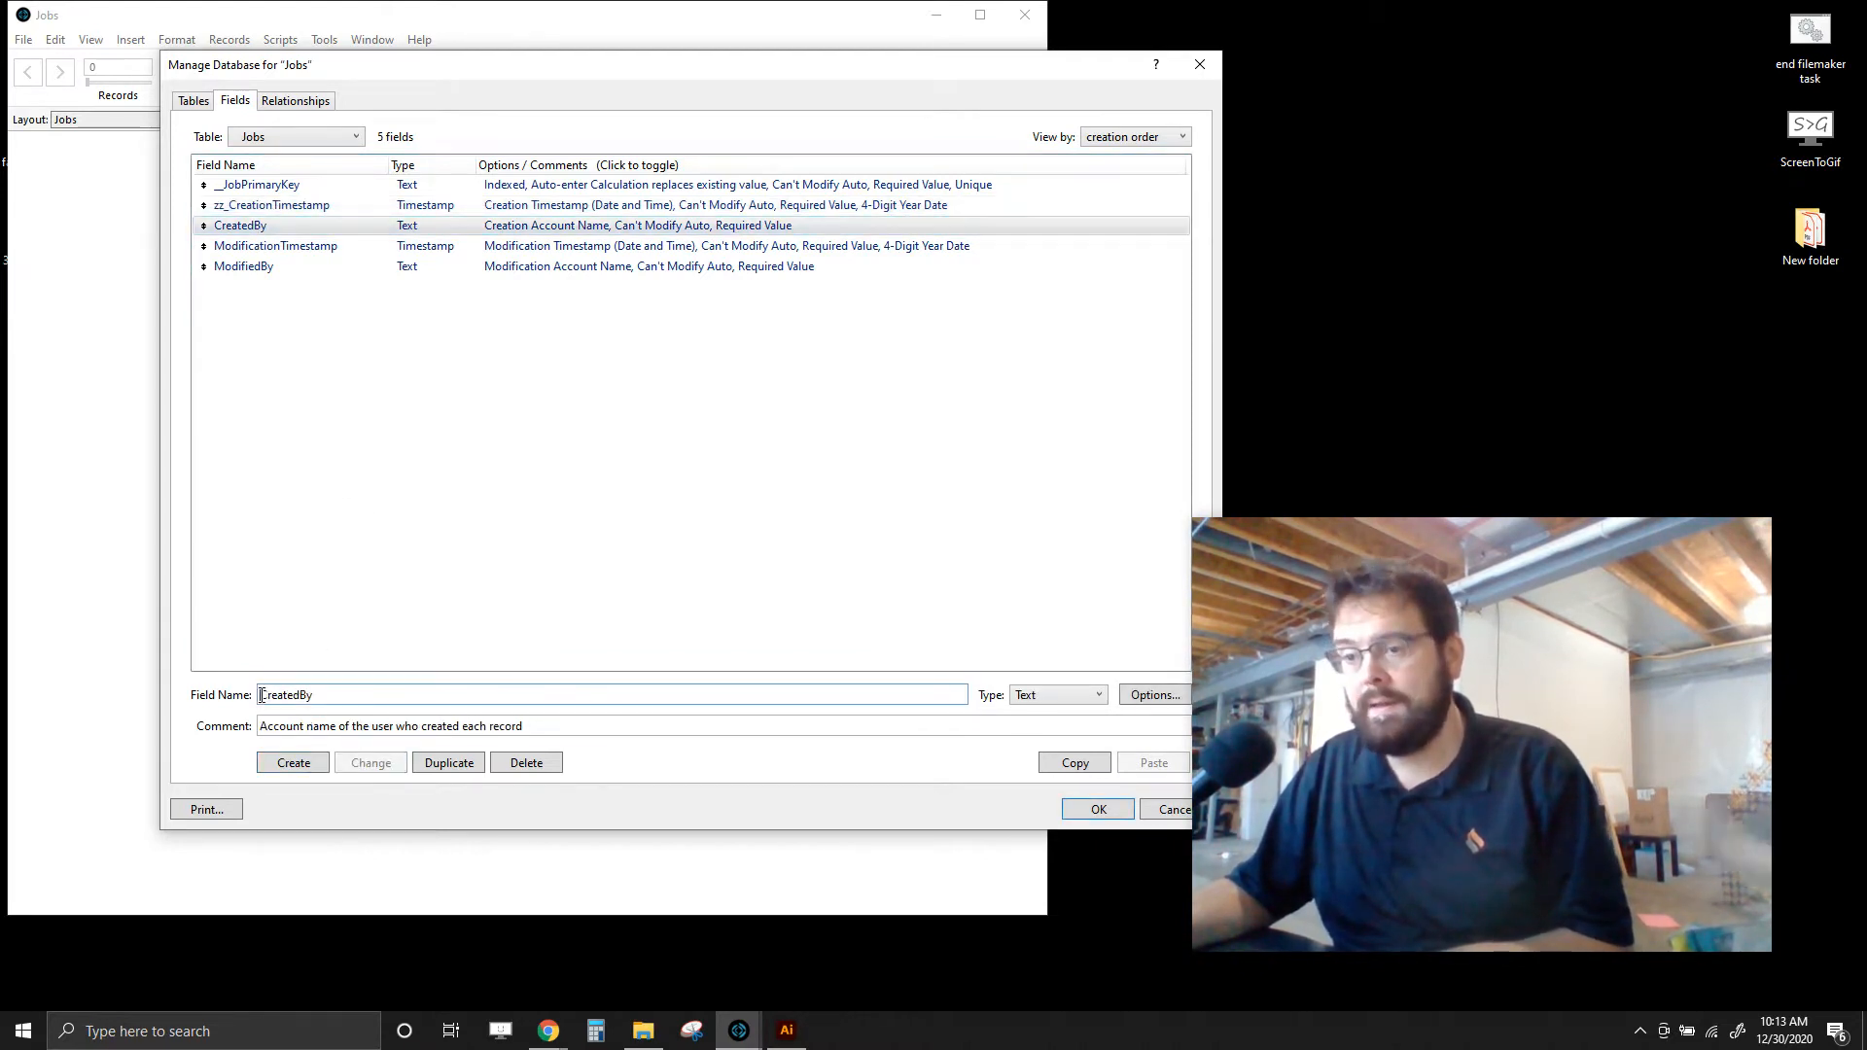
text(zz_)
click(261, 246)
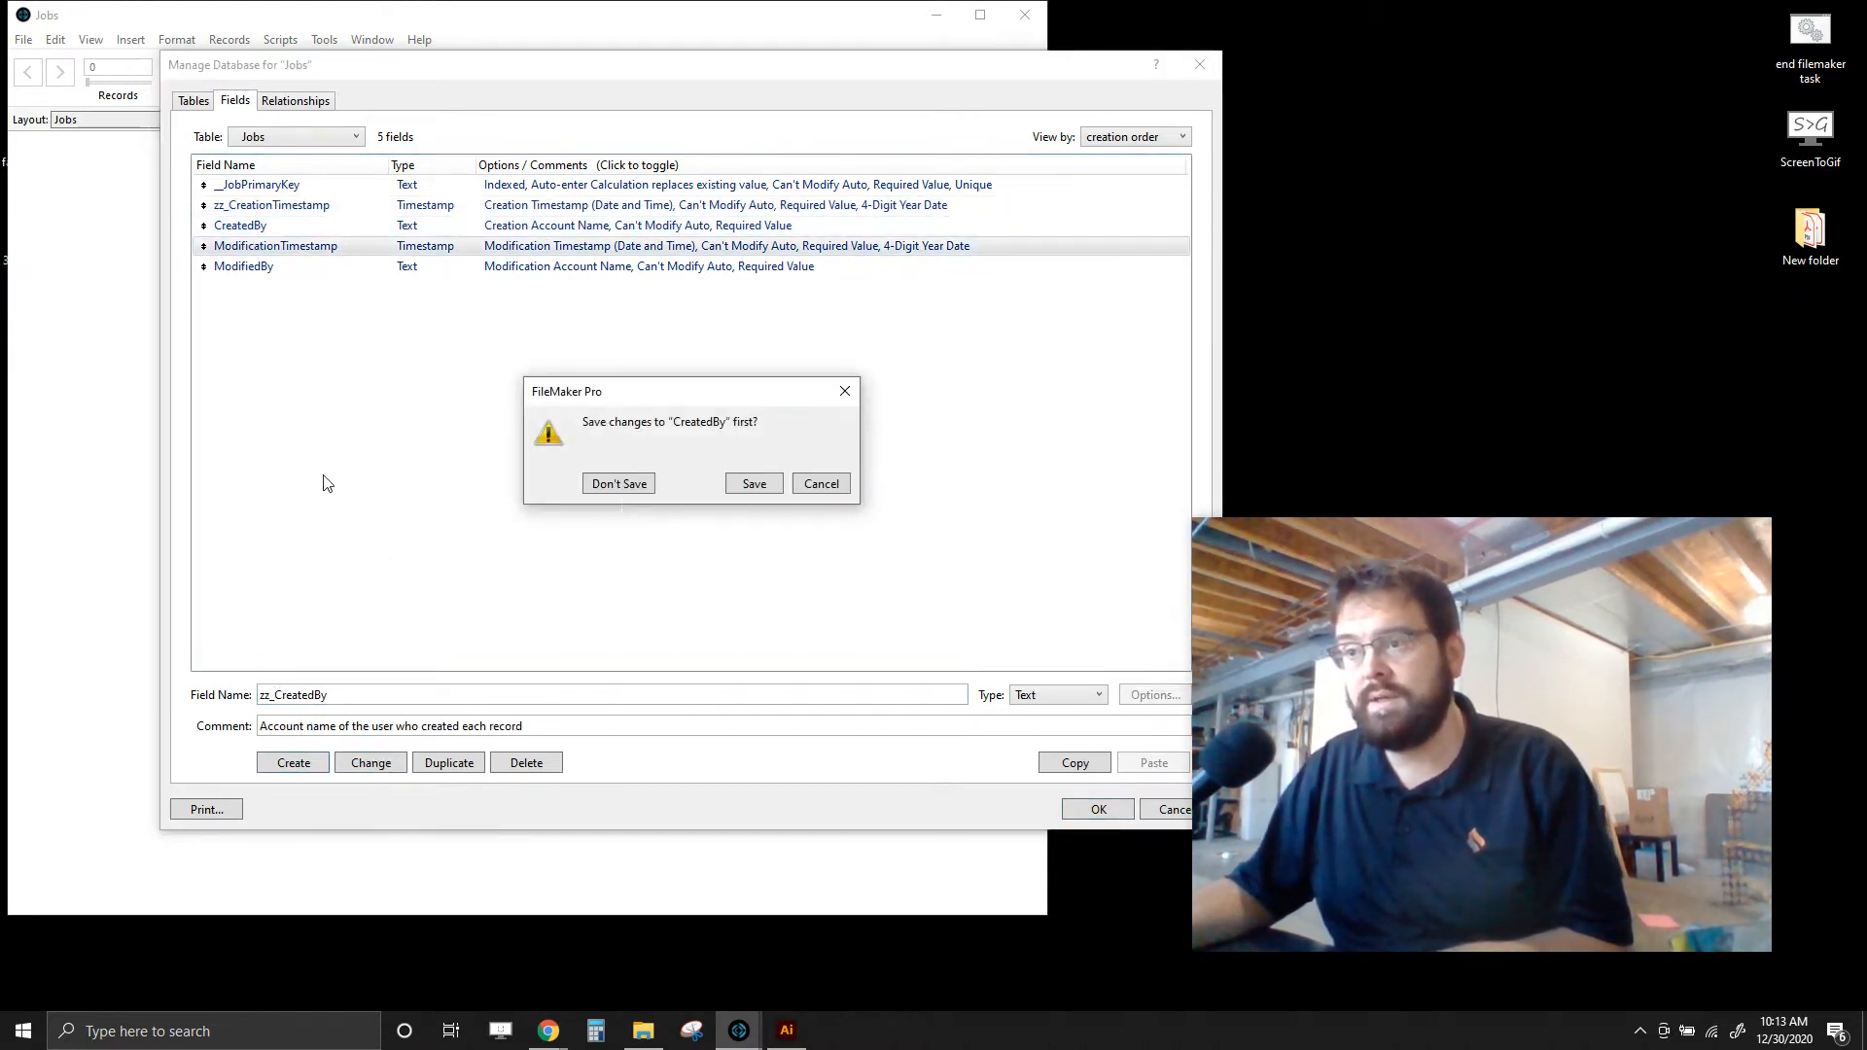
click(744, 486)
- Rename the ModificationTimestamp field to zz_ModificationTimestamp and the ModifiedBy field to zz_ModifiedBy
click(261, 266)
click(262, 246)
click(260, 698)
text(zz_)
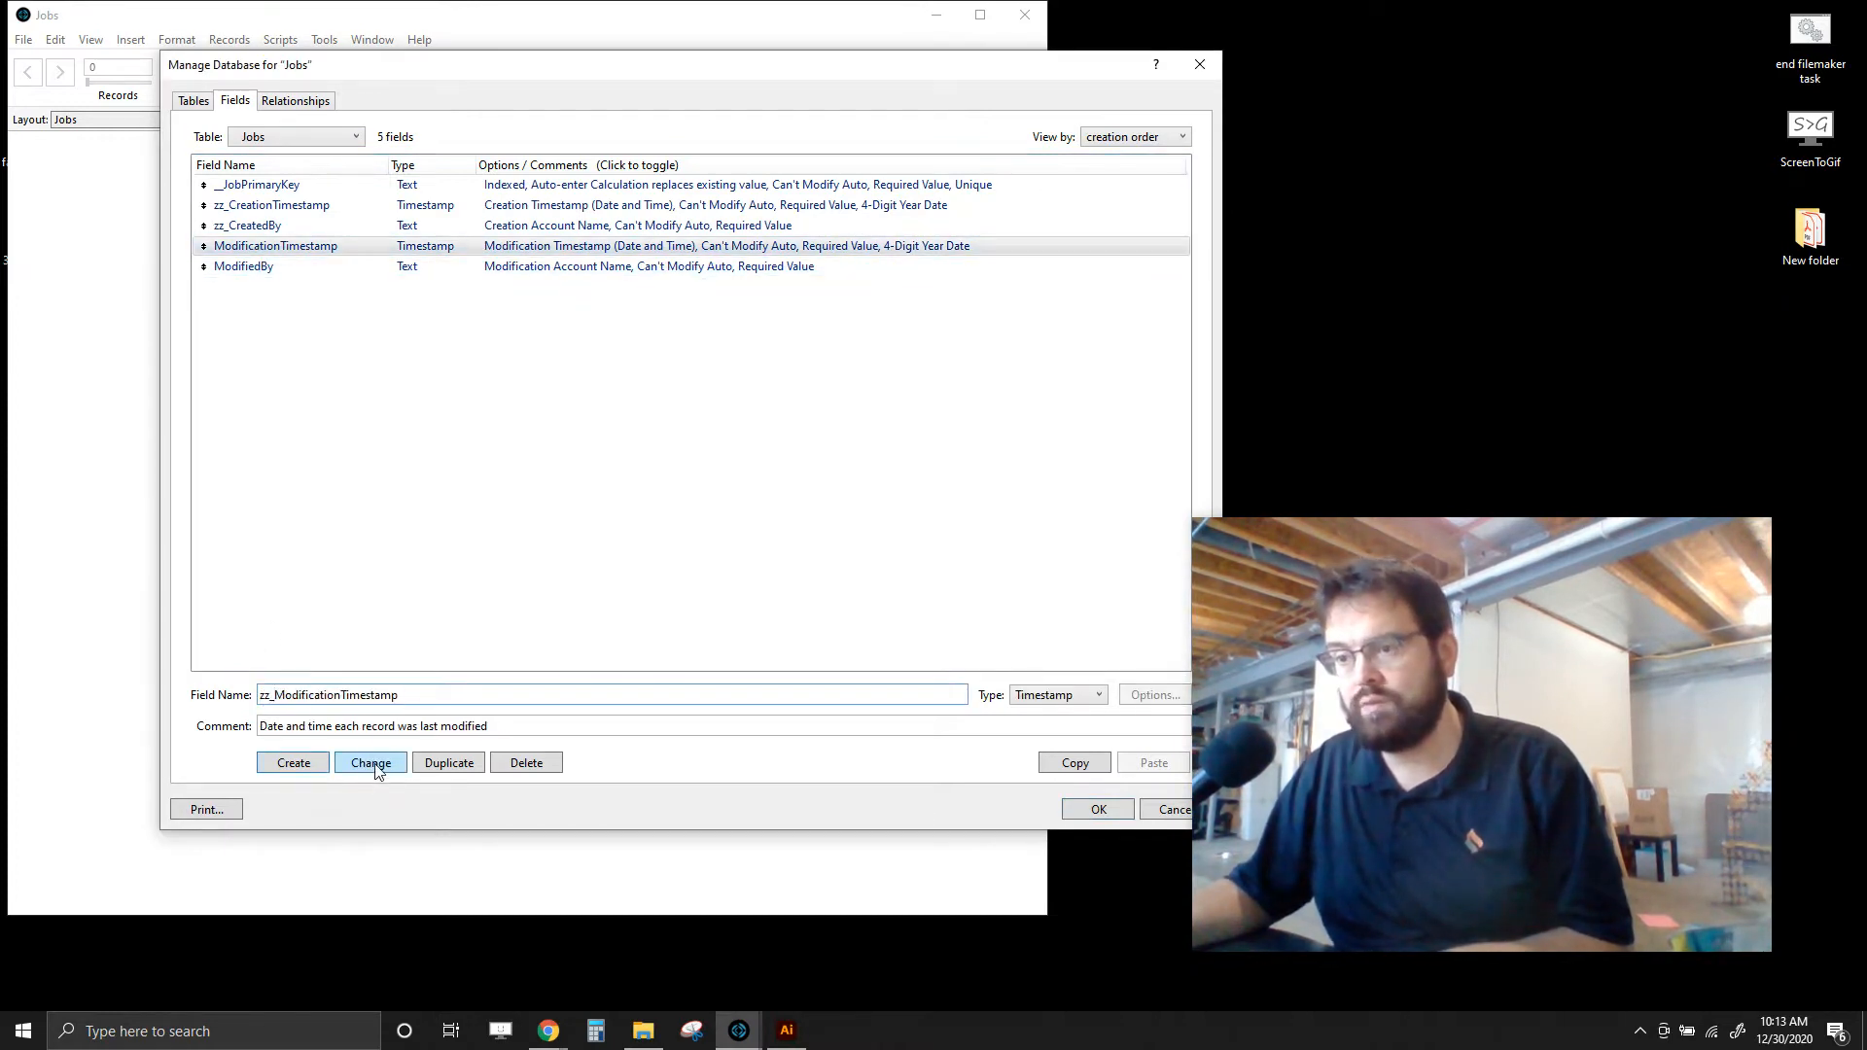
click(370, 763)
click(261, 266)
click(261, 698)
text(zz_ModifiedBy)
click(370, 763)
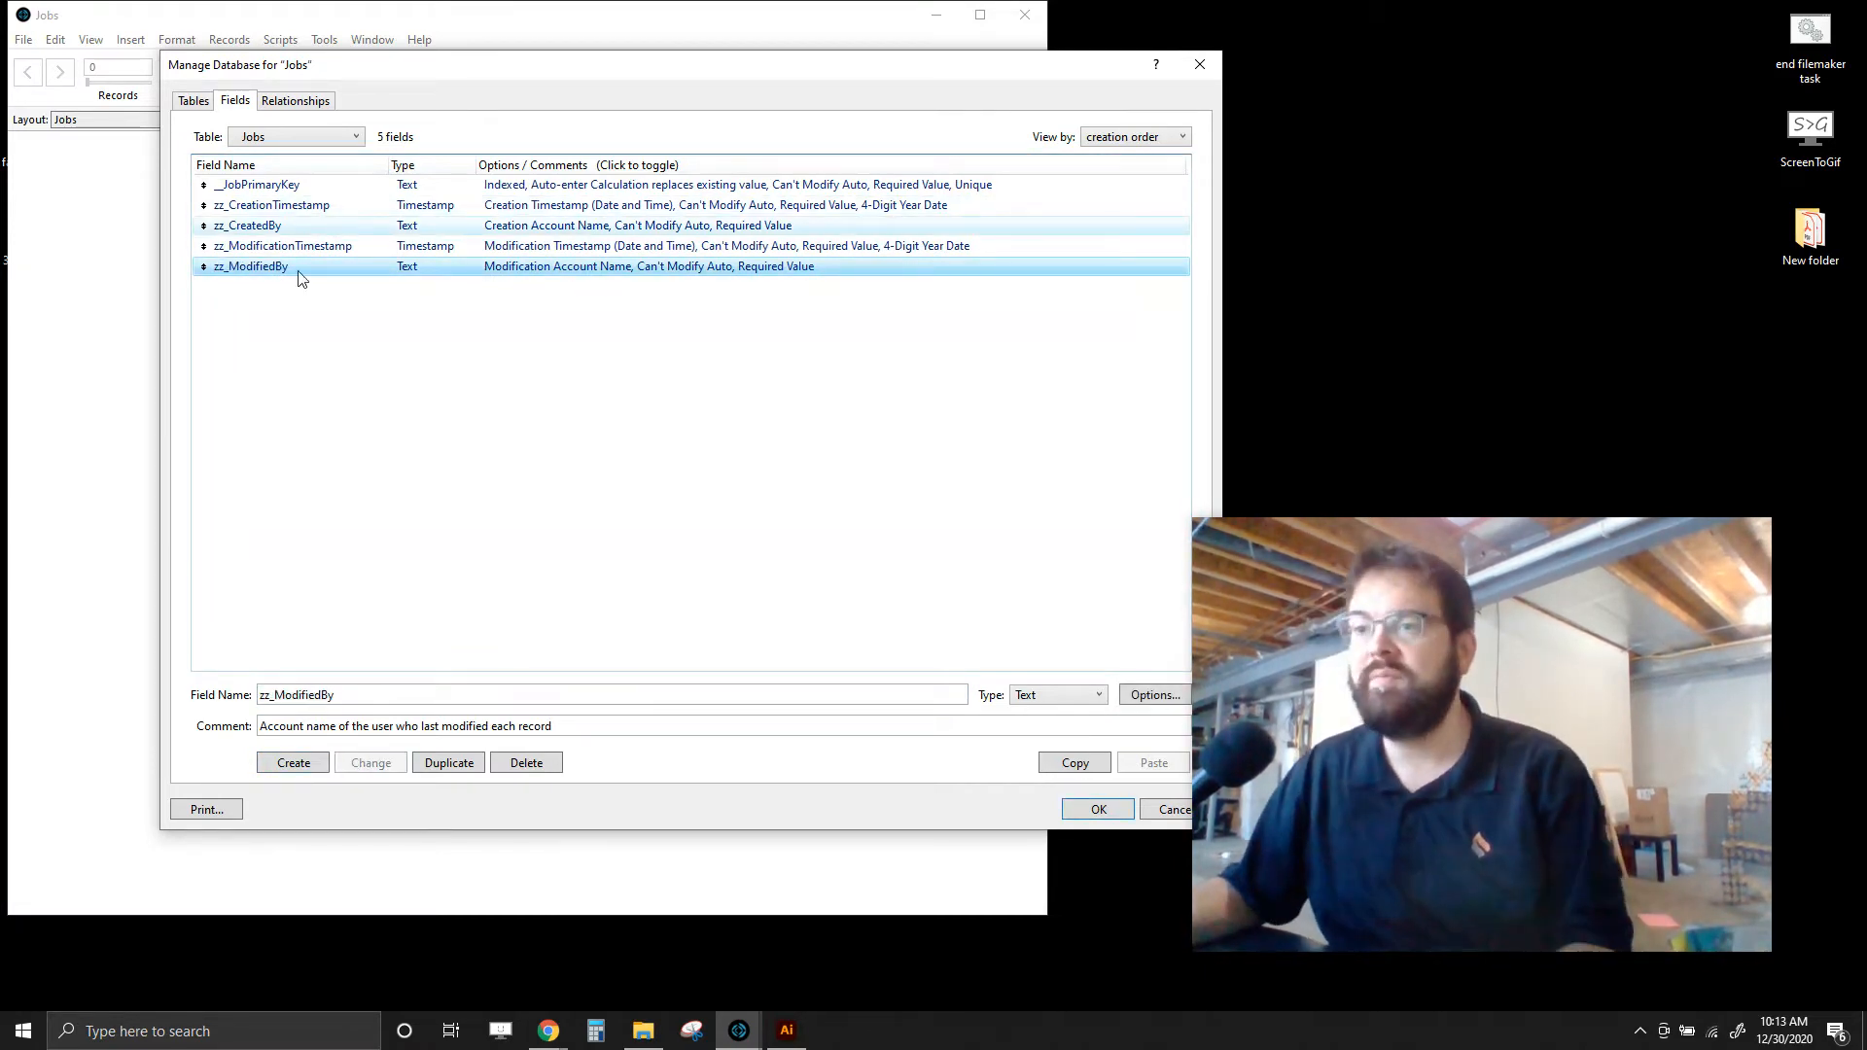
- Sort the field list by field name and create a text field Description with the comment "Description of the job"
click(263, 165)
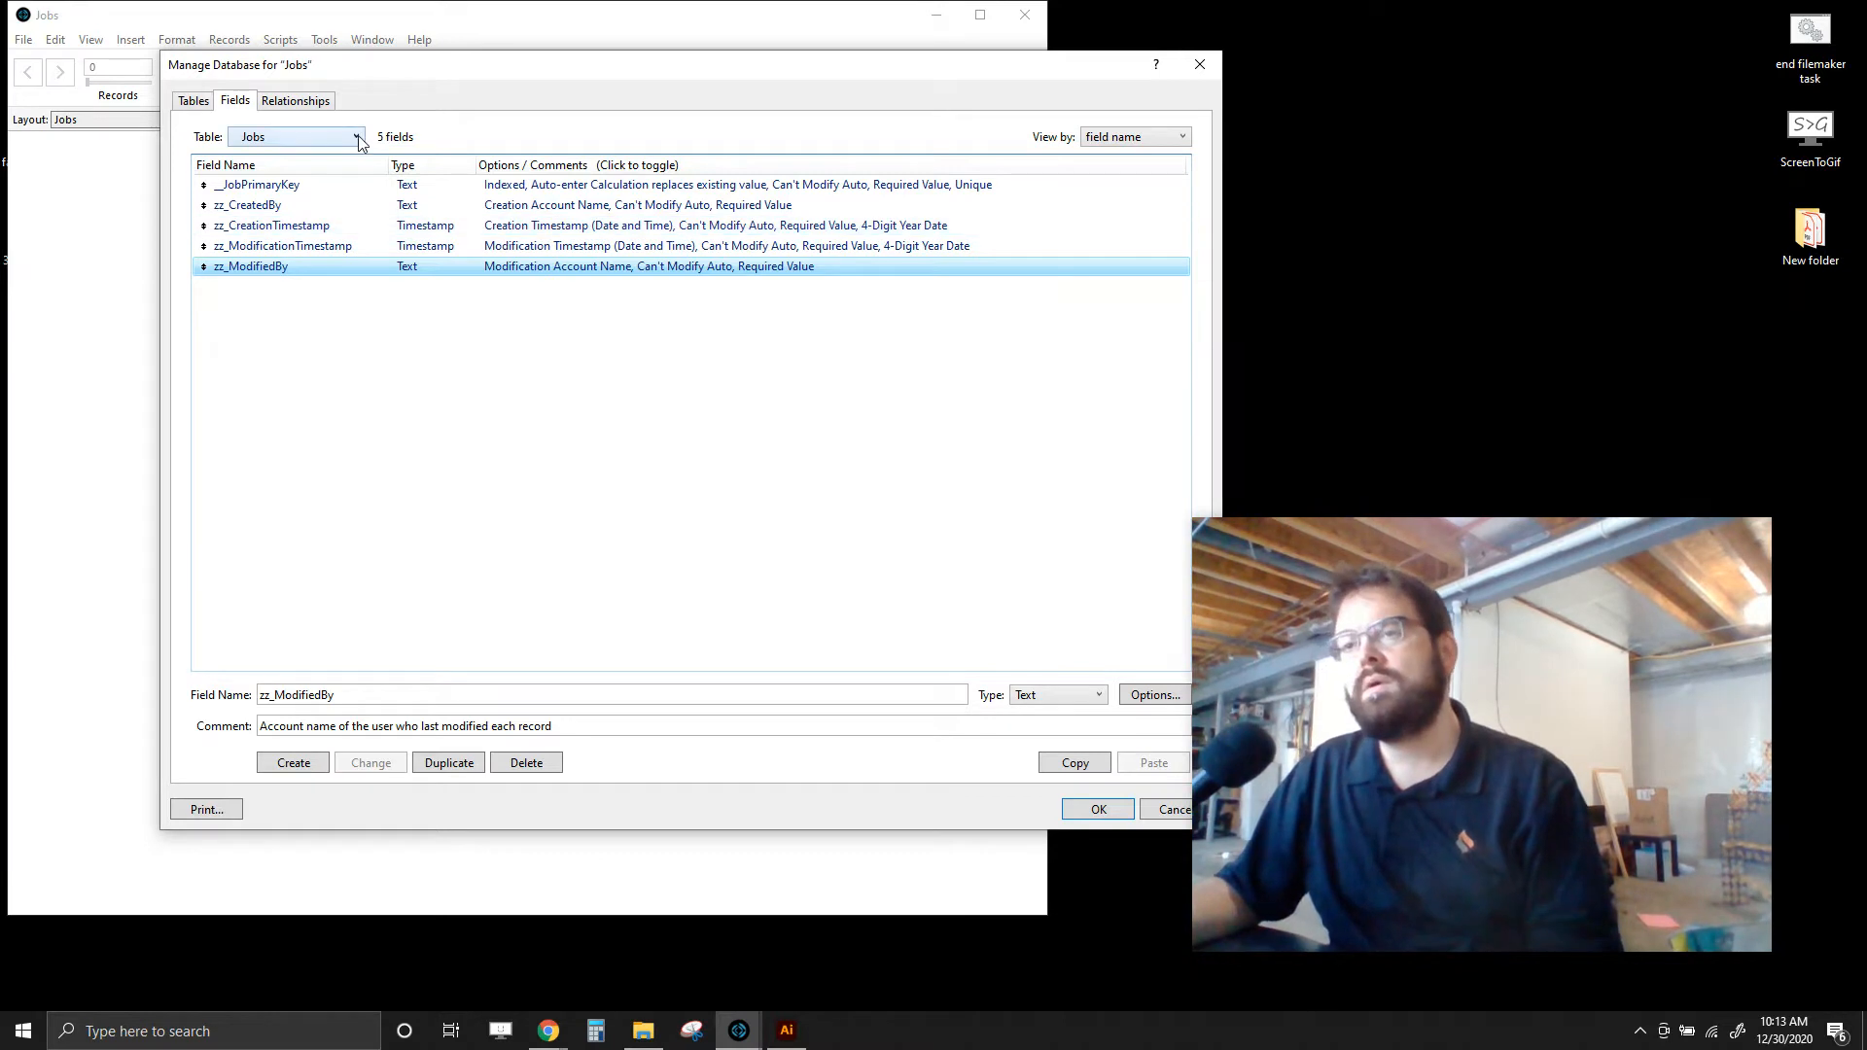
drag(453, 75, 457, 62)
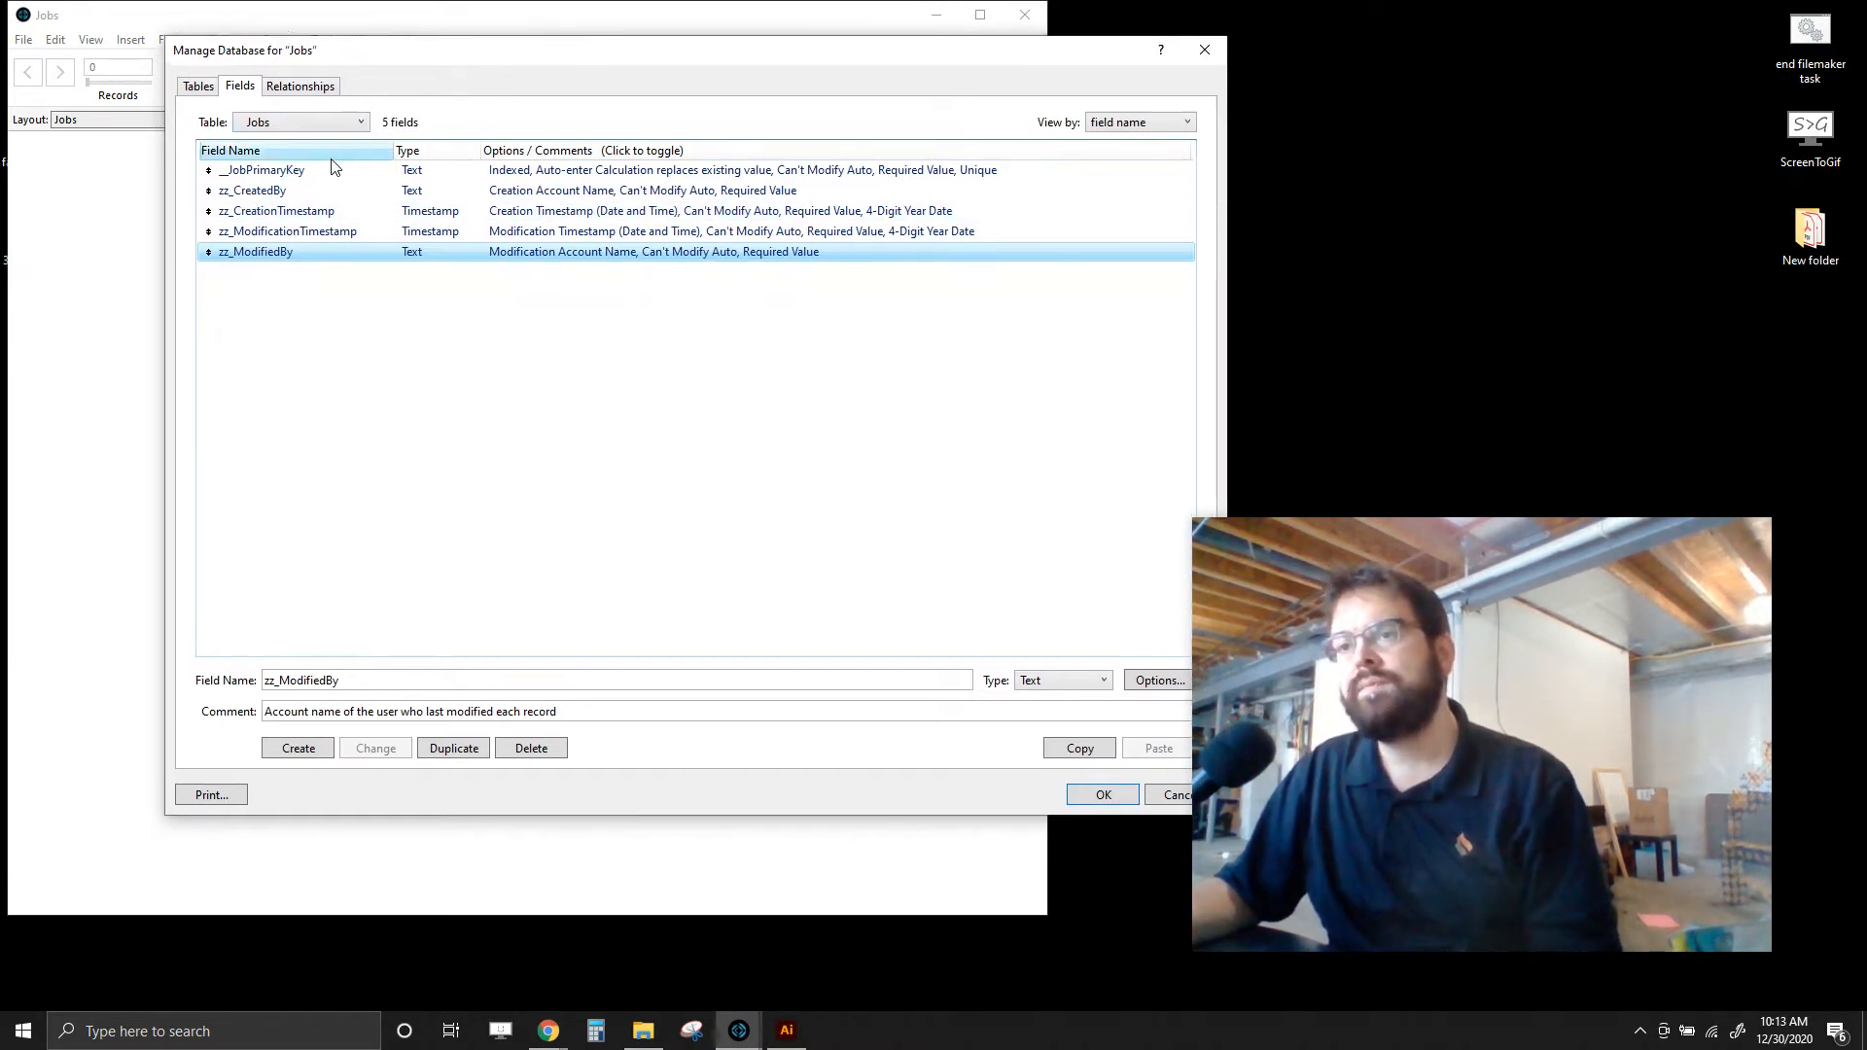
click(377, 681)
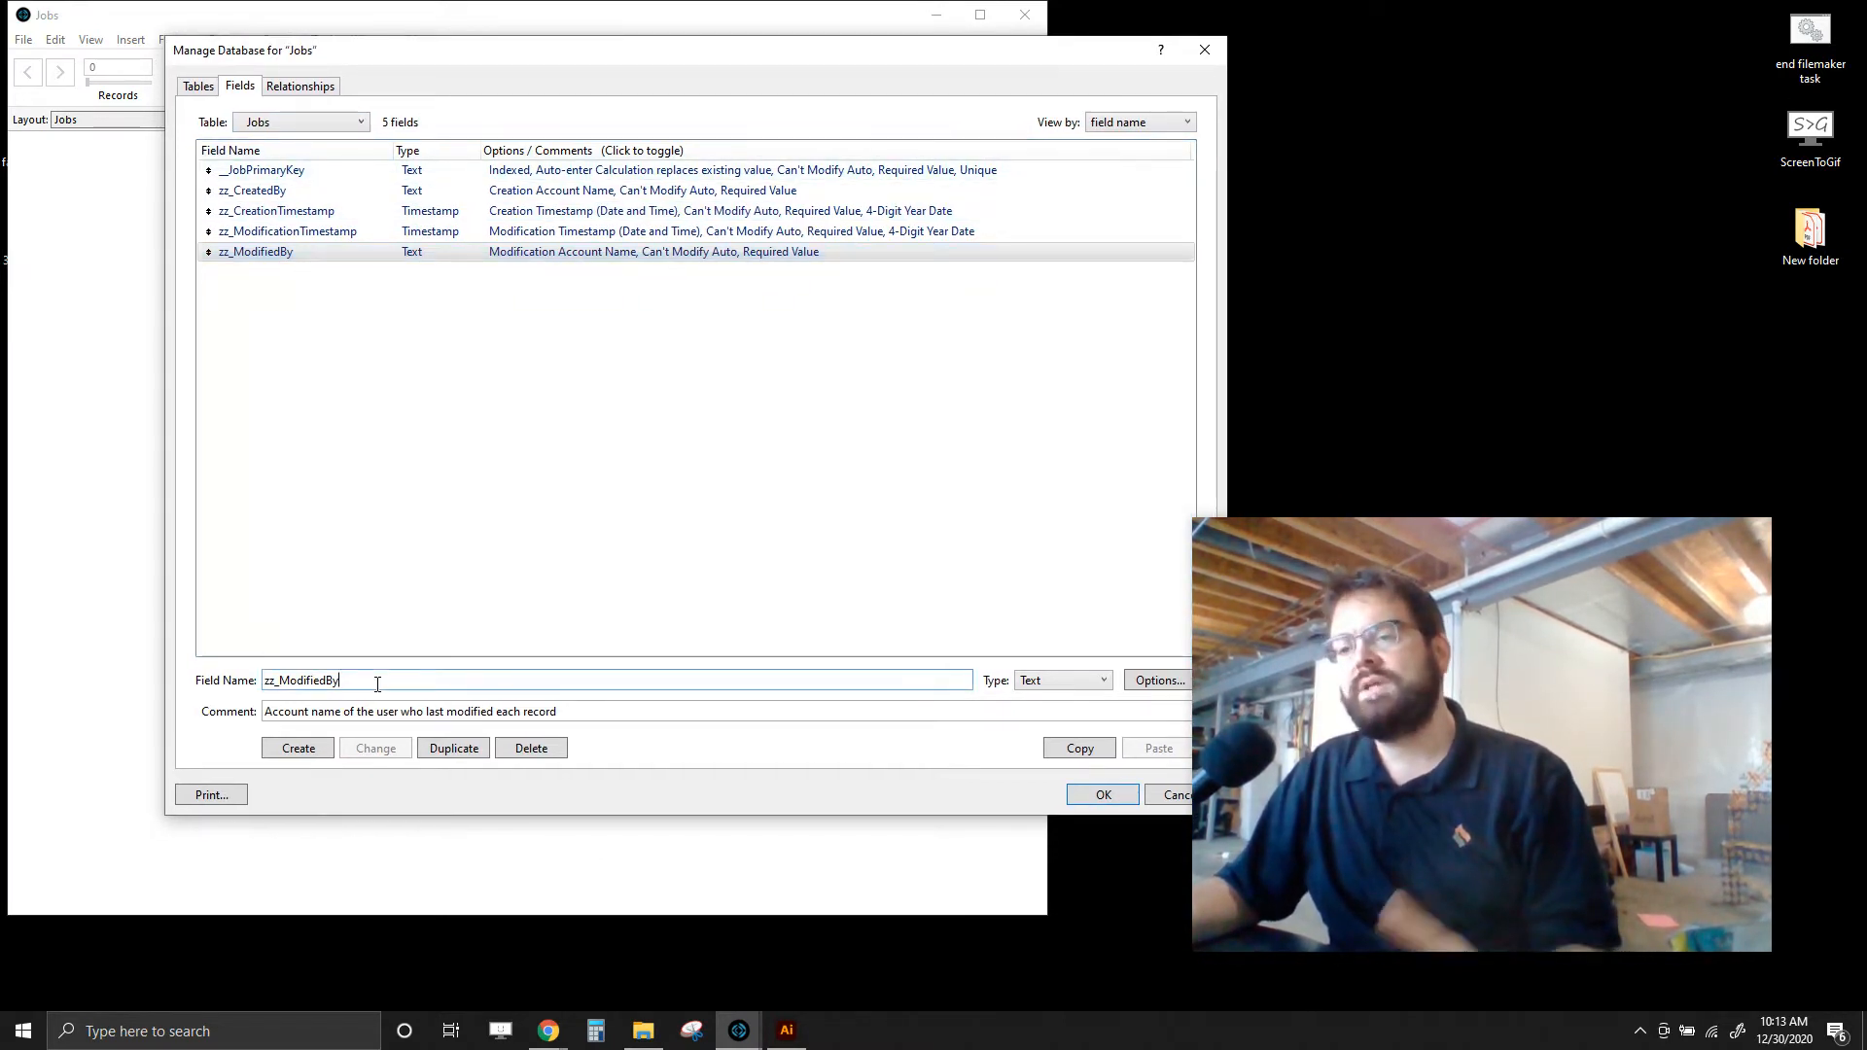
drag(375, 680, 263, 678)
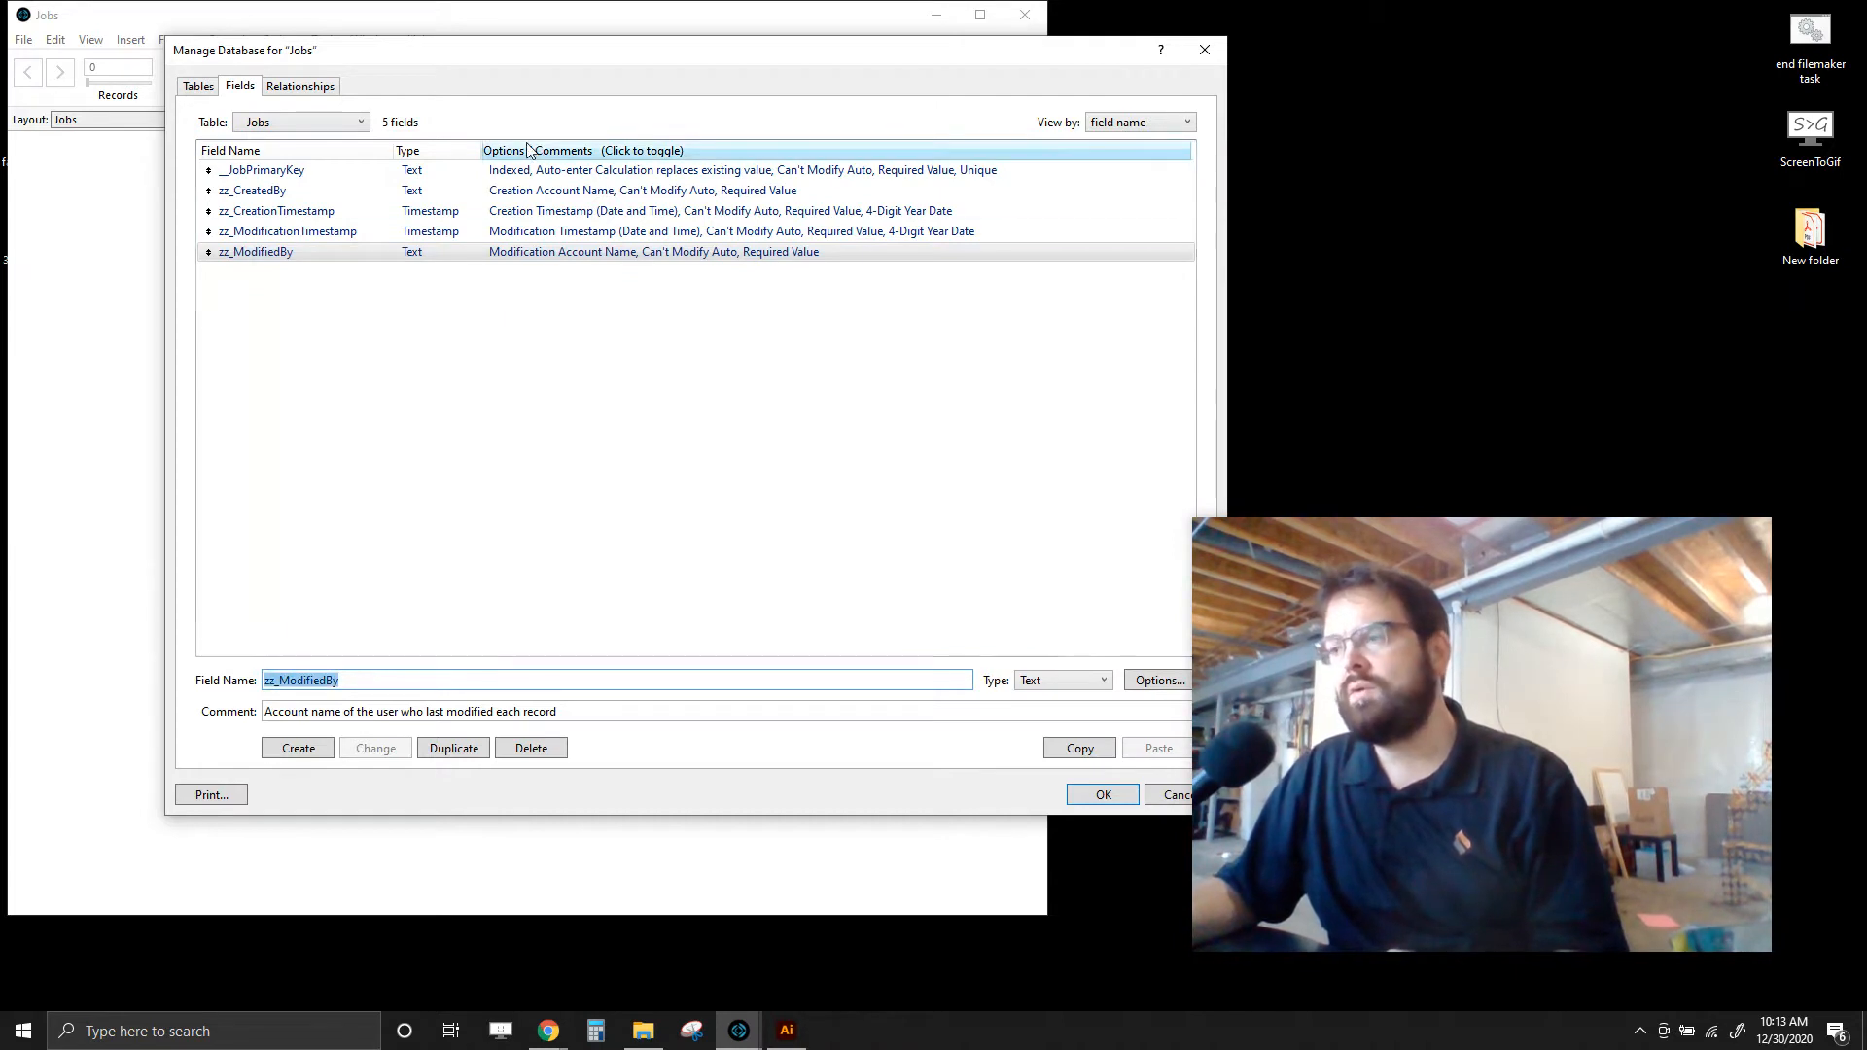
drag(638, 54, 554, 52)
text(Description)
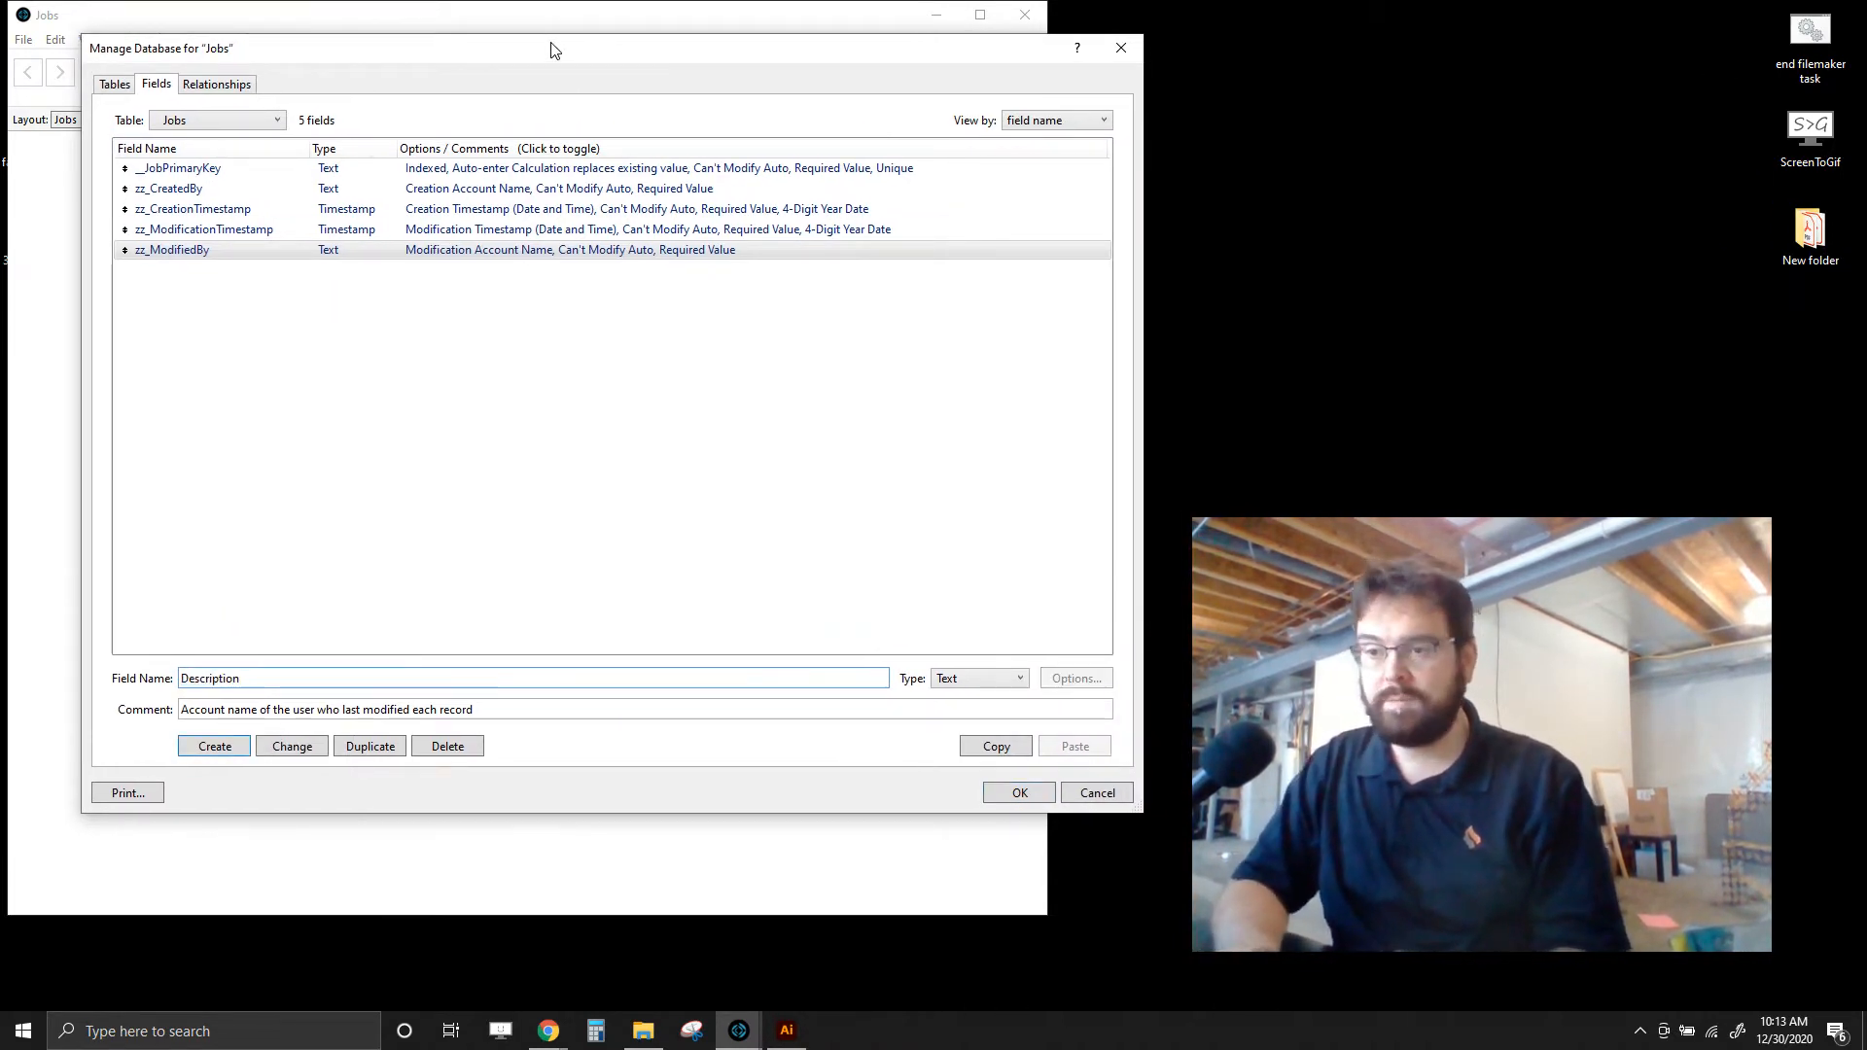
click(466, 707)
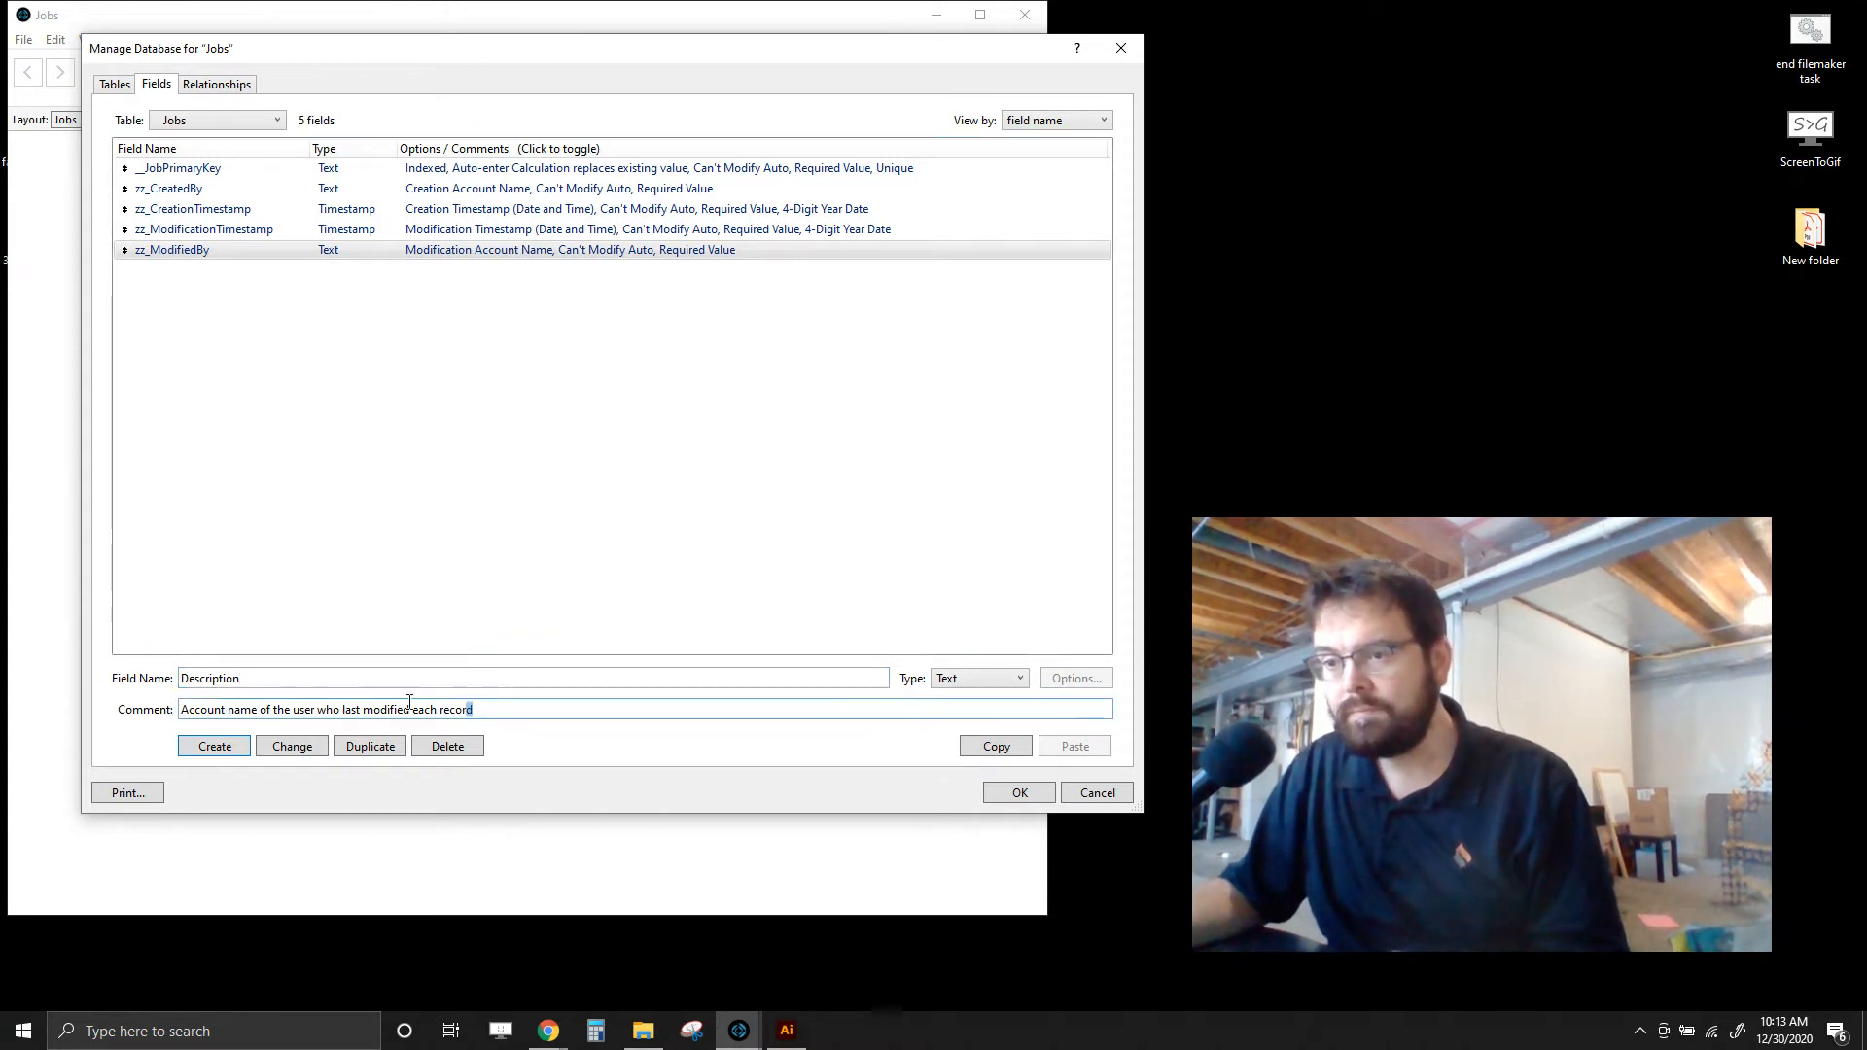
key(ctrl+a)
text(Descrip)
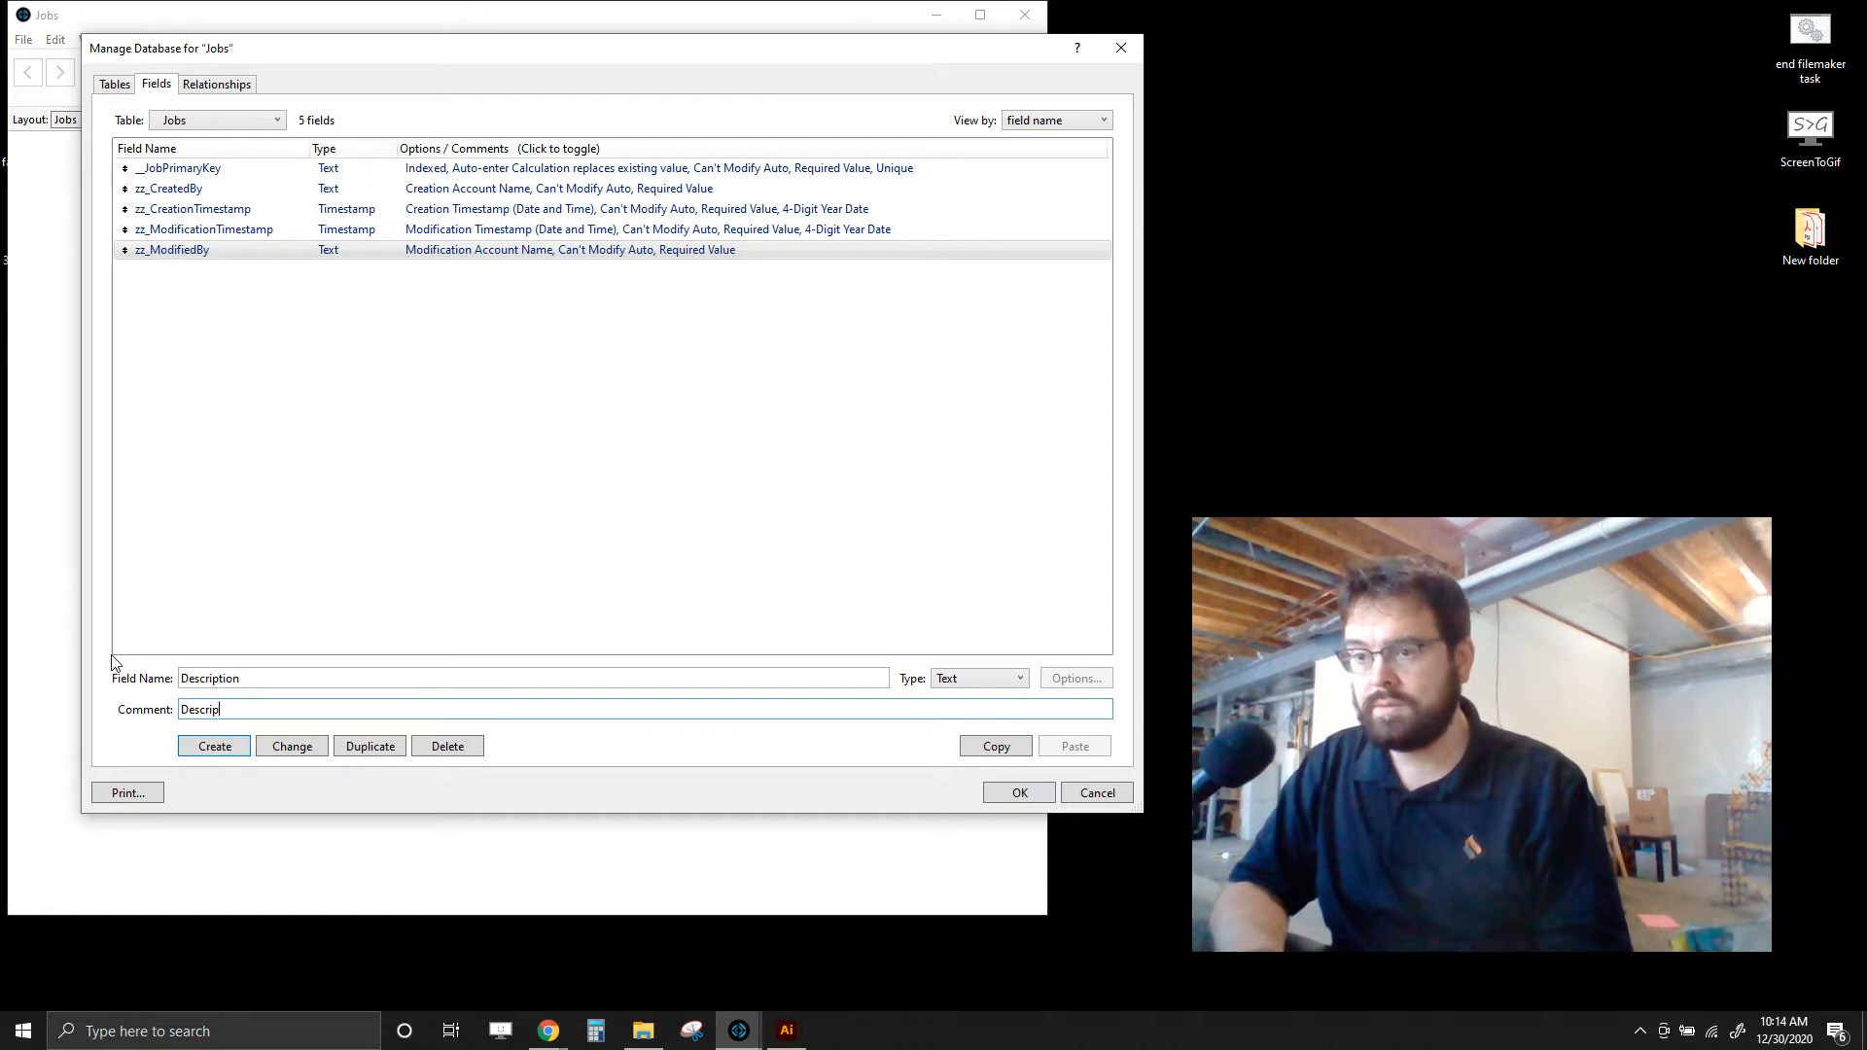
text(tion of the job)
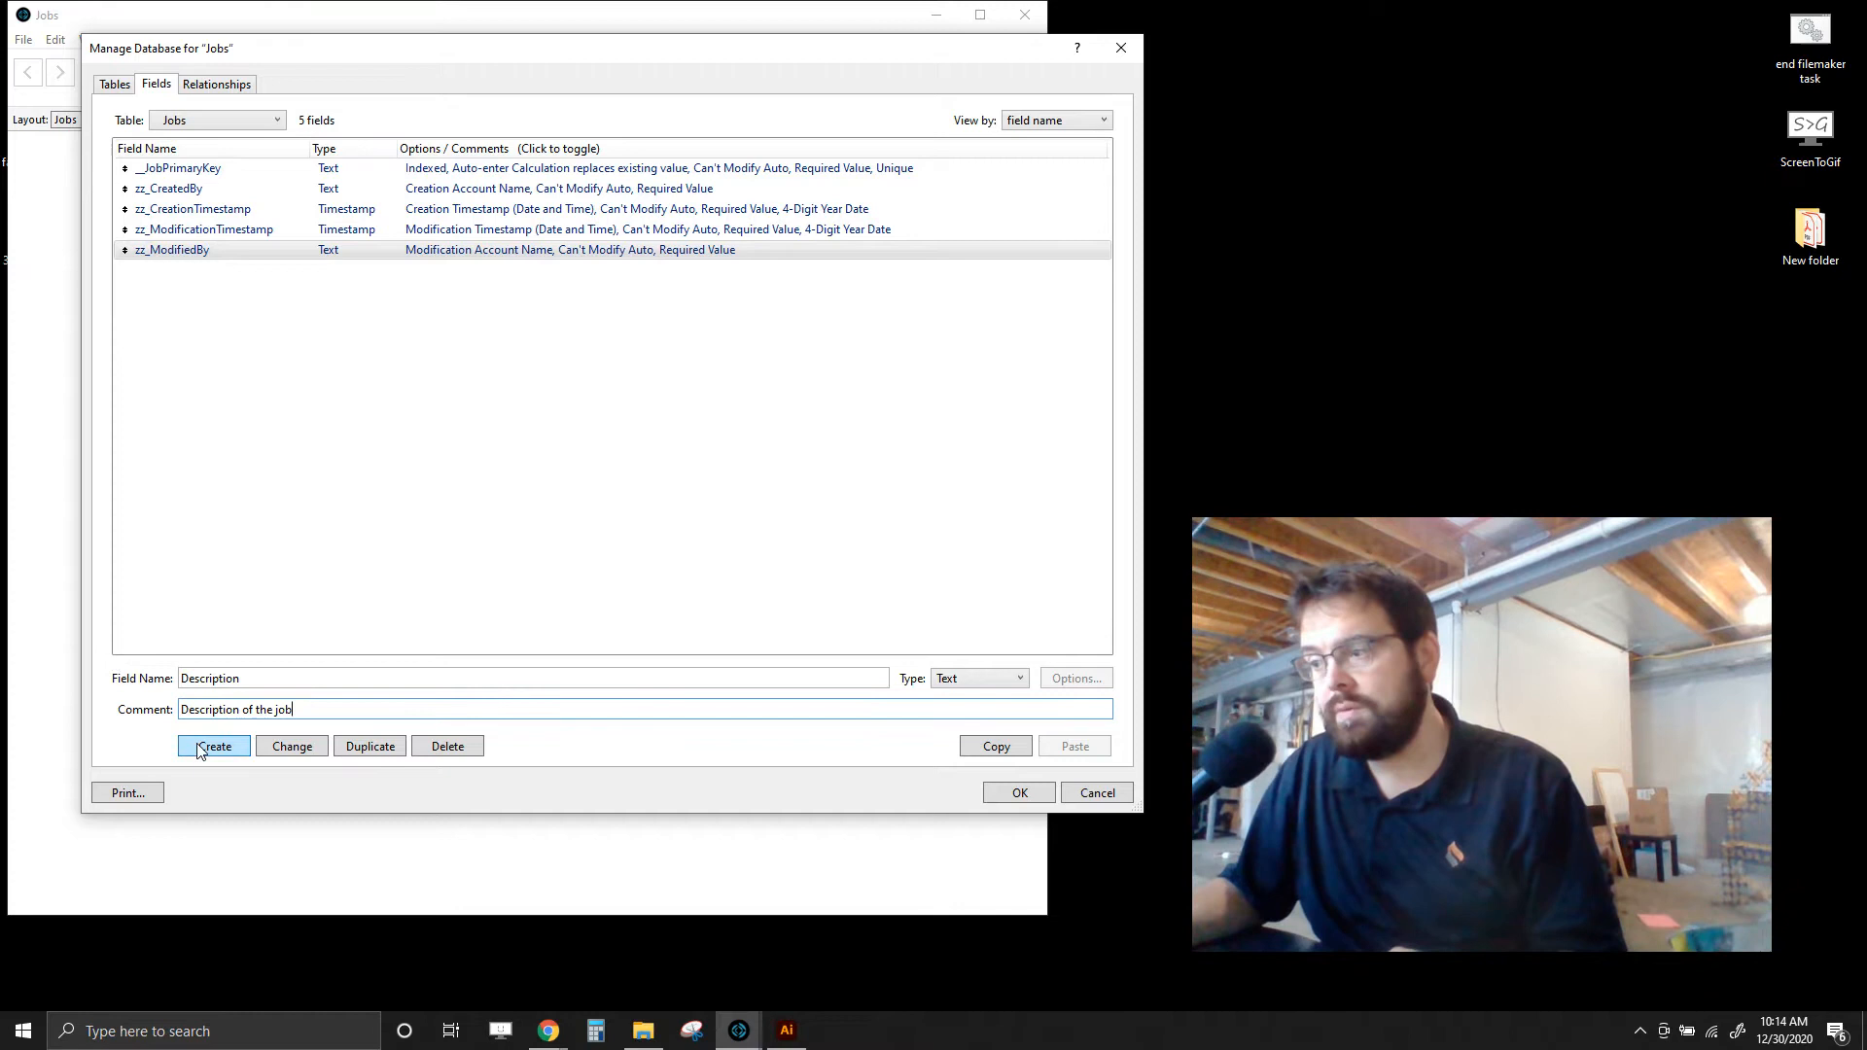
click(202, 746)
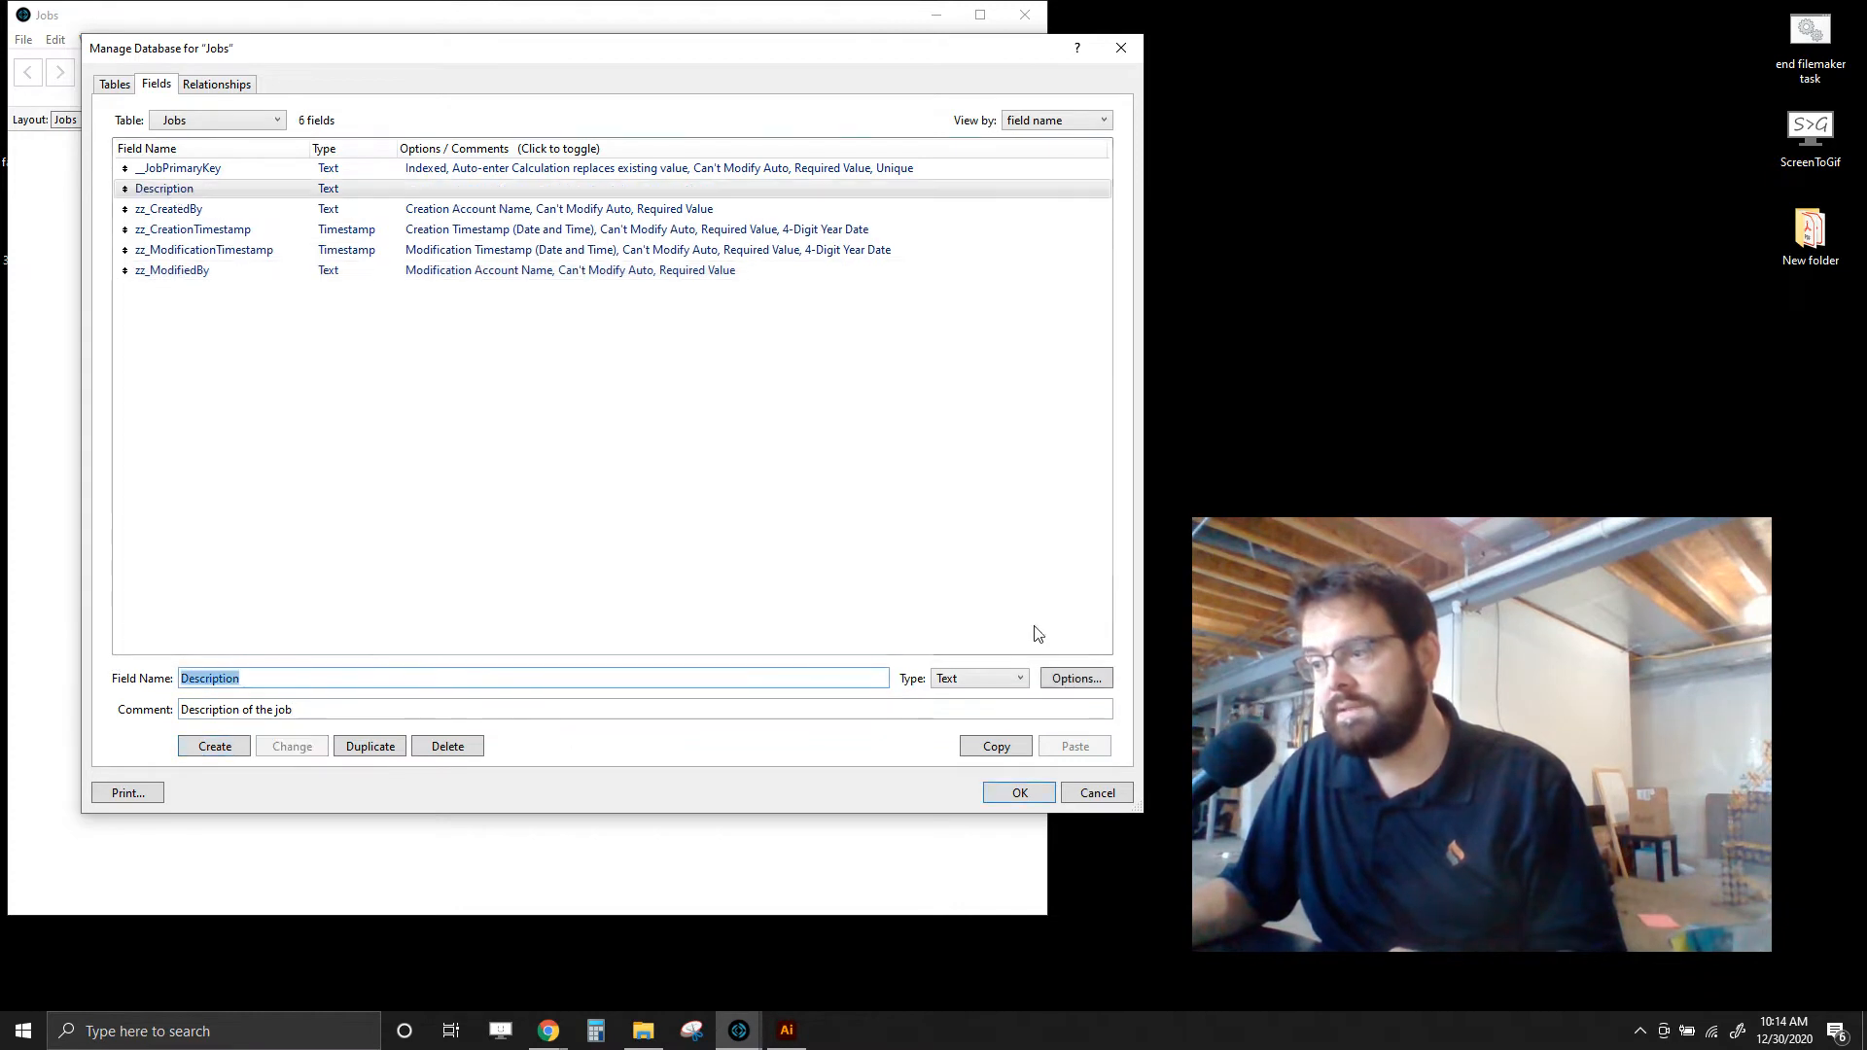
- Create a text field named Customer with the comment "Customer" in the Jobs table
text(Customer)
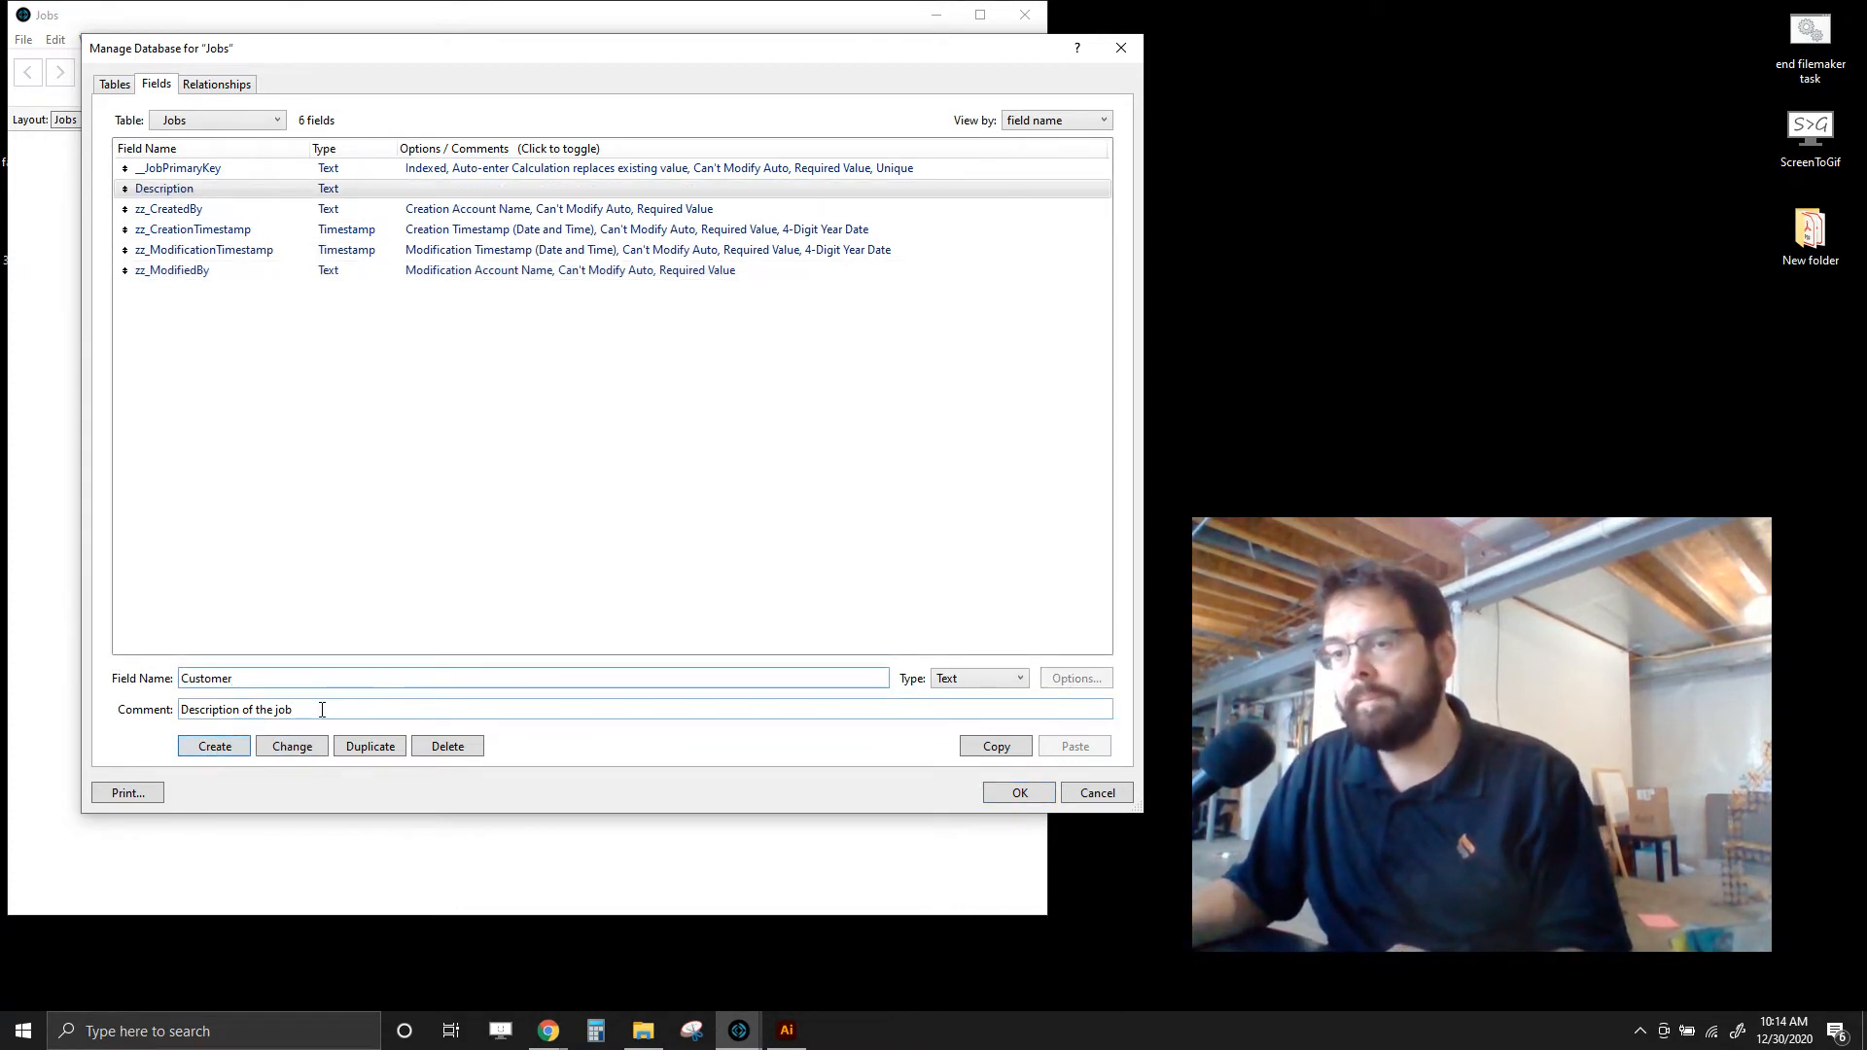
click(321, 709)
key(ctrl+a)
text(Customer)
click(213, 746)
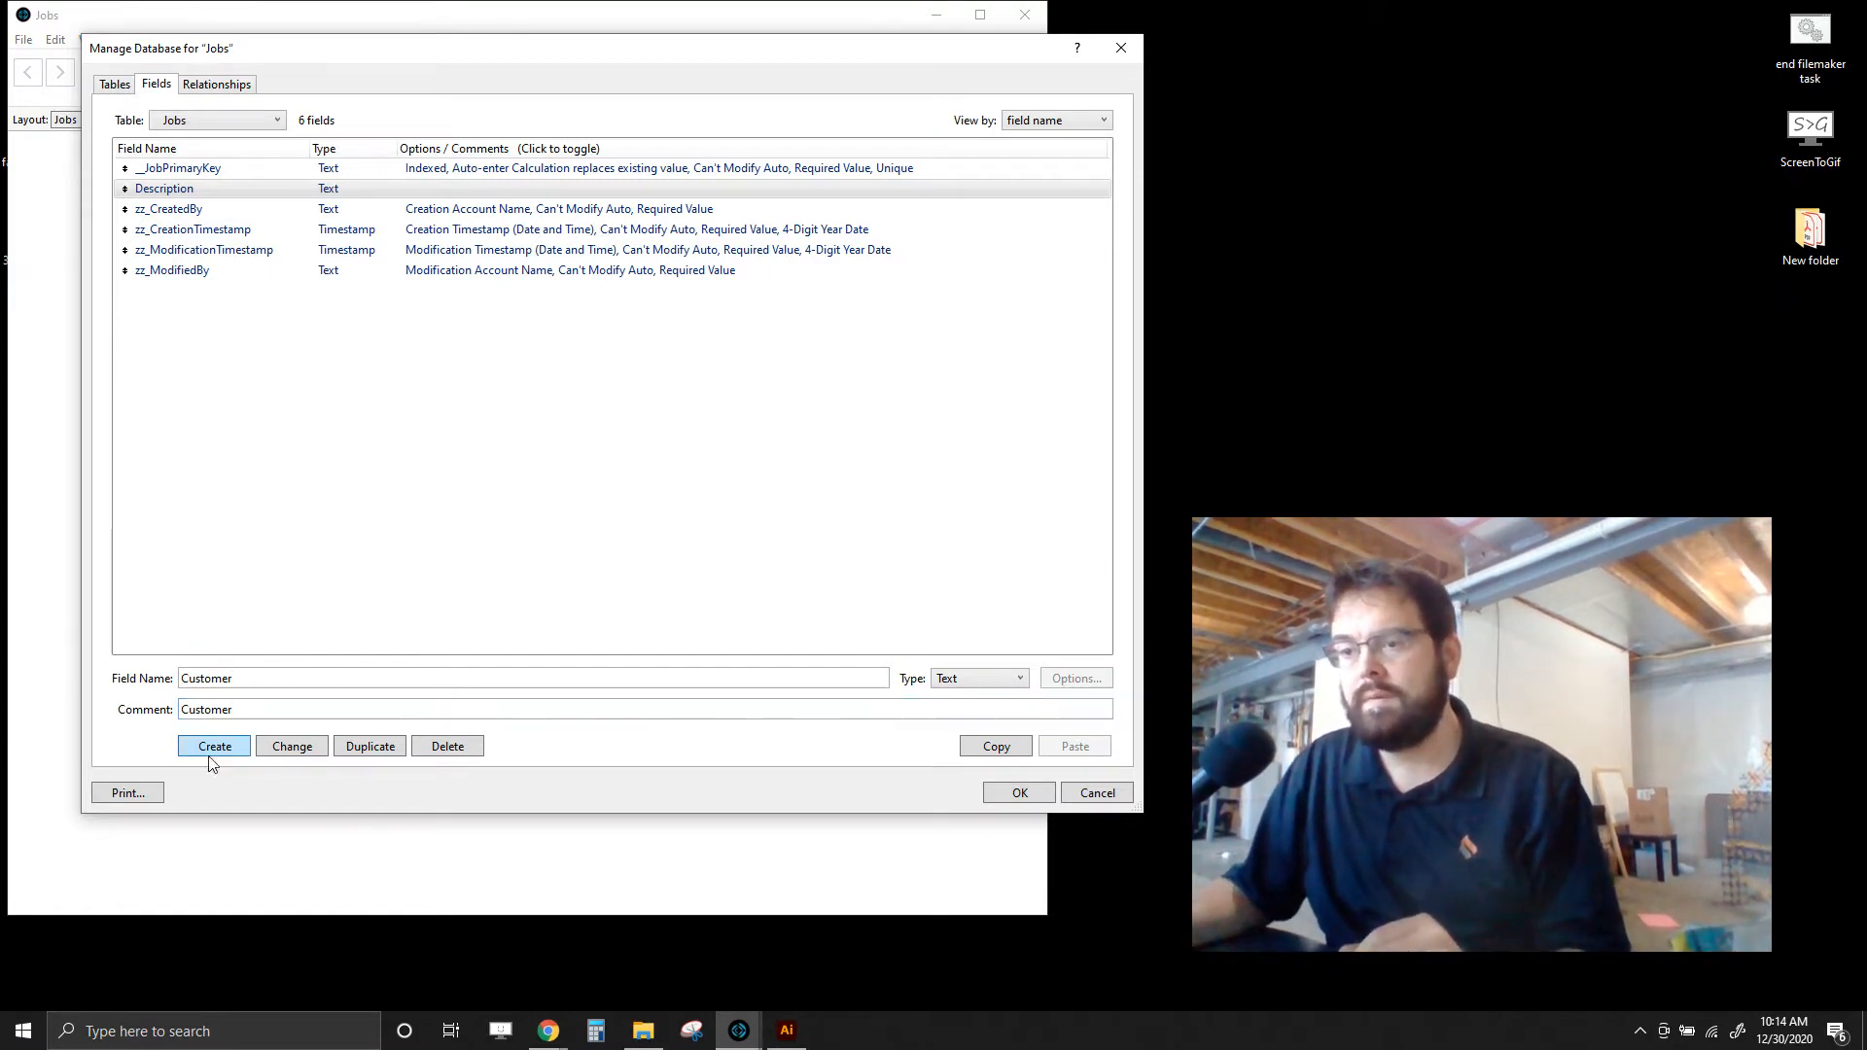
- Create a number field named Quantity with an empty comment in the Jobs table
text(Quantity)
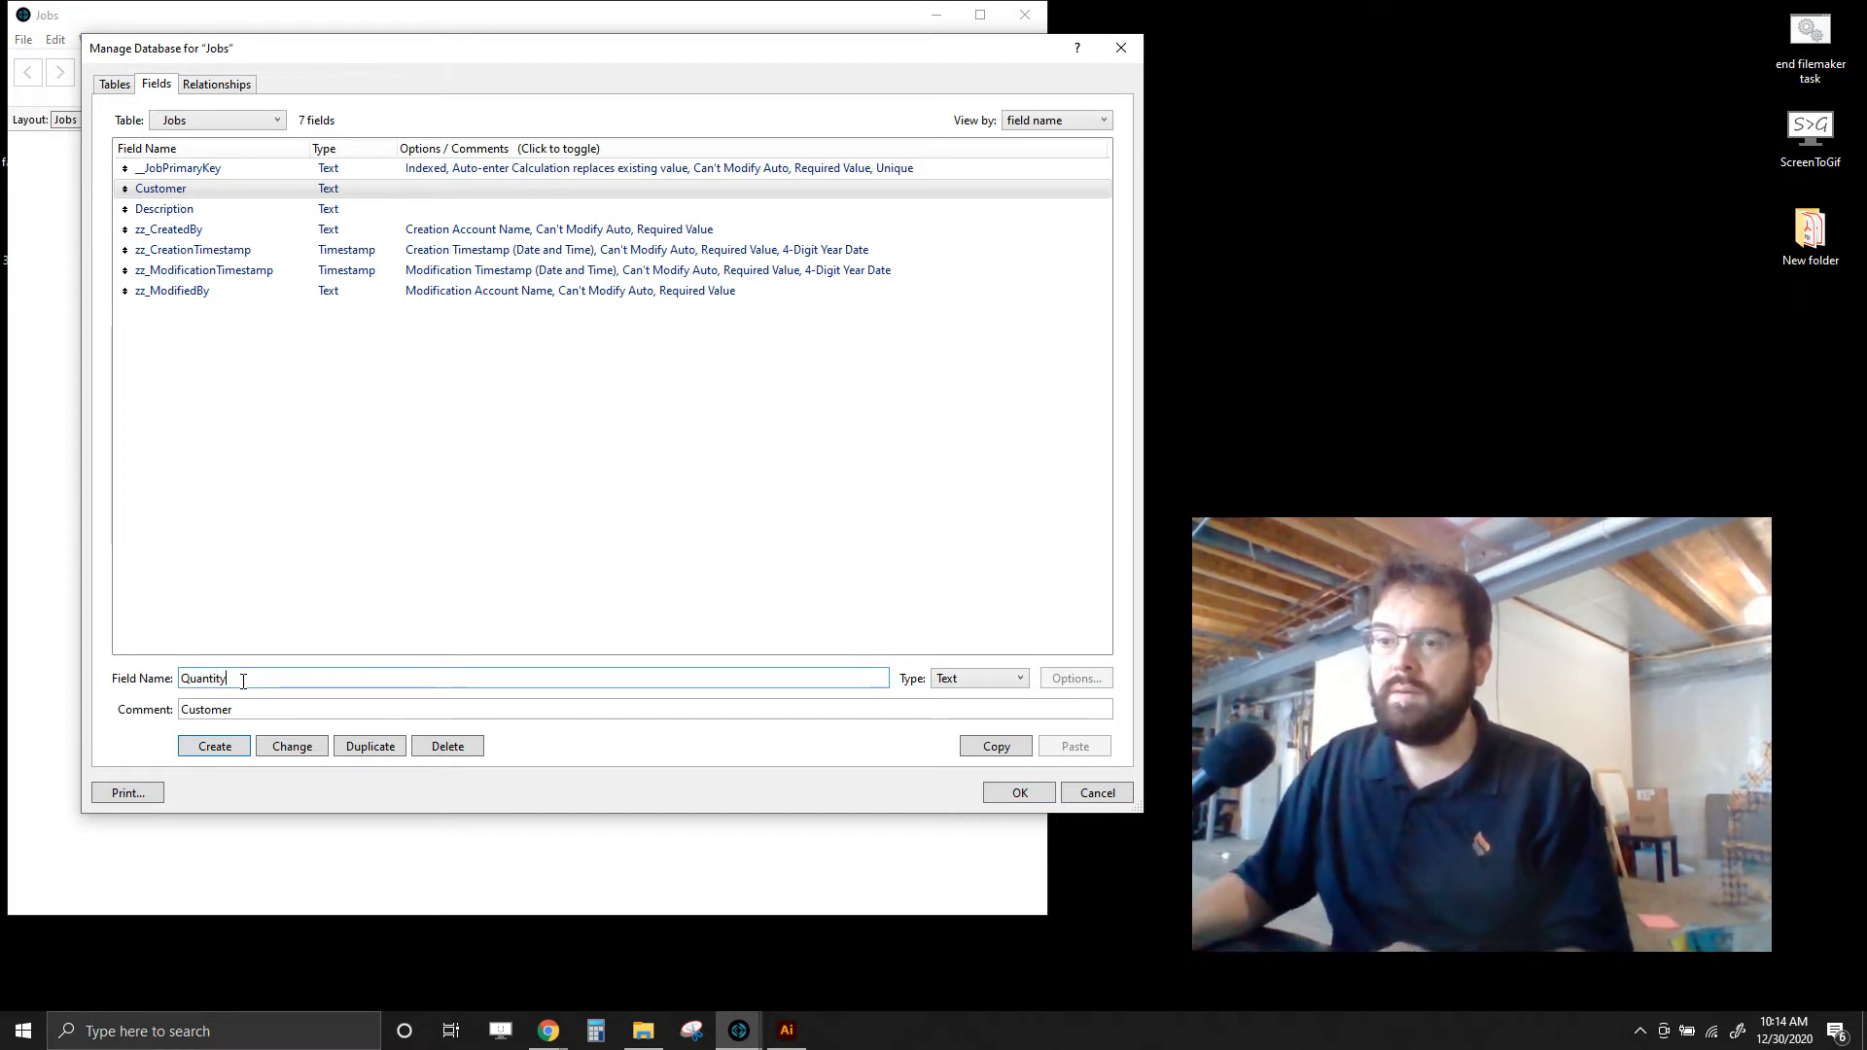
key(Tab)
key(BackSpace)
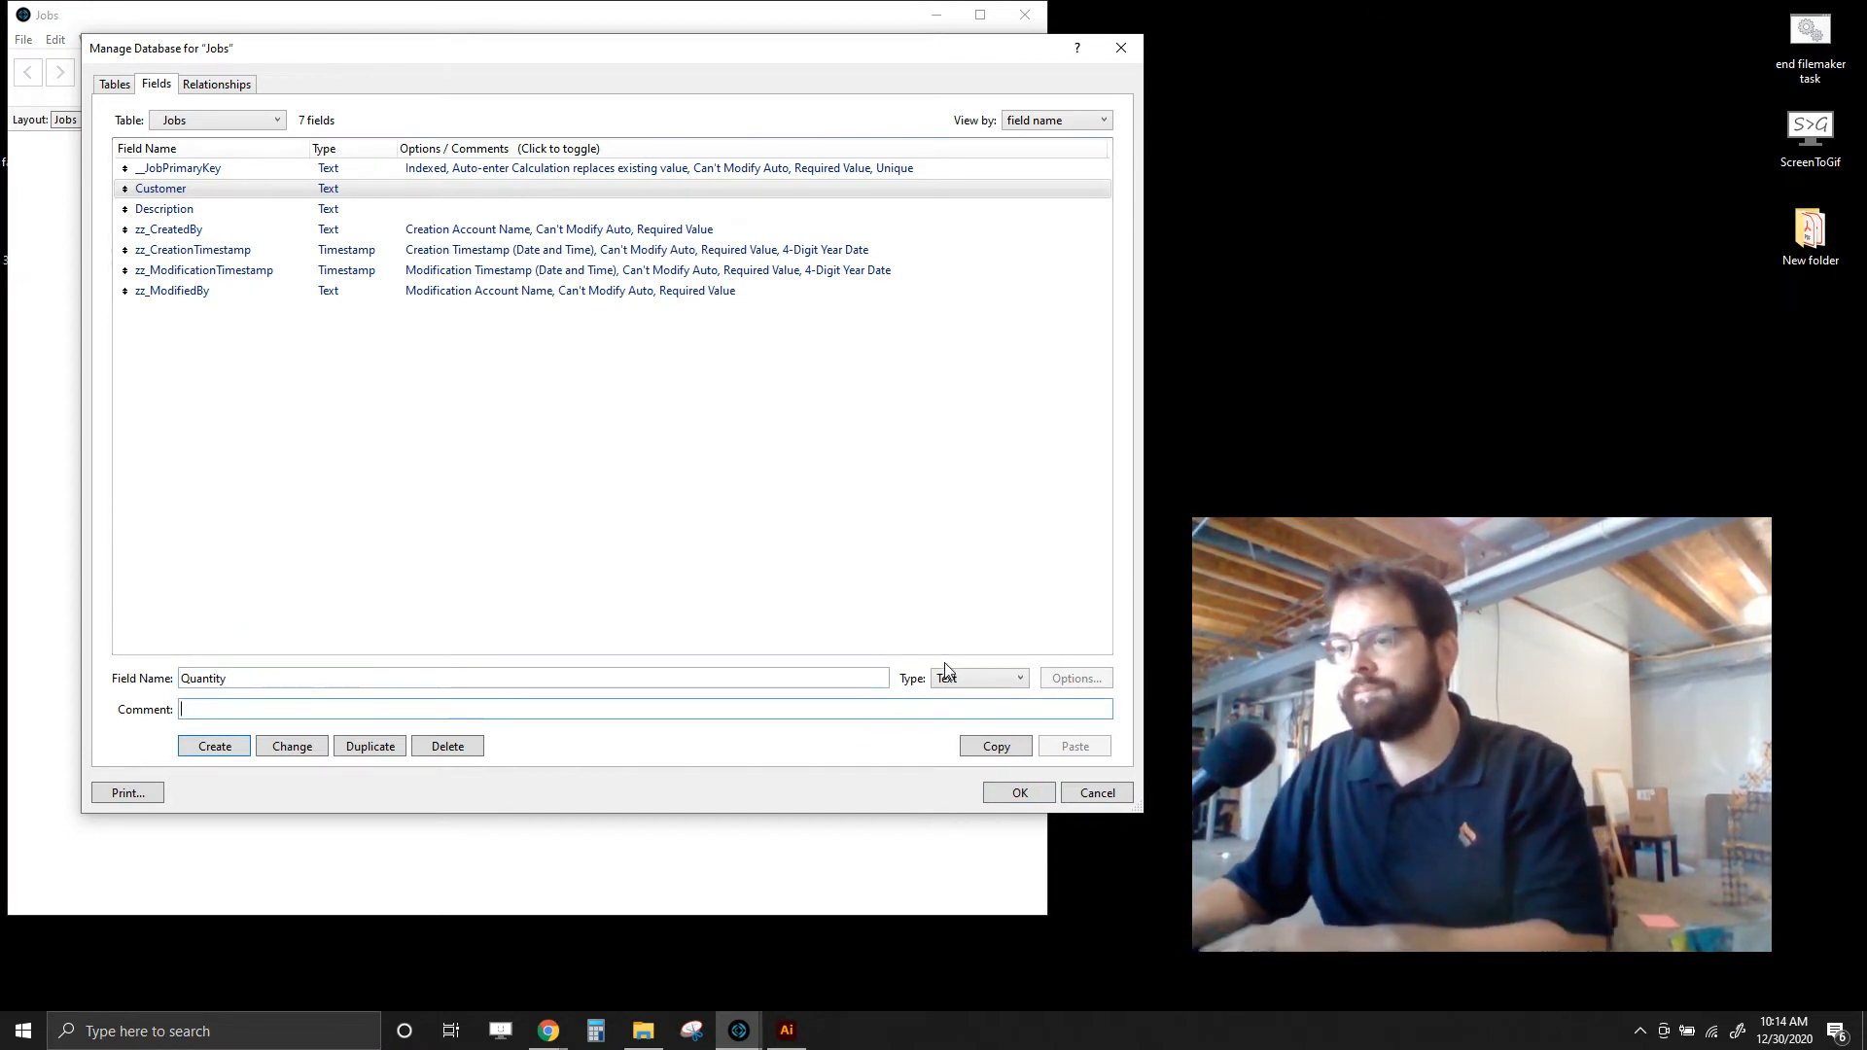
click(957, 678)
click(929, 718)
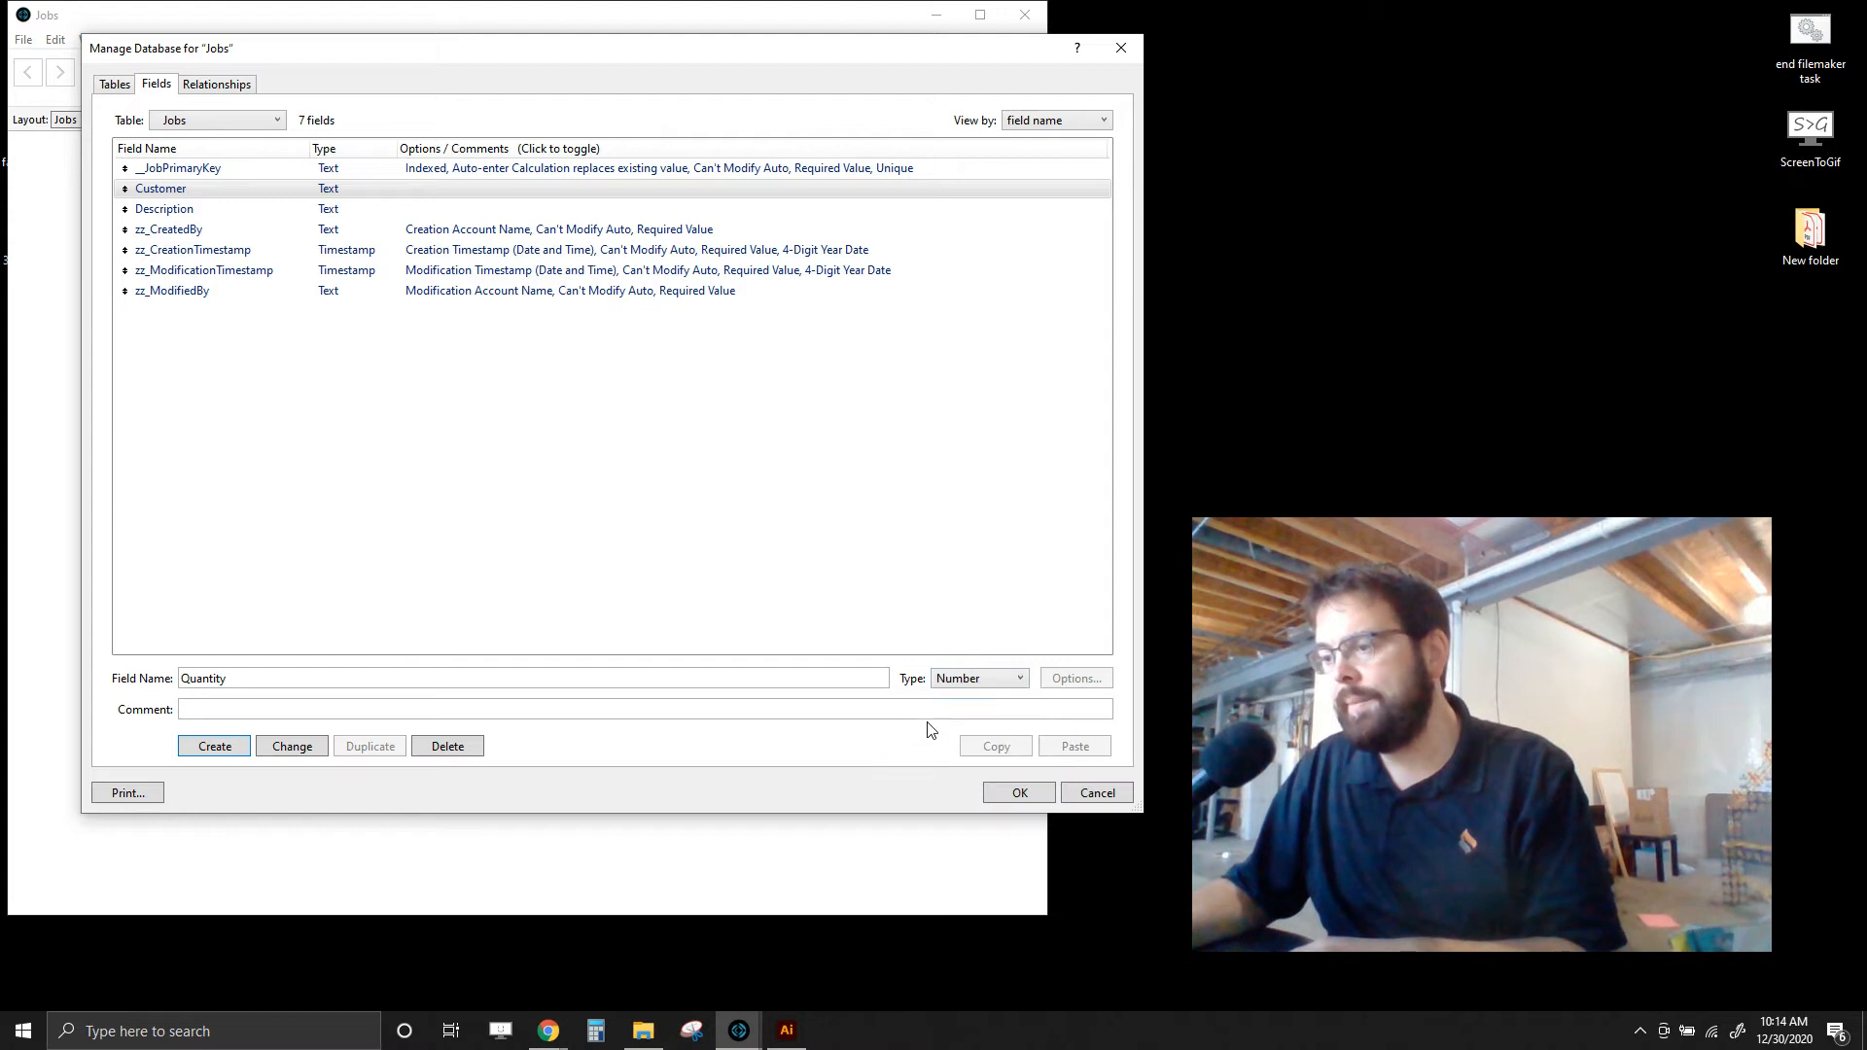
click(214, 745)
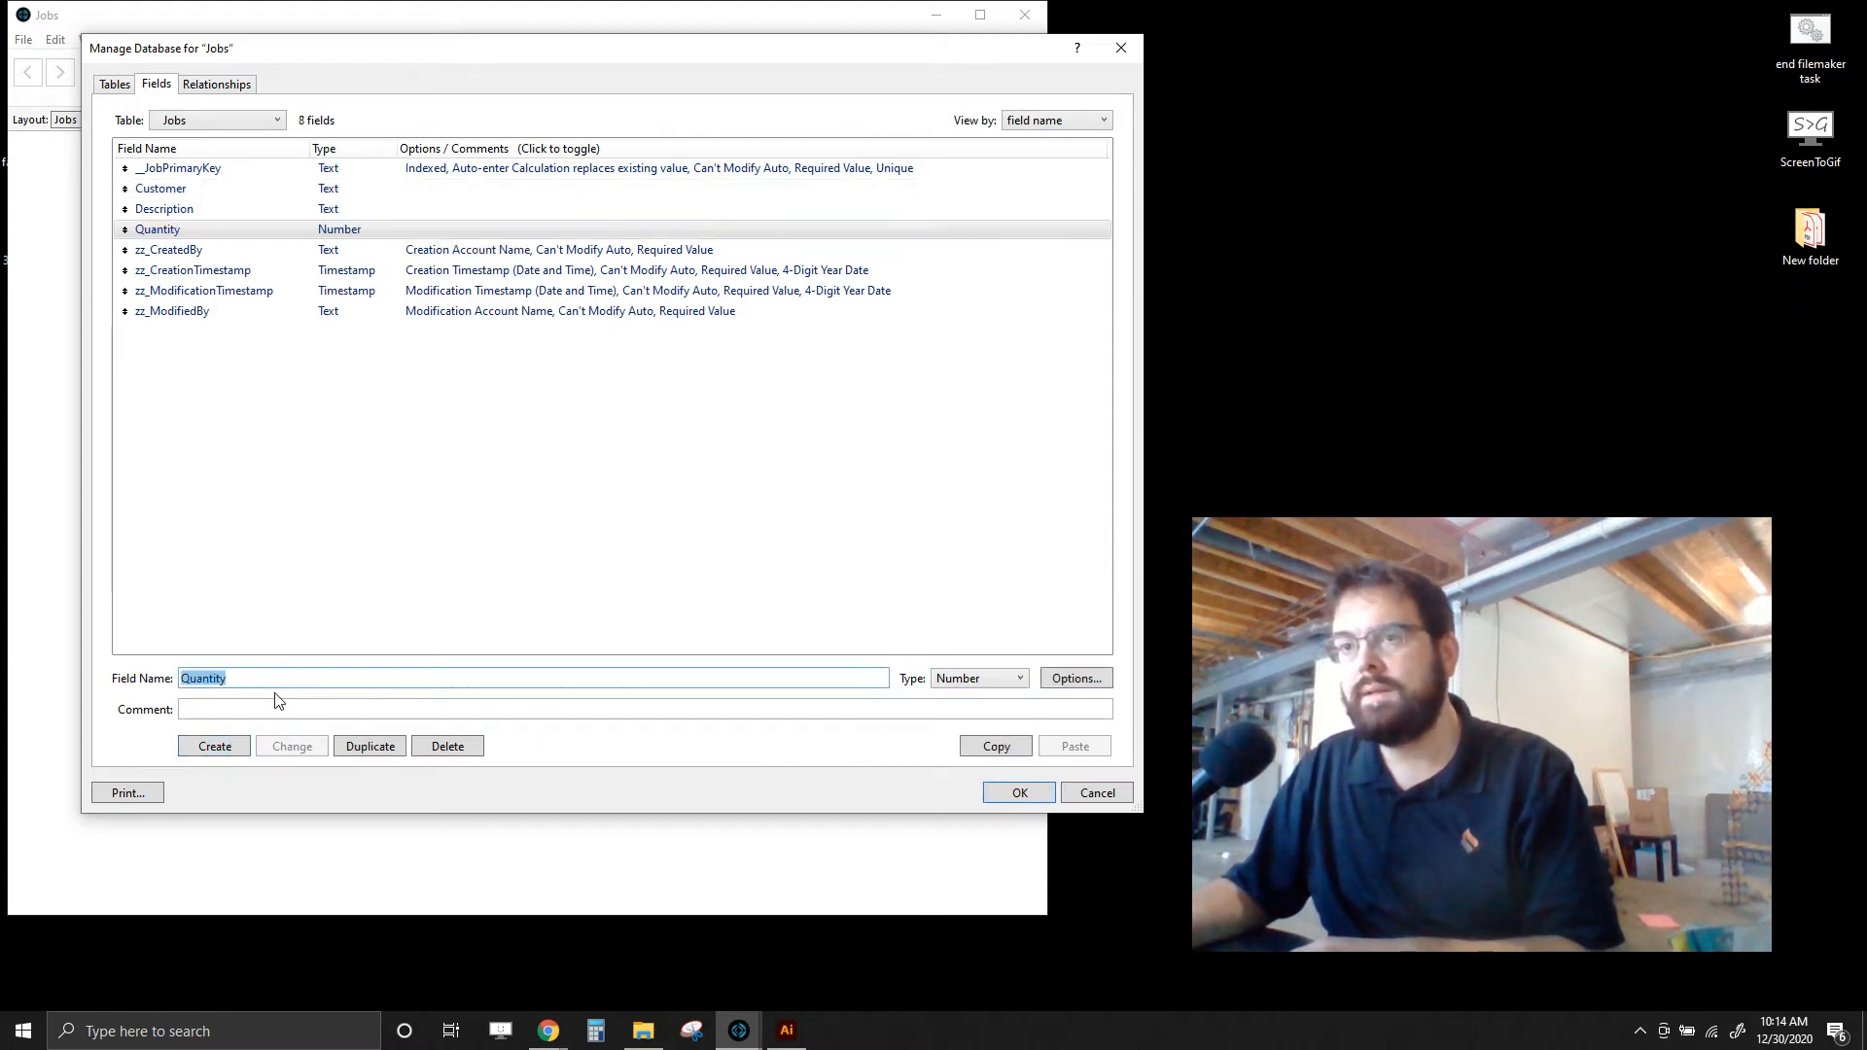
click(258, 680)
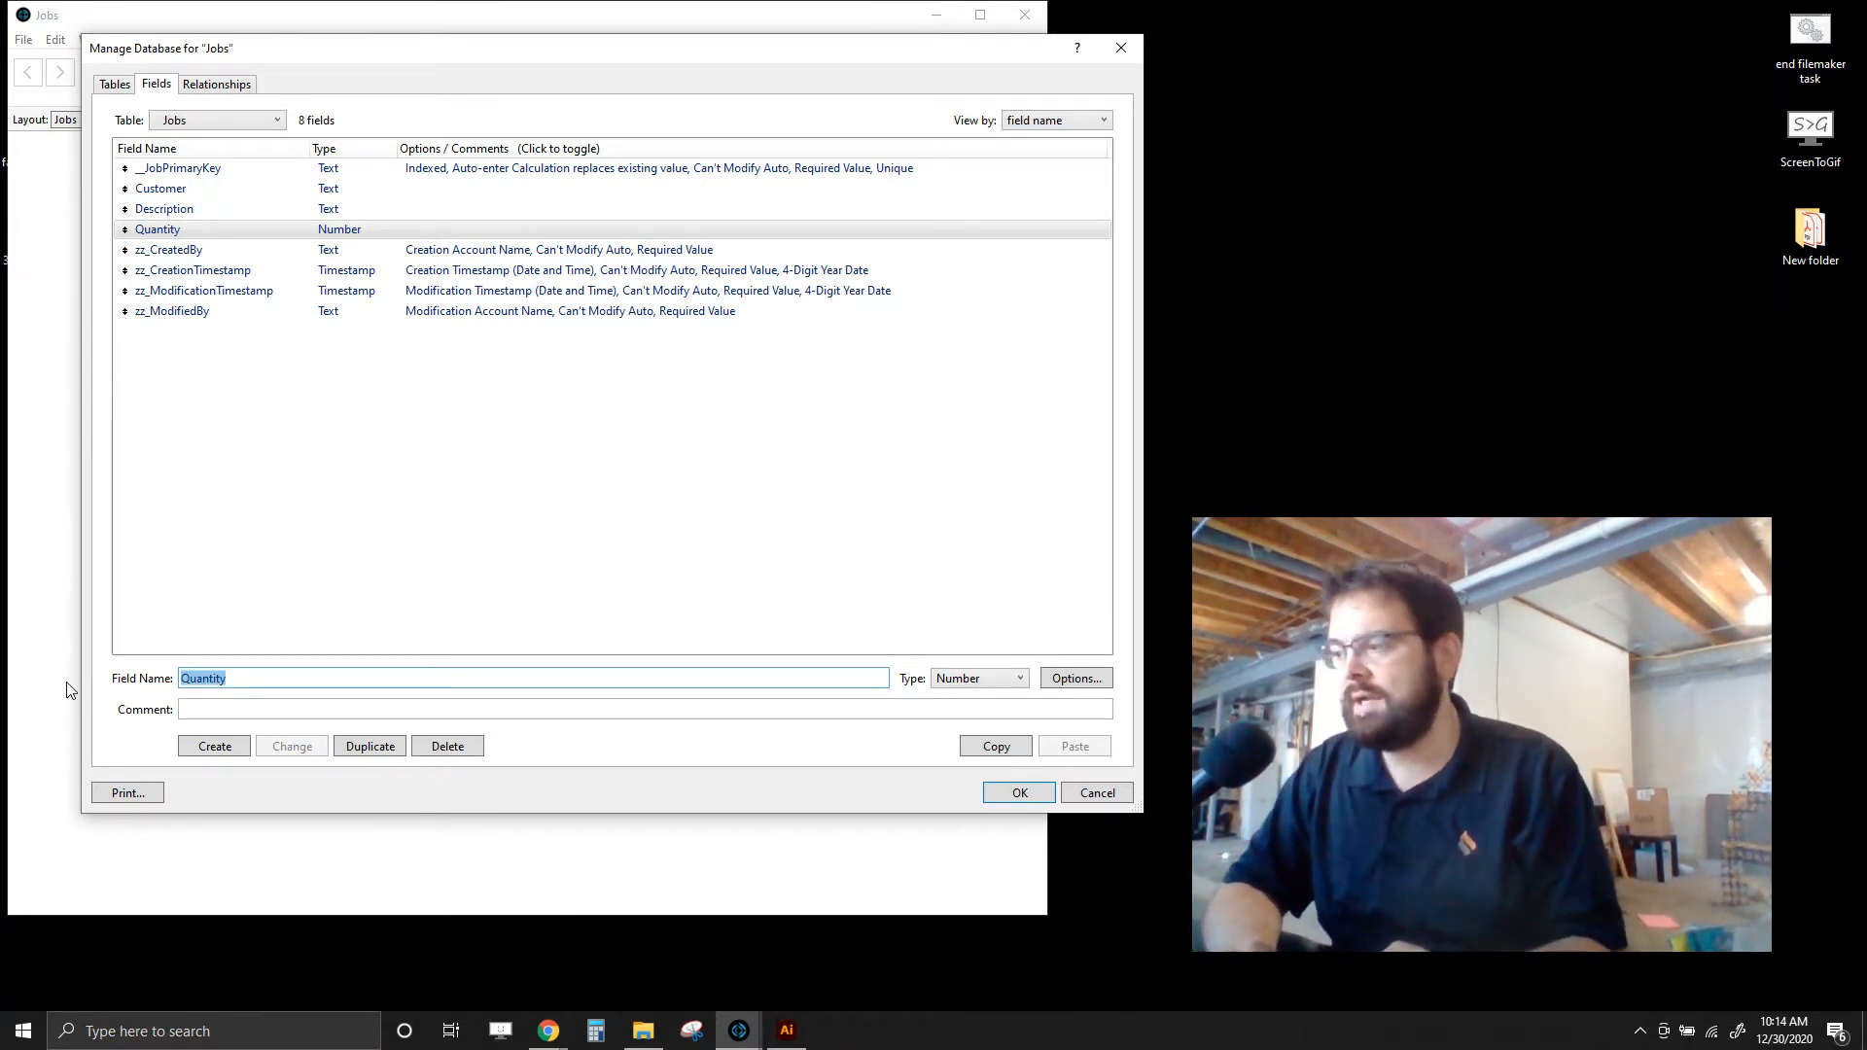
- Create a text field named Status with the comment "Status of the job" in the Jobs table
text(Status)
key(Tab)
key(Tab)
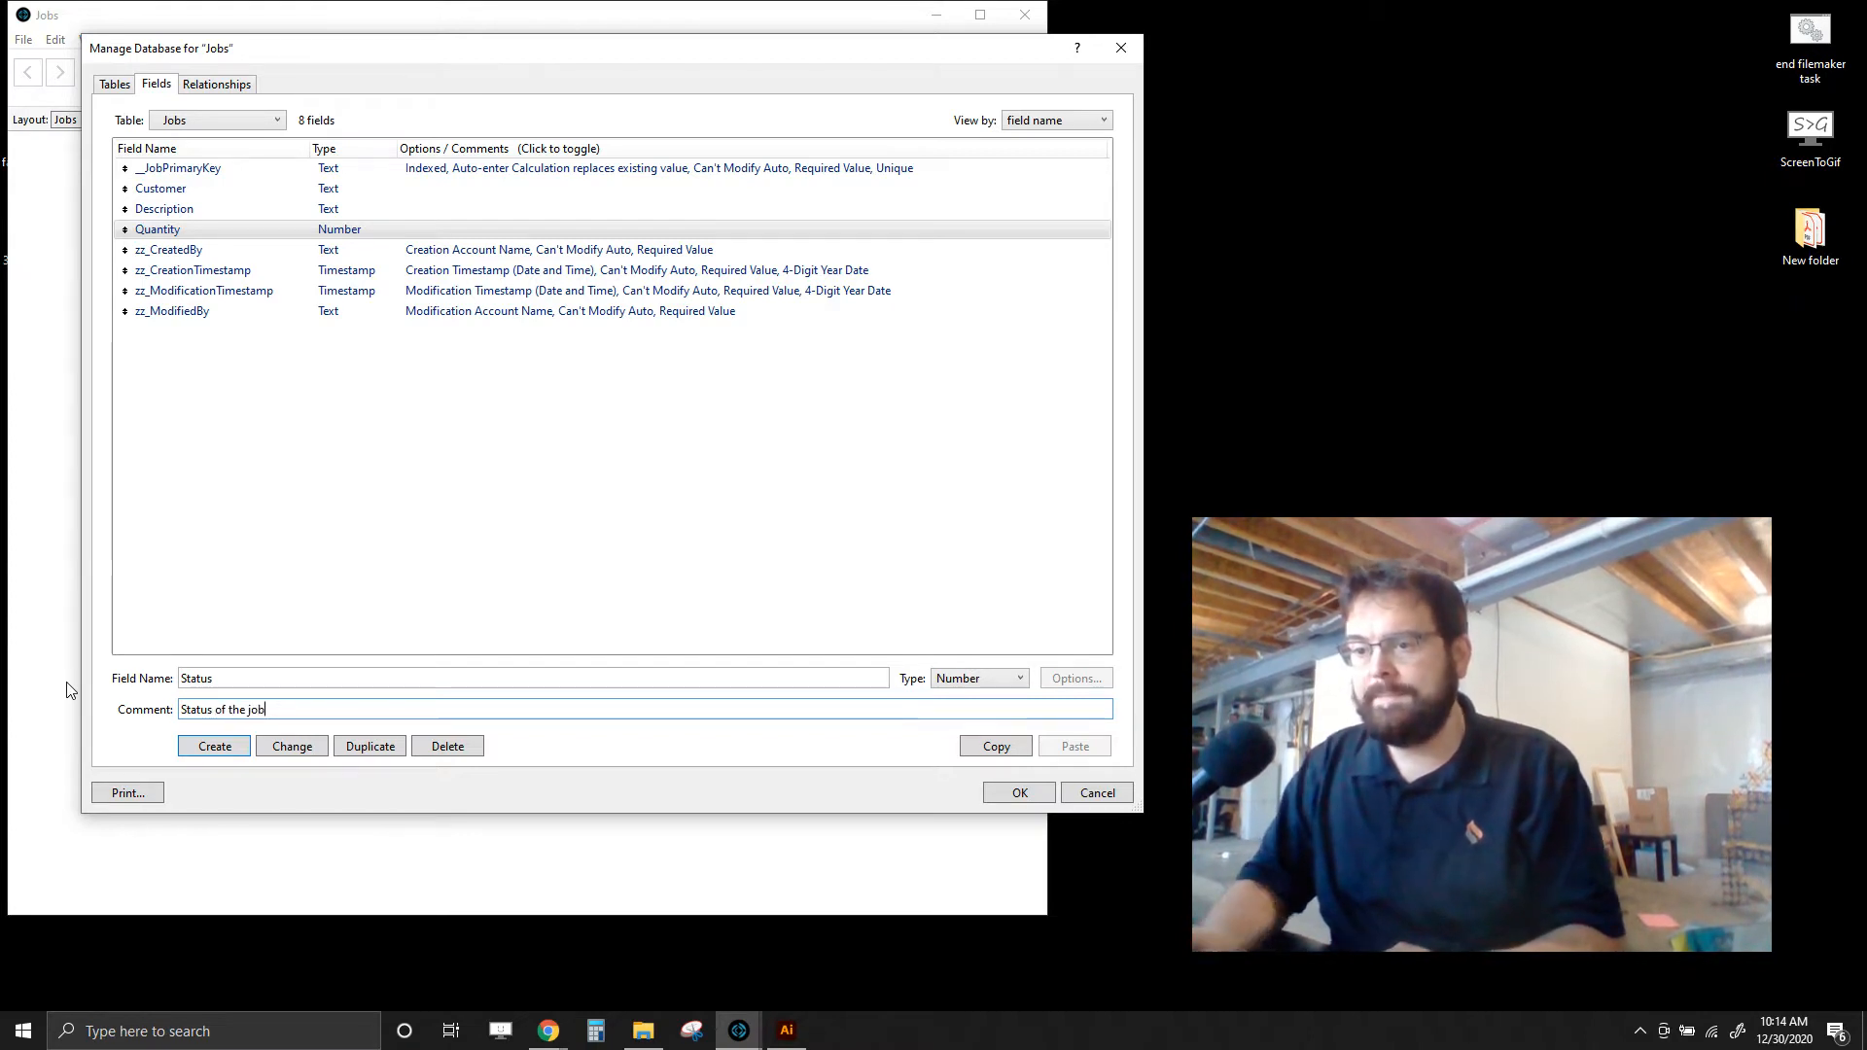
text(Status of the job)
click(958, 679)
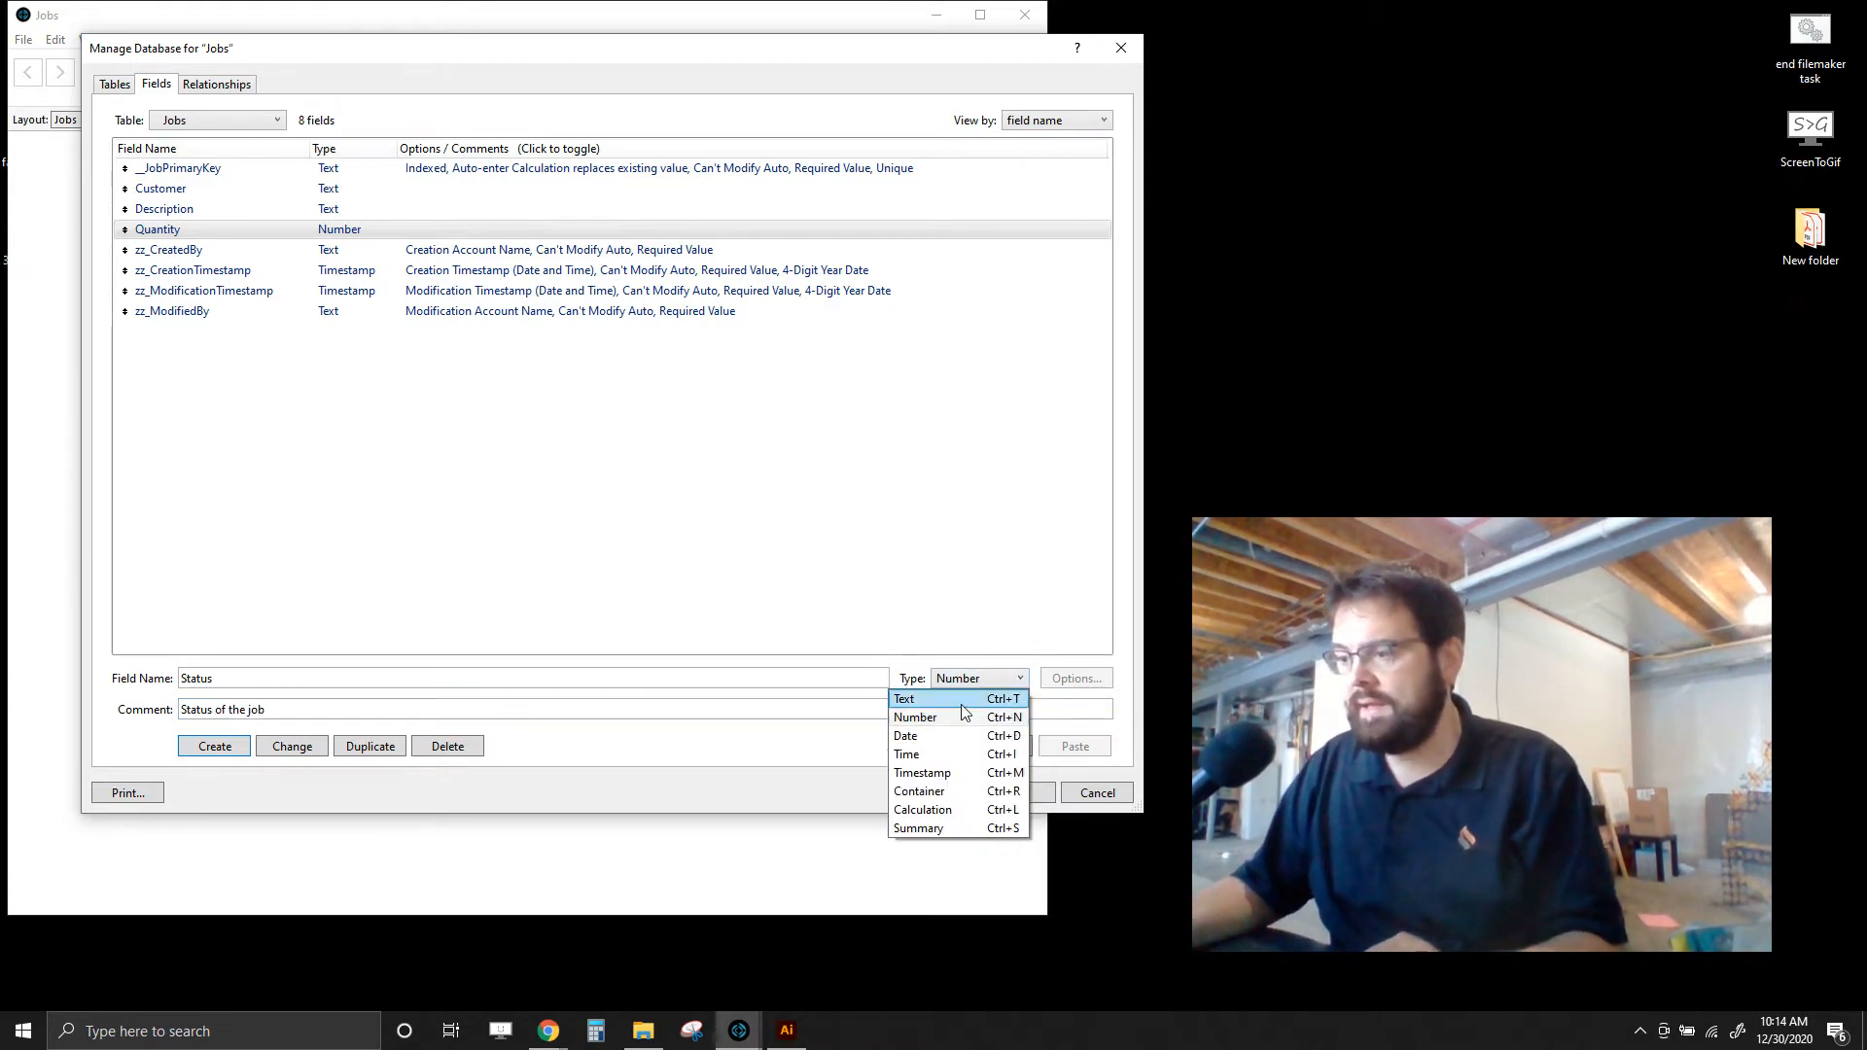
click(961, 703)
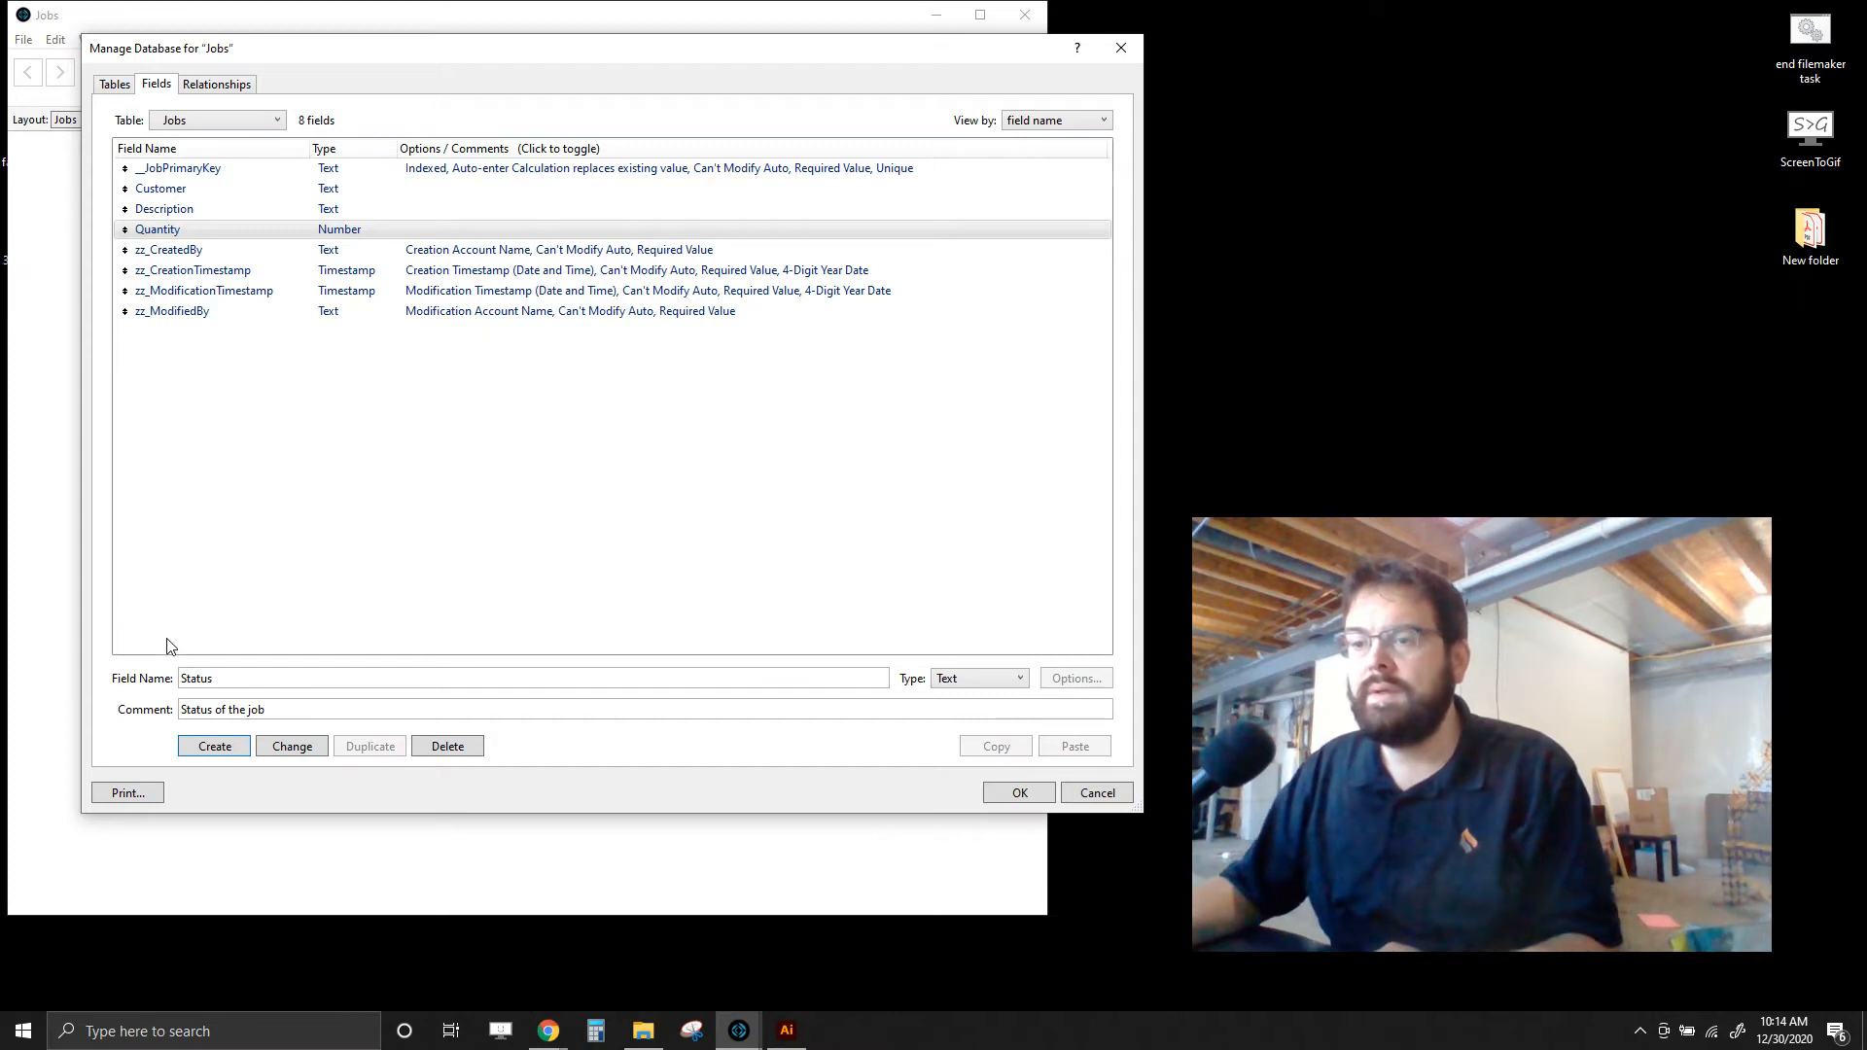
click(211, 747)
- Create a container field named ArtworkFront with no comment in the Jobs table
click(270, 603)
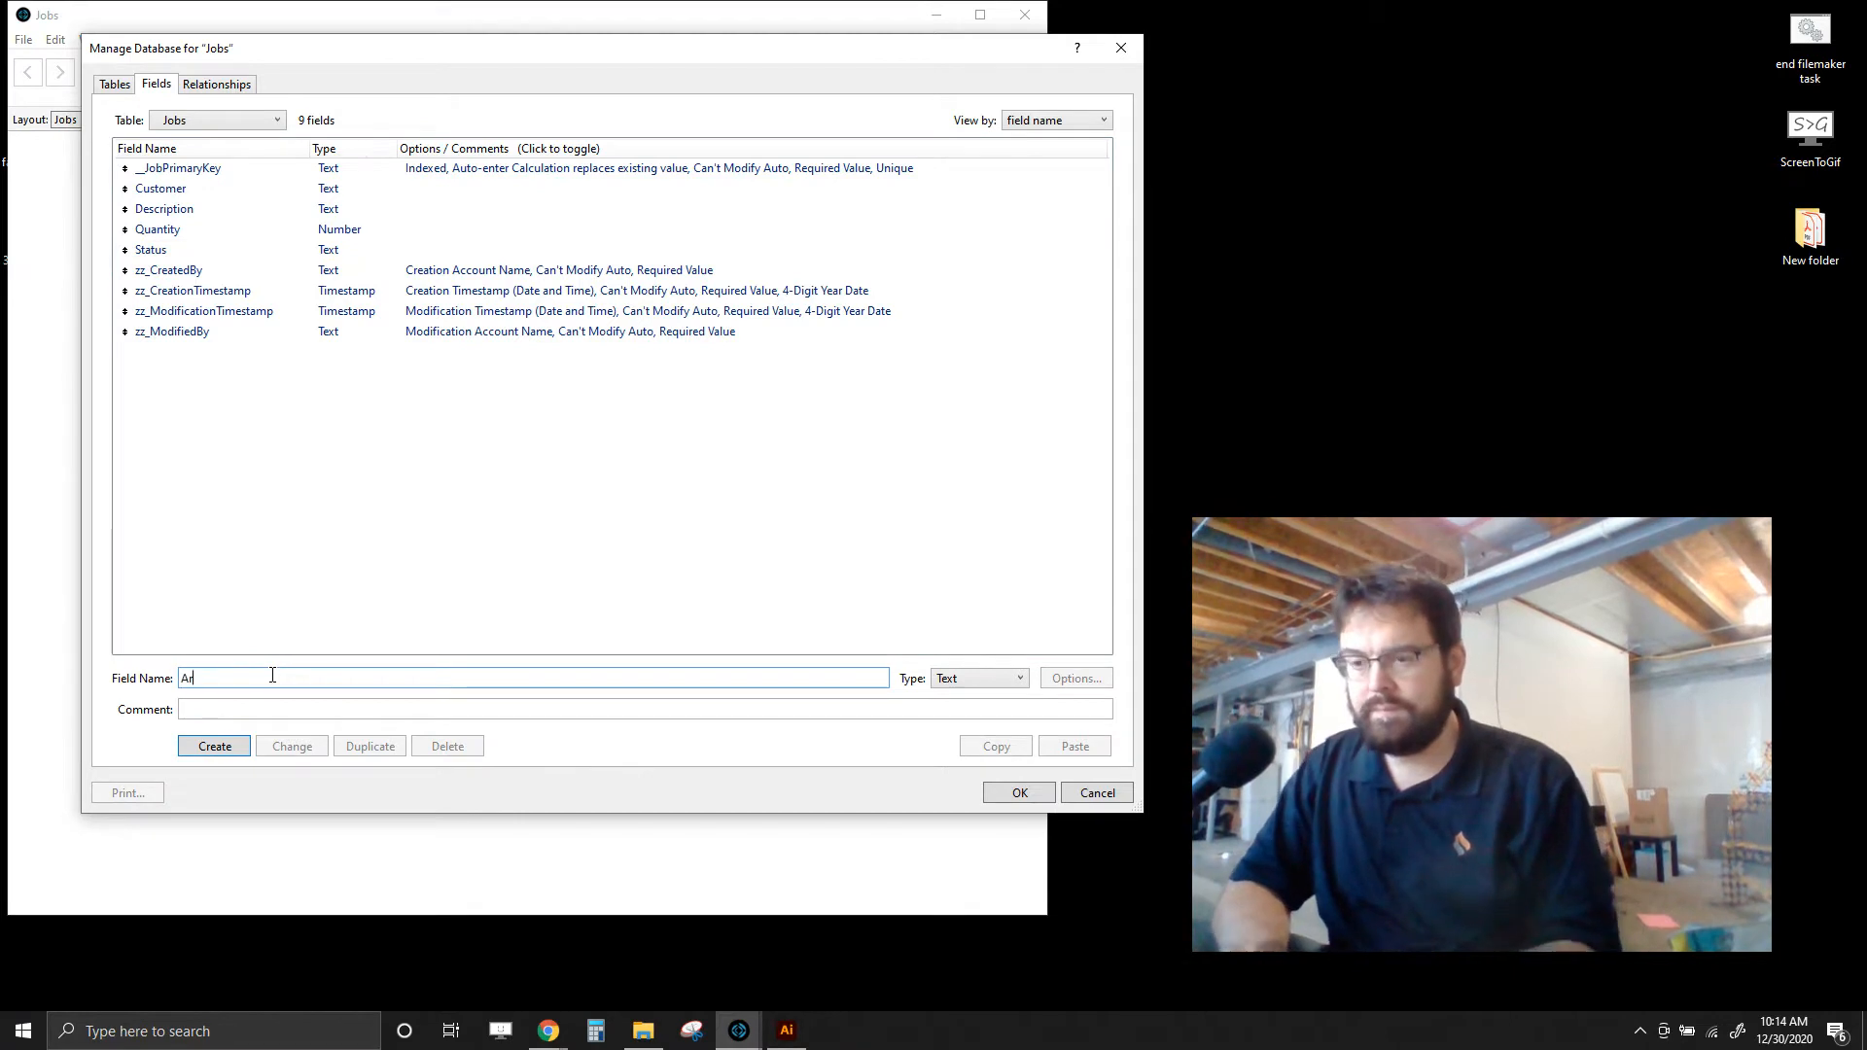
click(980, 680)
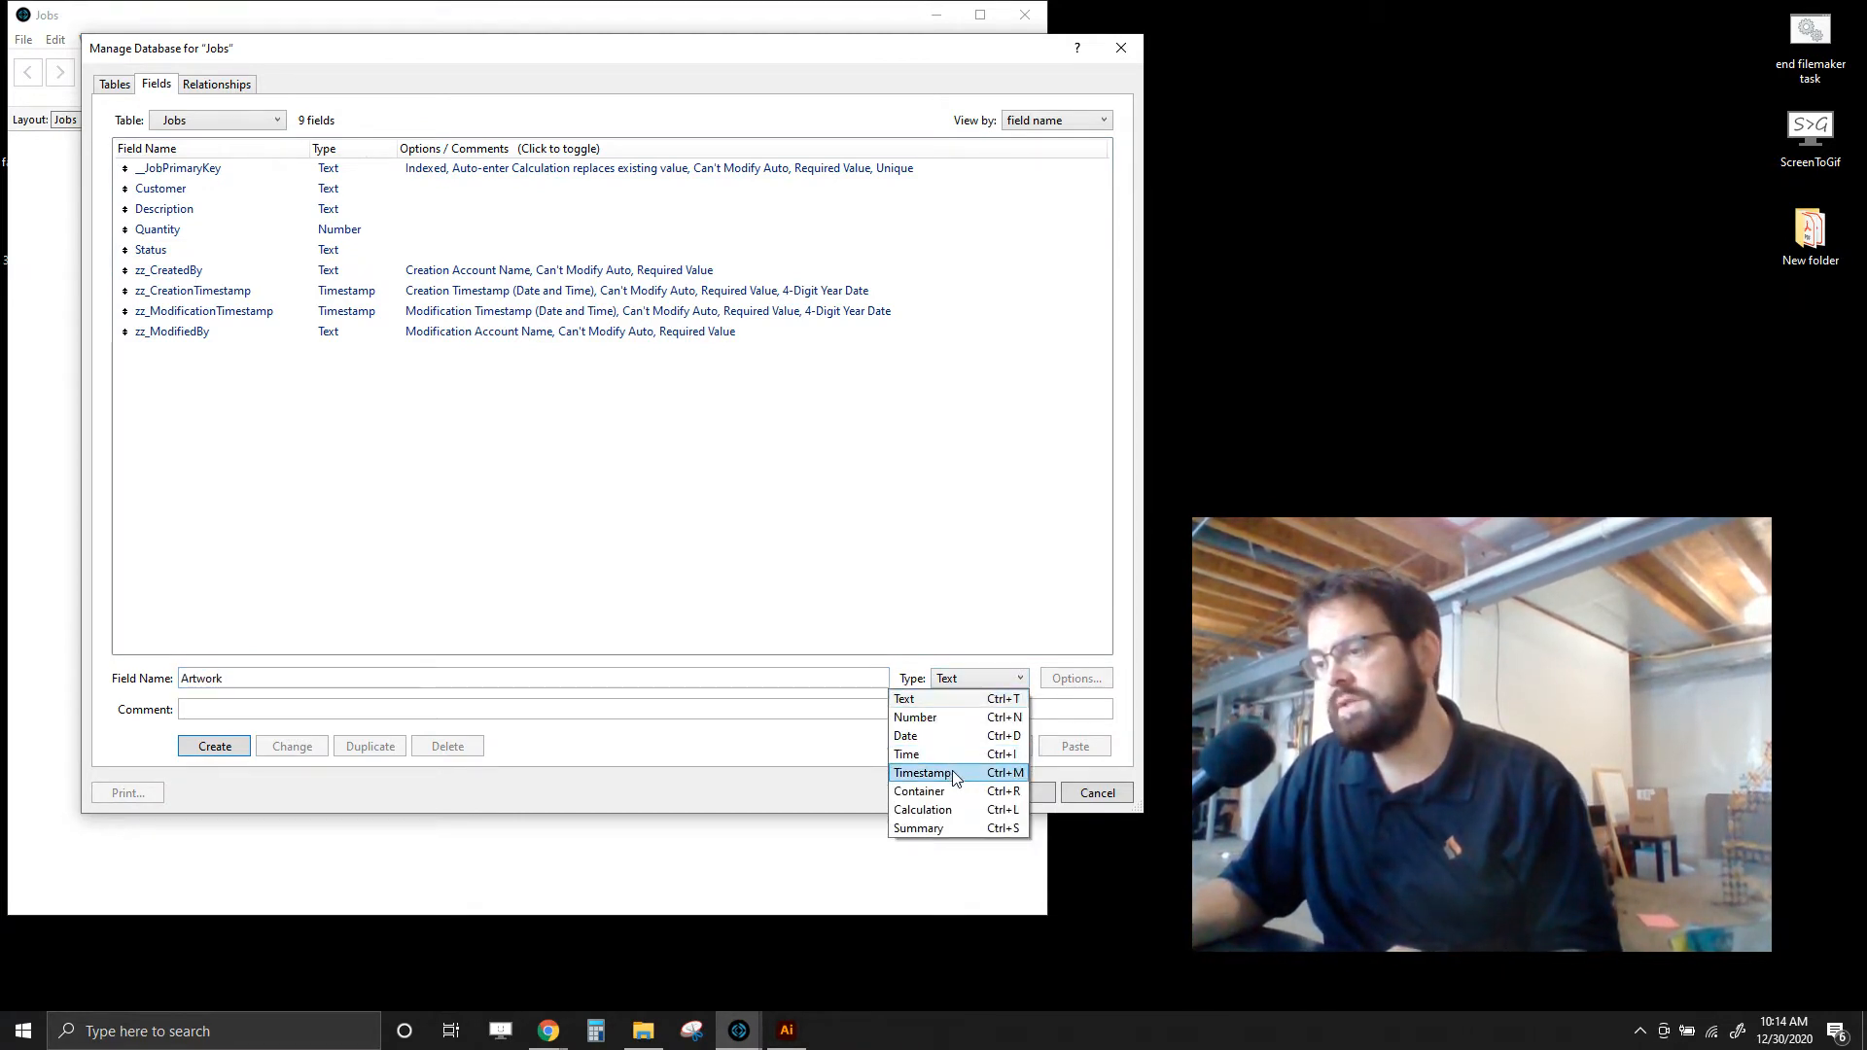
click(967, 793)
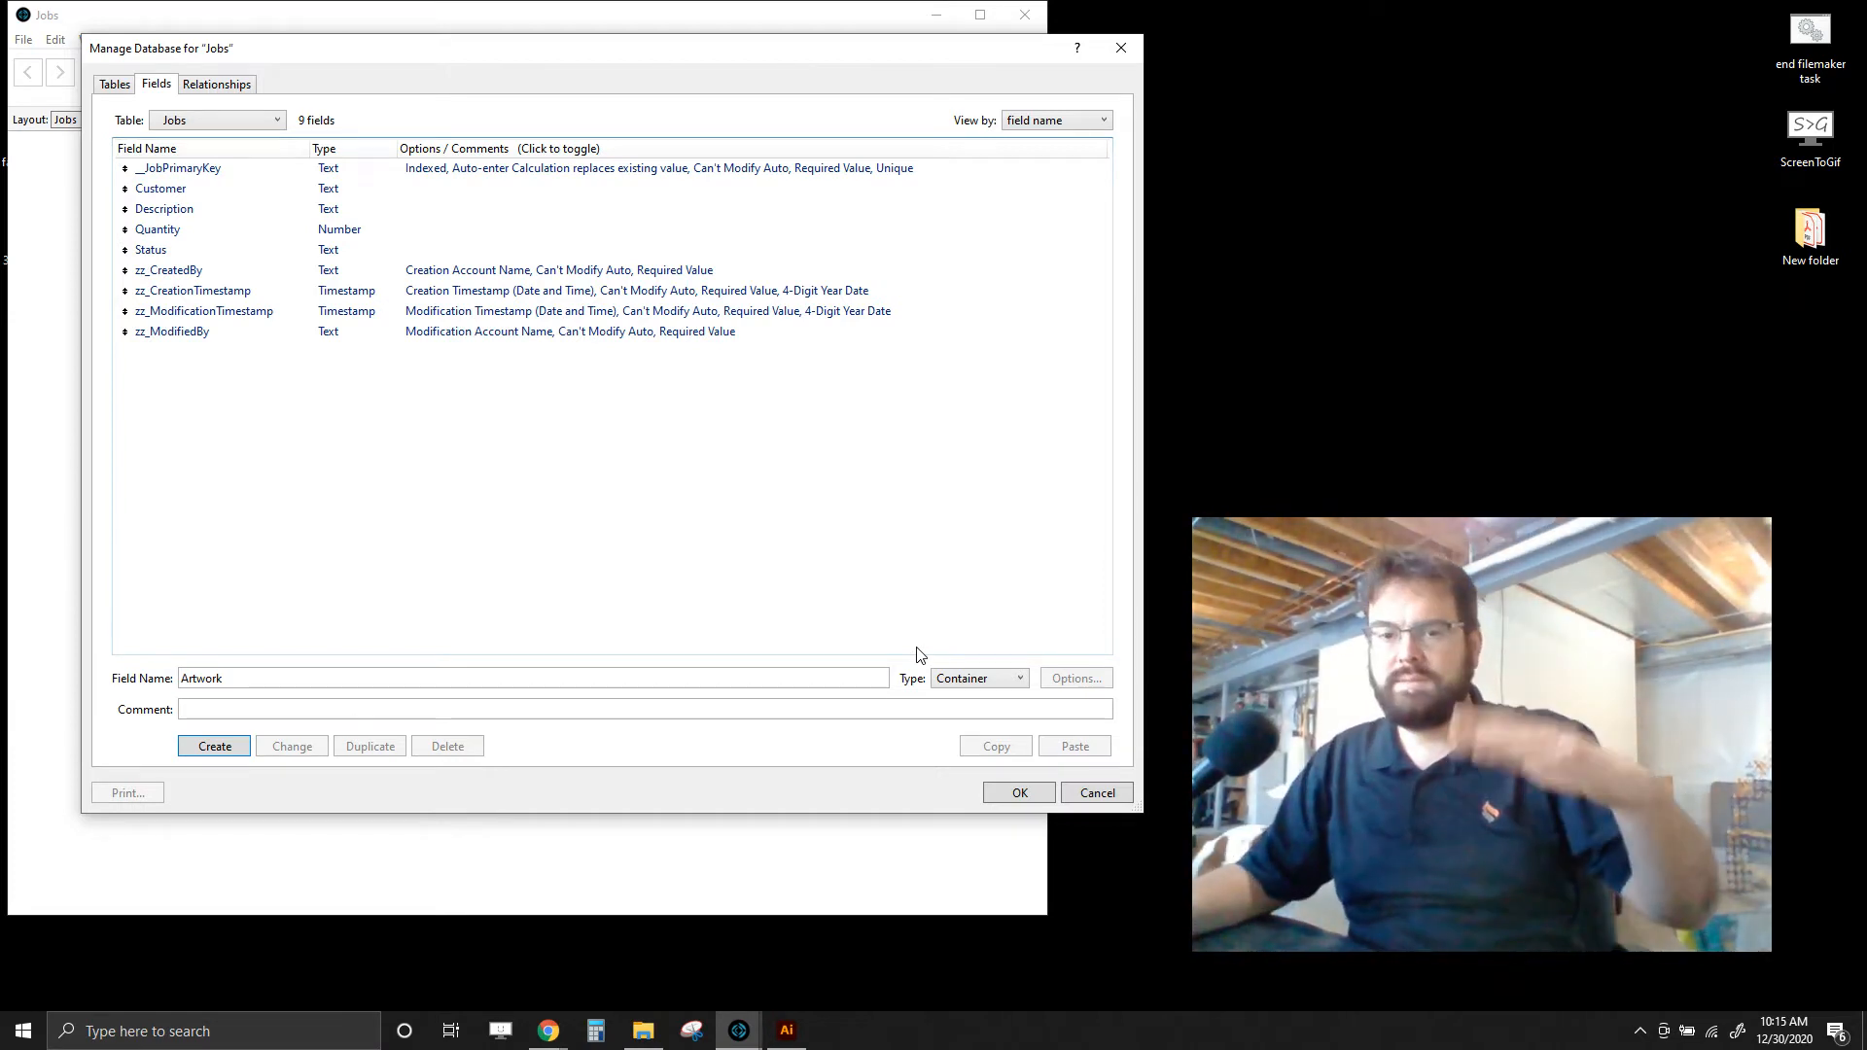
click(273, 680)
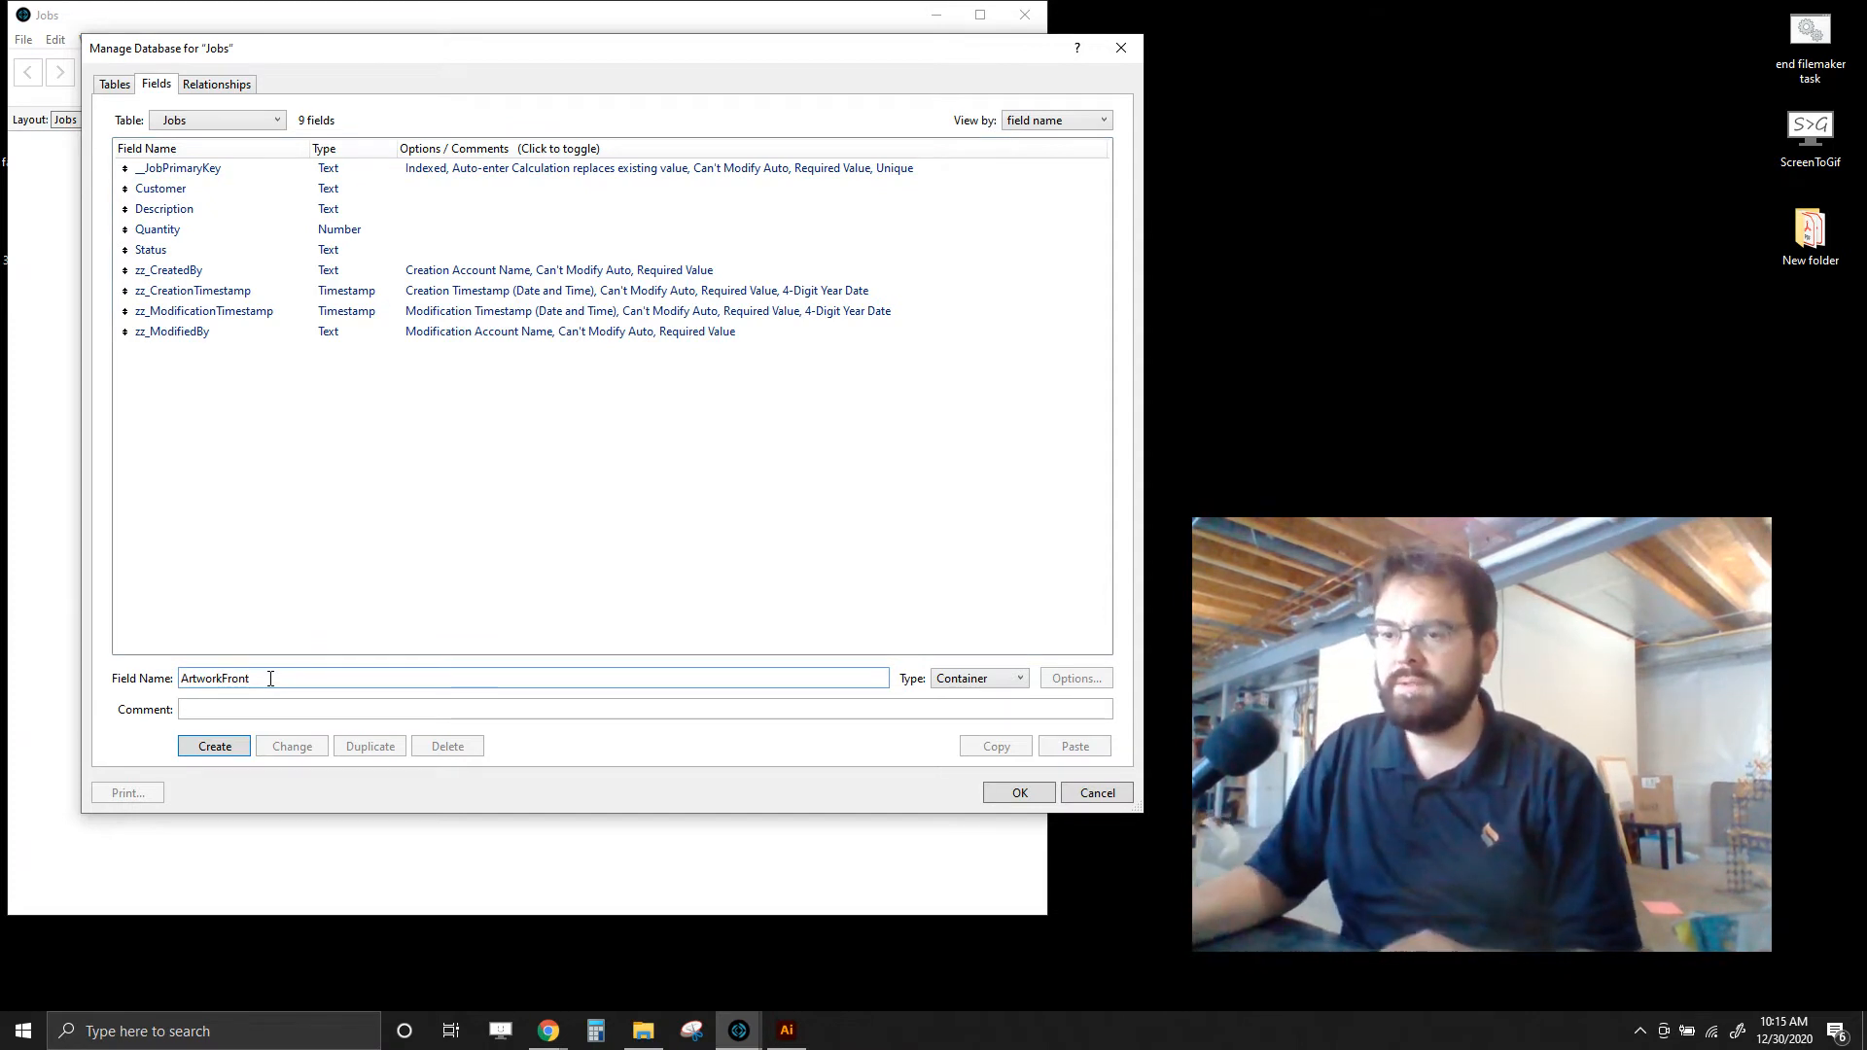
click(218, 749)
- Create a second container field named ArtworkBack in the Jobs table
drag(222, 679, 303, 686)
text(Back)
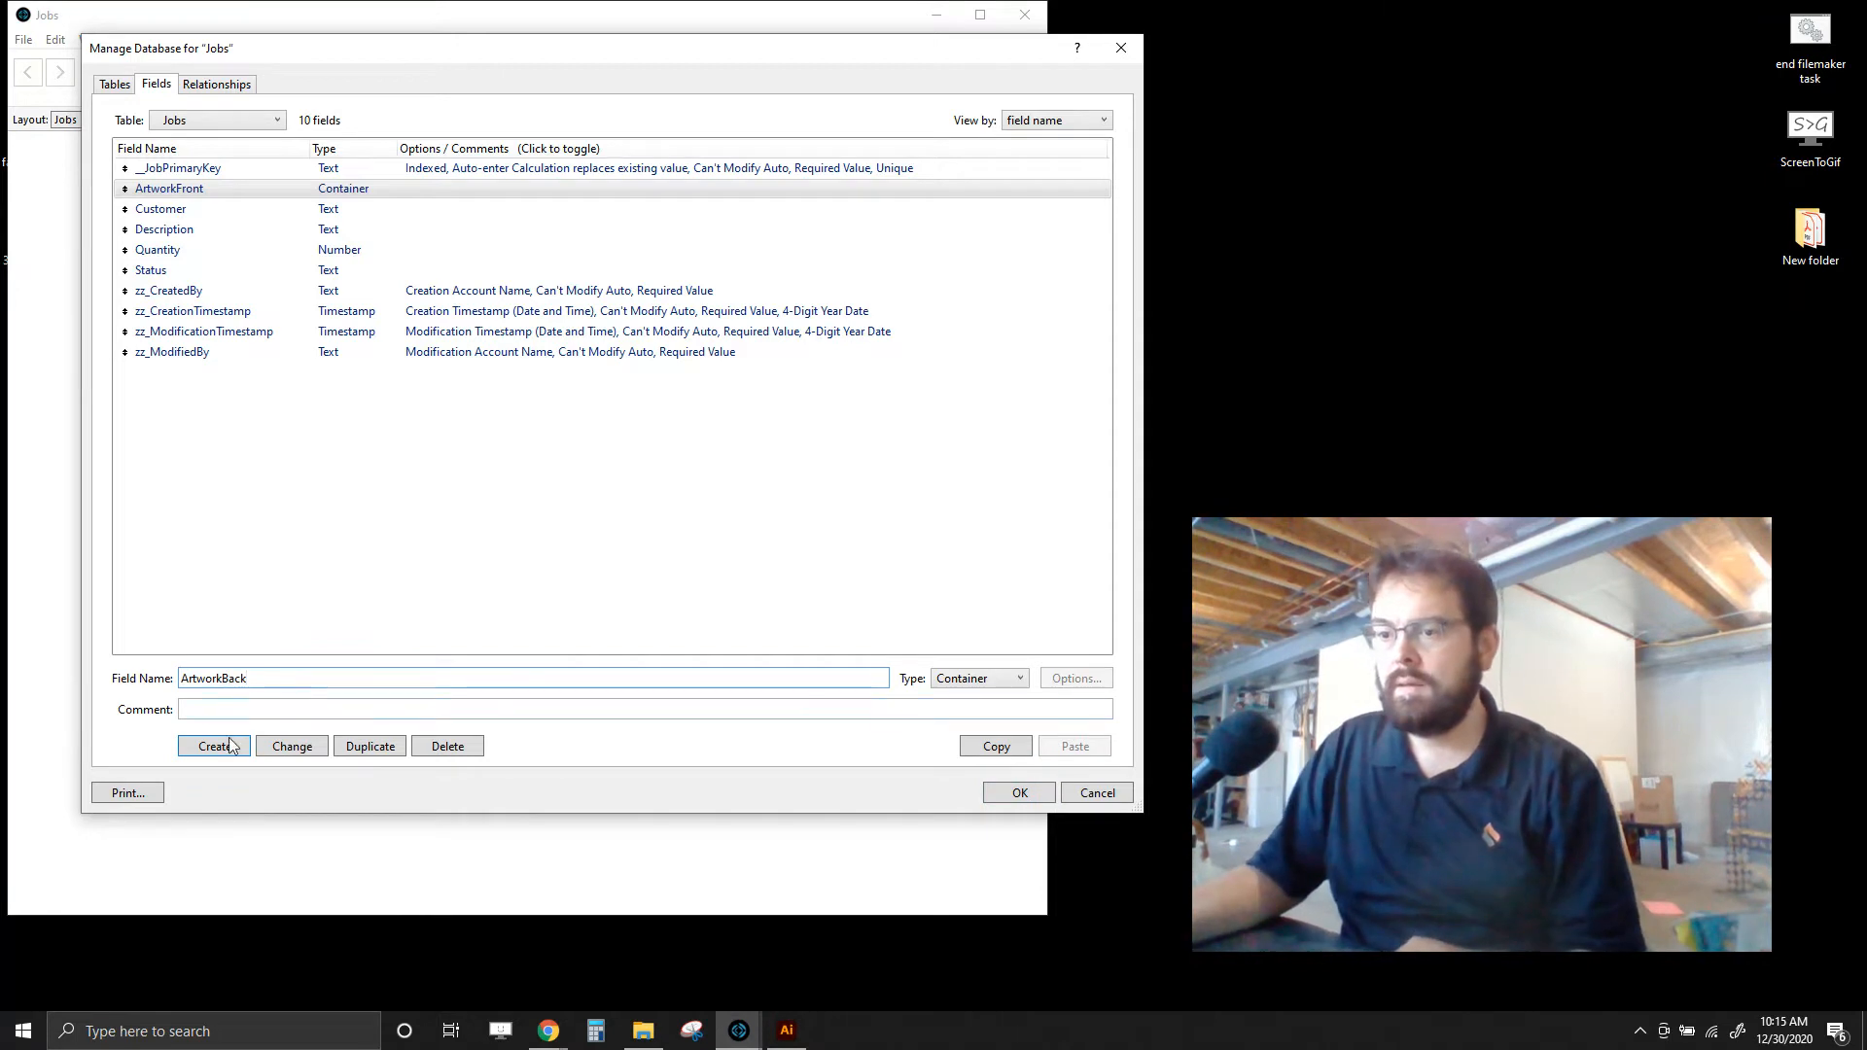
click(221, 748)
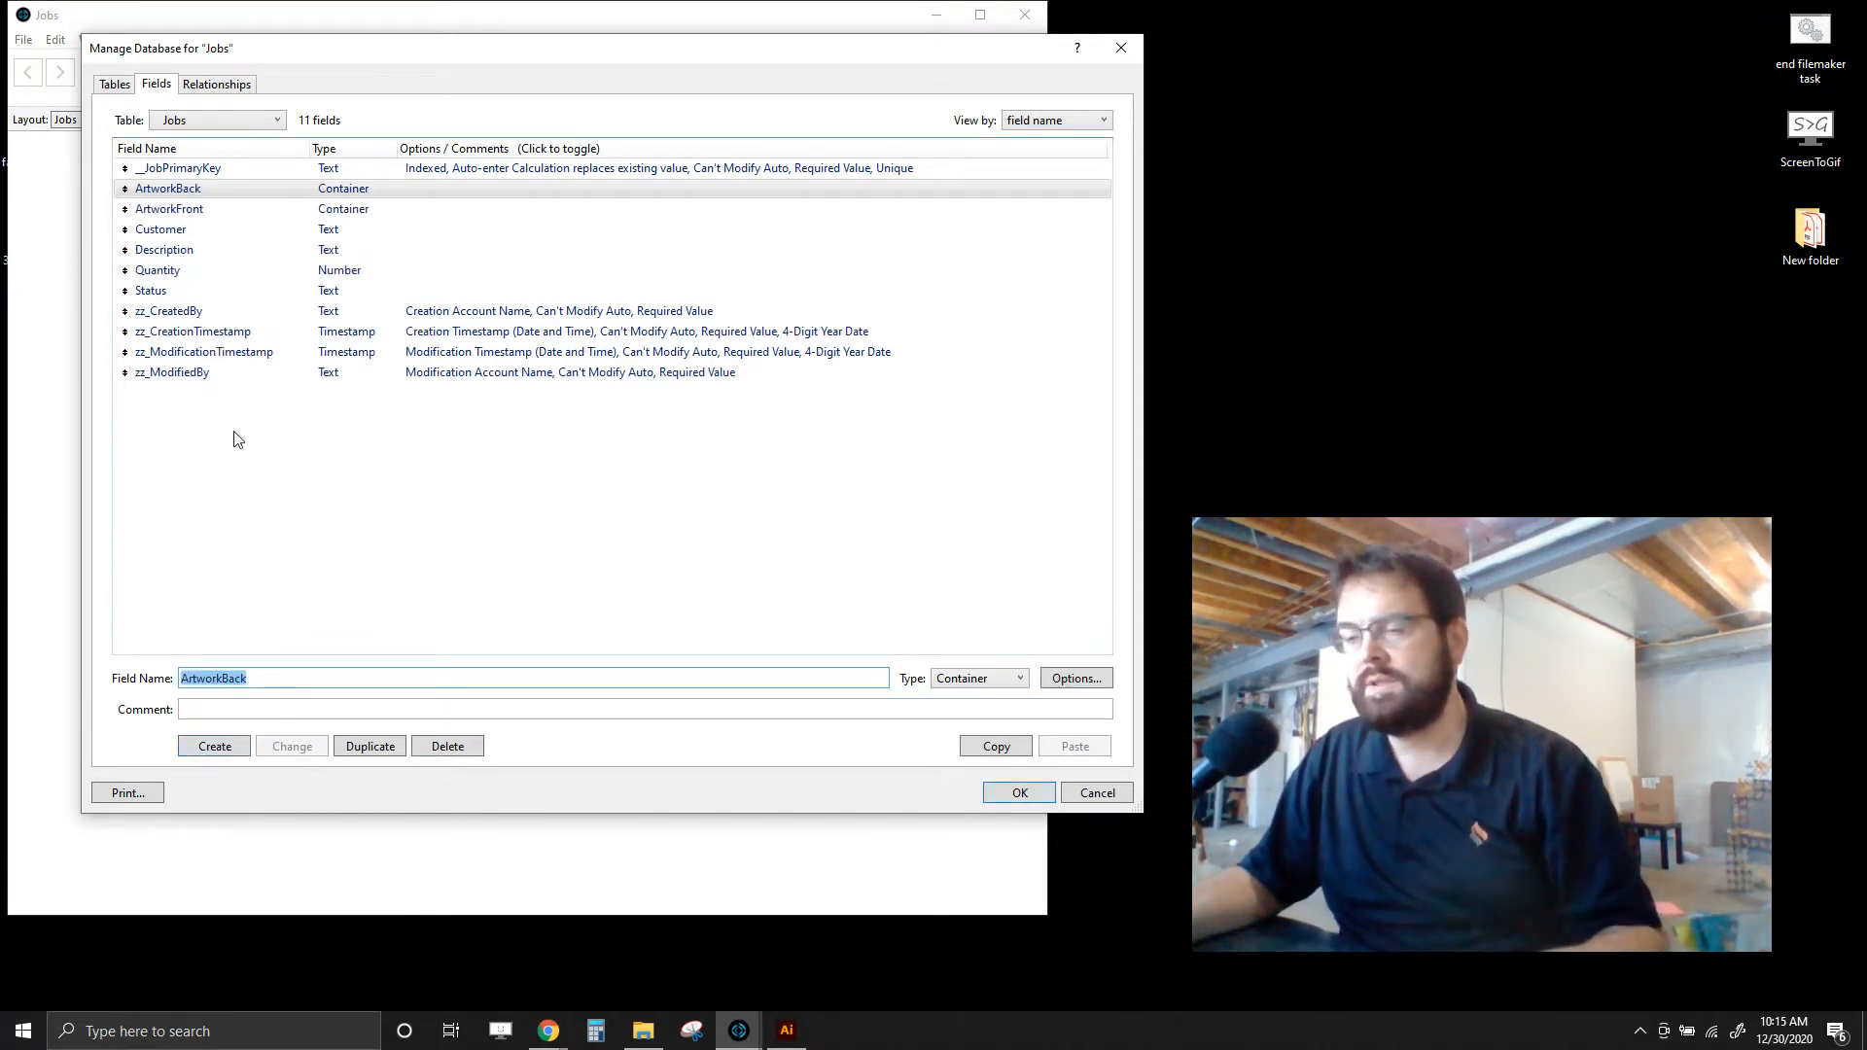
click(257, 678)
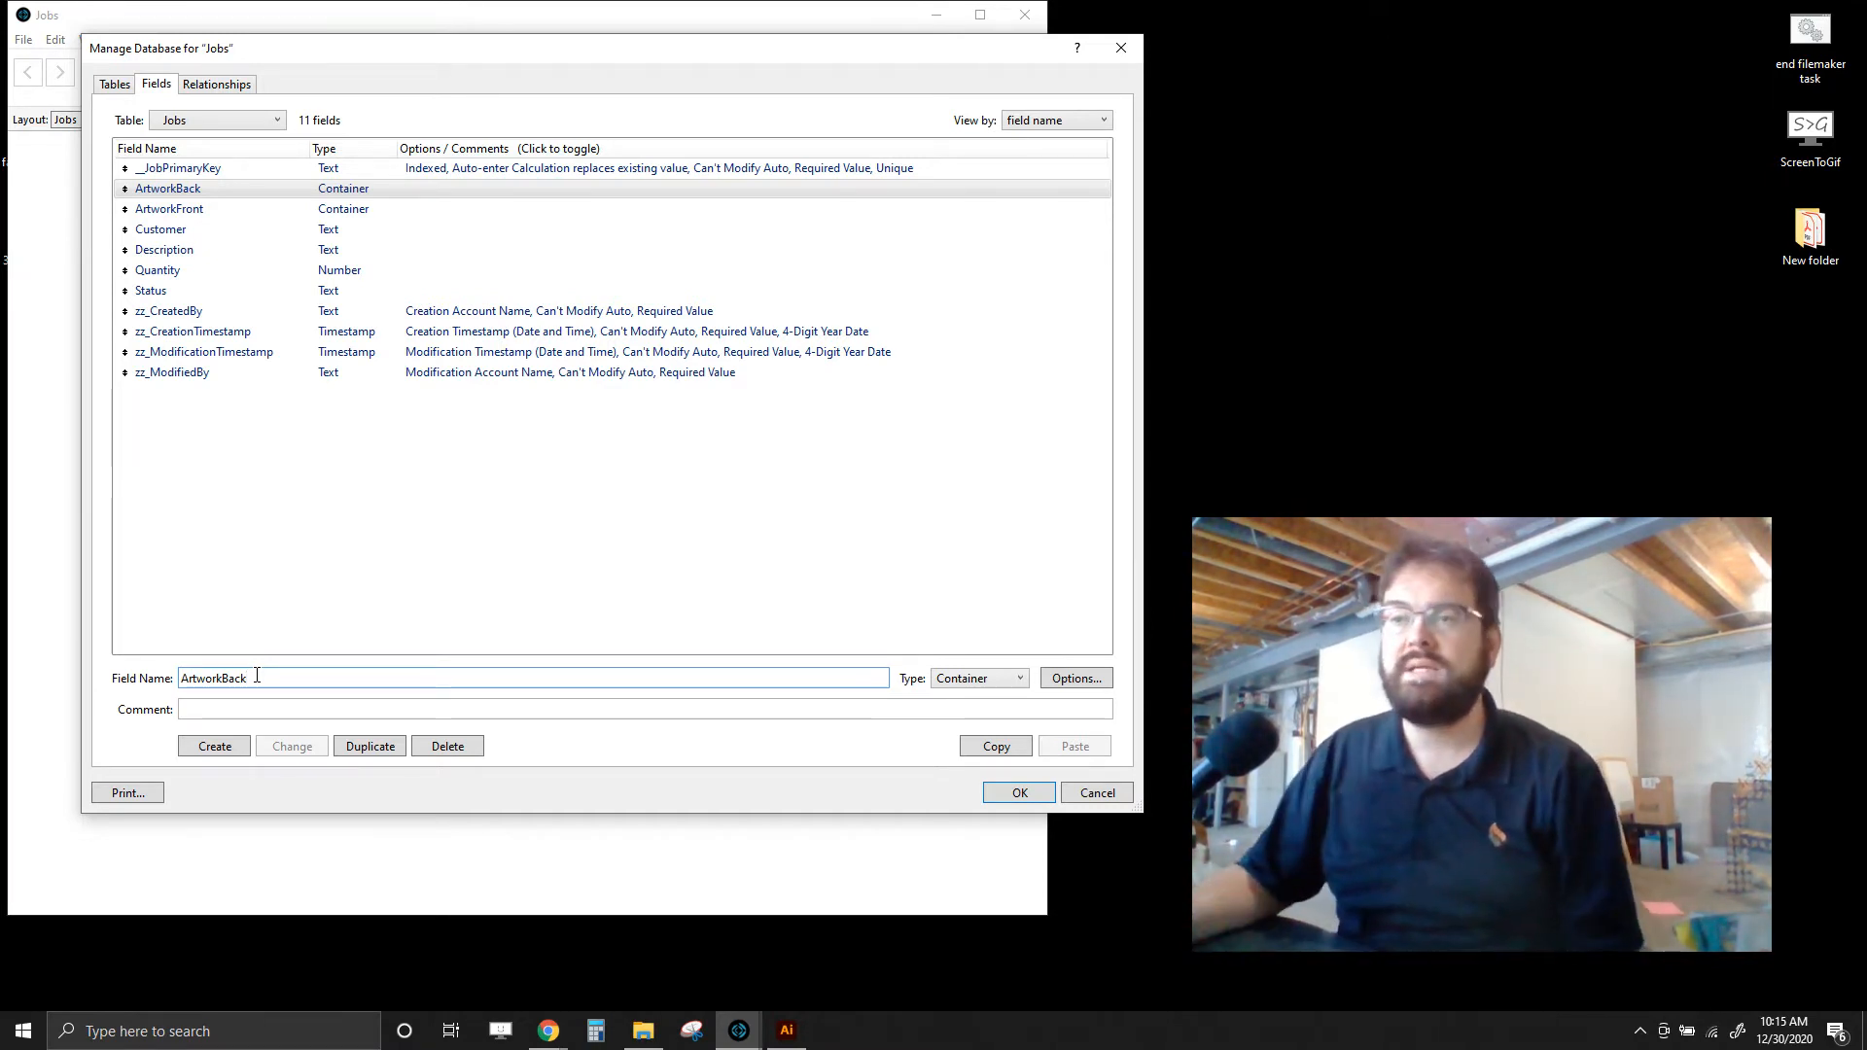
drag(343, 46, 356, 89)
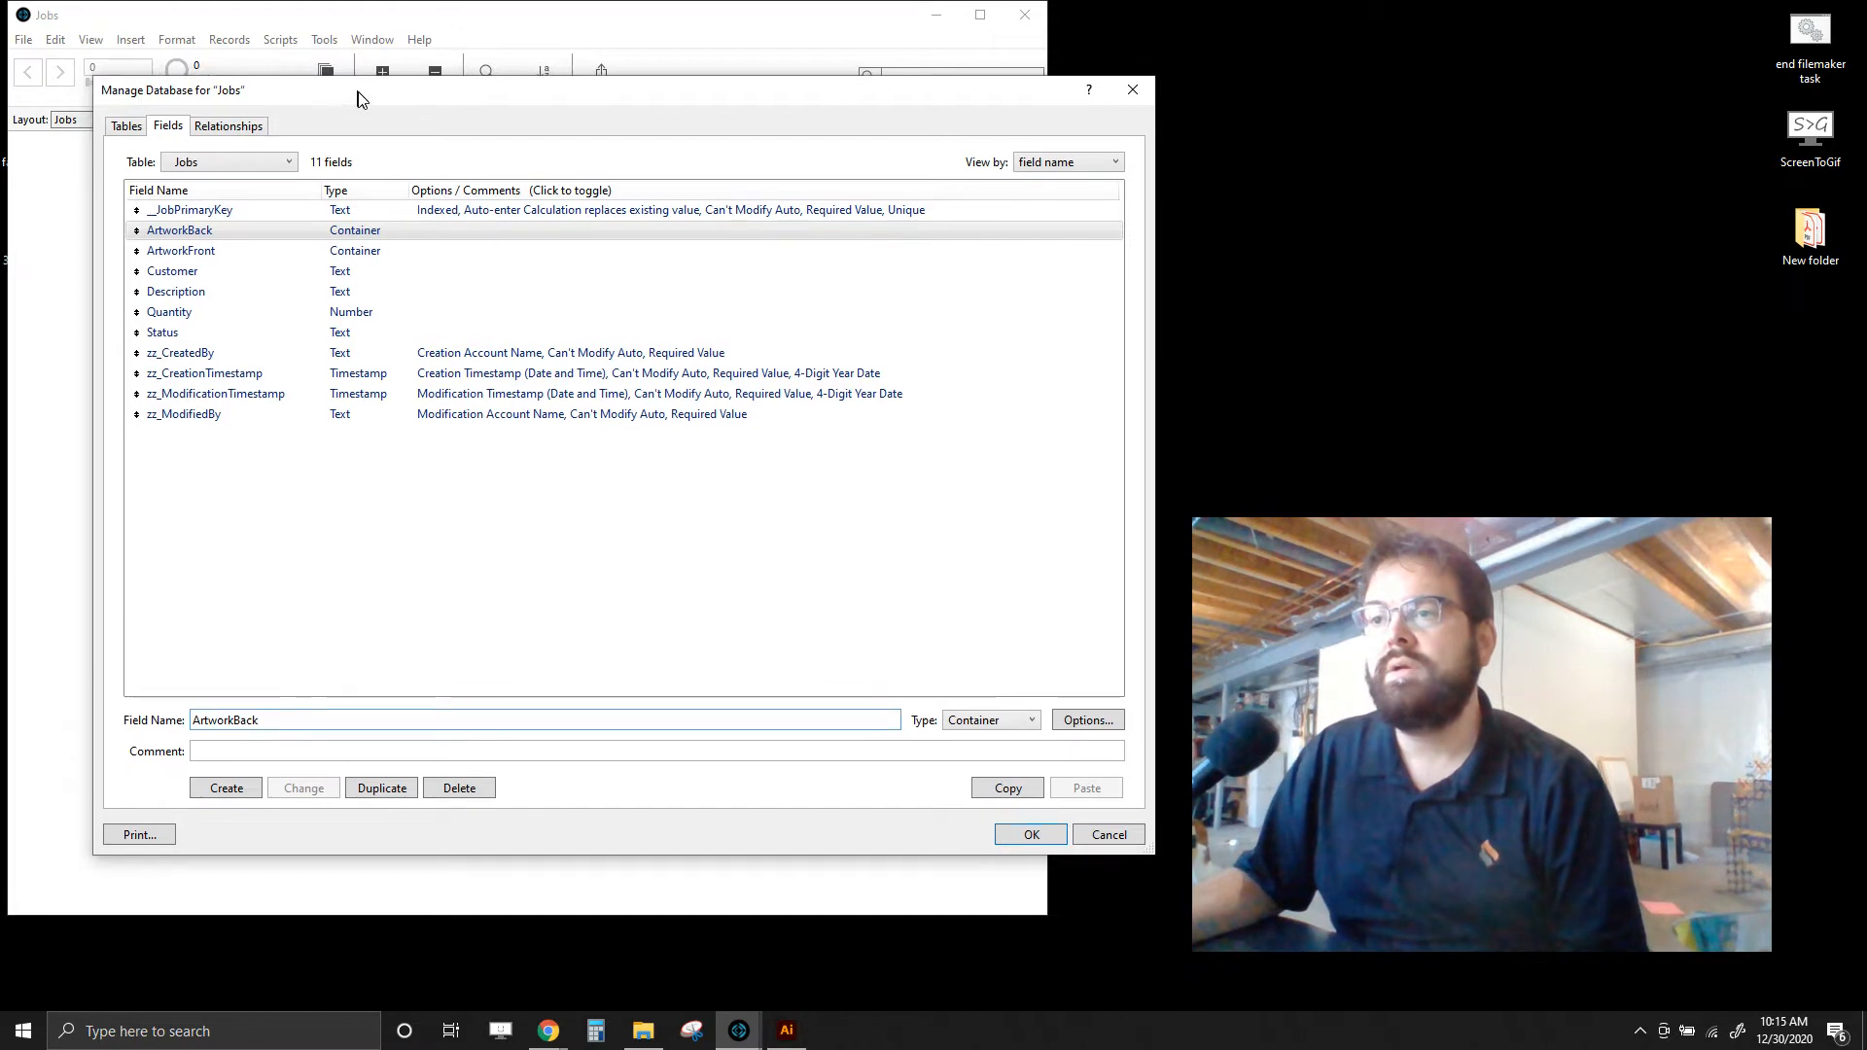
click(350, 236)
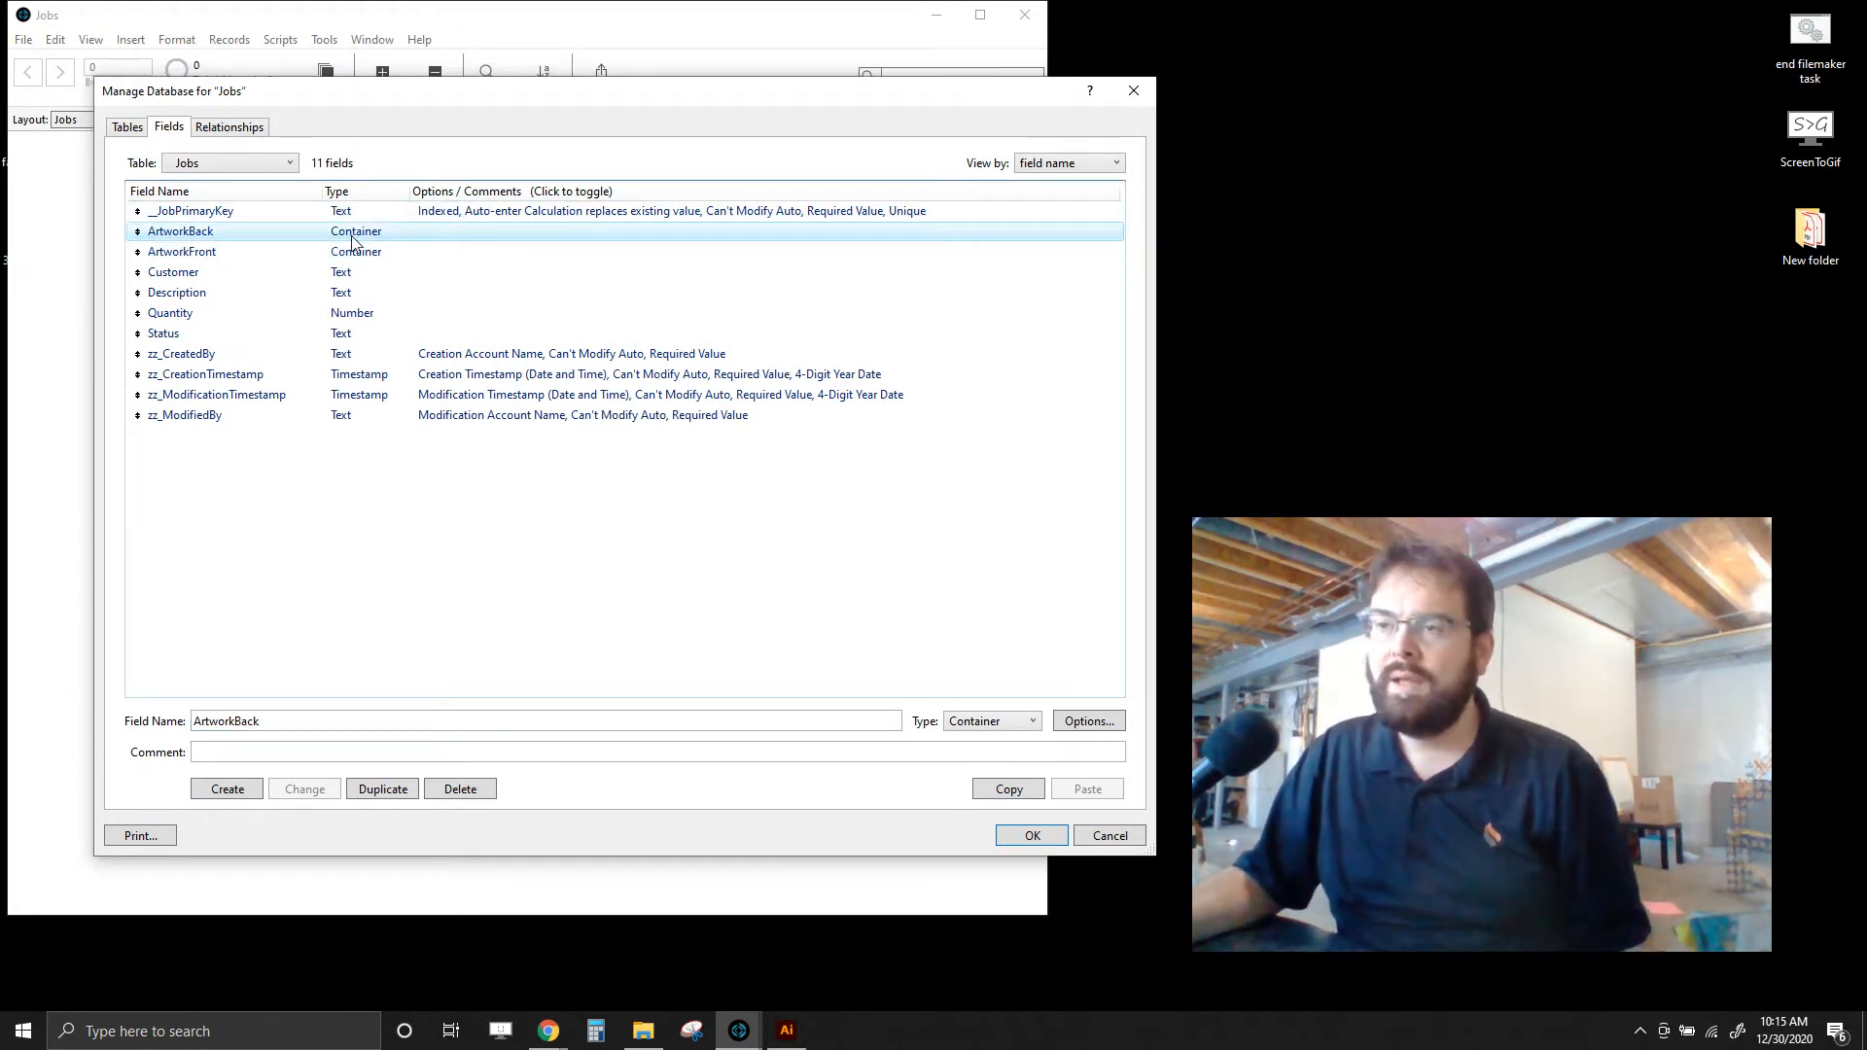
- Try external open storage for the ArtworkFront field's container data, and turn external storage off again
click(358, 255)
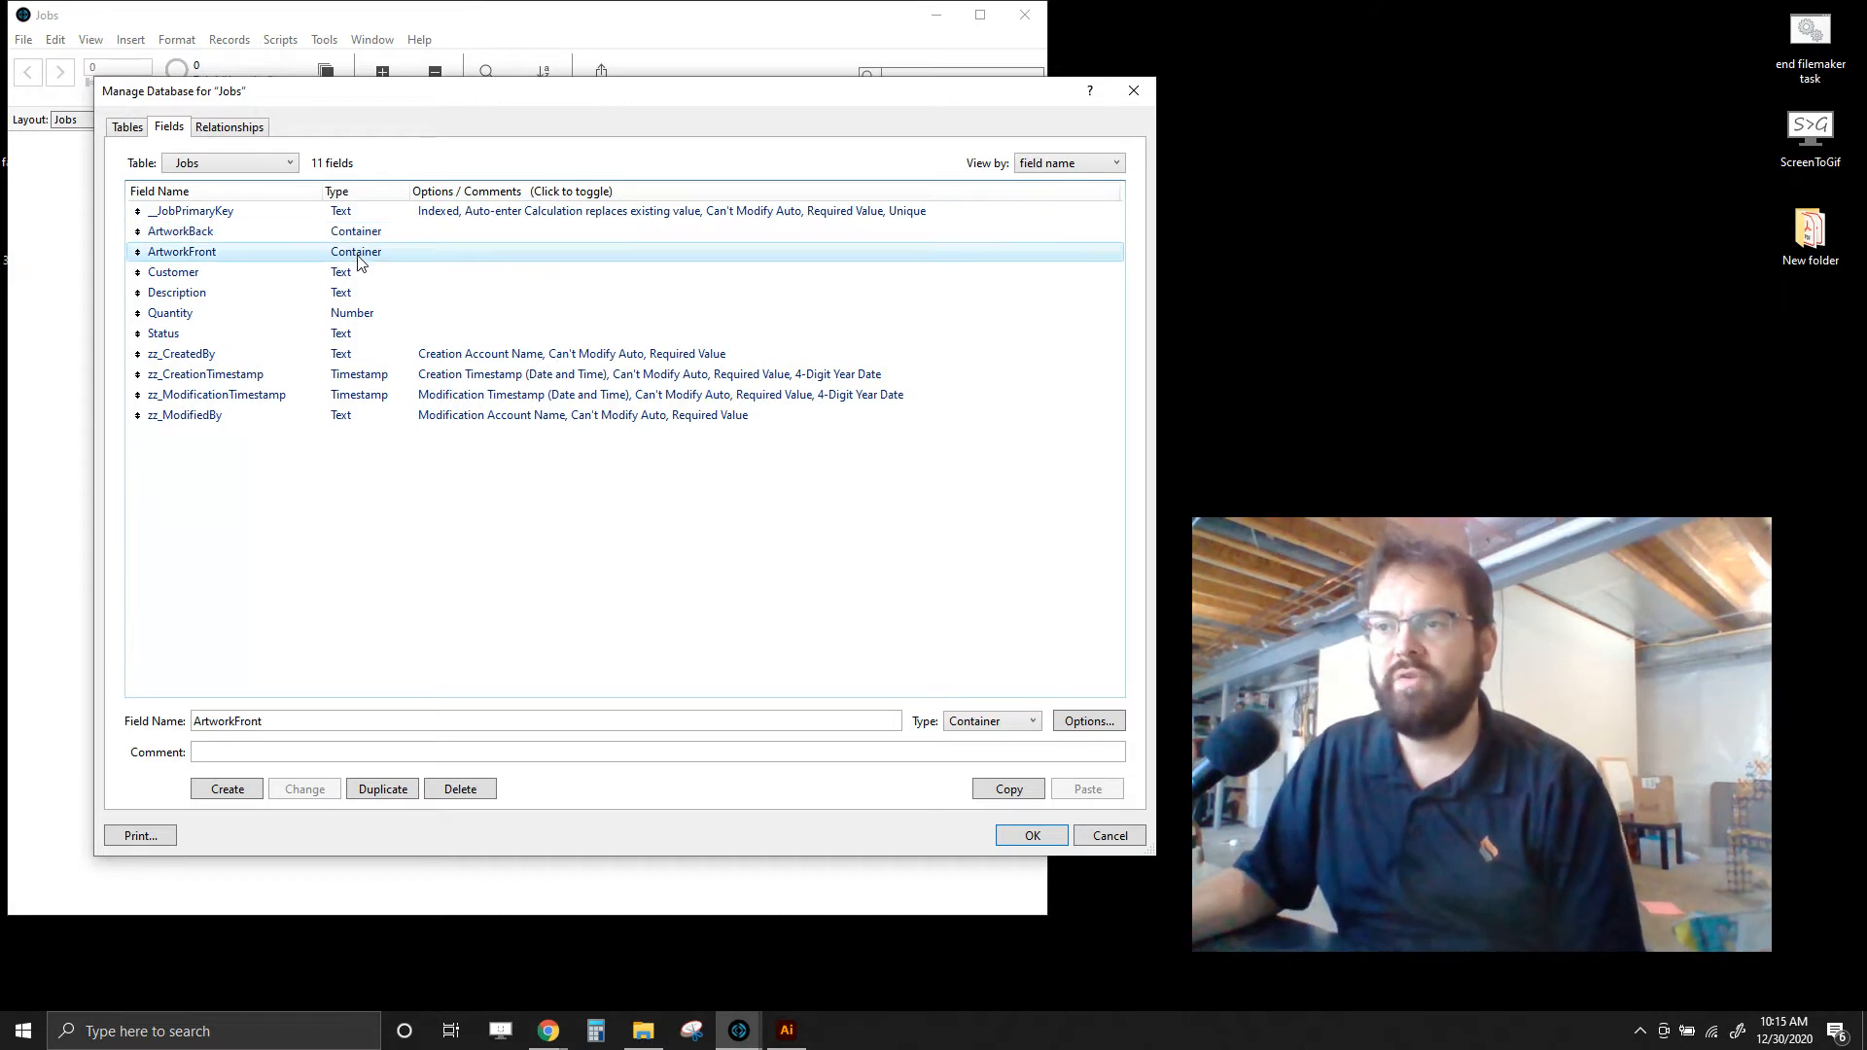
drag(402, 99, 413, 115)
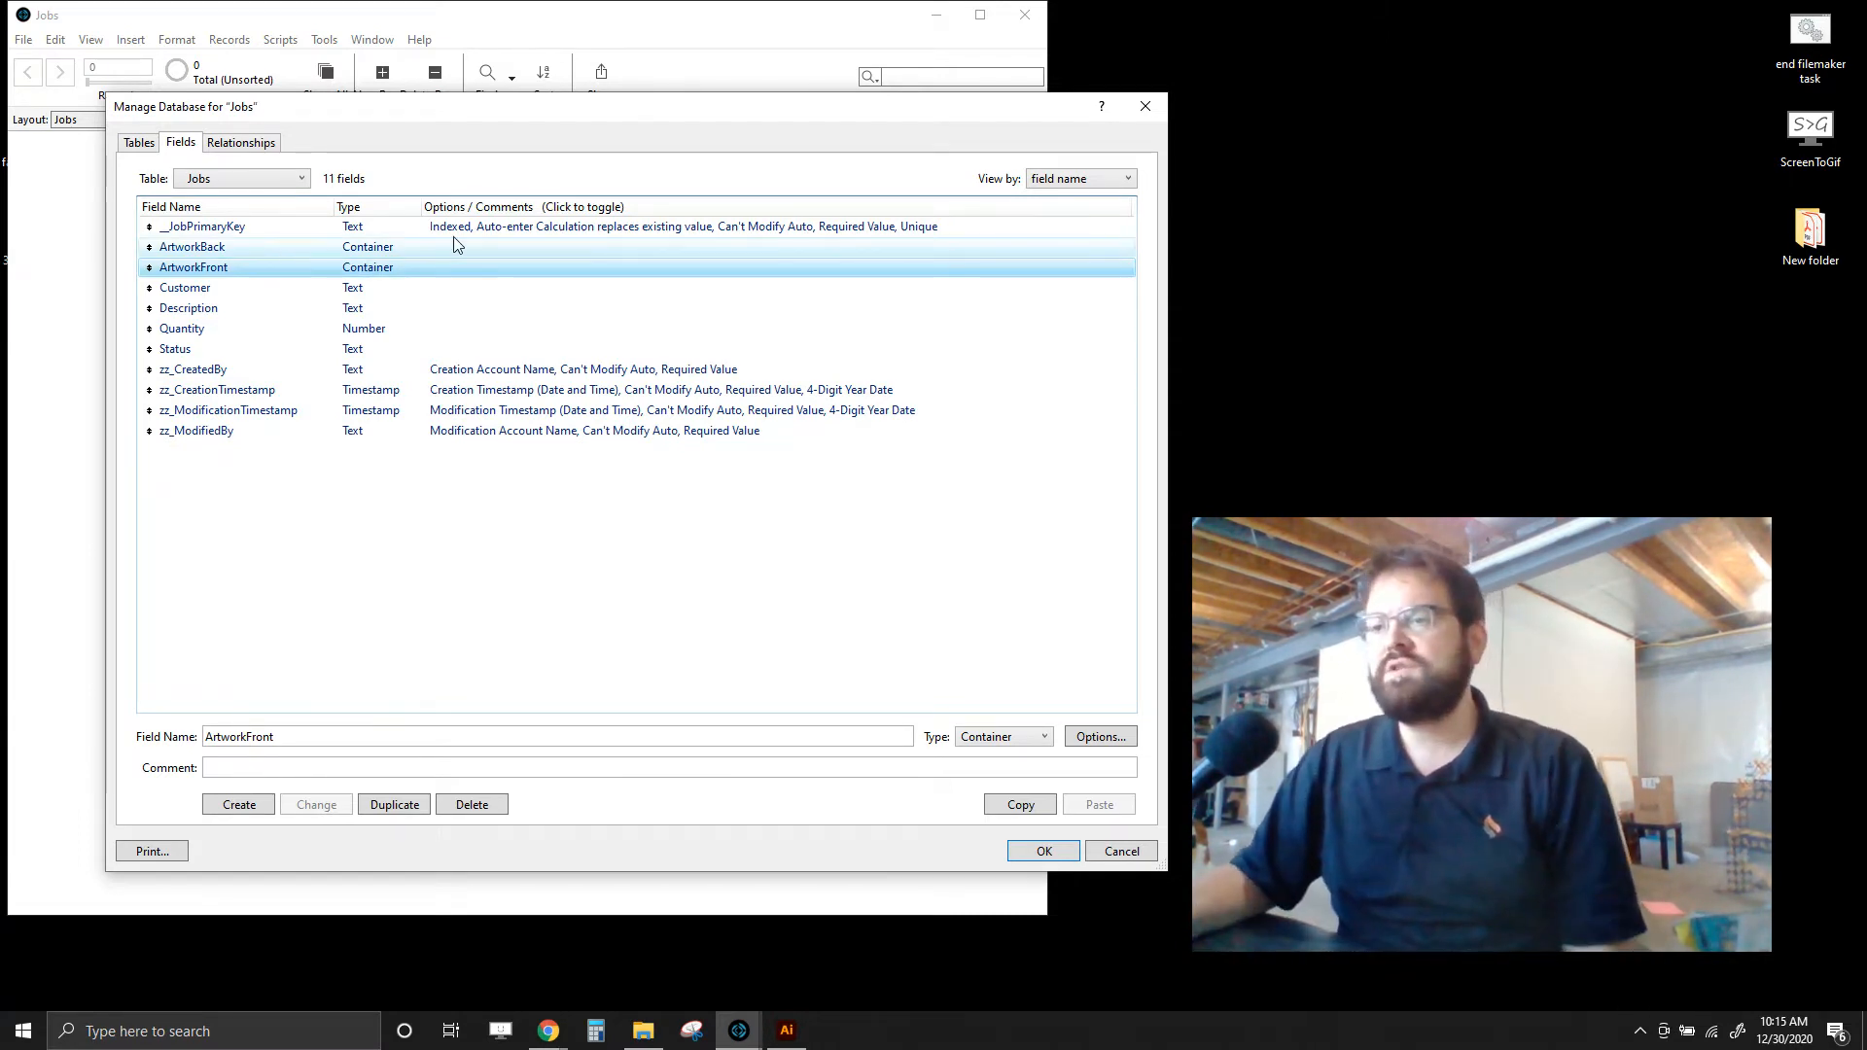
click(1100, 739)
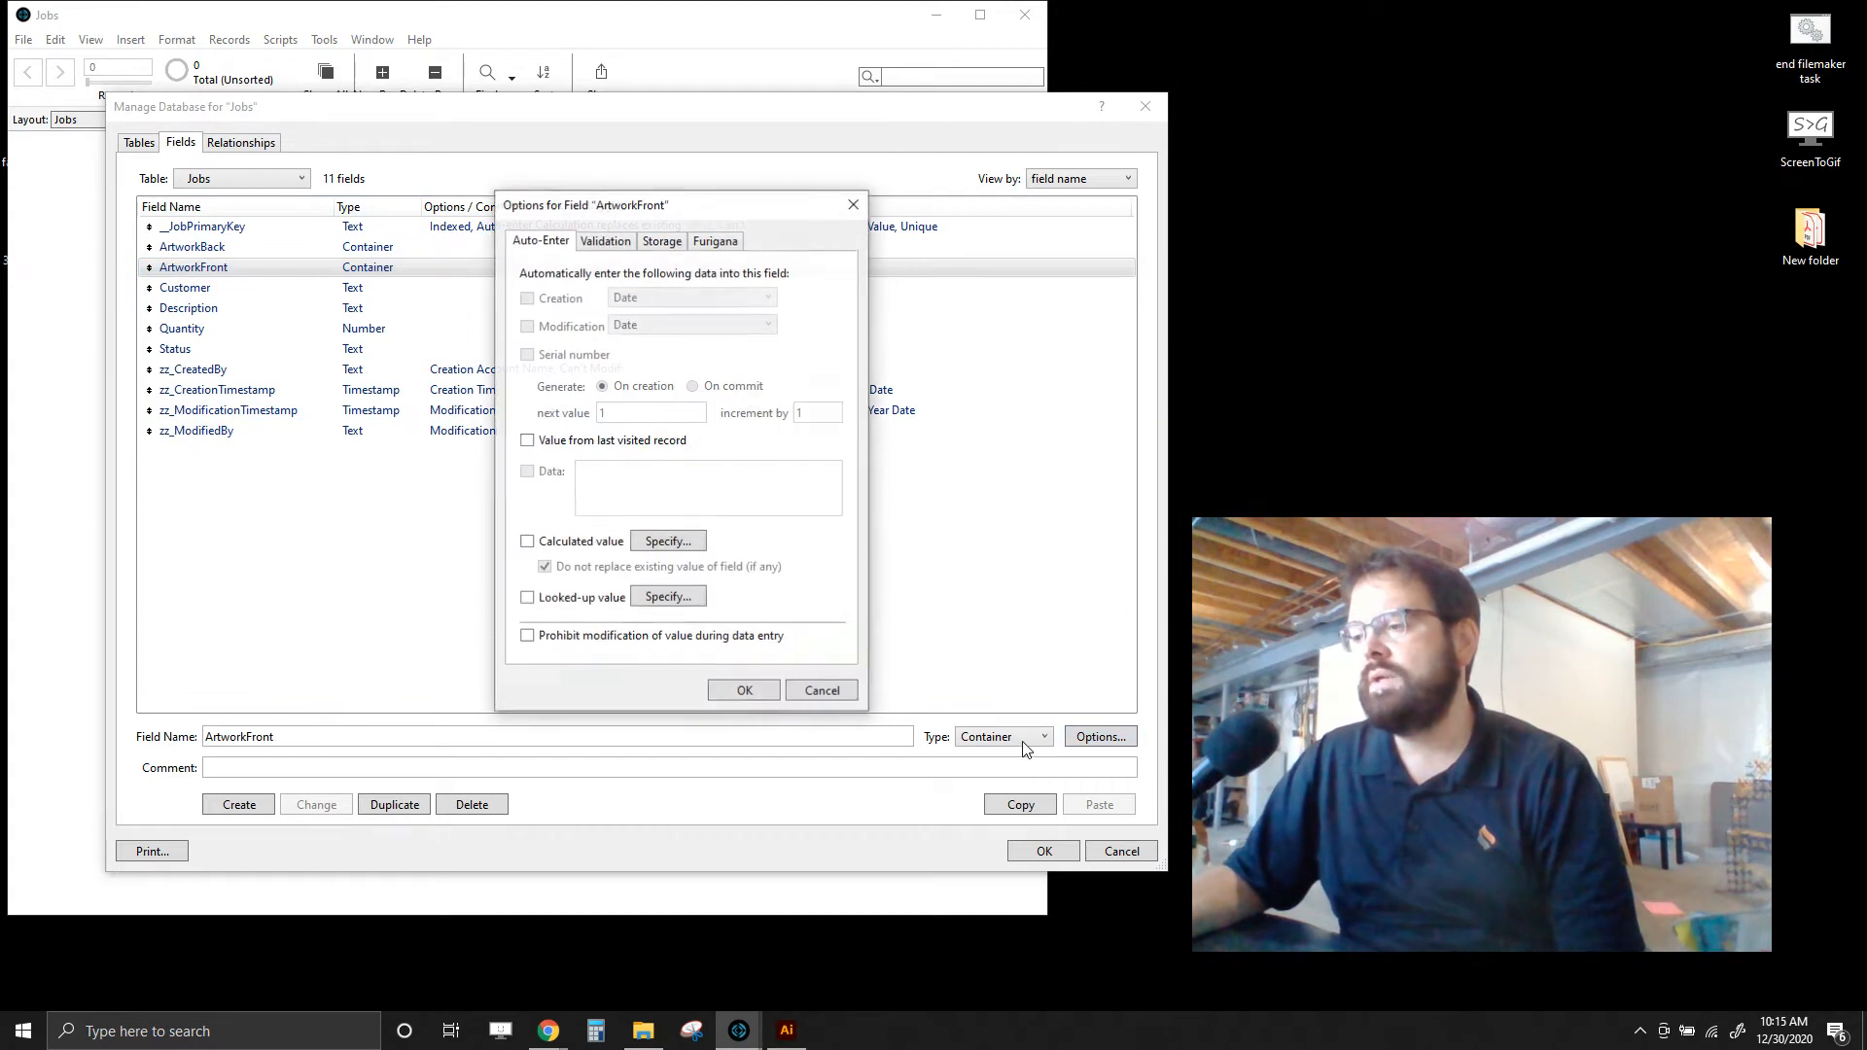
click(675, 243)
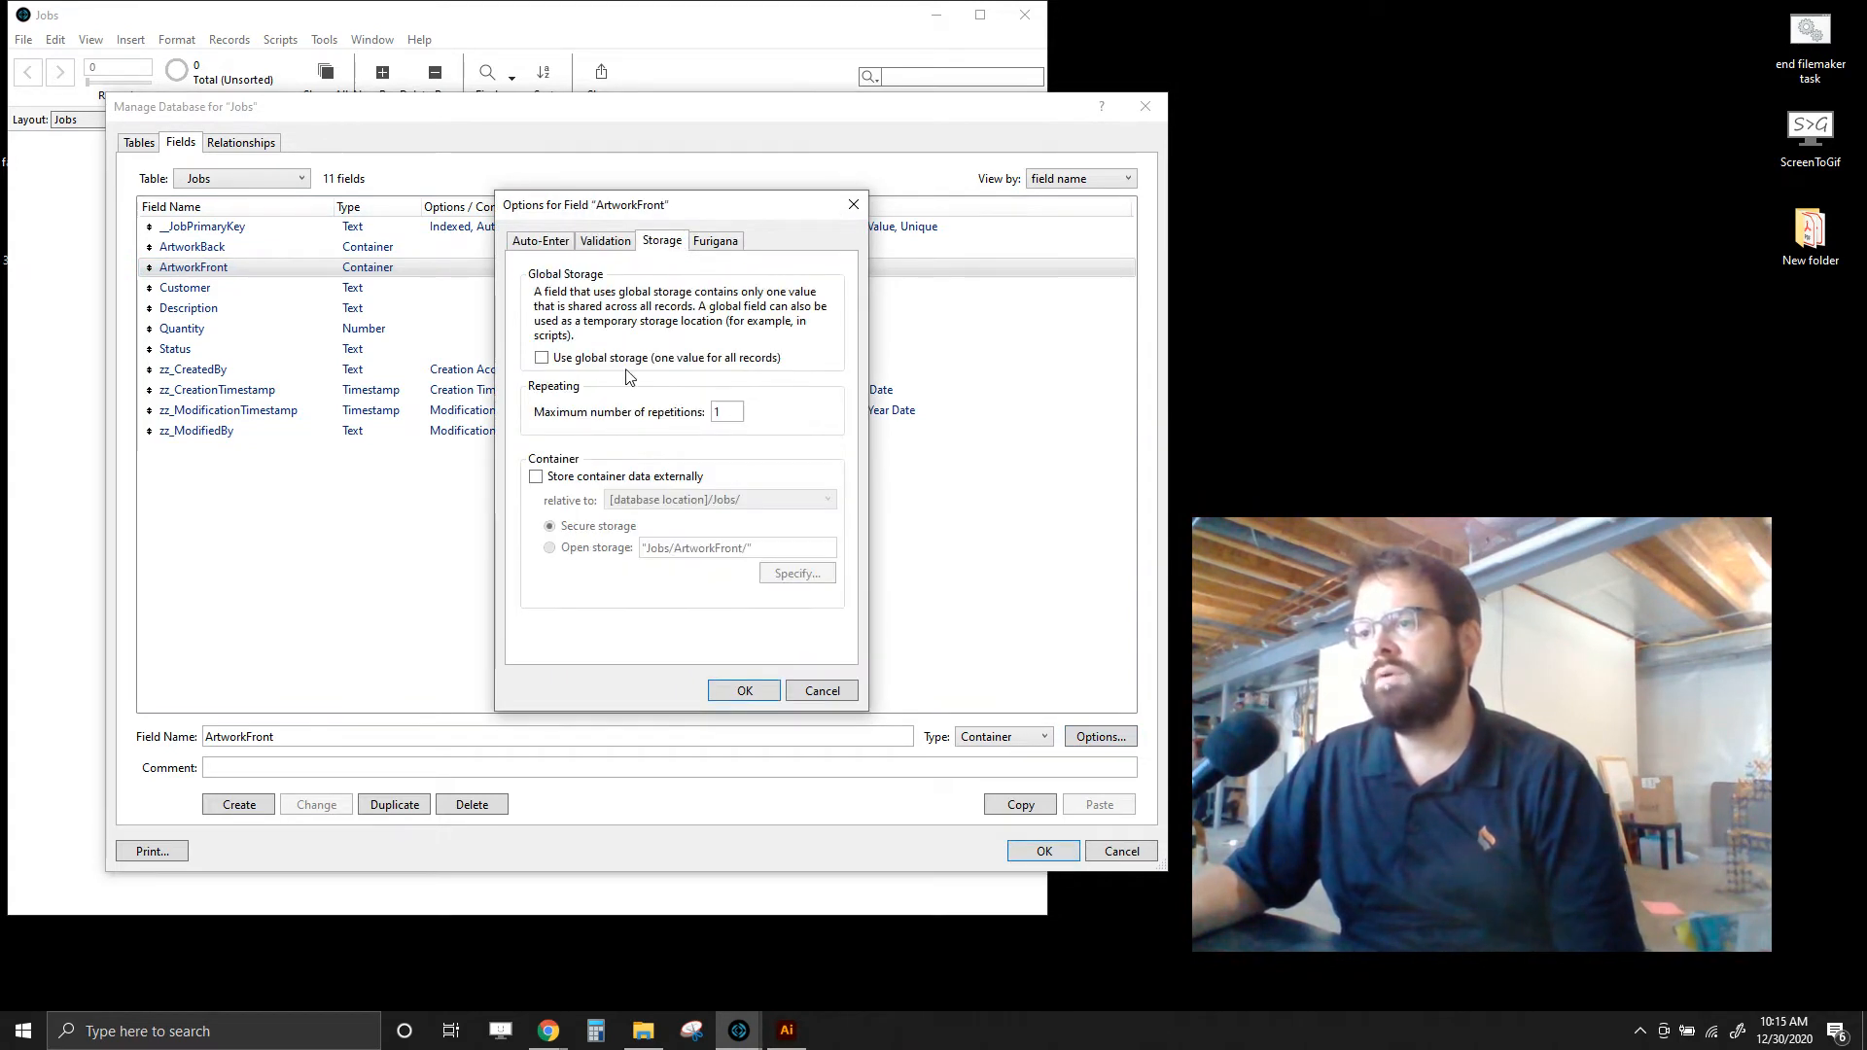
click(587, 477)
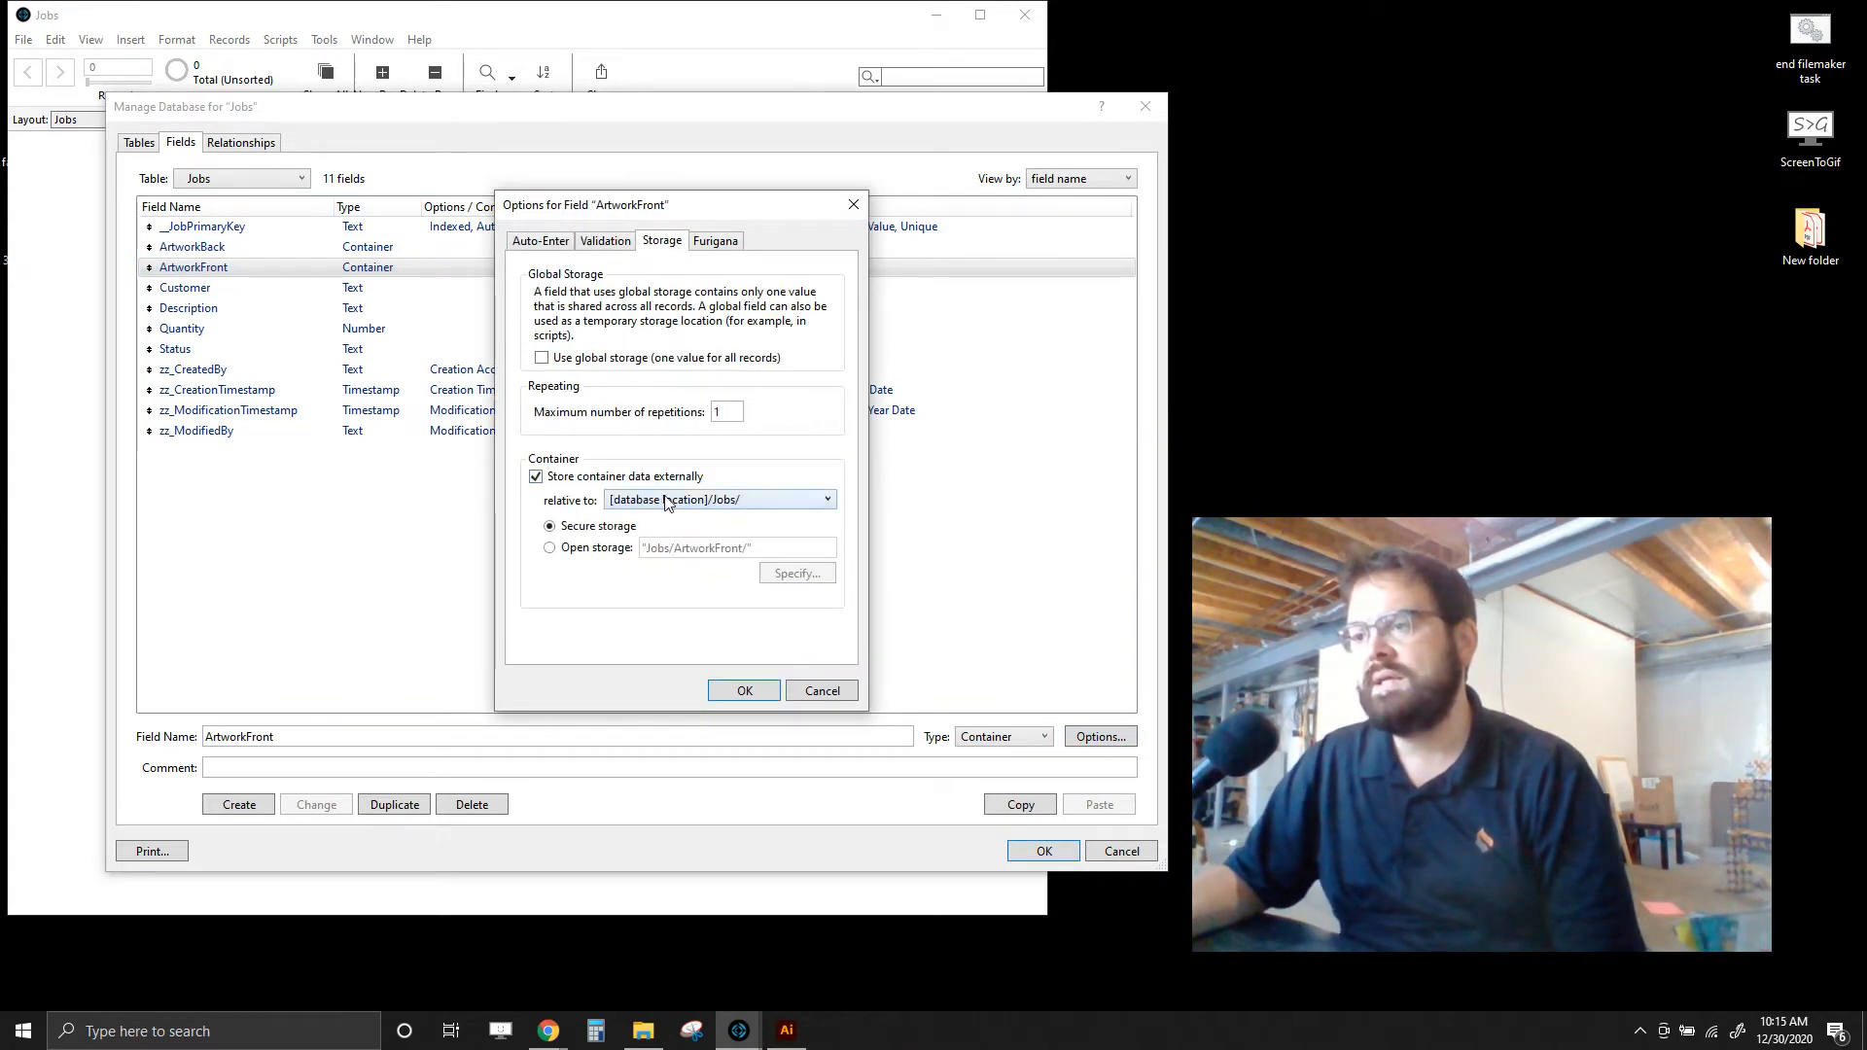
click(597, 549)
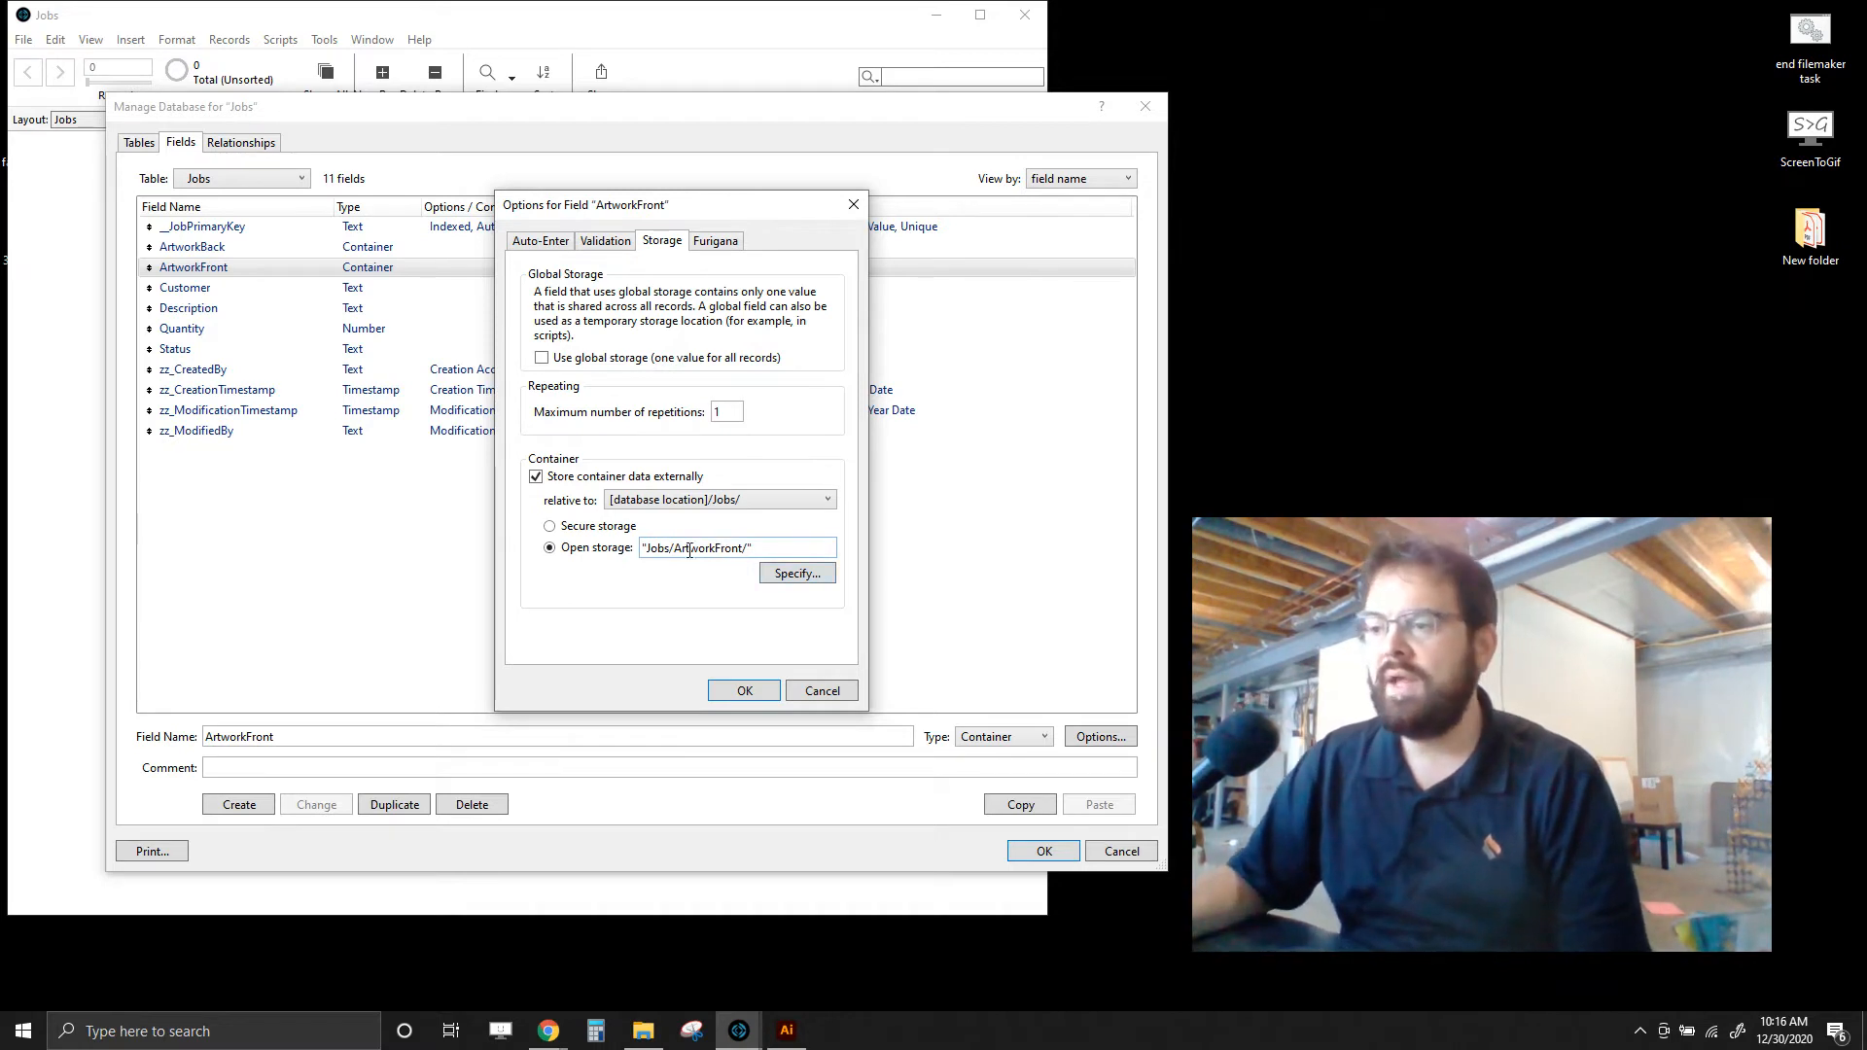
click(536, 476)
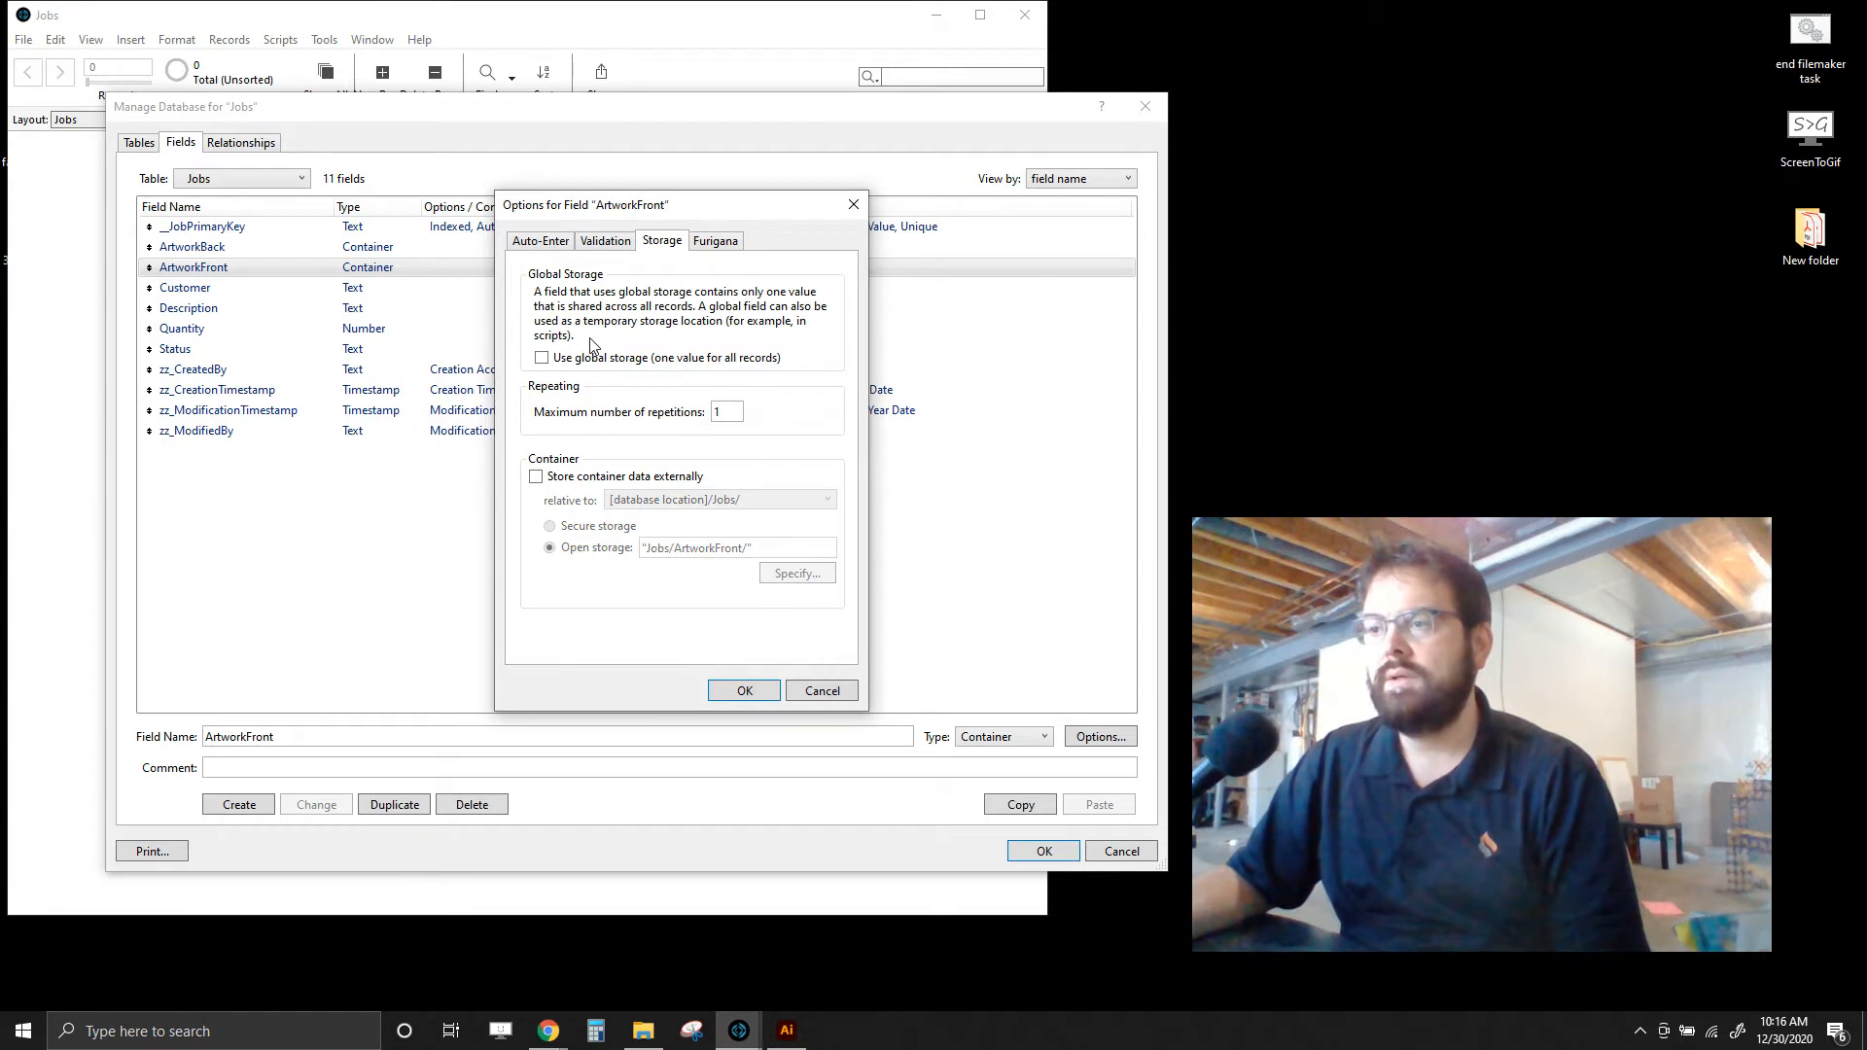
click(741, 690)
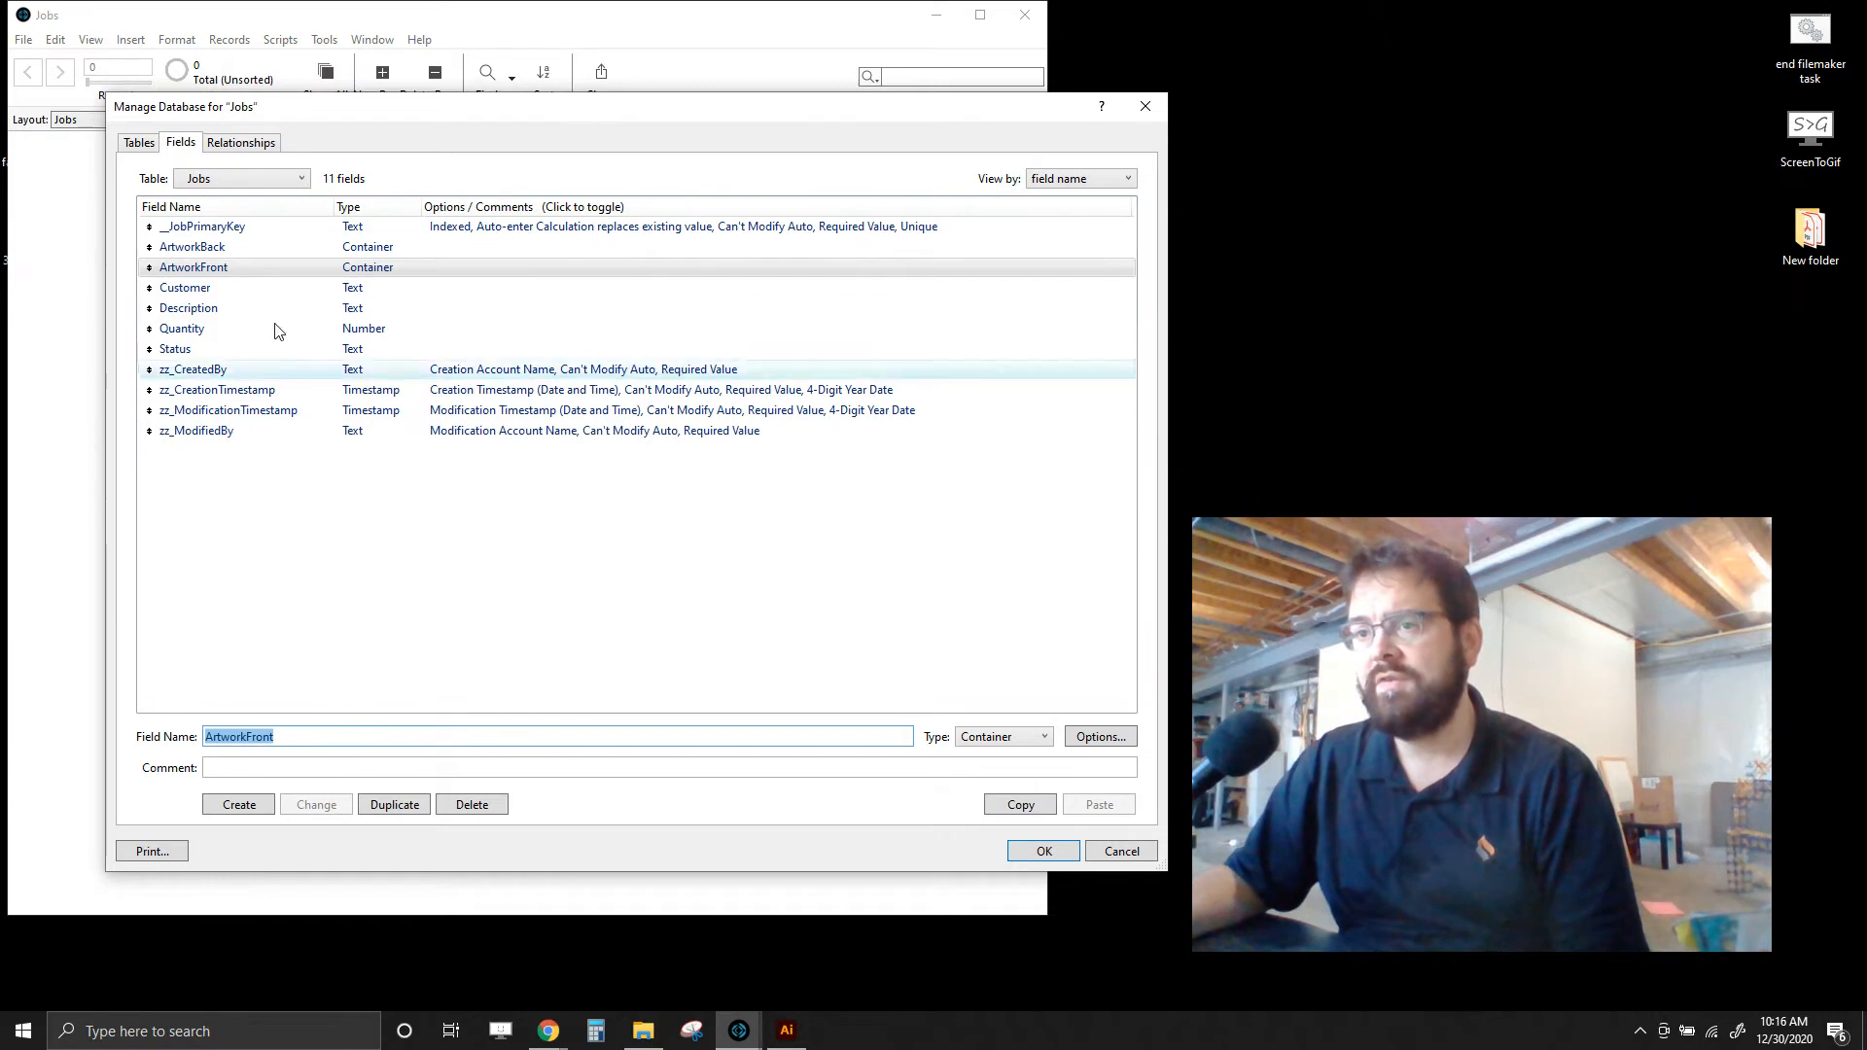
- Save the field definitions and move the Jobs window aside so the image files on the desktop are reachable
click(1064, 852)
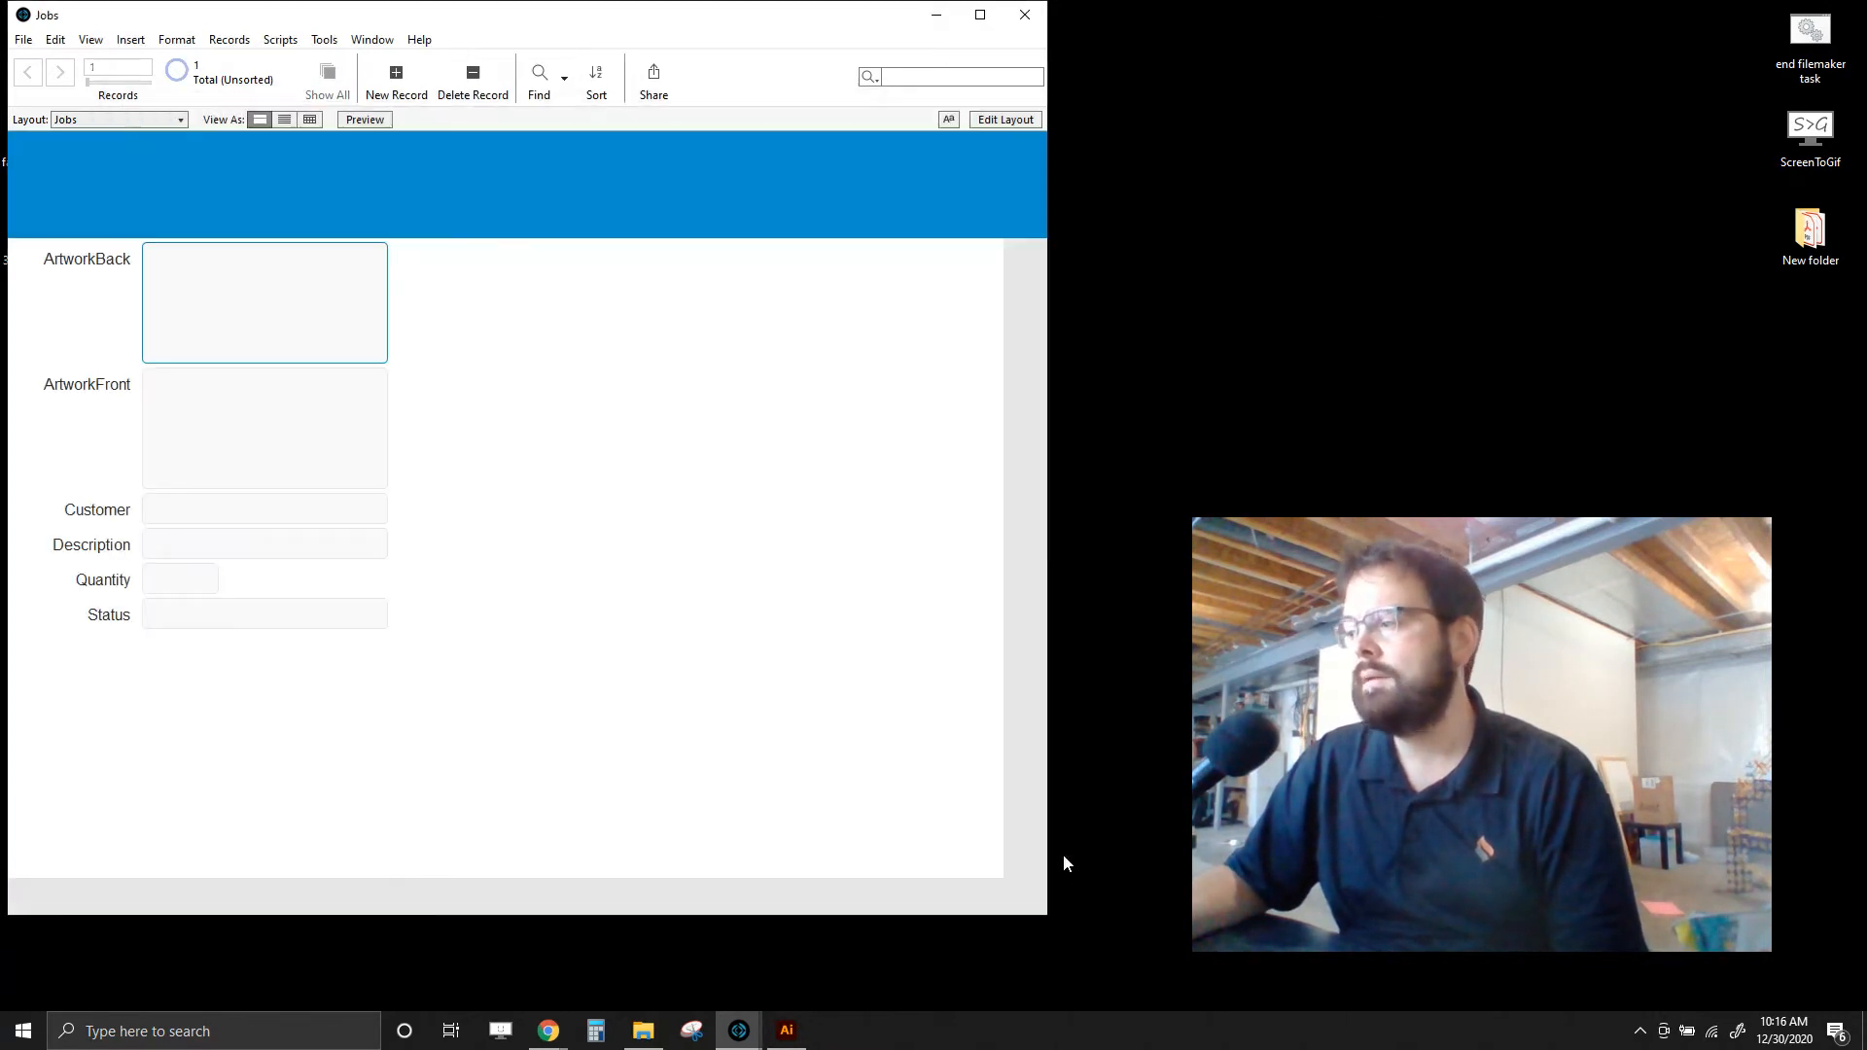
drag(478, 21, 670, 35)
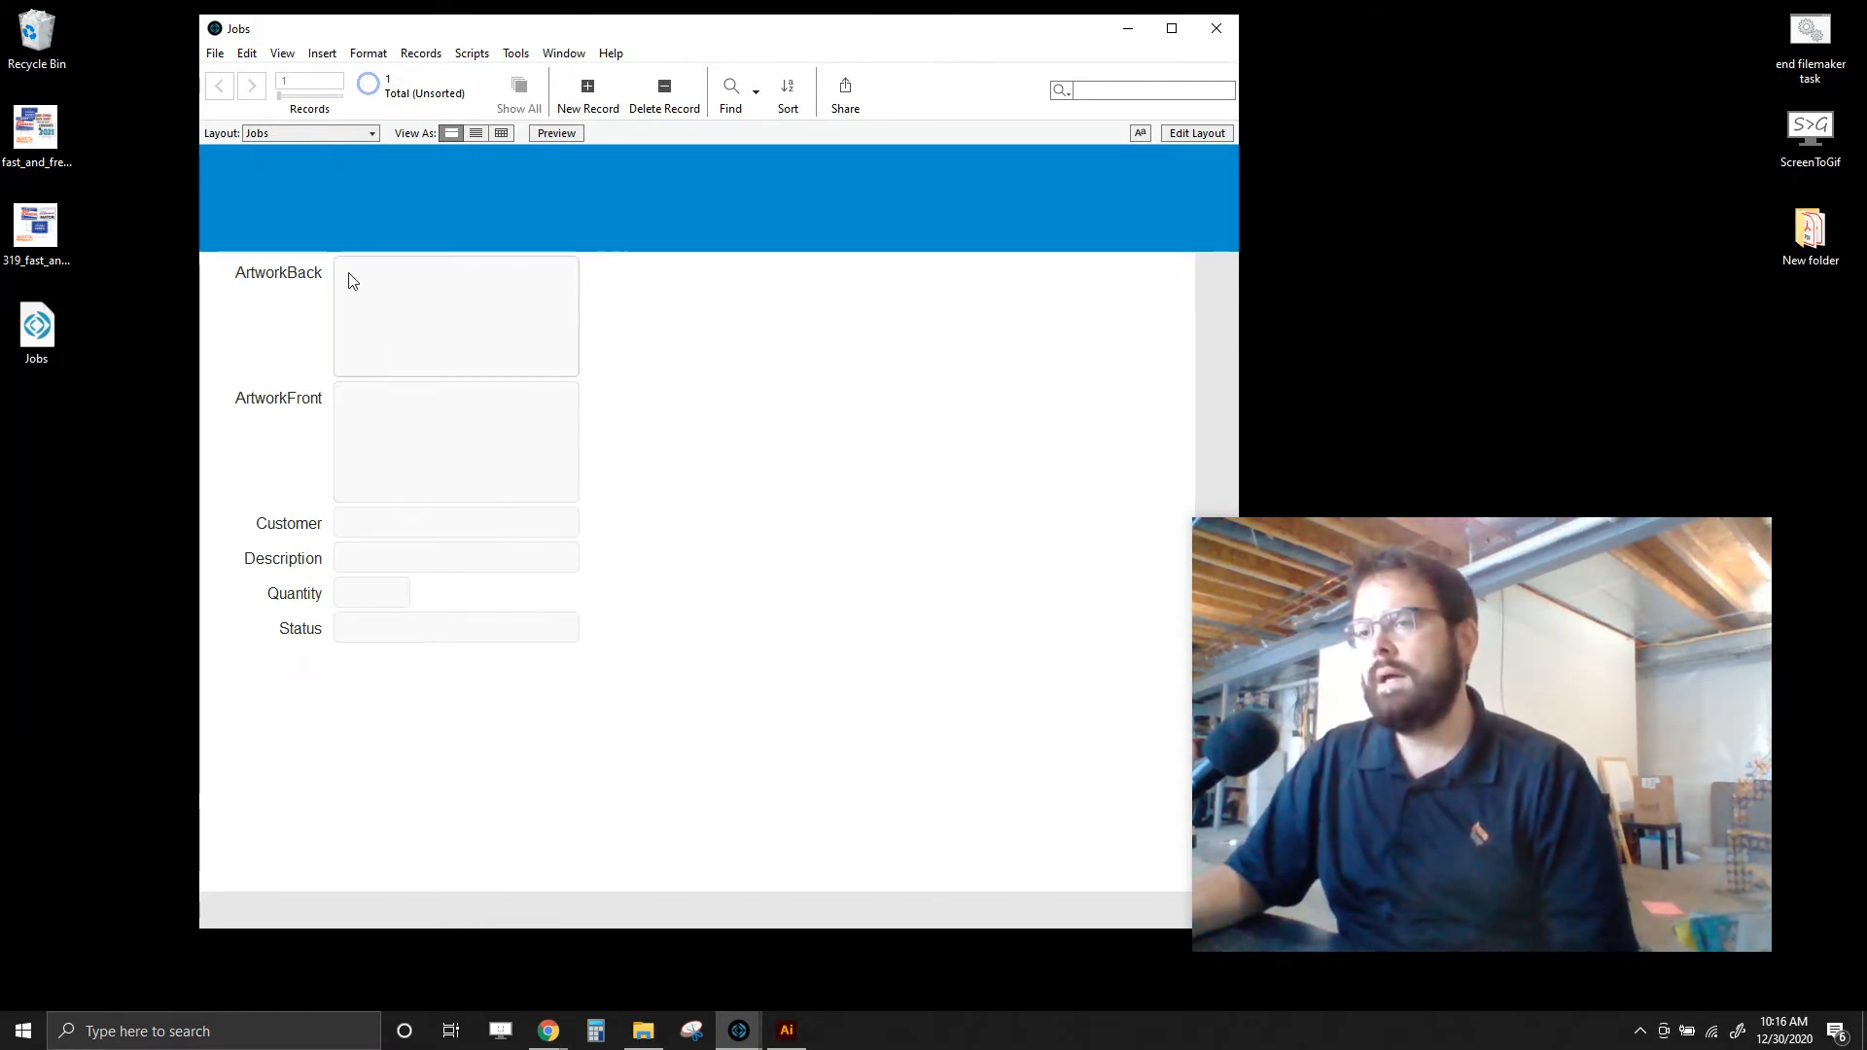
drag(817, 31, 684, 25)
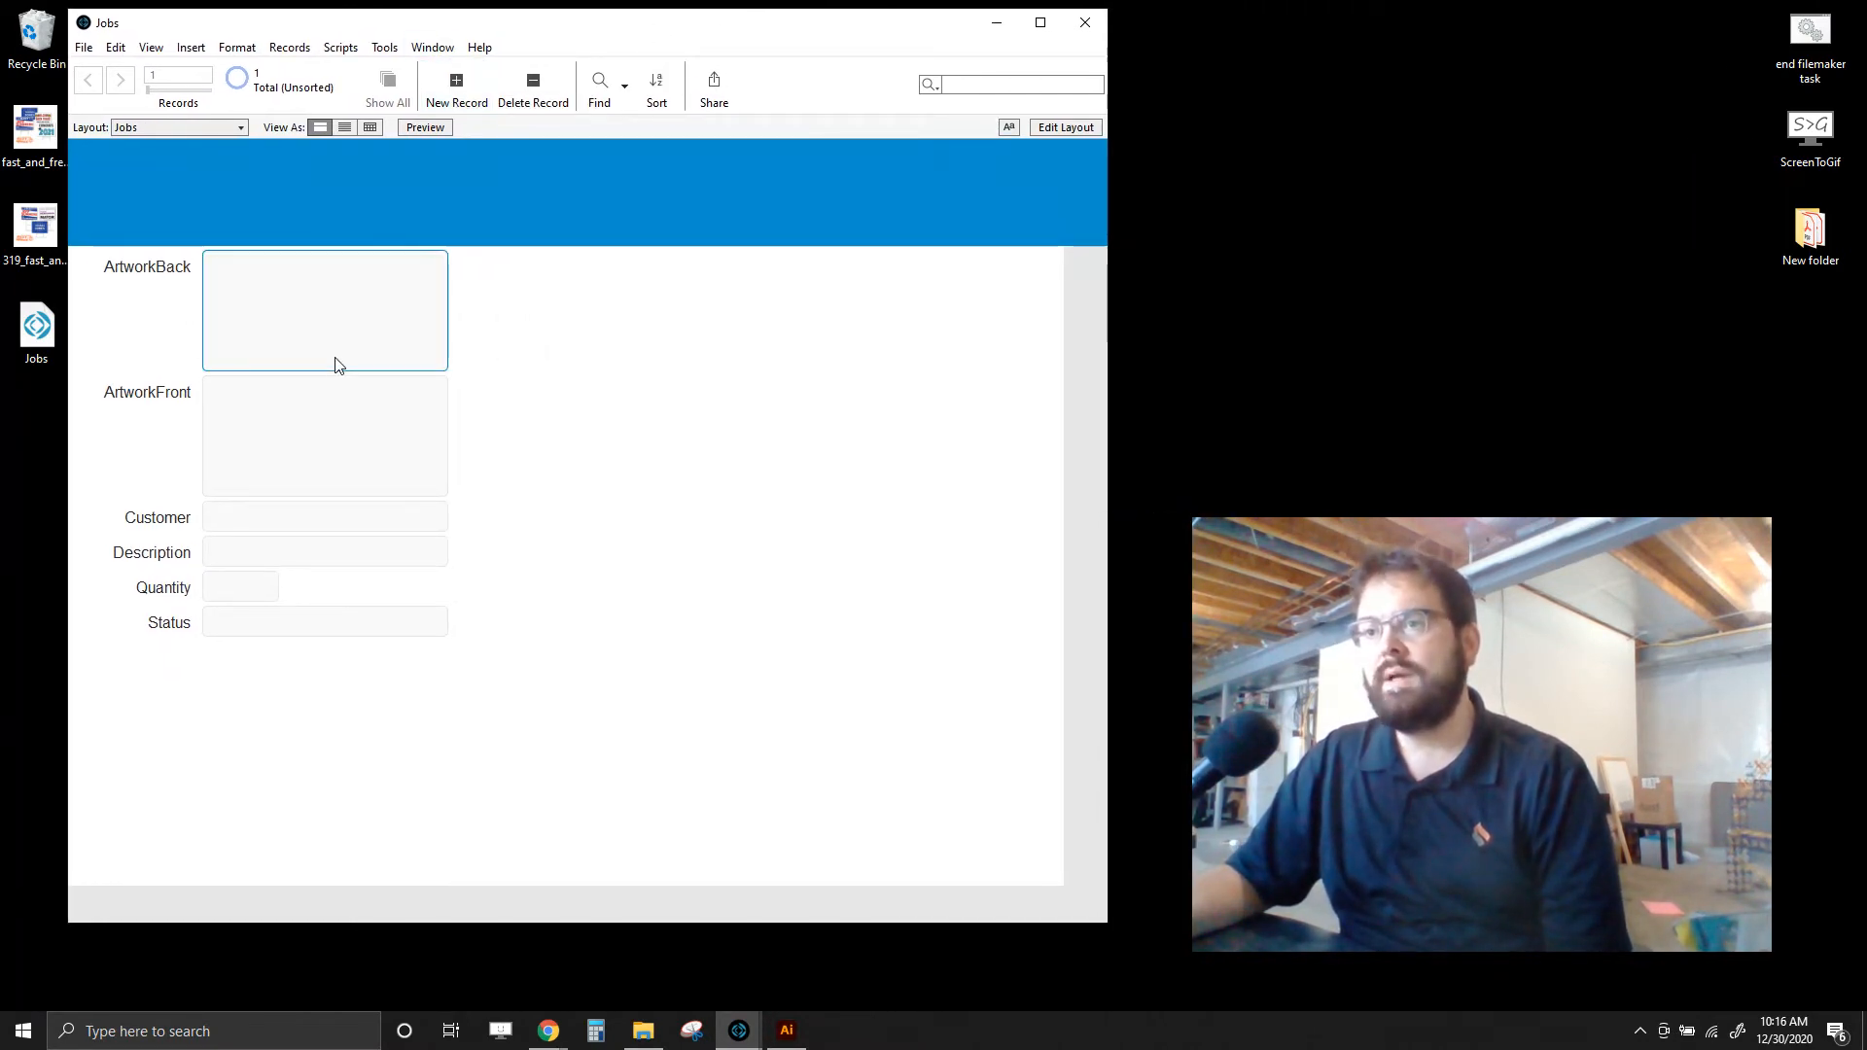
click(312, 523)
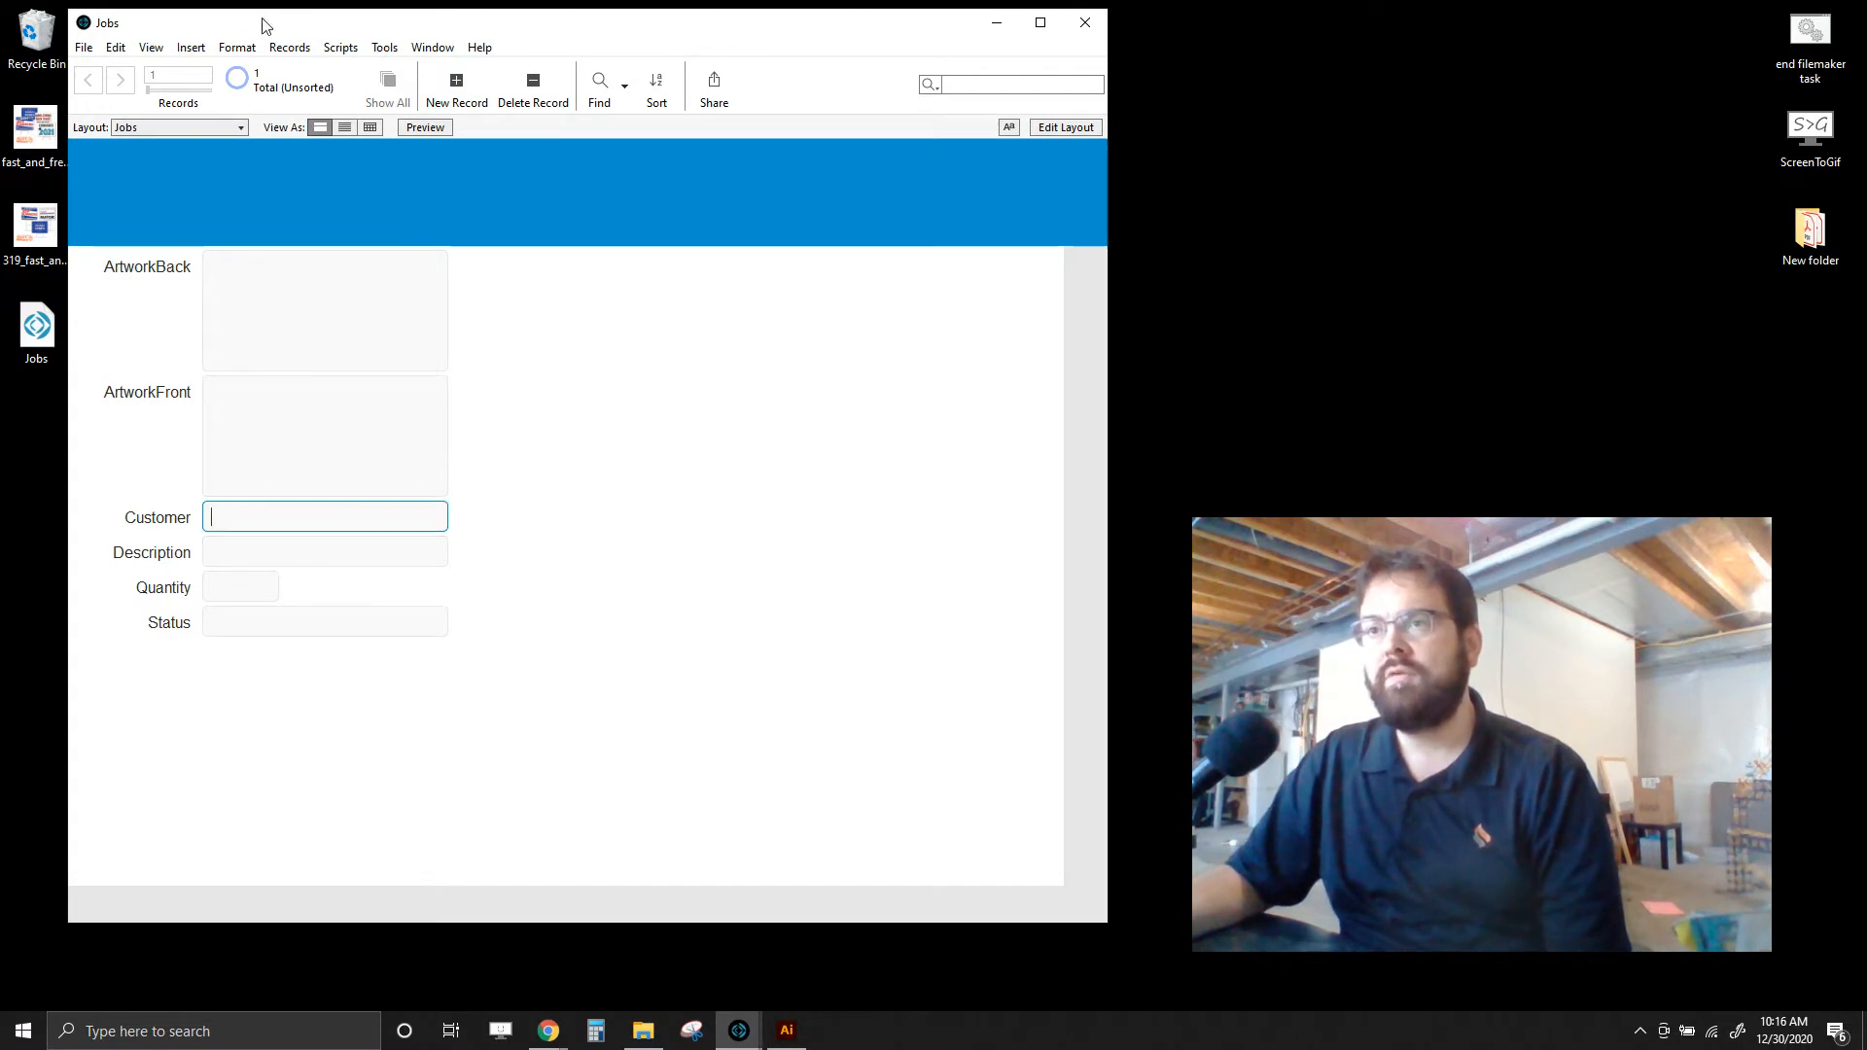
drag(280, 9, 280, 11)
- Put the desktop image starting with "fast_and_fre" into ArtworkBack and the one starting with "319_fast_an" into ArtworkFront
click(43, 136)
drag(42, 136, 297, 331)
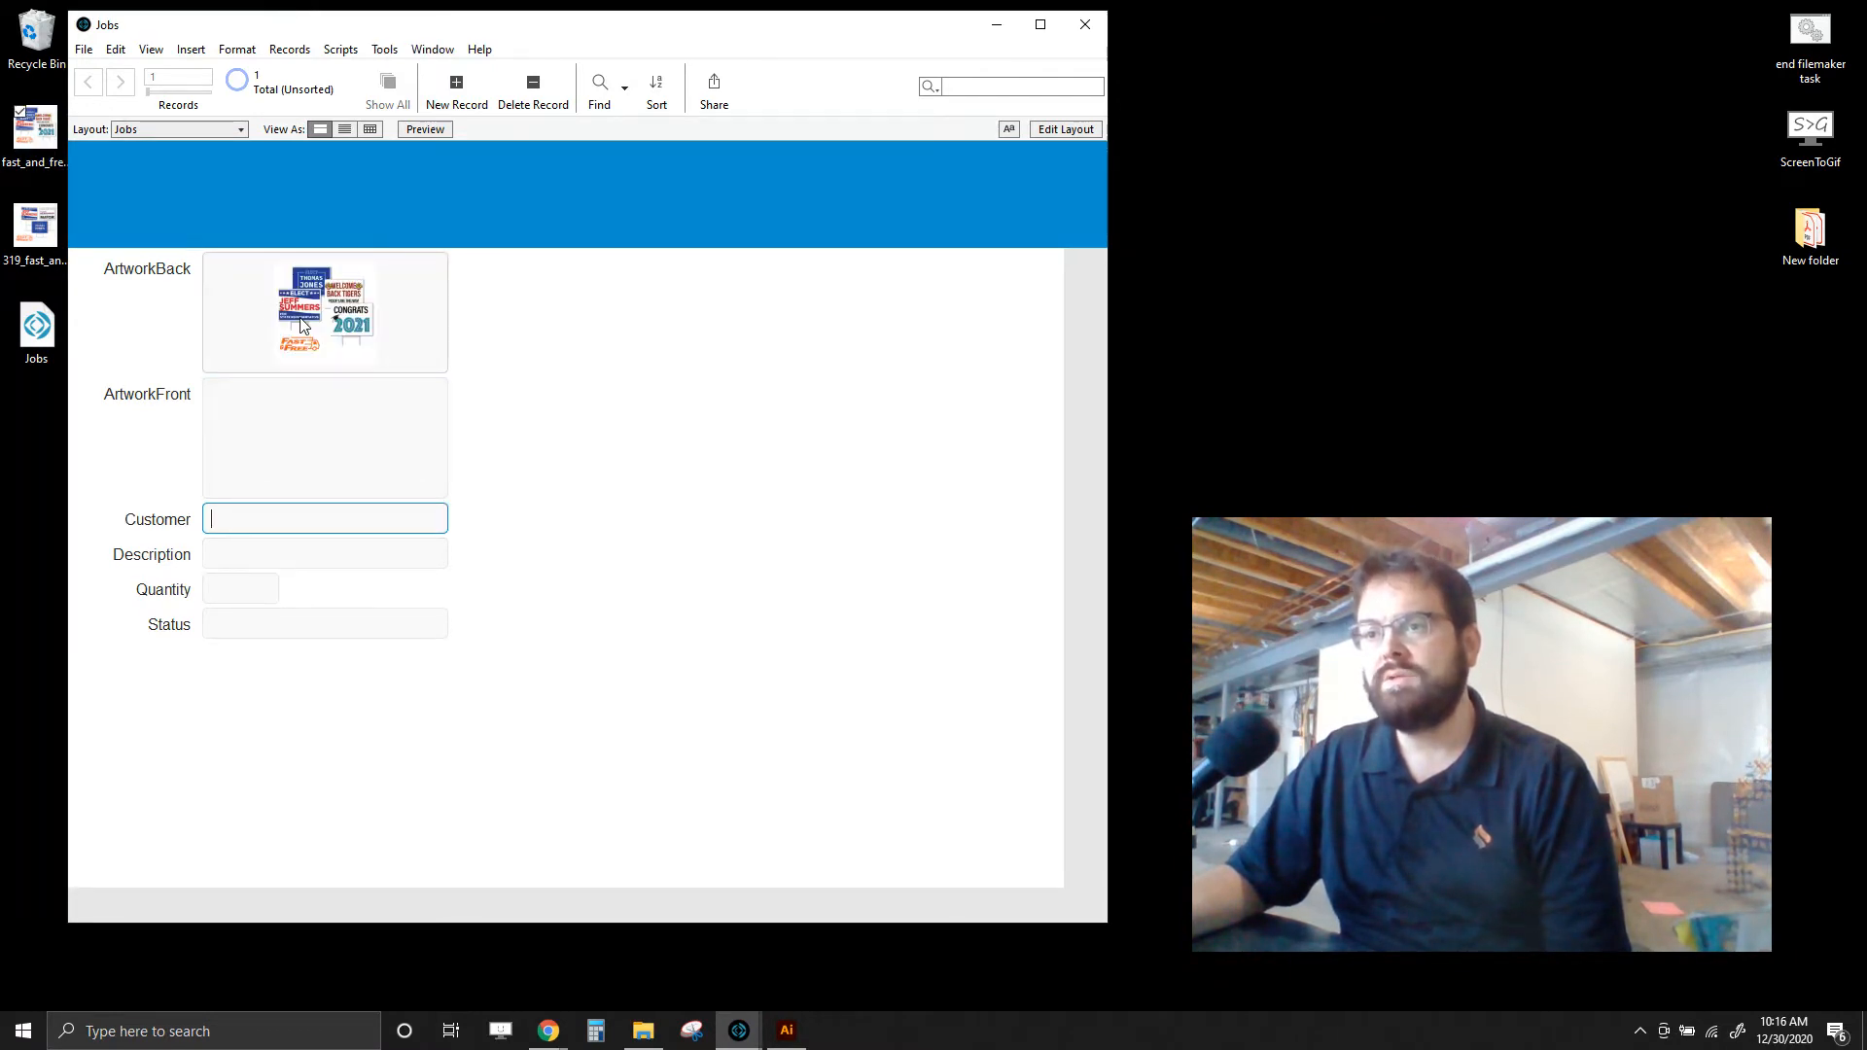
drag(37, 229, 325, 436)
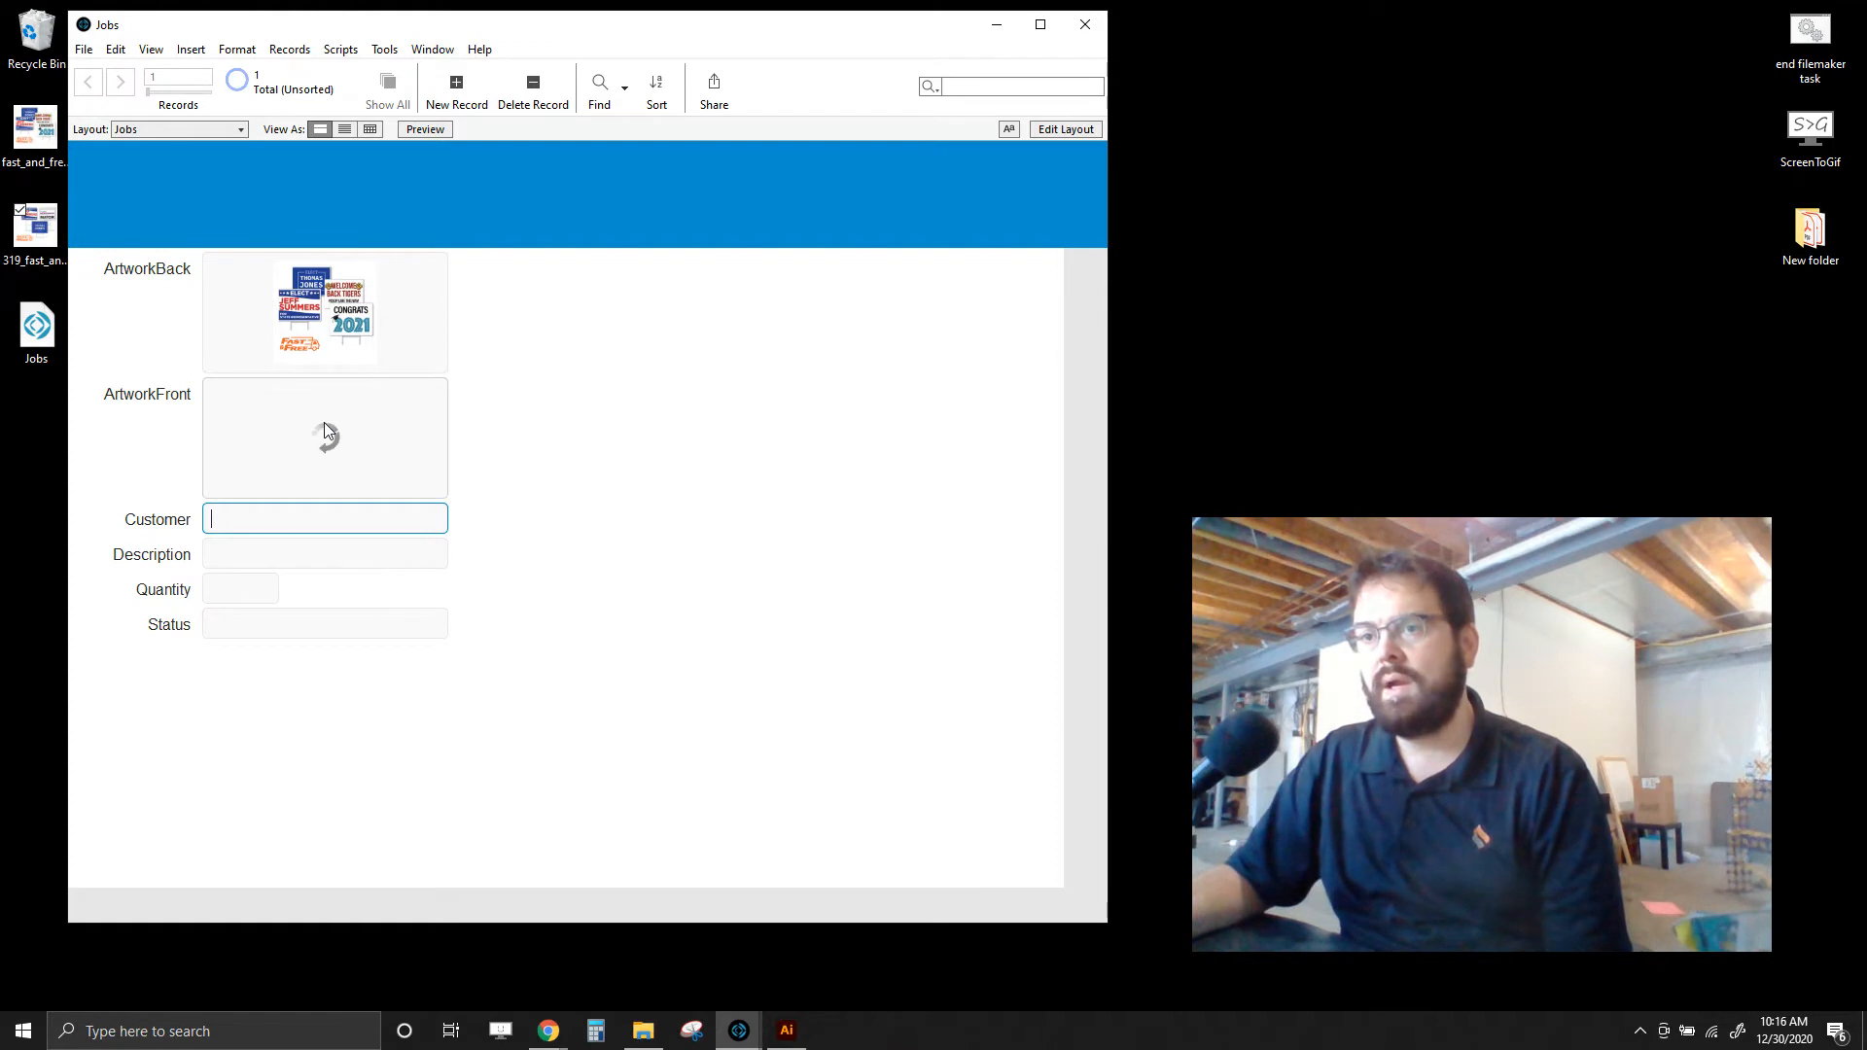
- Set the customer to Jim's Bagels and describe 10 yard signs for his bagel business that need to say "Free bagel with coffee purchase."
click(314, 525)
text(Jim's Bagels)
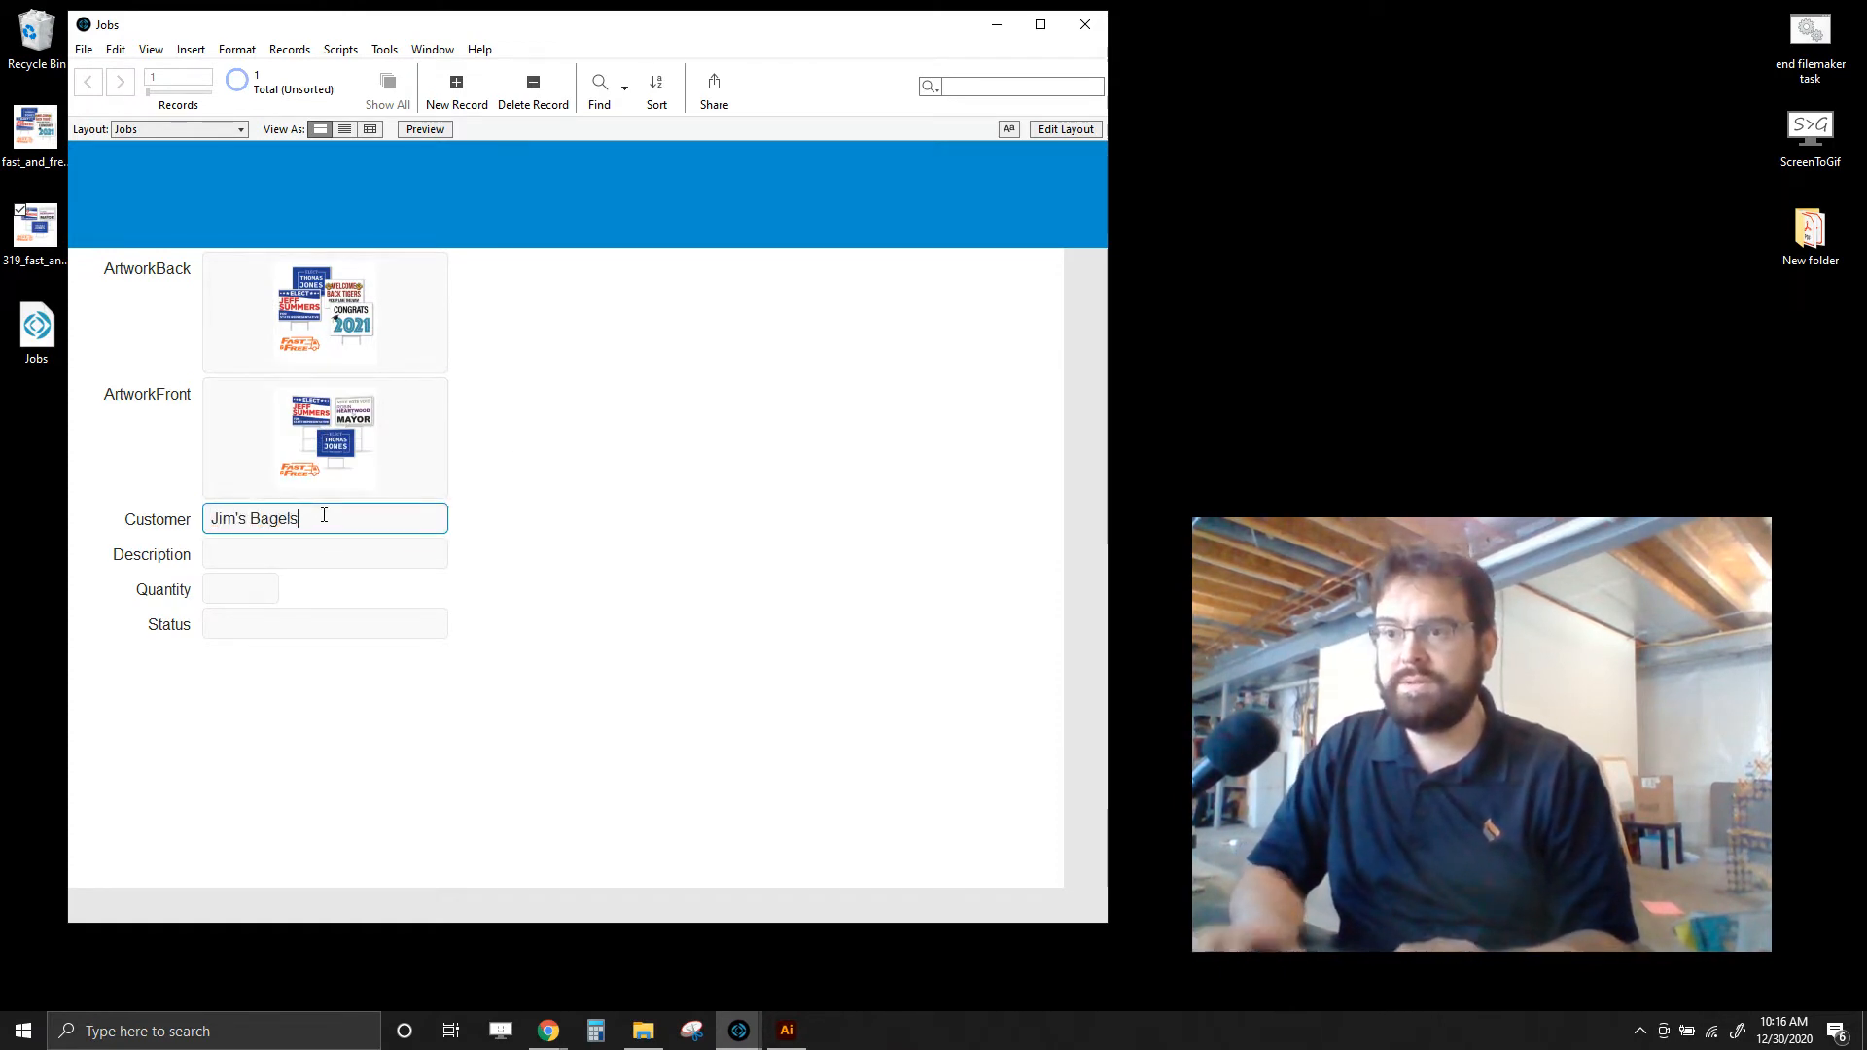
click(290, 556)
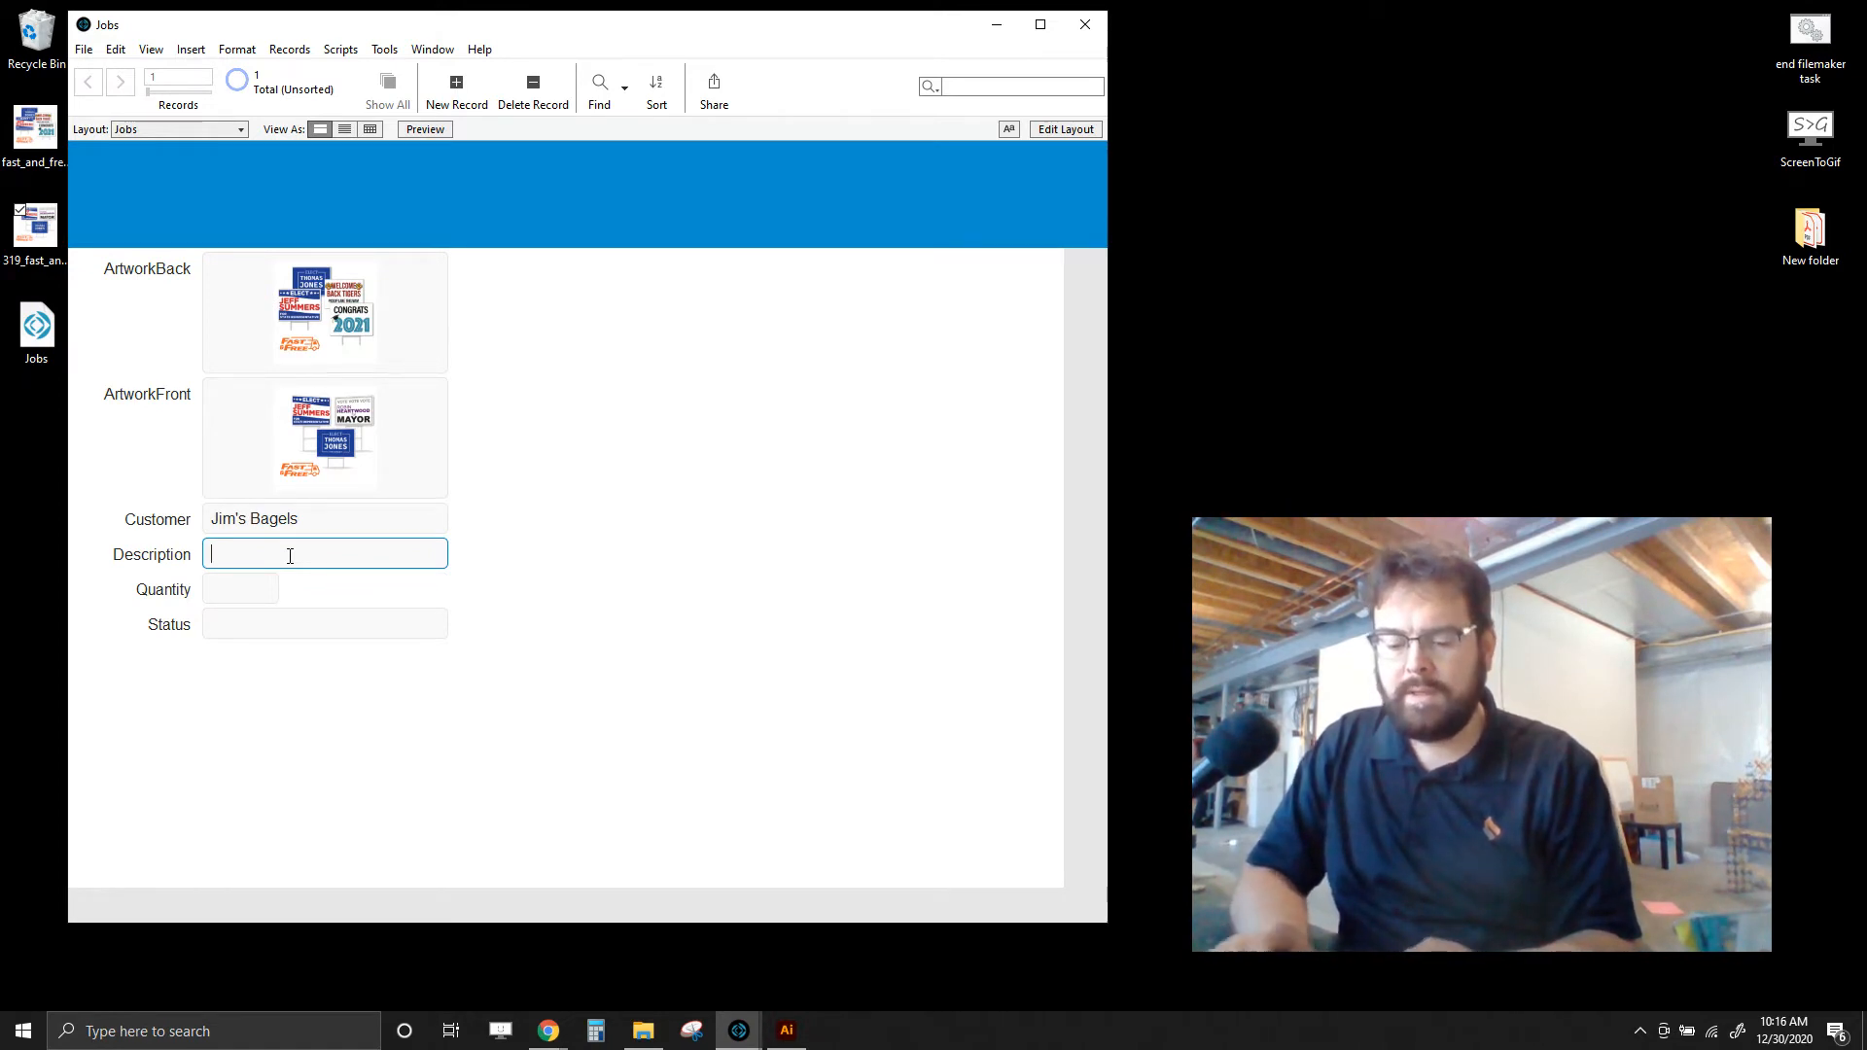
text(Jim want's 10 yar)
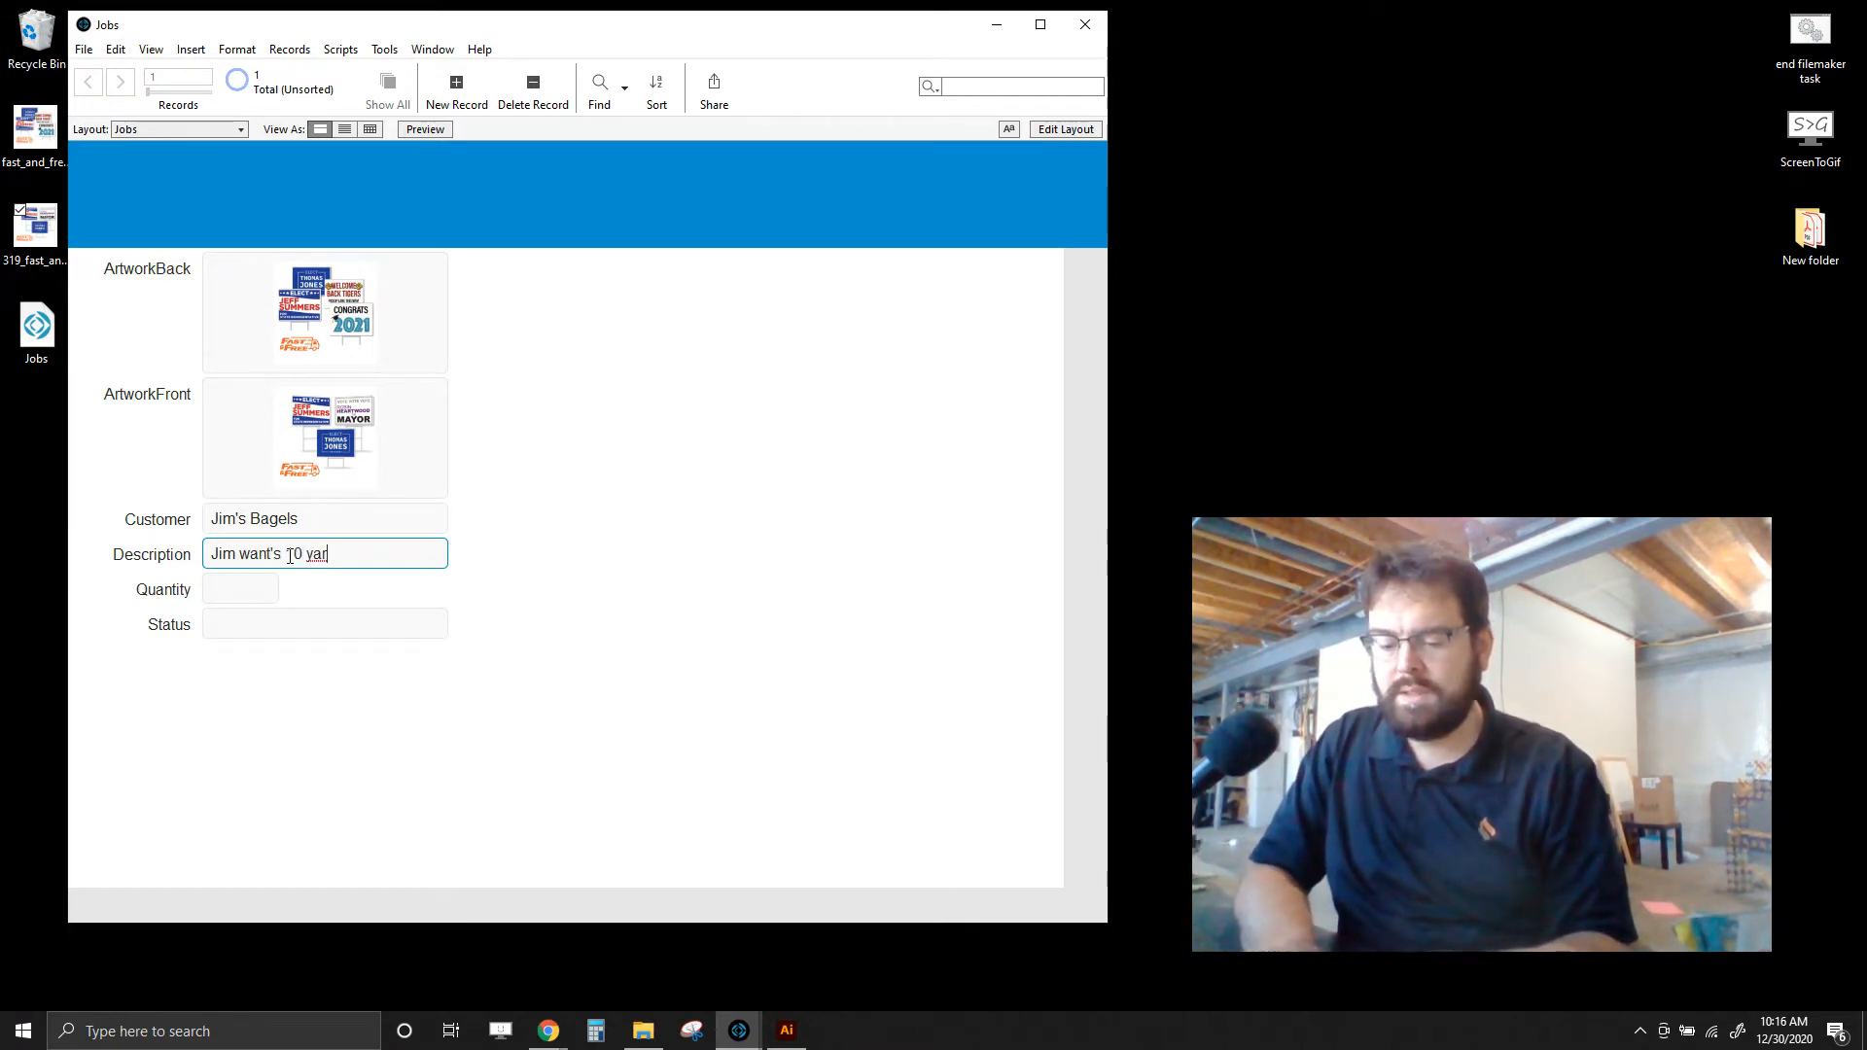
text(for his bagel )
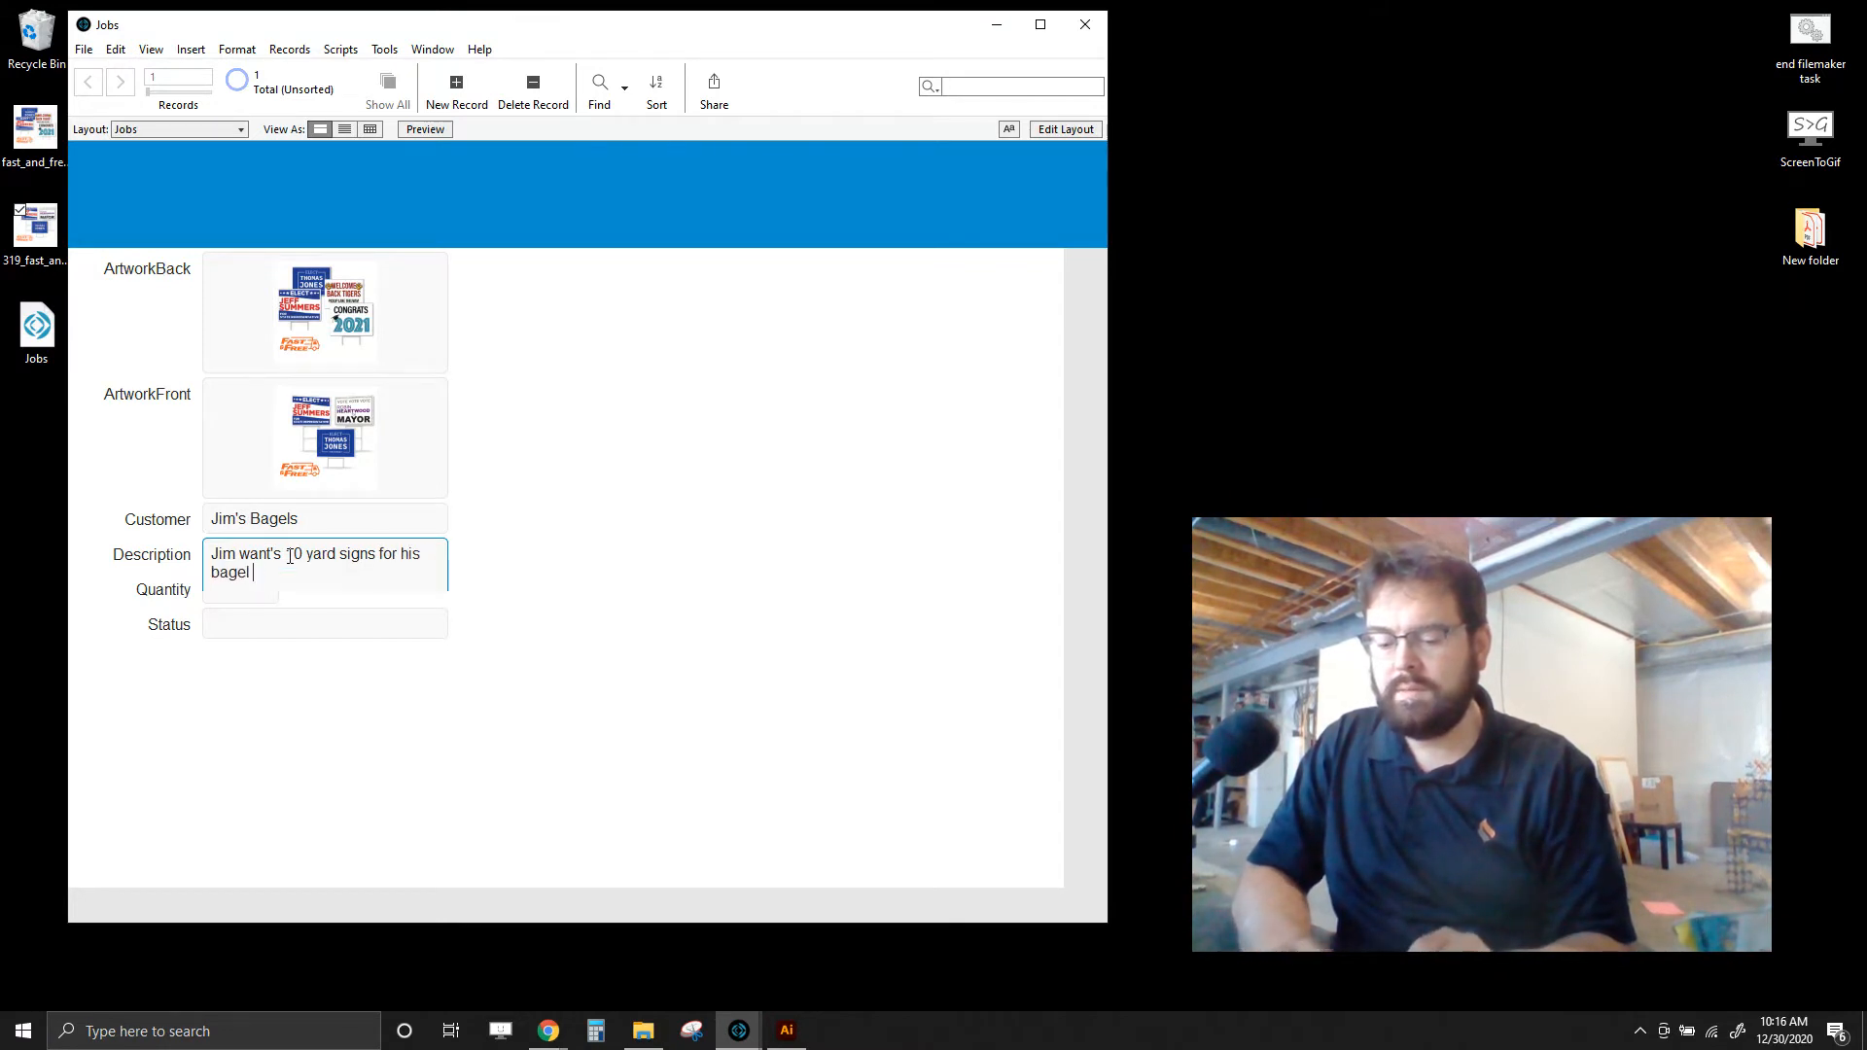
text(business. The)
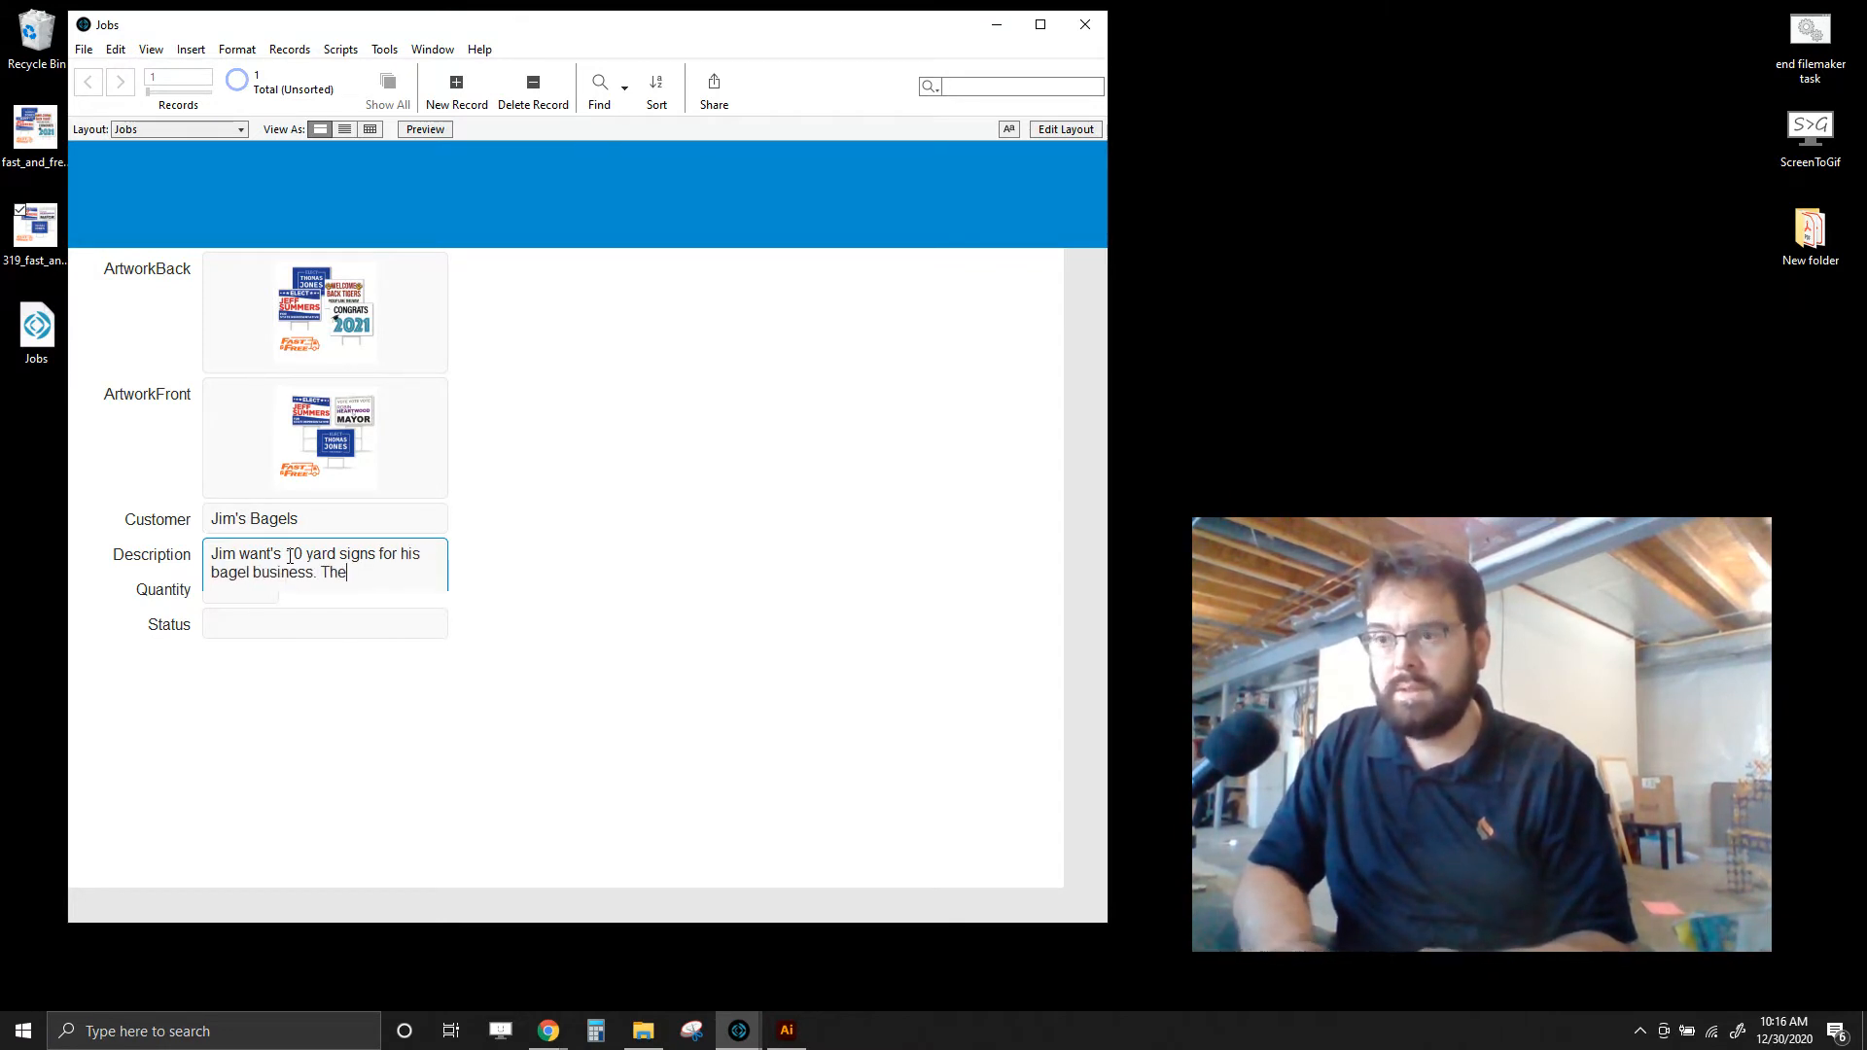
text(y need to say)
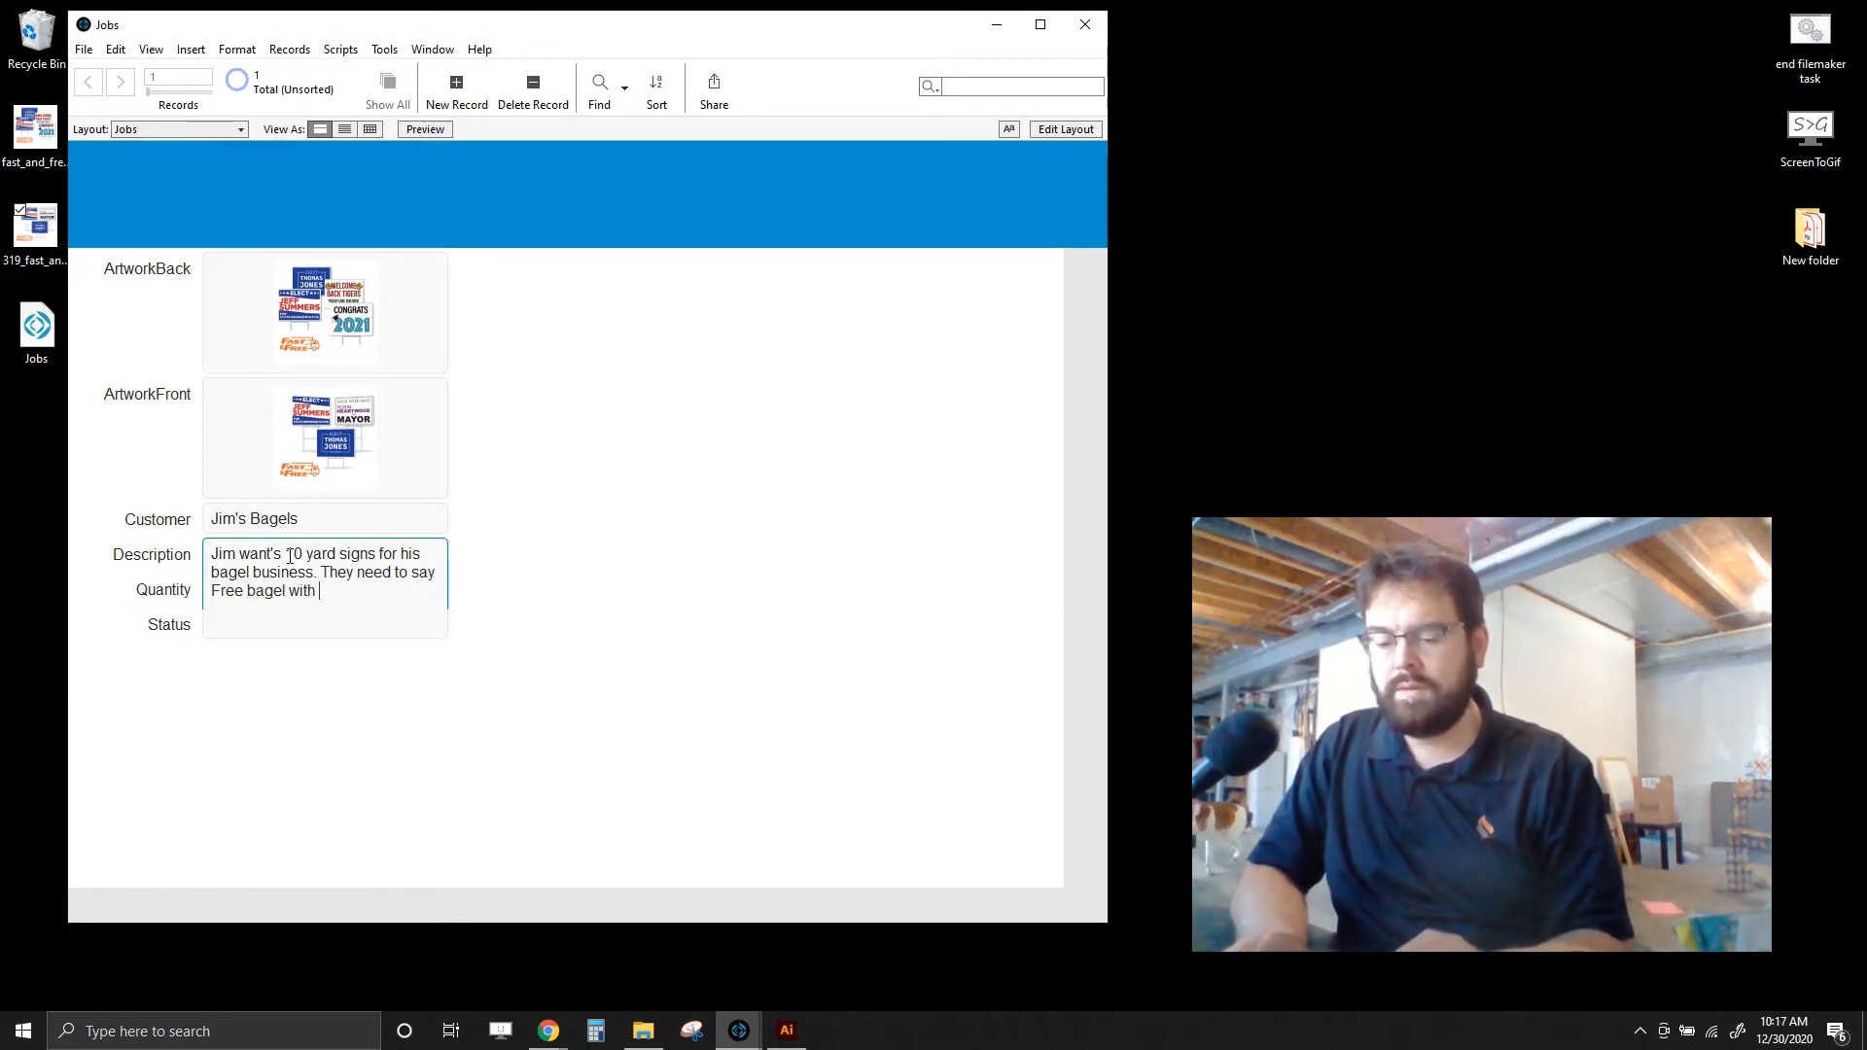
key(BackSpace)
key(BackSpace)
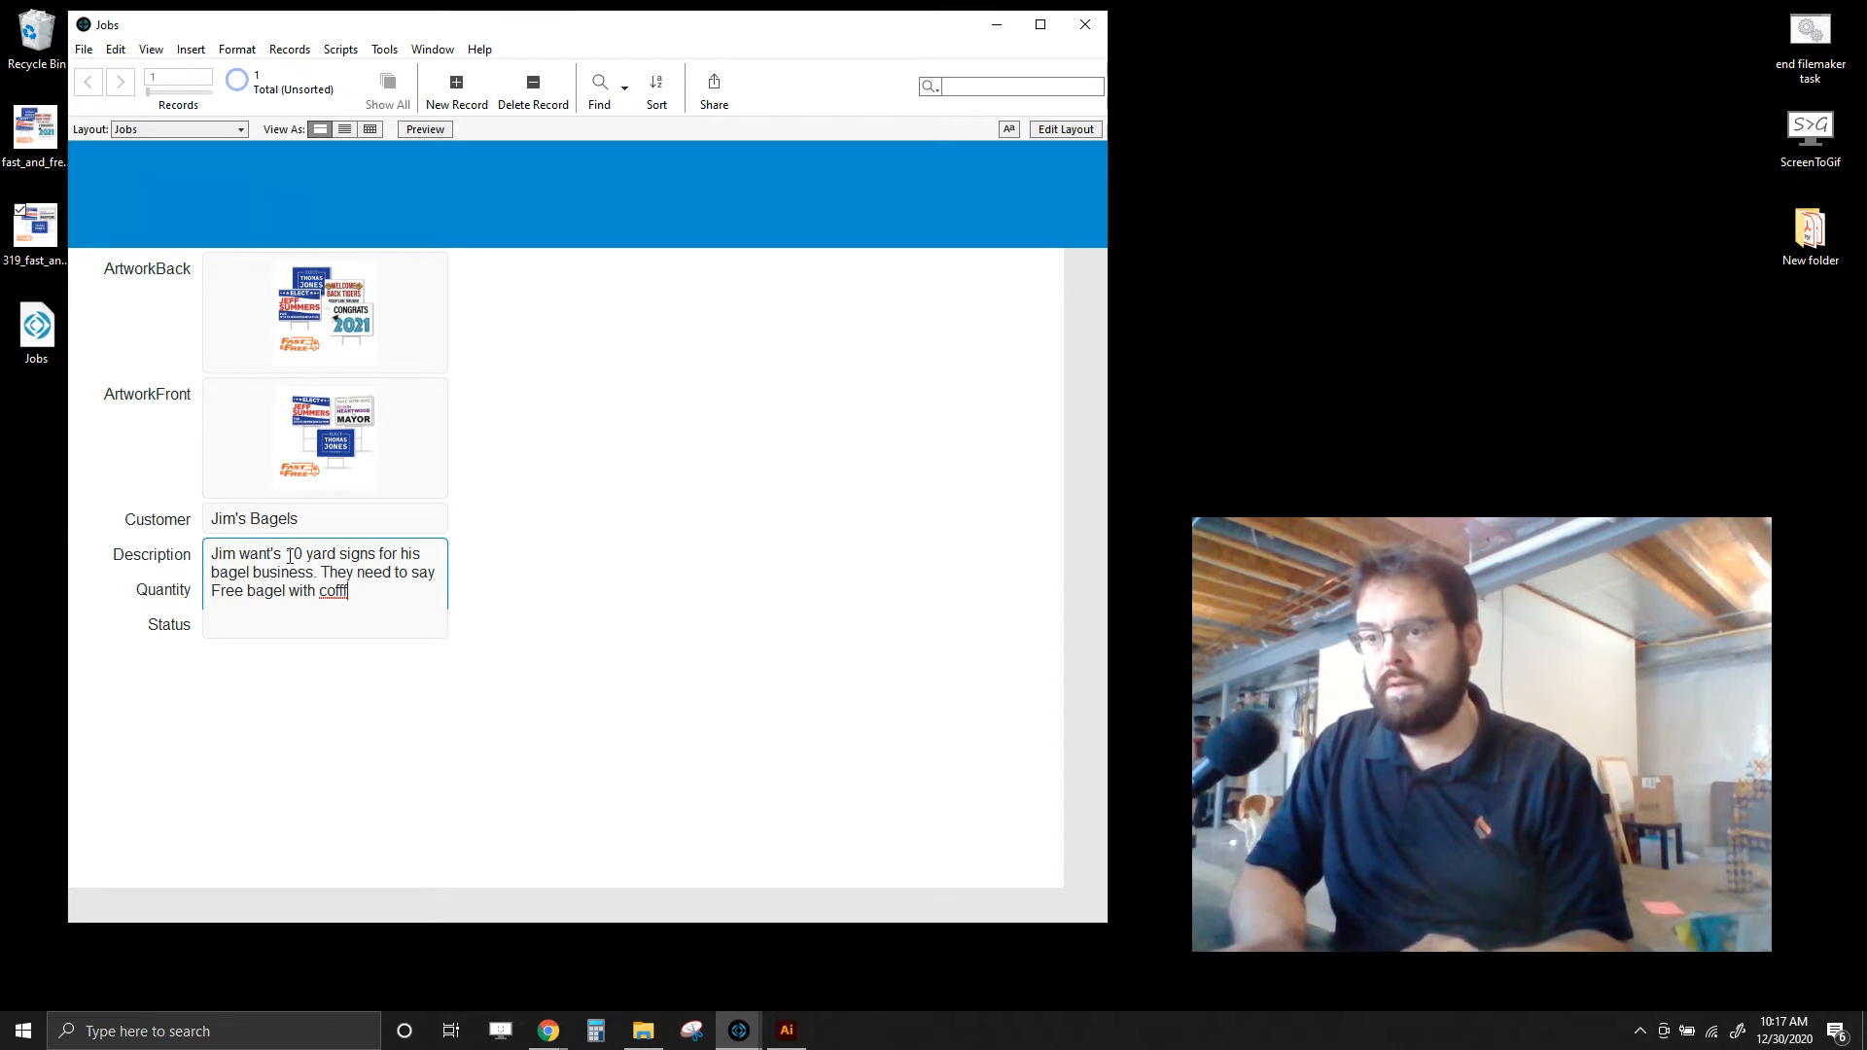
key(BackSpace)
key(BackSpace)
key(BackSpace)
key(BackSpace)
text(purchase.)
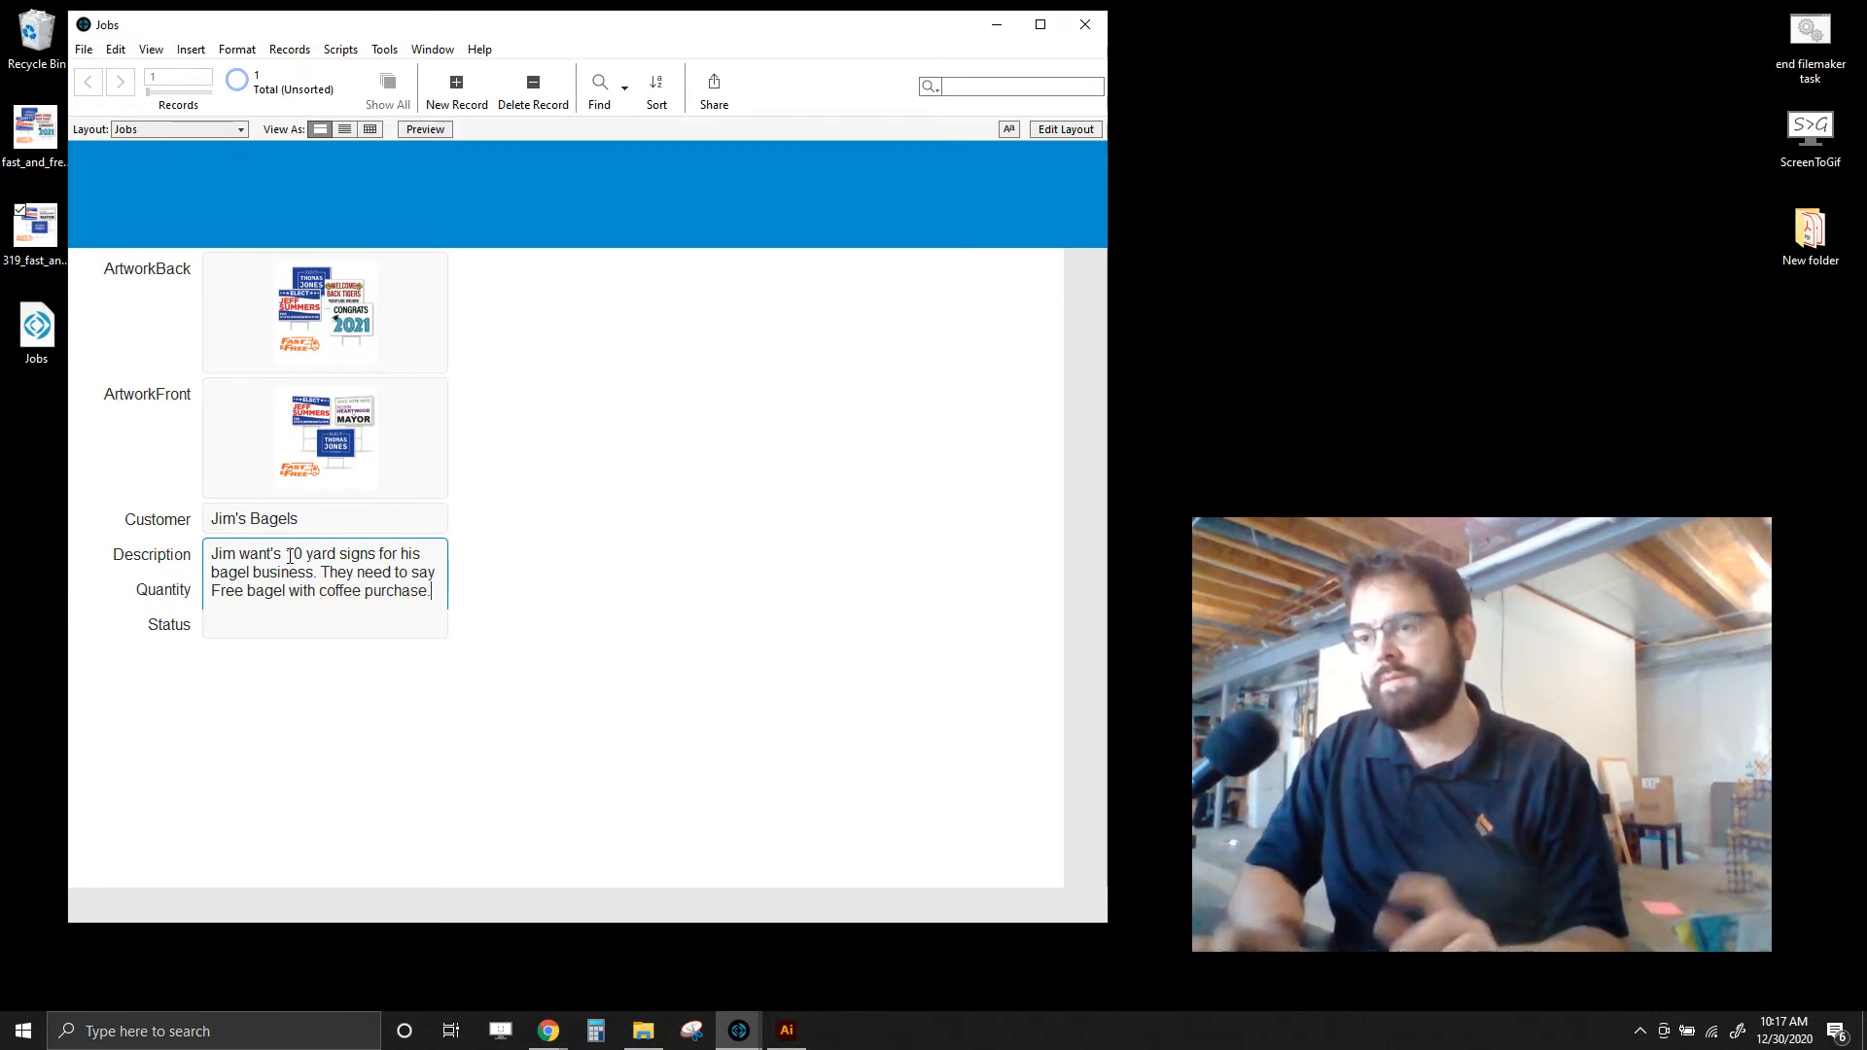
click(721, 558)
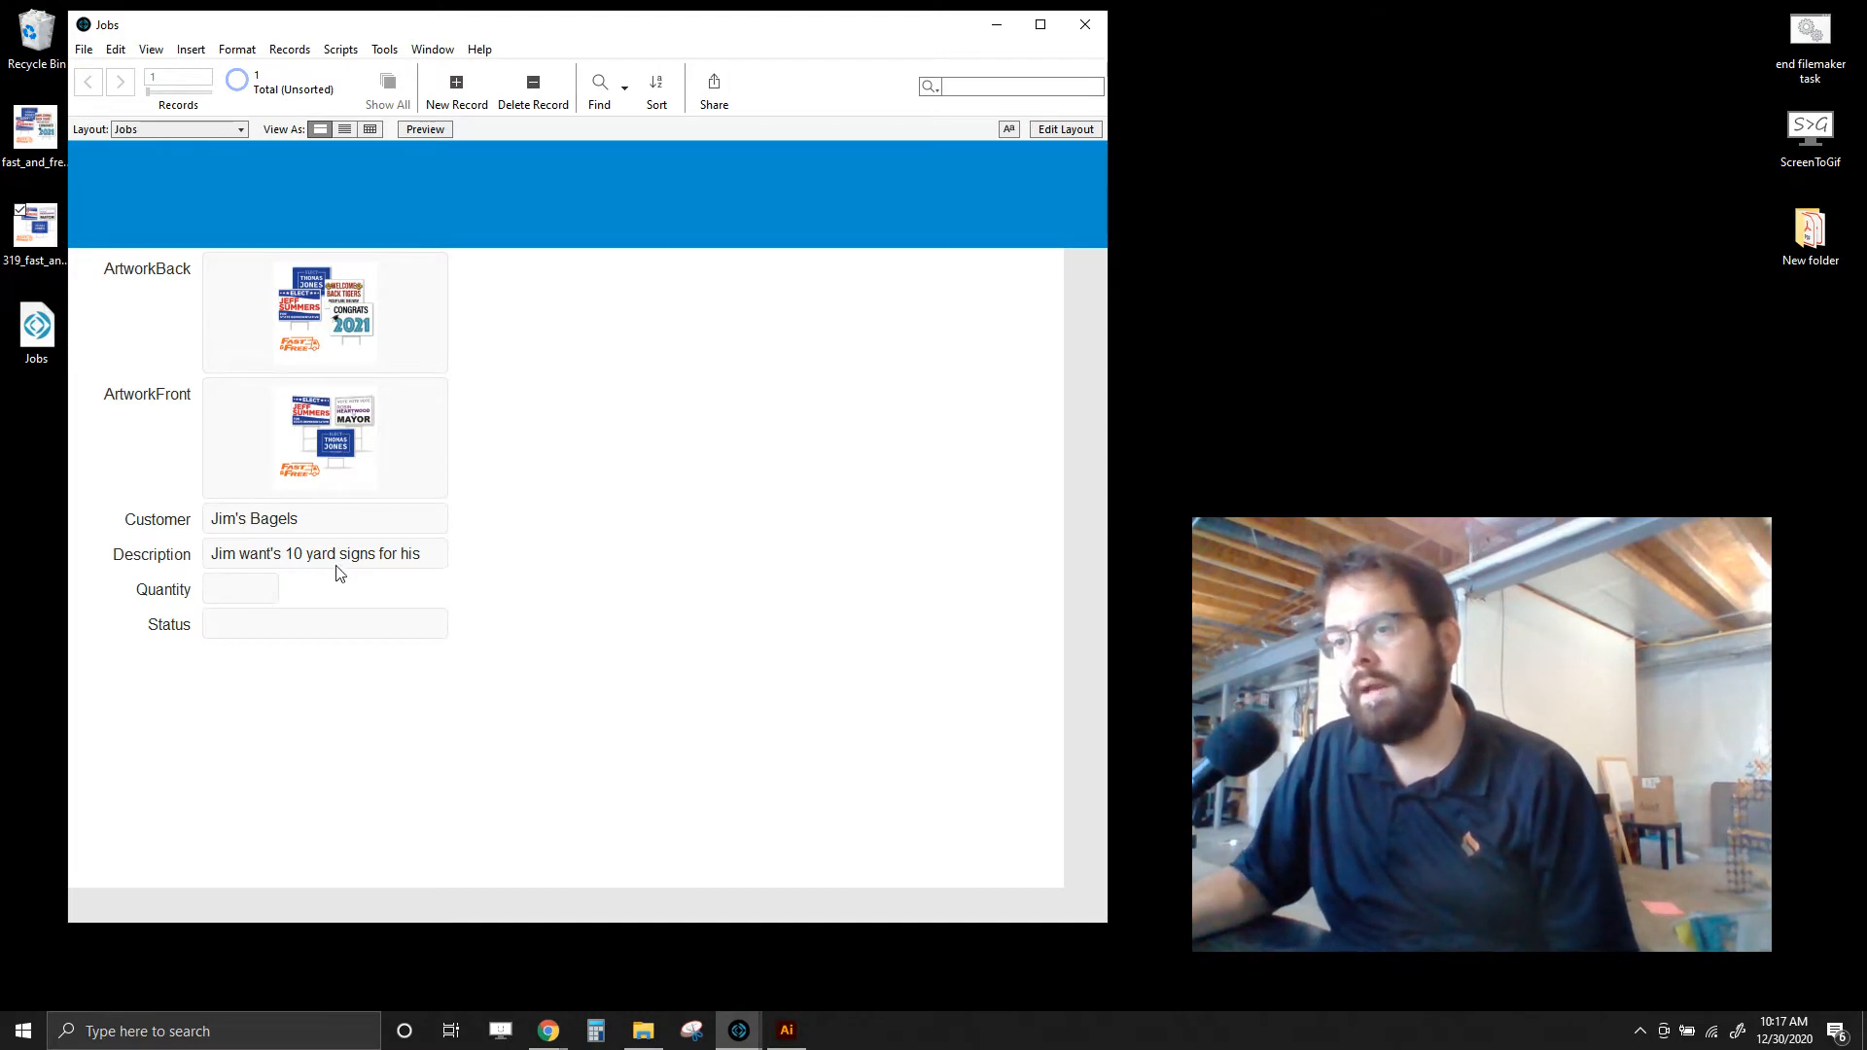
- Set the first job's quantity to 10 and its status to New Job, and commit the record
click(220, 586)
text(10)
click(259, 620)
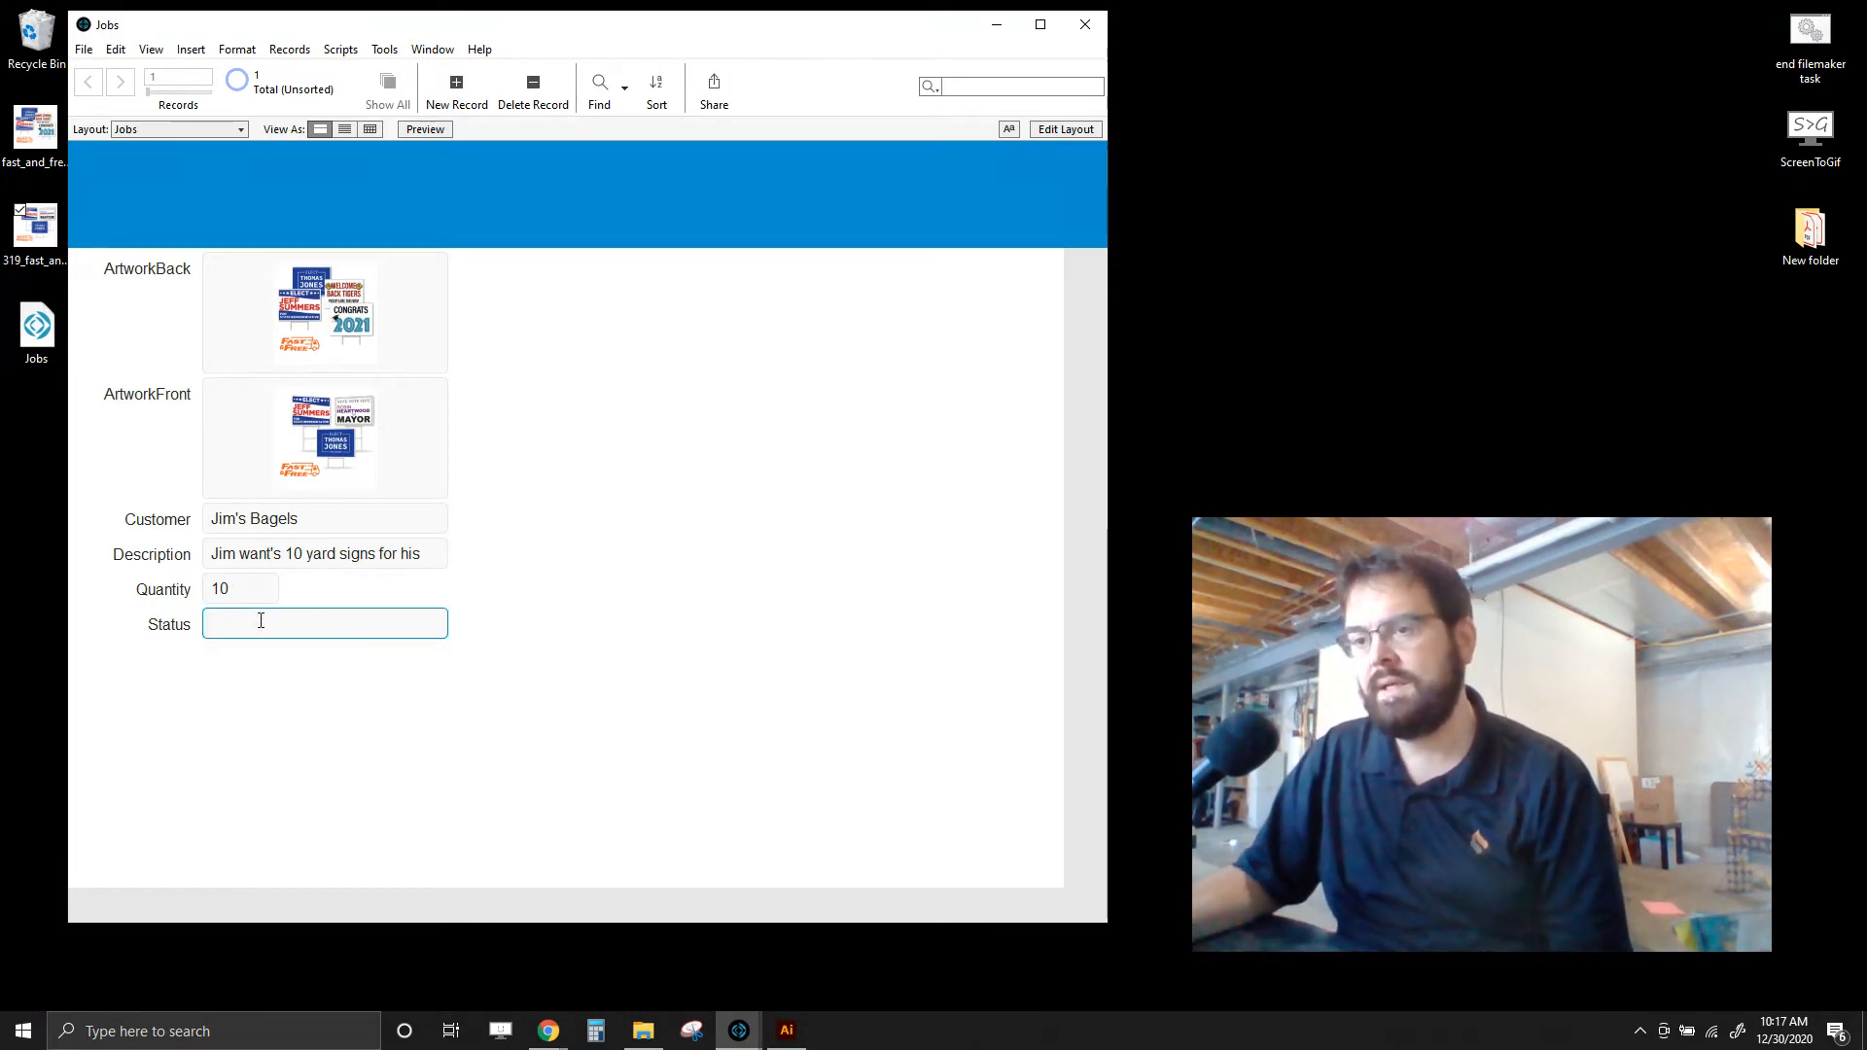
text(New )
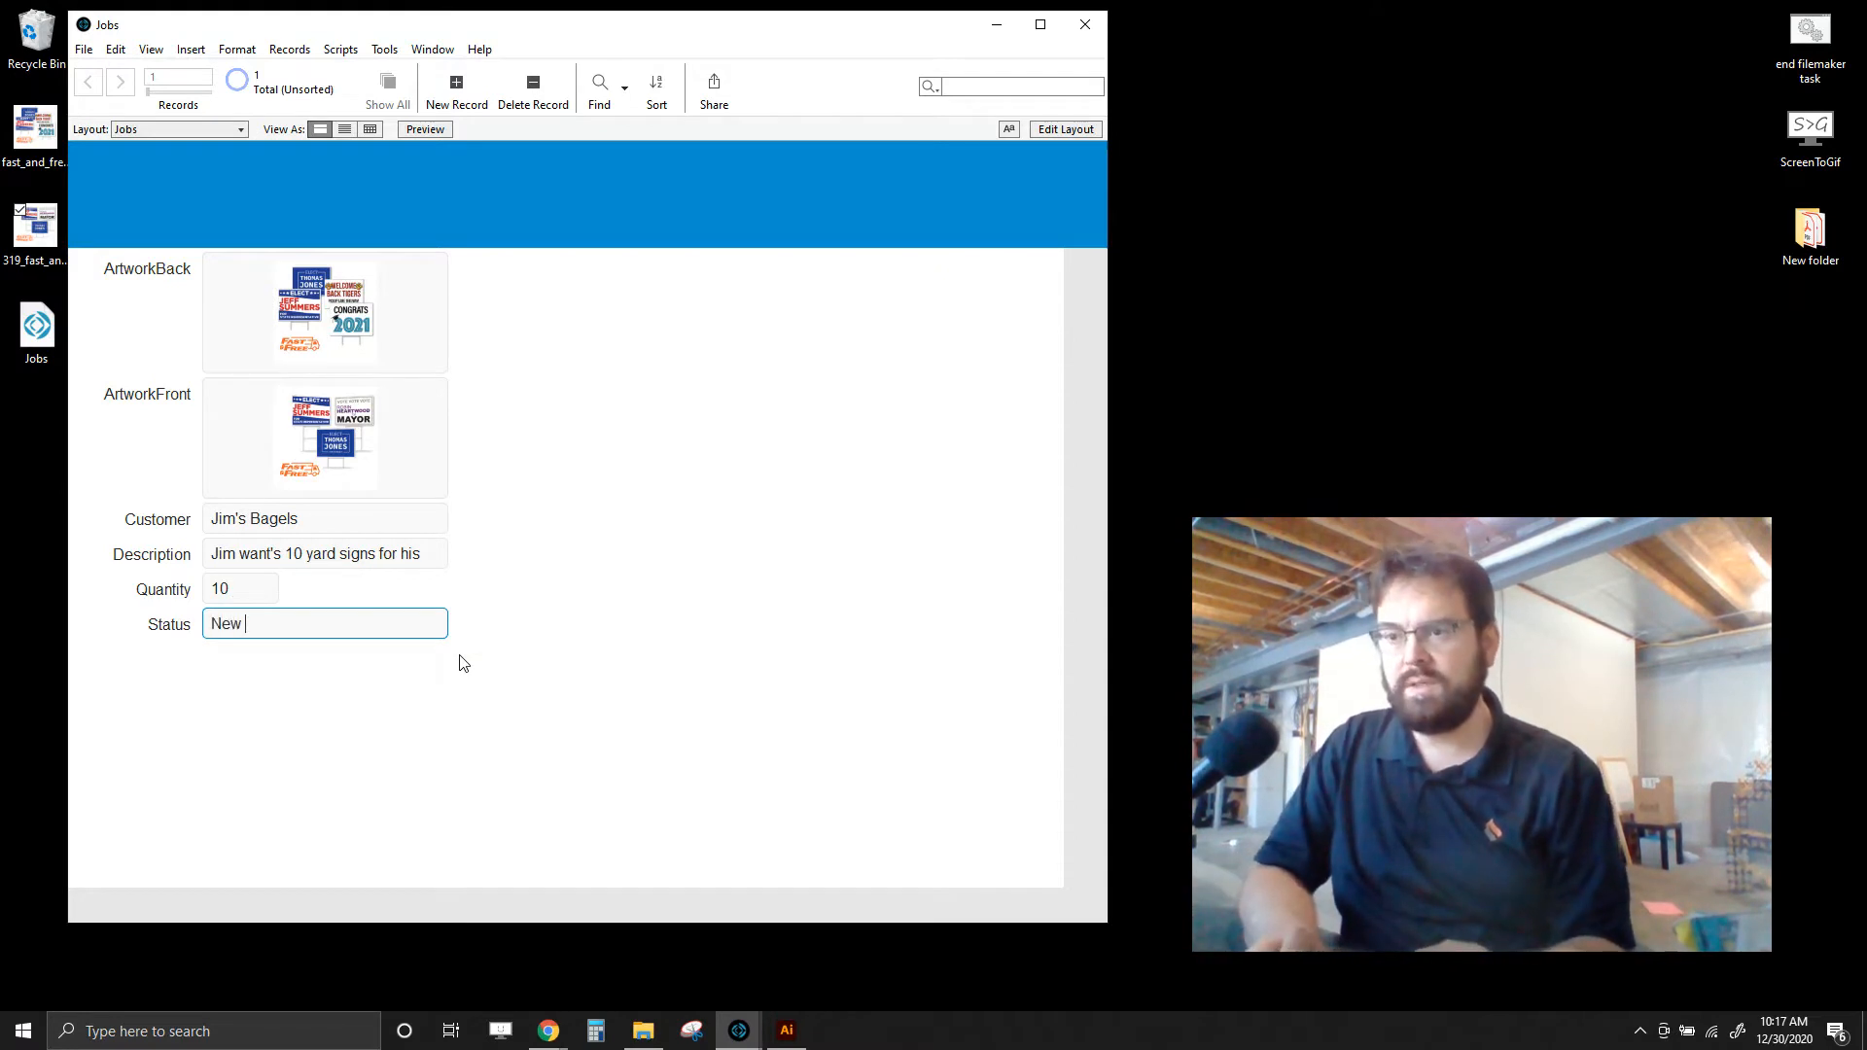
text(Job)
click(651, 527)
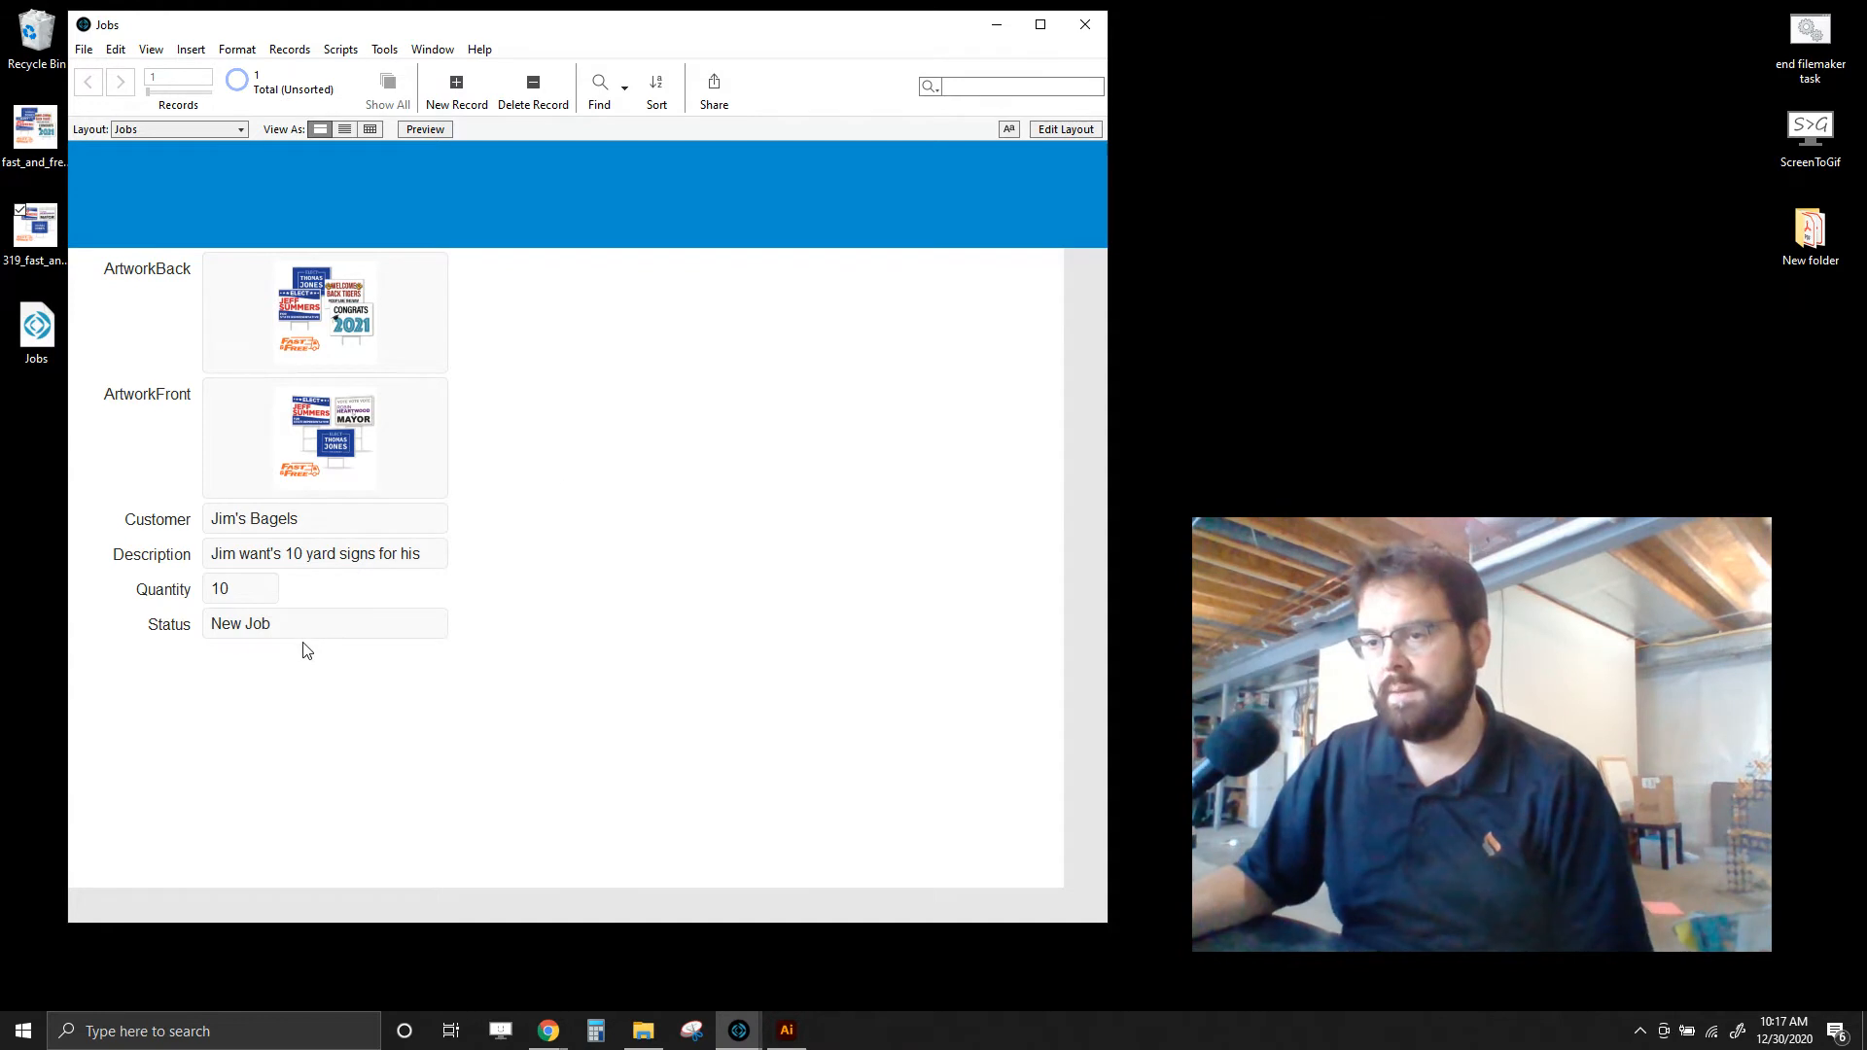
- Add a second blank job record, flip between the two records, and return to the first one
click(457, 84)
click(89, 91)
click(120, 89)
click(90, 90)
click(119, 88)
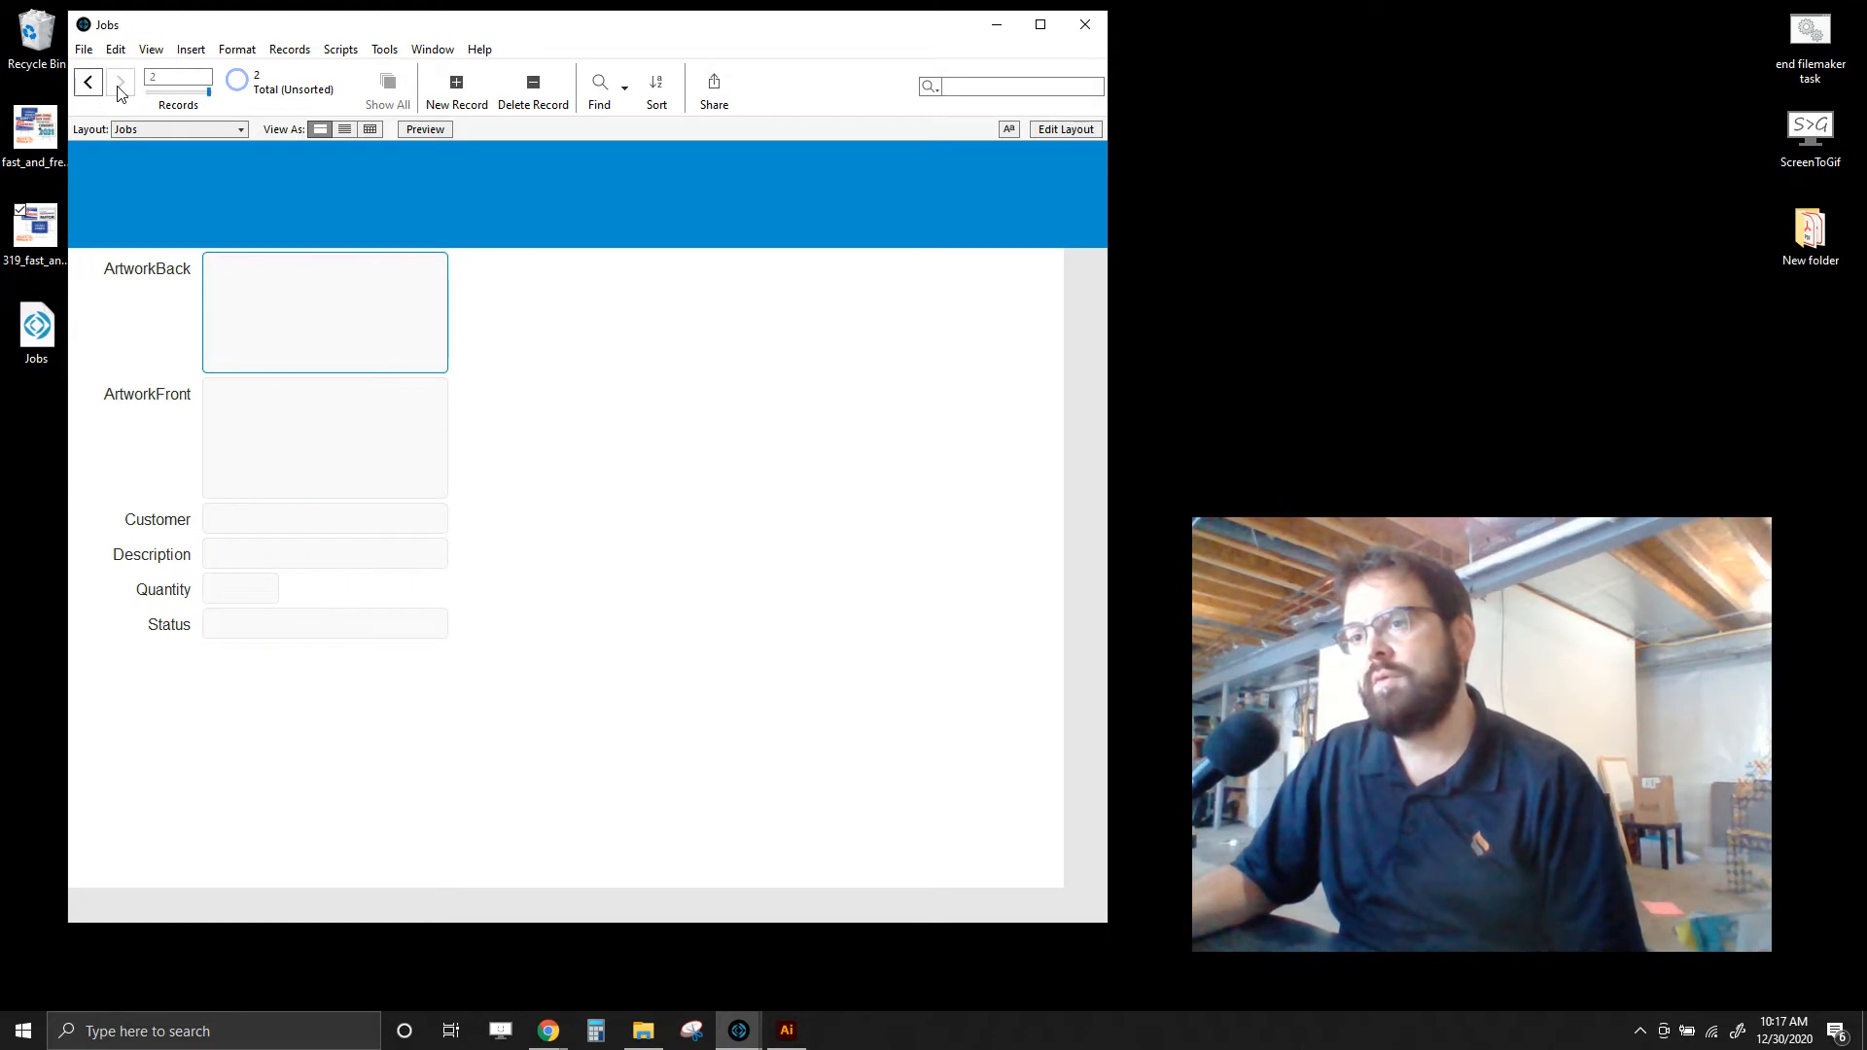
click(90, 90)
click(677, 460)
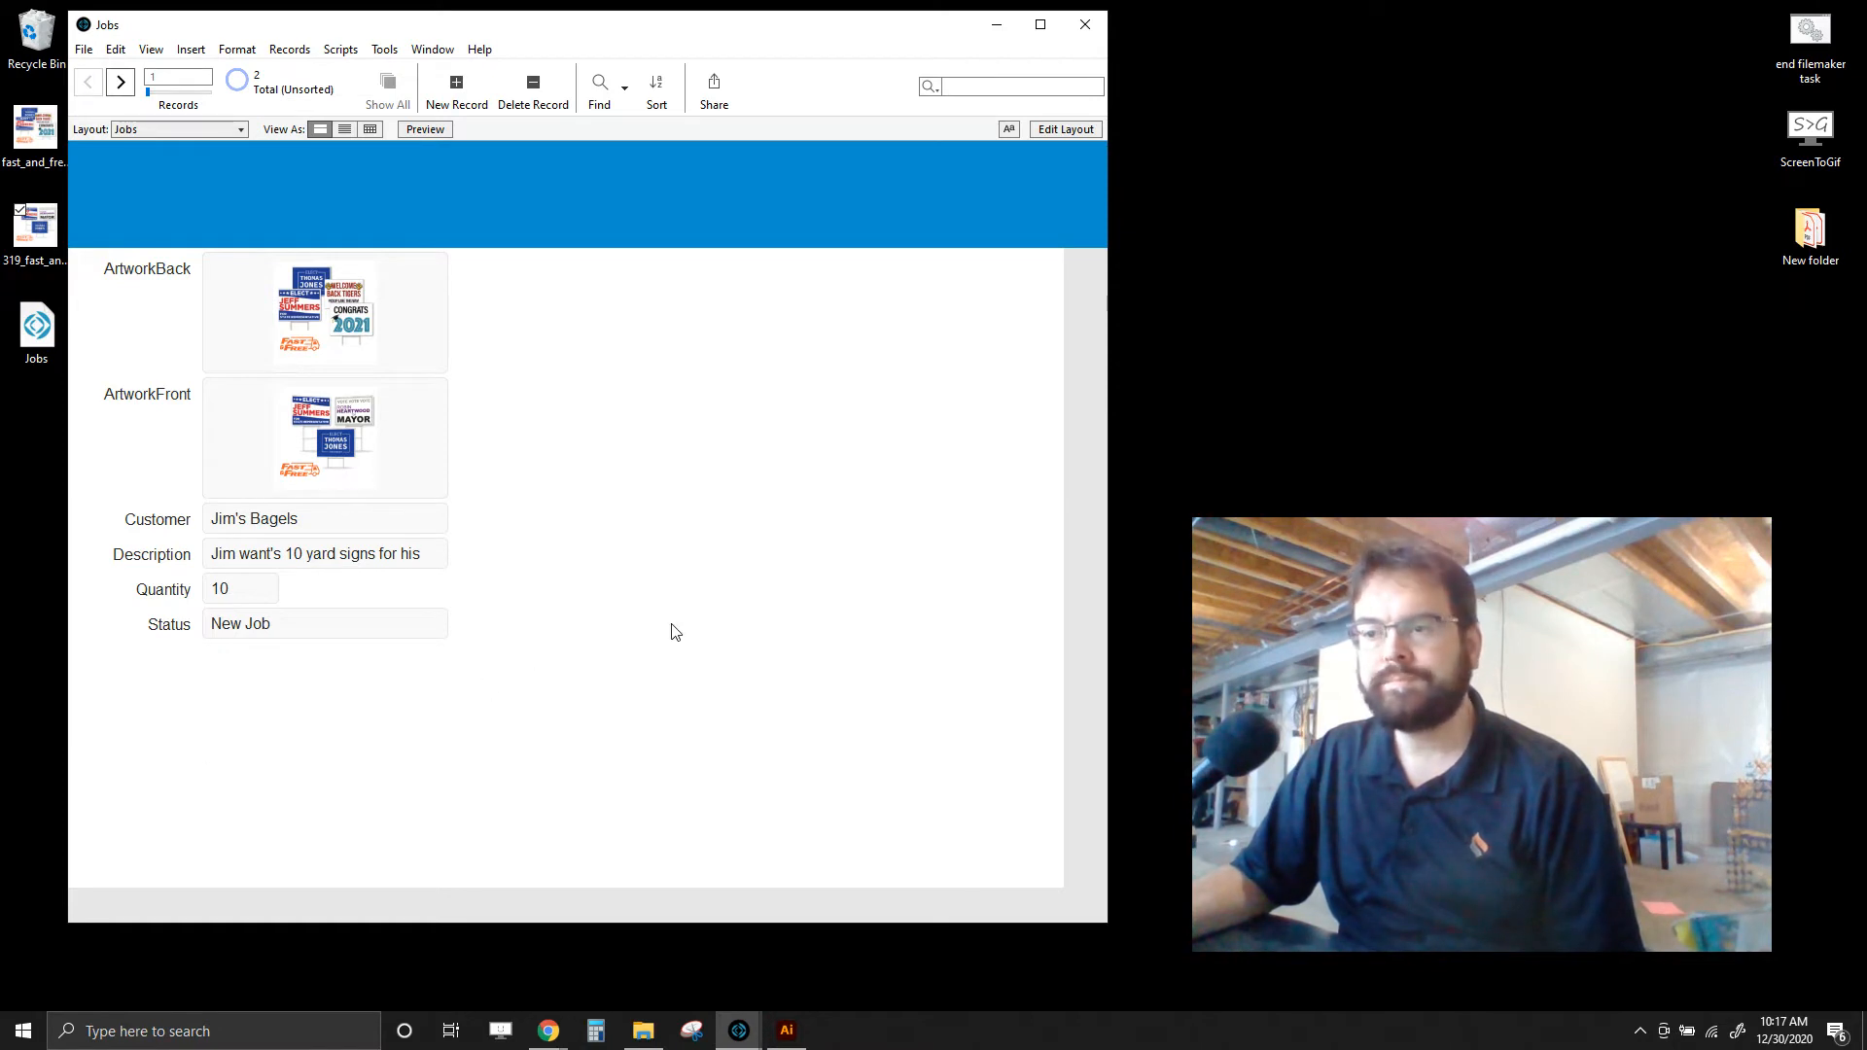
- Create a Number field named _JobNumber in the Jobs table's field definitions
drag(751, 13, 870, 6)
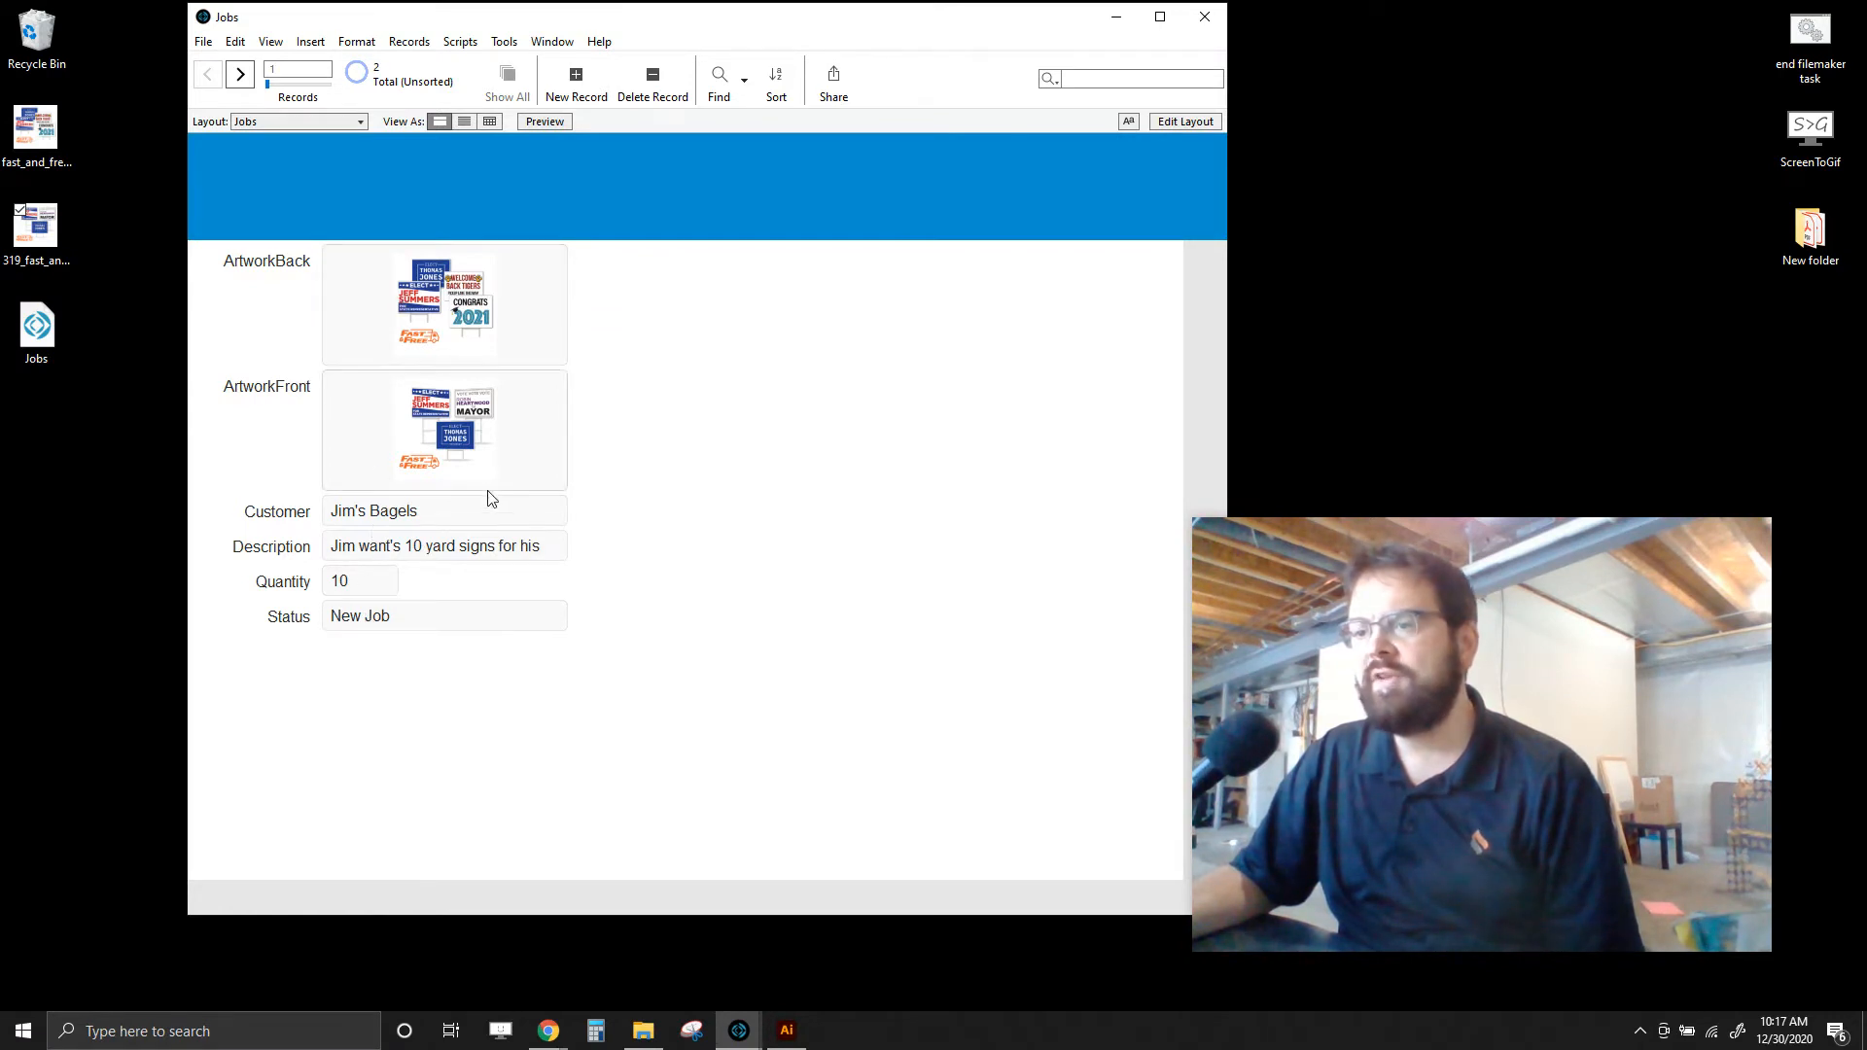
click(203, 41)
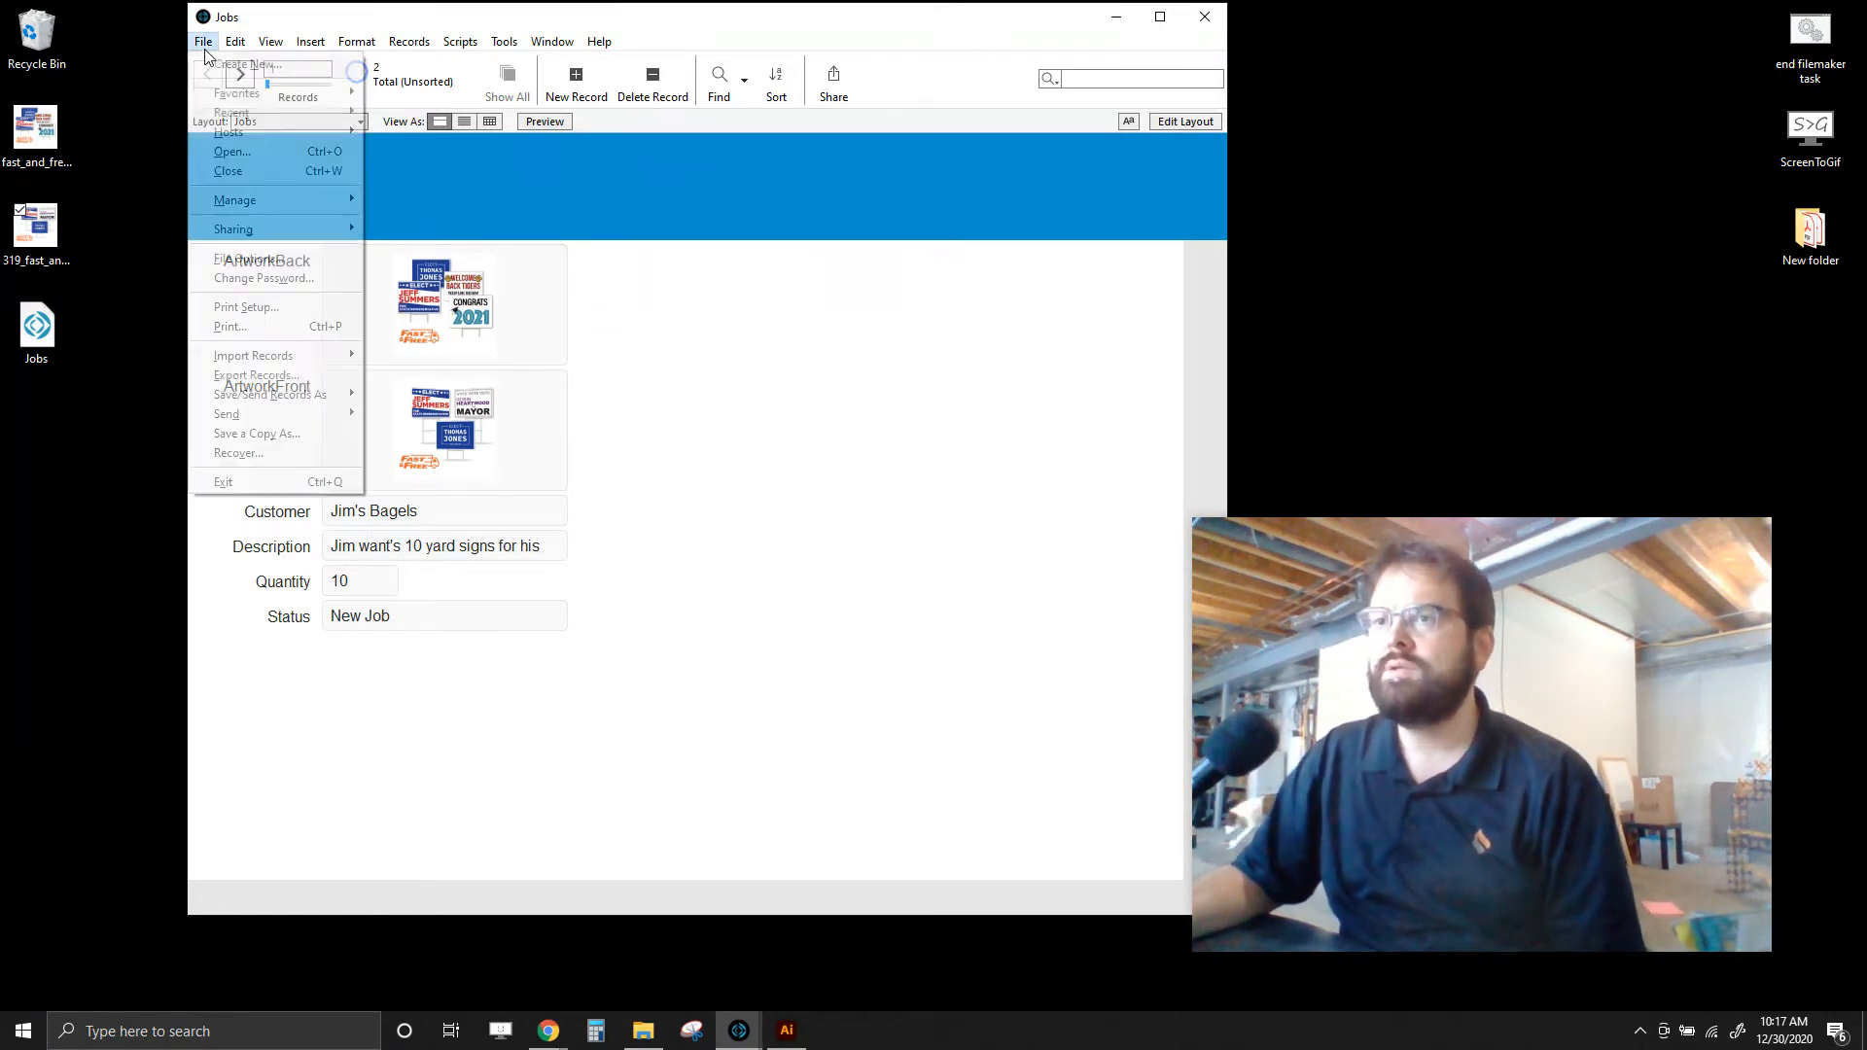
mouse_move(259, 212)
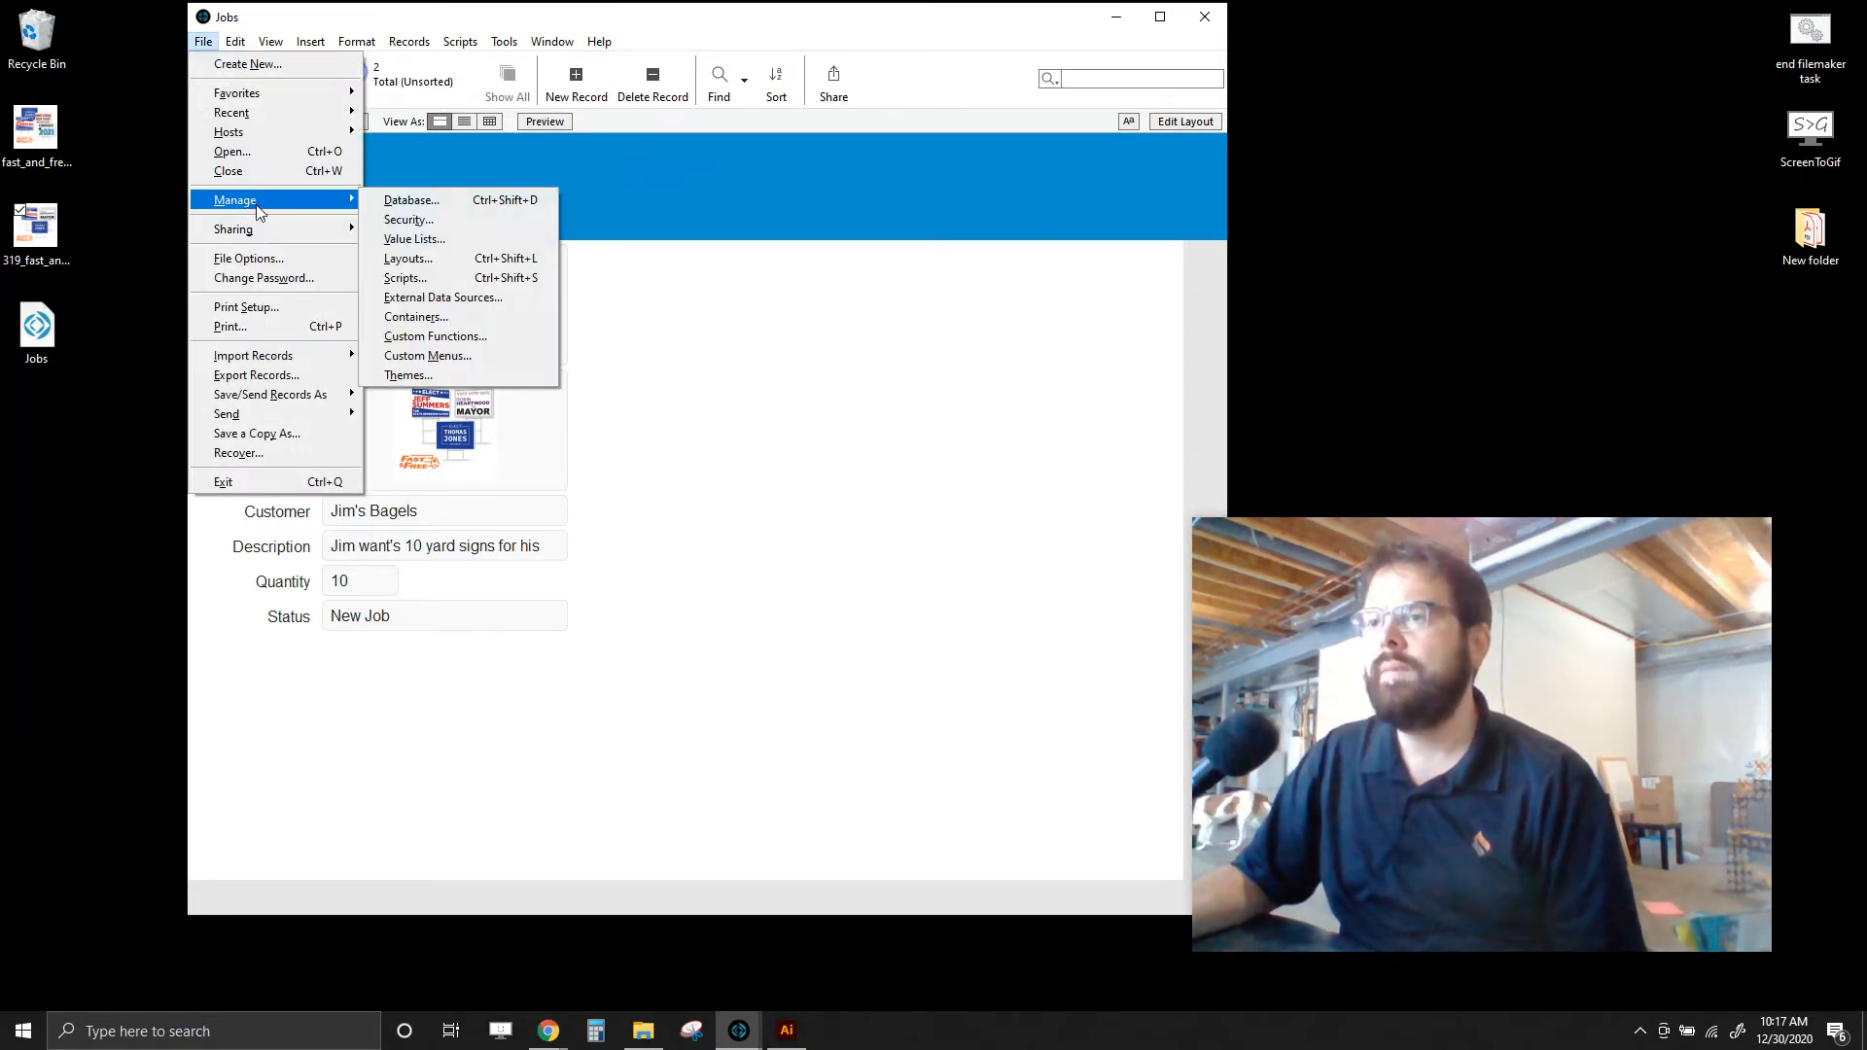
click(469, 197)
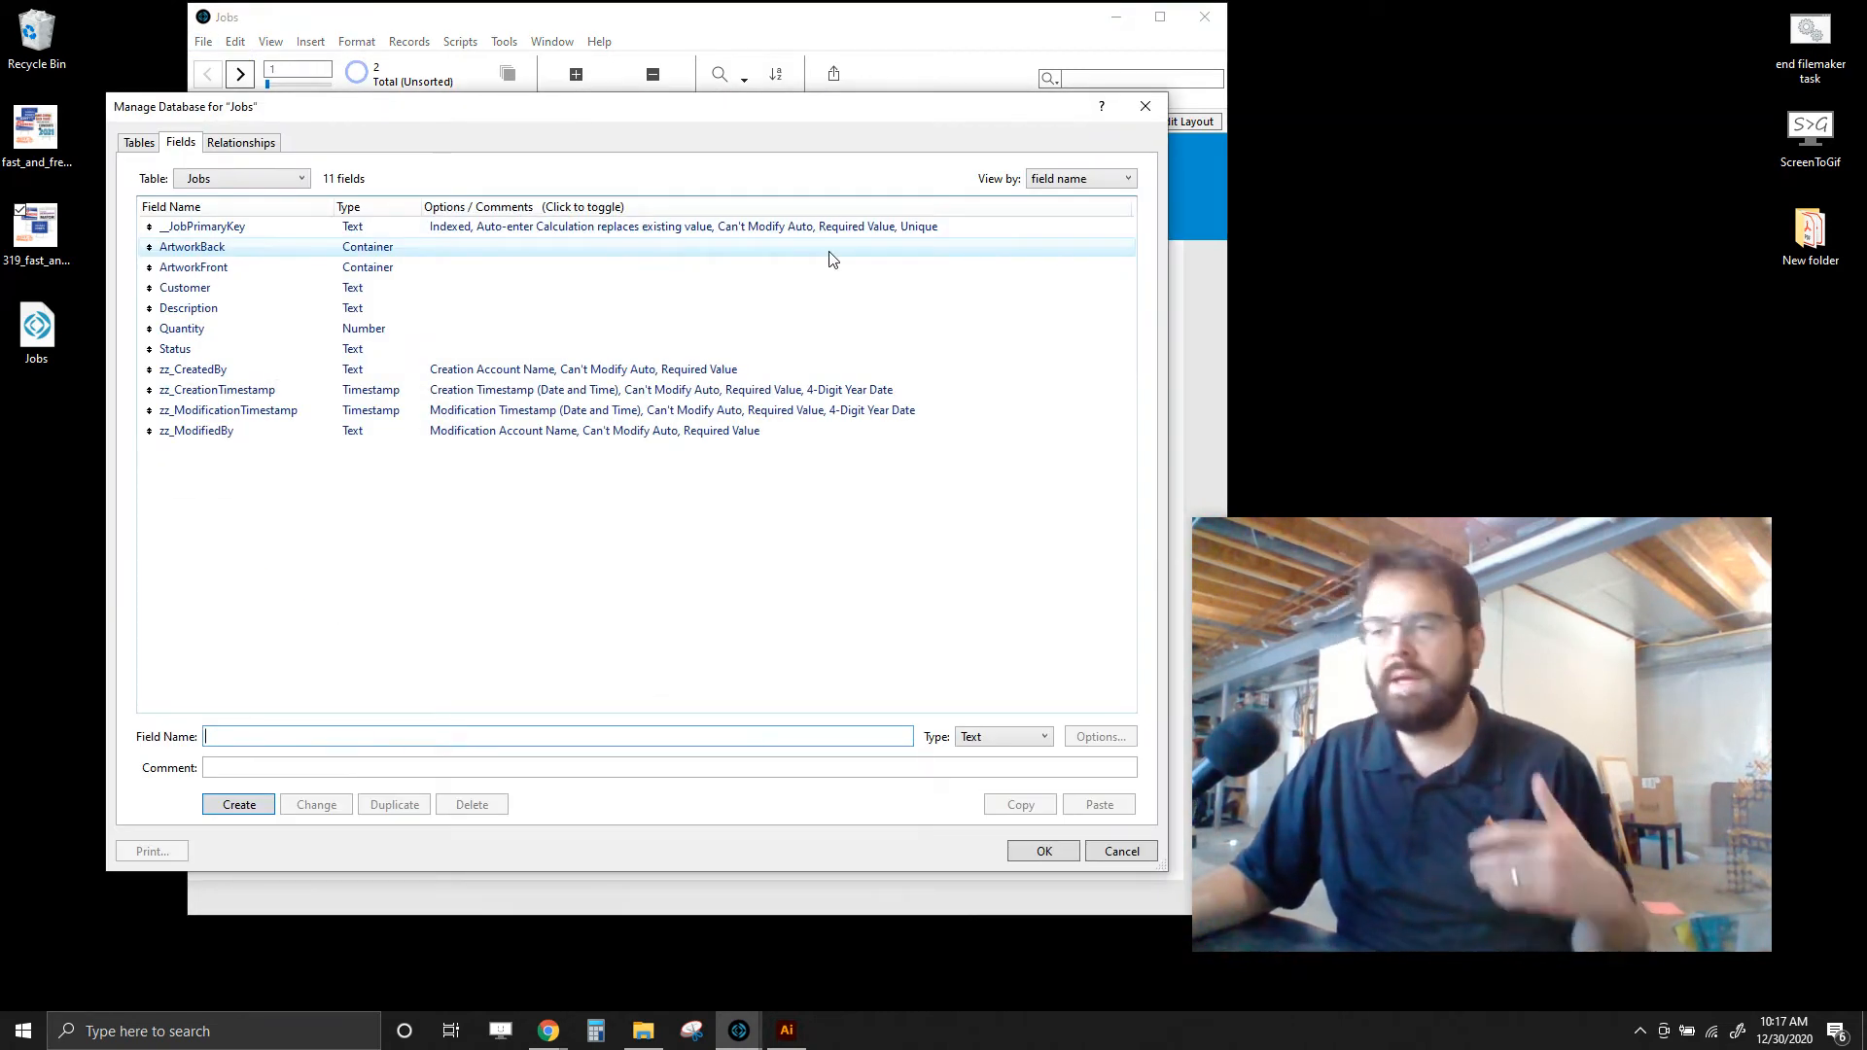
drag(809, 113, 773, 50)
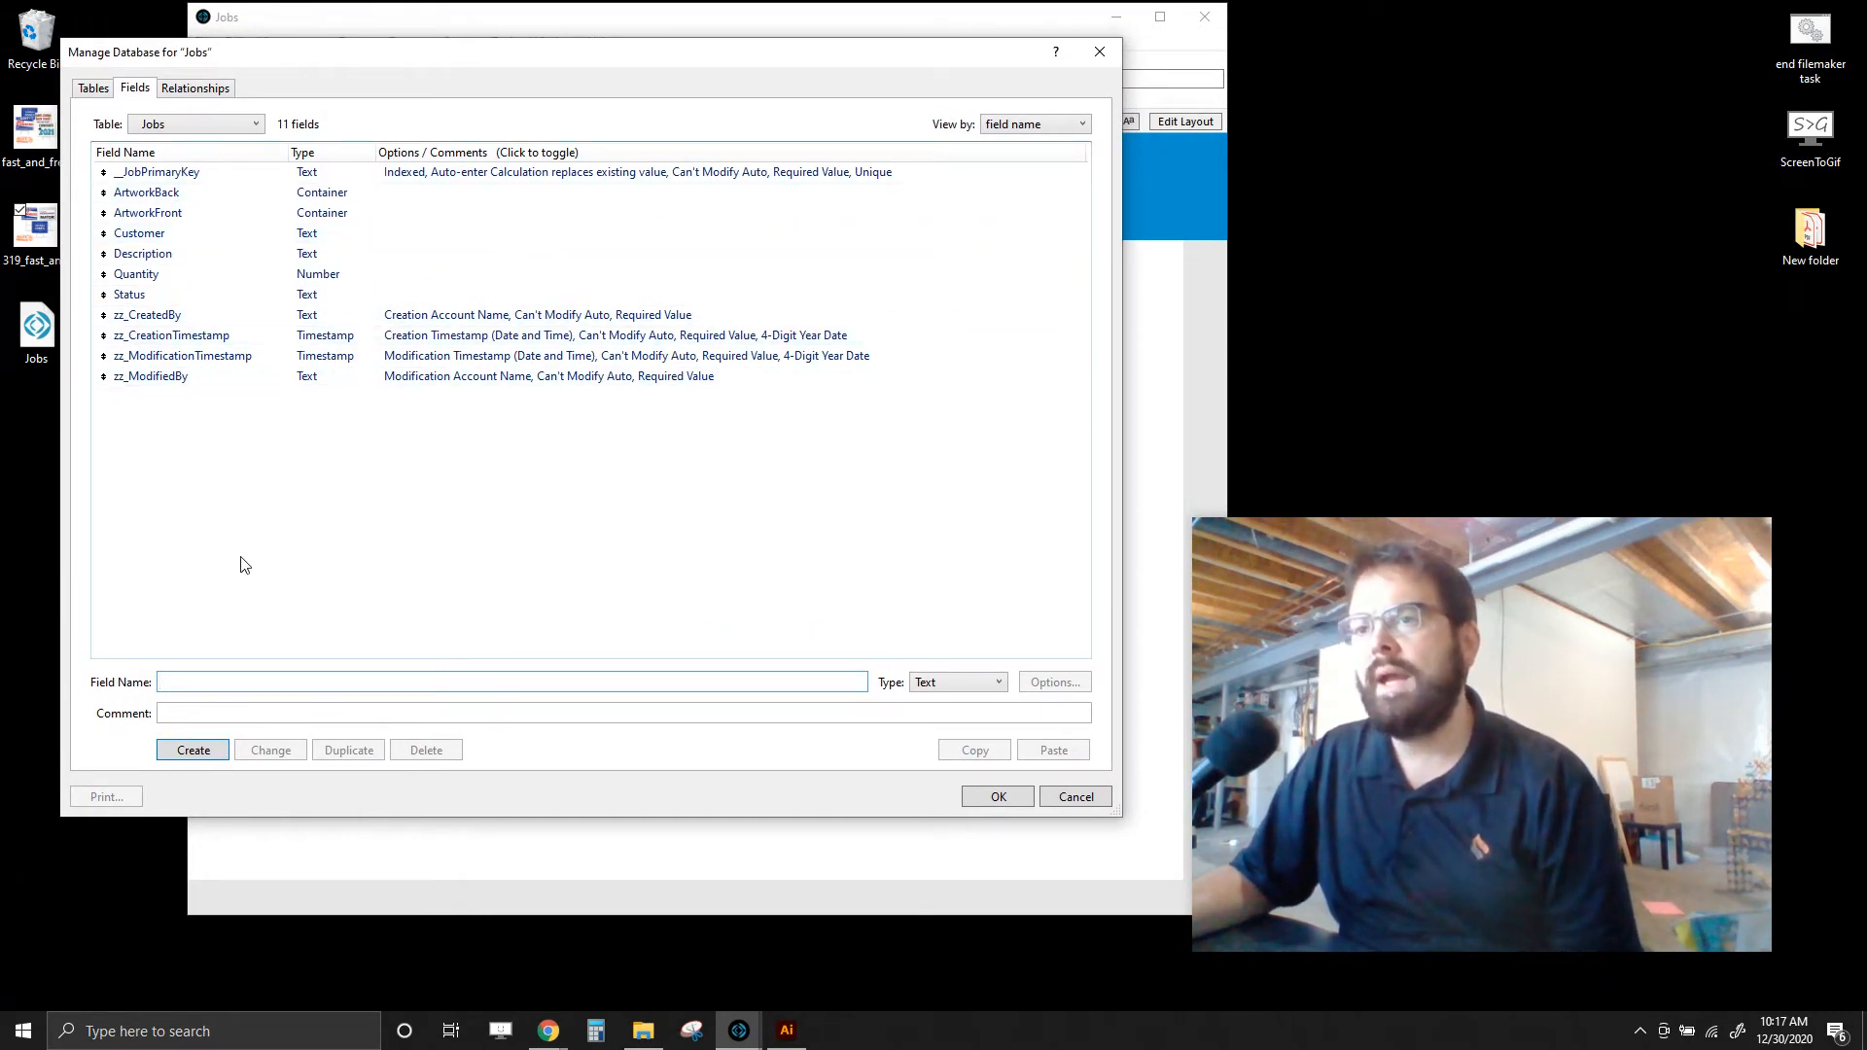
click(229, 681)
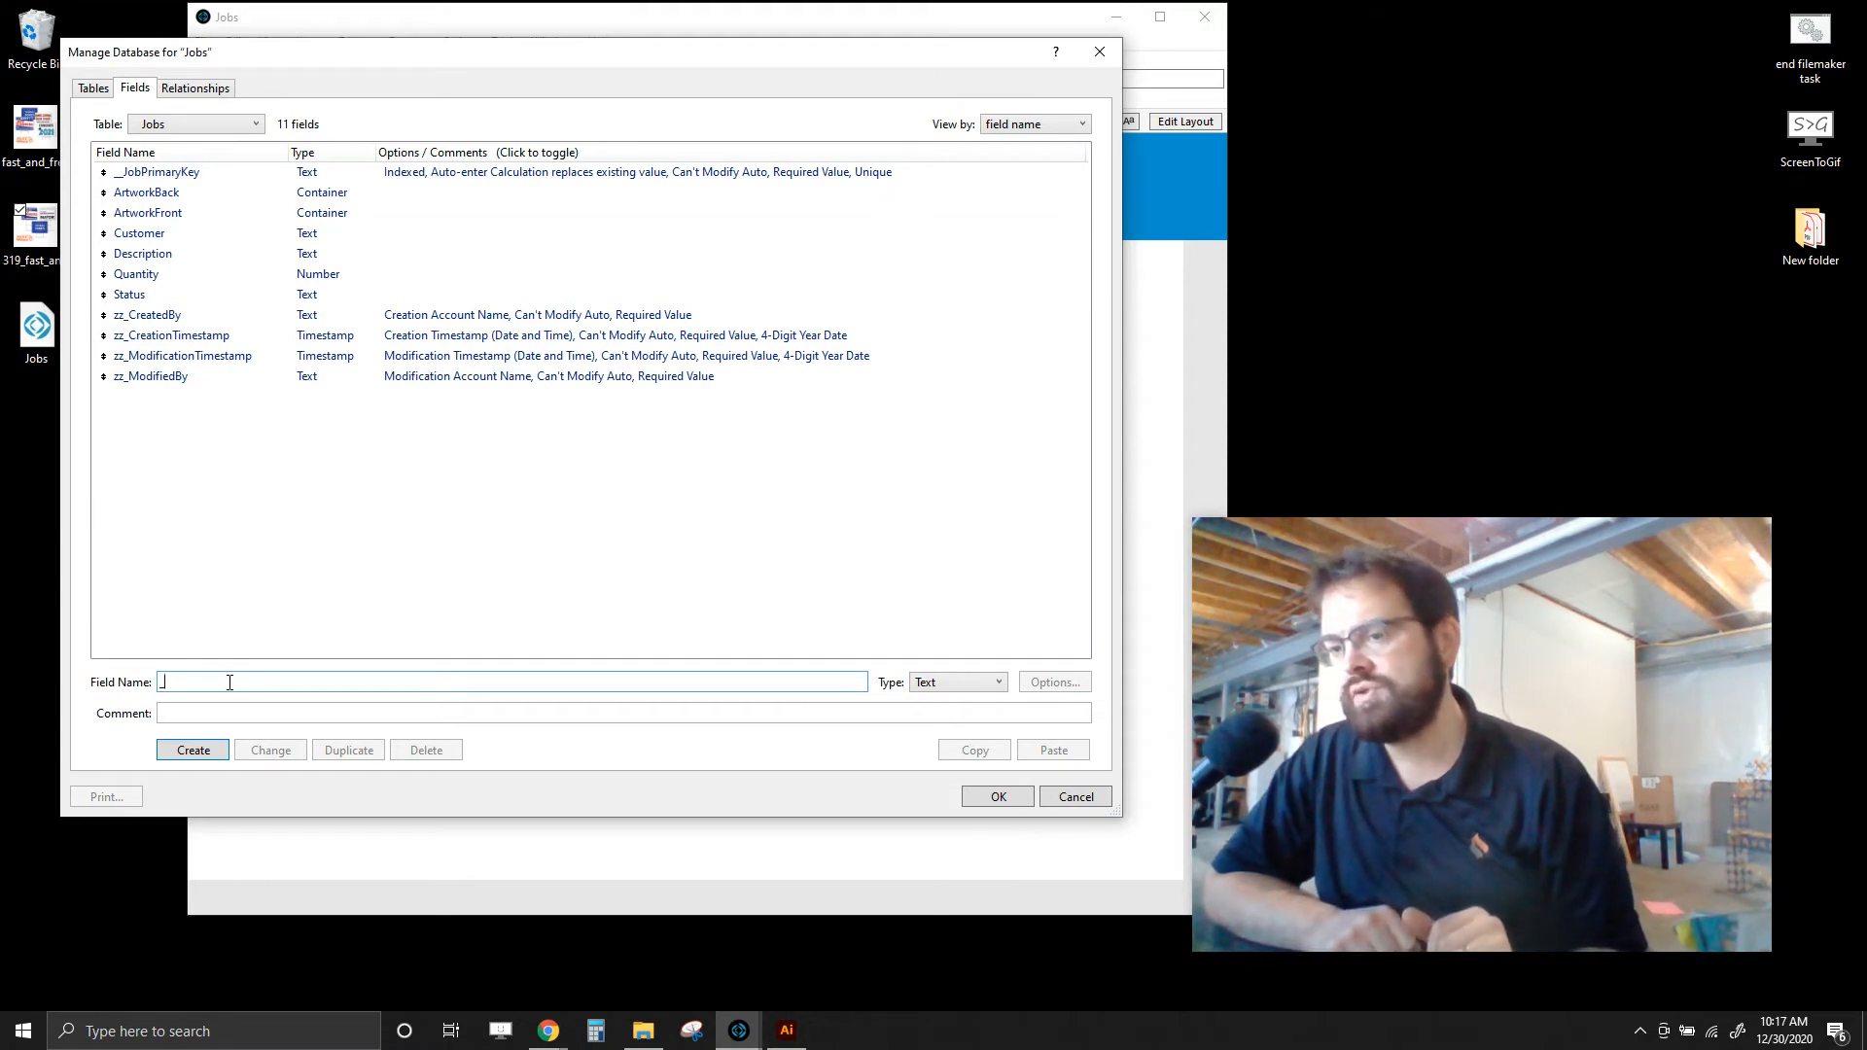
text(_JobNumber)
click(939, 681)
click(937, 719)
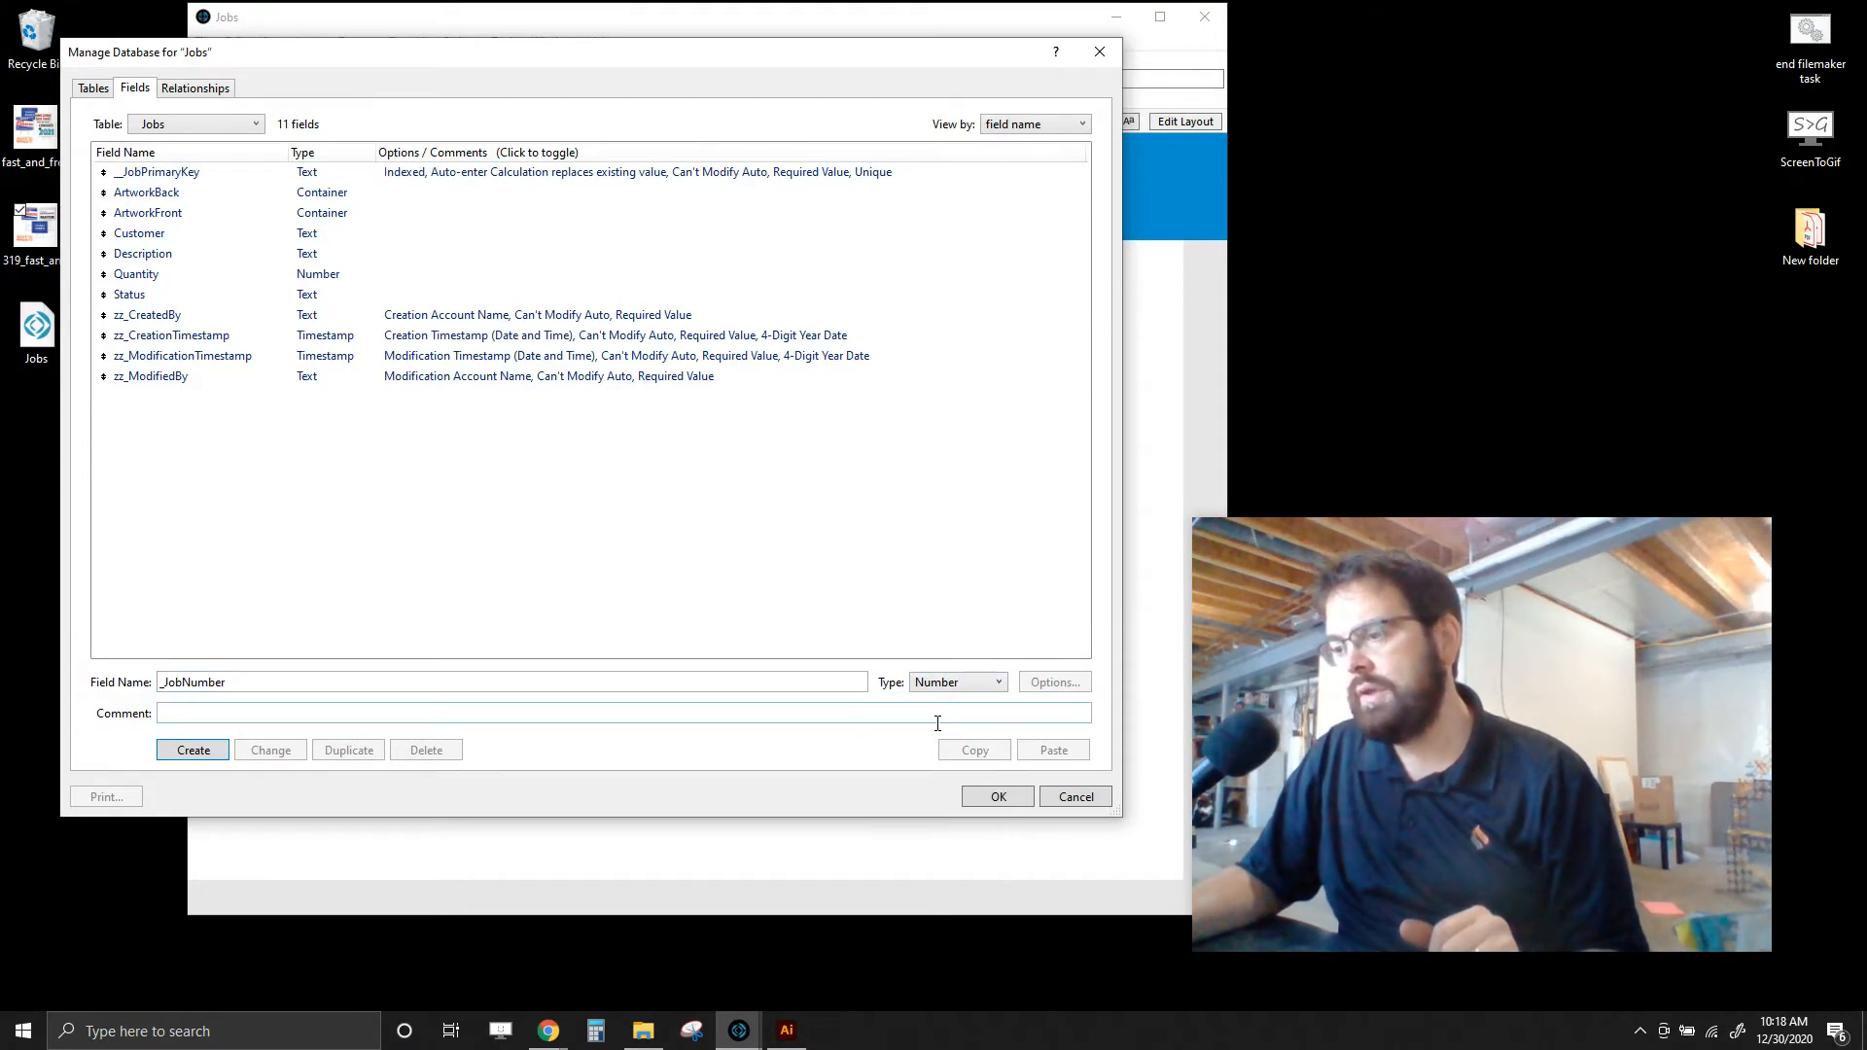
click(187, 755)
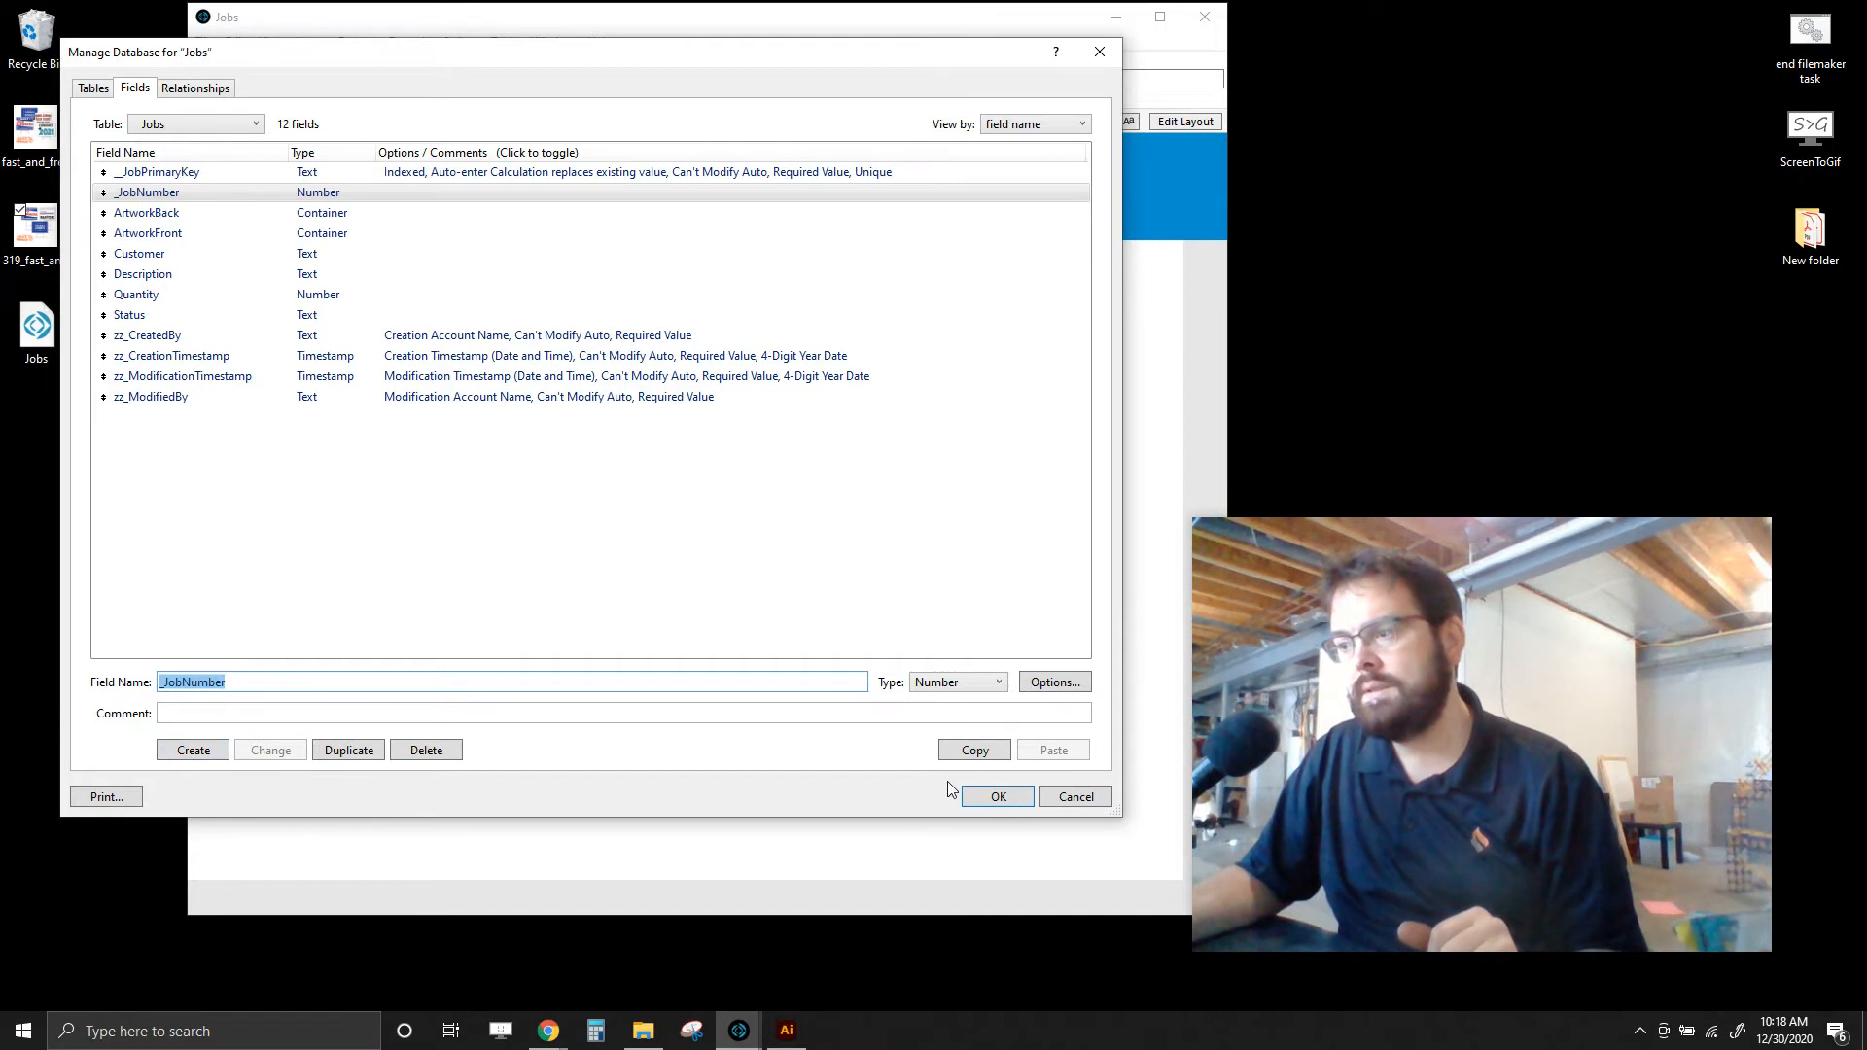
- Make _JobNumber auto-enter a serial number on creation, with next value 1001 and increment 1, and save the field definitions
click(1054, 681)
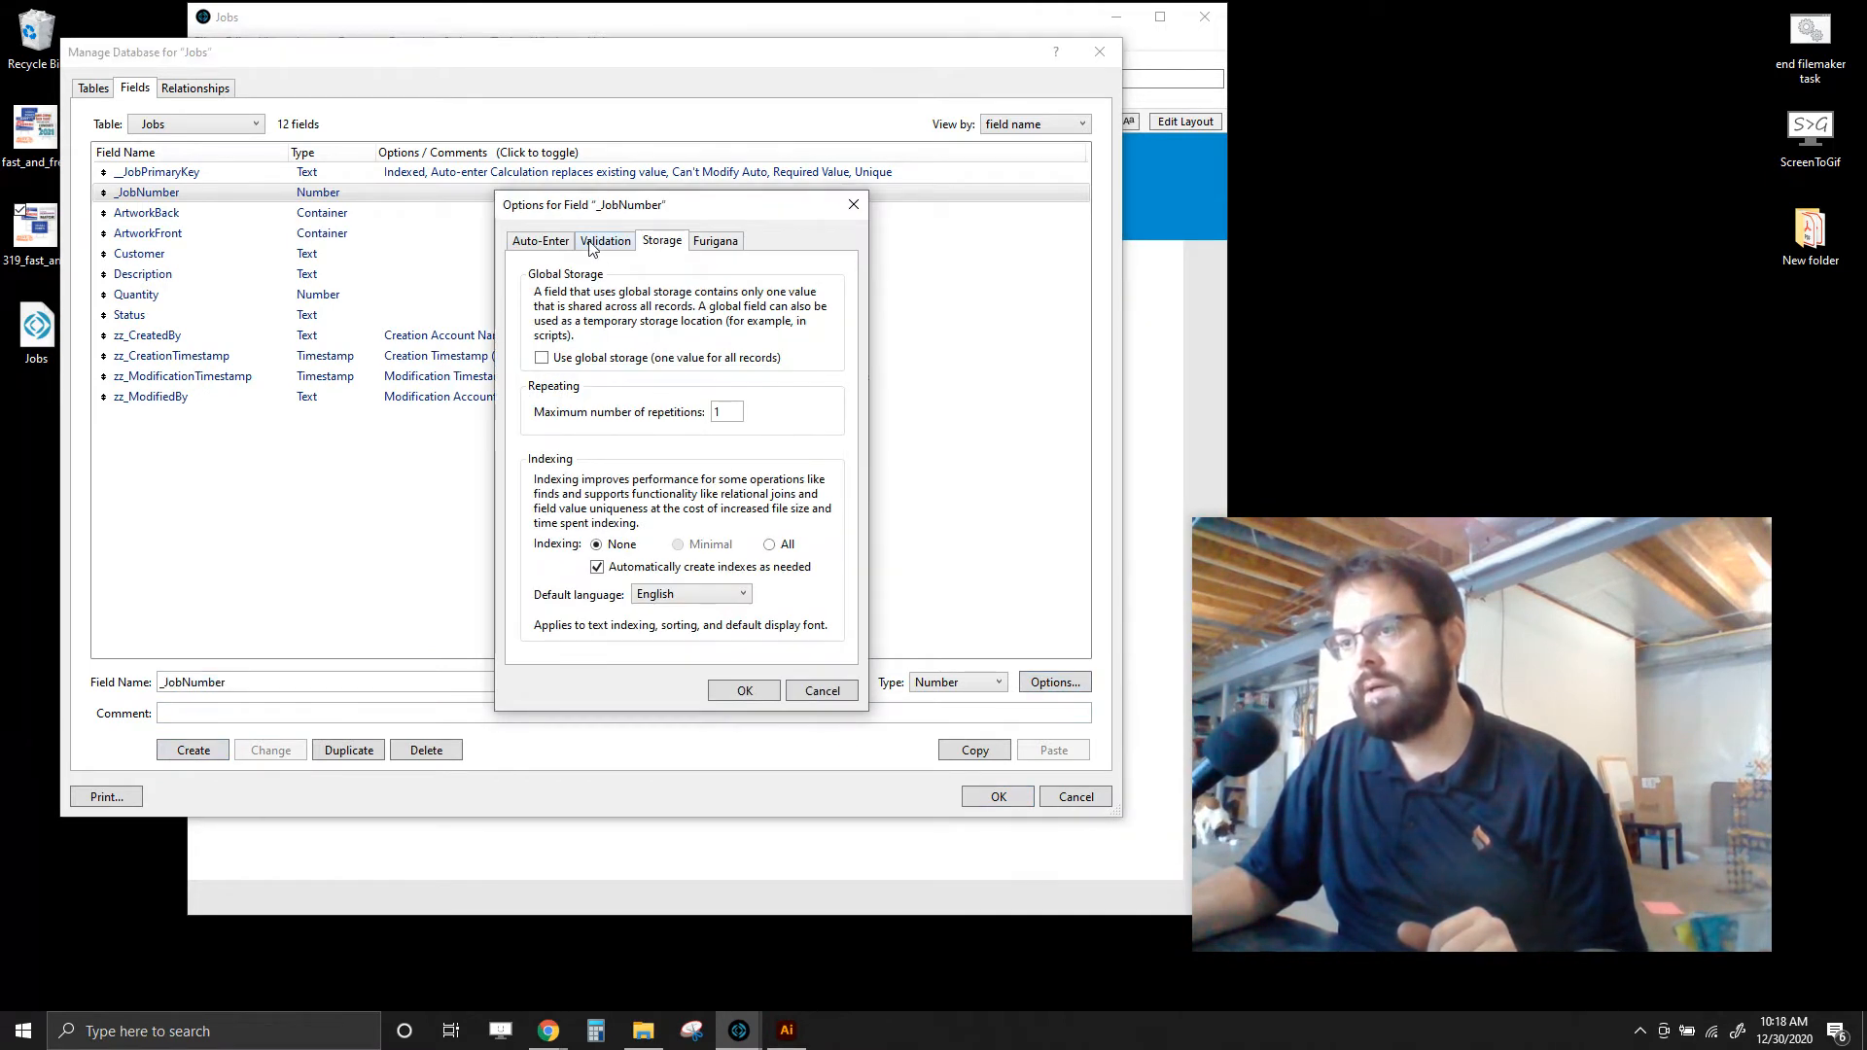
click(548, 242)
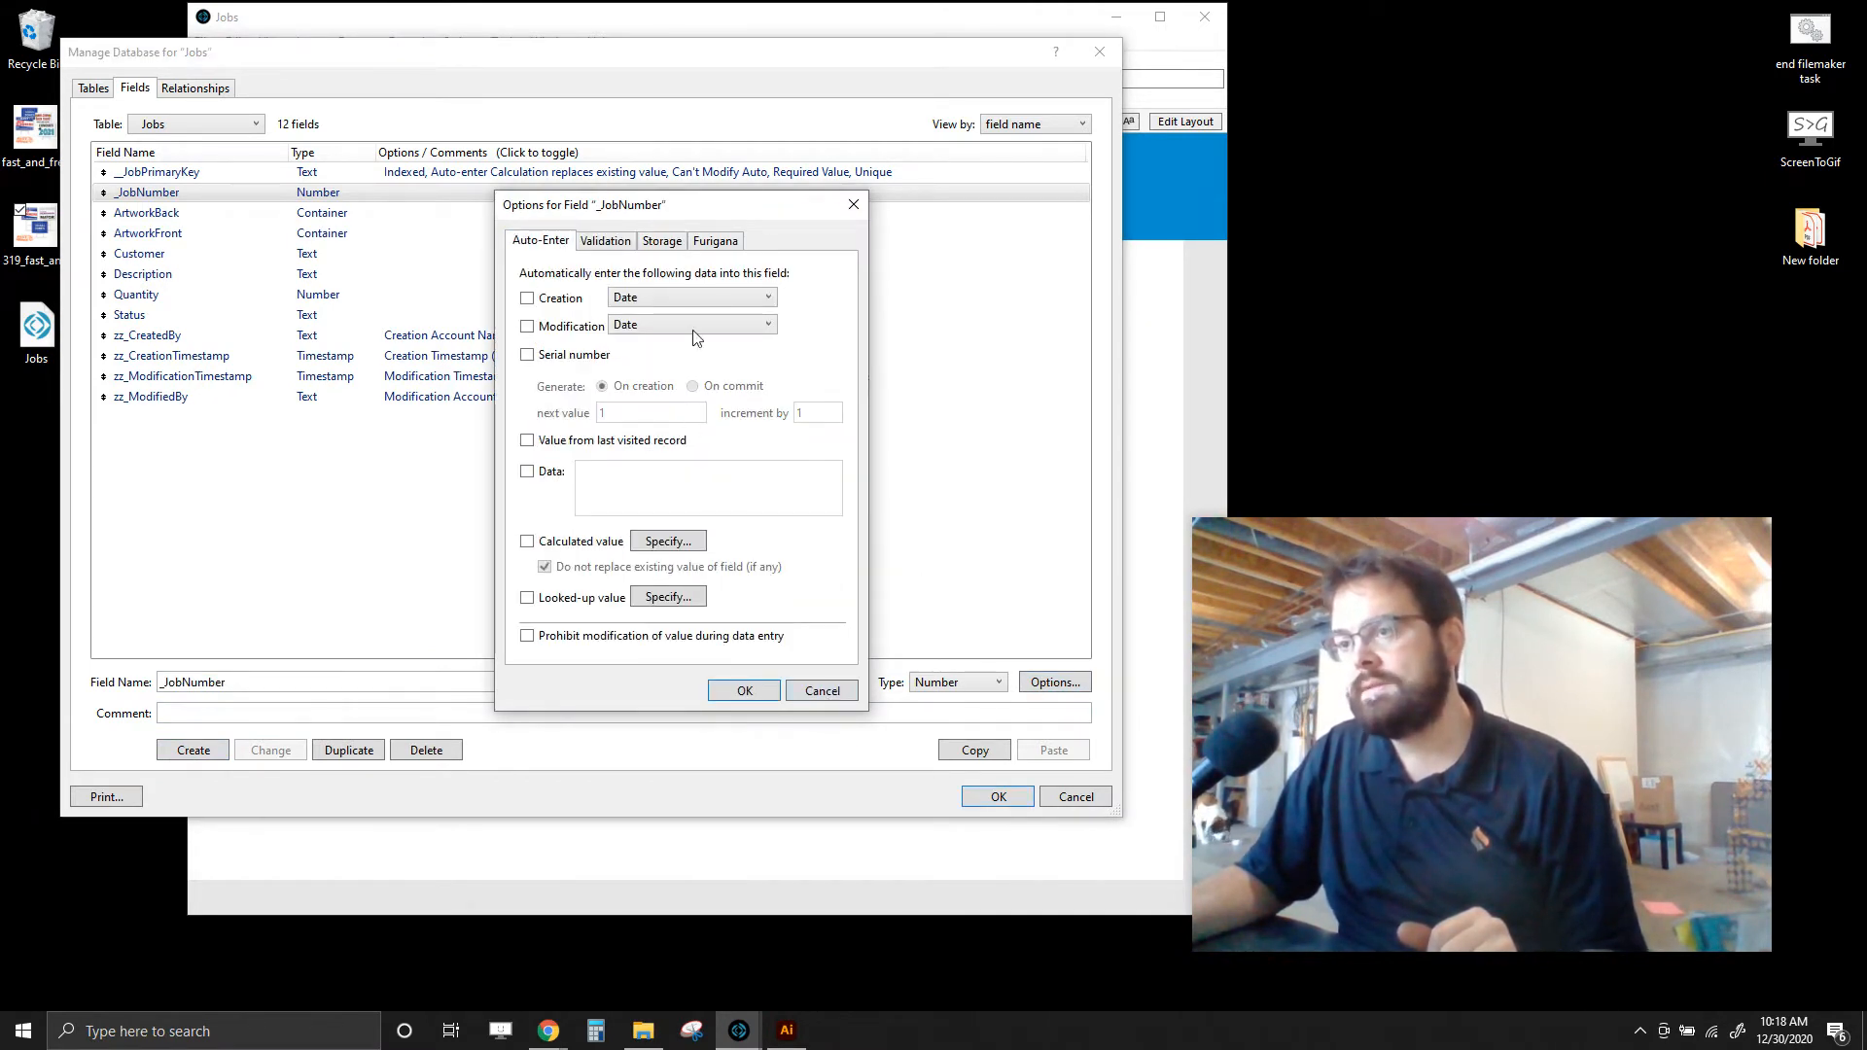
click(576, 356)
text(1001)
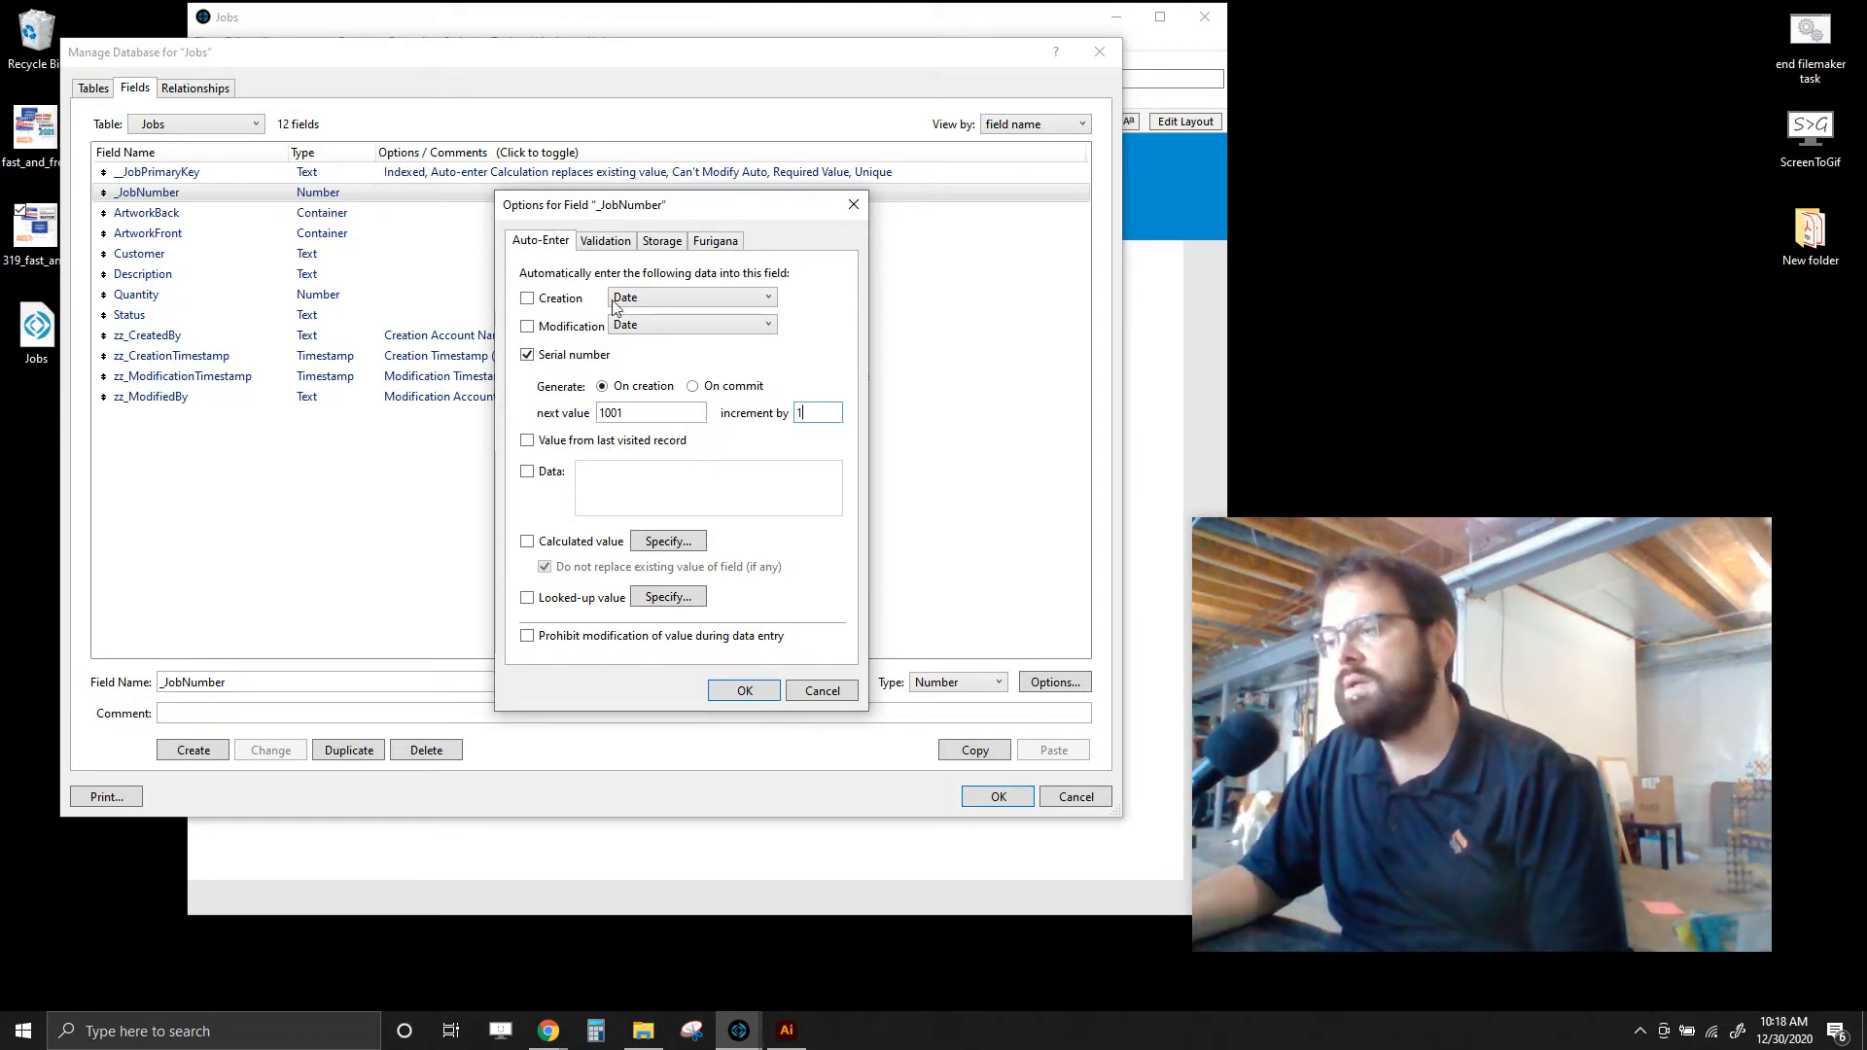
click(742, 692)
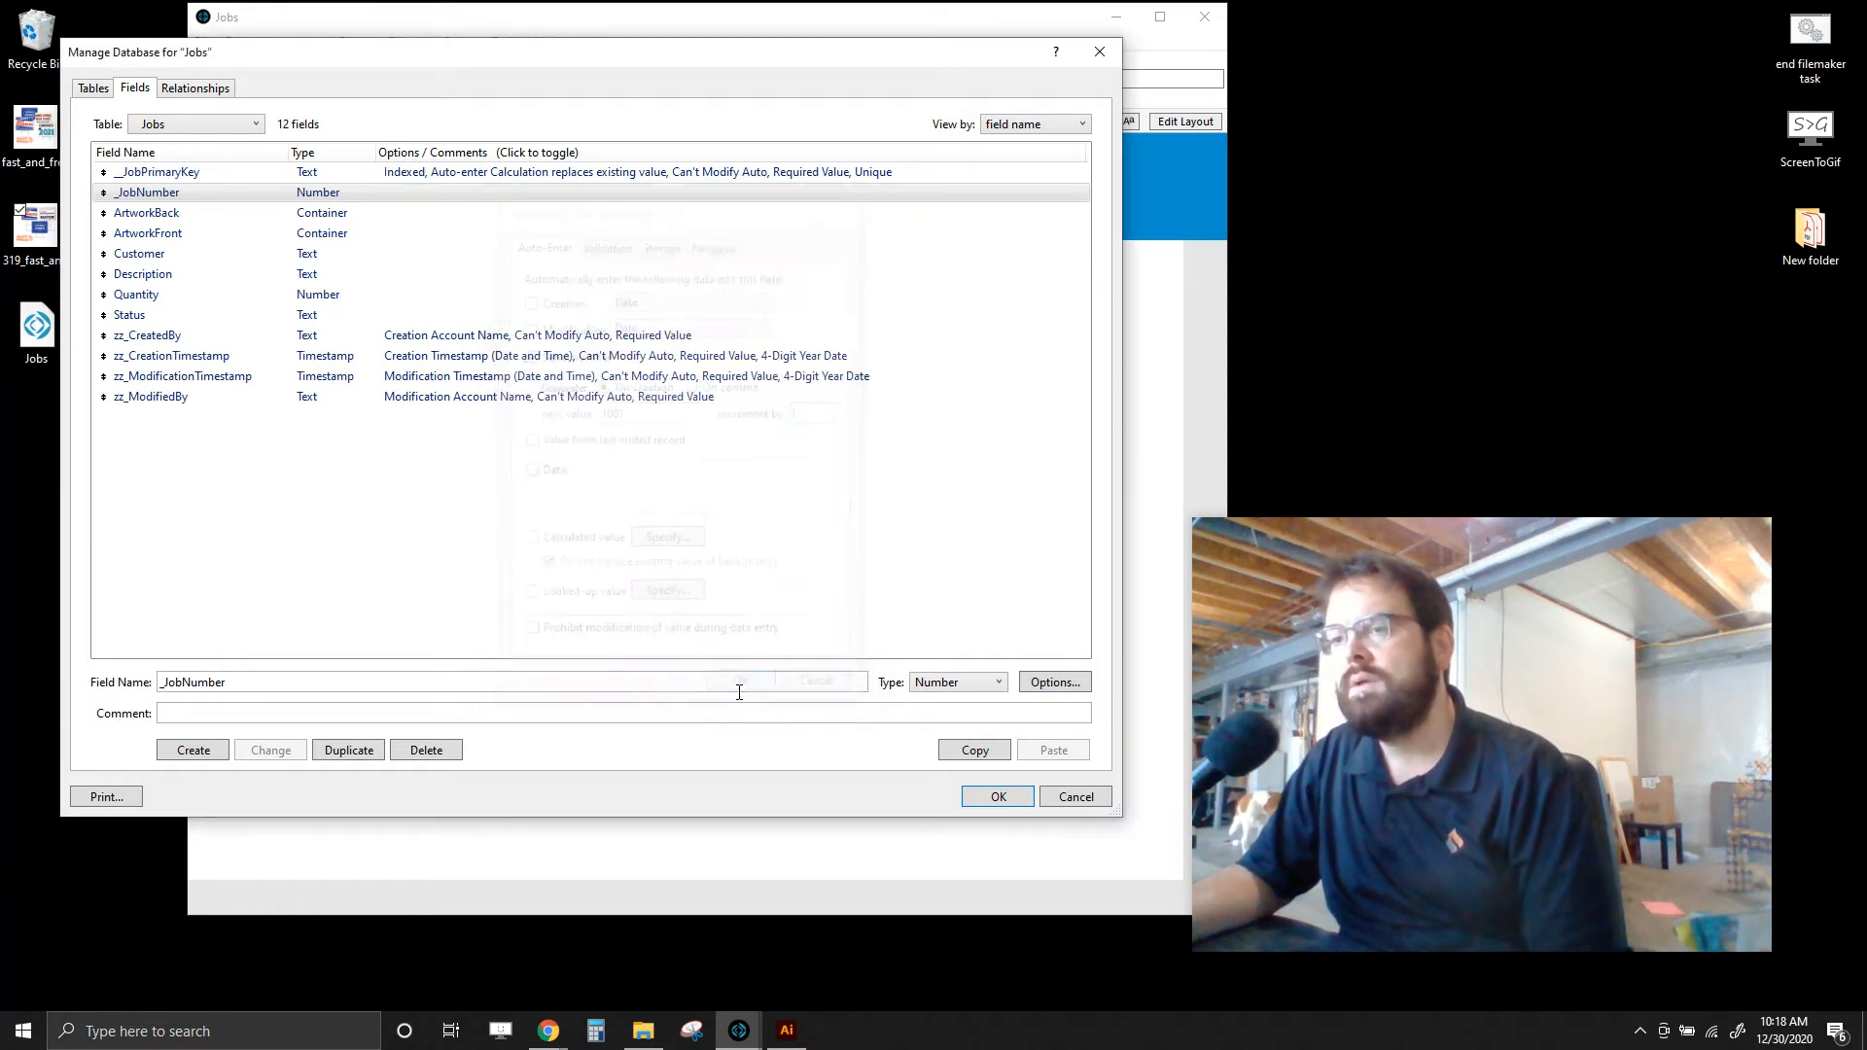
click(998, 797)
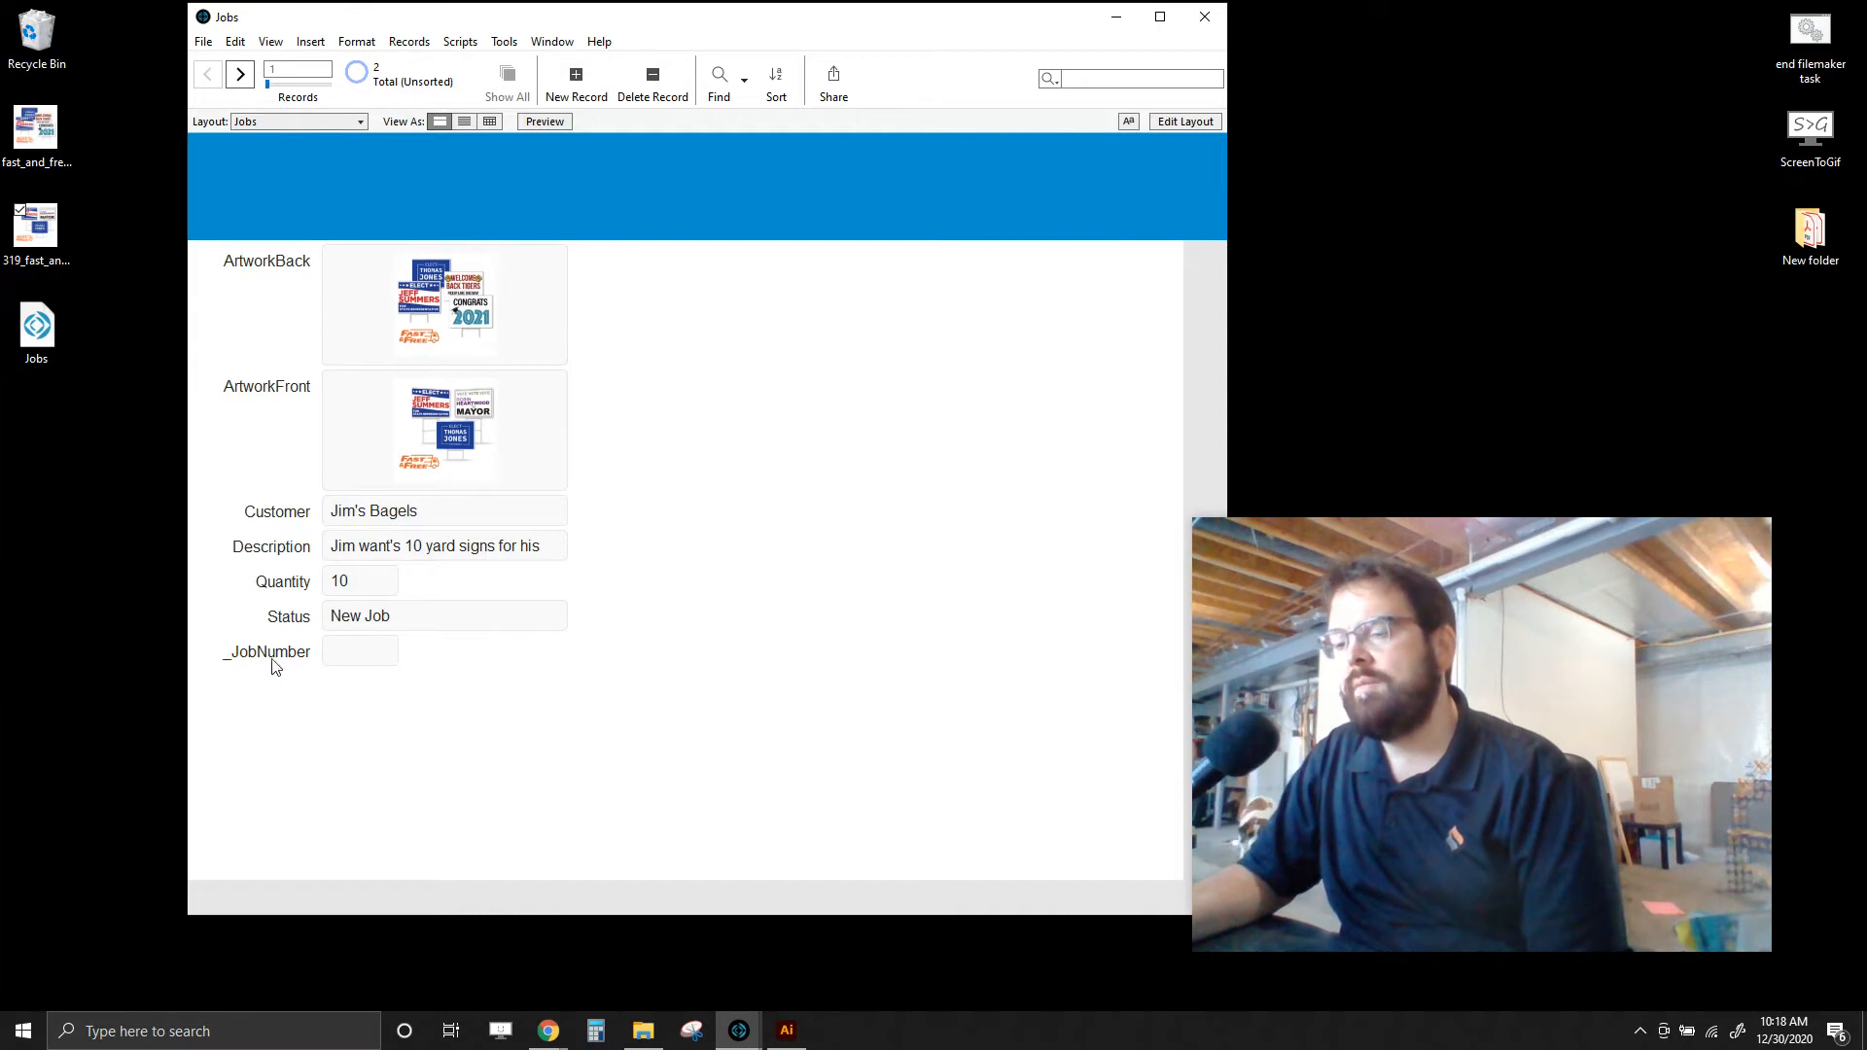
- Enter job number 1000 on the first record and 999 on the second
click(829, 383)
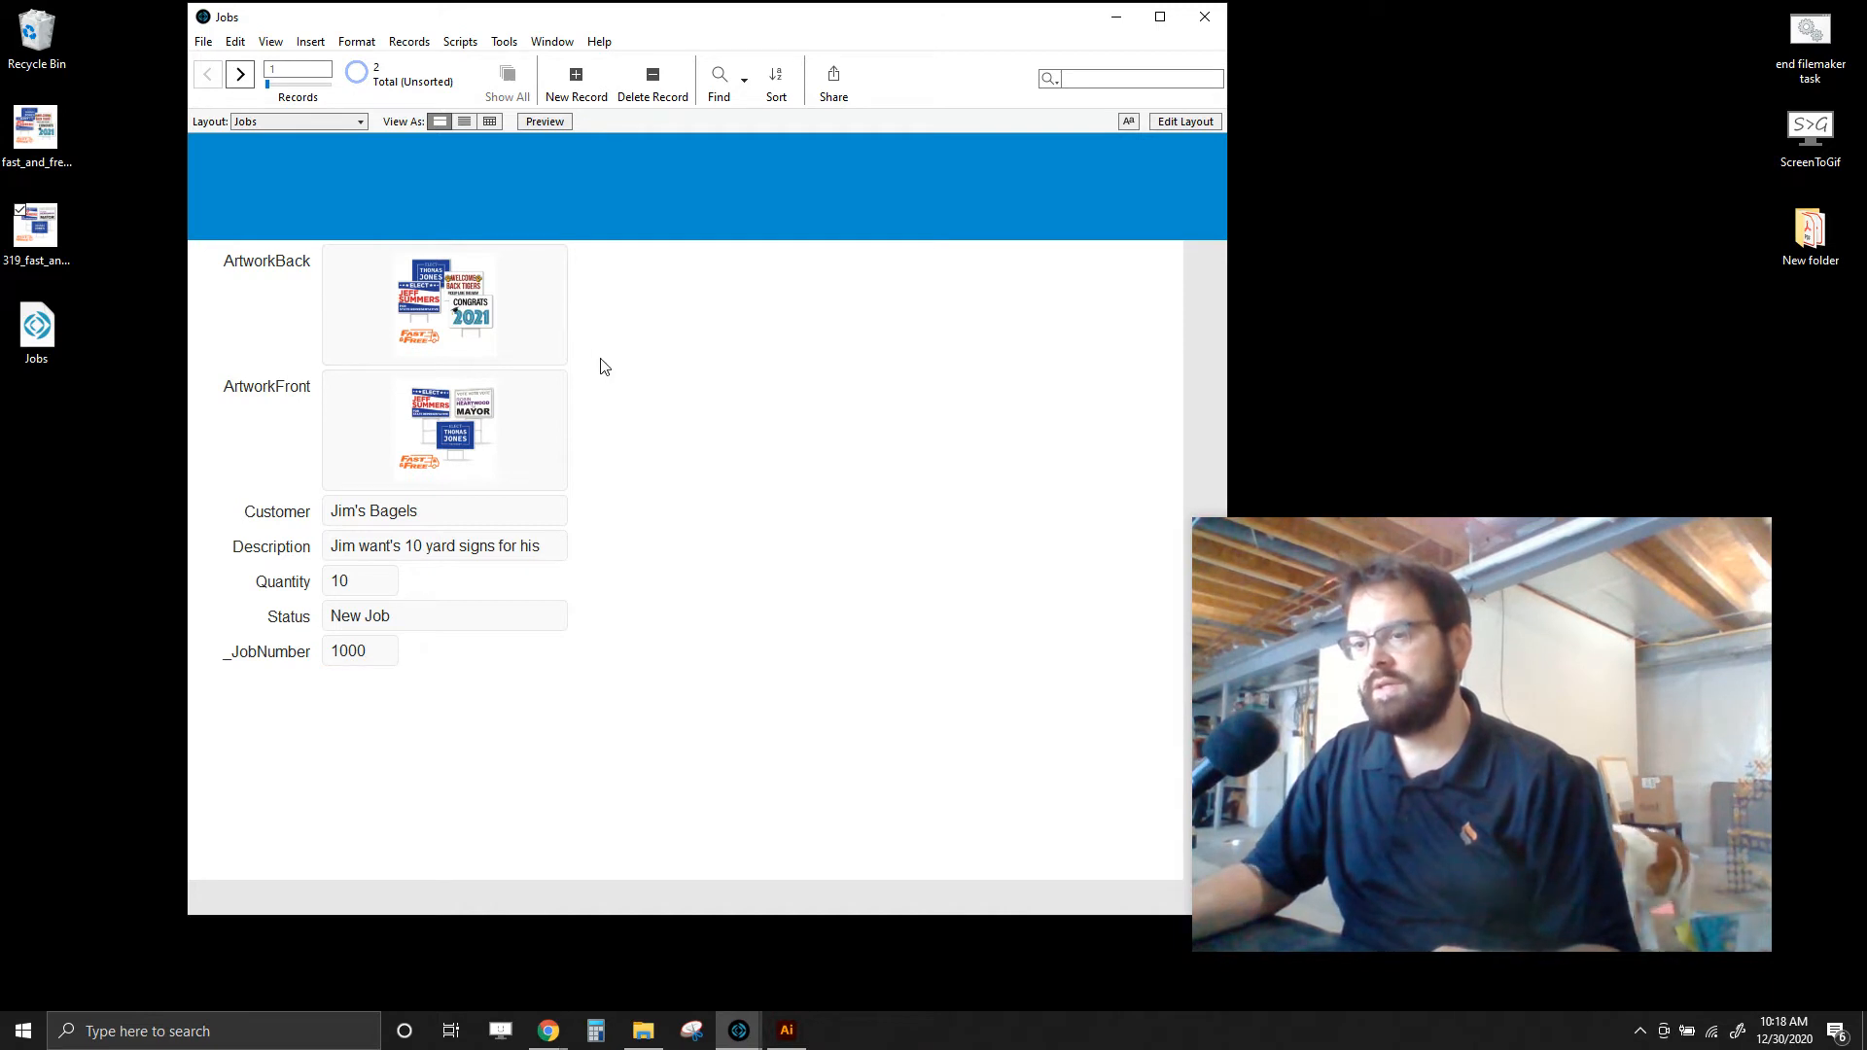
click(243, 86)
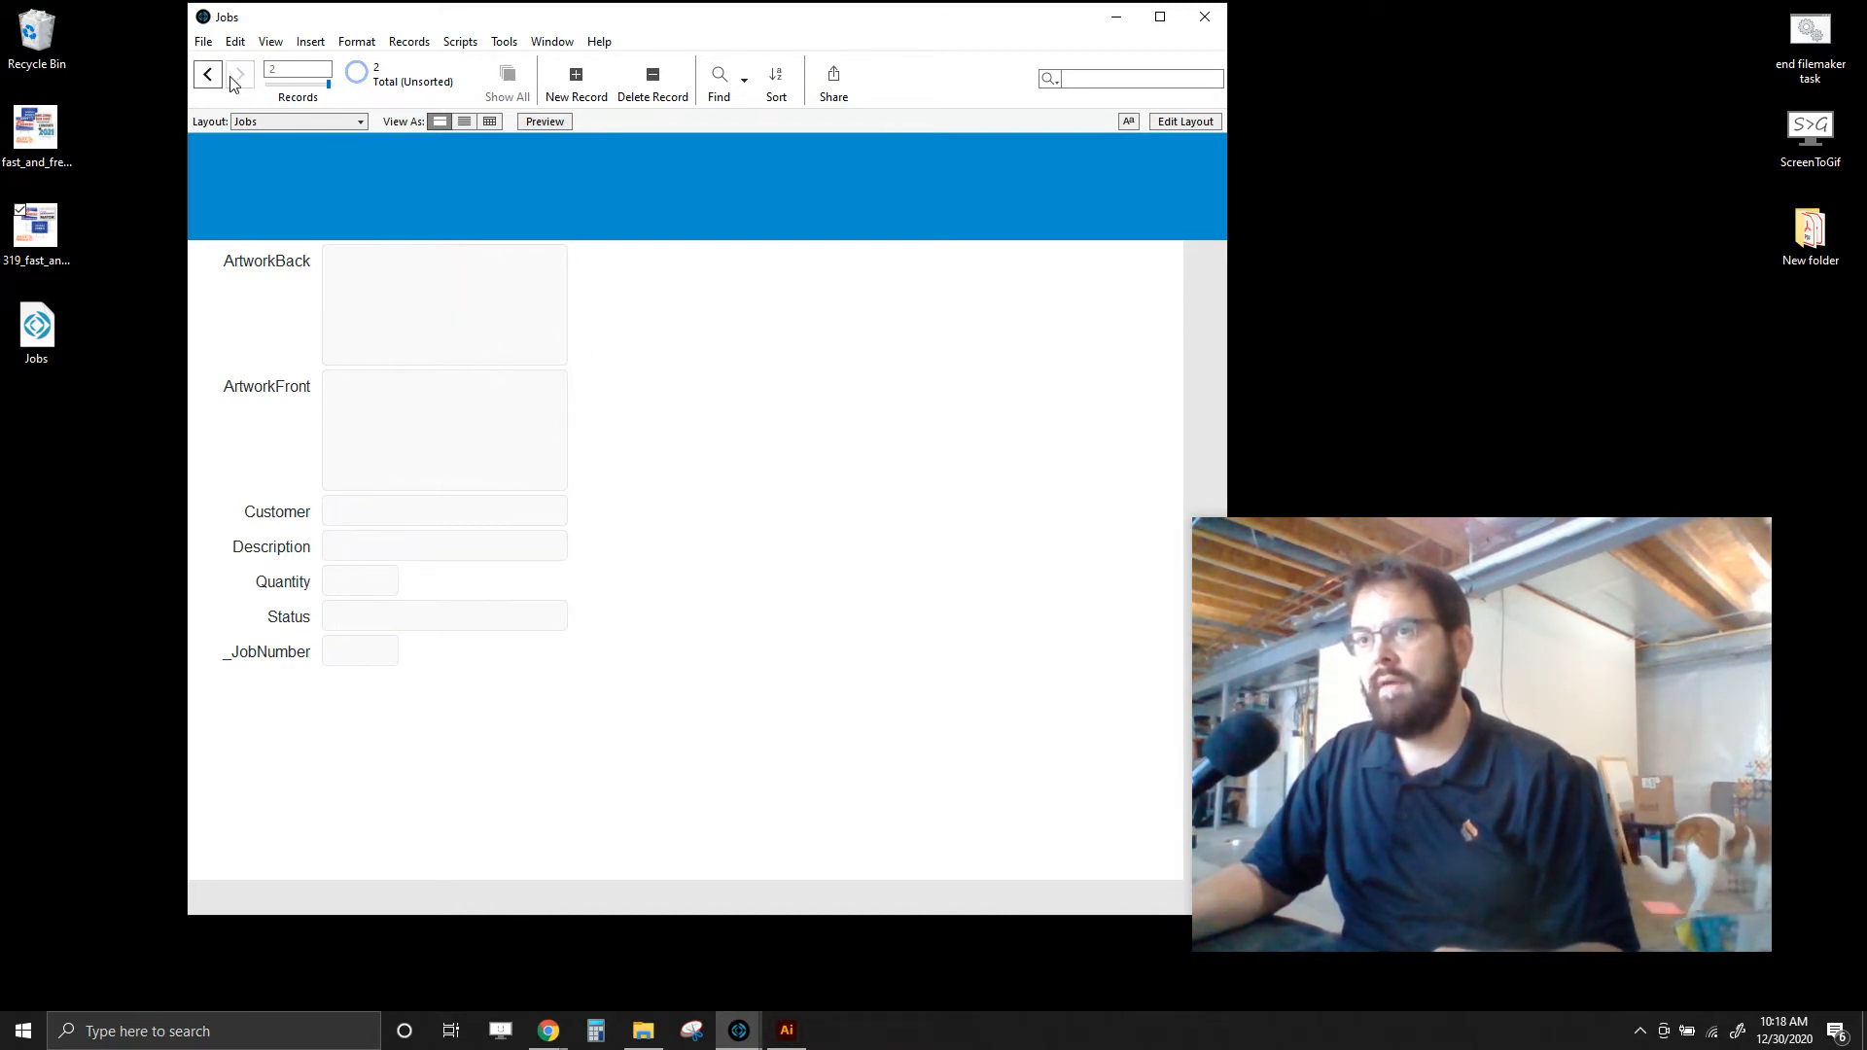
click(387, 653)
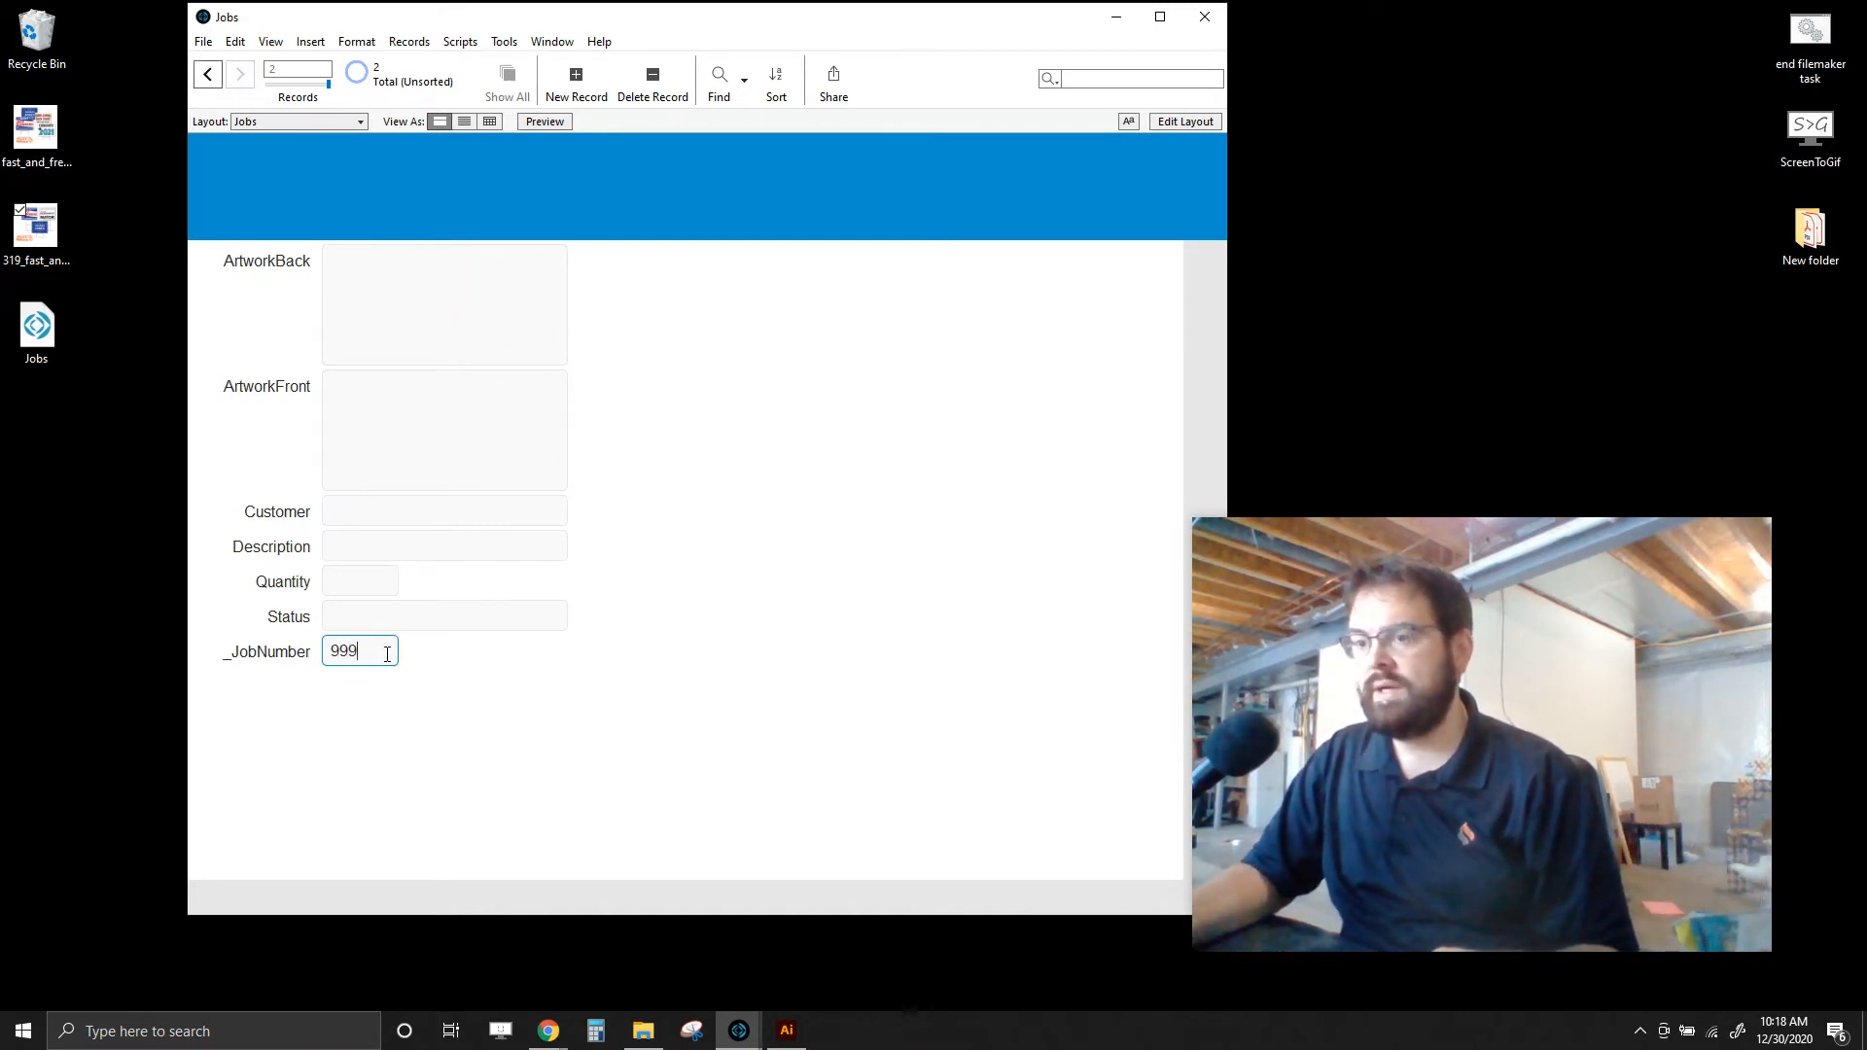
click(210, 74)
click(241, 76)
- Add four more blank job records to test the automatic job numbering
click(600, 97)
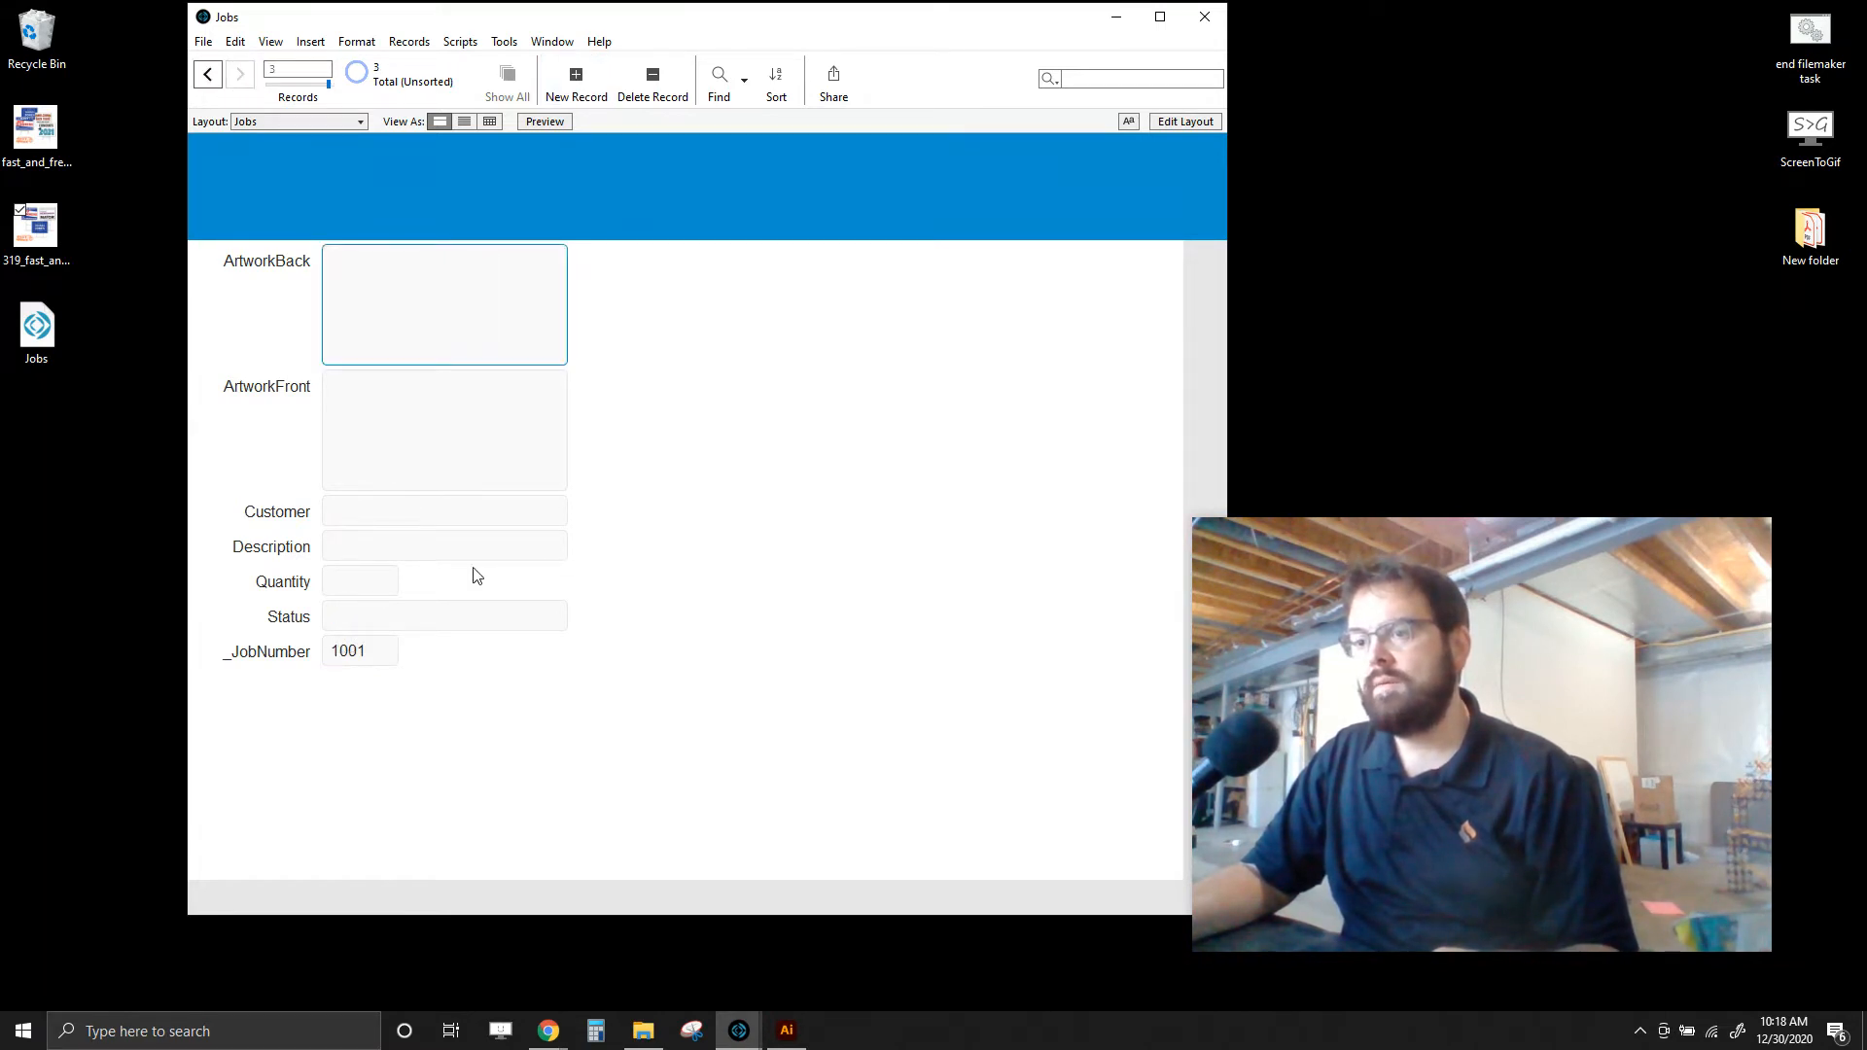
click(576, 89)
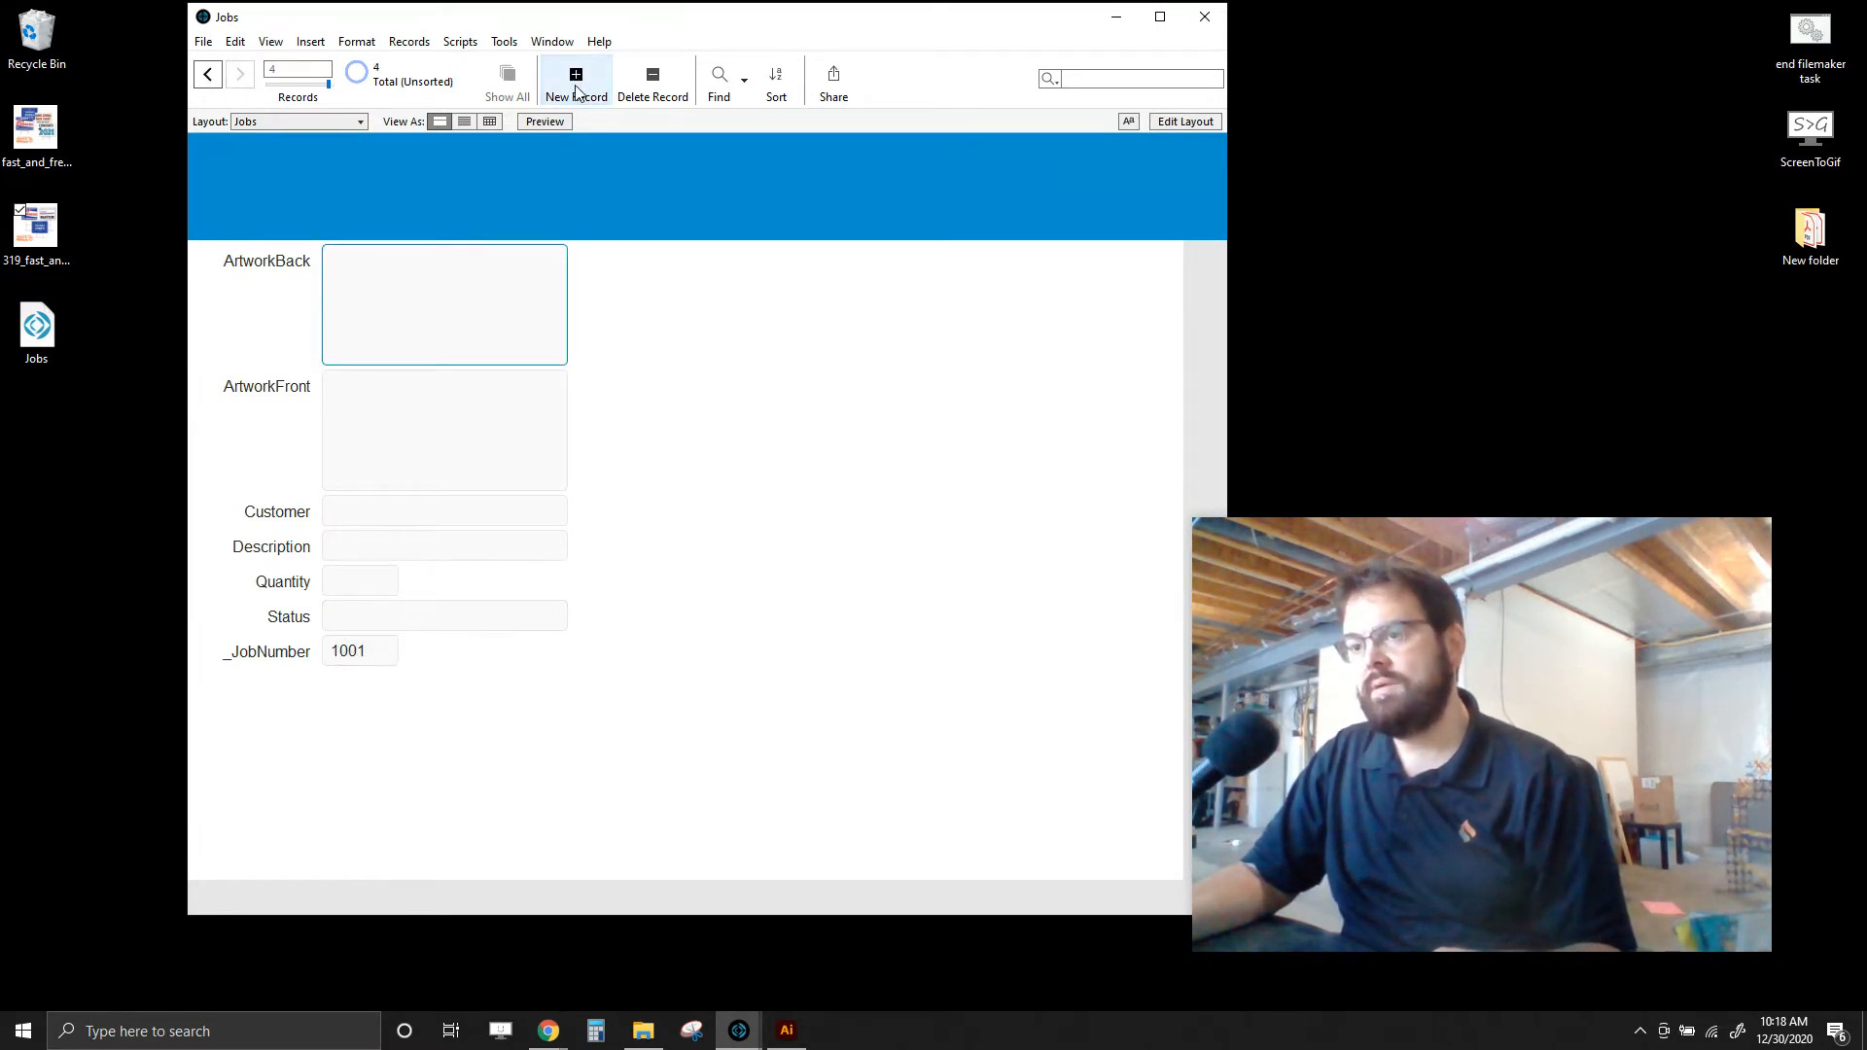
click(577, 85)
click(577, 86)
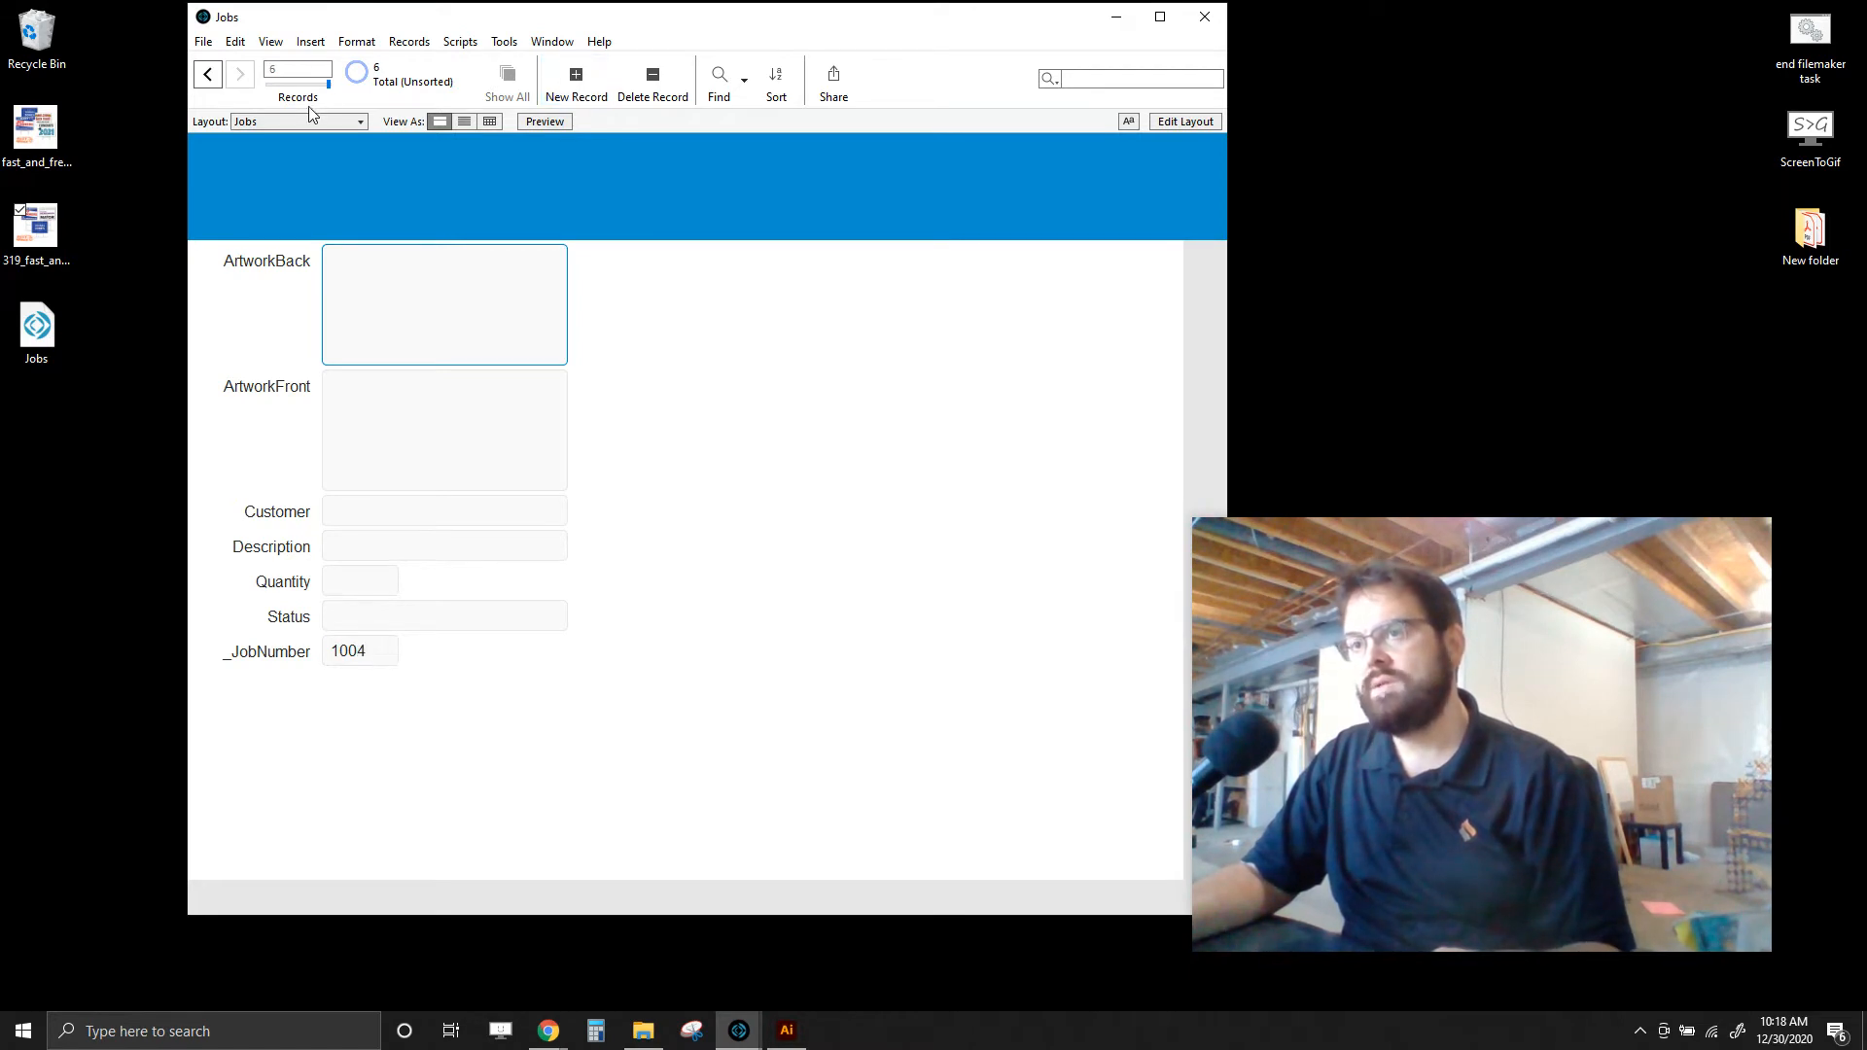
- Go to the first record, step through the records to examine their job numbers, and return to the first
drag(287, 85, 245, 83)
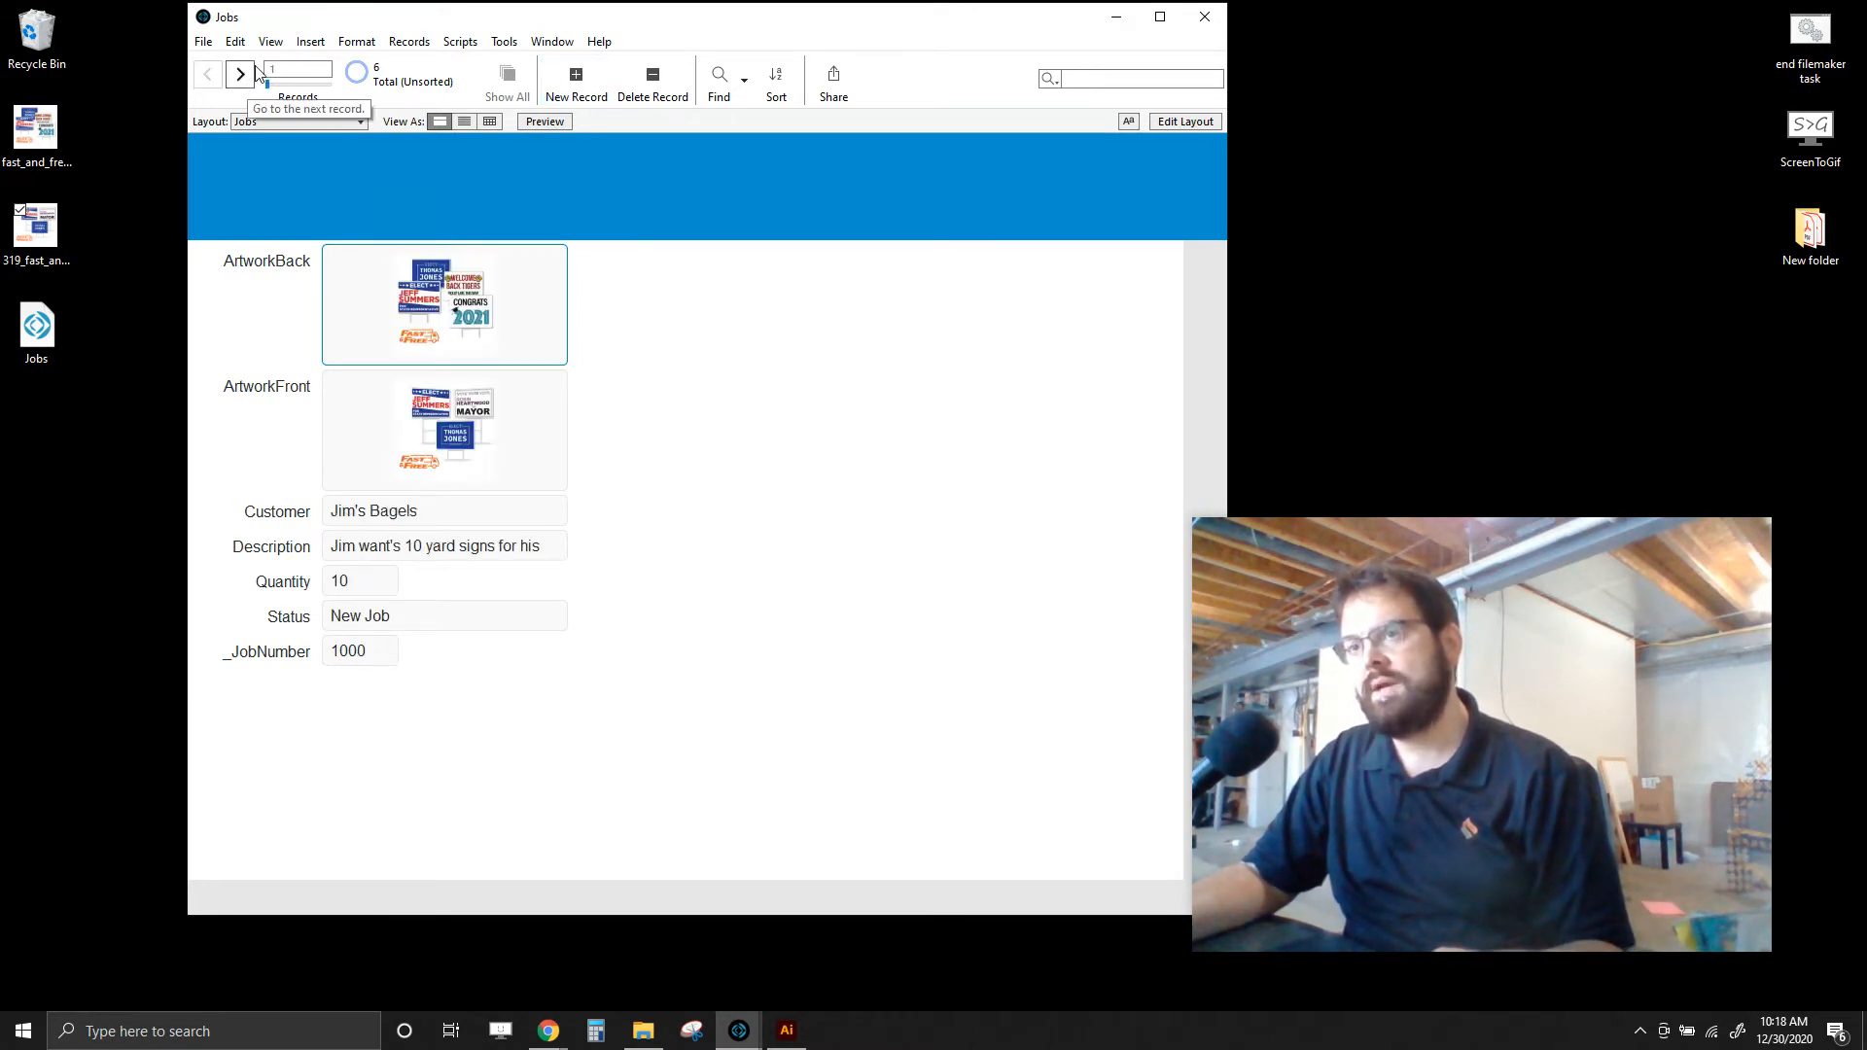
click(241, 76)
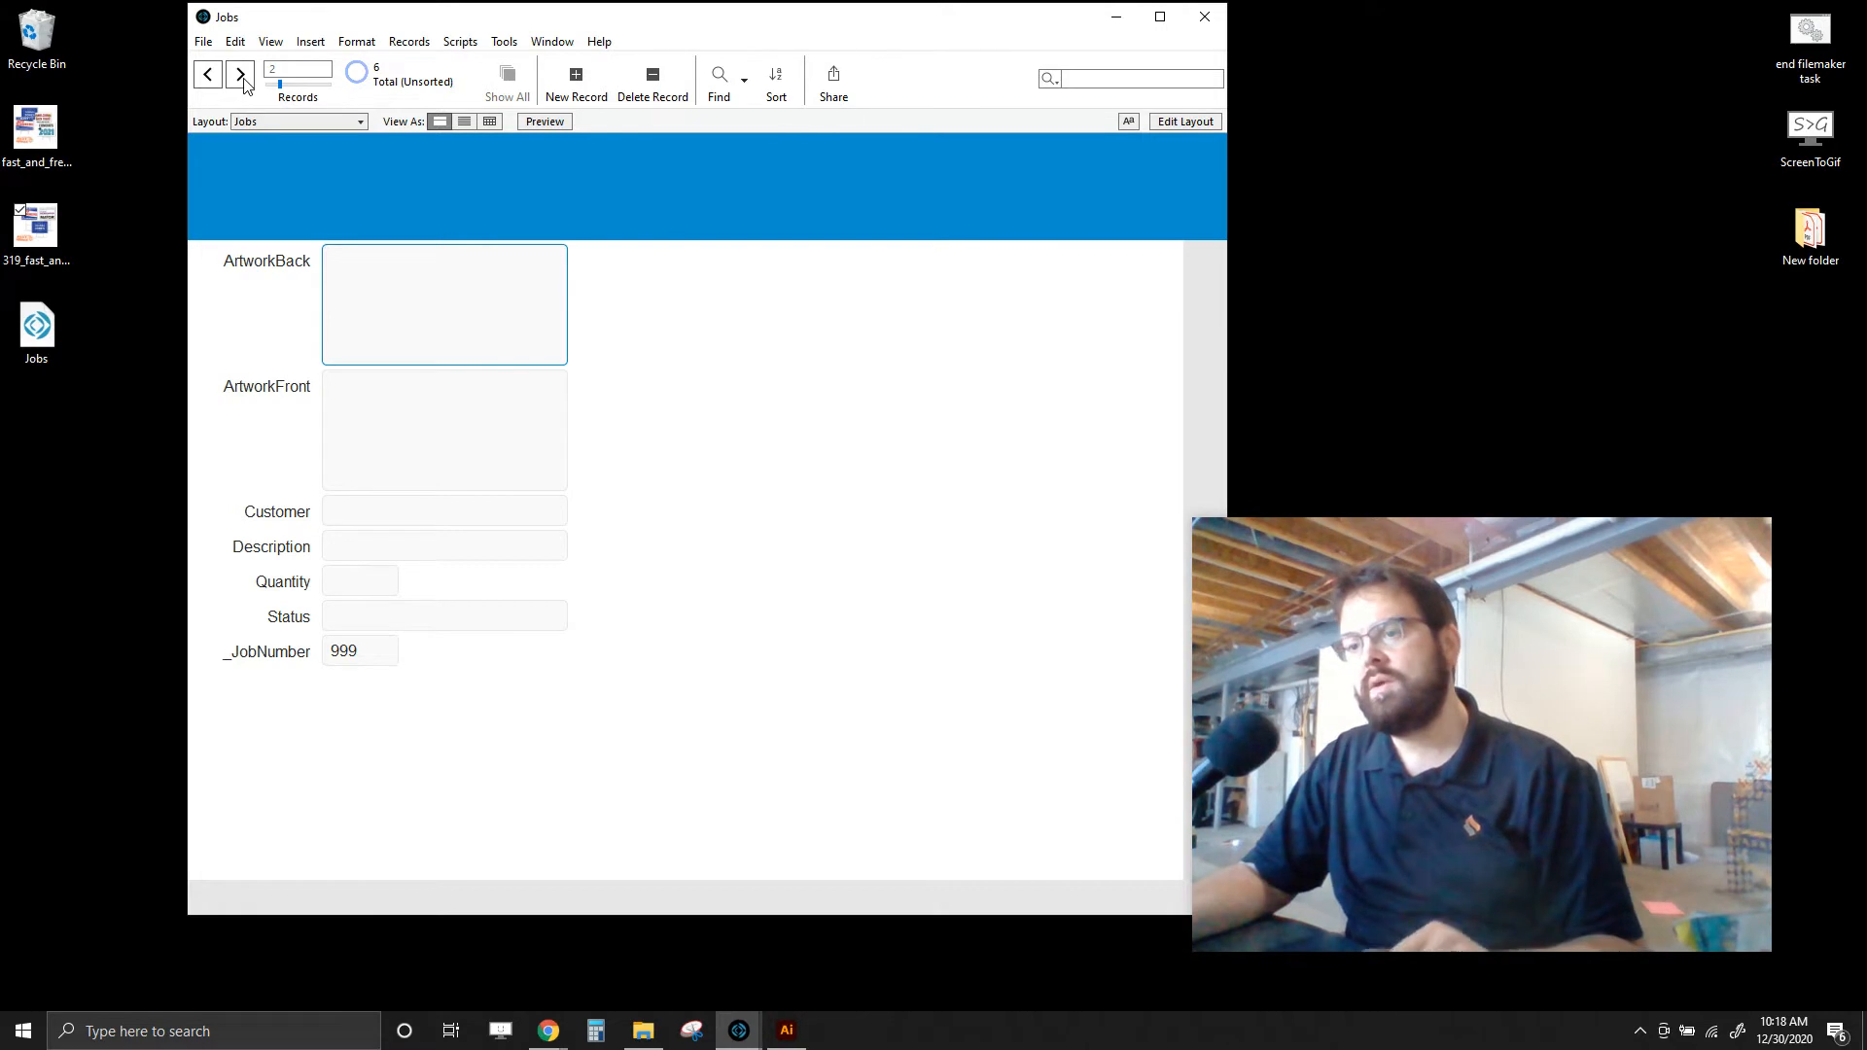
click(241, 76)
click(241, 76)
click(241, 76)
click(241, 76)
click(213, 79)
click(212, 78)
click(213, 79)
click(214, 79)
click(214, 79)
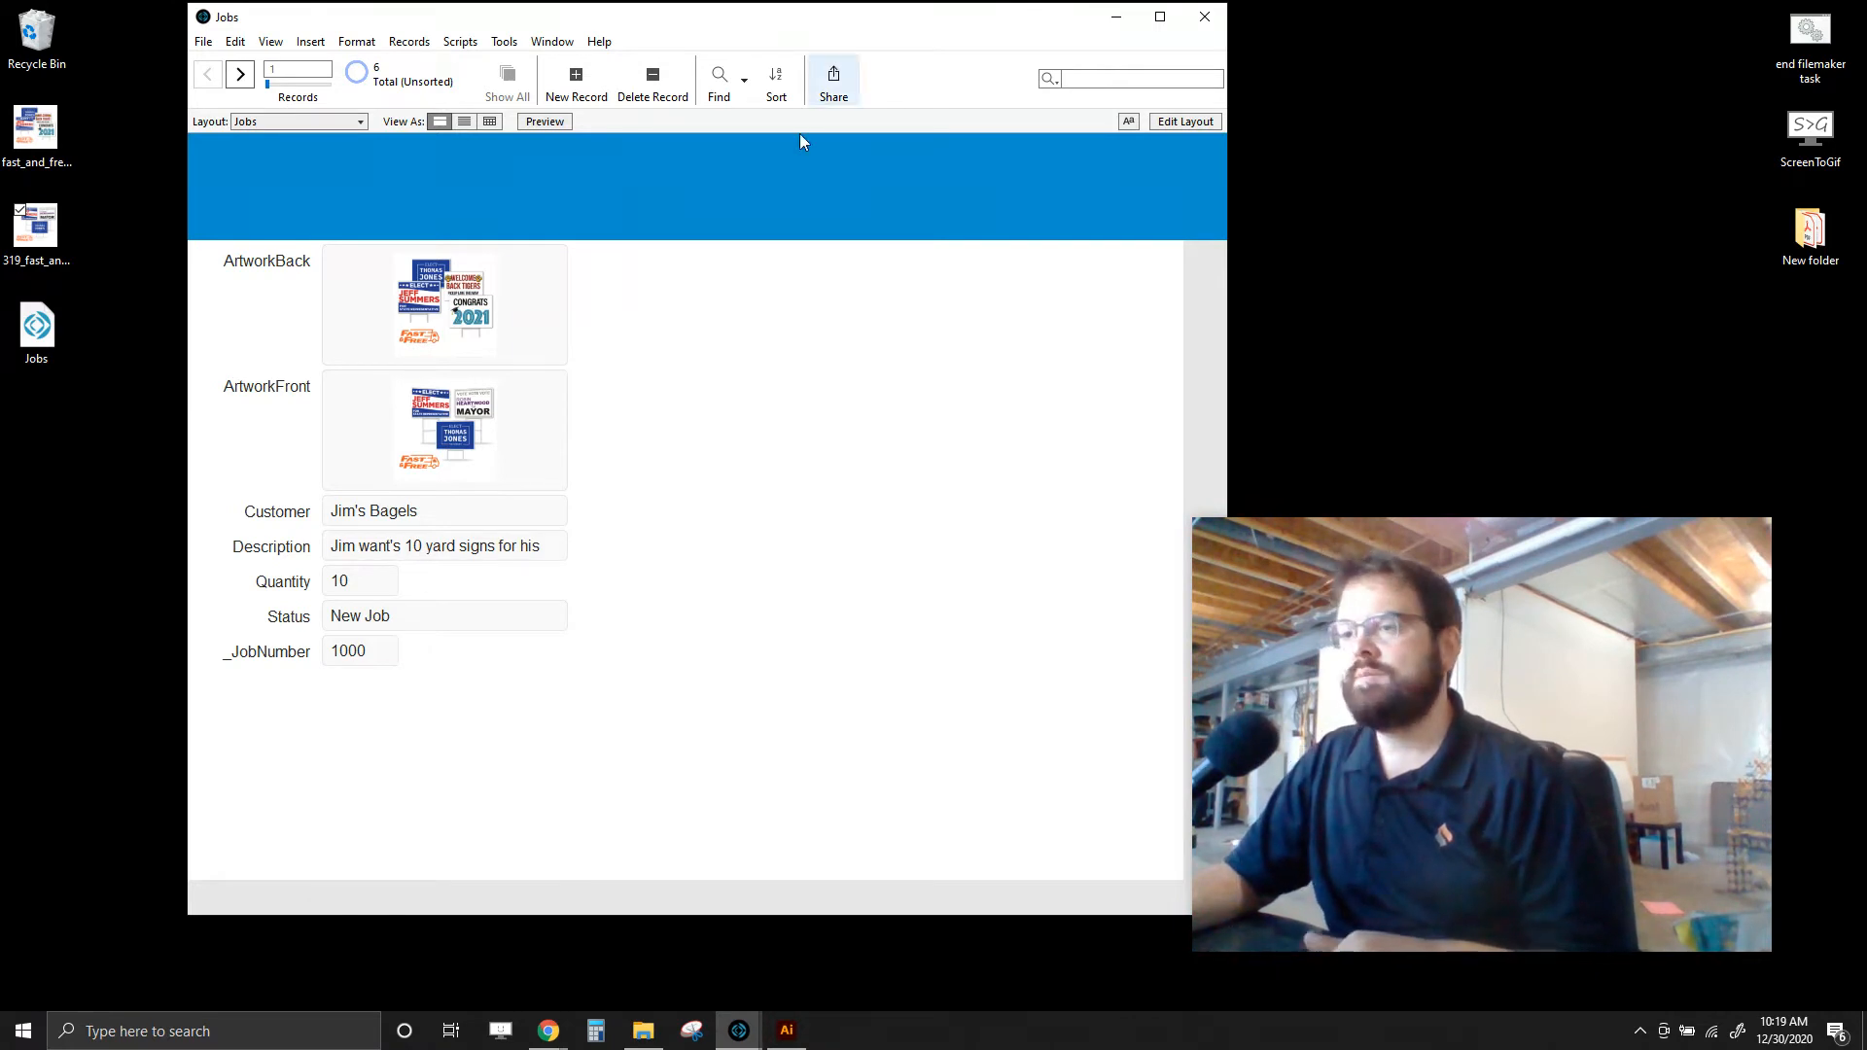
- Maximize the Jobs window and open the Jobs layout for editing
click(1161, 19)
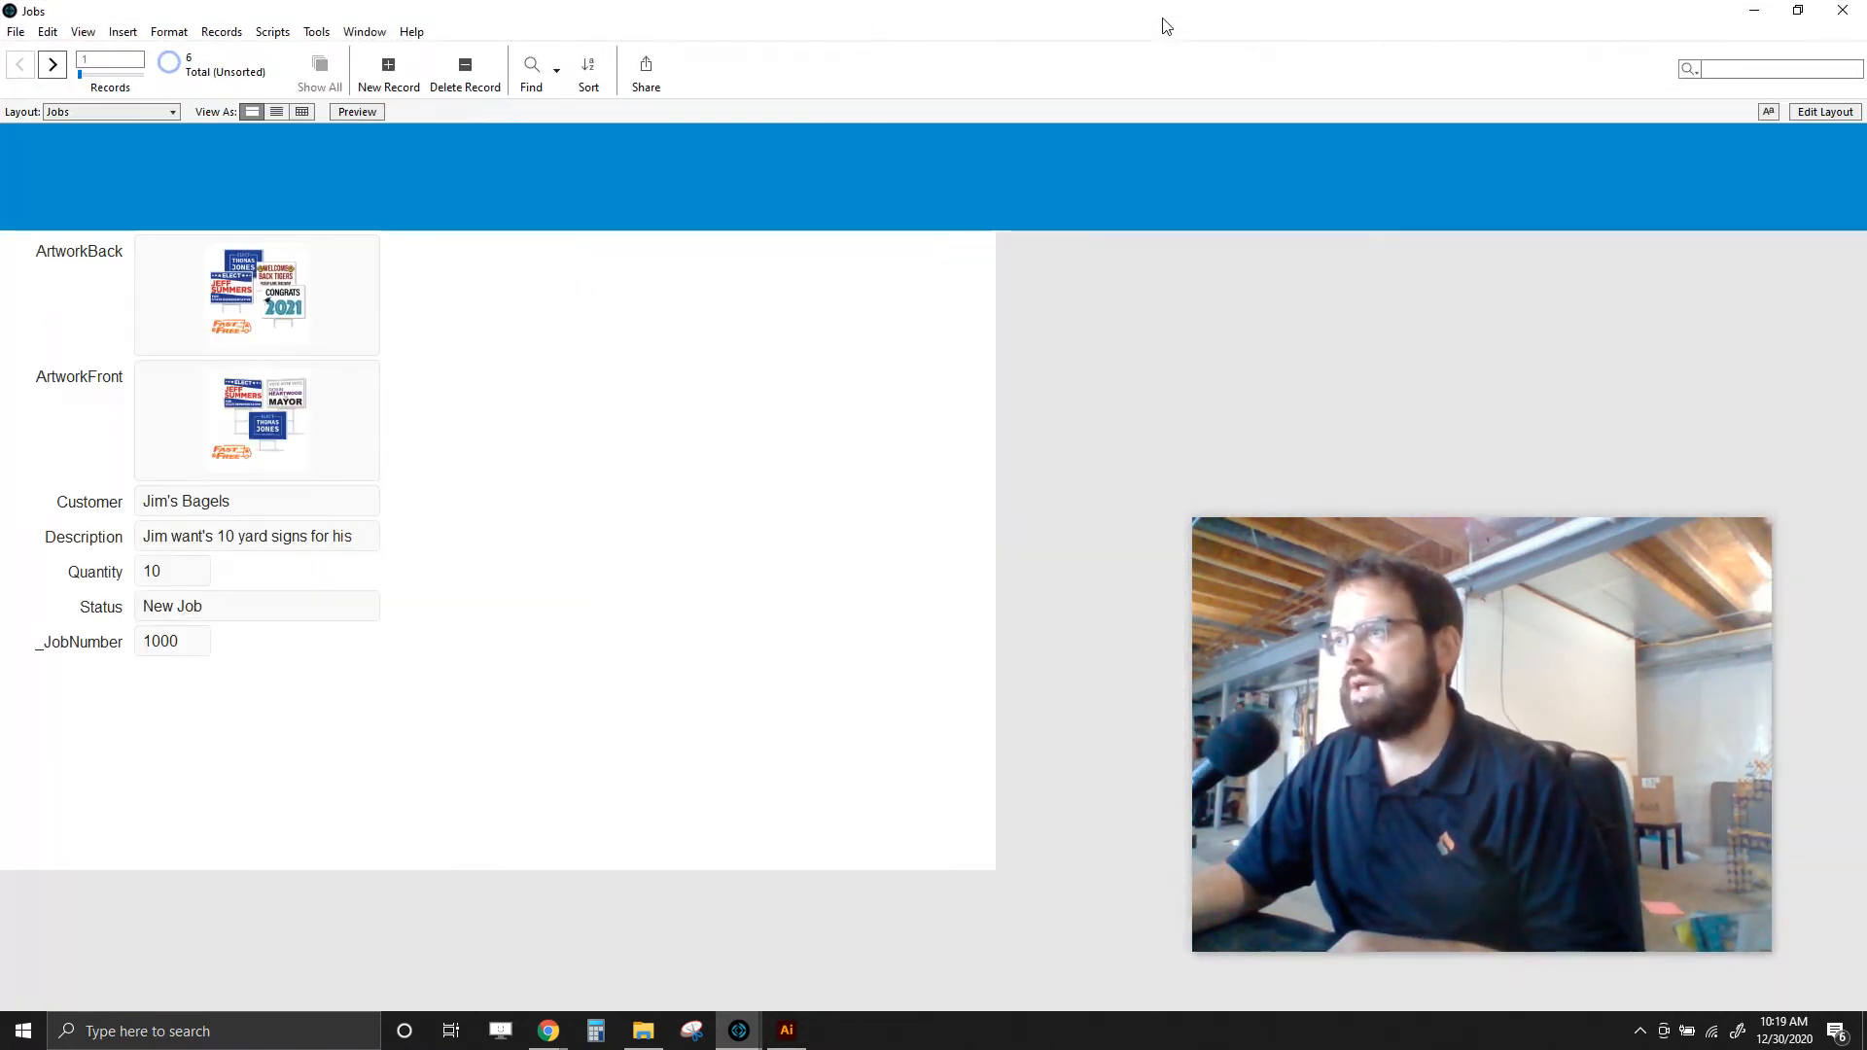
click(1823, 112)
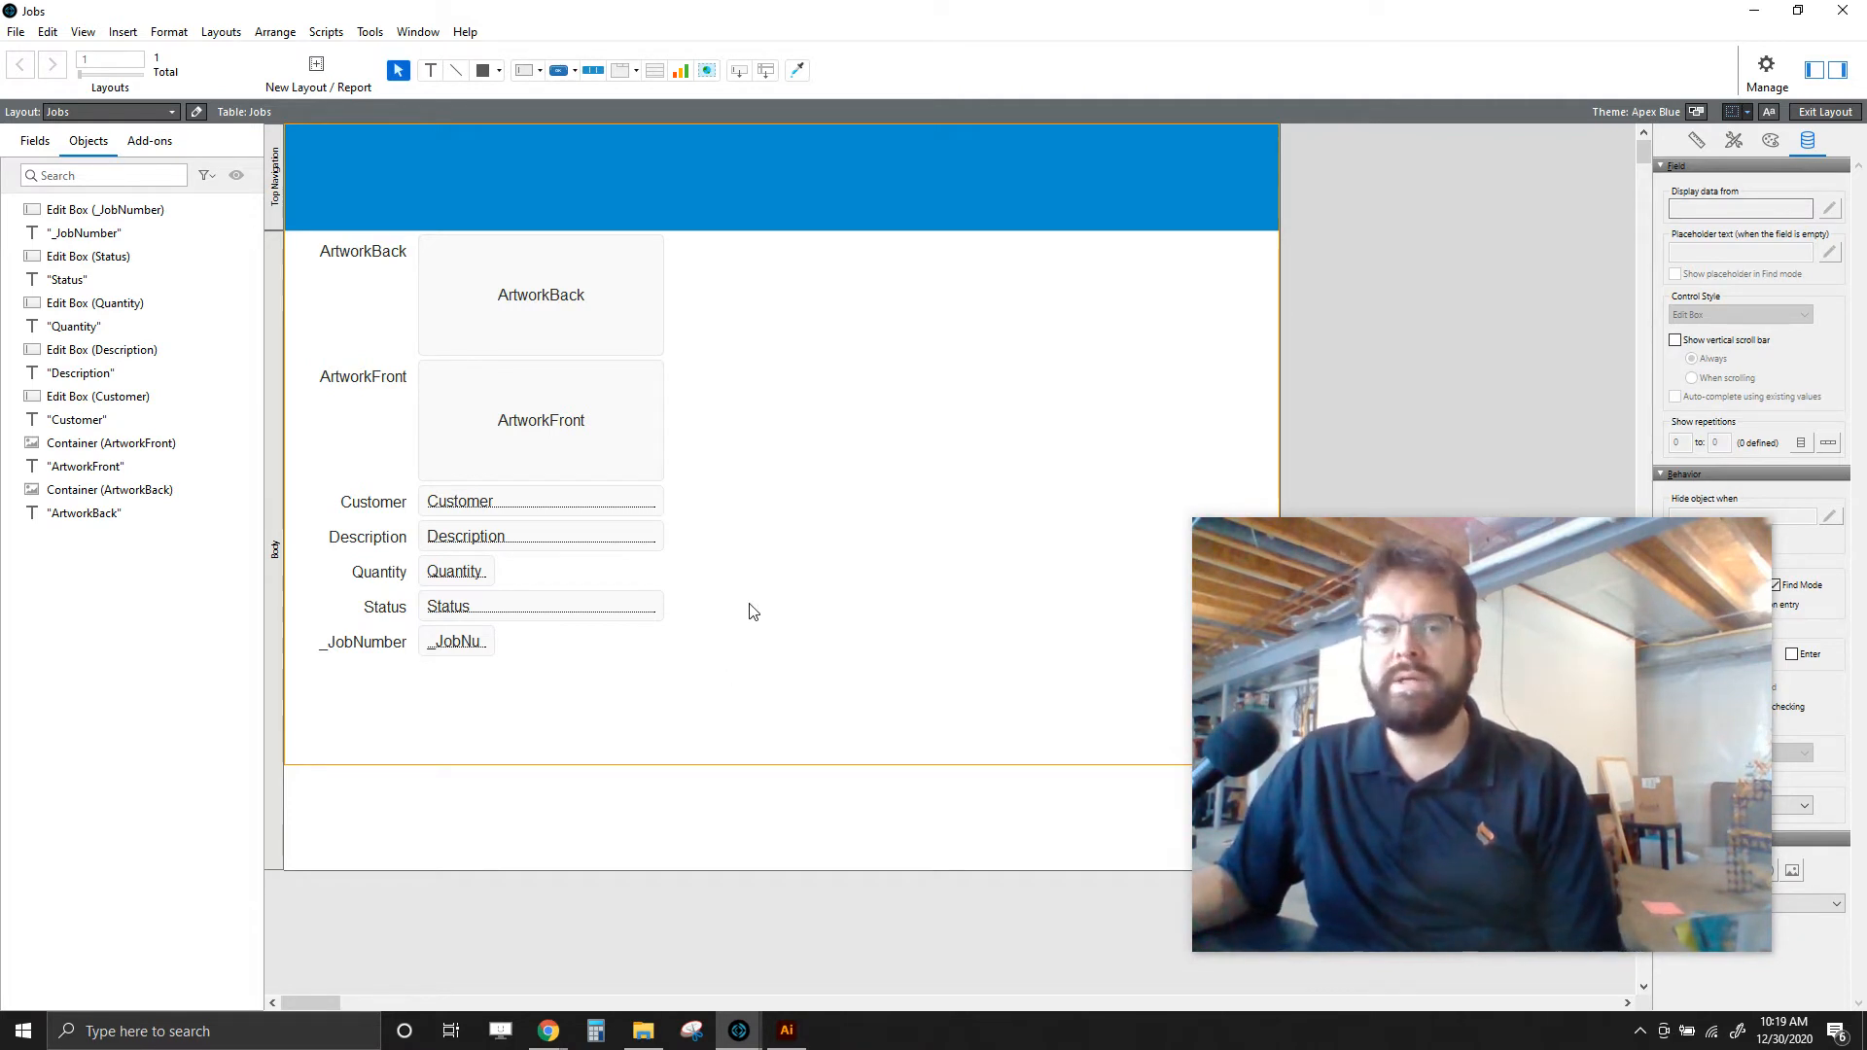
drag(744, 691, 367, 245)
click(754, 346)
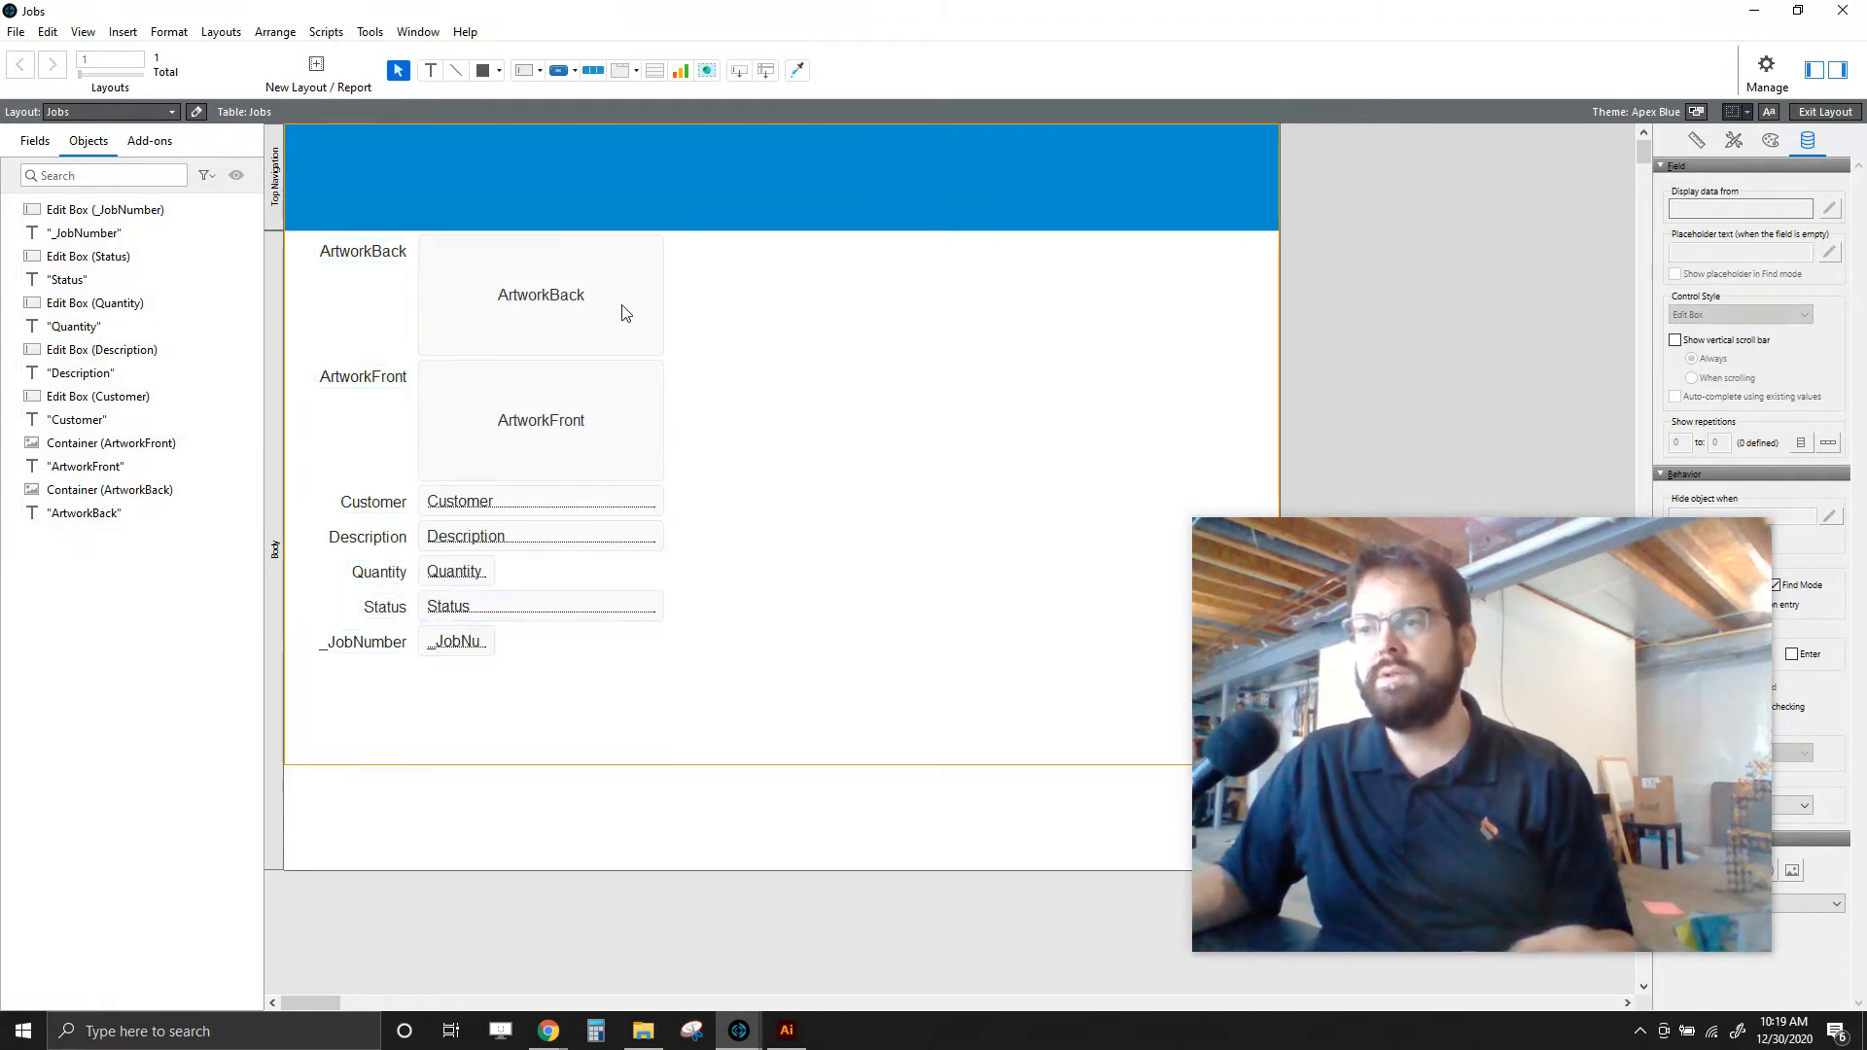
click(660, 327)
click(541, 452)
click(510, 504)
click(496, 533)
click(476, 572)
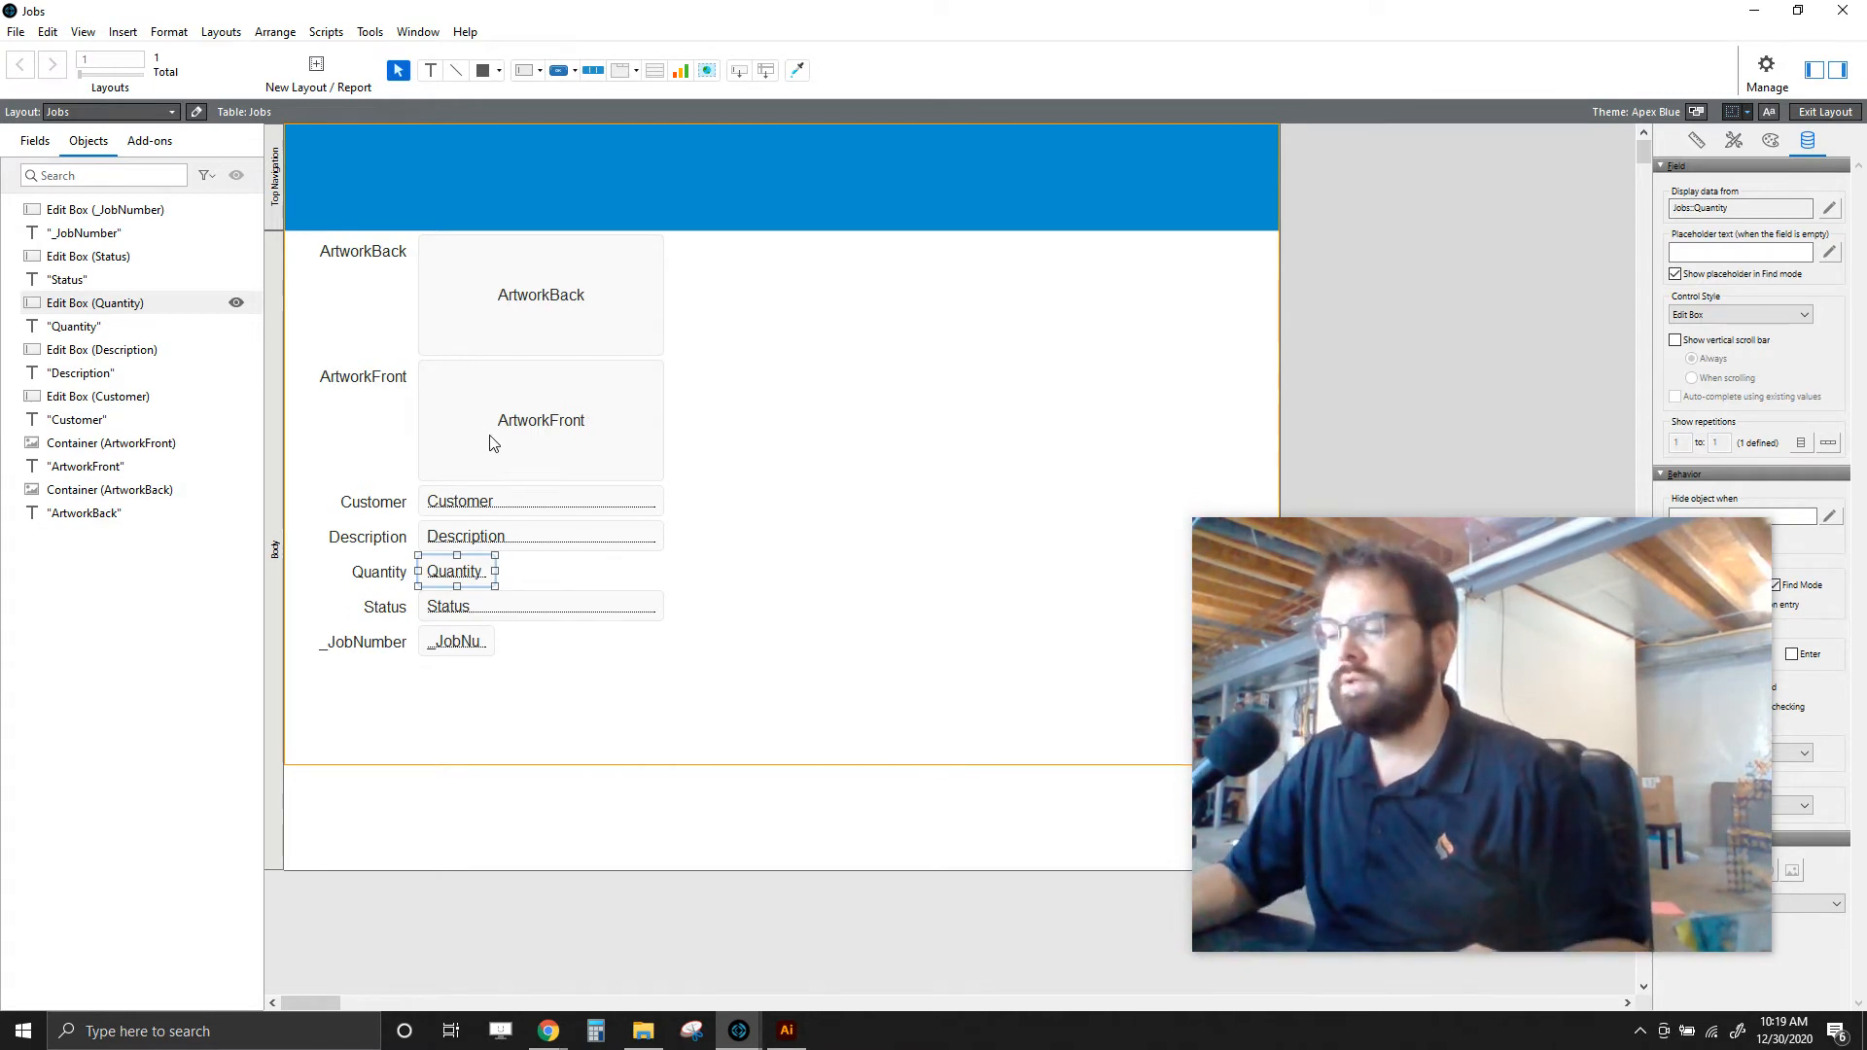
click(714, 434)
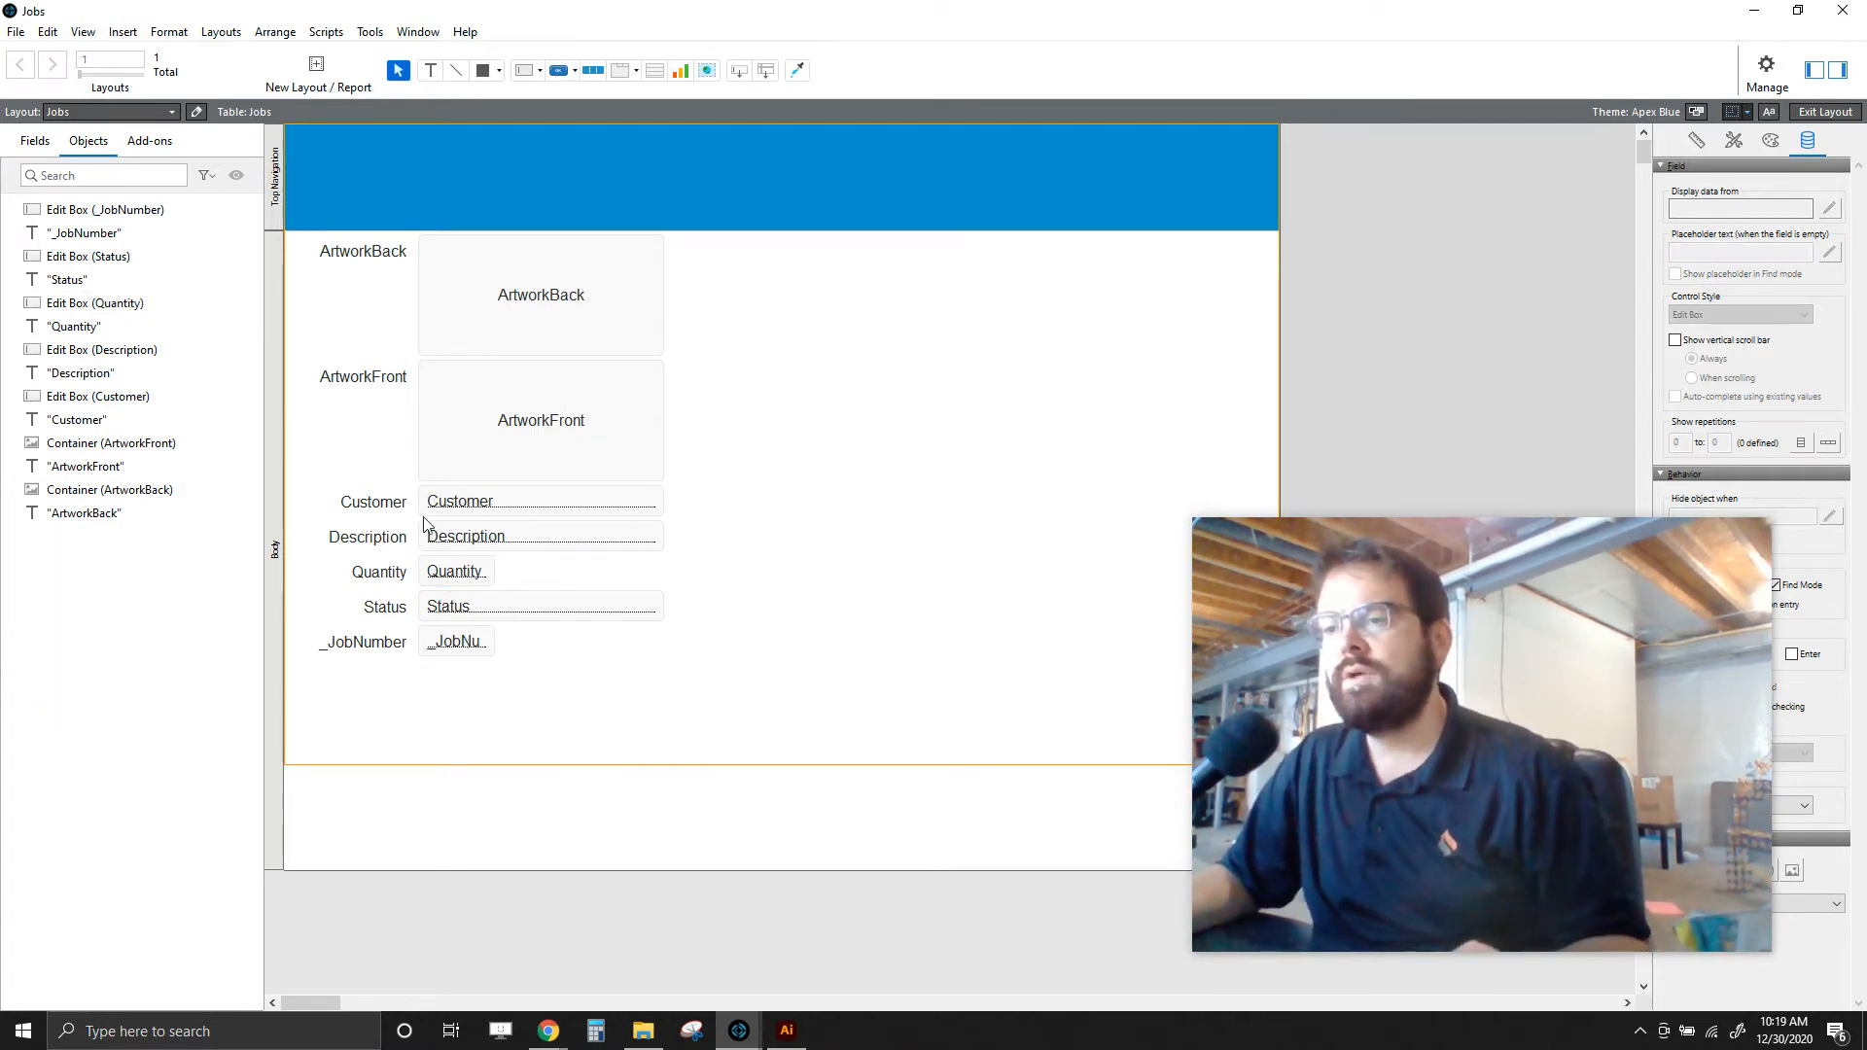
- Move the Description label and field into the empty area beside the artwork containers, and widen and heighten the field to two lines
click(368, 537)
shift+click(449, 551)
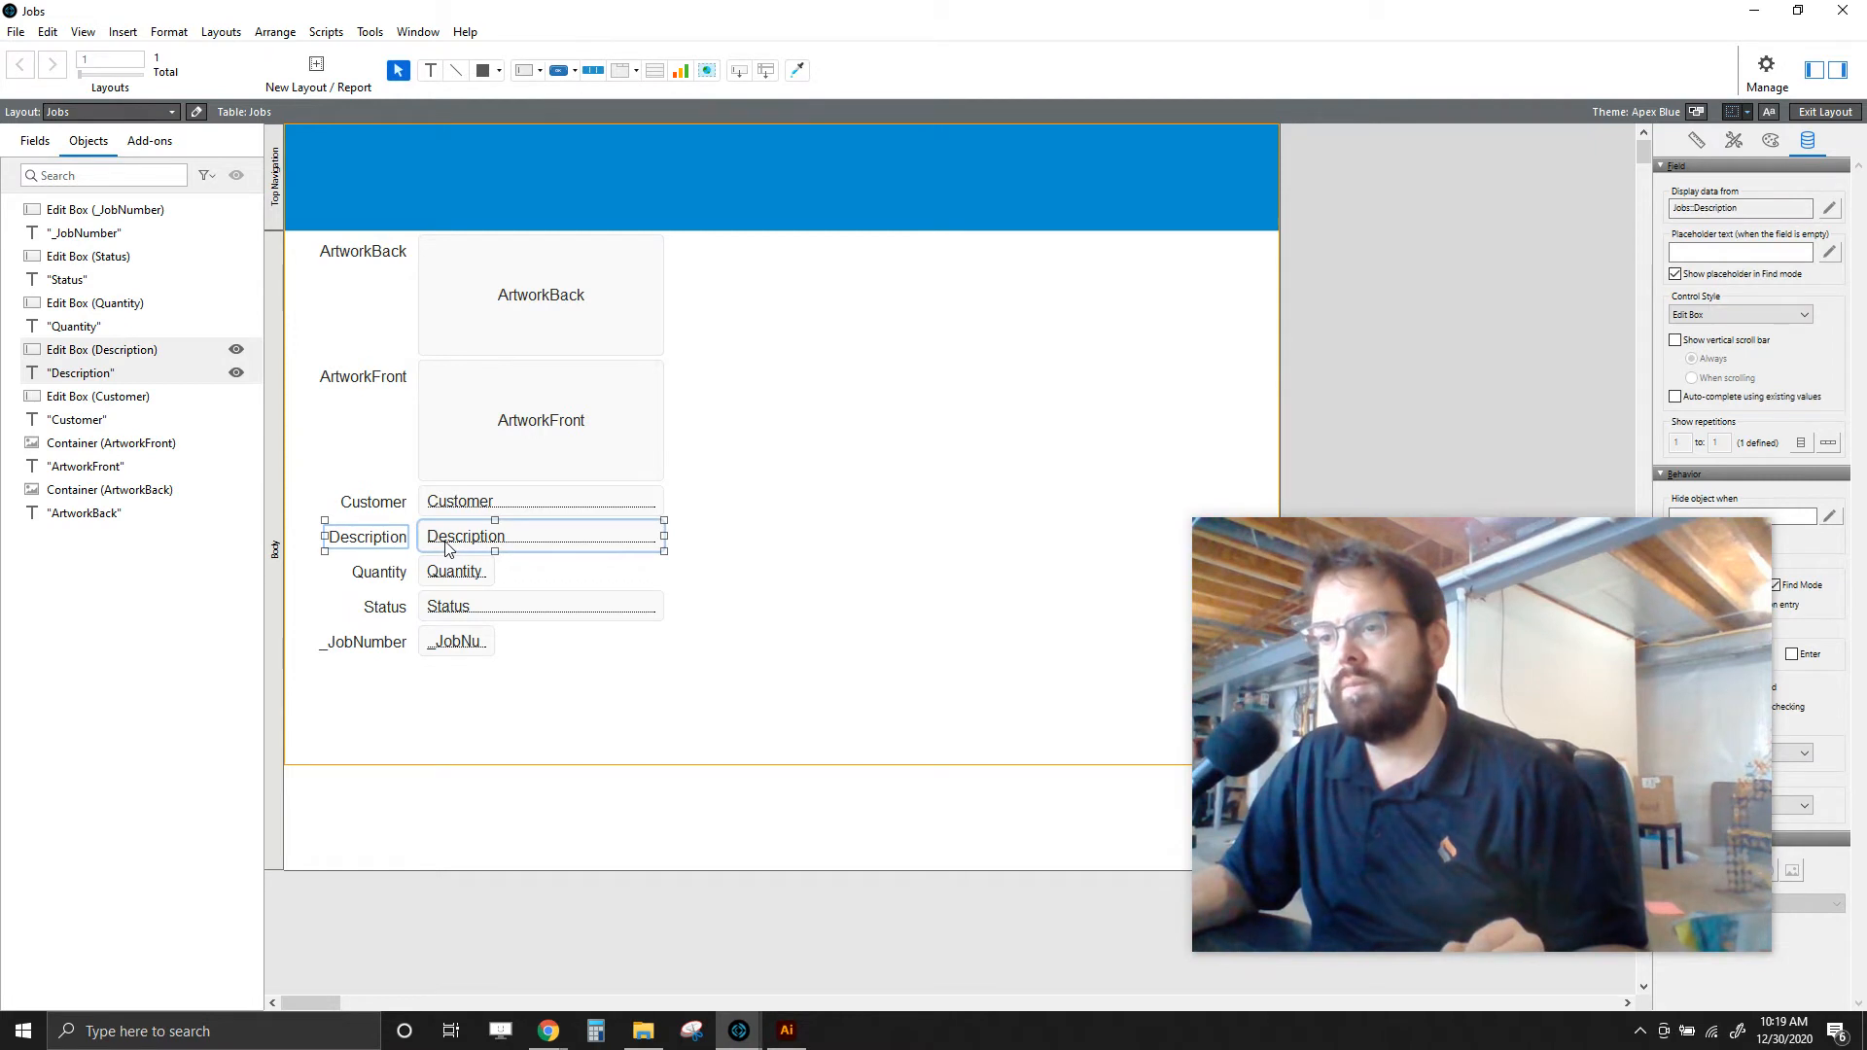
drag(448, 551, 896, 381)
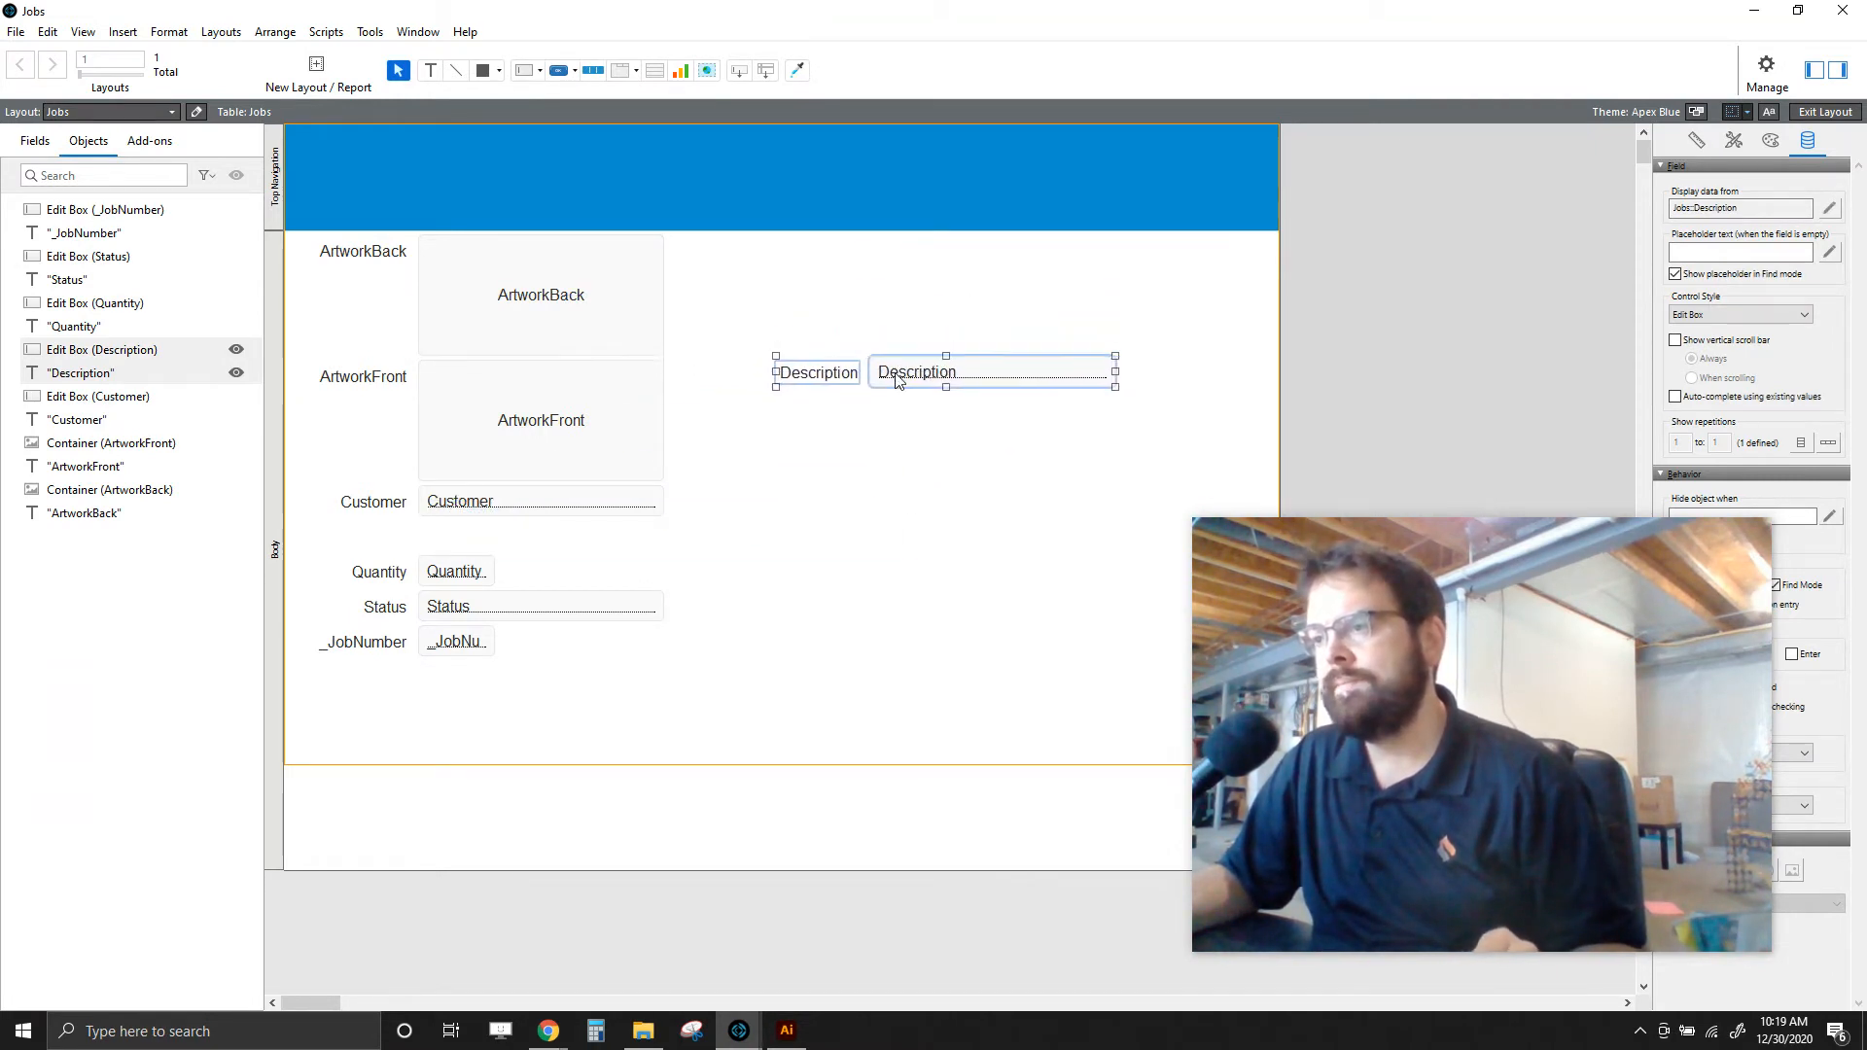
click(983, 434)
click(1079, 376)
drag(1117, 387, 1259, 416)
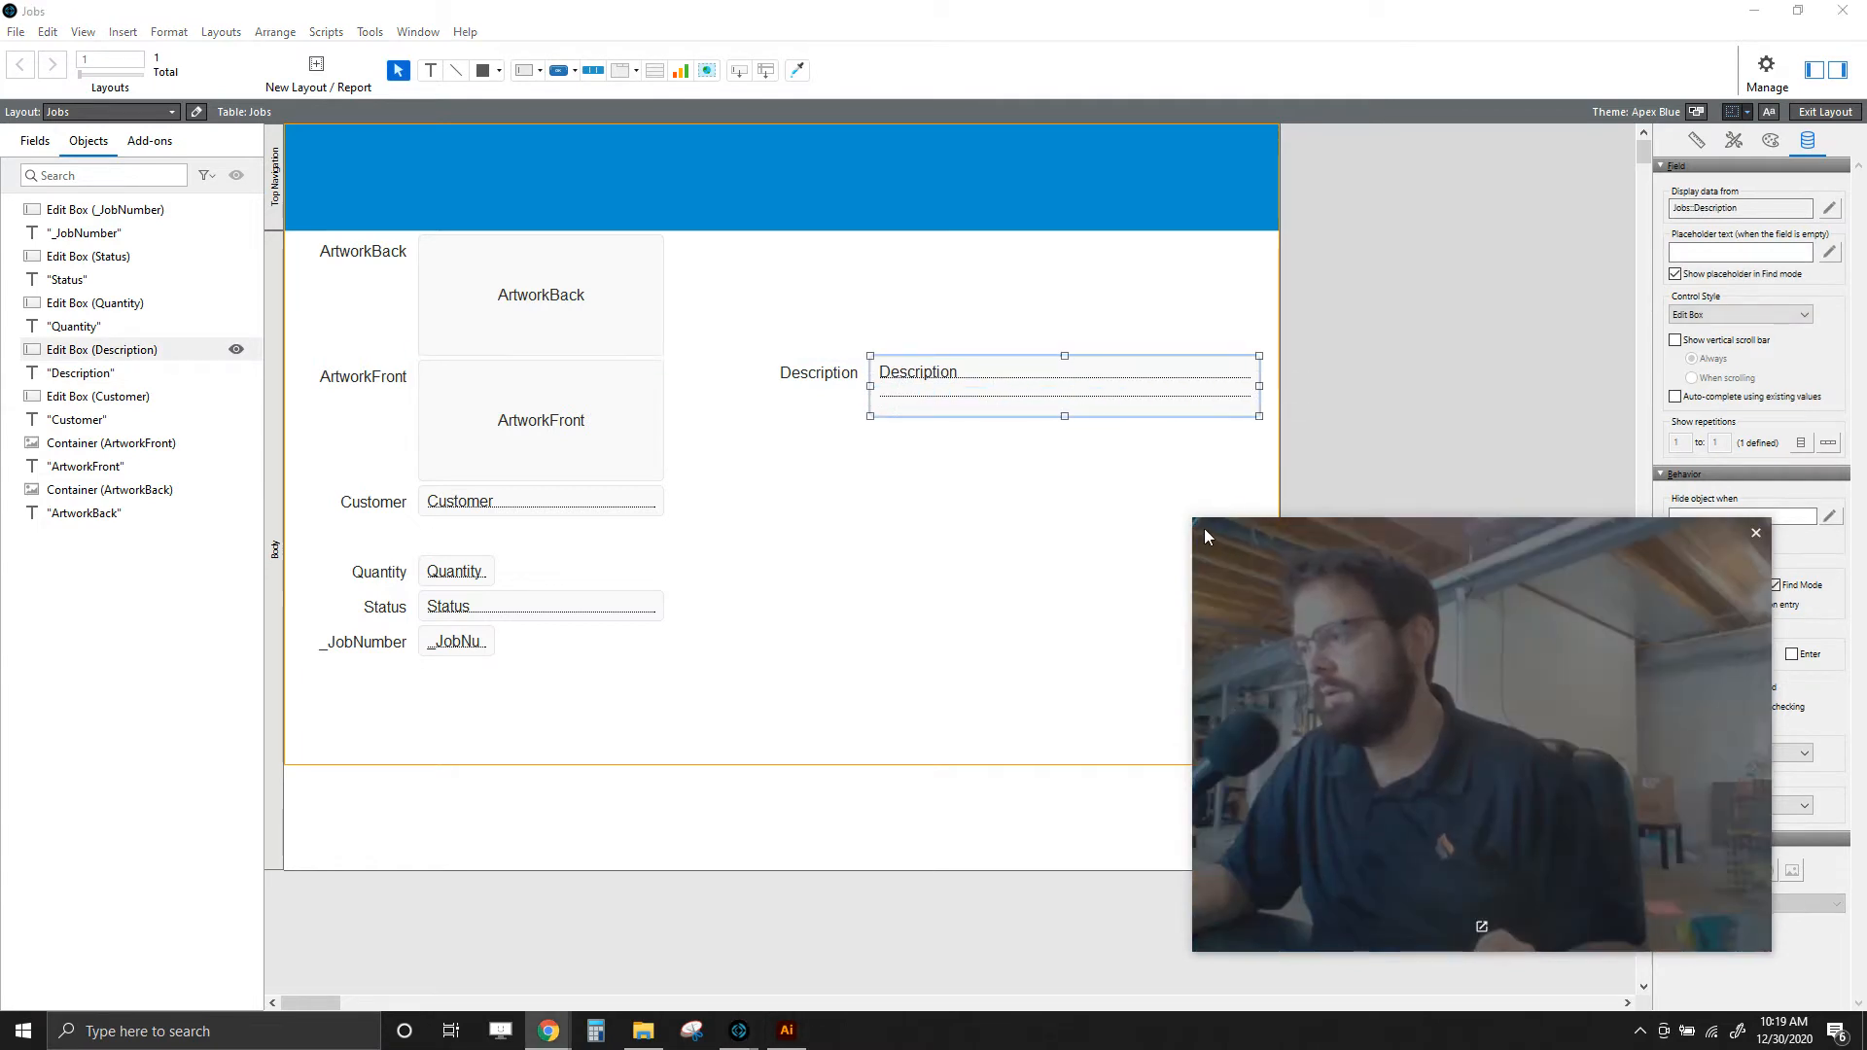
drag(1192, 522, 1504, 755)
drag(1630, 790, 1486, 808)
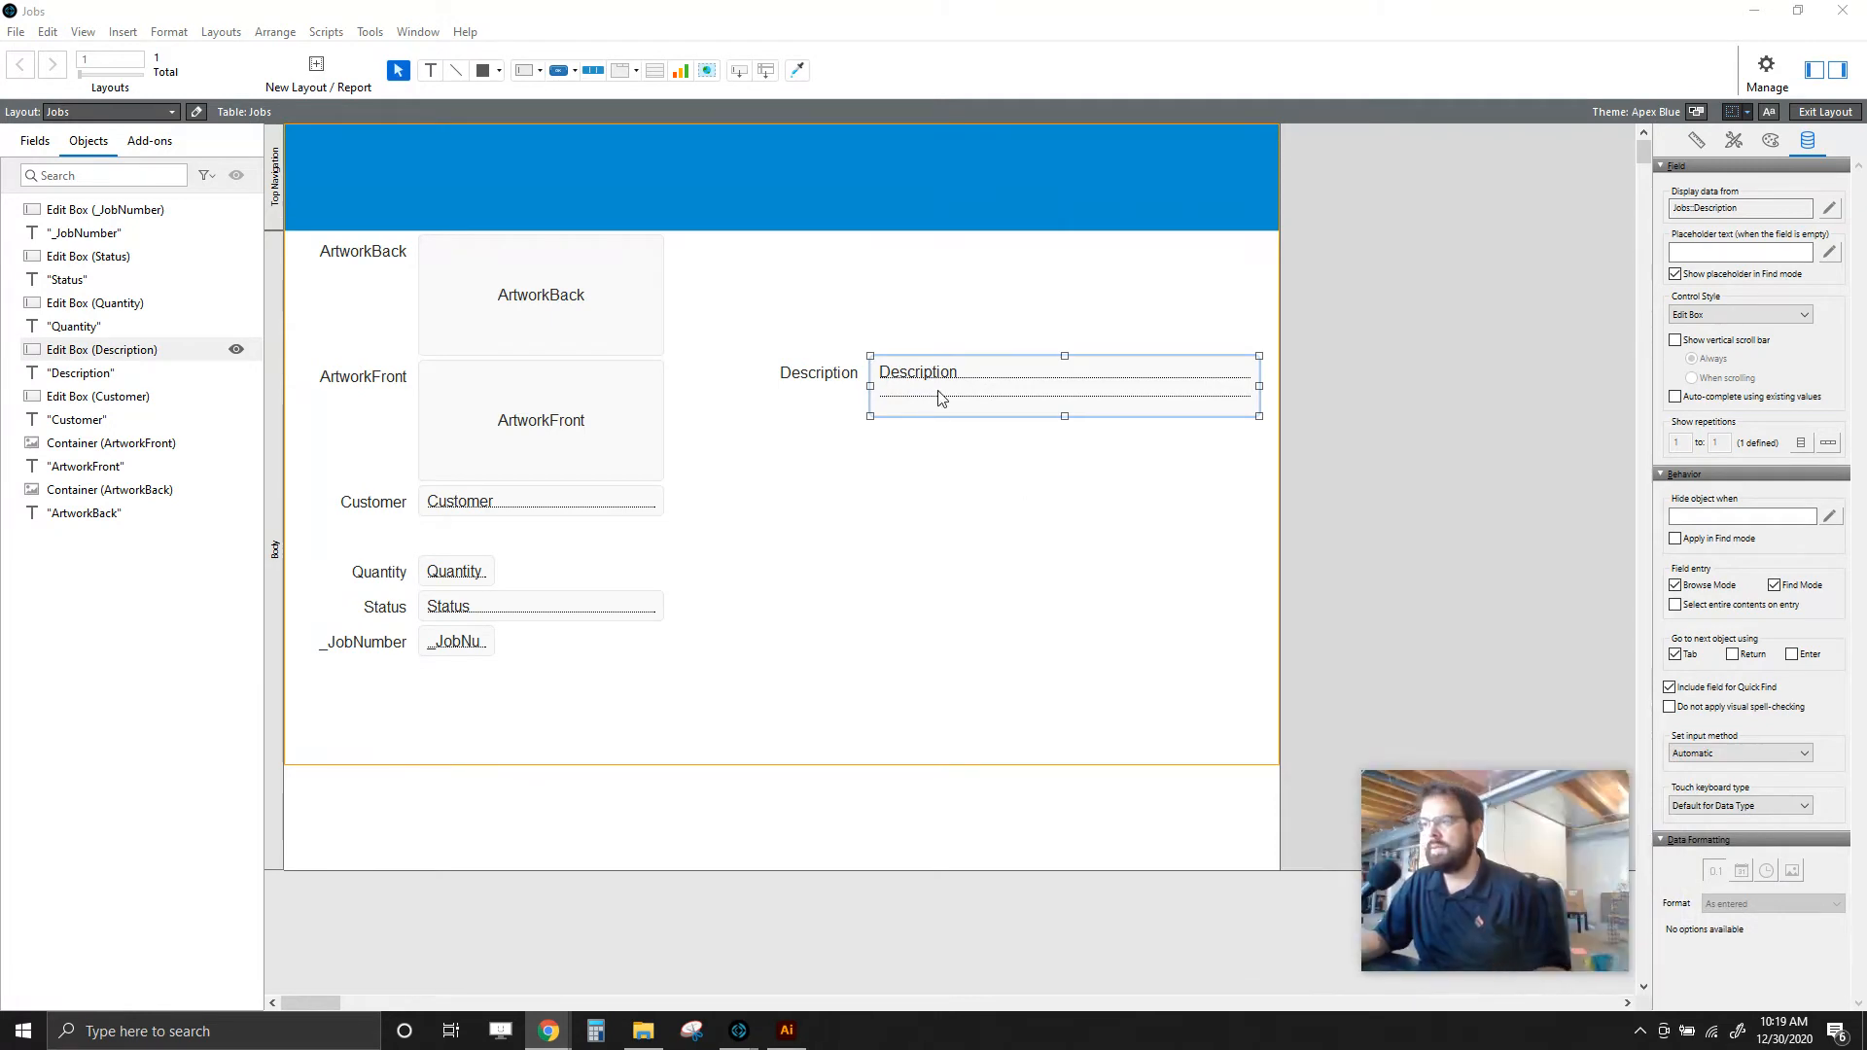
- Heighten the Description field and arrange the ArtworkFront and ArtworkBack containers side by side above it, each about 106 pt high
drag(1061, 415, 1052, 622)
click(696, 509)
click(508, 283)
drag(560, 329, 1109, 333)
drag(1135, 231, 1136, 250)
drag(558, 434, 895, 299)
drag(880, 228, 882, 246)
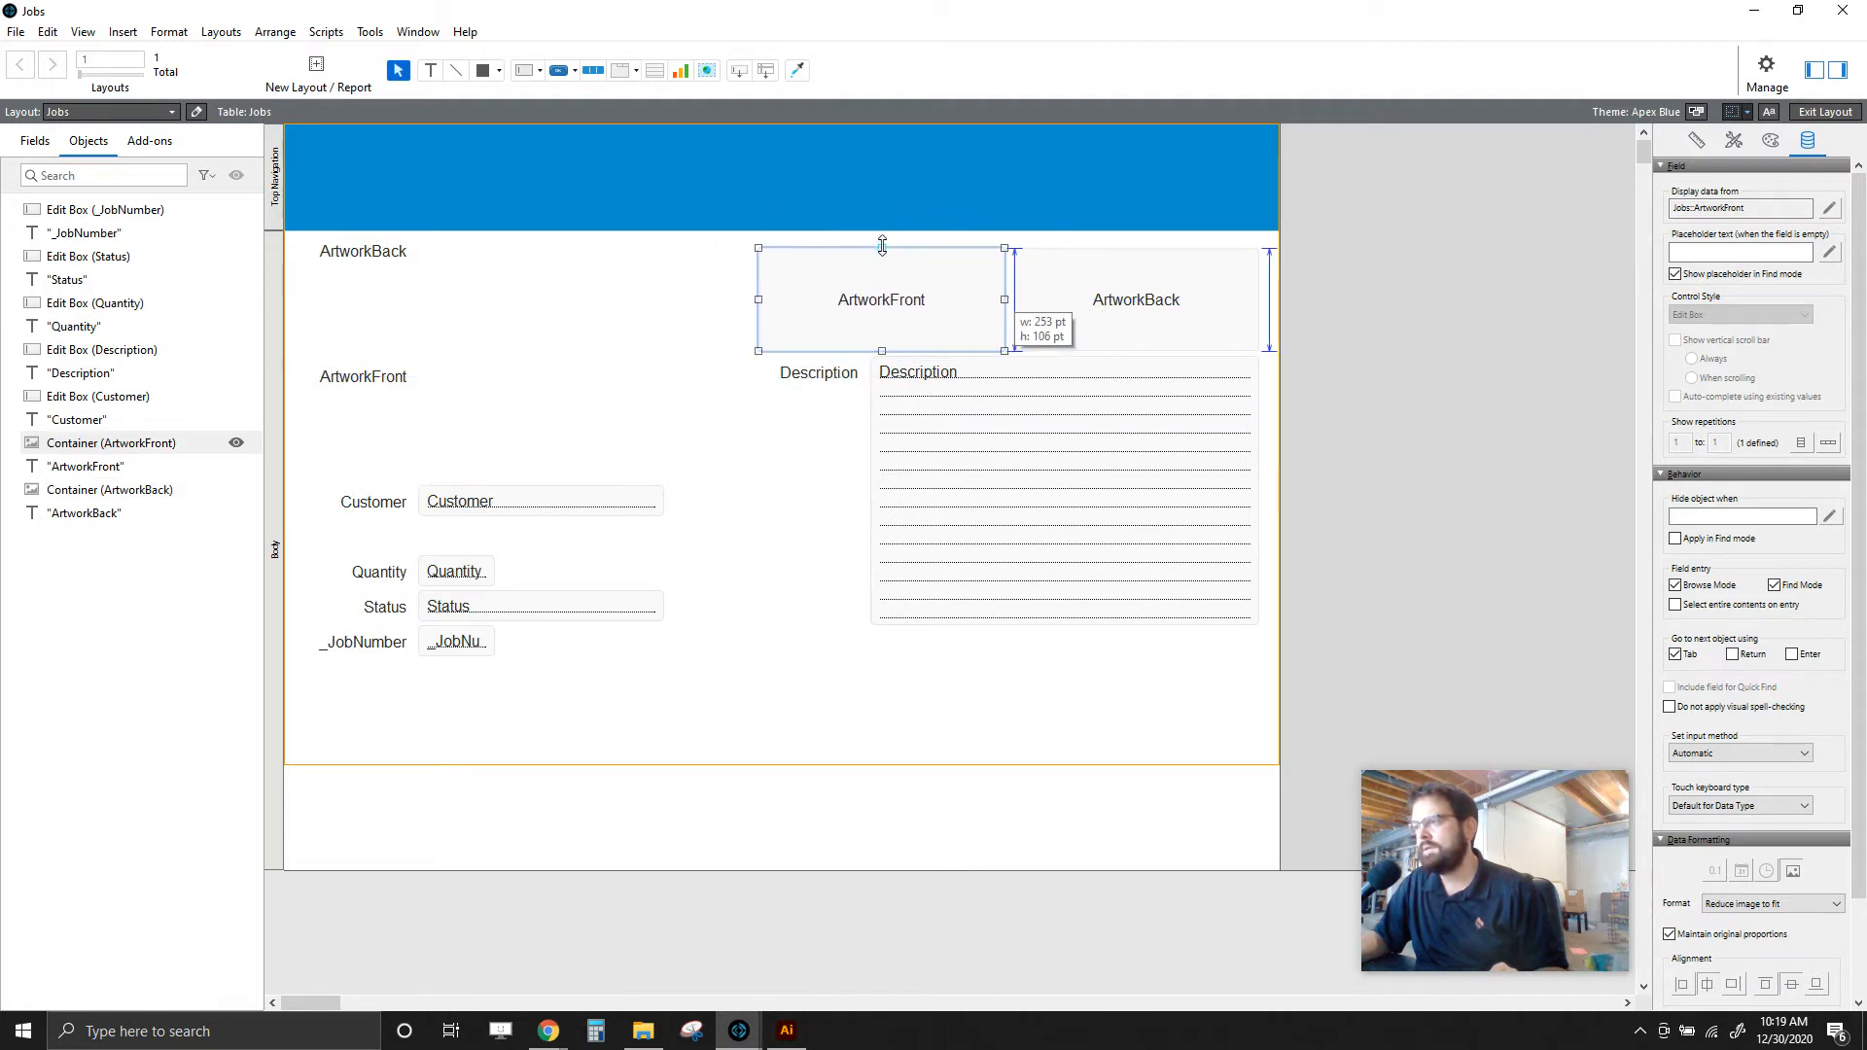
- Widen the two artwork containers together to about 626 pt and heighten them, moving the Description label and field down to make room
shift+click(1025, 309)
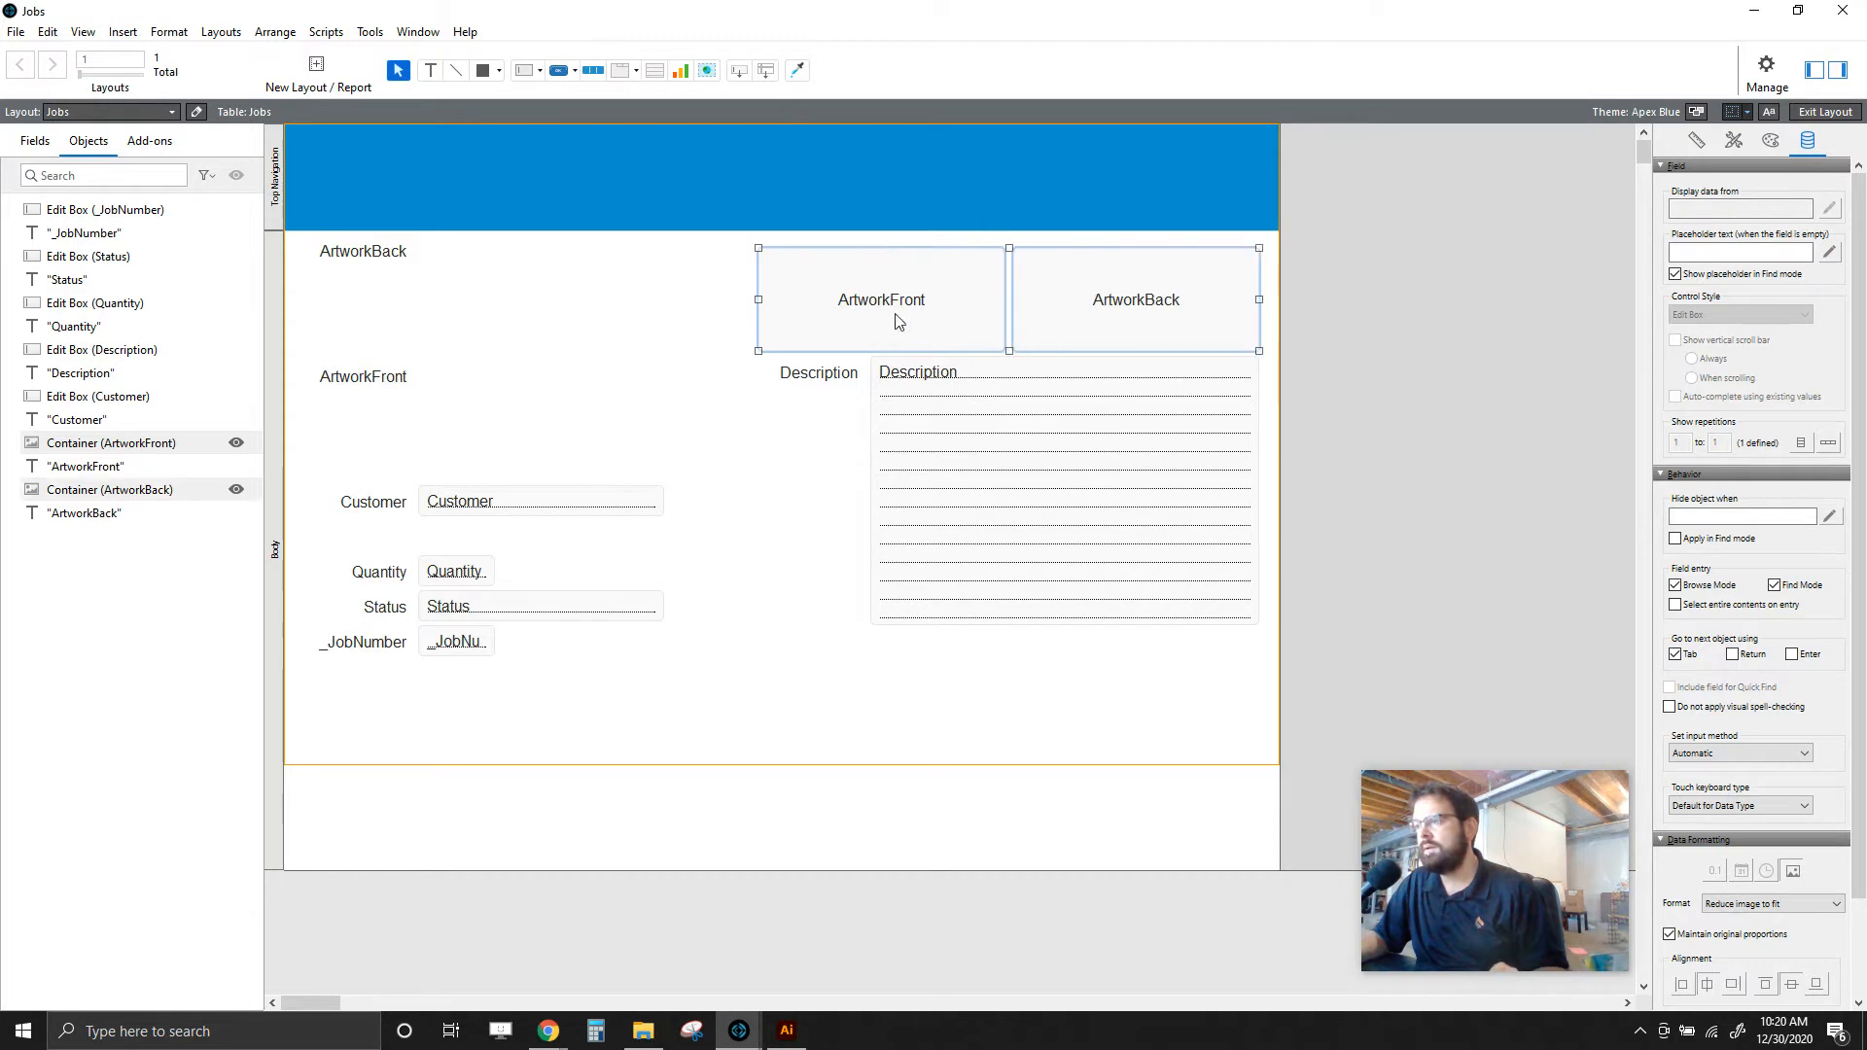
drag(759, 299, 650, 299)
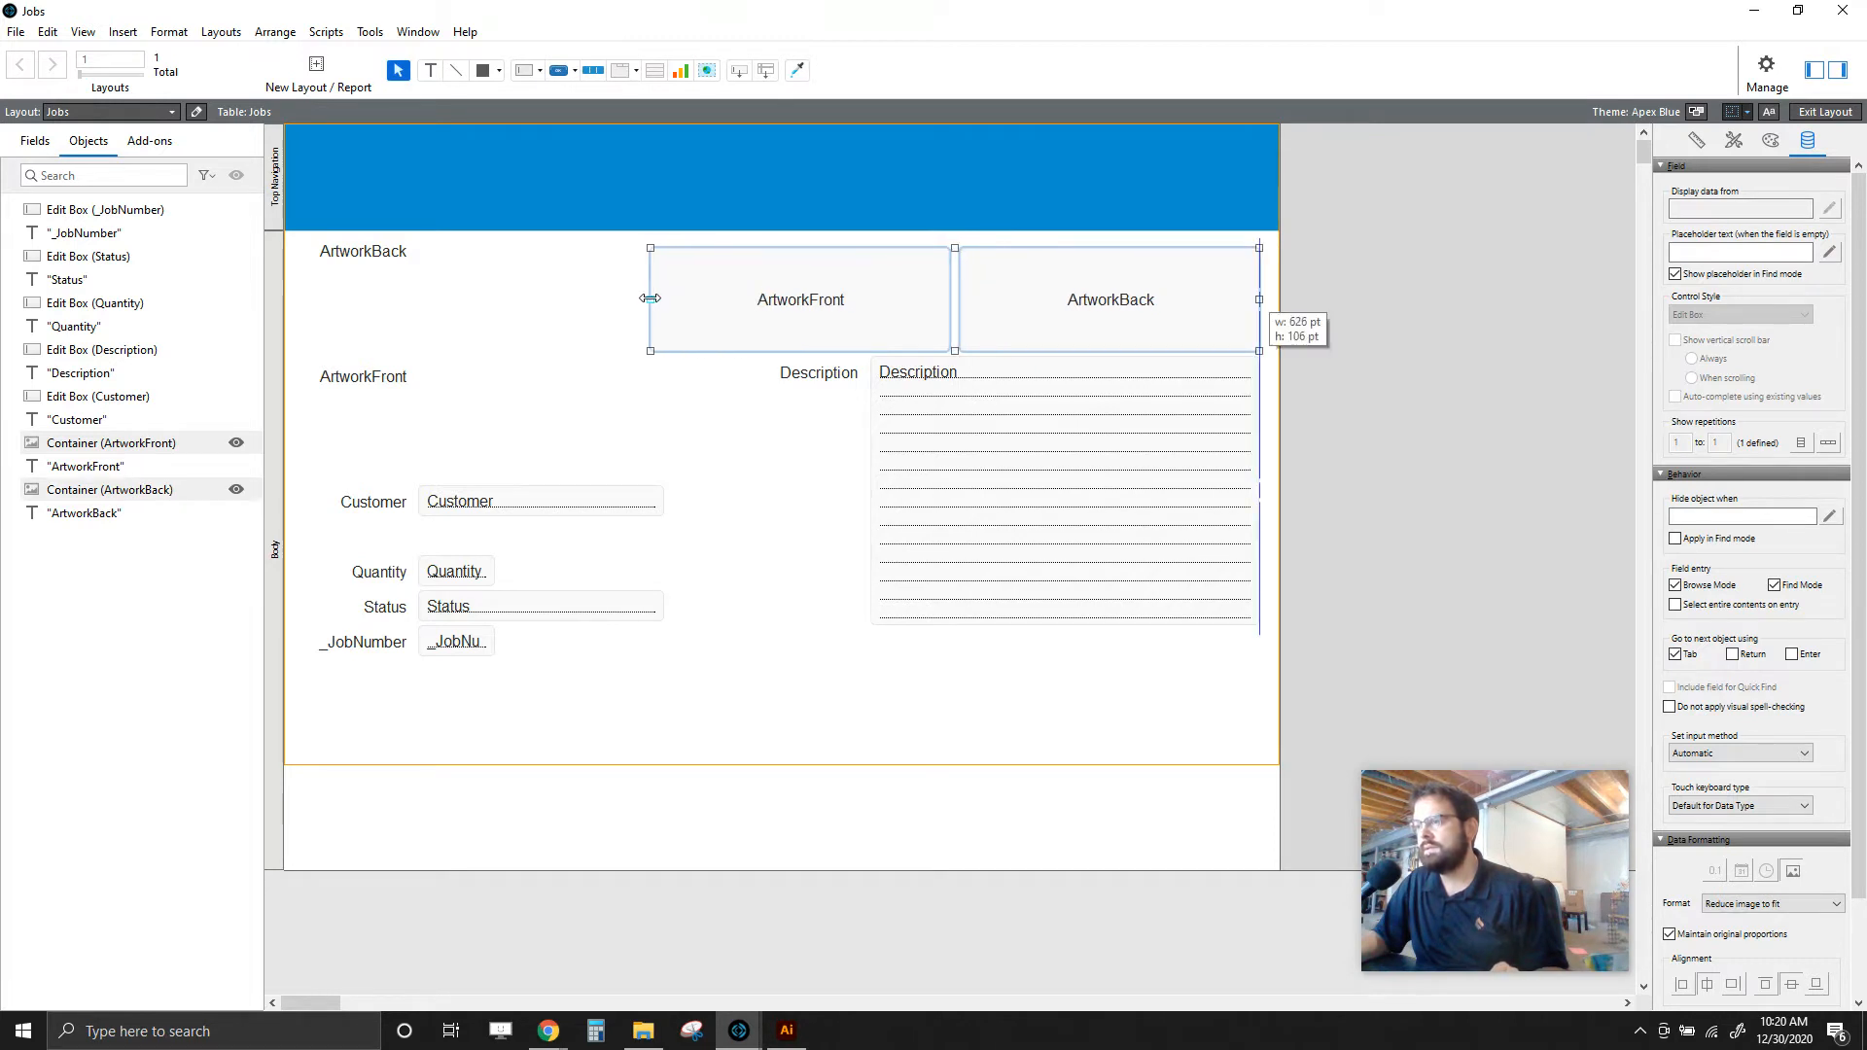
drag(728, 368, 973, 689)
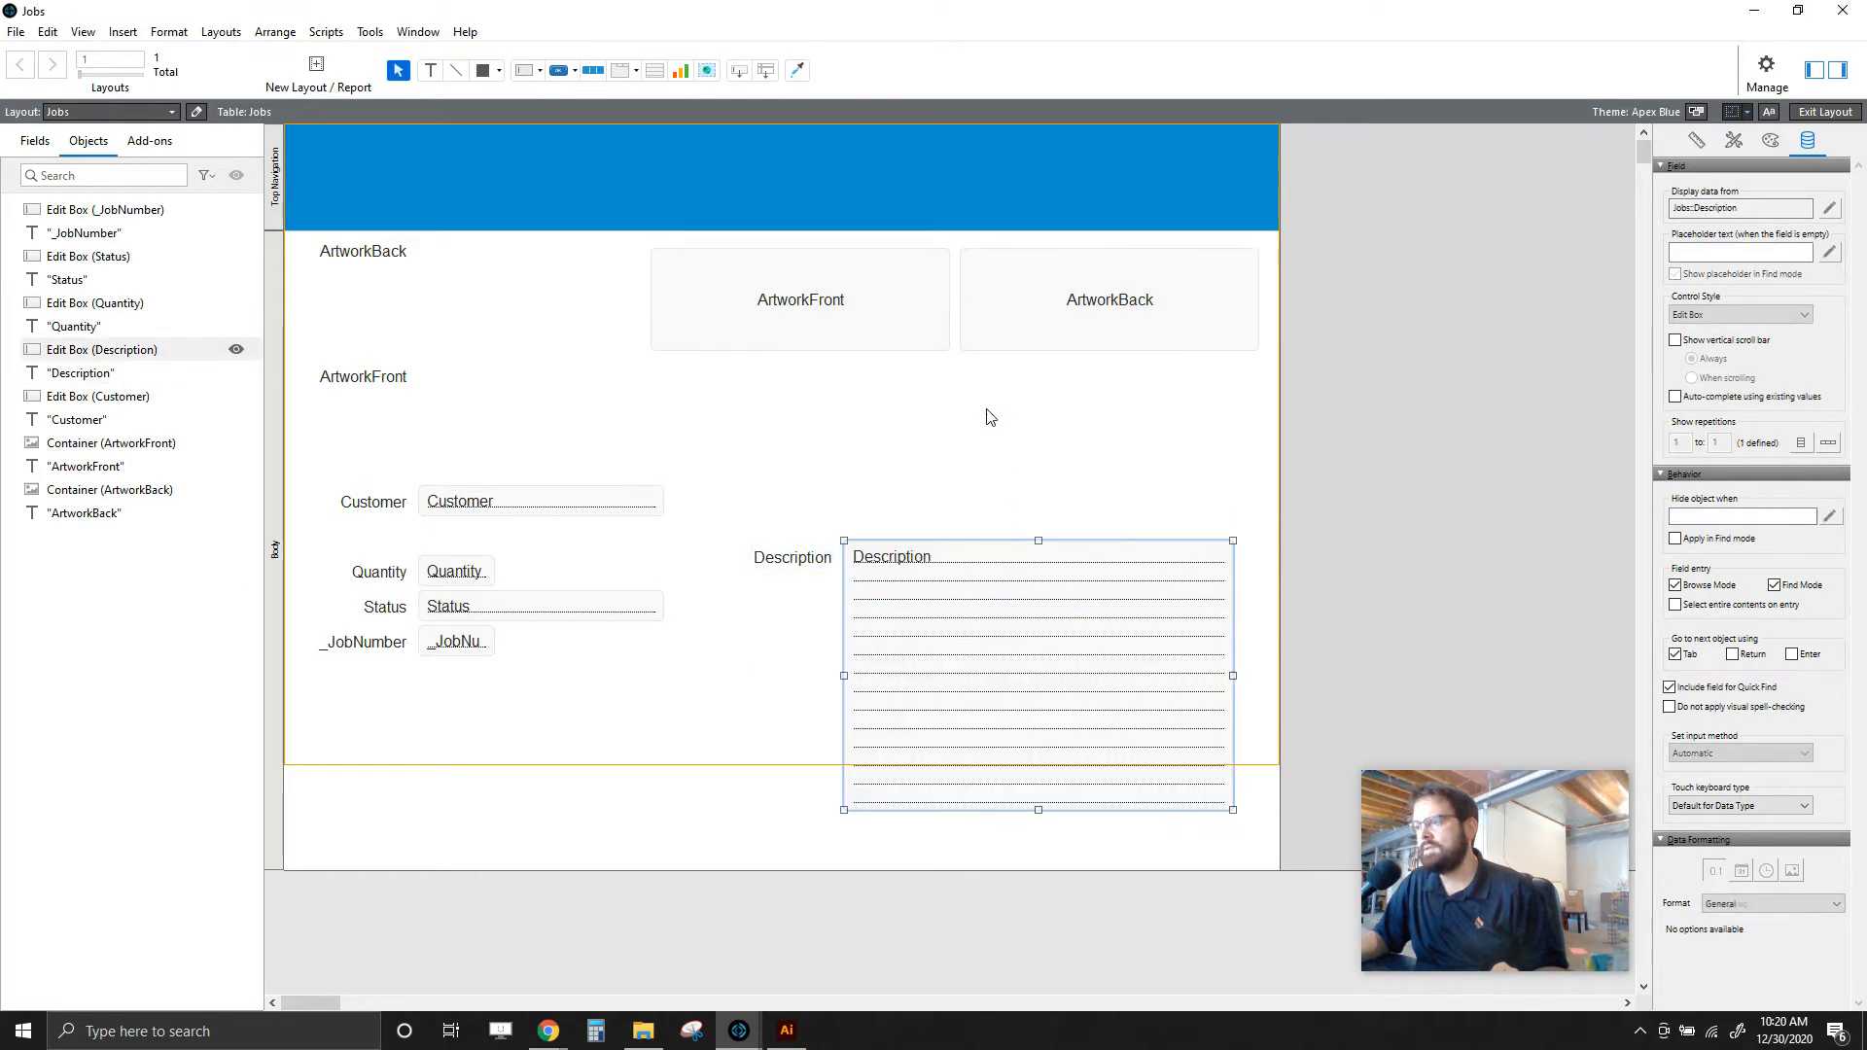
drag(1099, 404, 954, 419)
- Place the Description label just below the artwork containers and fit the Description field under it across both containers' full width
drag(762, 533, 975, 597)
click(739, 525)
drag(821, 483, 691, 450)
click(868, 551)
drag(870, 595, 659, 585)
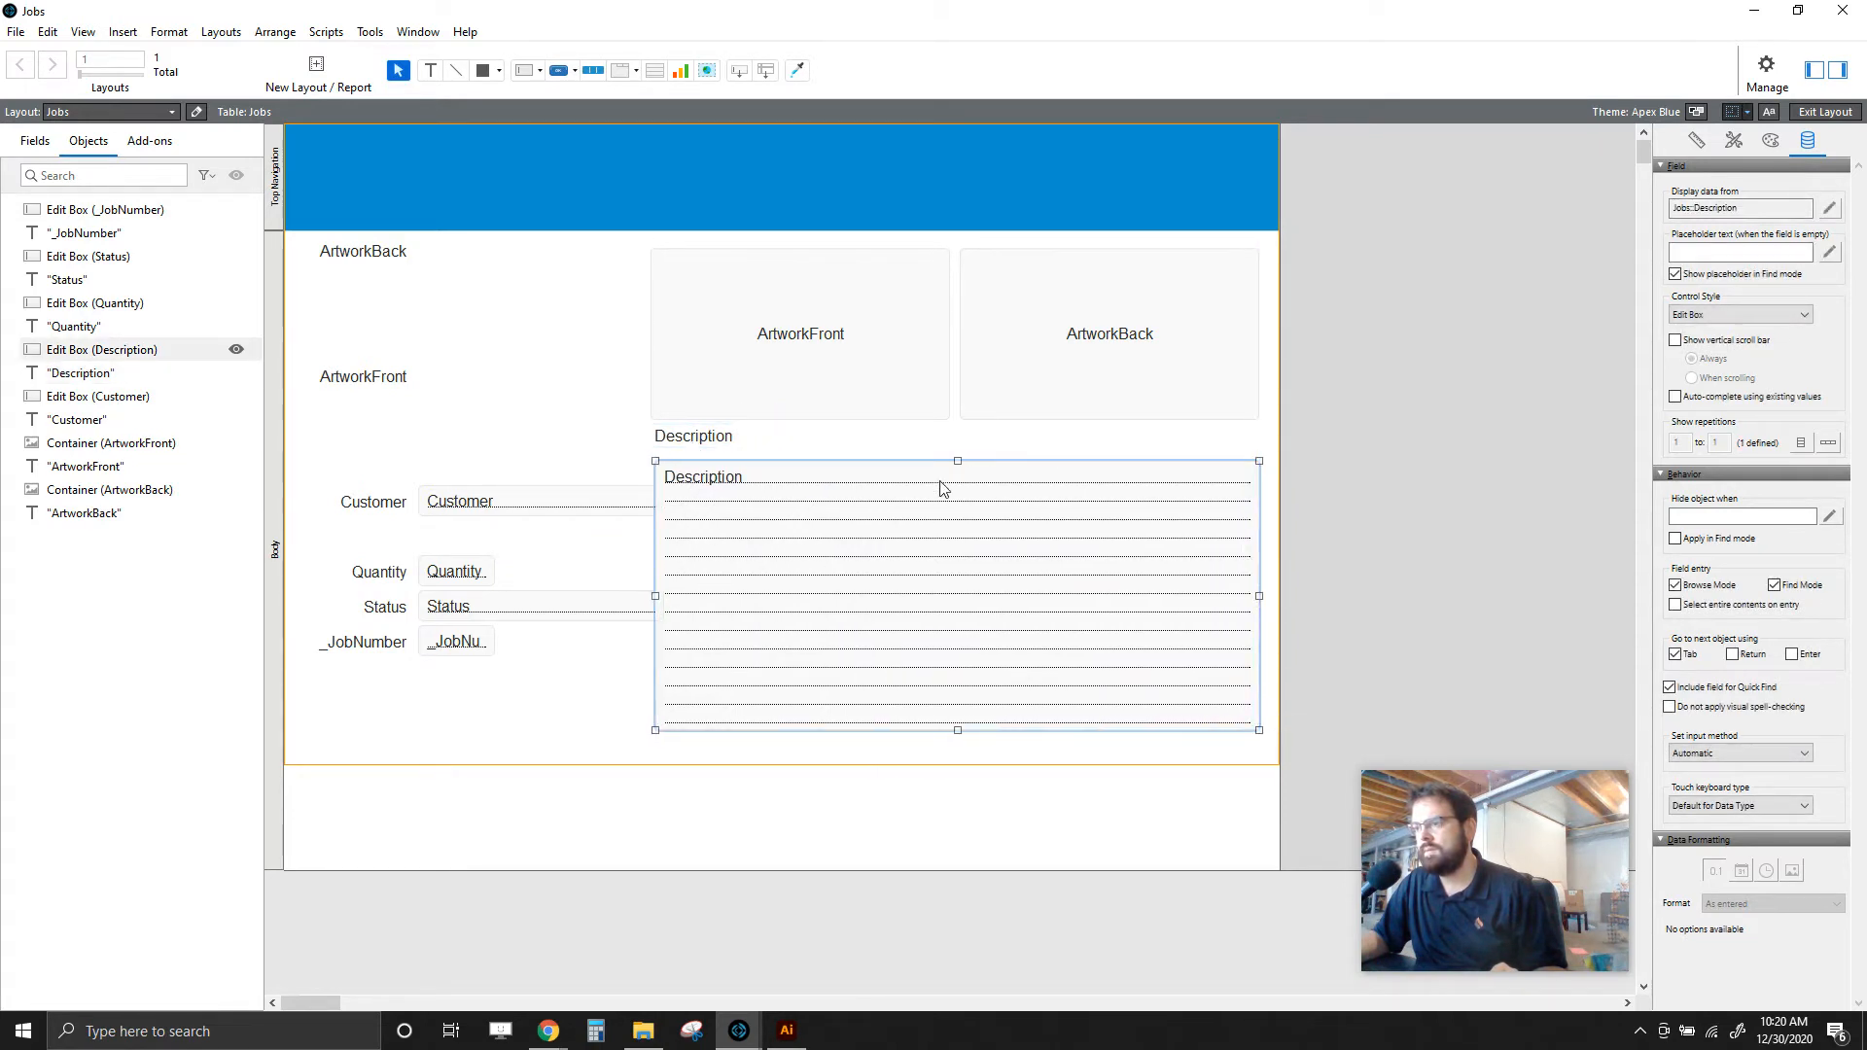
drag(957, 459, 958, 454)
drag(655, 592, 651, 592)
click(542, 421)
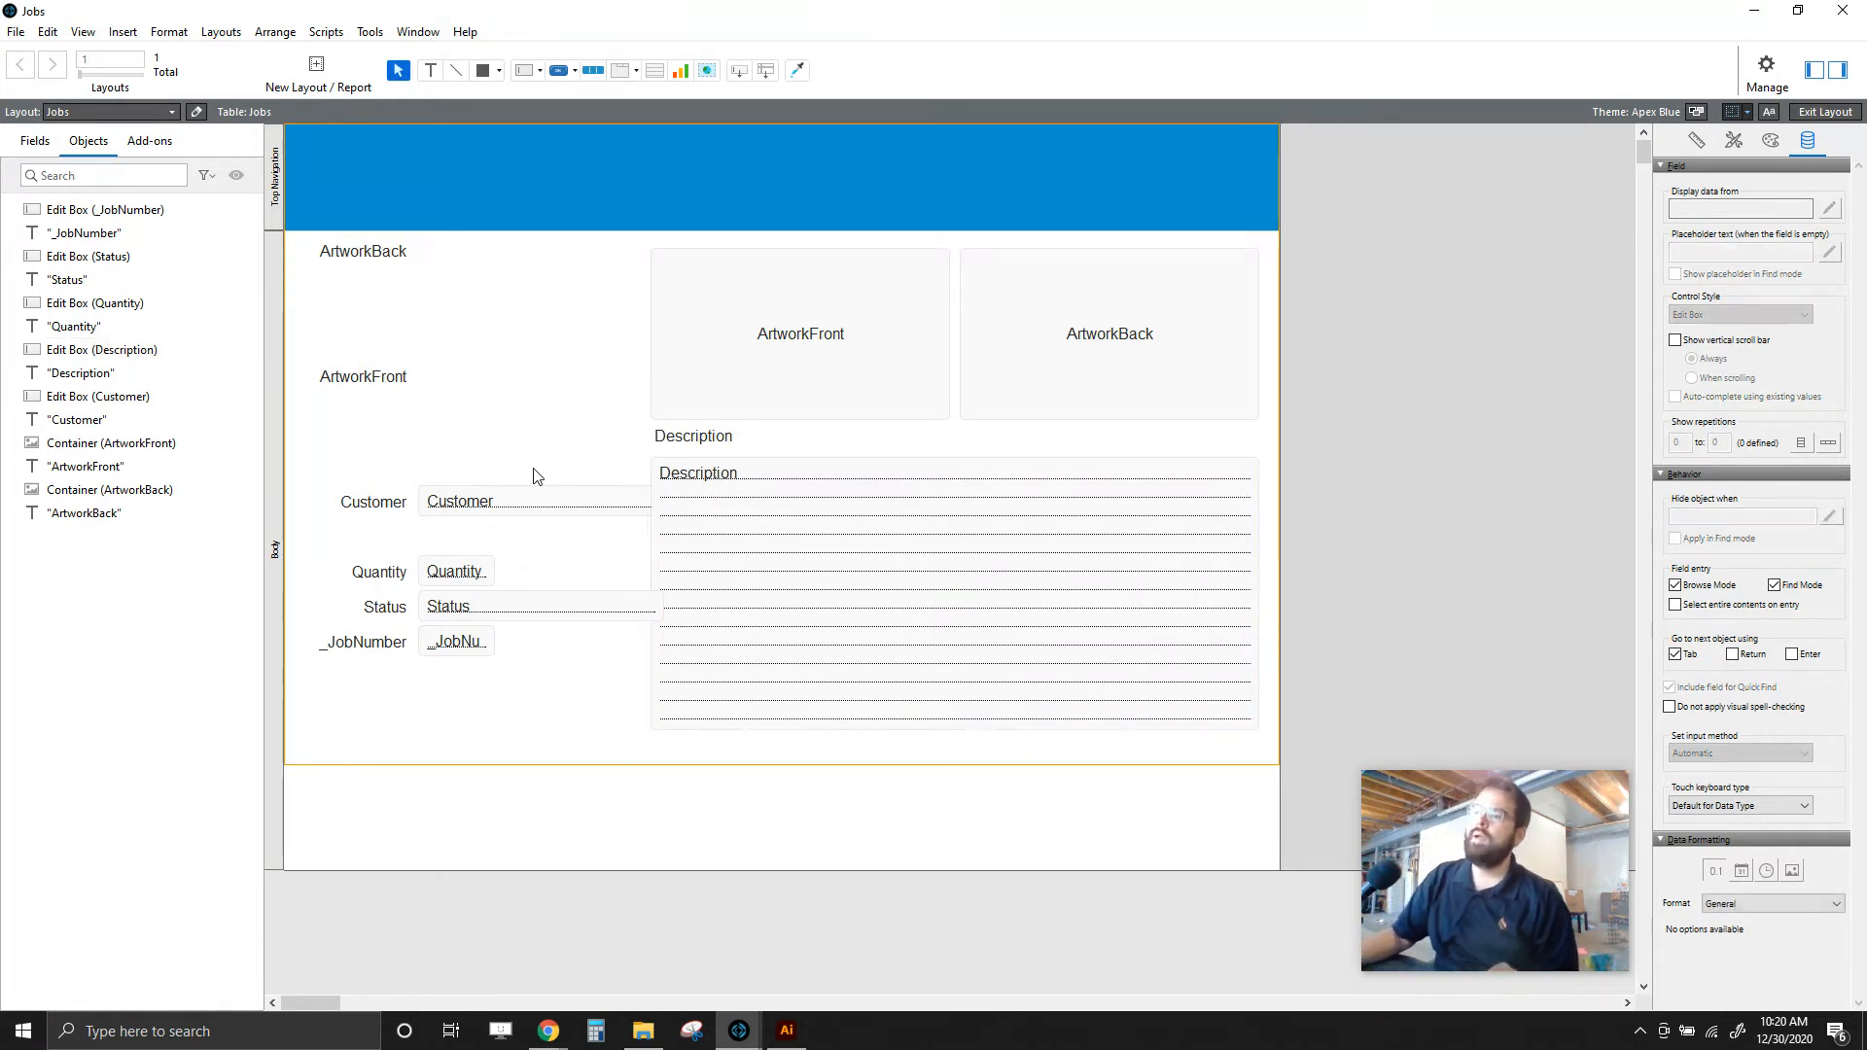
- Move the Customer and Quantity labels and fields below the Description field, one under the other
drag(334, 483, 803, 764)
click(513, 675)
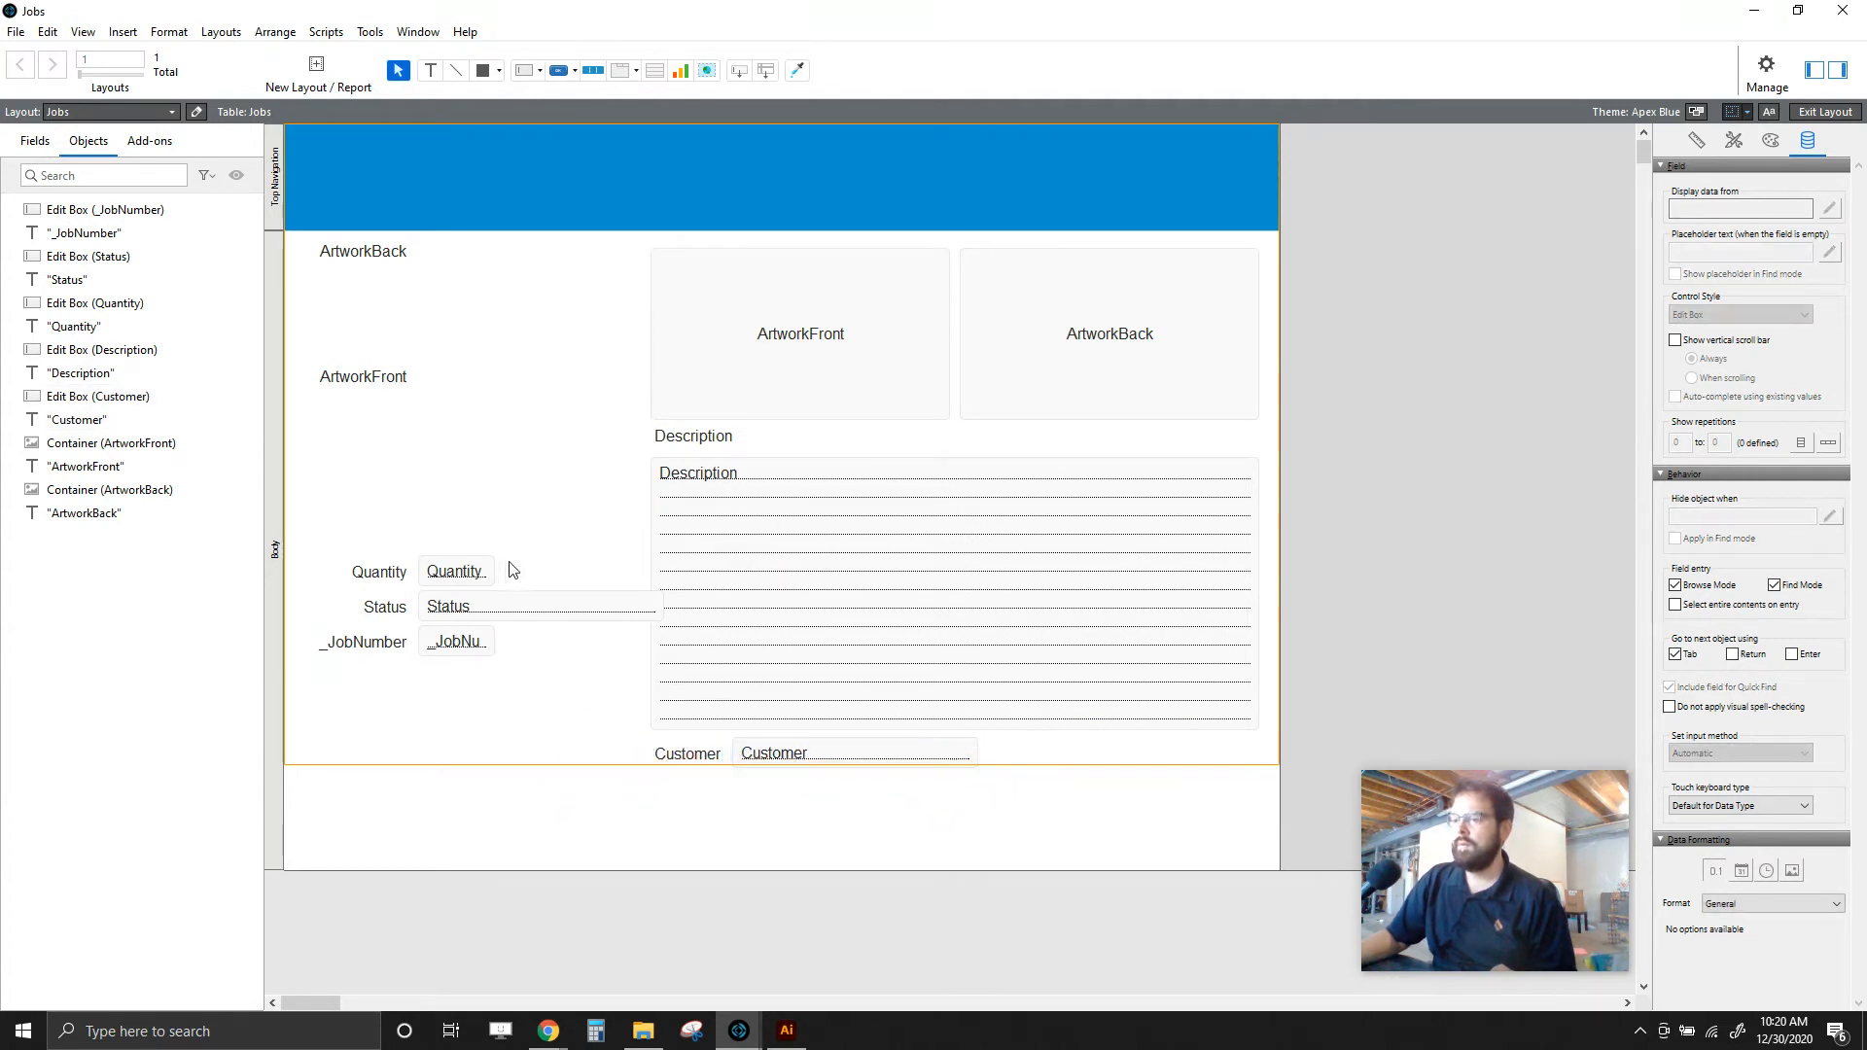
click(429, 582)
click(559, 579)
drag(369, 580, 775, 800)
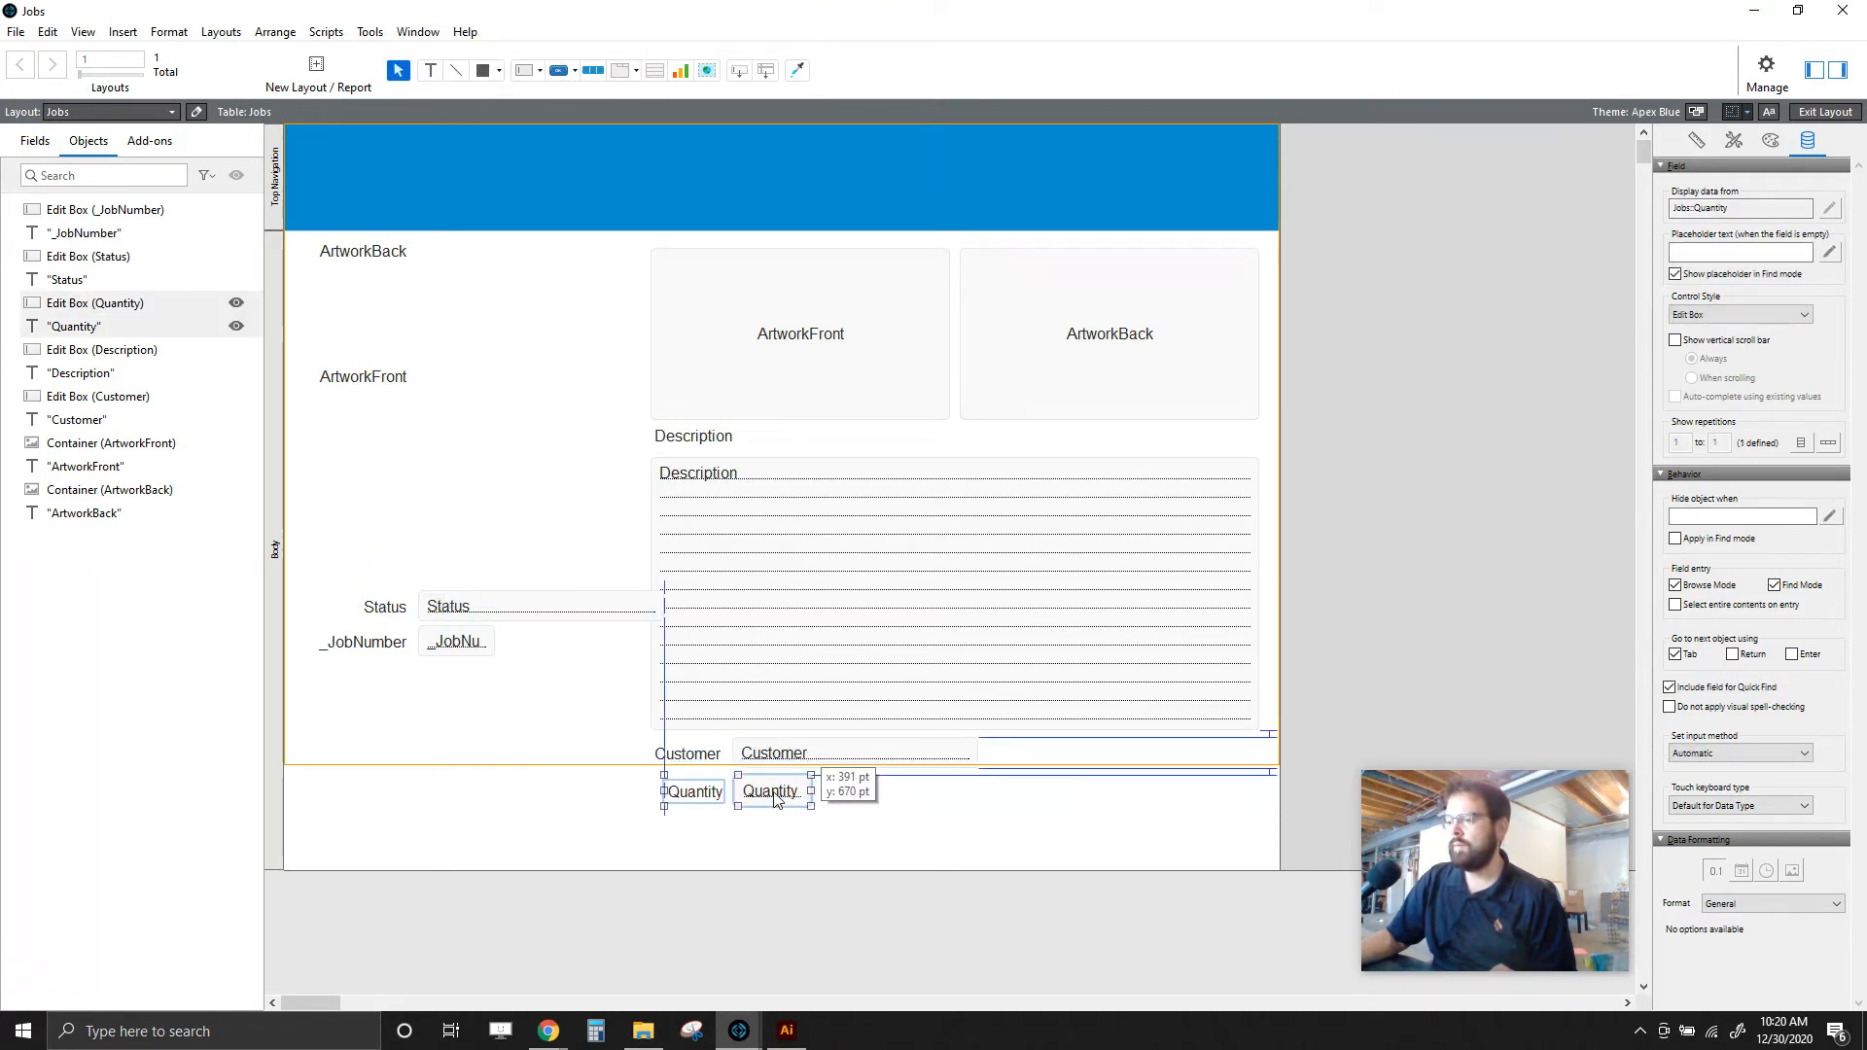
- Move the Status and _JobNumber labels and fields above the artwork containers, at the lower edge of the blue header
click(533, 647)
drag(386, 562, 667, 625)
drag(544, 613, 1091, 223)
drag(364, 576, 461, 653)
drag(461, 644, 783, 236)
click(560, 189)
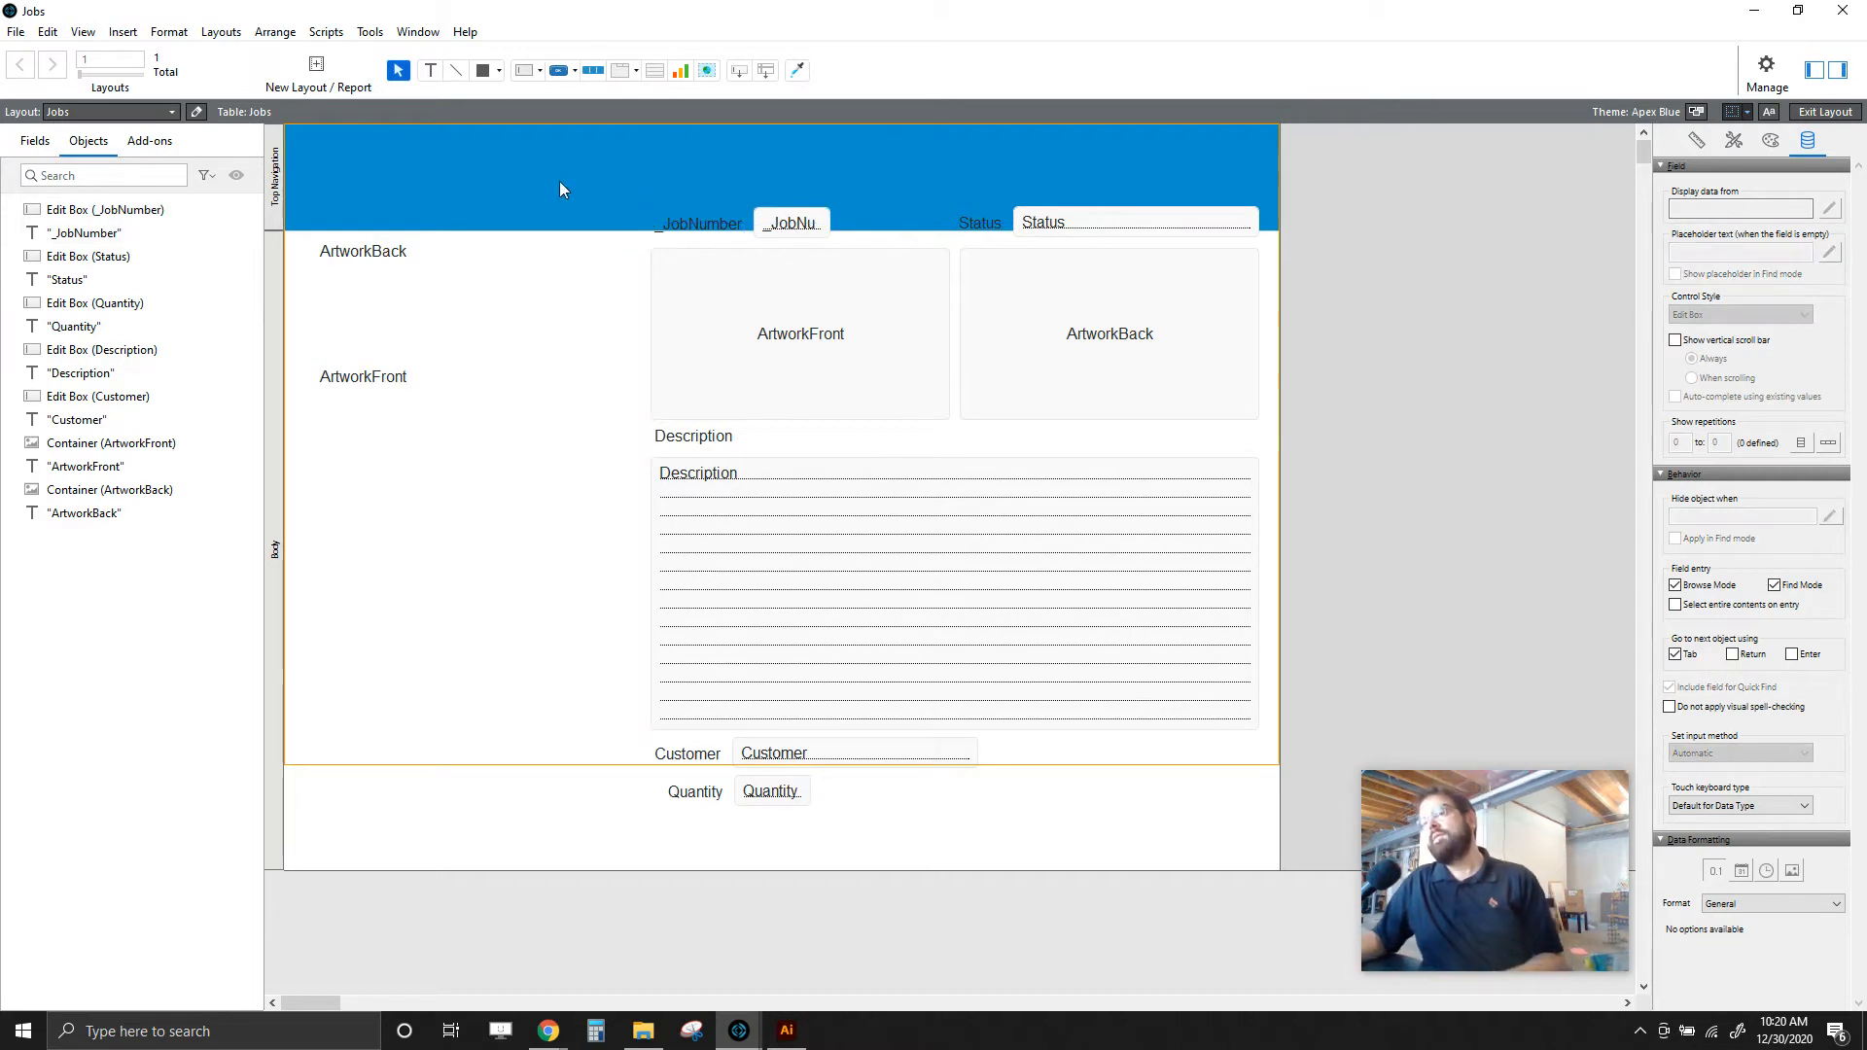
click(277, 449)
click(276, 186)
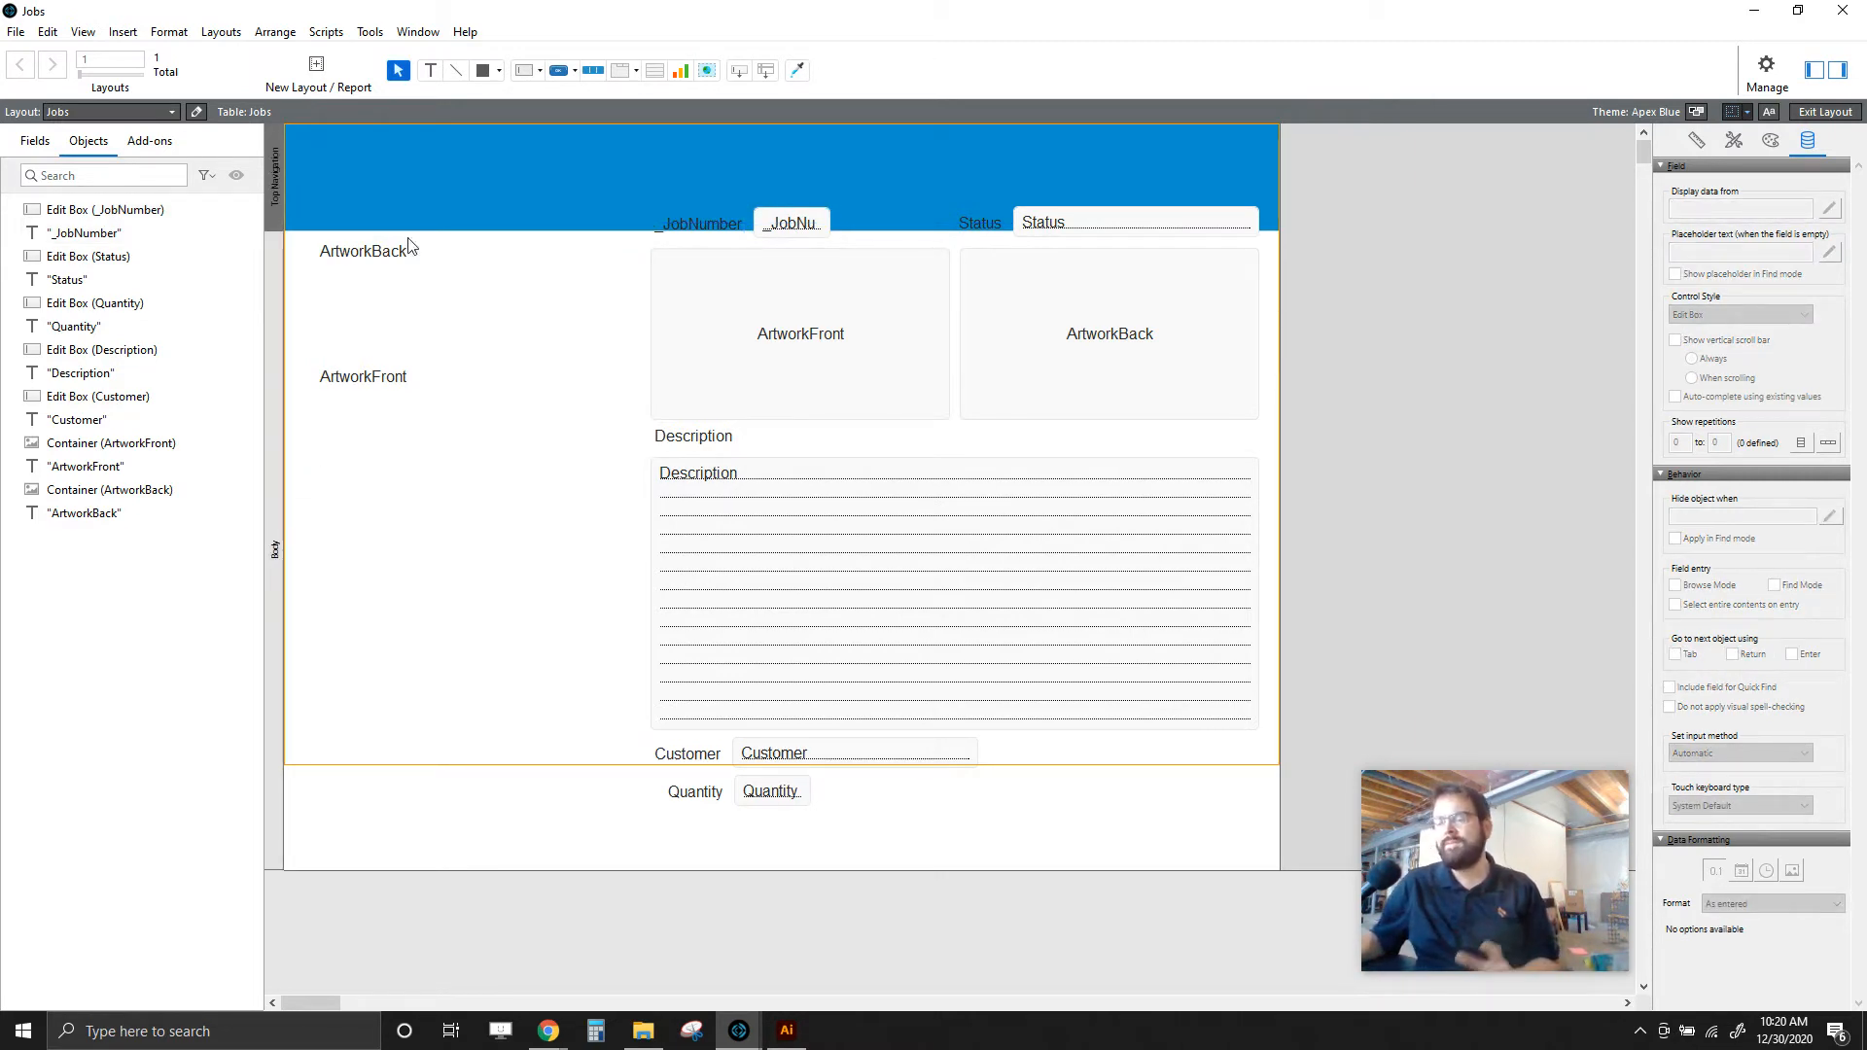
click(524, 366)
right_click(275, 195)
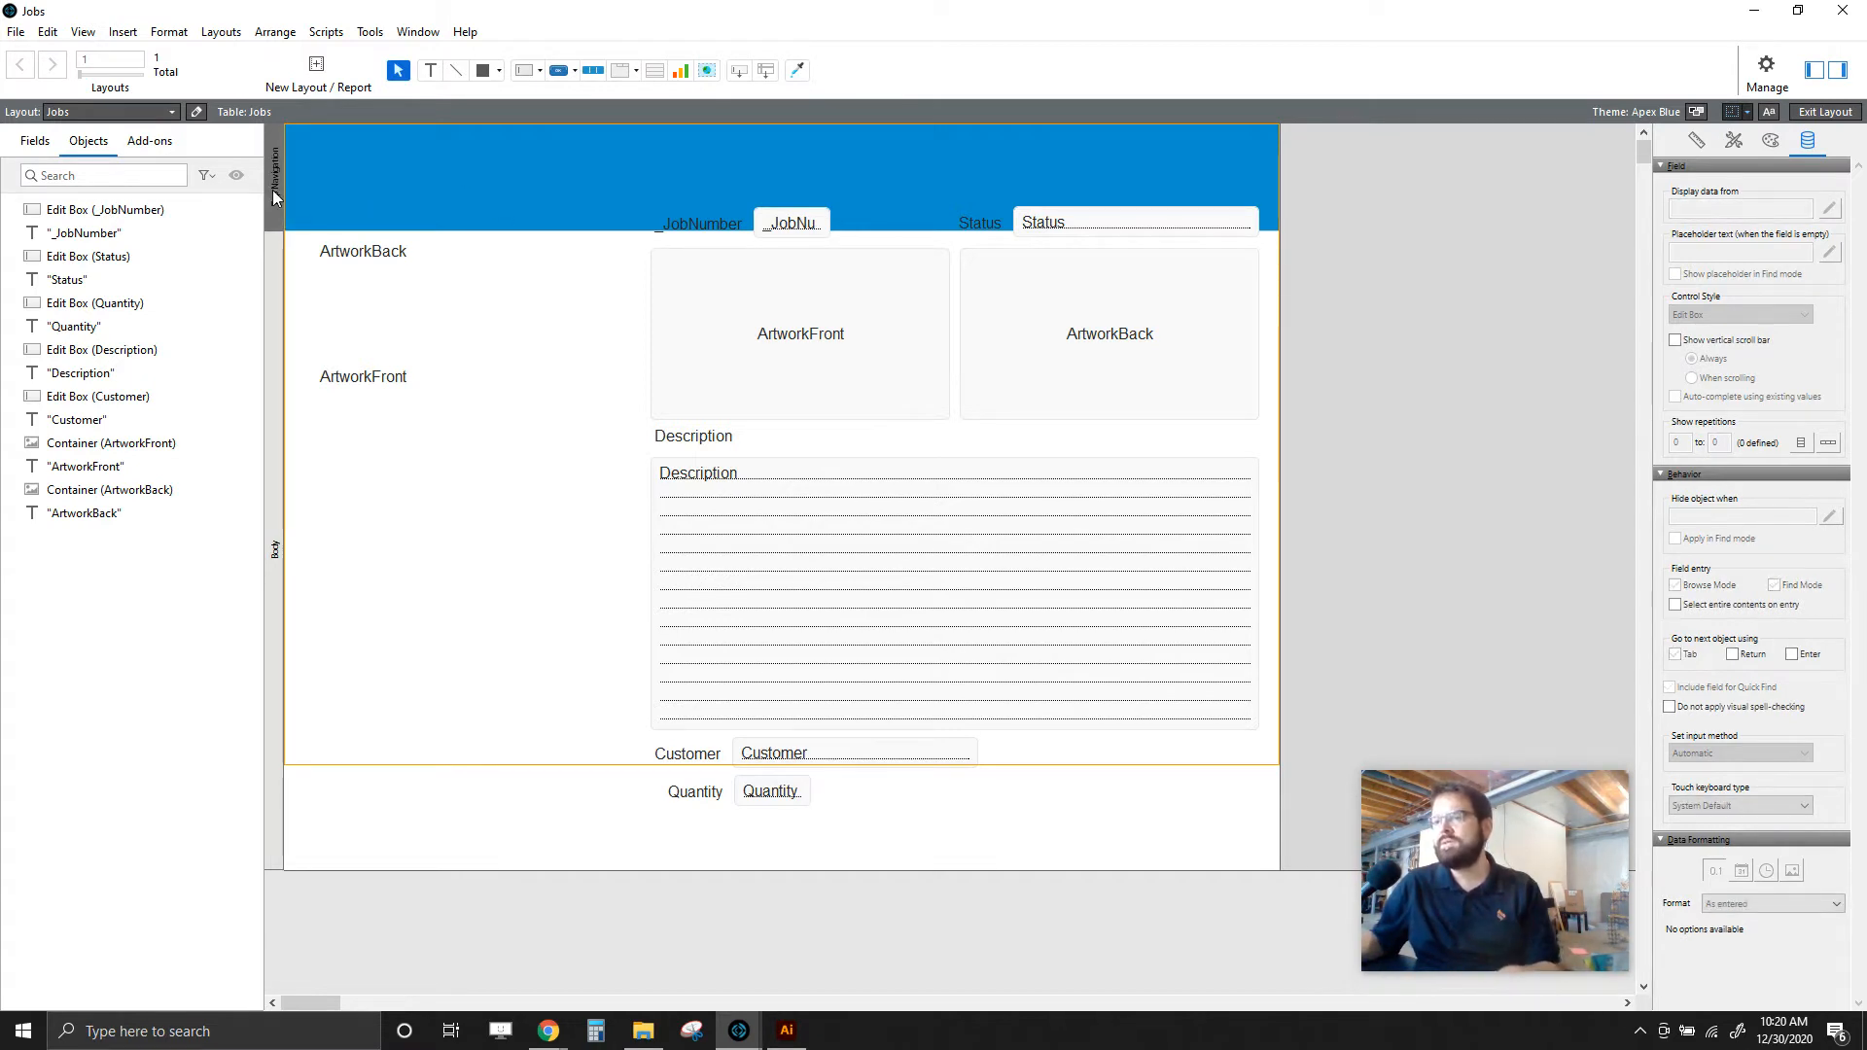
click(353, 179)
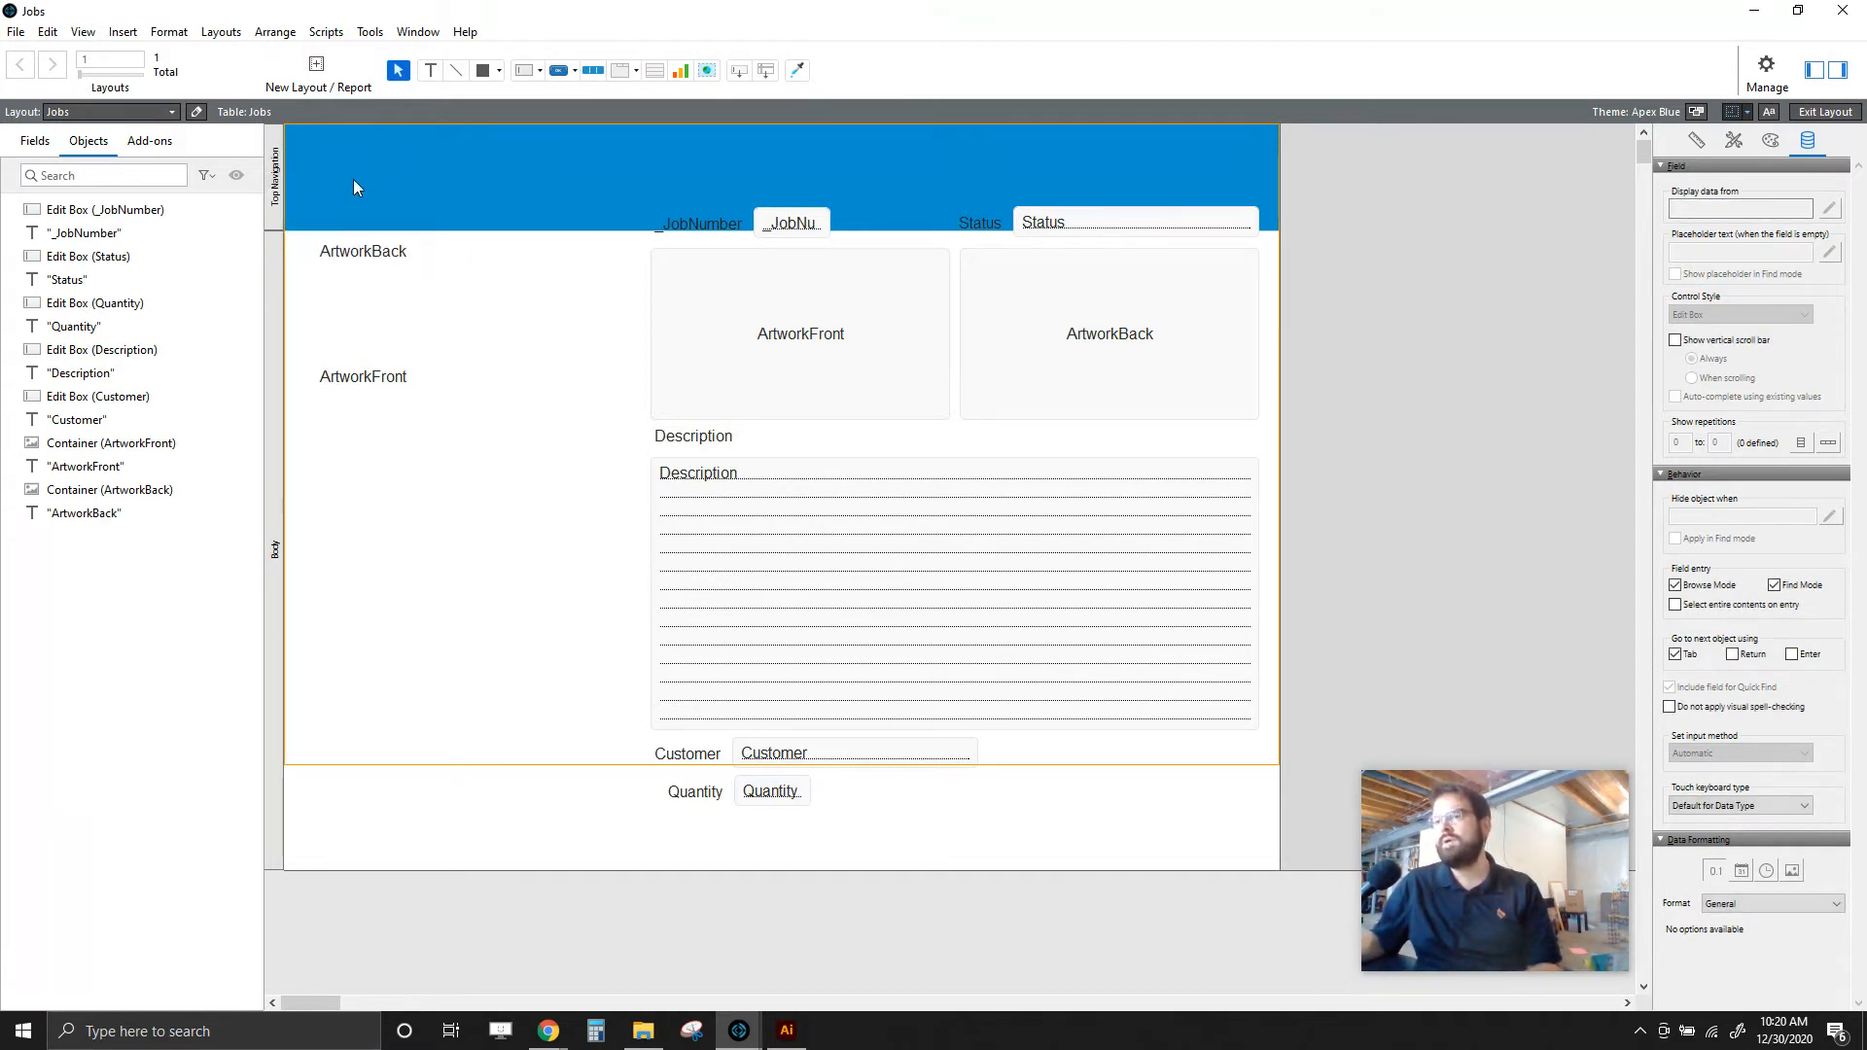
right_click(353, 179)
click(435, 291)
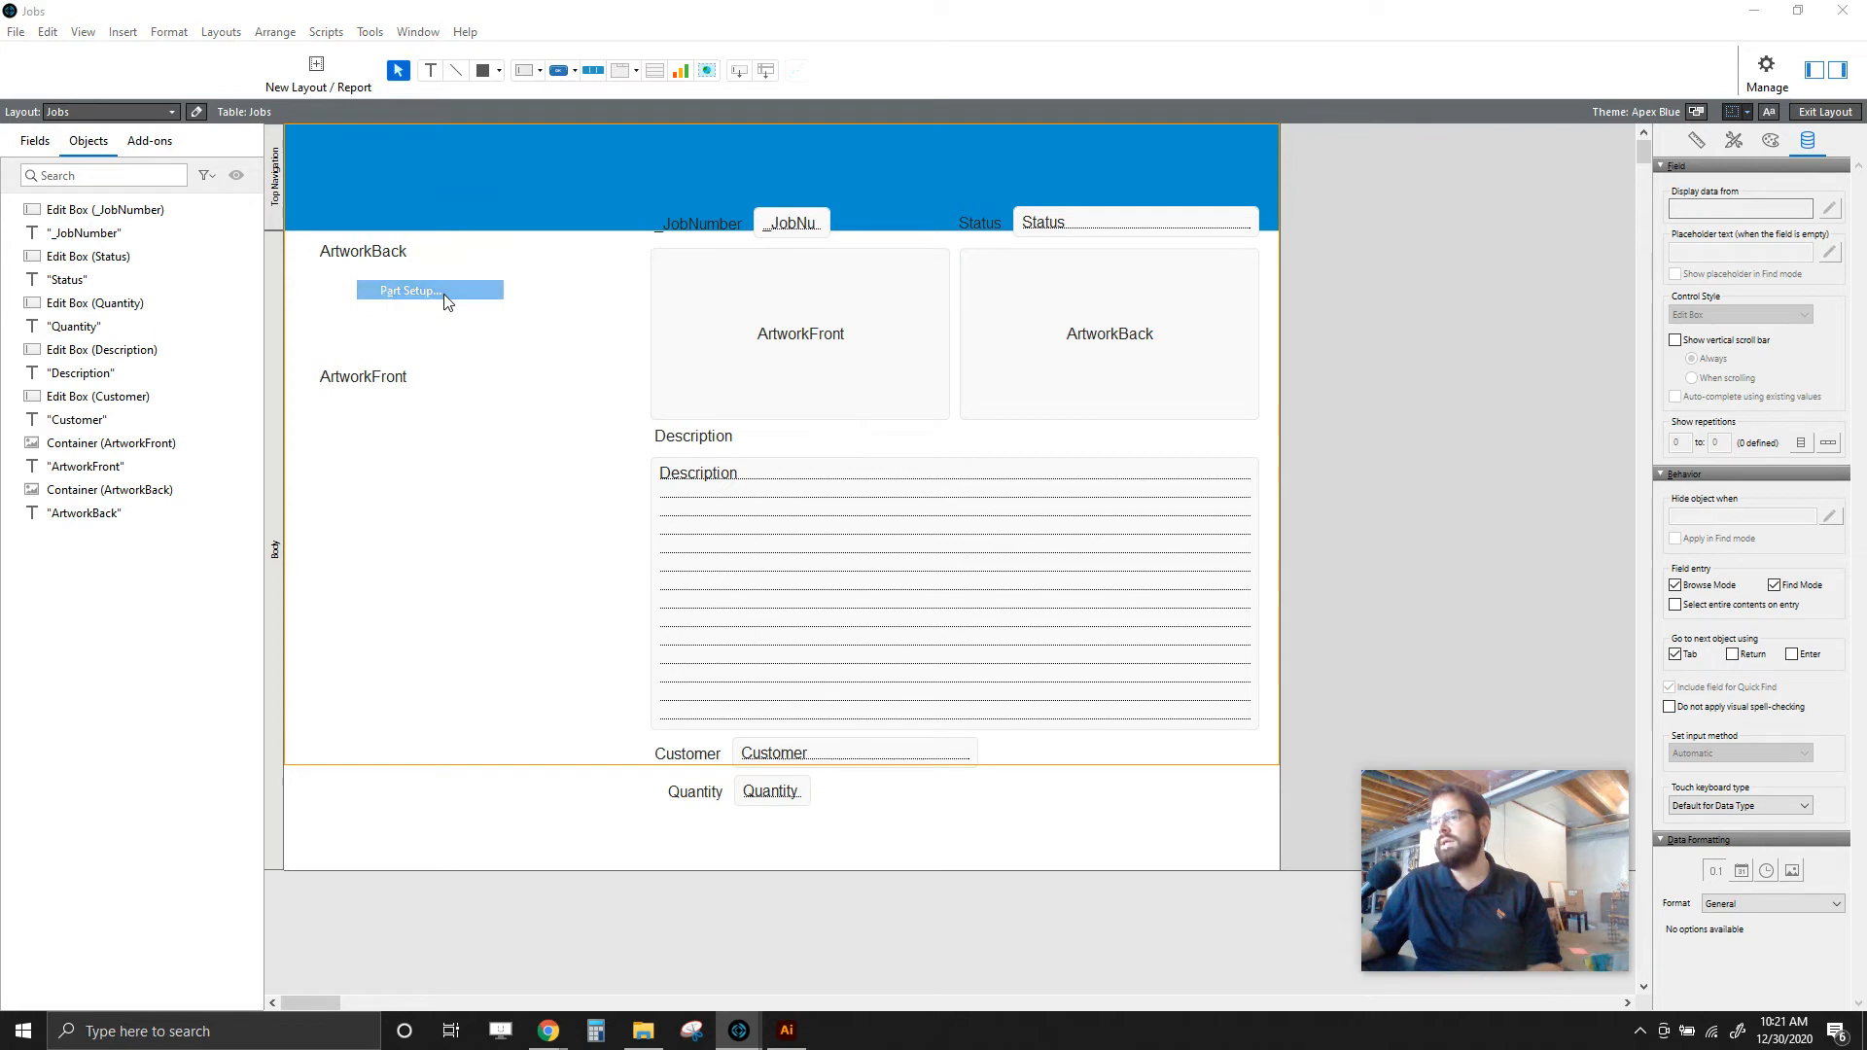
click(551, 402)
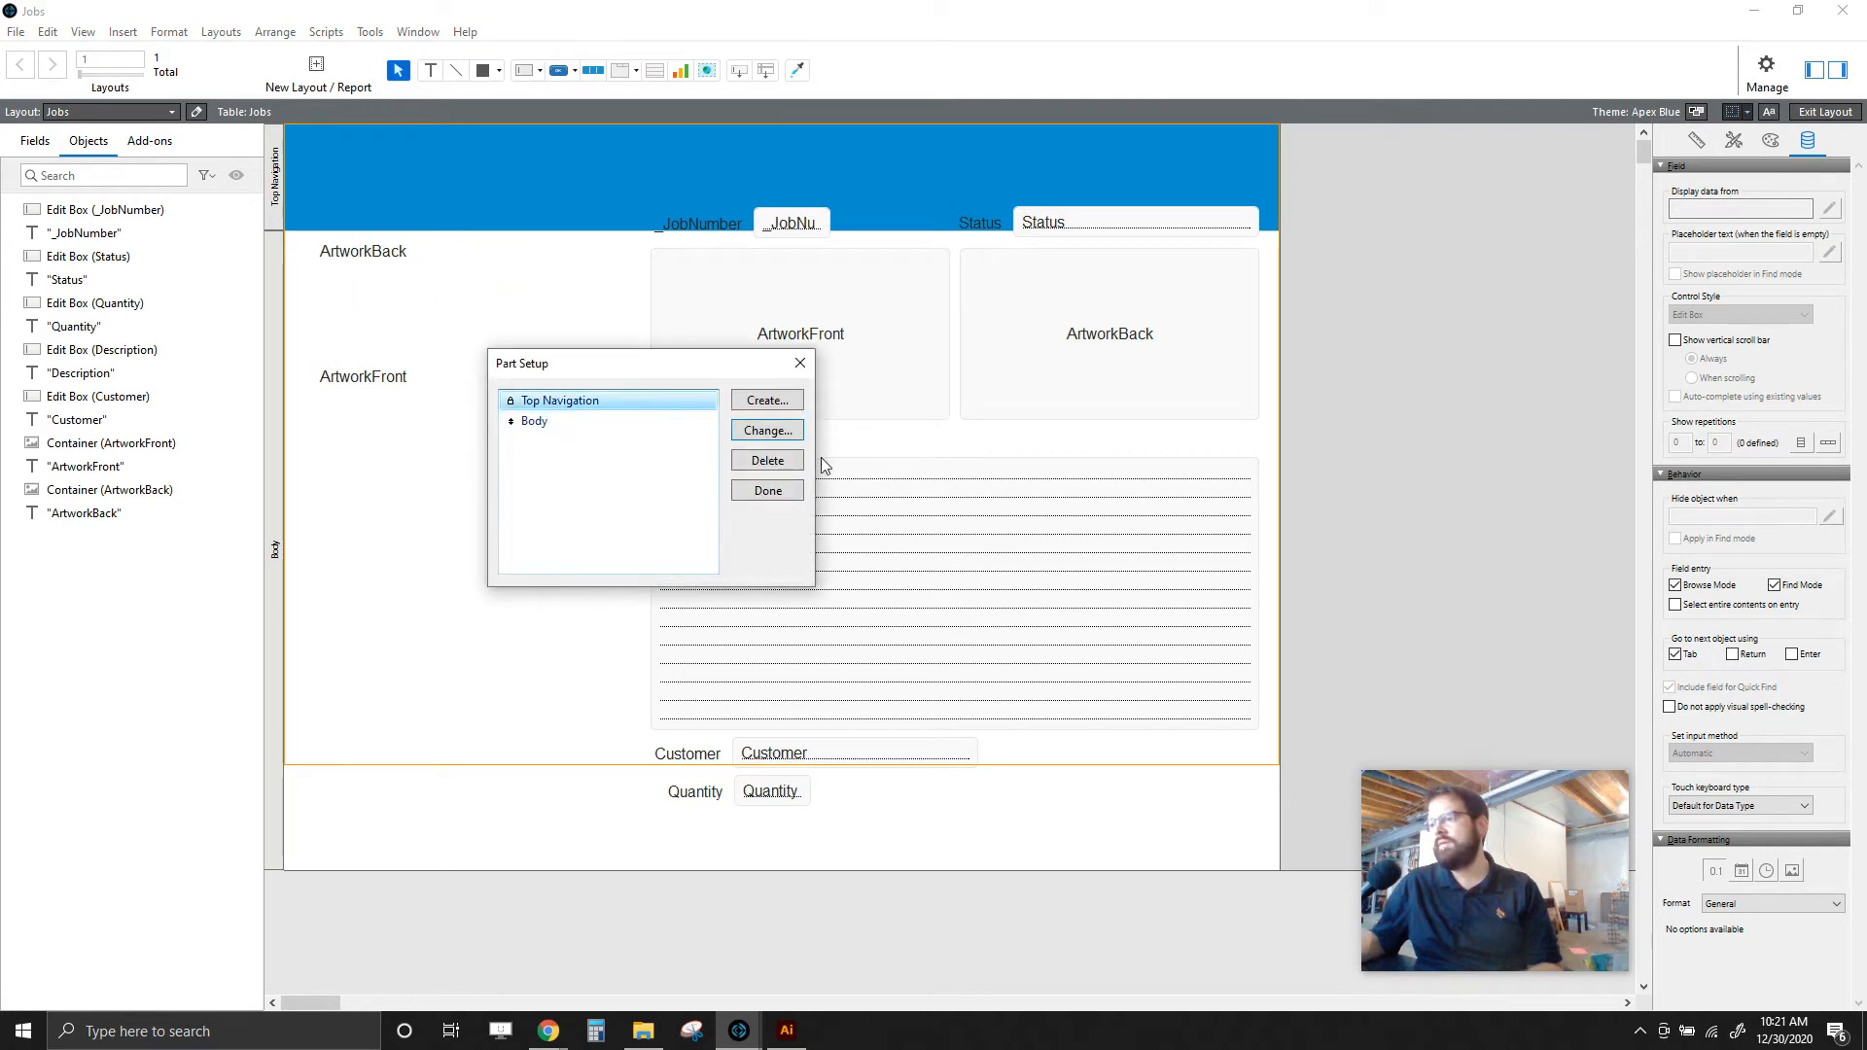
click(767, 460)
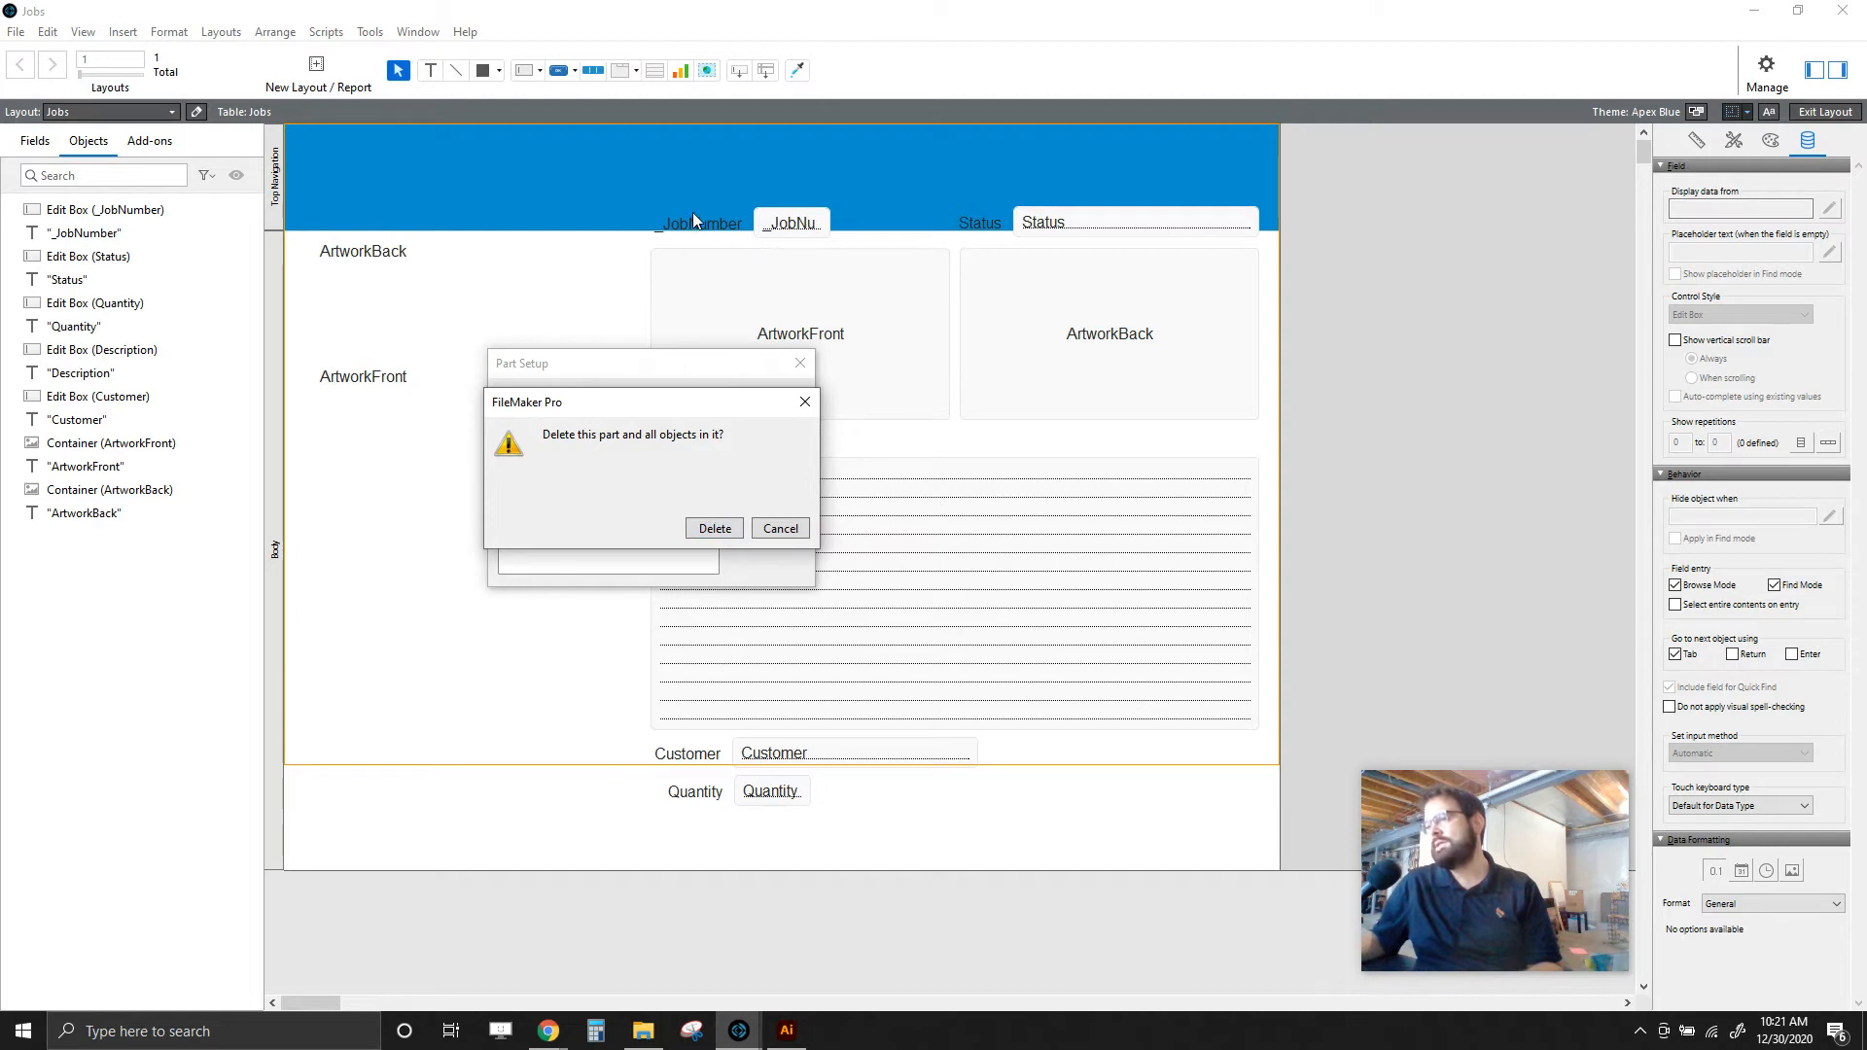
click(780, 529)
click(799, 362)
- Move the Status and _JobNumber labels and fields out of the header onto the gray area beside the layout
drag(741, 201, 1494, 308)
click(1338, 343)
drag(1243, 297, 1394, 338)
drag(1177, 303, 1370, 398)
click(1105, 156)
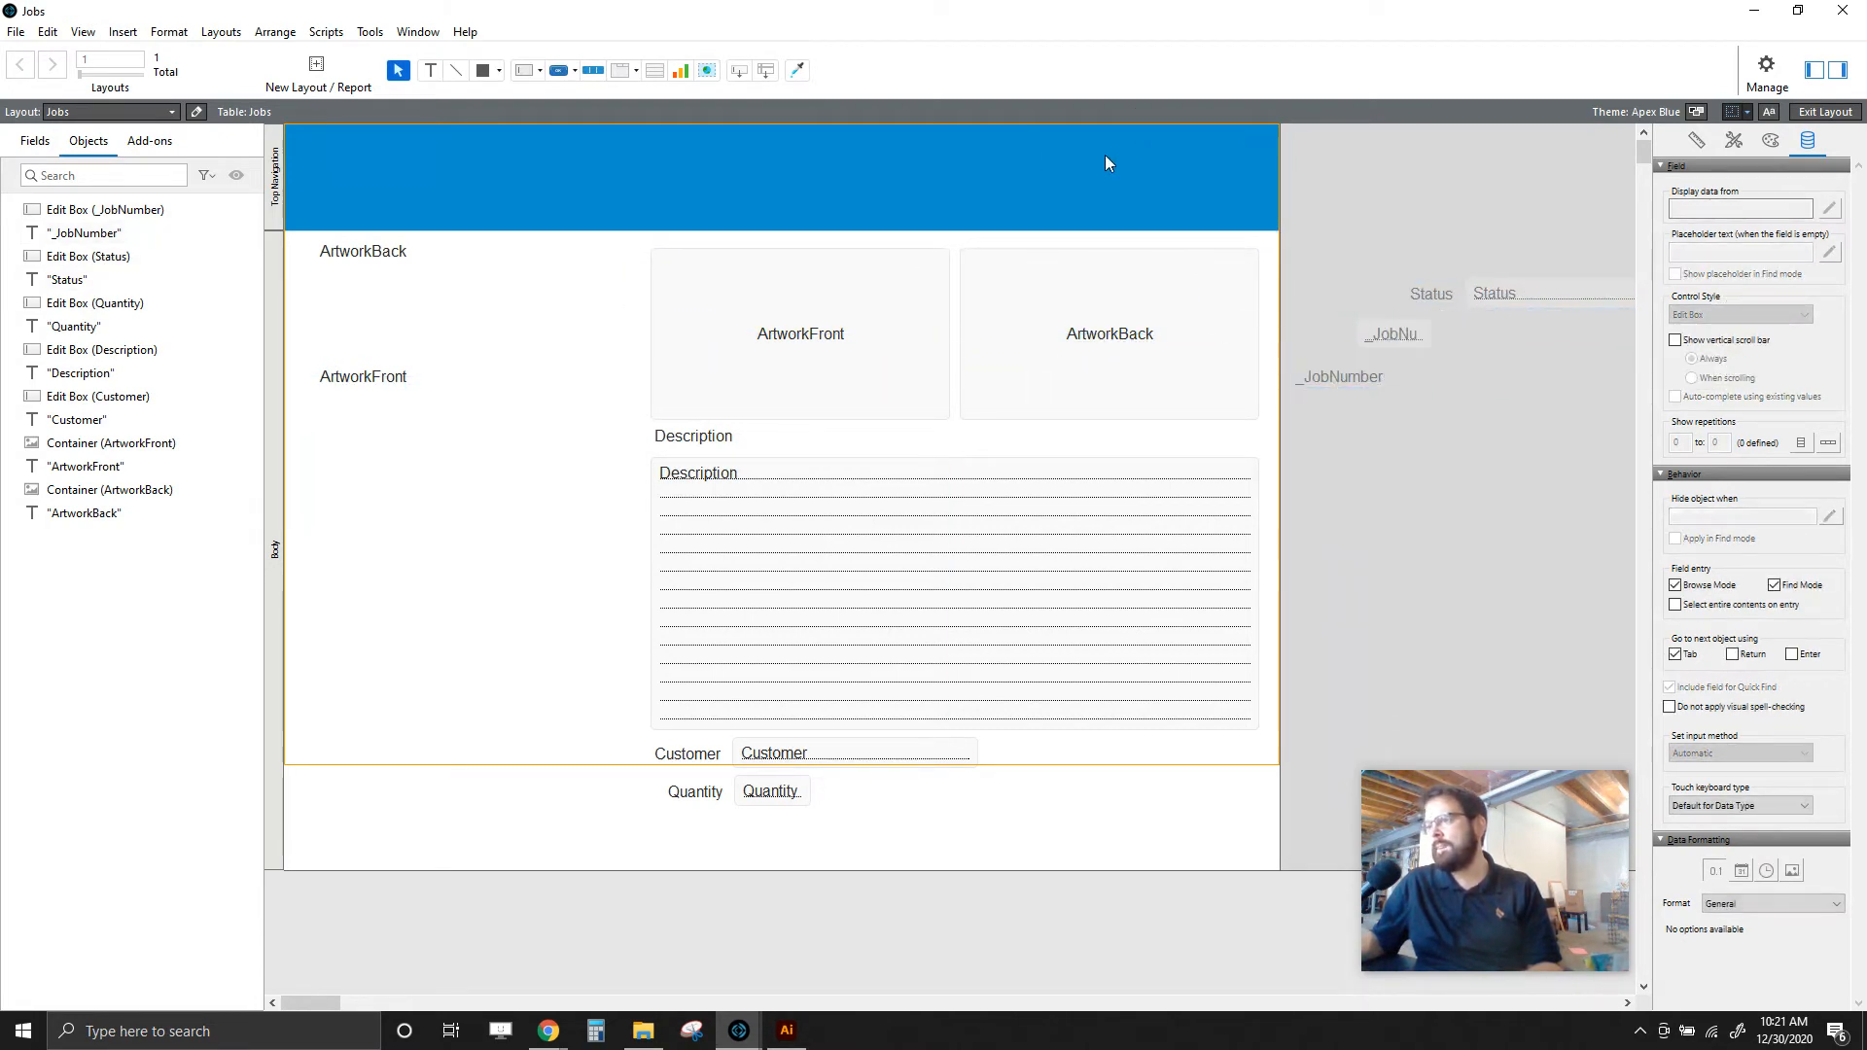
- Delete the Top Navigation part from the layout through Part Setup
right_click(866, 142)
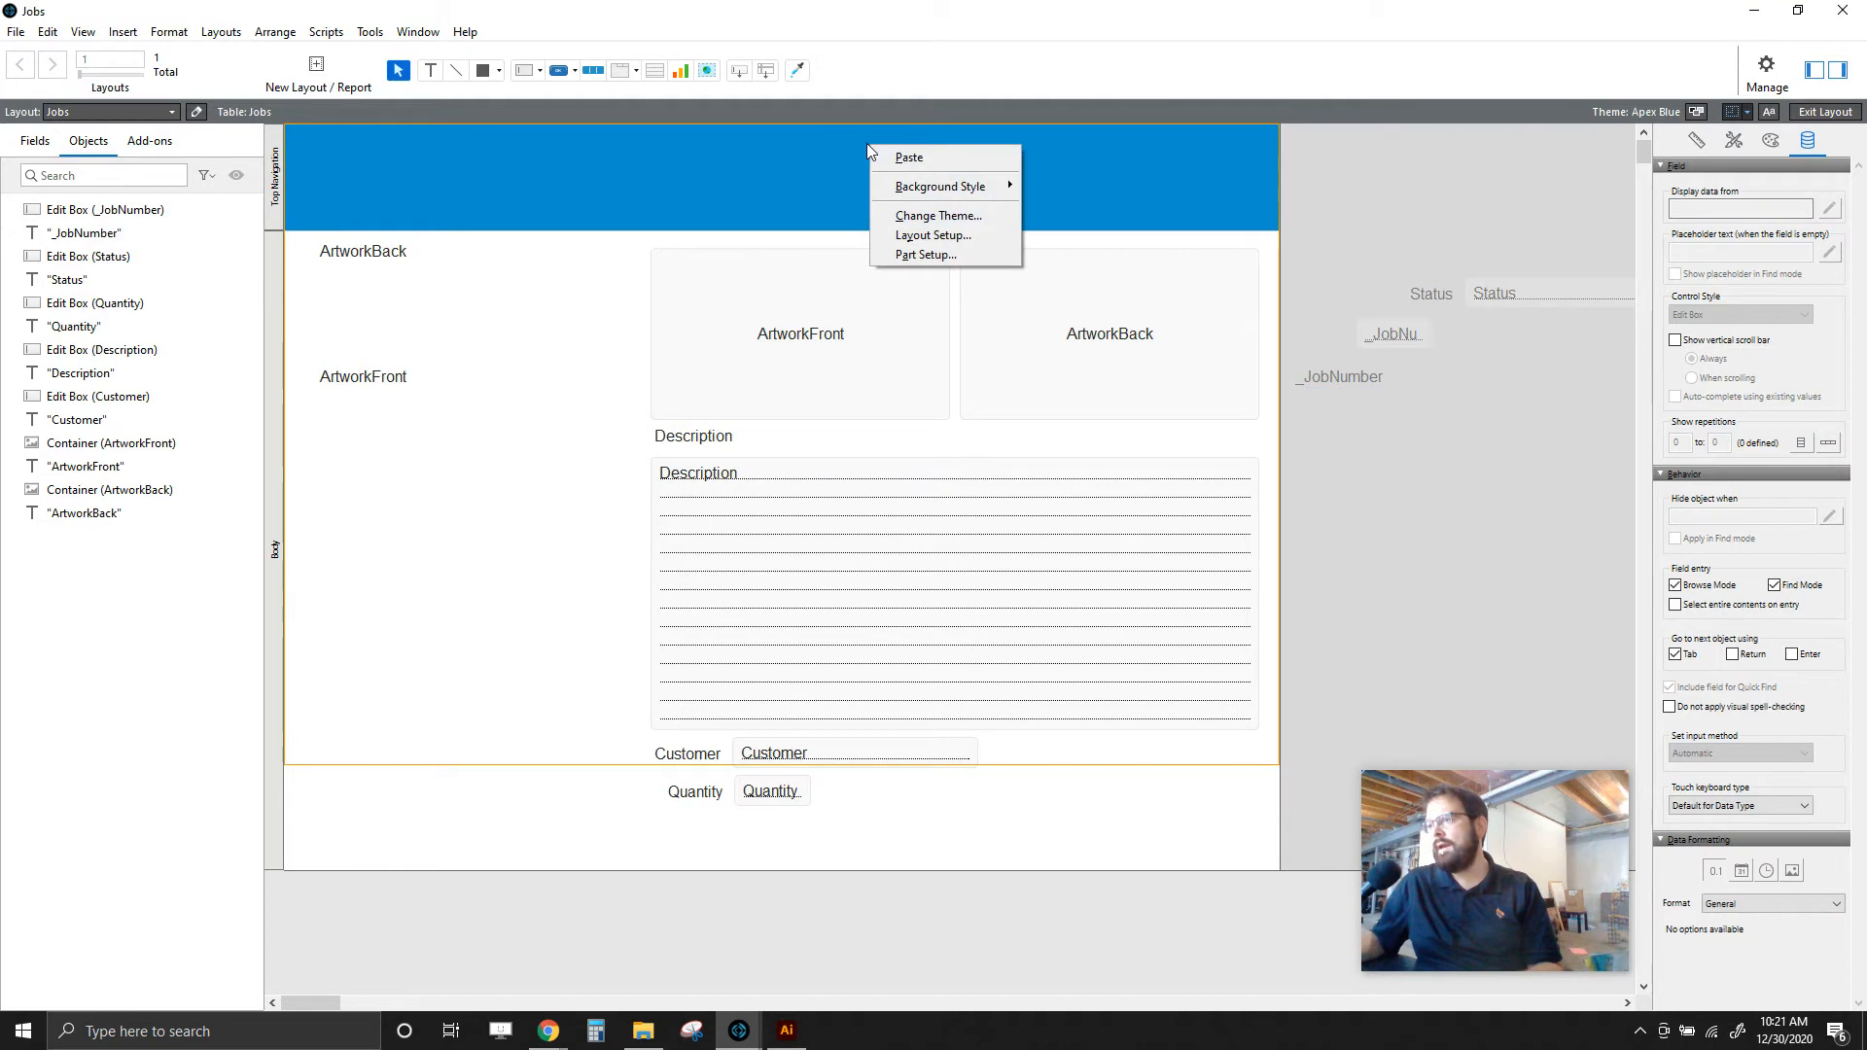
click(943, 258)
click(534, 401)
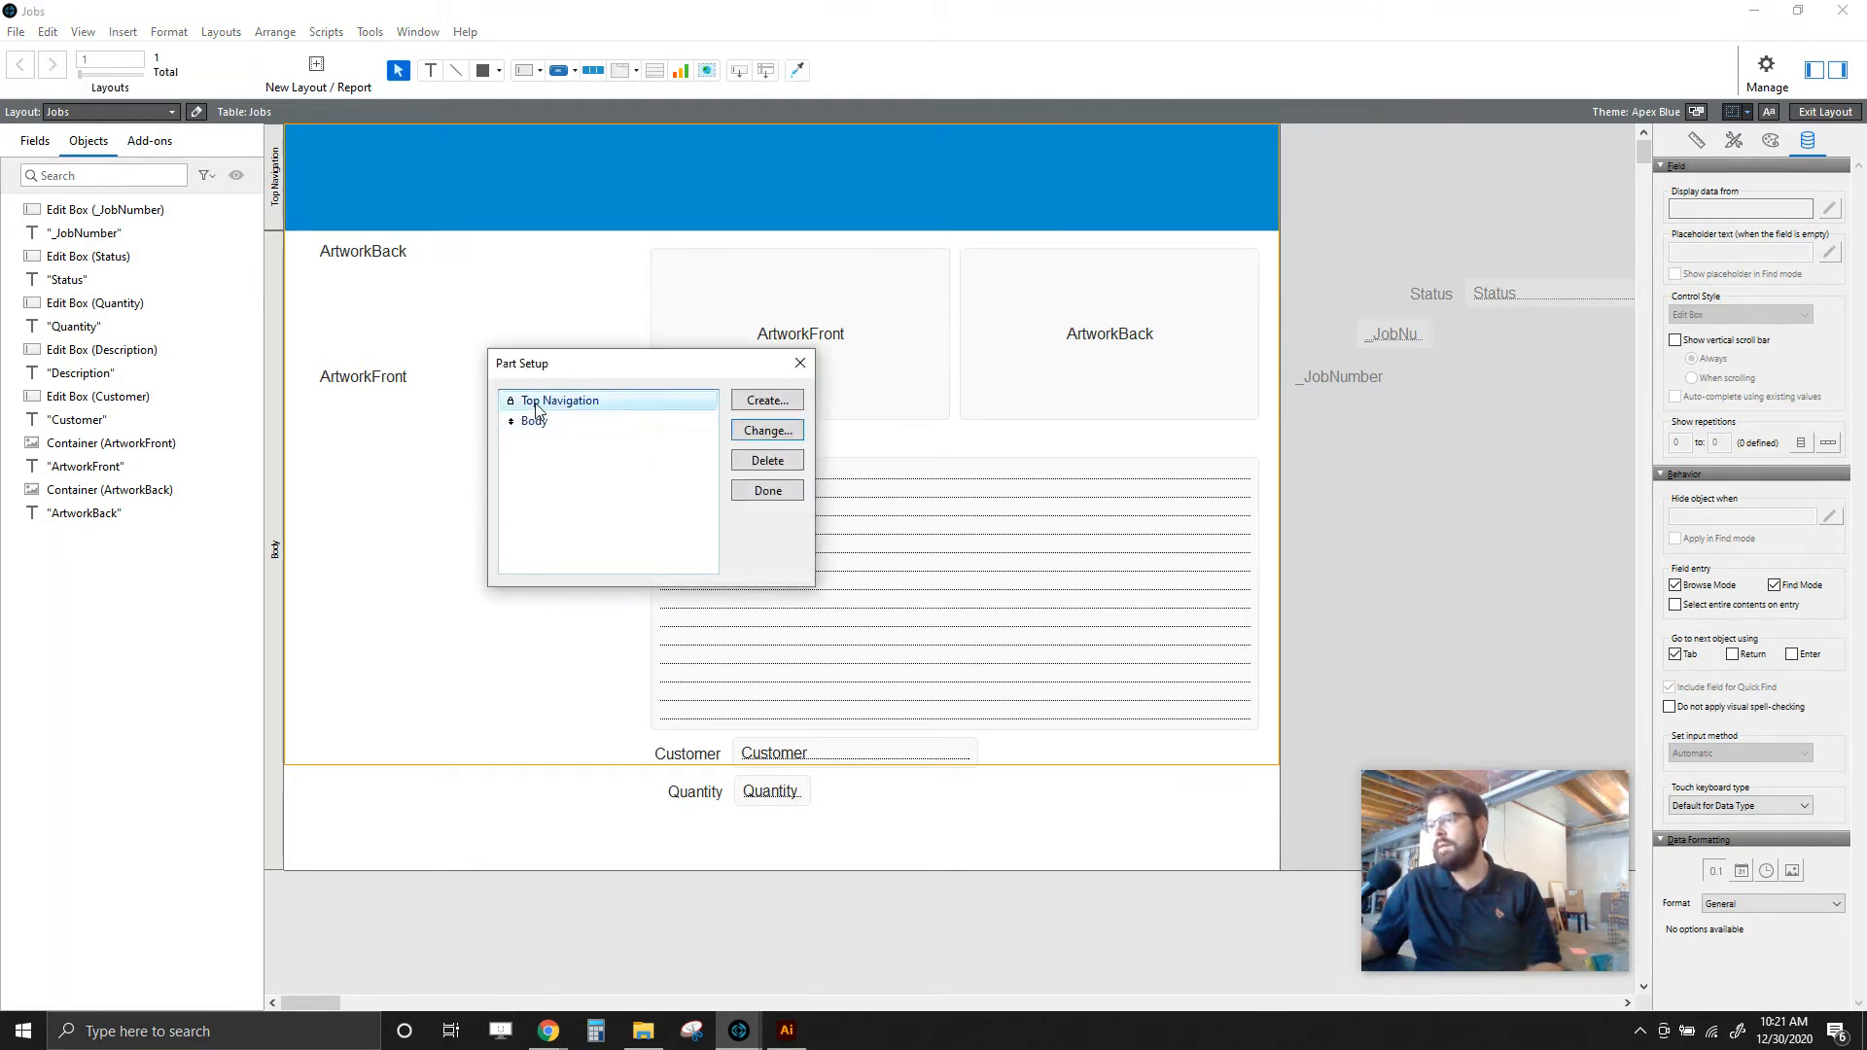
click(772, 463)
click(767, 491)
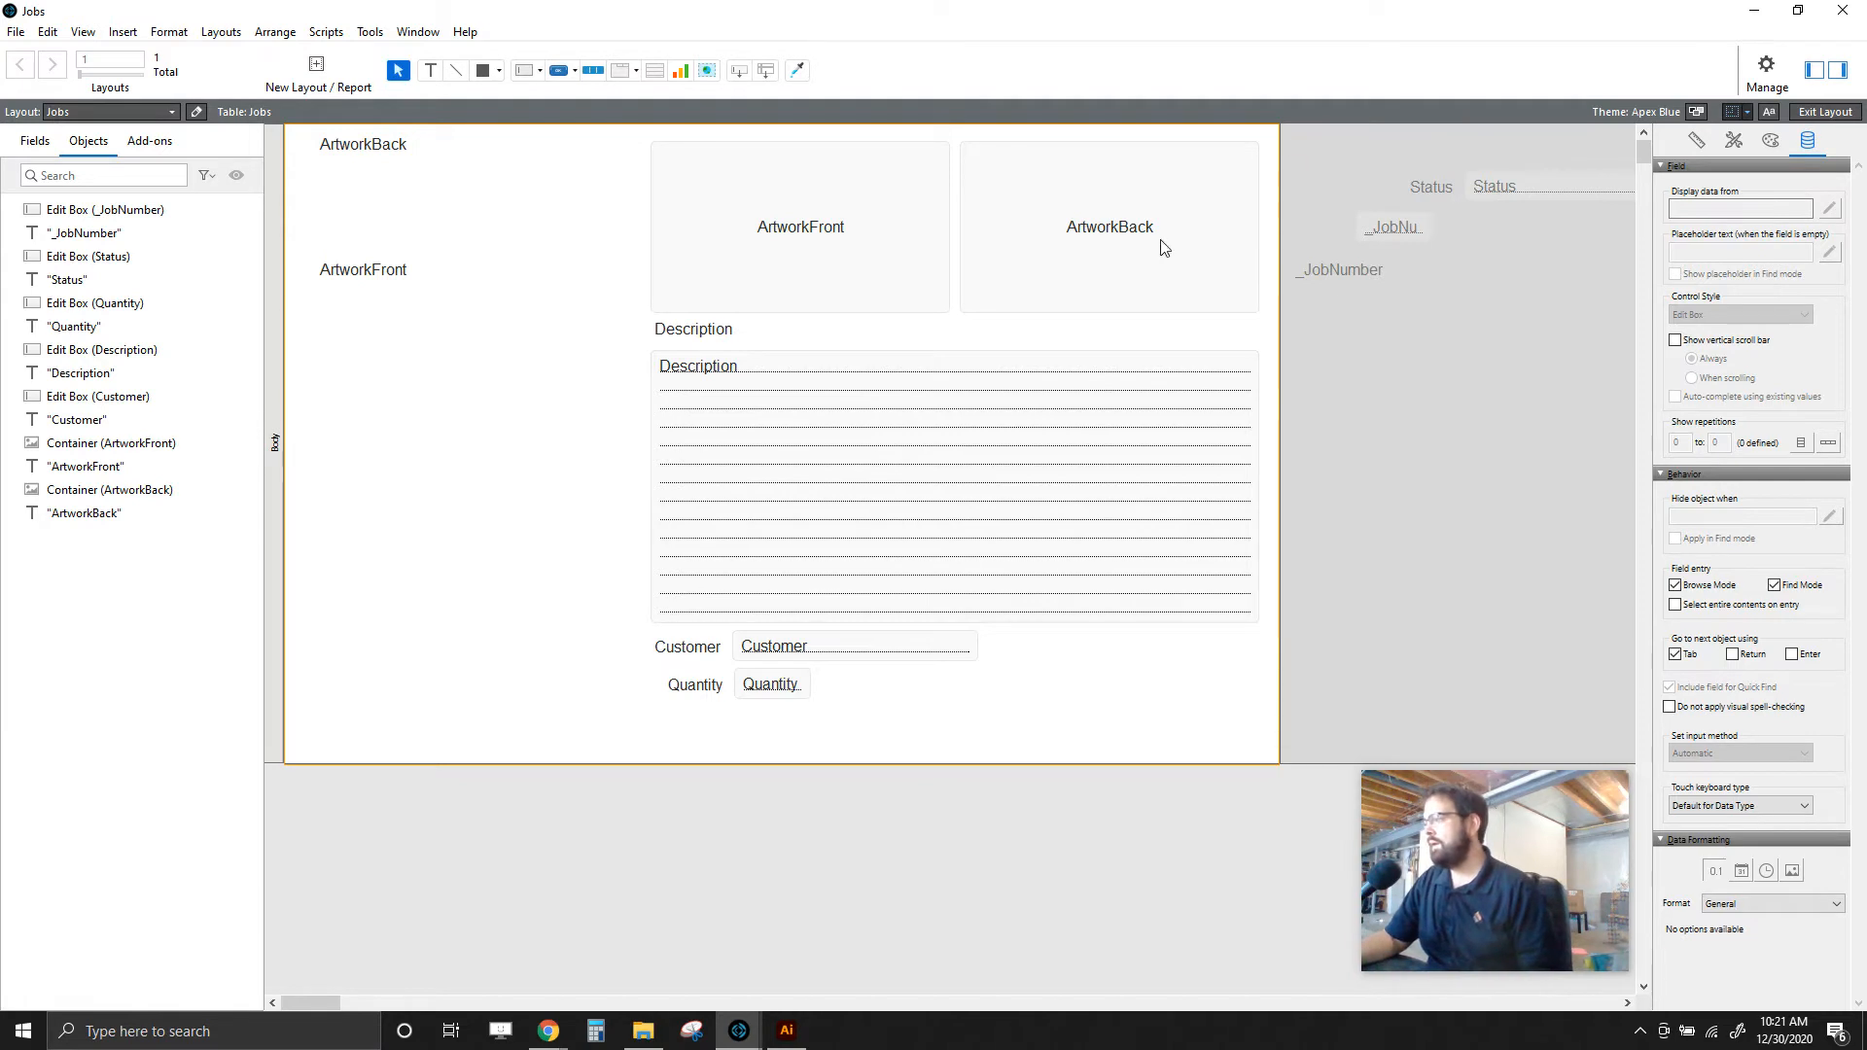
- Review the screen size presets and try widening the layout, returning it to the iPad landscape width
click(1736, 111)
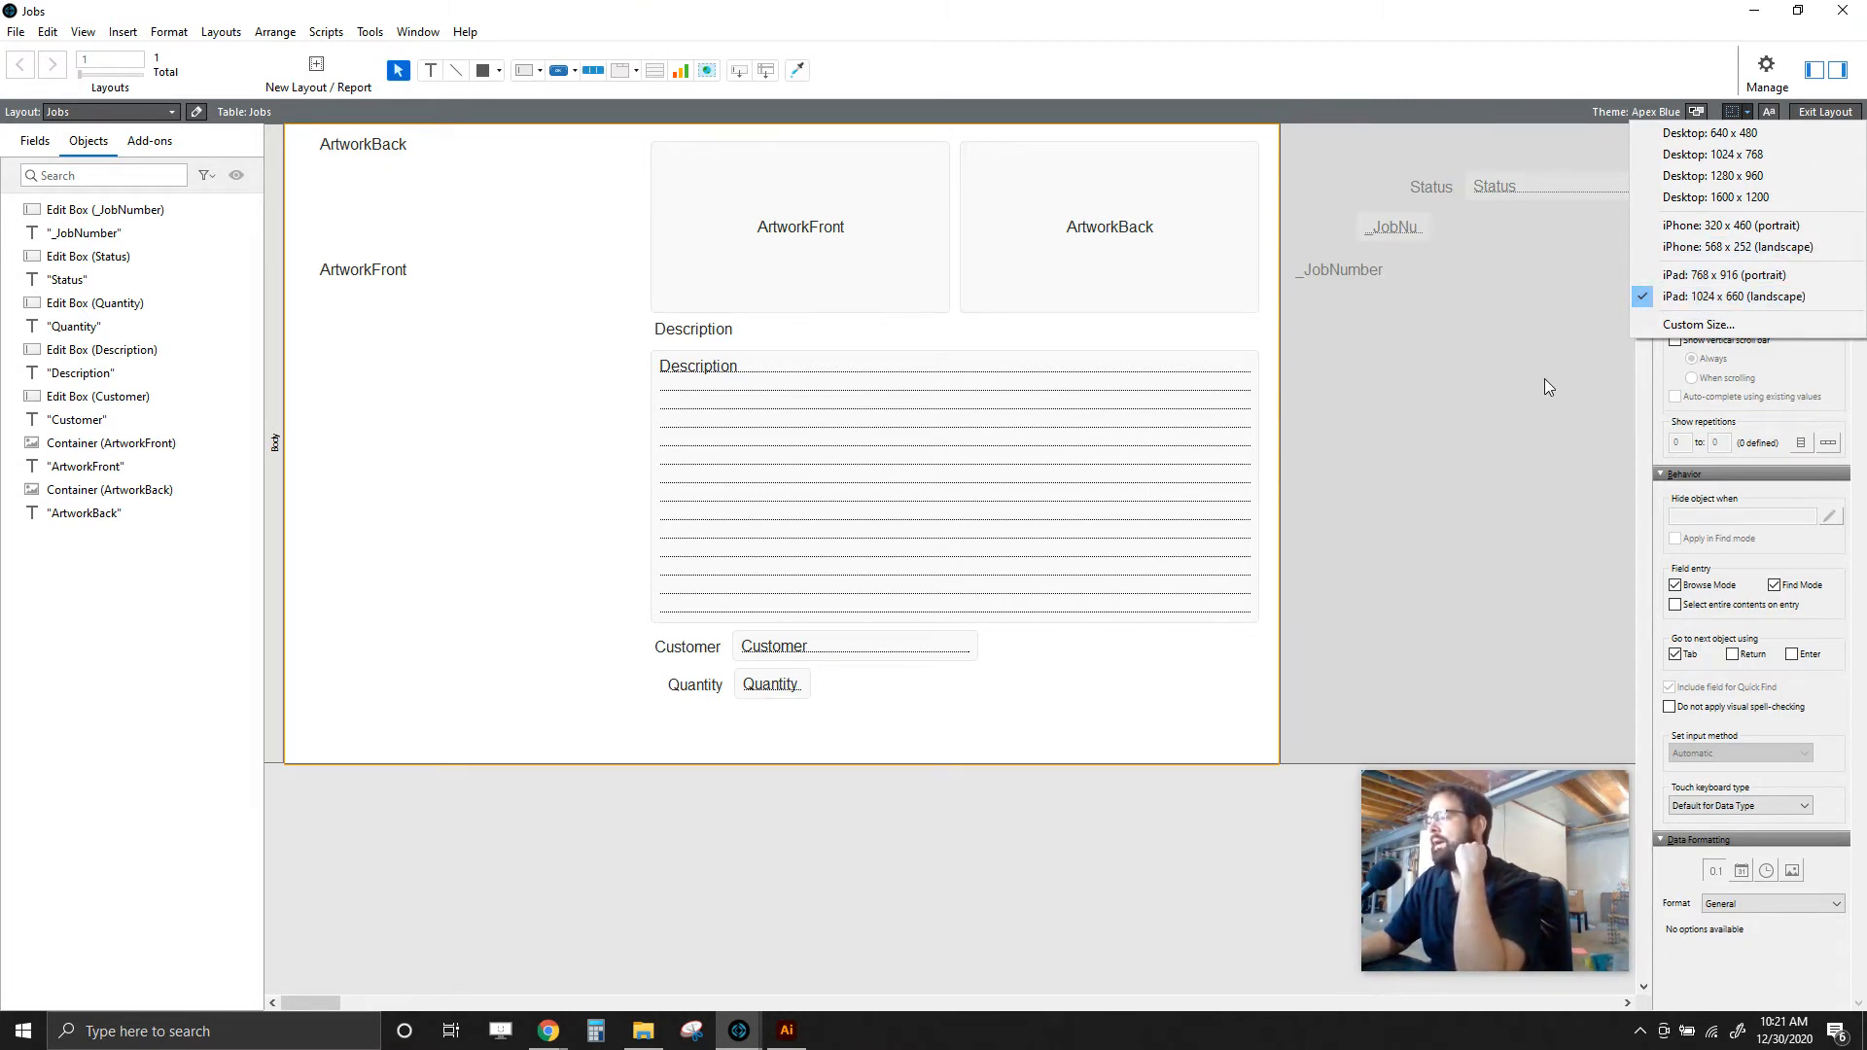
click(1440, 366)
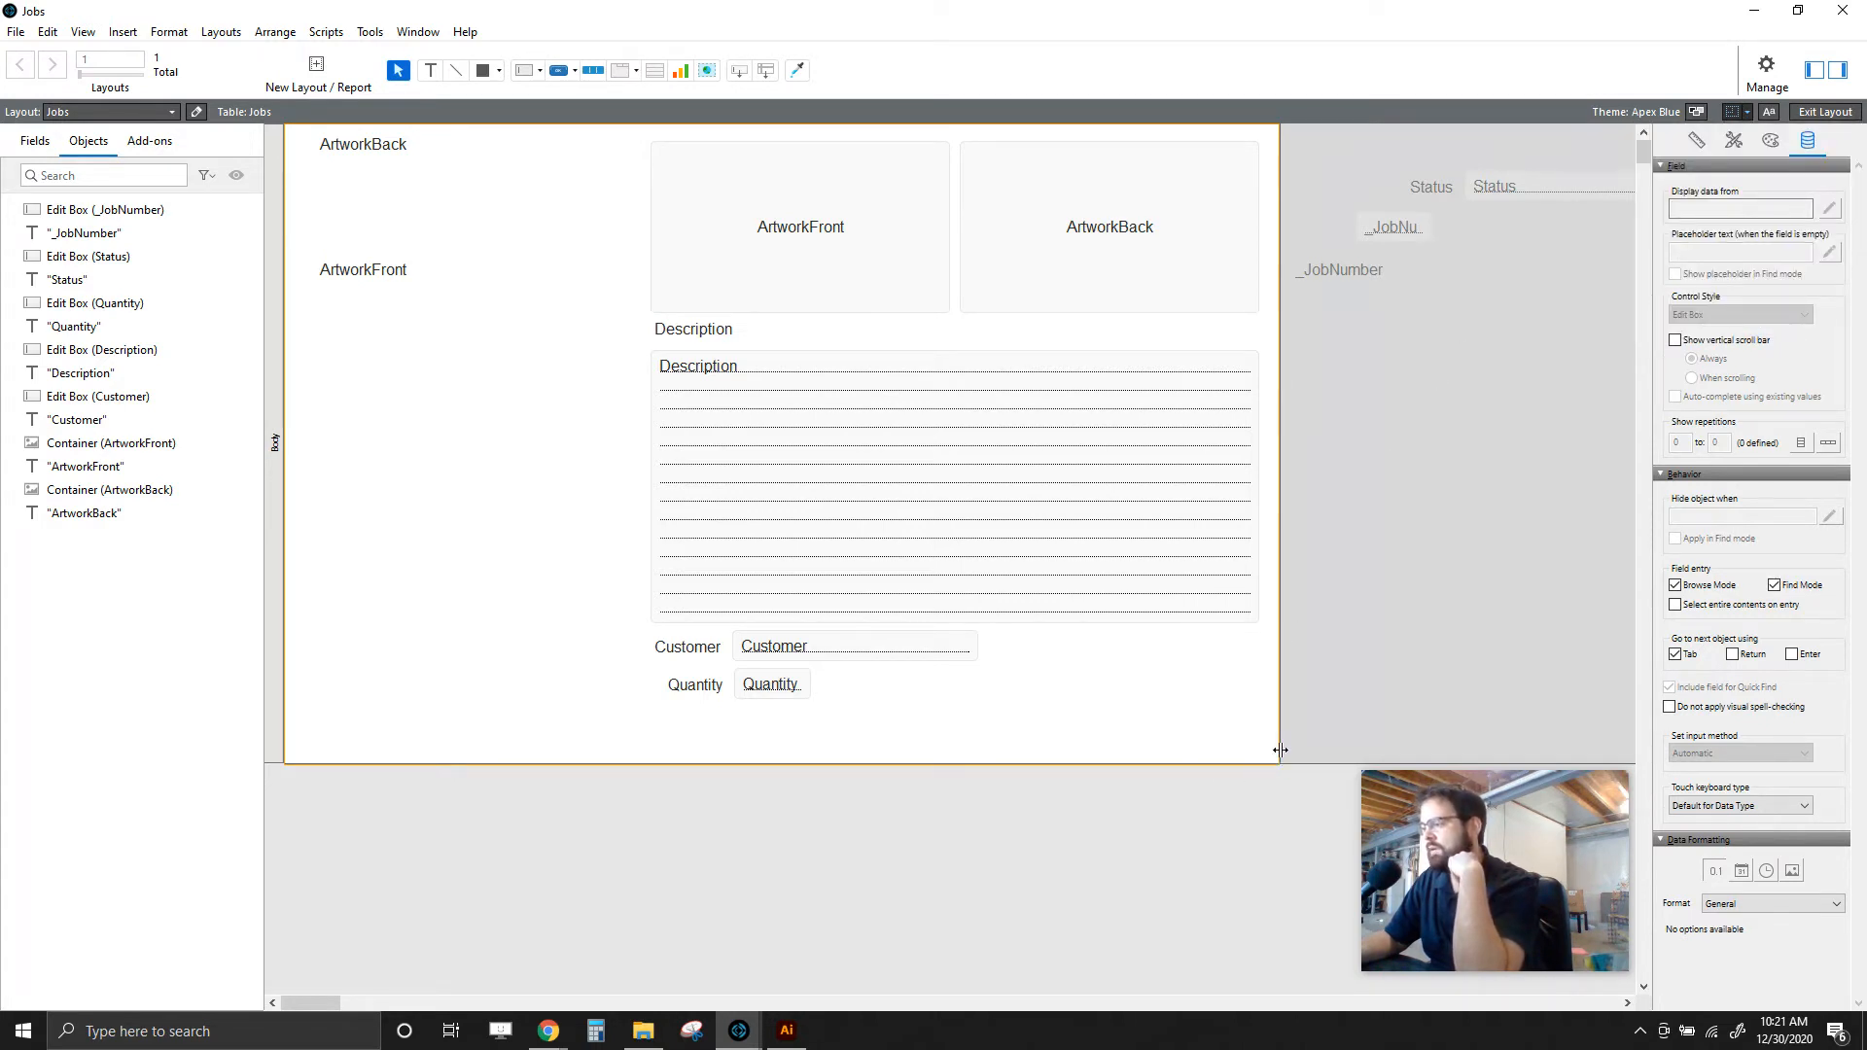
drag(1277, 757, 1351, 747)
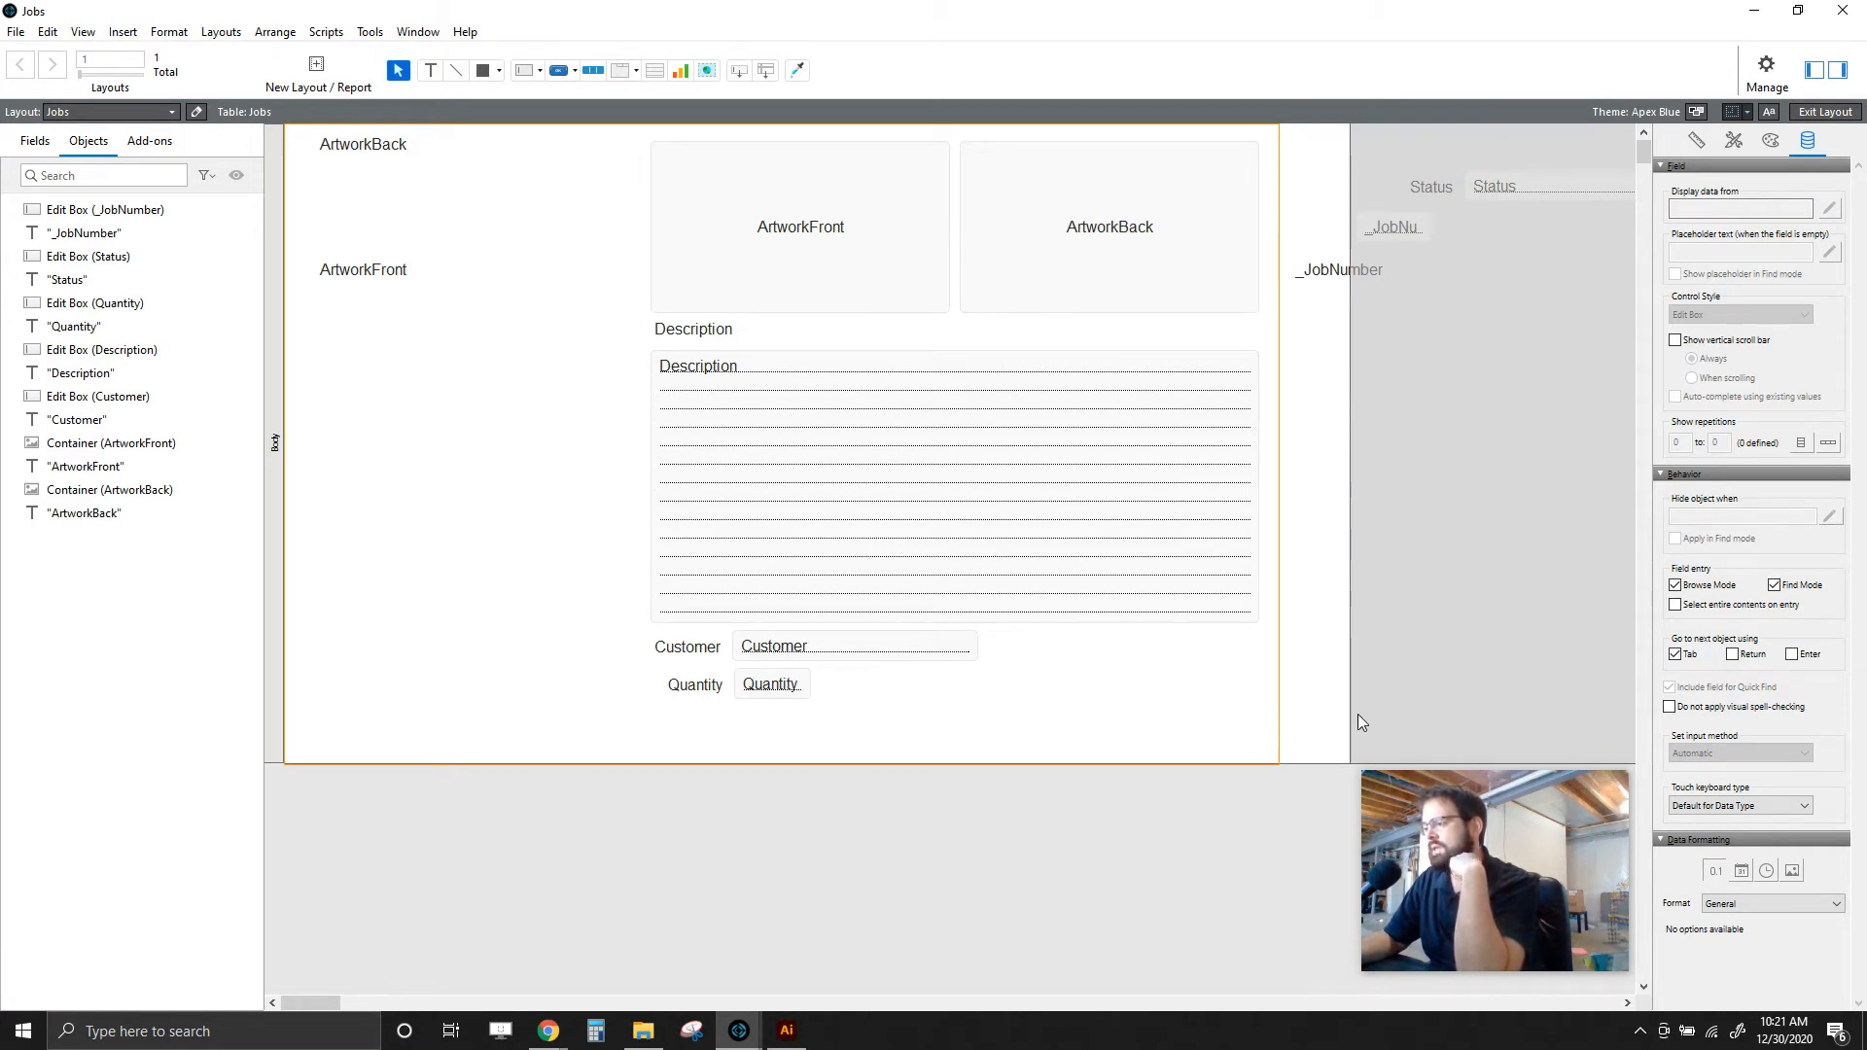
drag(1349, 709, 1280, 698)
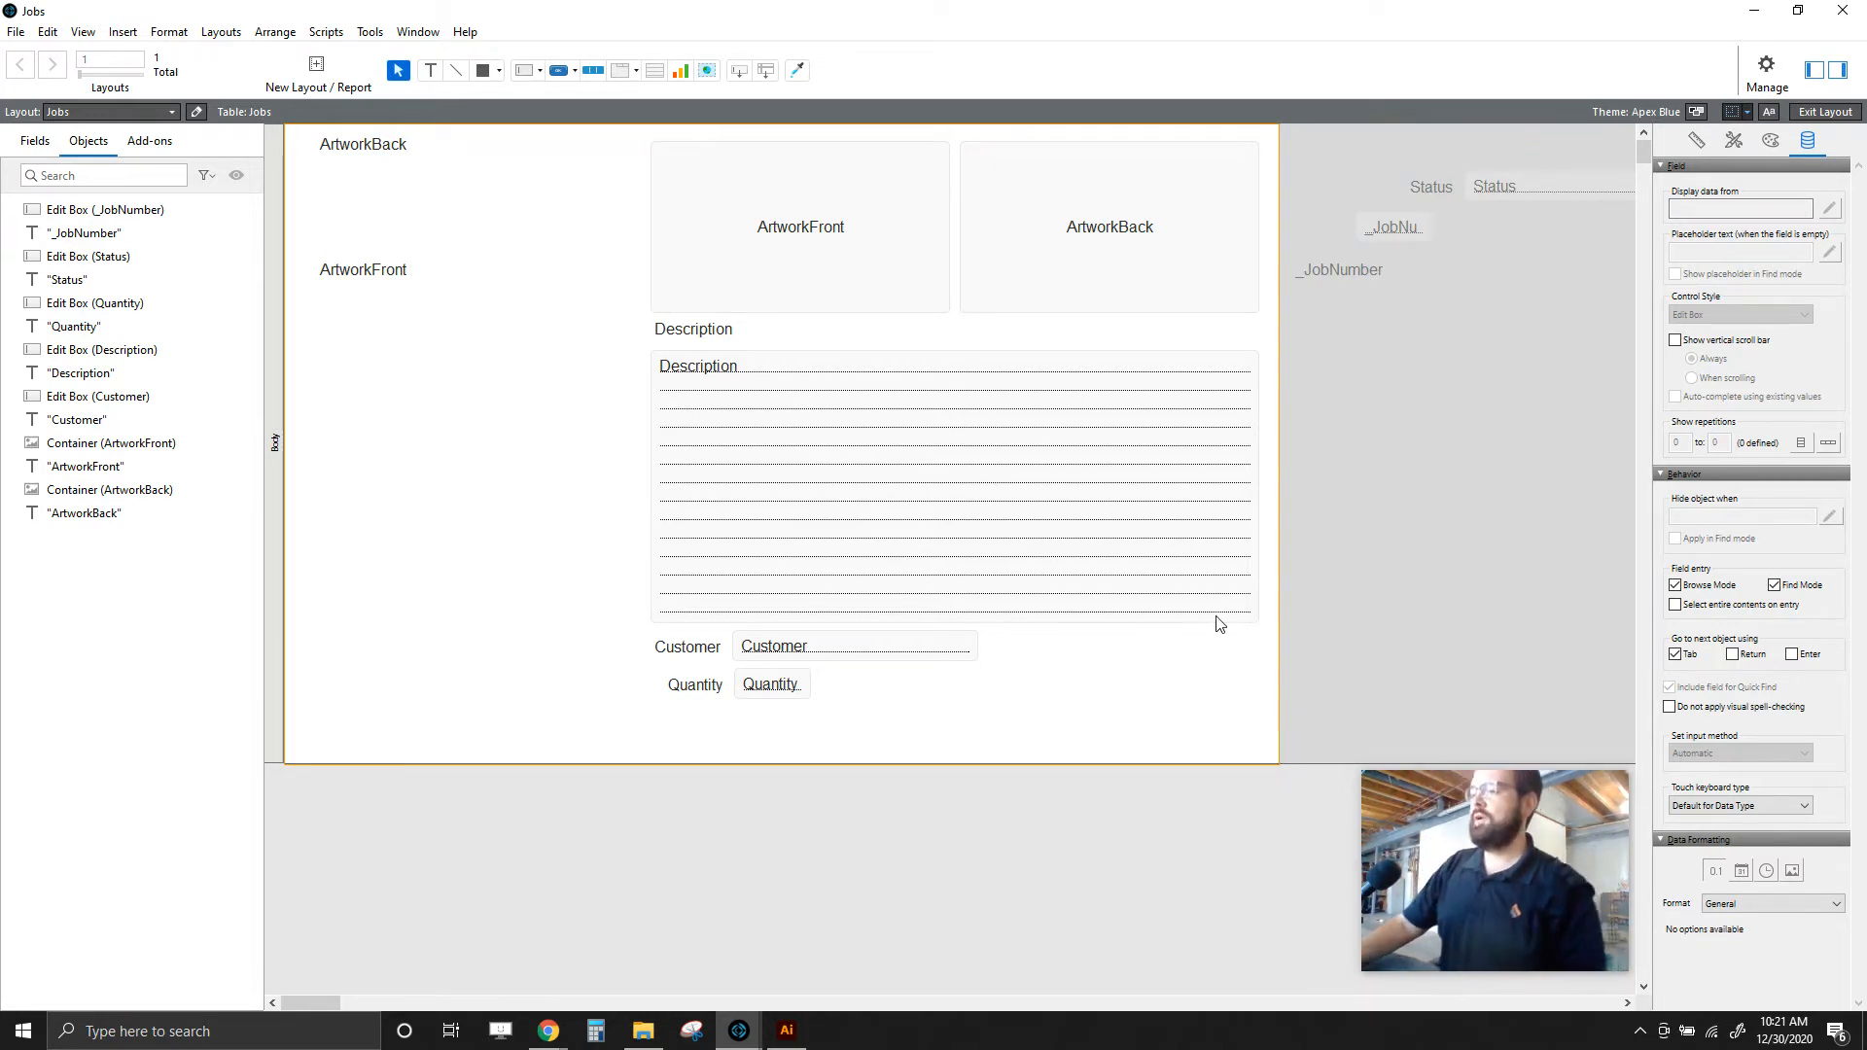
- Move the ArtworkBack and ArtworkFront labels off the layout, and shift the remaining body objects down to free space above the containers
drag(487, 313, 1422, 381)
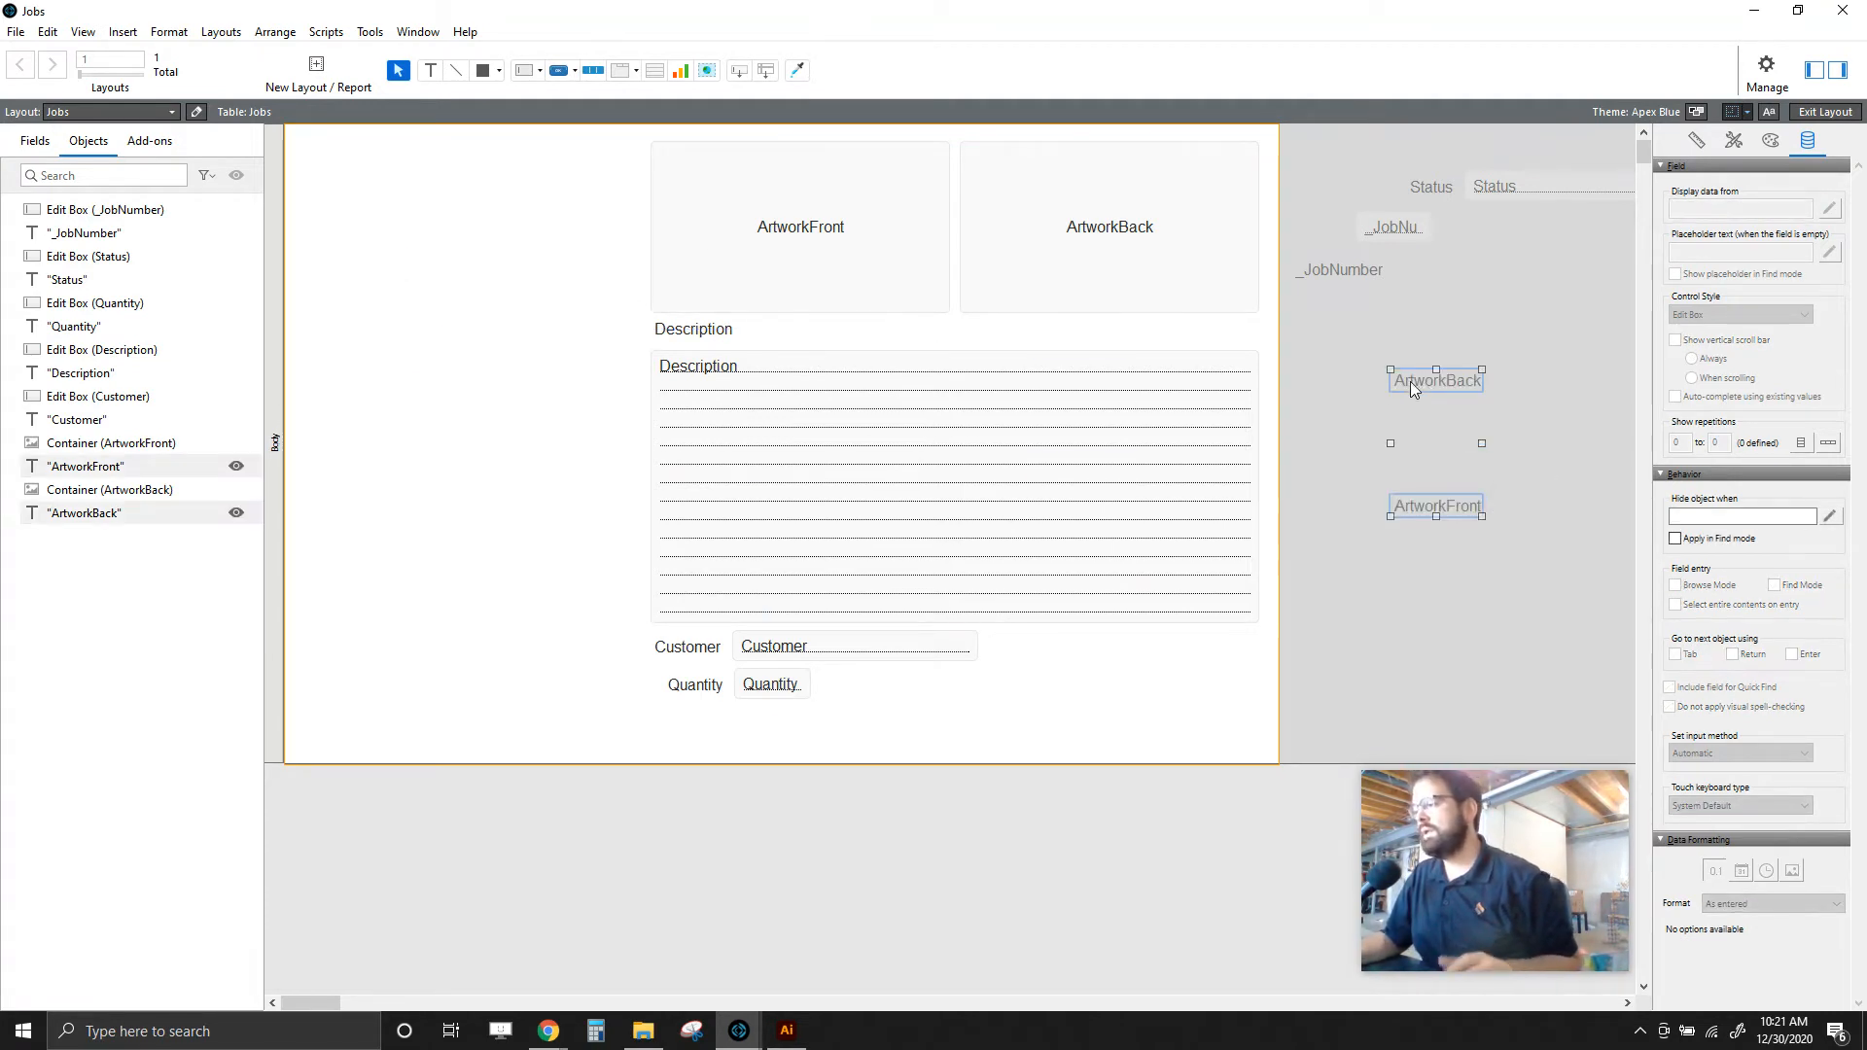
click(1323, 333)
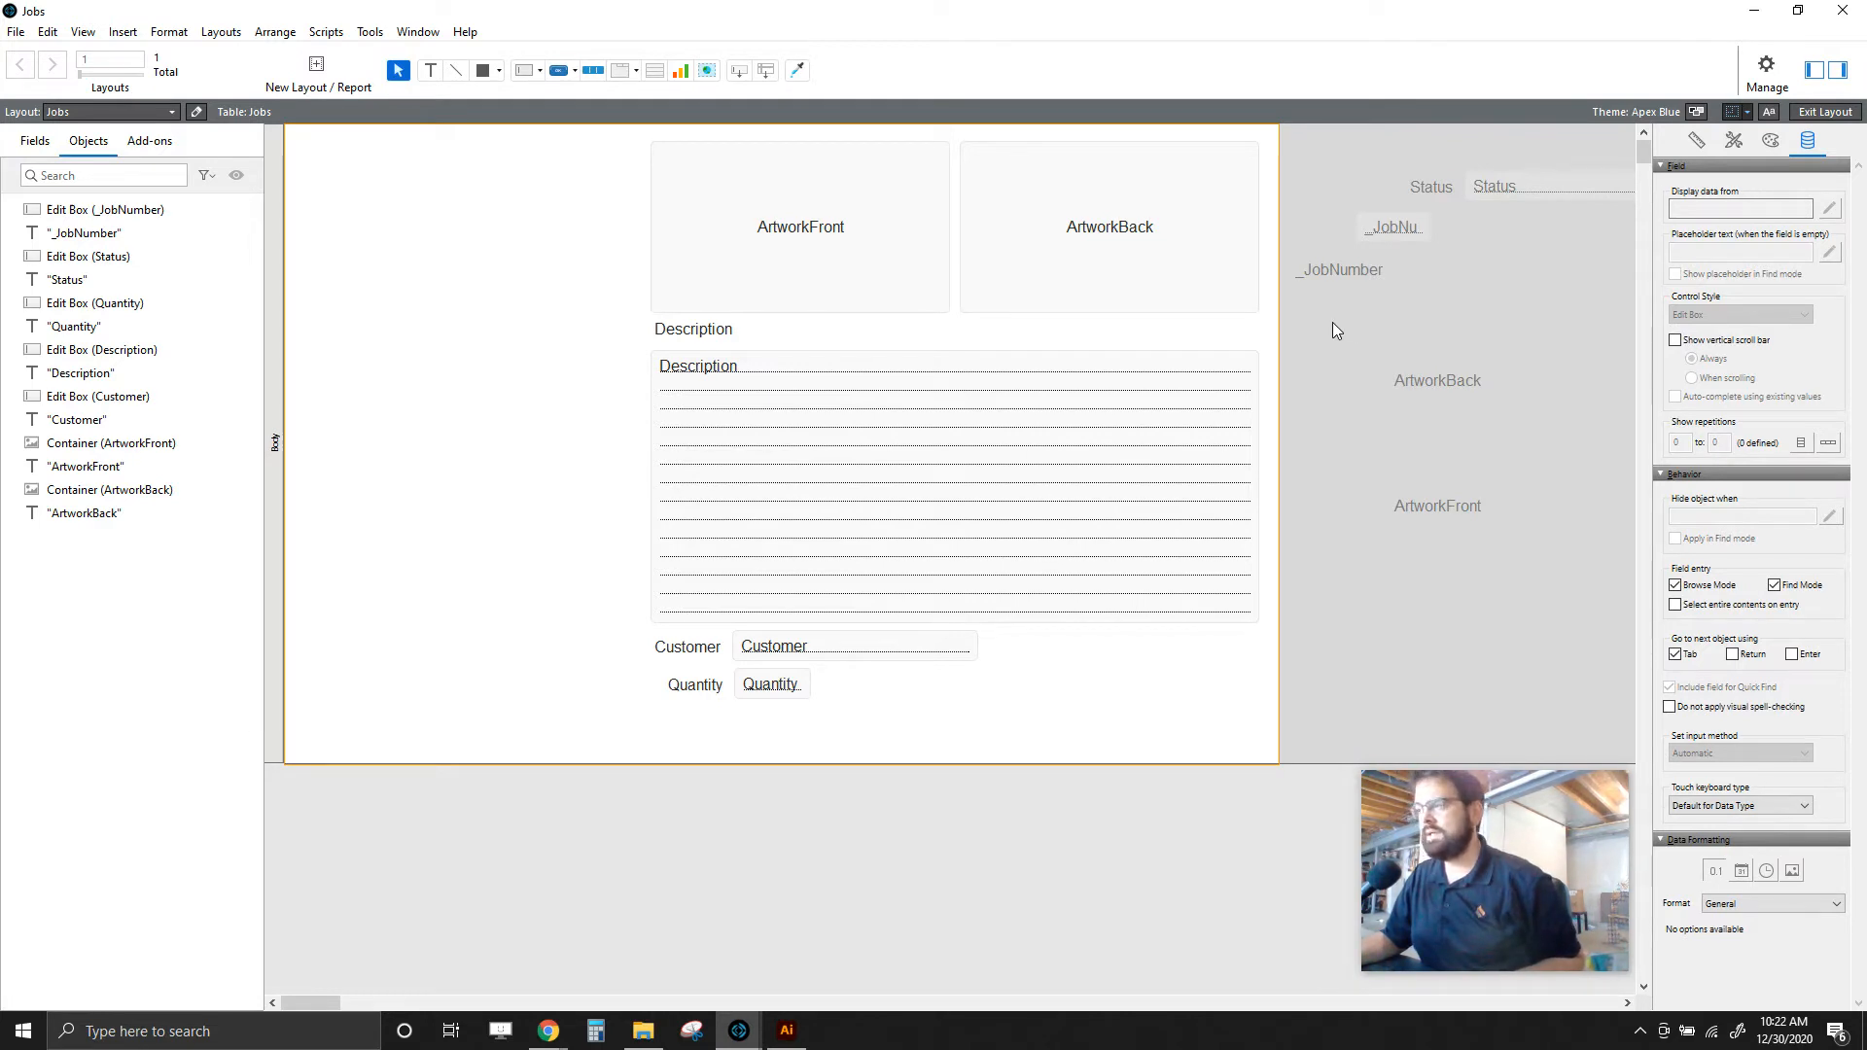
drag(943, 719, 764, 689)
click(1188, 654)
drag(1318, 618, 1194, 461)
drag(1046, 456, 1050, 503)
- Place the _JobNumber label and field side by side above the ArtworkFront container and widen the field slightly
click(1489, 241)
drag(1388, 230, 765, 160)
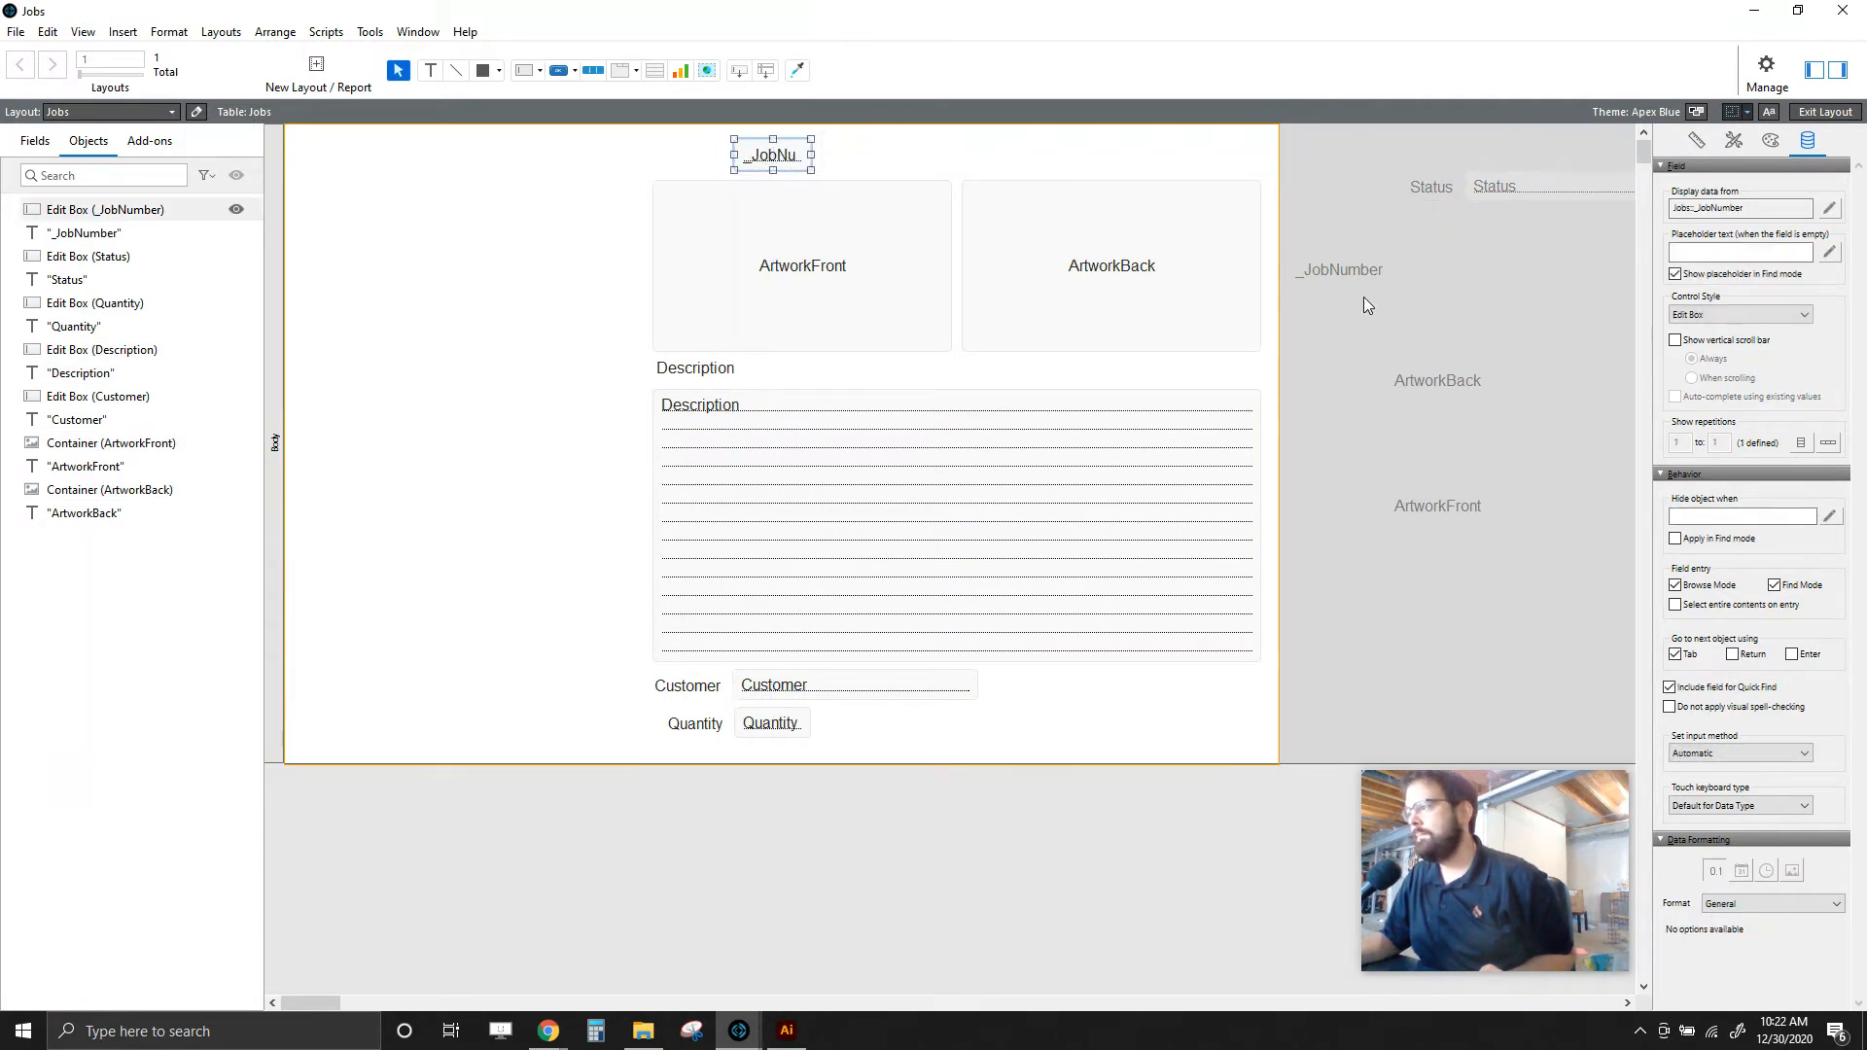
click(1344, 276)
drag(1344, 276, 692, 163)
click(753, 161)
mouse_move(809, 156)
mouse_down()
mouse_move(880, 156)
mouse_move(839, 156)
mouse_up()
- Change the _JobNumber label's text to "Job #"
click(668, 160)
double_click(686, 157)
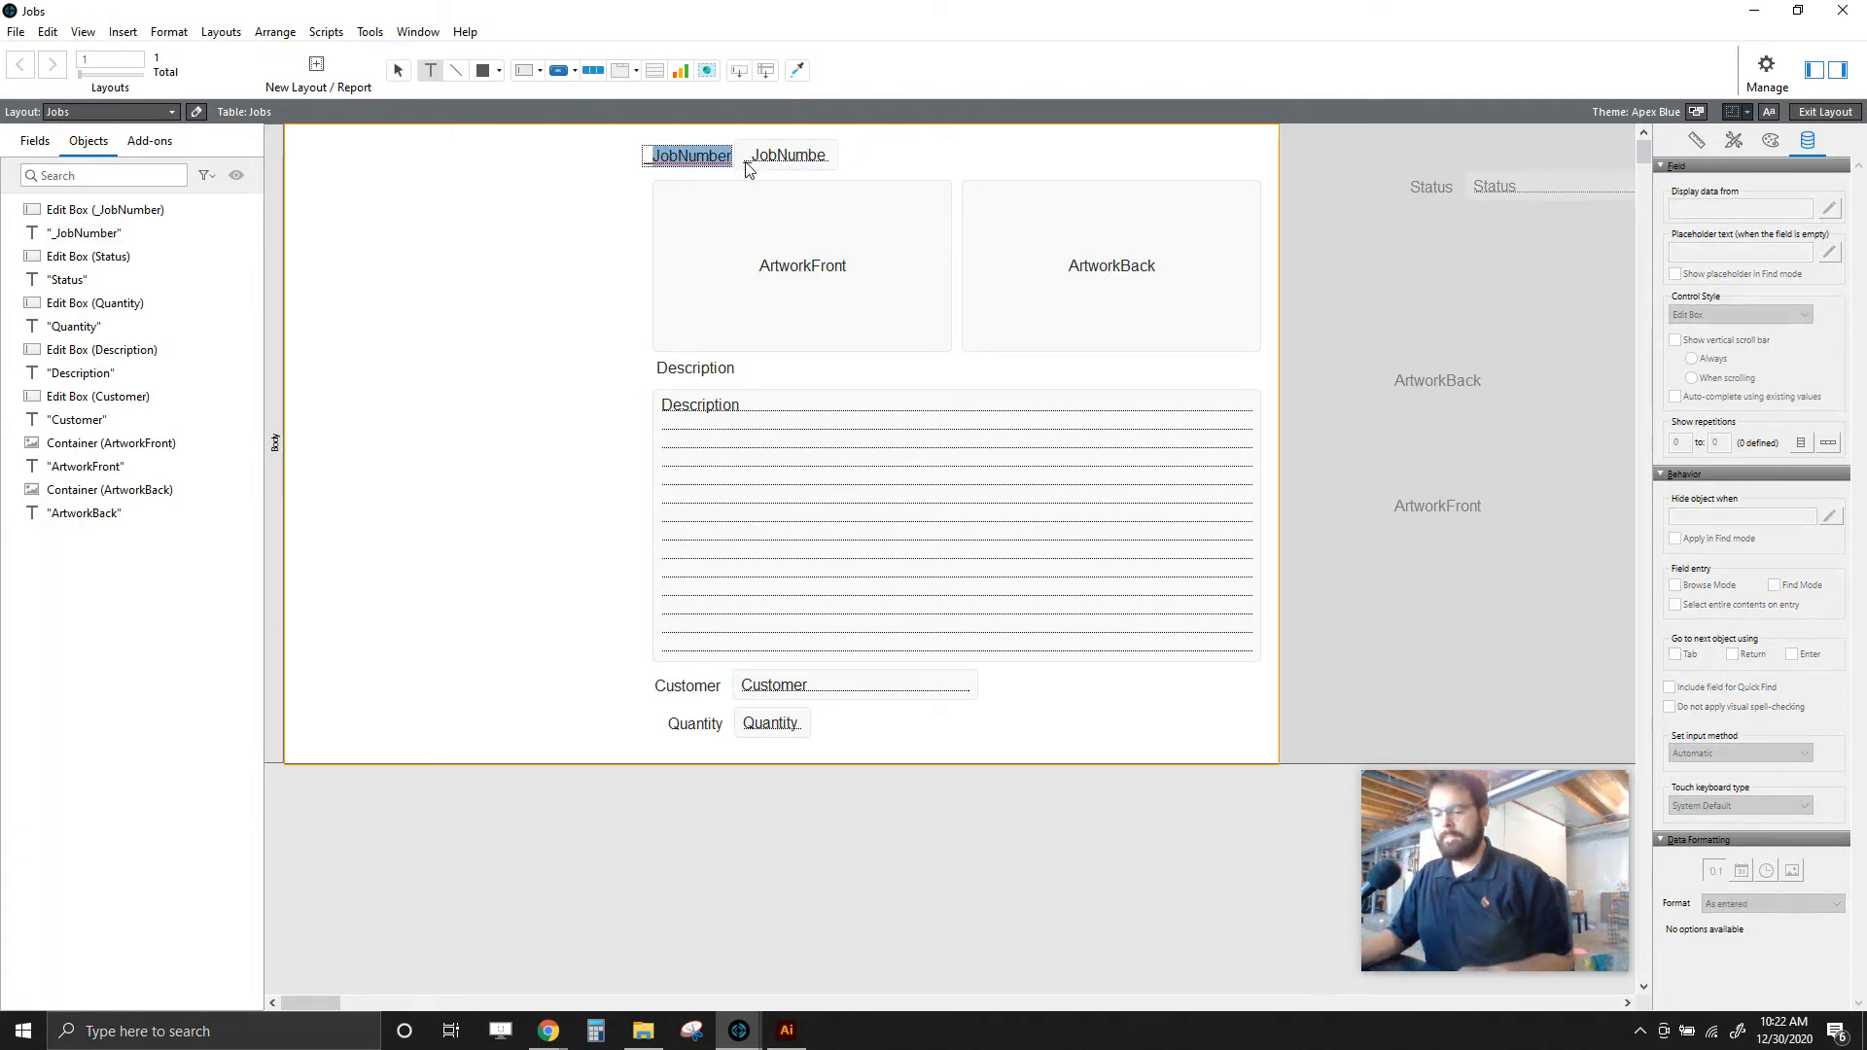
click(697, 159)
key(Escape)
click(693, 156)
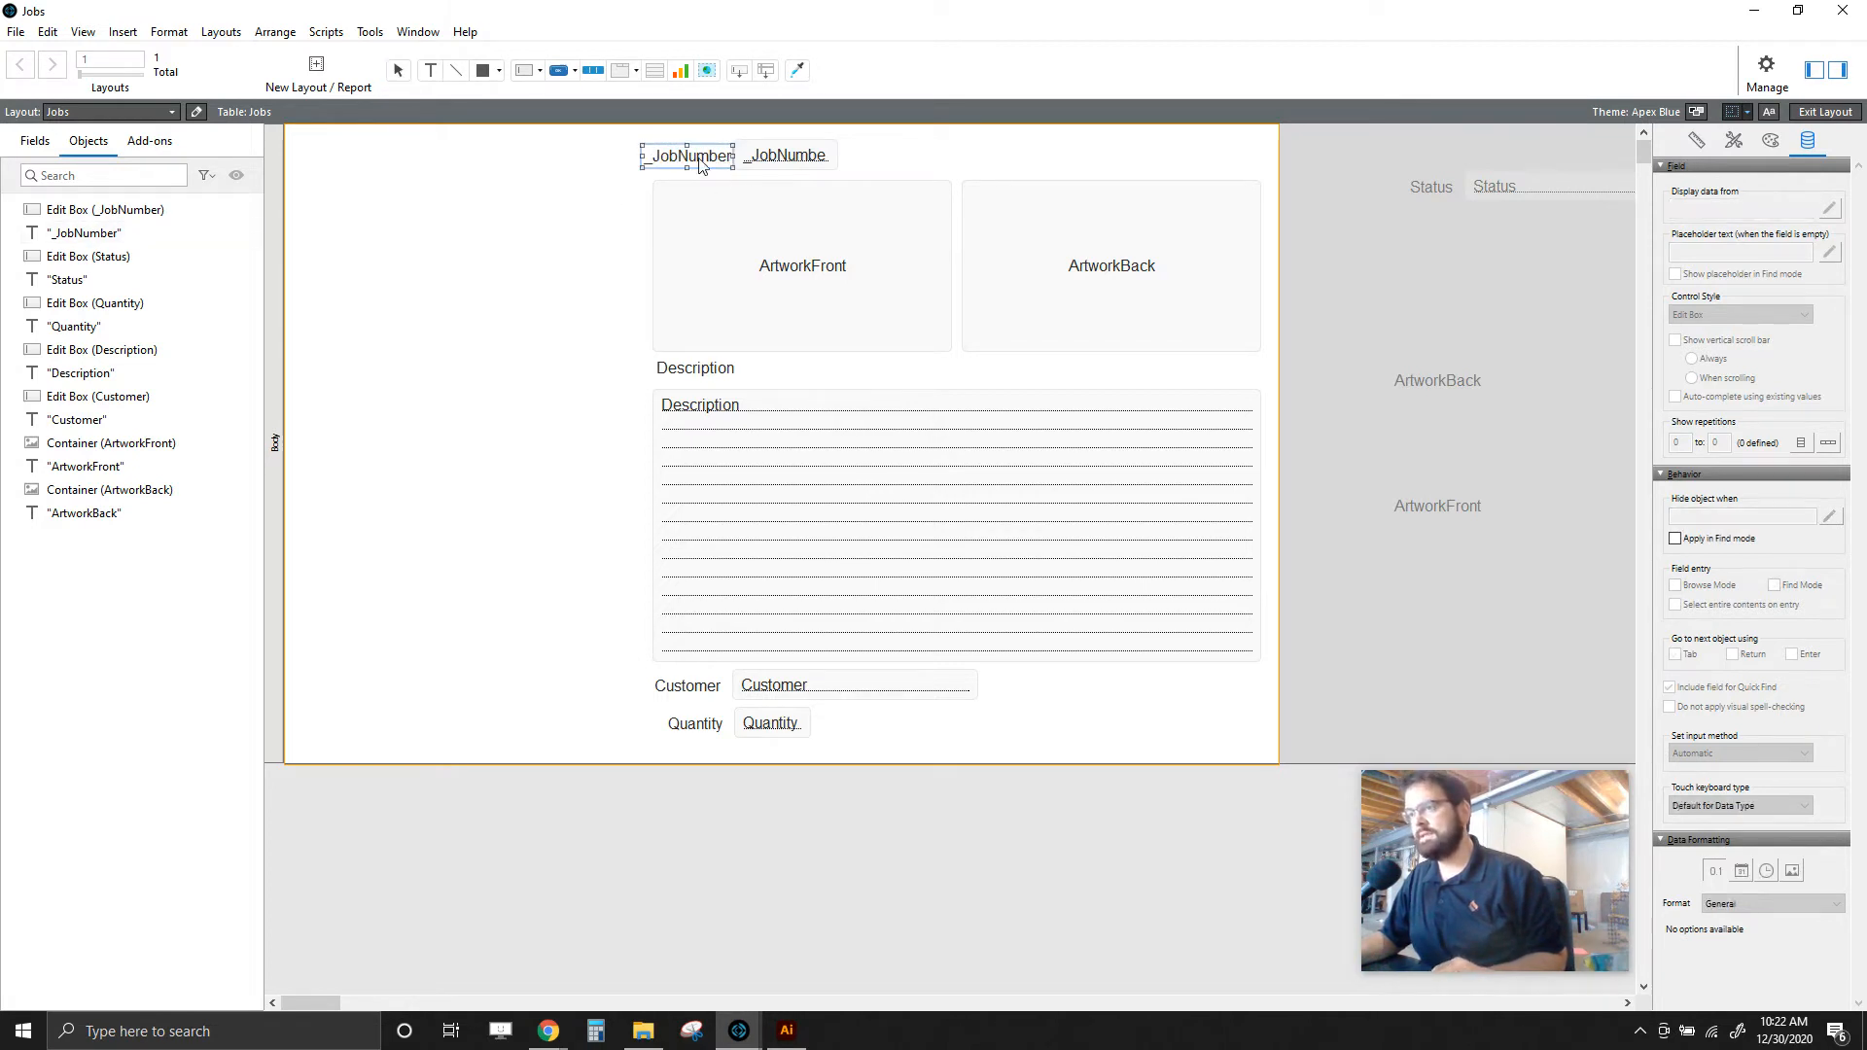
drag(730, 156, 761, 173)
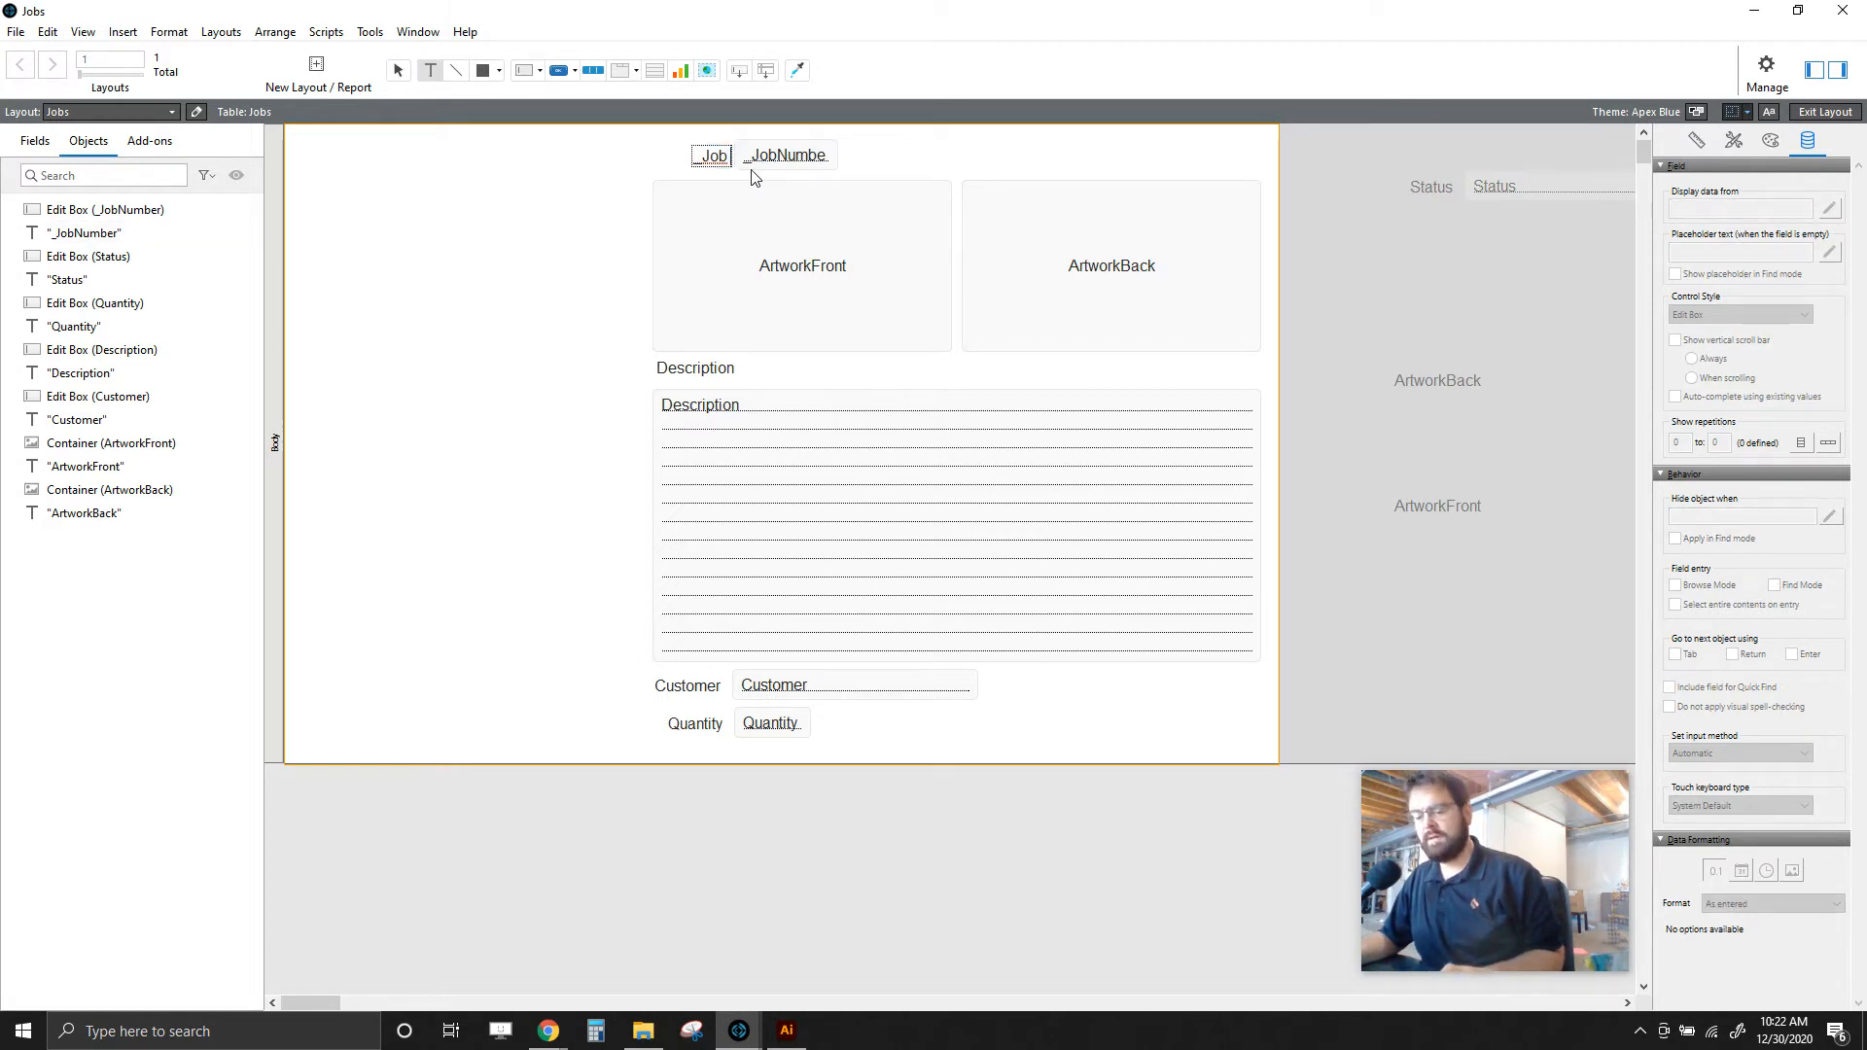
text(#)
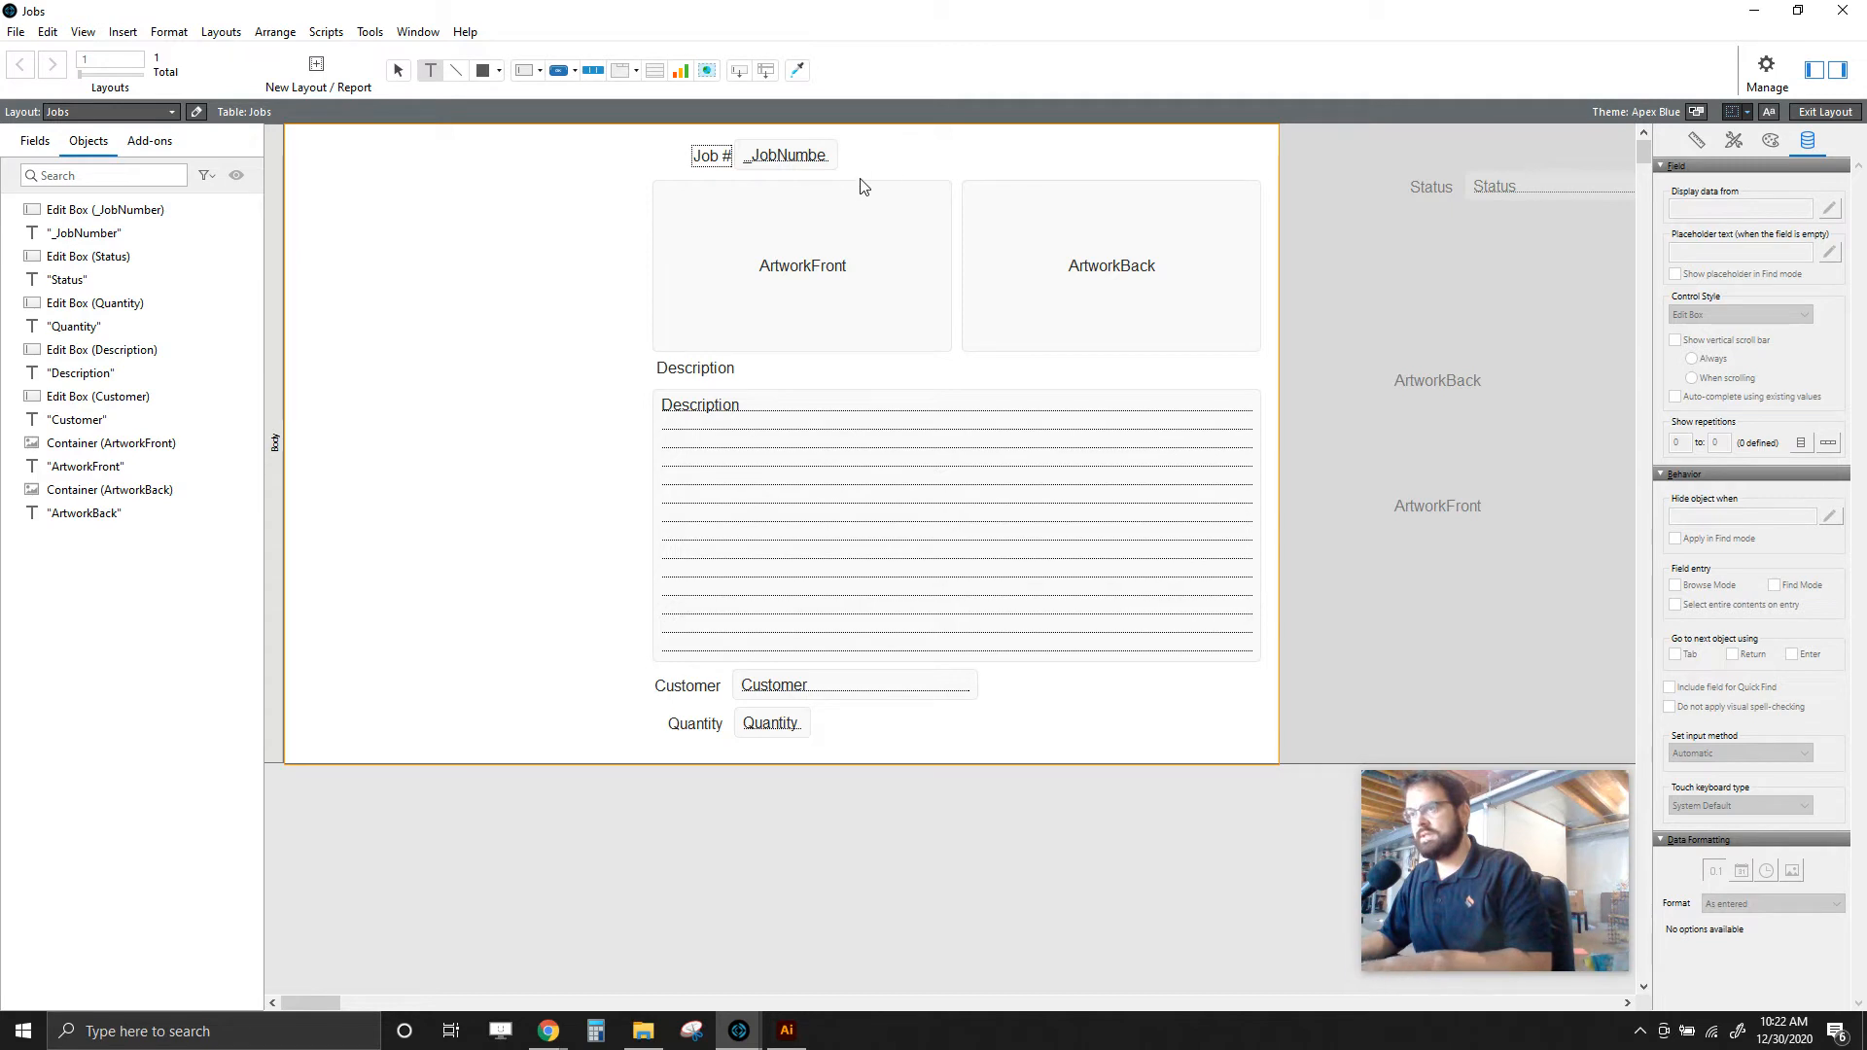
key(Escape)
- Align the Job # label and its field with the outer edge of the ArtworkFront container, leaving a small gap between them
shift+click(781, 160)
drag(781, 159, 744, 158)
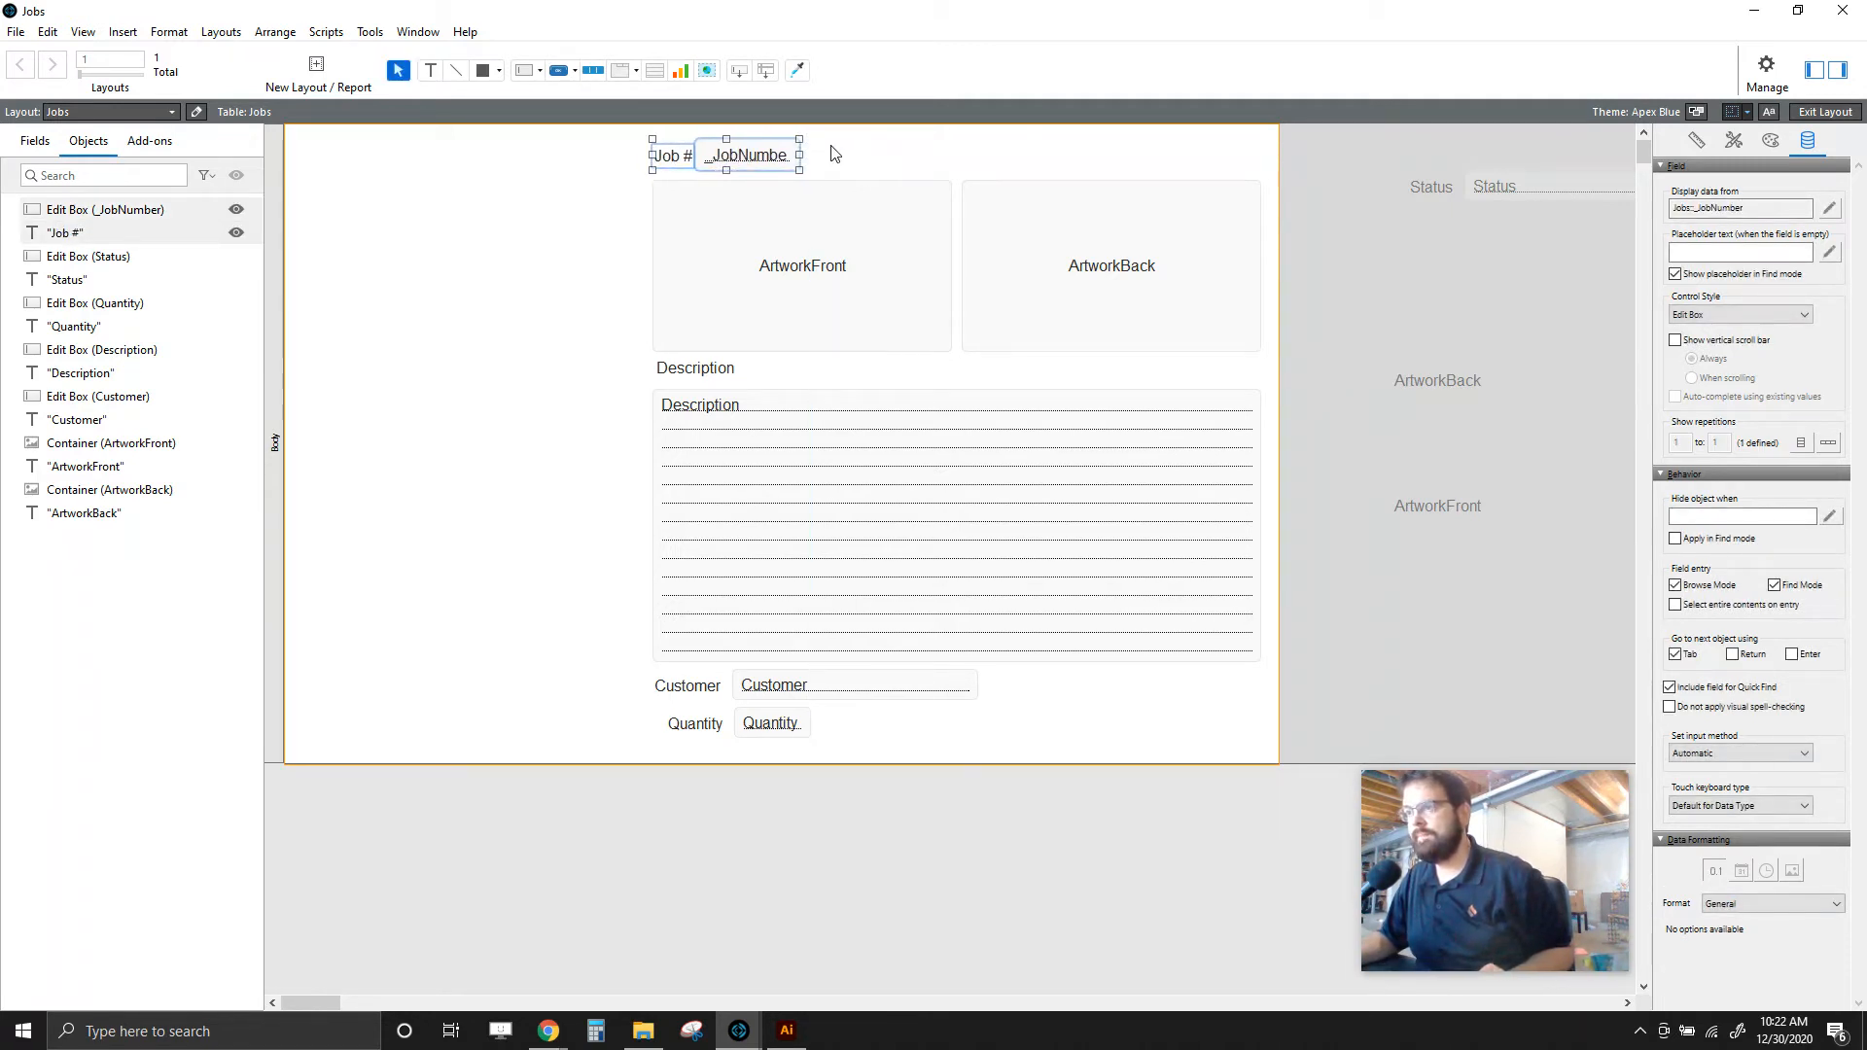
click(849, 145)
click(755, 155)
click(782, 230)
click(855, 161)
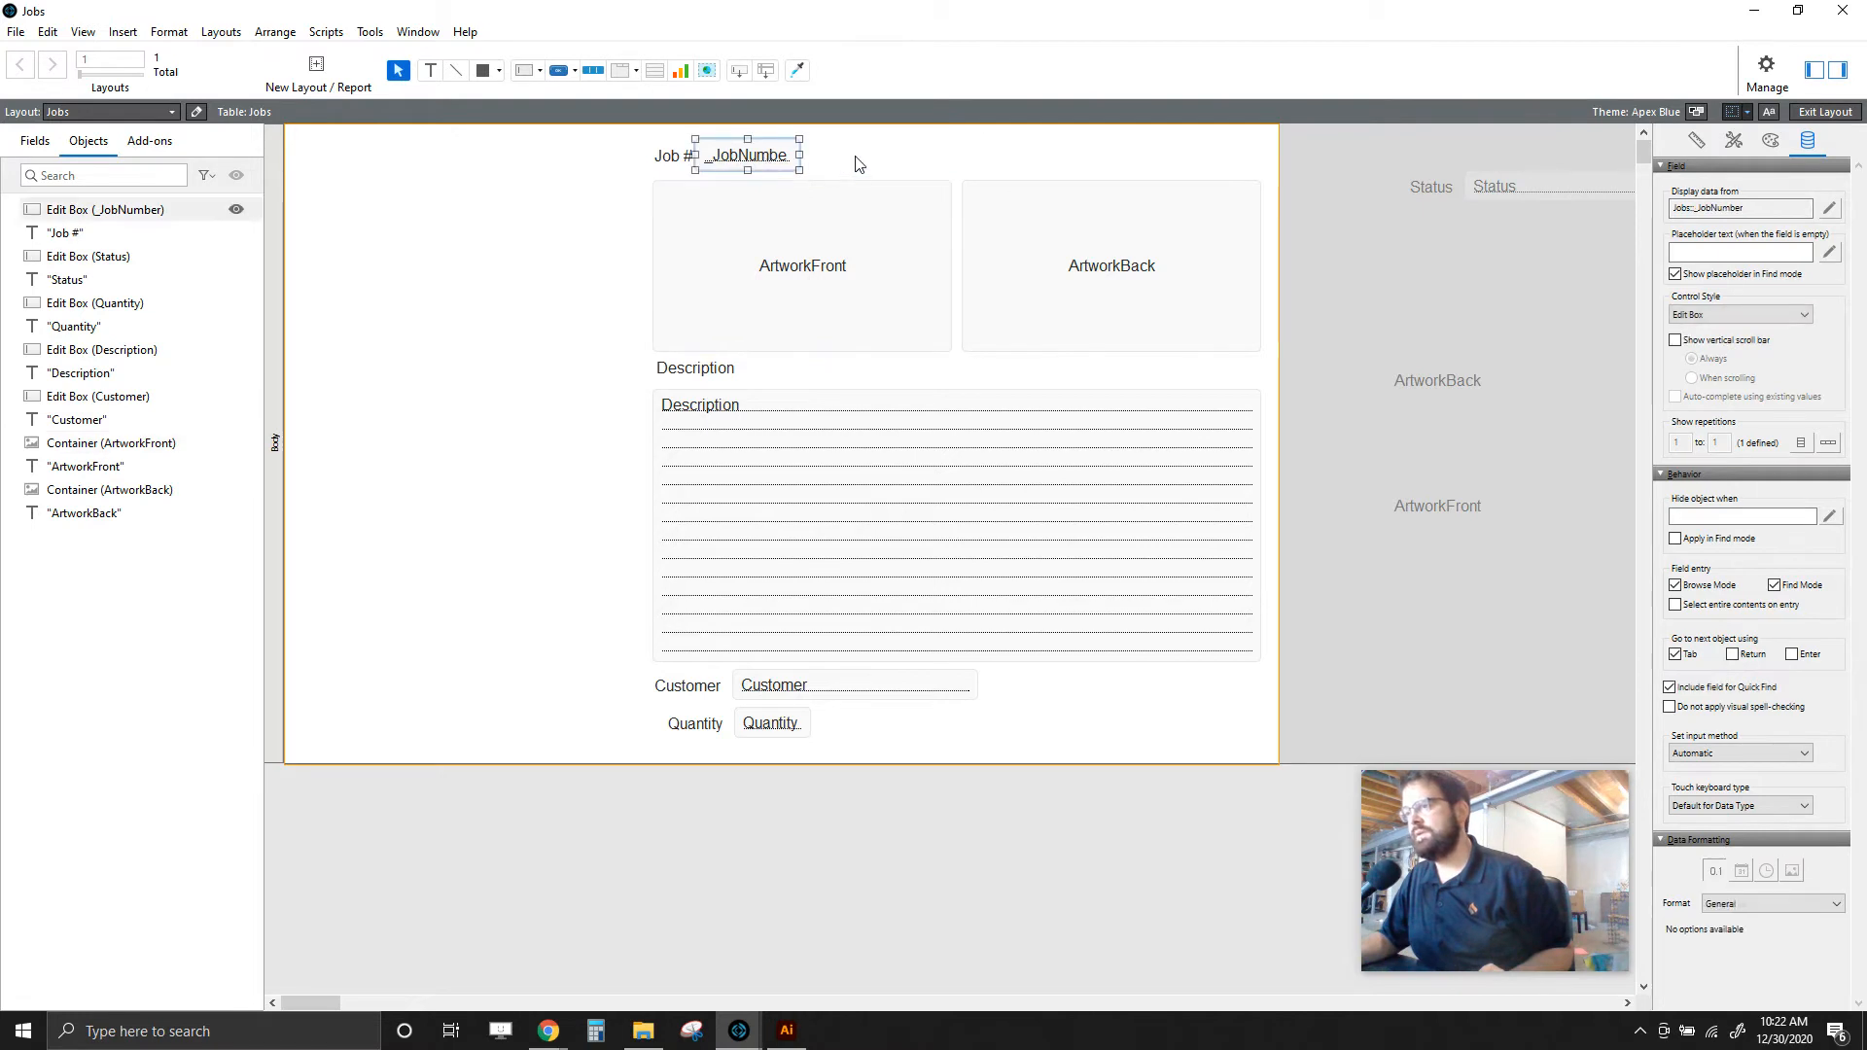
click(680, 156)
drag(724, 162, 737, 161)
click(896, 162)
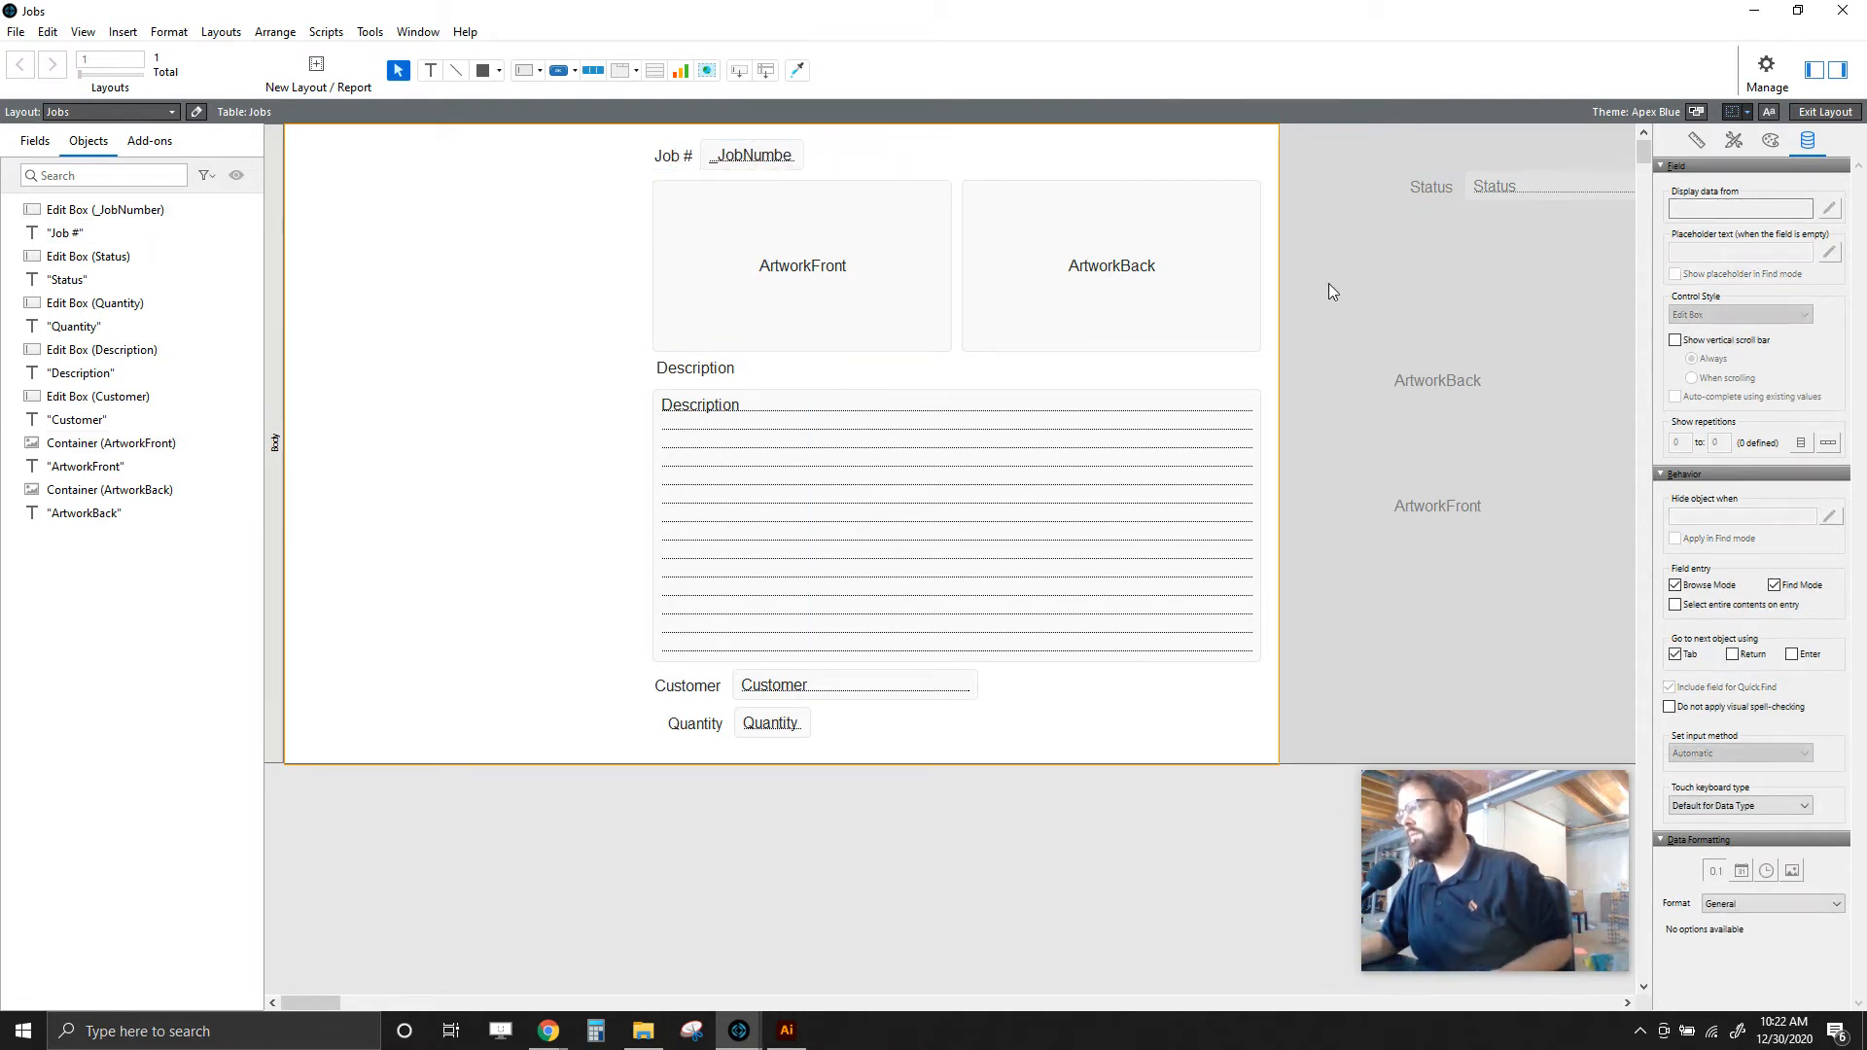
- Move the Status label and field above the ArtworkBack container, in line with the Job # row
drag(1443, 220, 1074, 168)
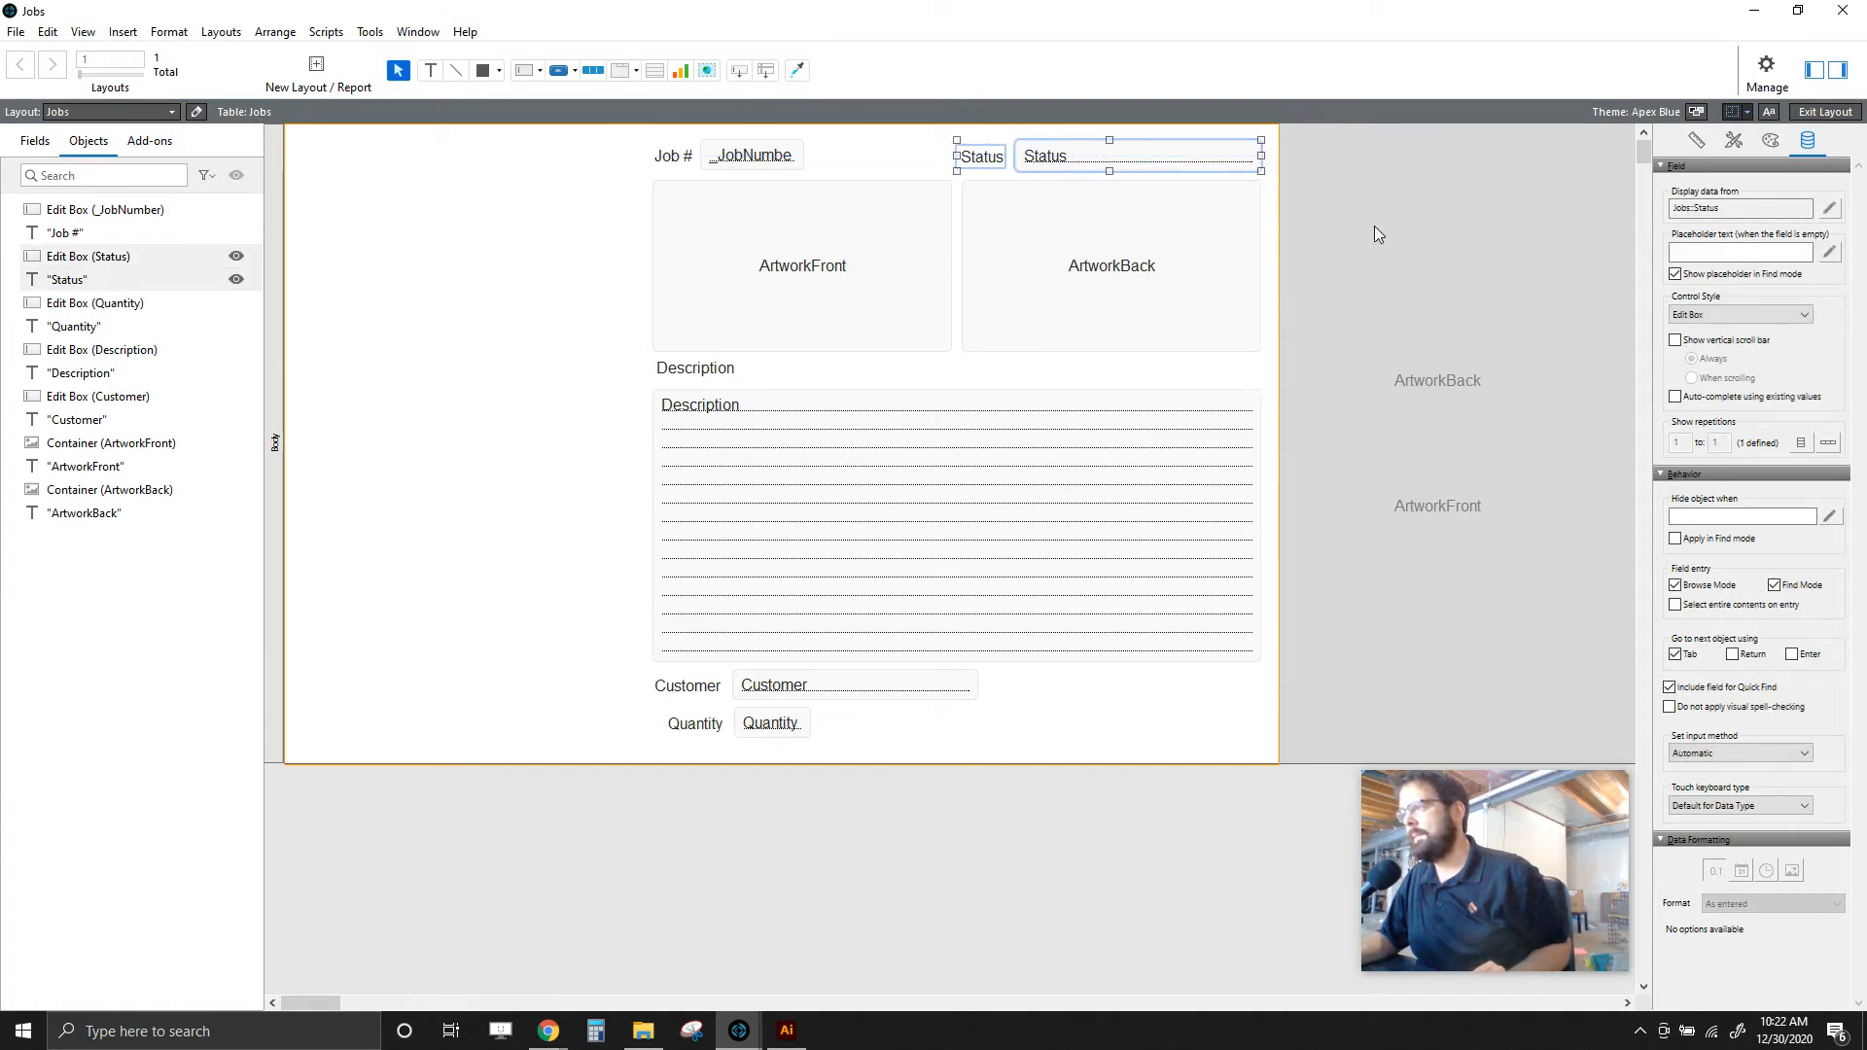
- Delete the stray ArtworkBack and ArtworkFront text labels that sit outside the layout body
click(1374, 226)
drag(1363, 319, 1492, 572)
click(1465, 587)
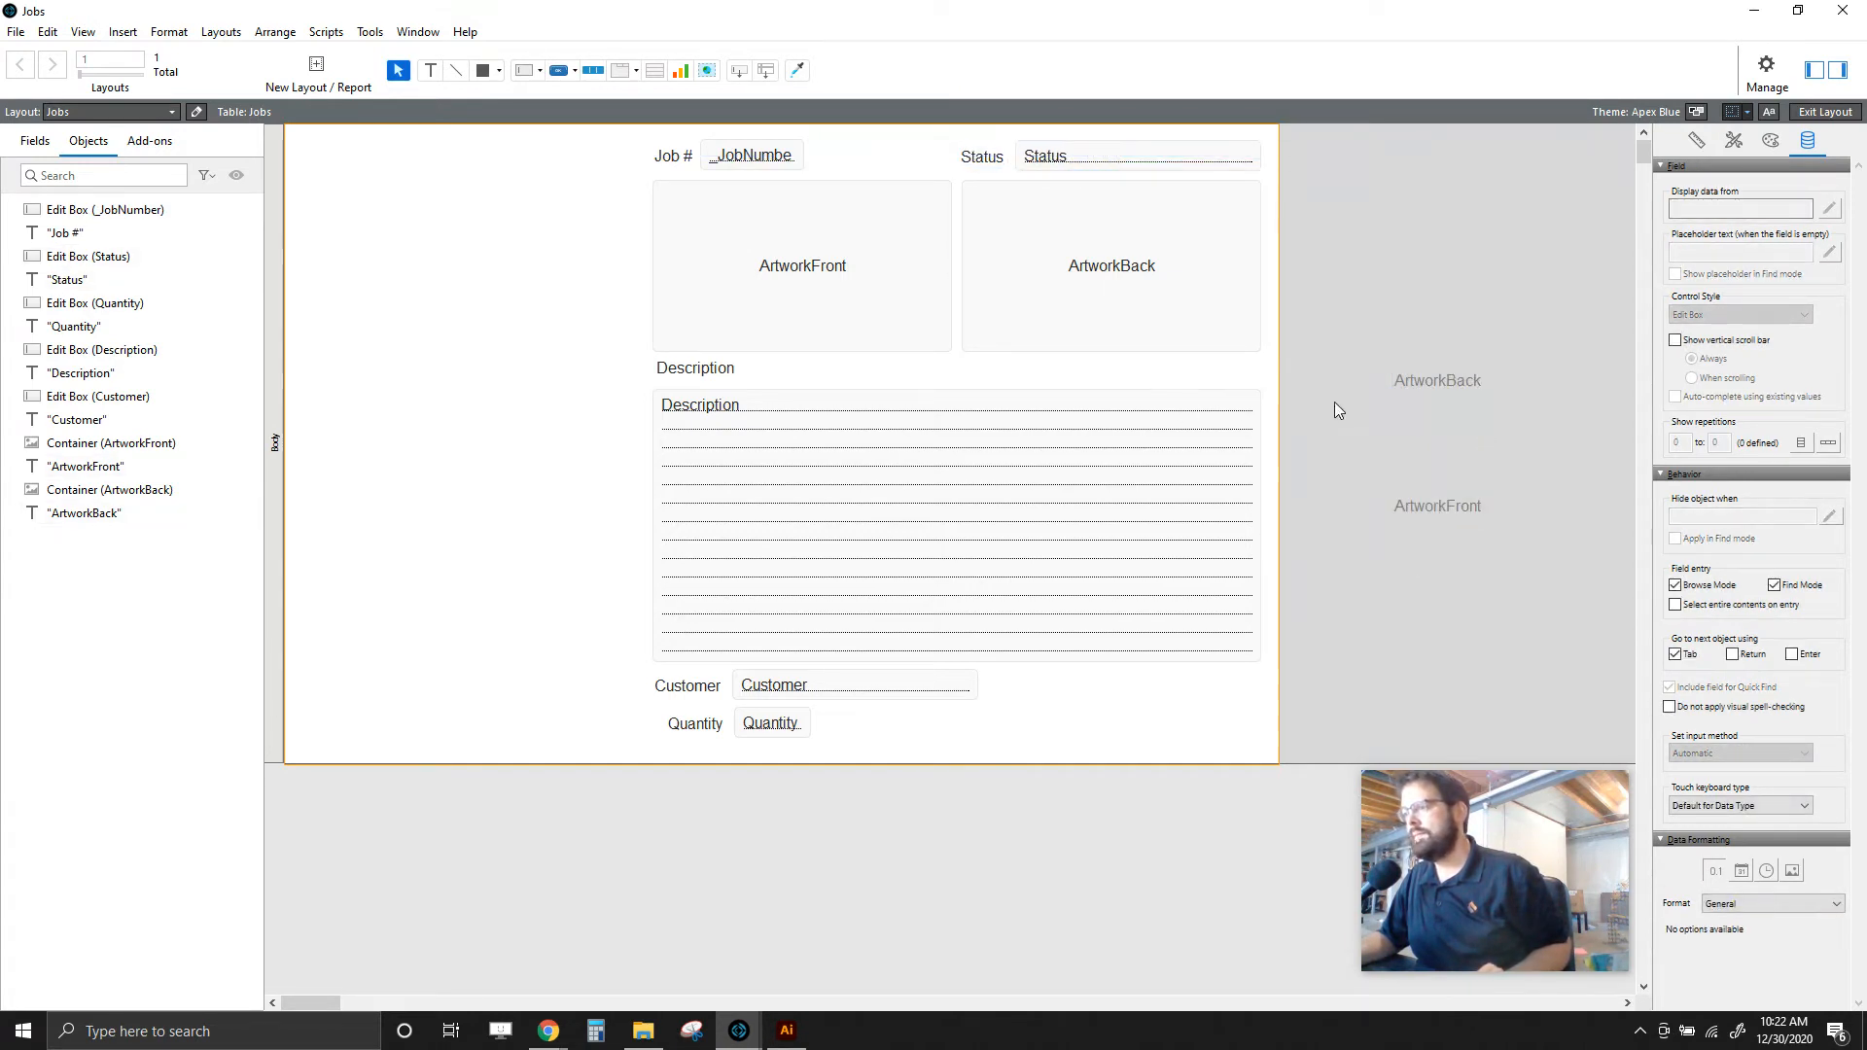
click(1447, 379)
key(Delete)
click(1416, 506)
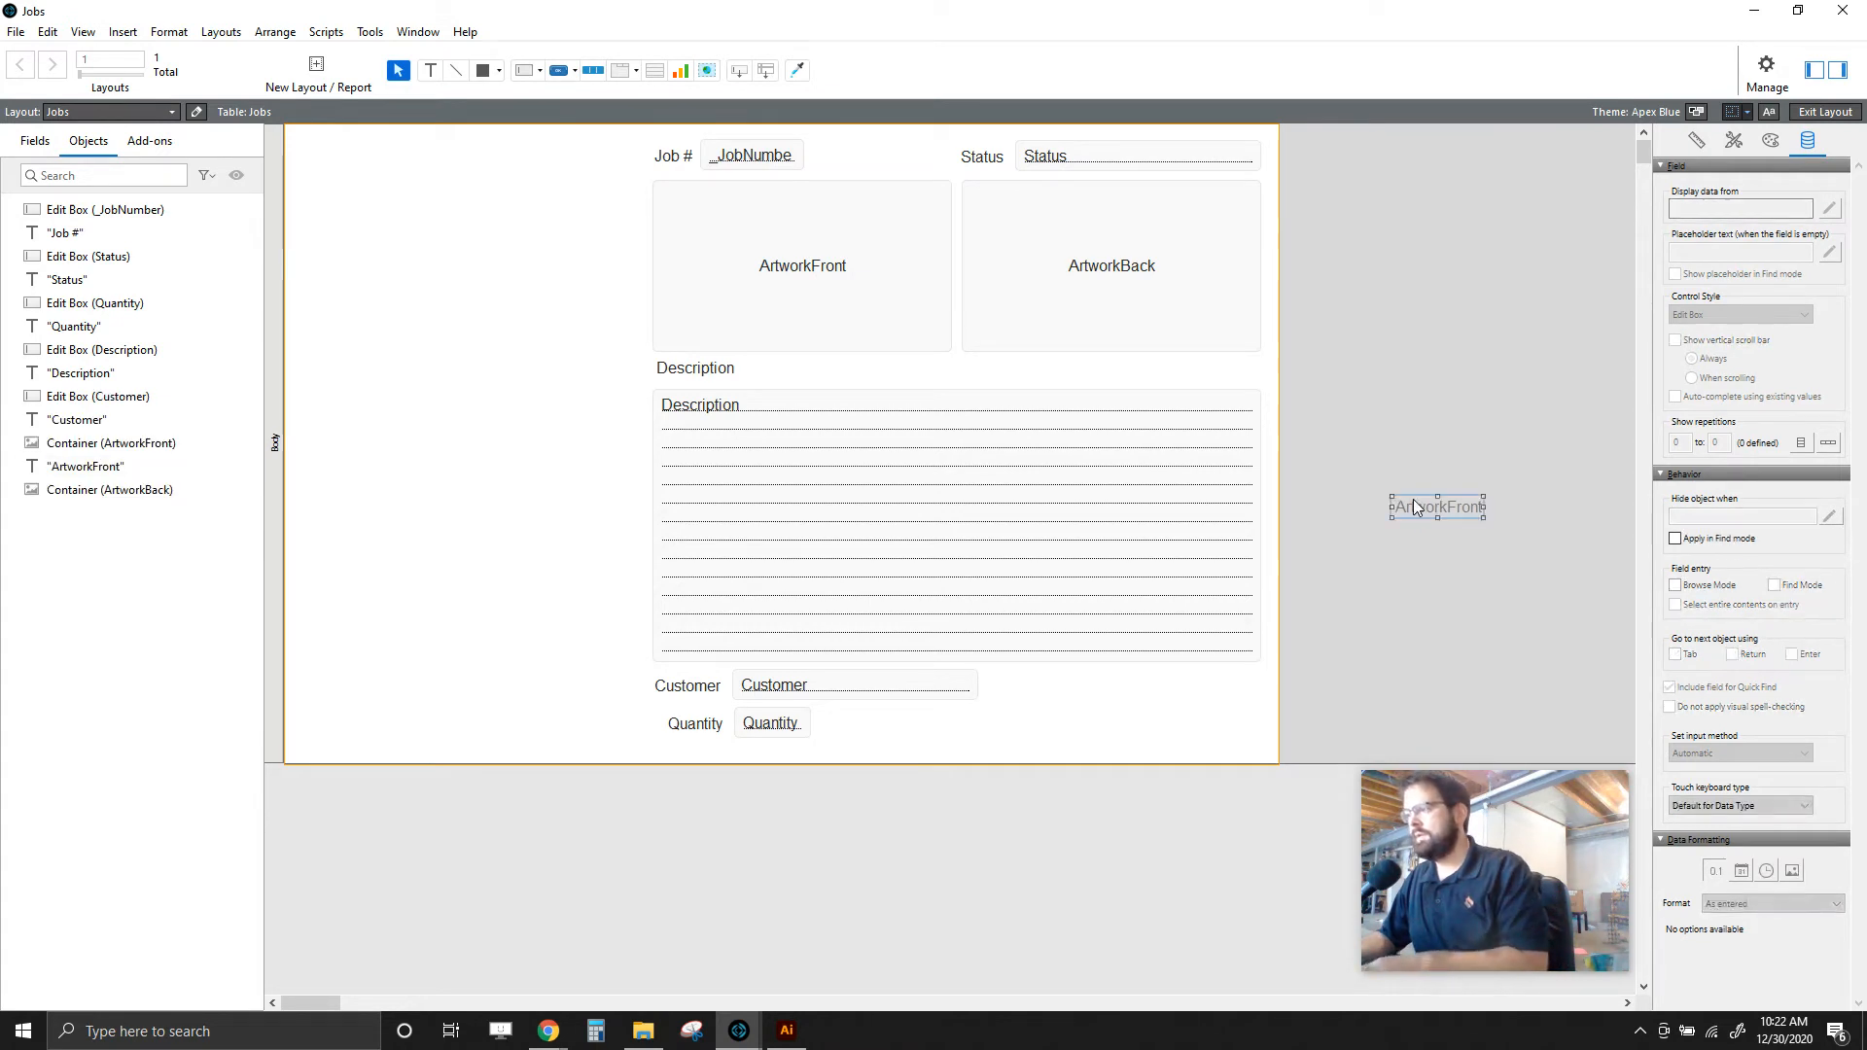
key(Delete)
- Set the ArtworkFront container's placeholder text to "Drag front artwork here"
click(785, 263)
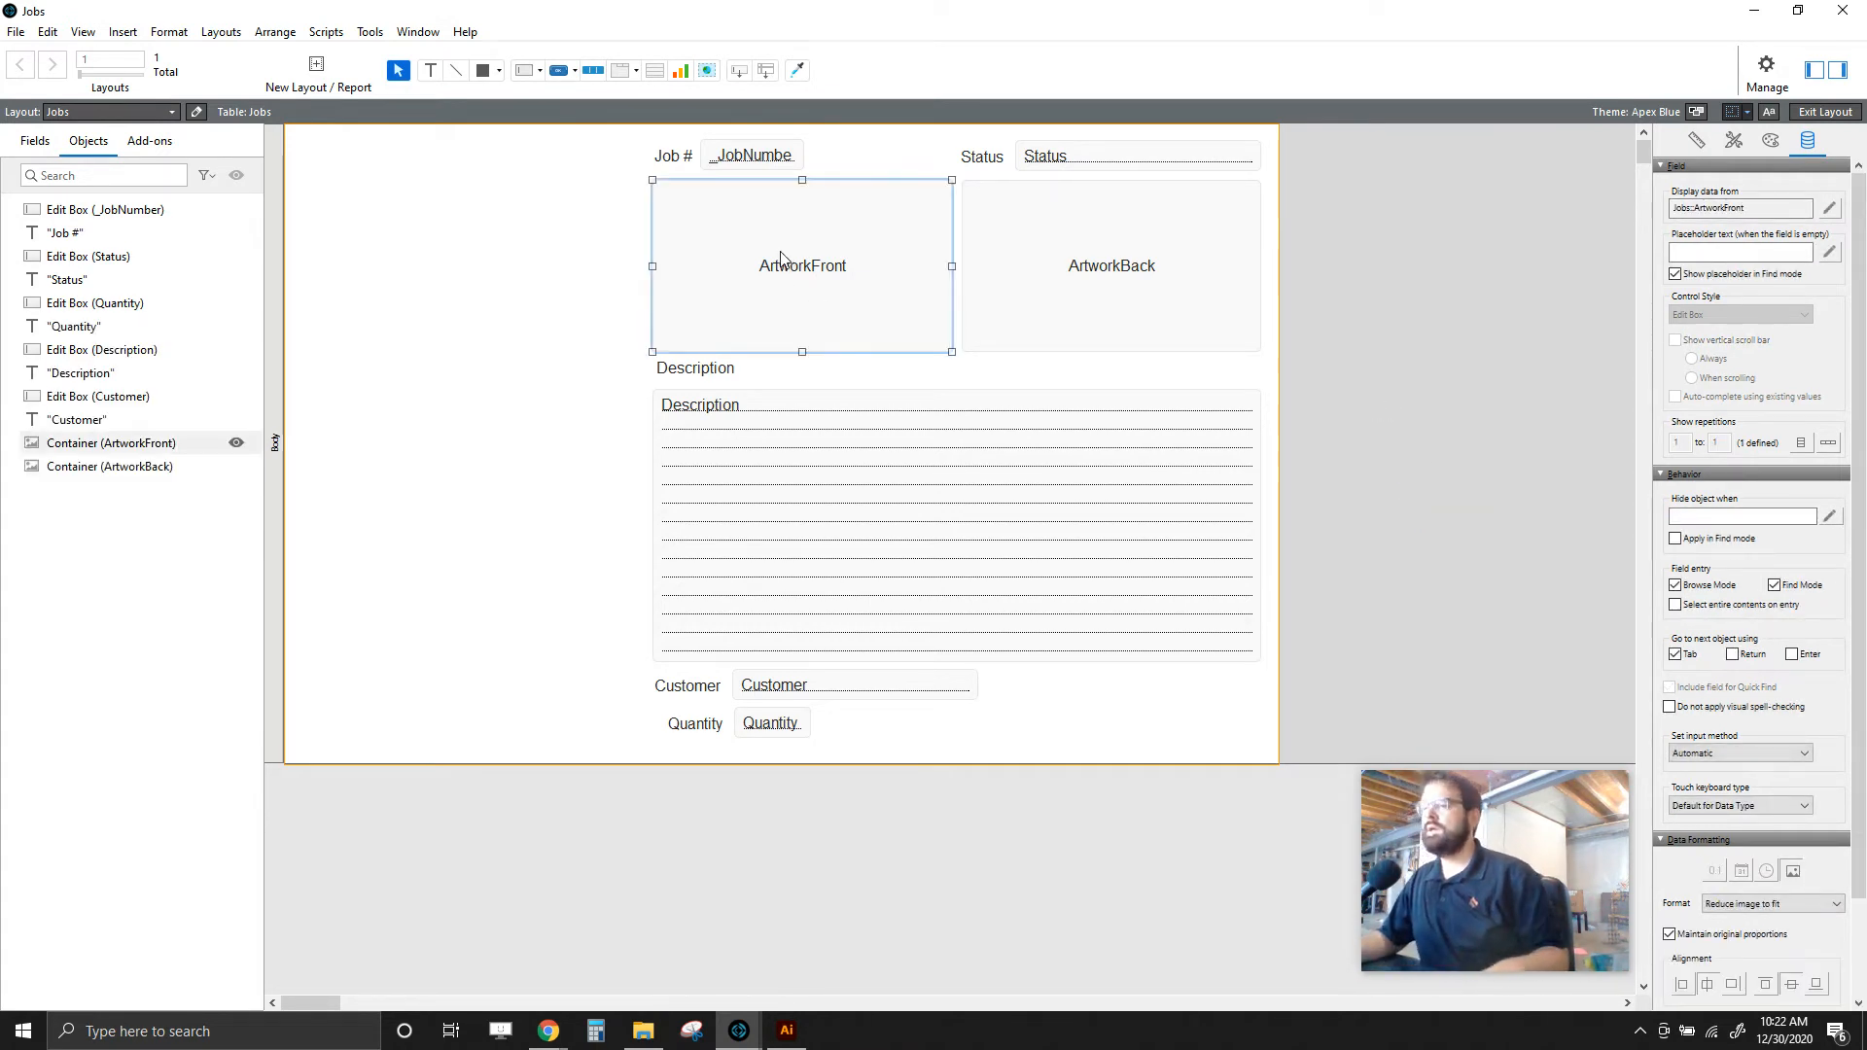
click(1118, 323)
click(813, 289)
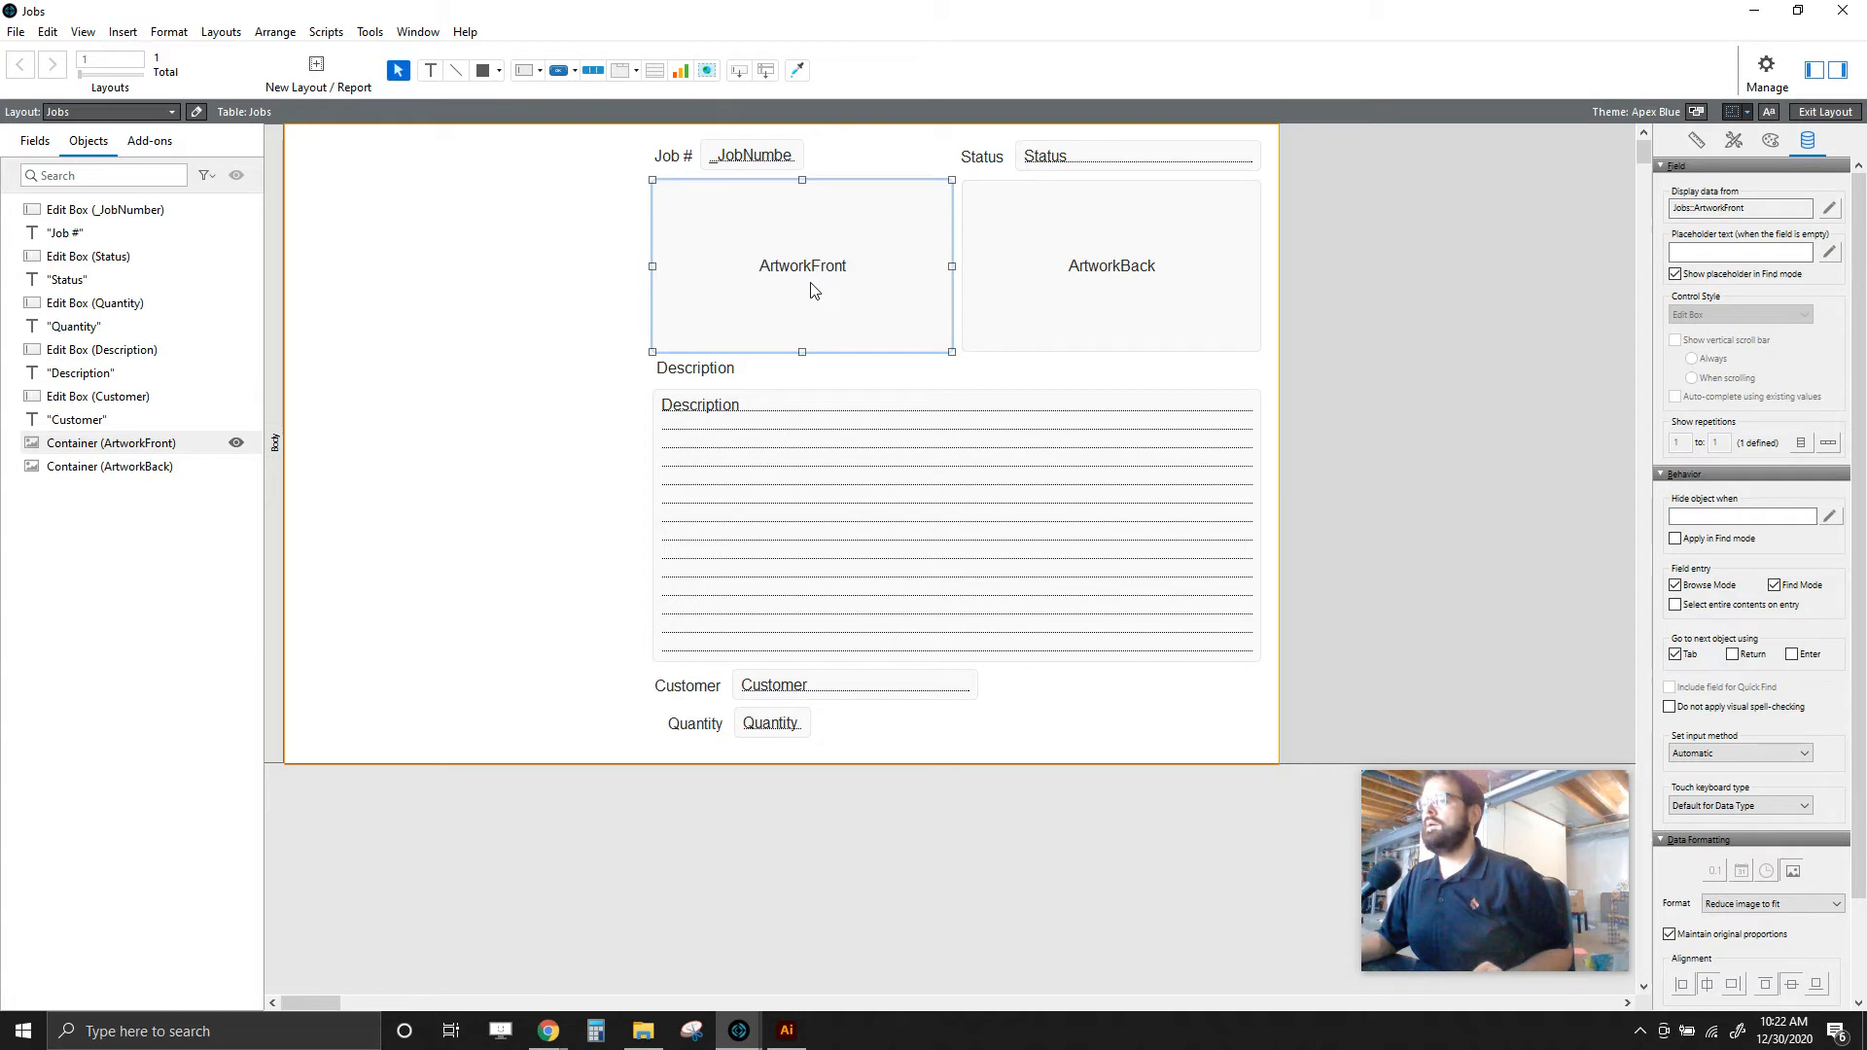
click(1063, 274)
click(889, 284)
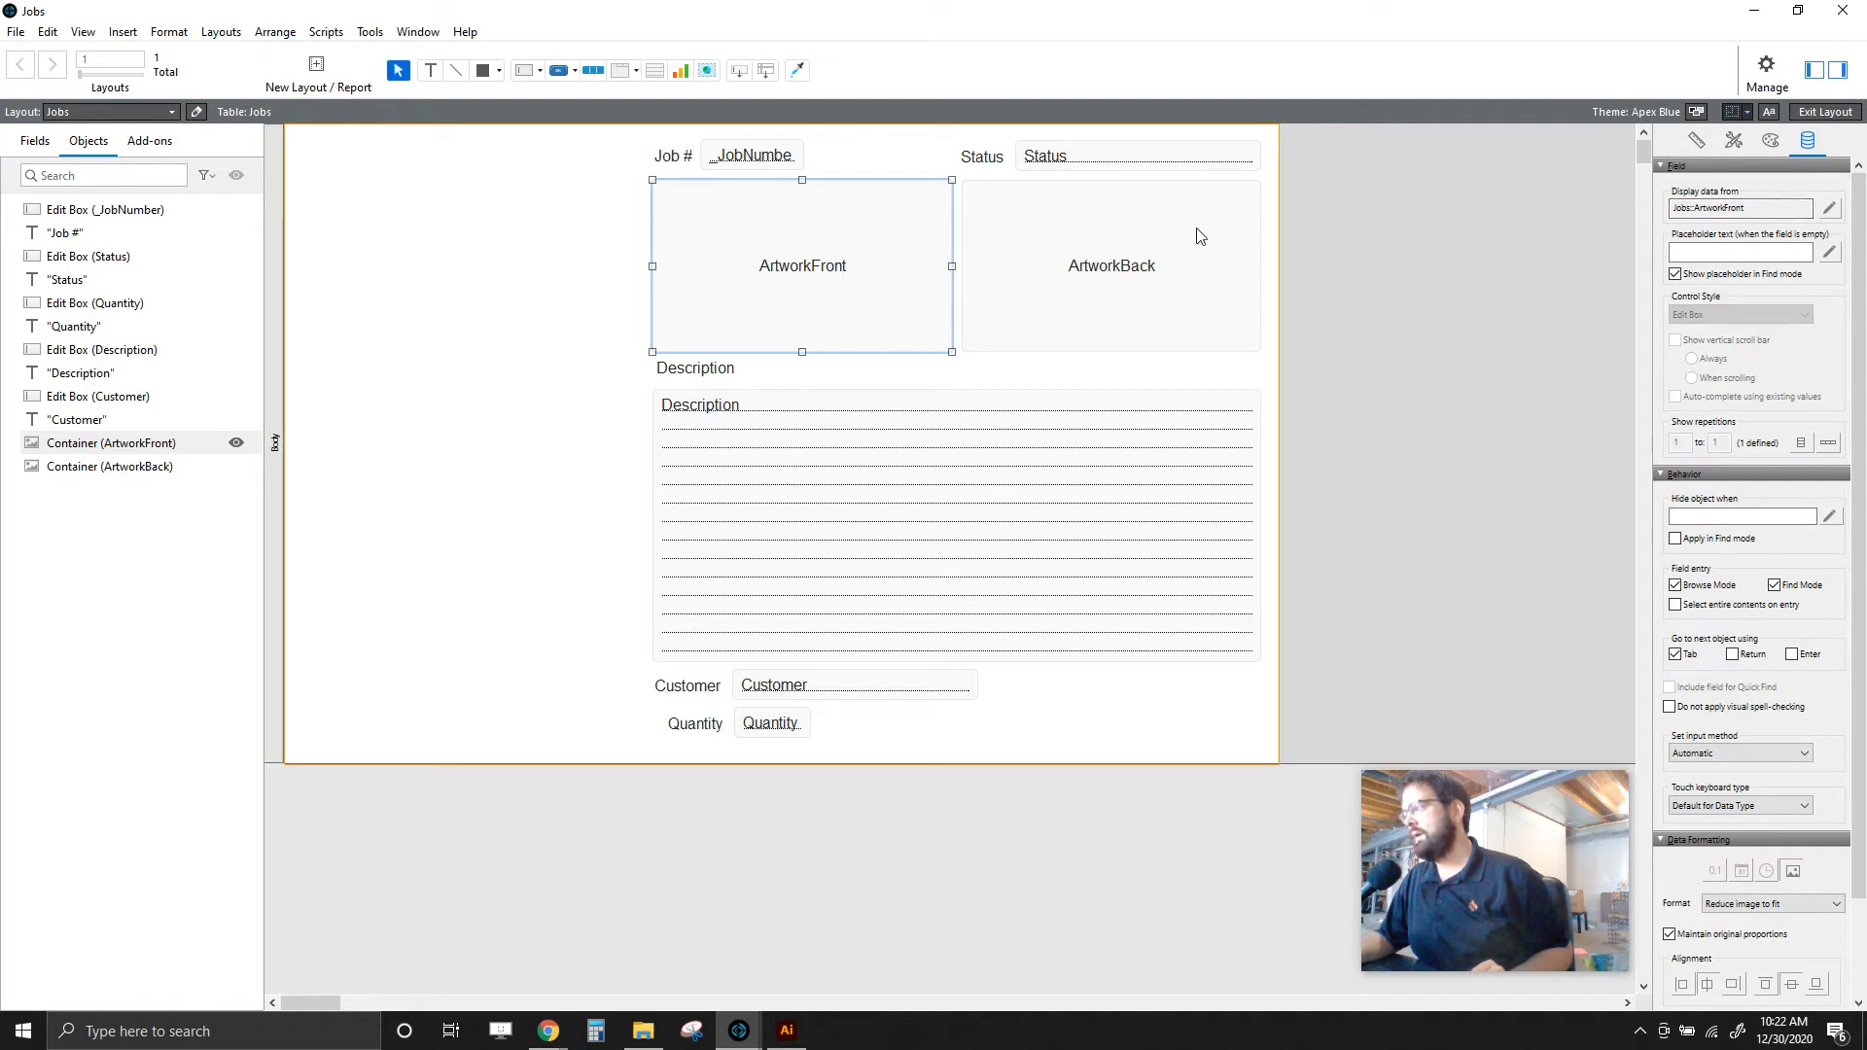
click(1814, 70)
click(1815, 70)
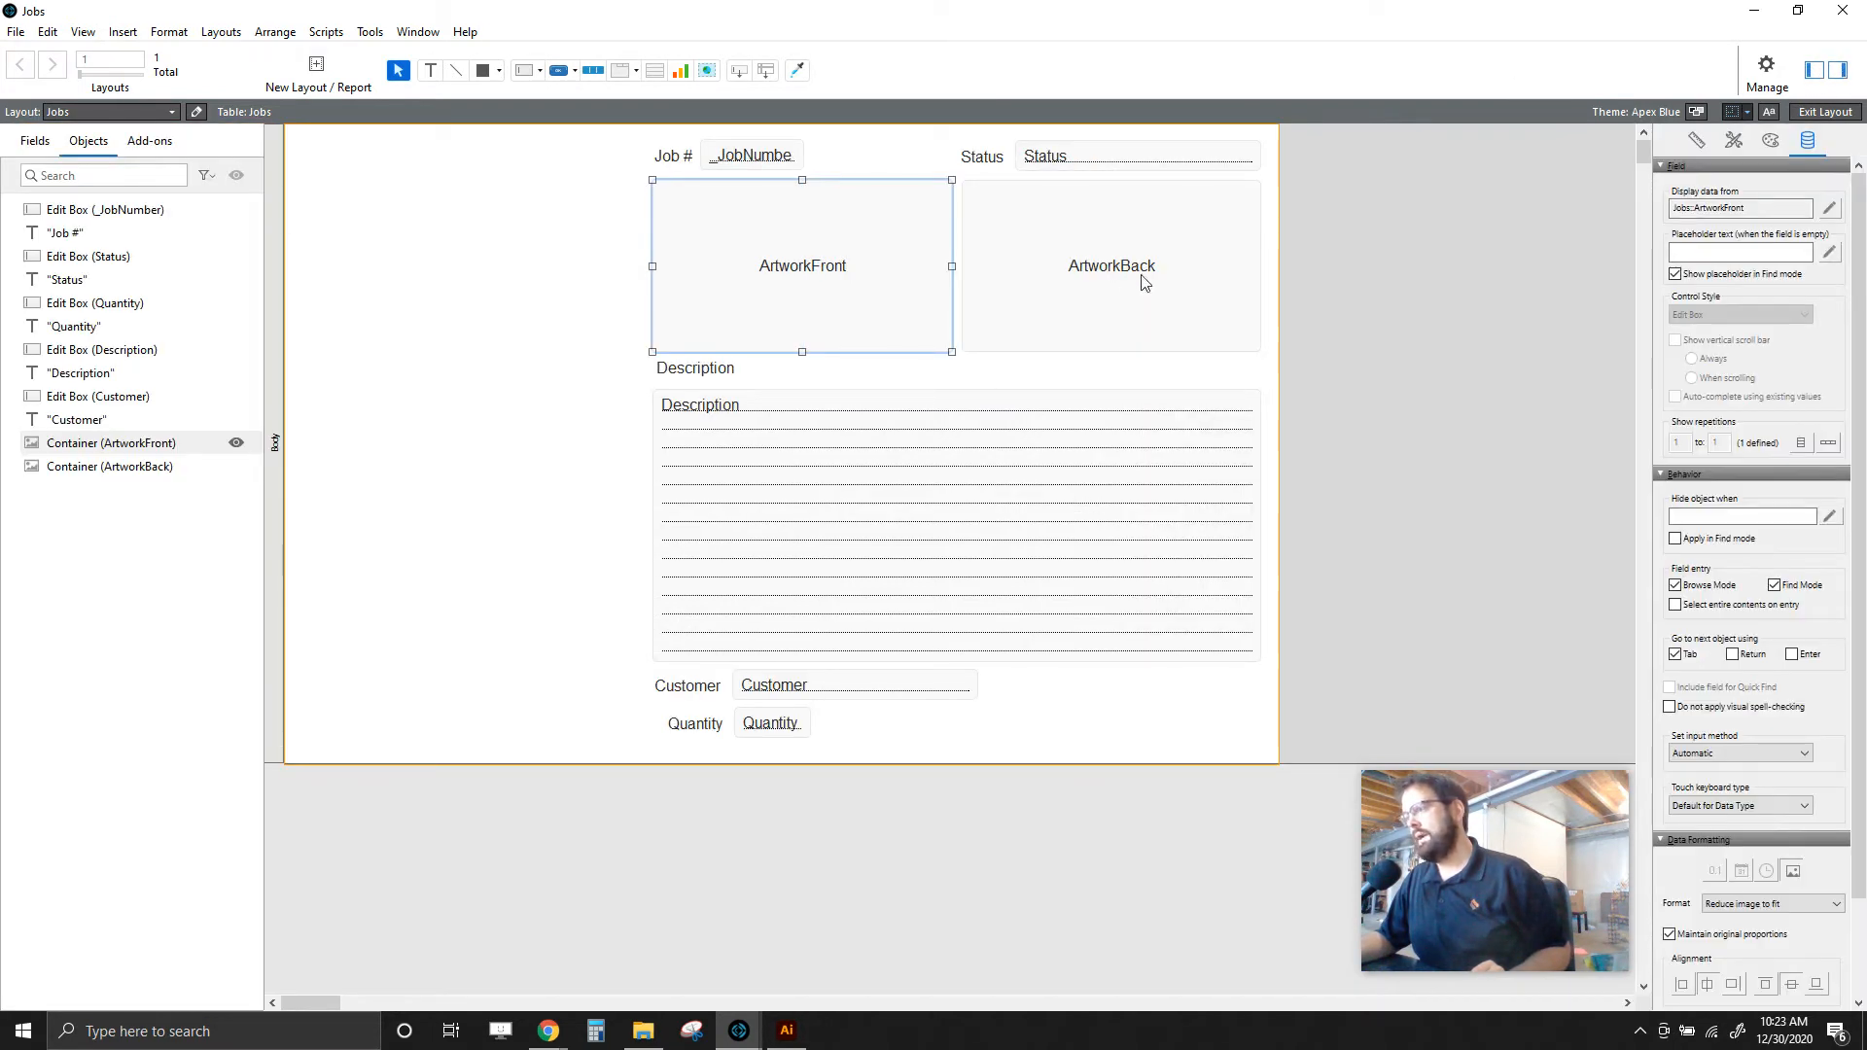
click(1714, 251)
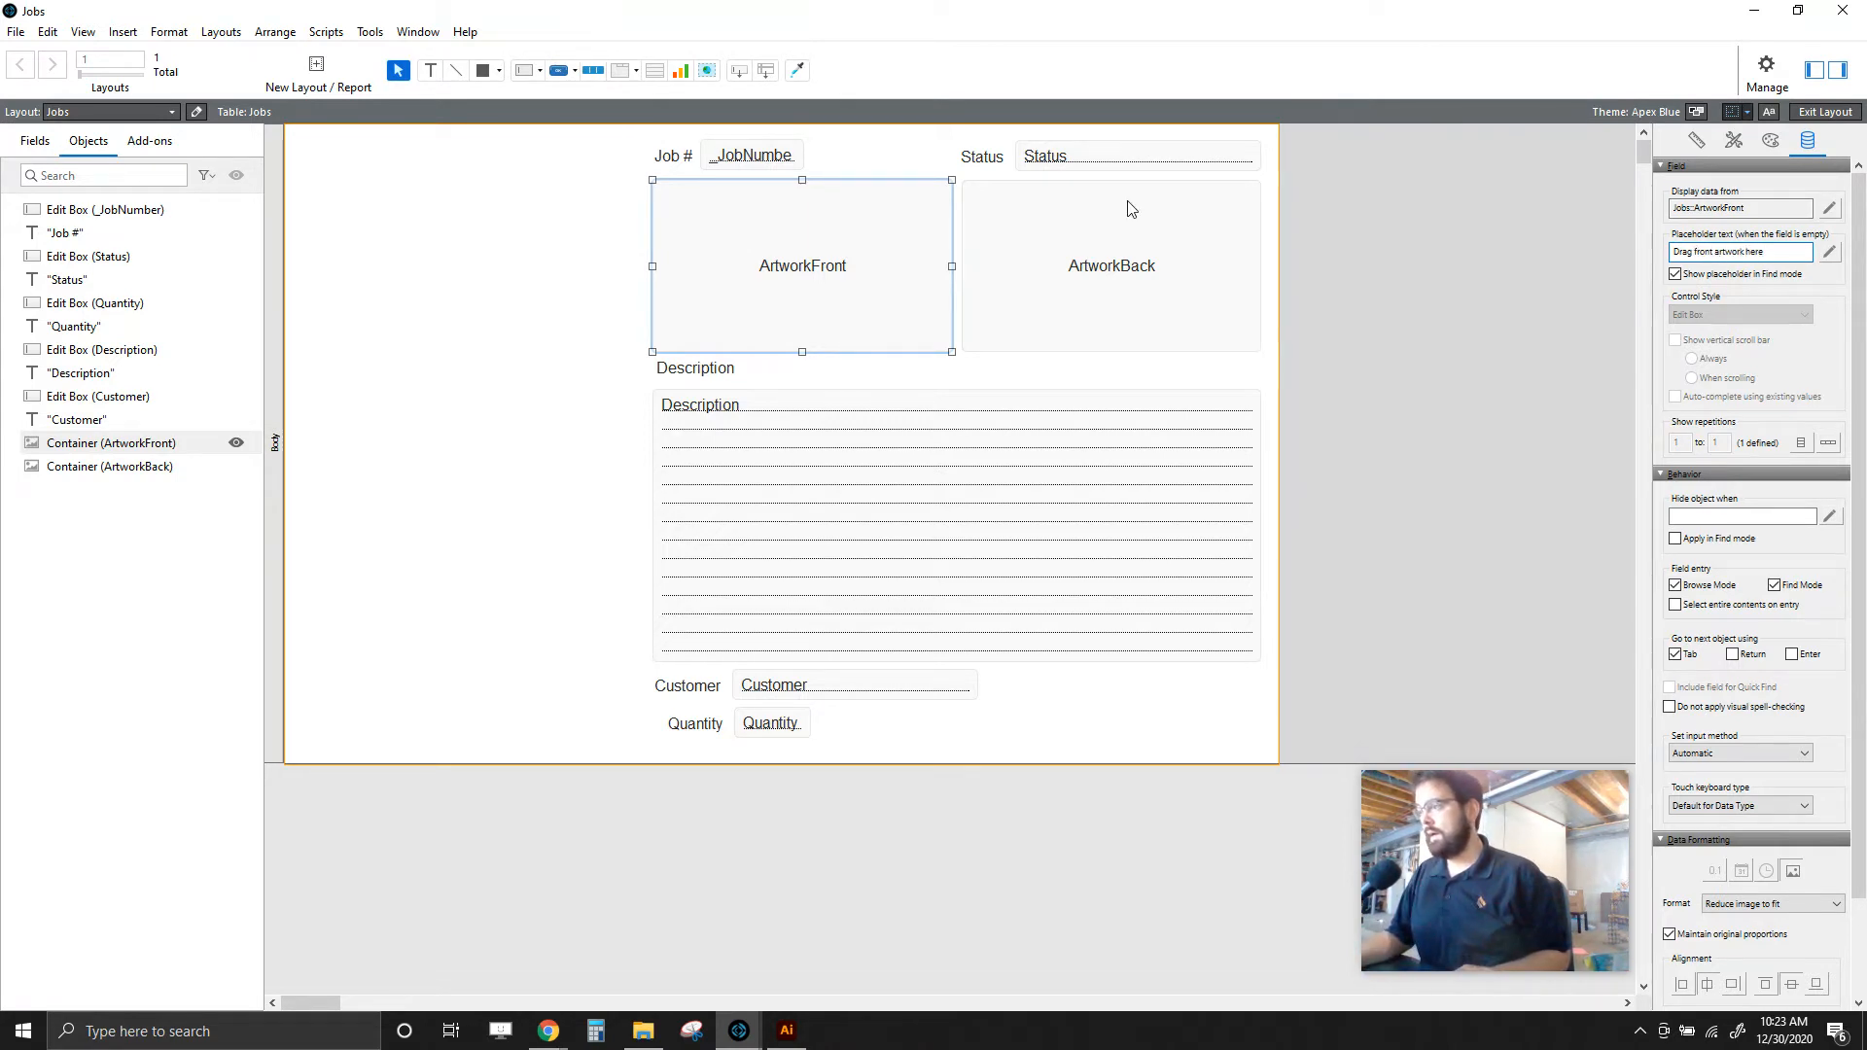
- Give the ArtworkBack container placeholder text beginning with "Drag back artwork", matching the front container's wording
click(1132, 243)
click(1779, 252)
text(Drag back artw)
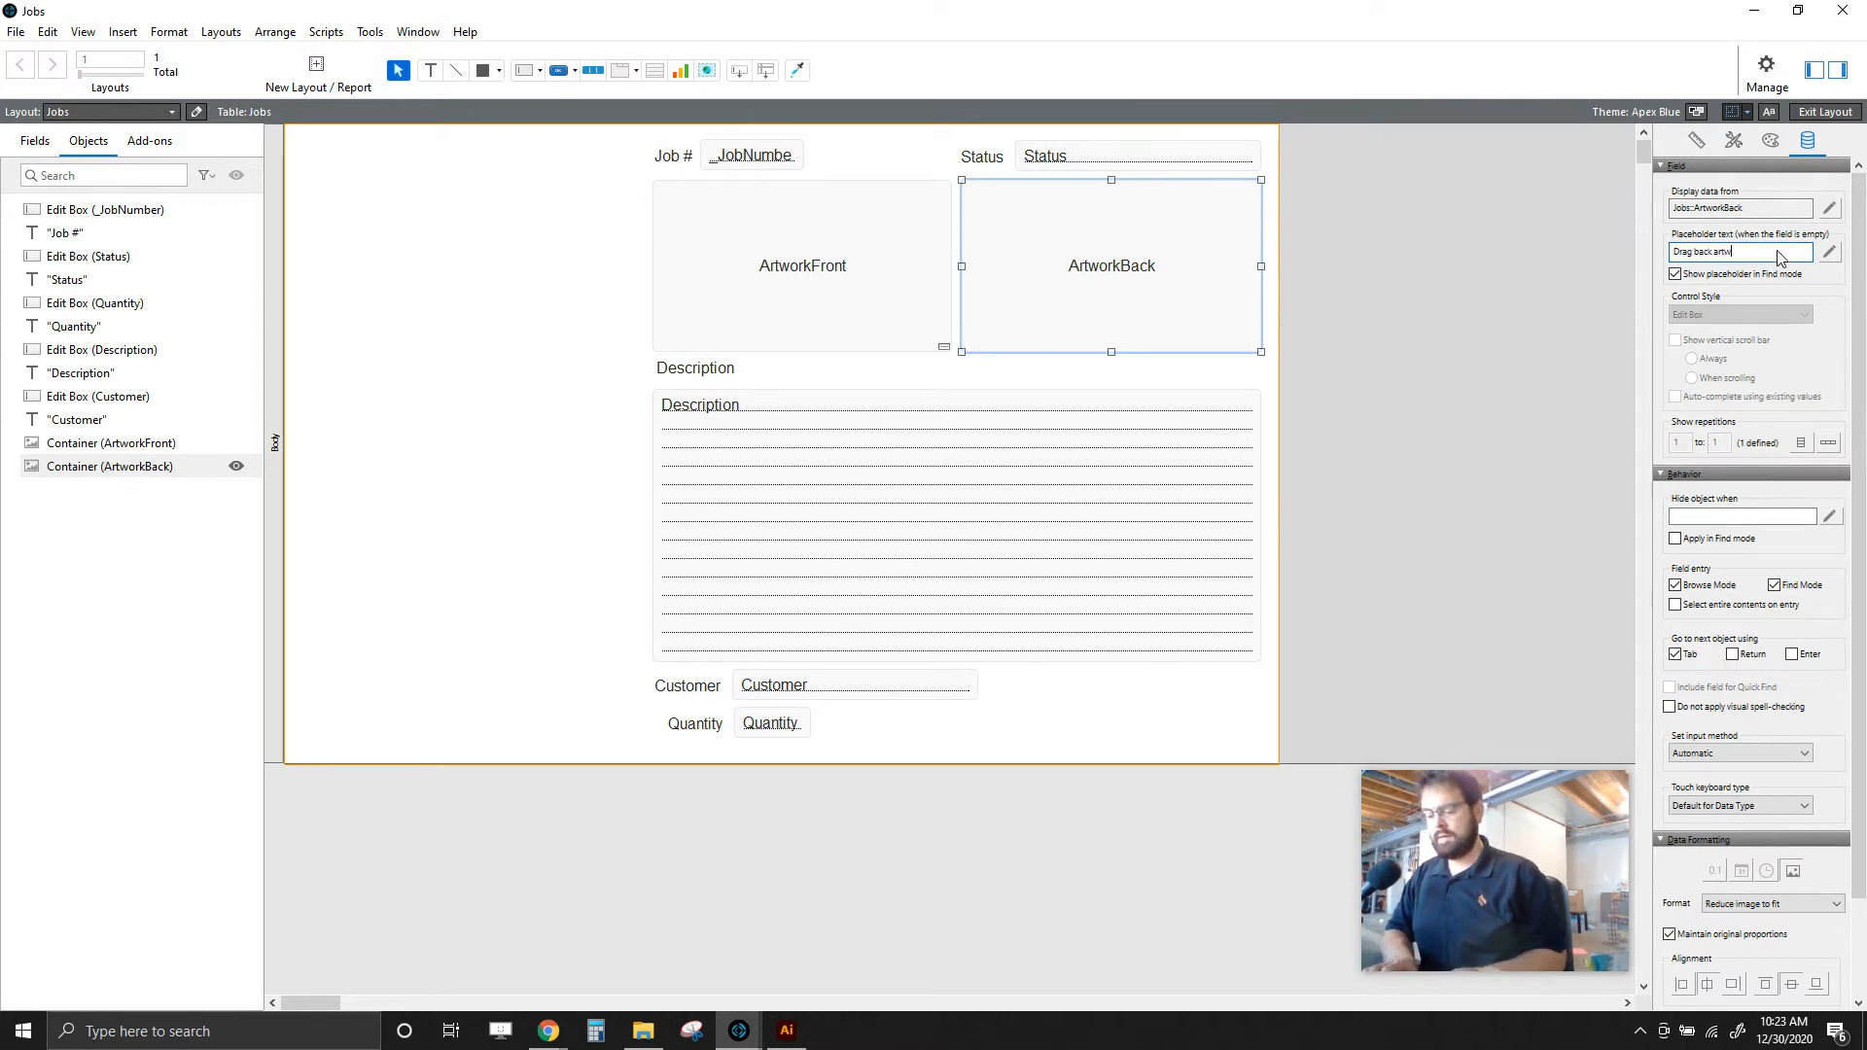
click(1330, 271)
click(934, 271)
shift+click(1033, 277)
click(1369, 337)
- Add the tooltip "Front artwork" to the ArtworkFront container and "Back artwork" to the ArtworkBack container
click(948, 288)
click(1697, 143)
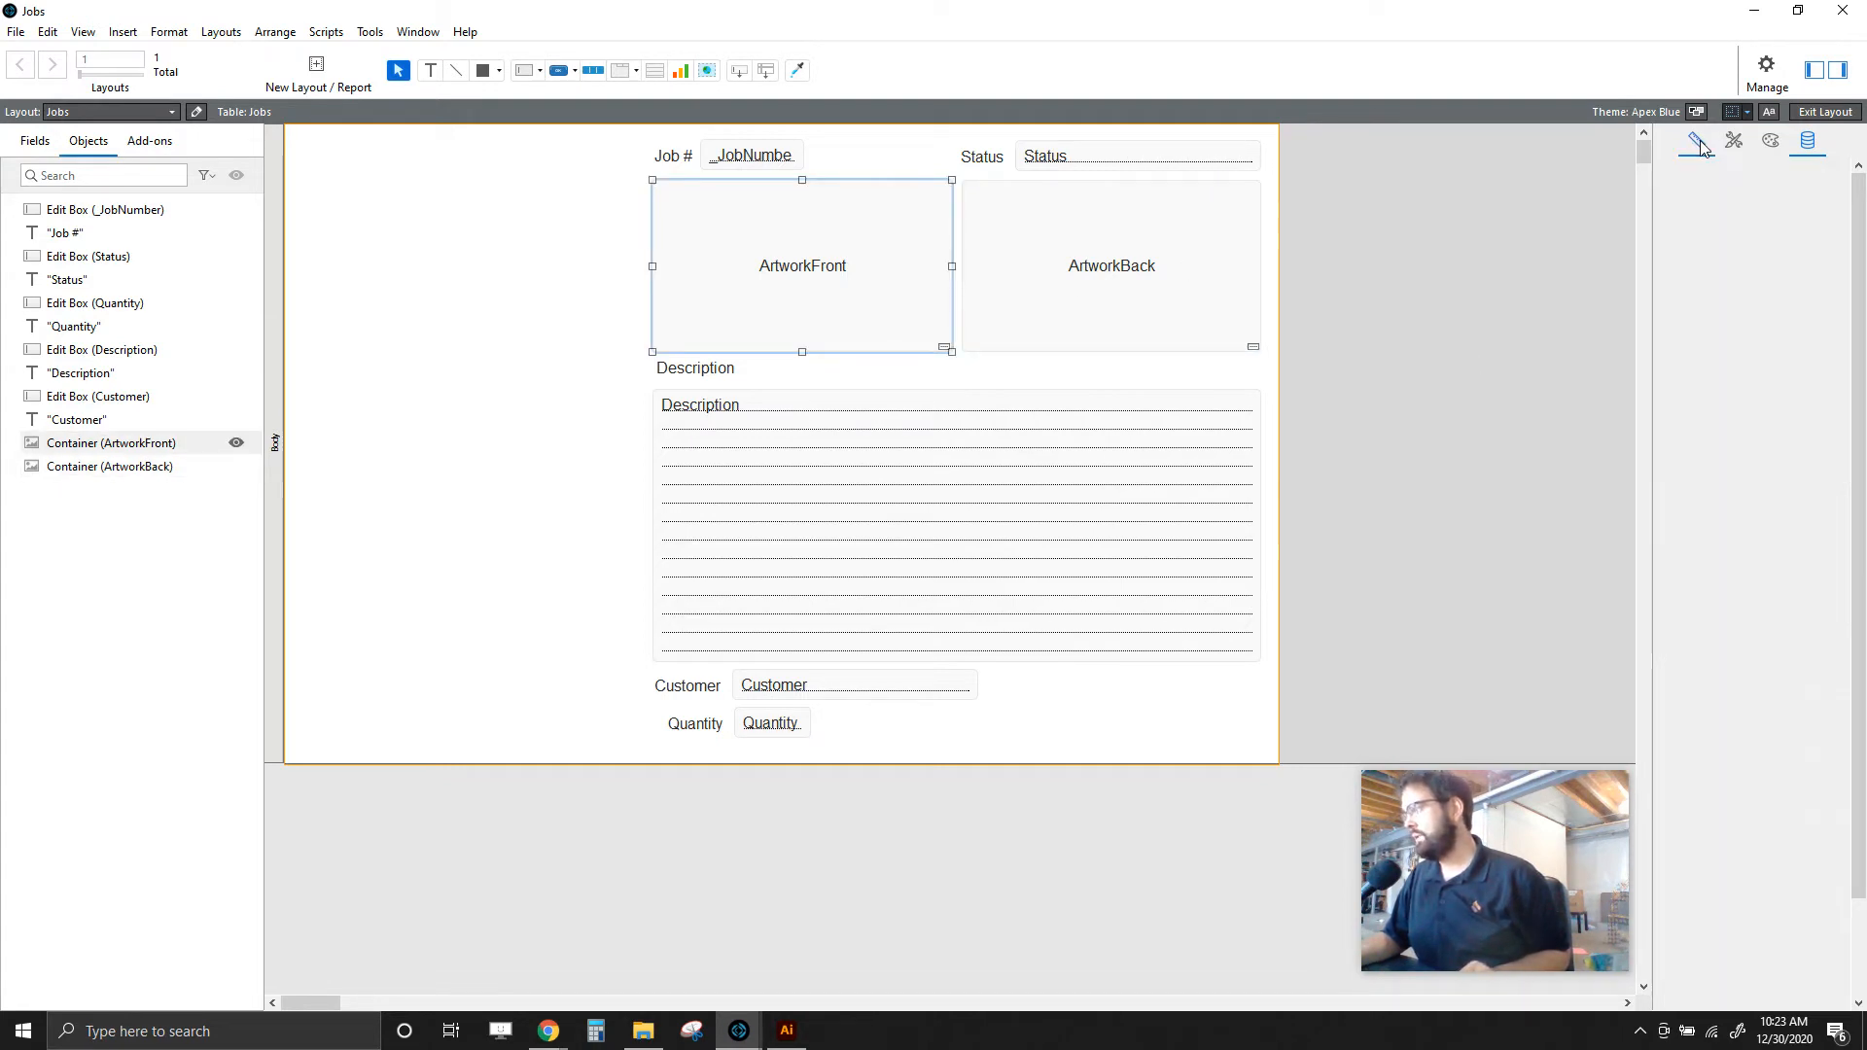
click(1747, 218)
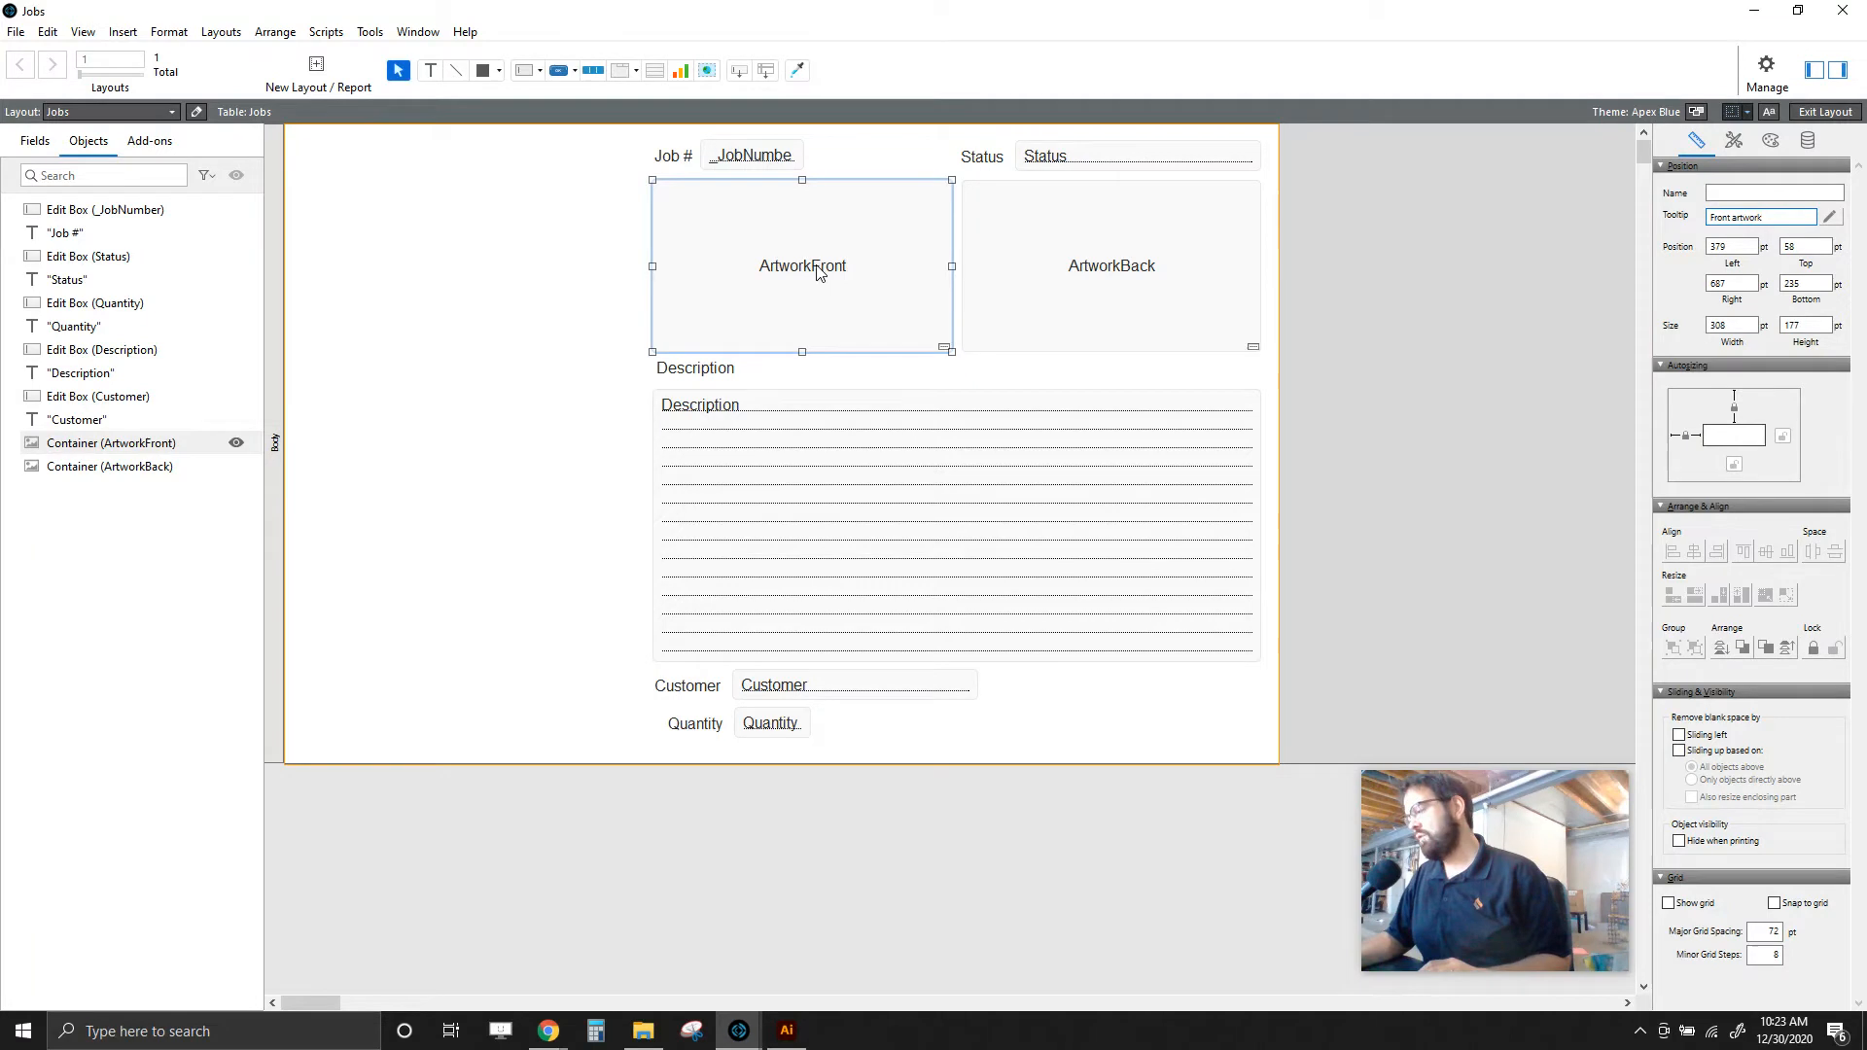
click(1074, 266)
click(1723, 215)
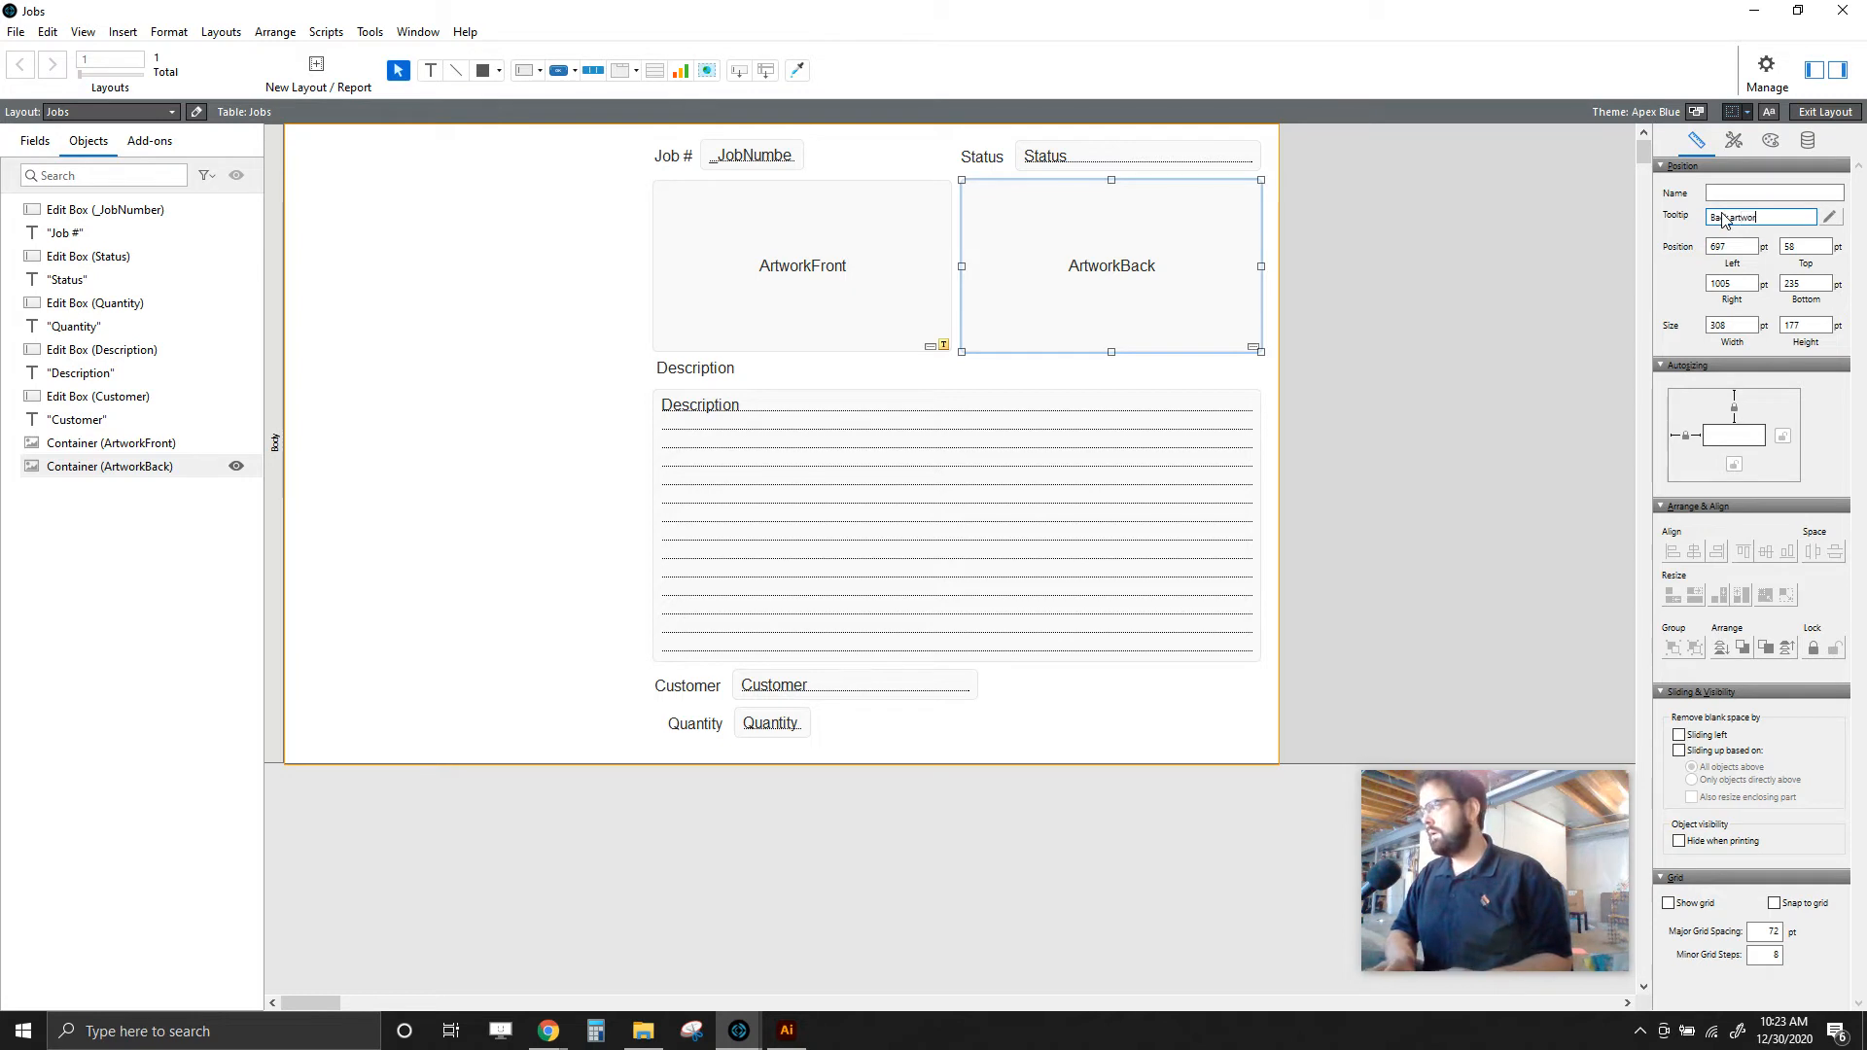
click(1524, 284)
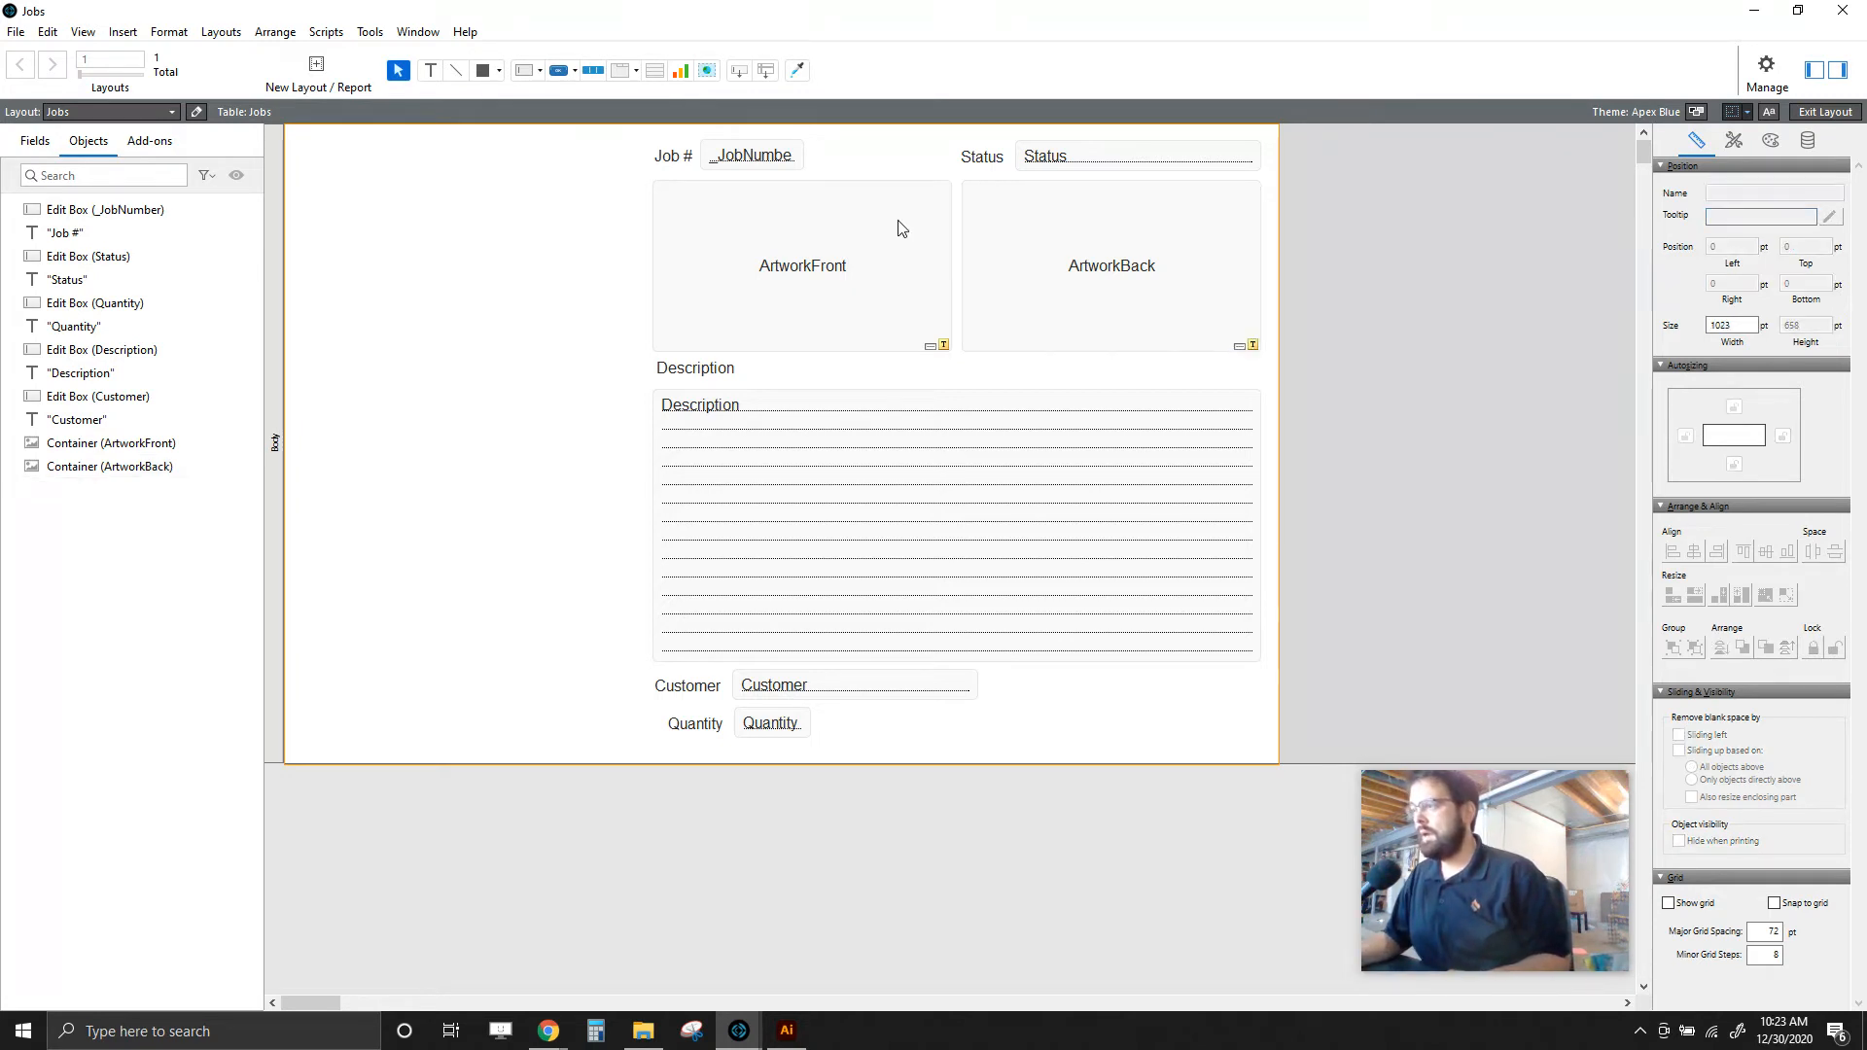
- Nudge the Quantity label and field slightly left beneath the Customer row
click(1085, 171)
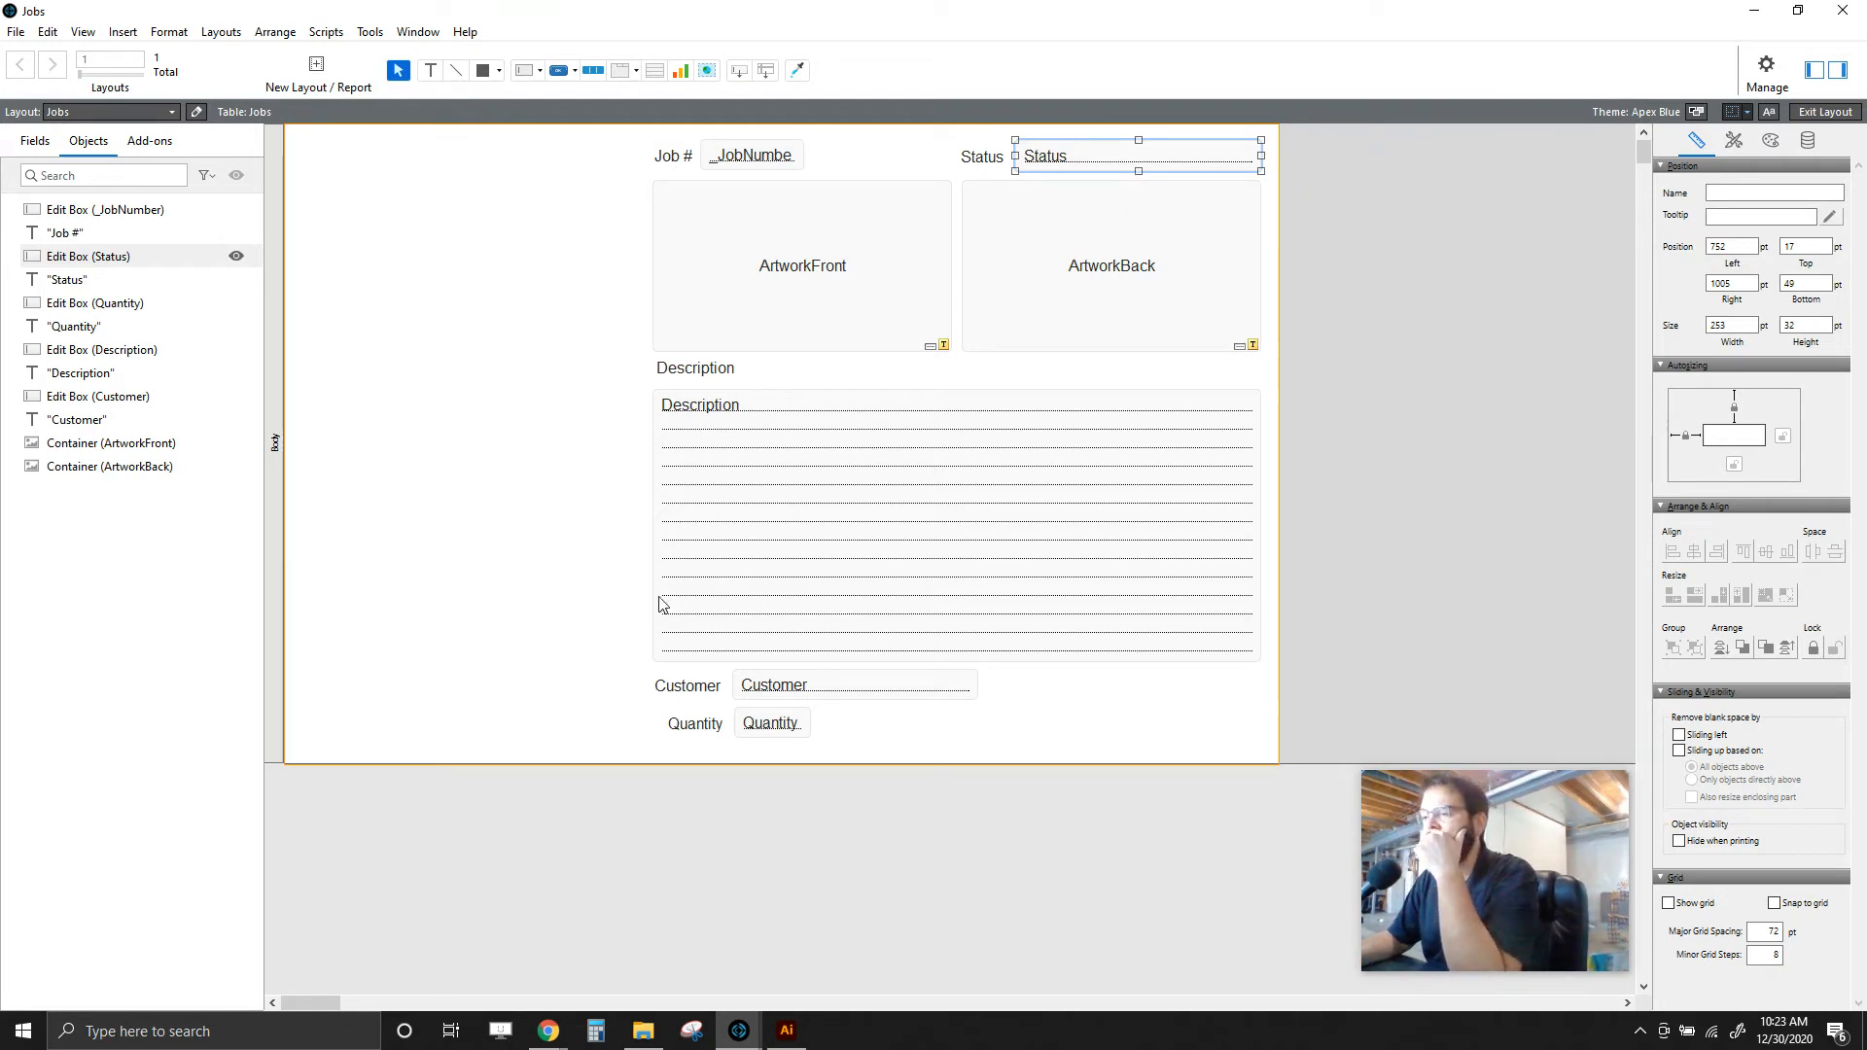
drag(638, 705, 766, 736)
click(450, 486)
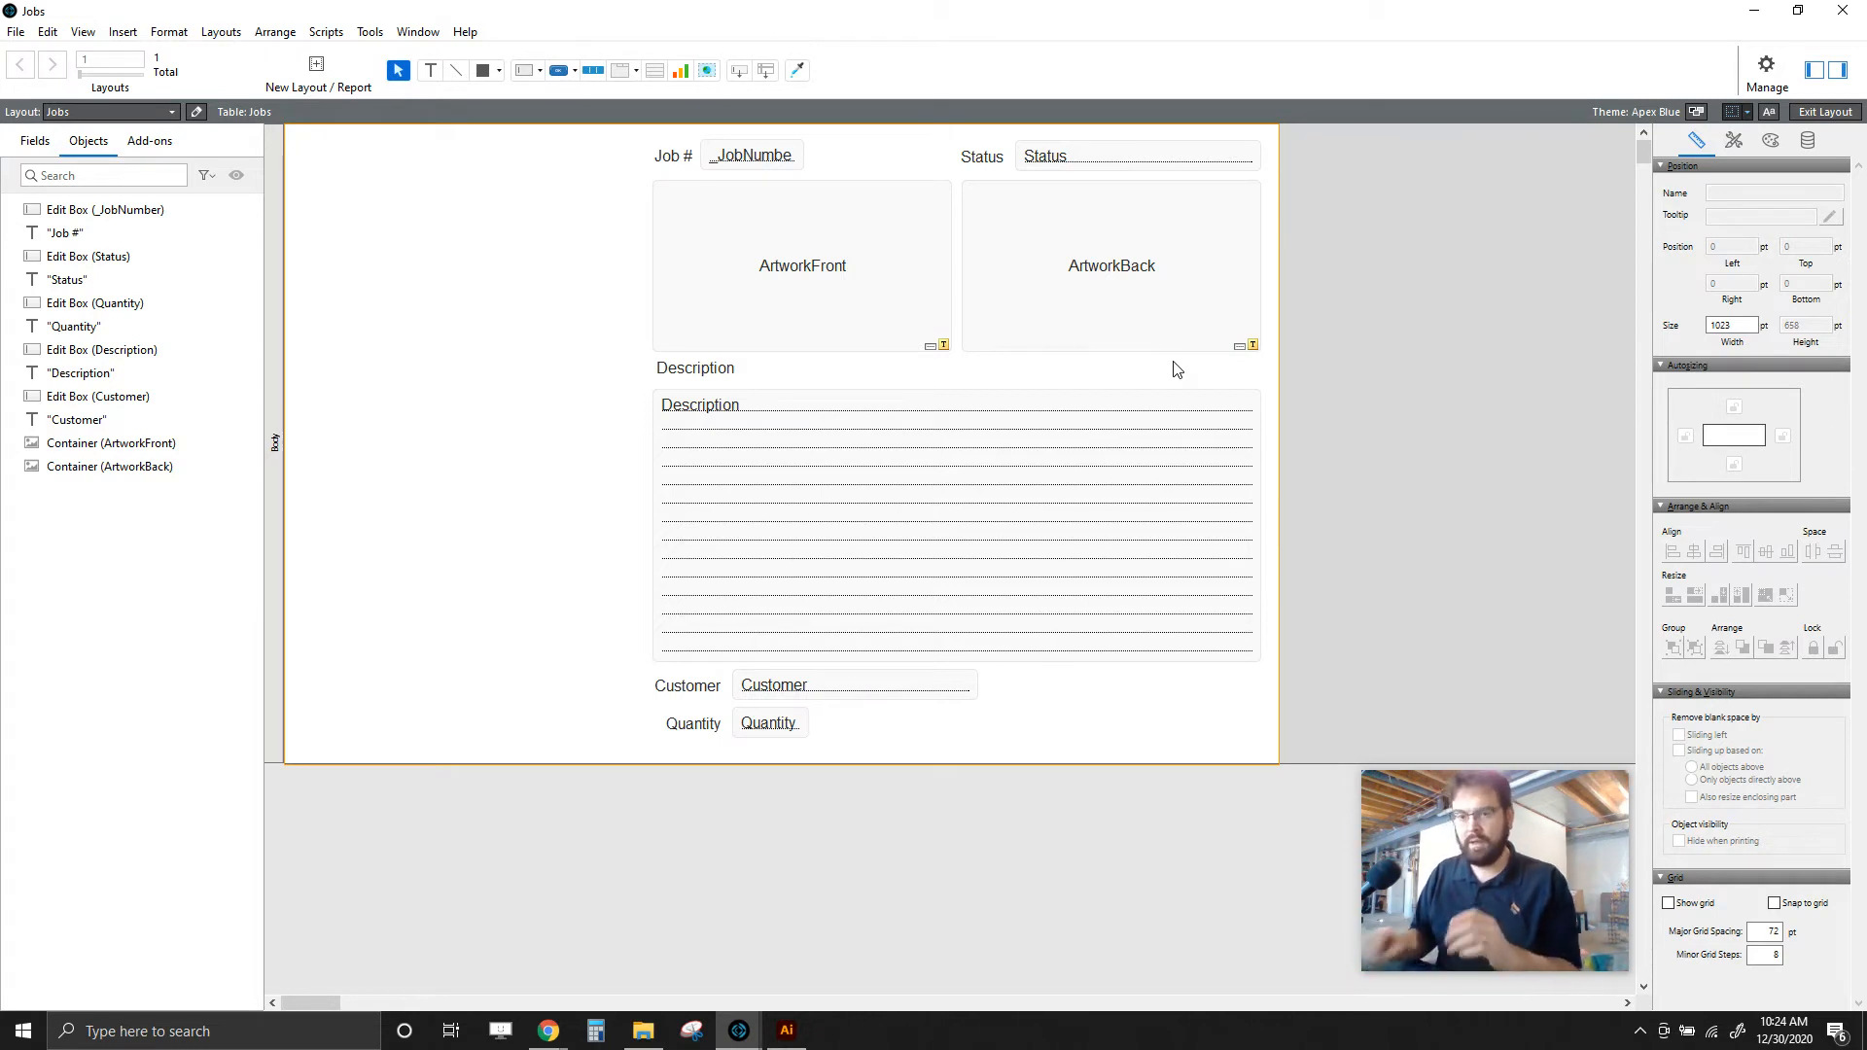
- Change the Status field's control style from an edit box to Pop-up Menu
click(1214, 165)
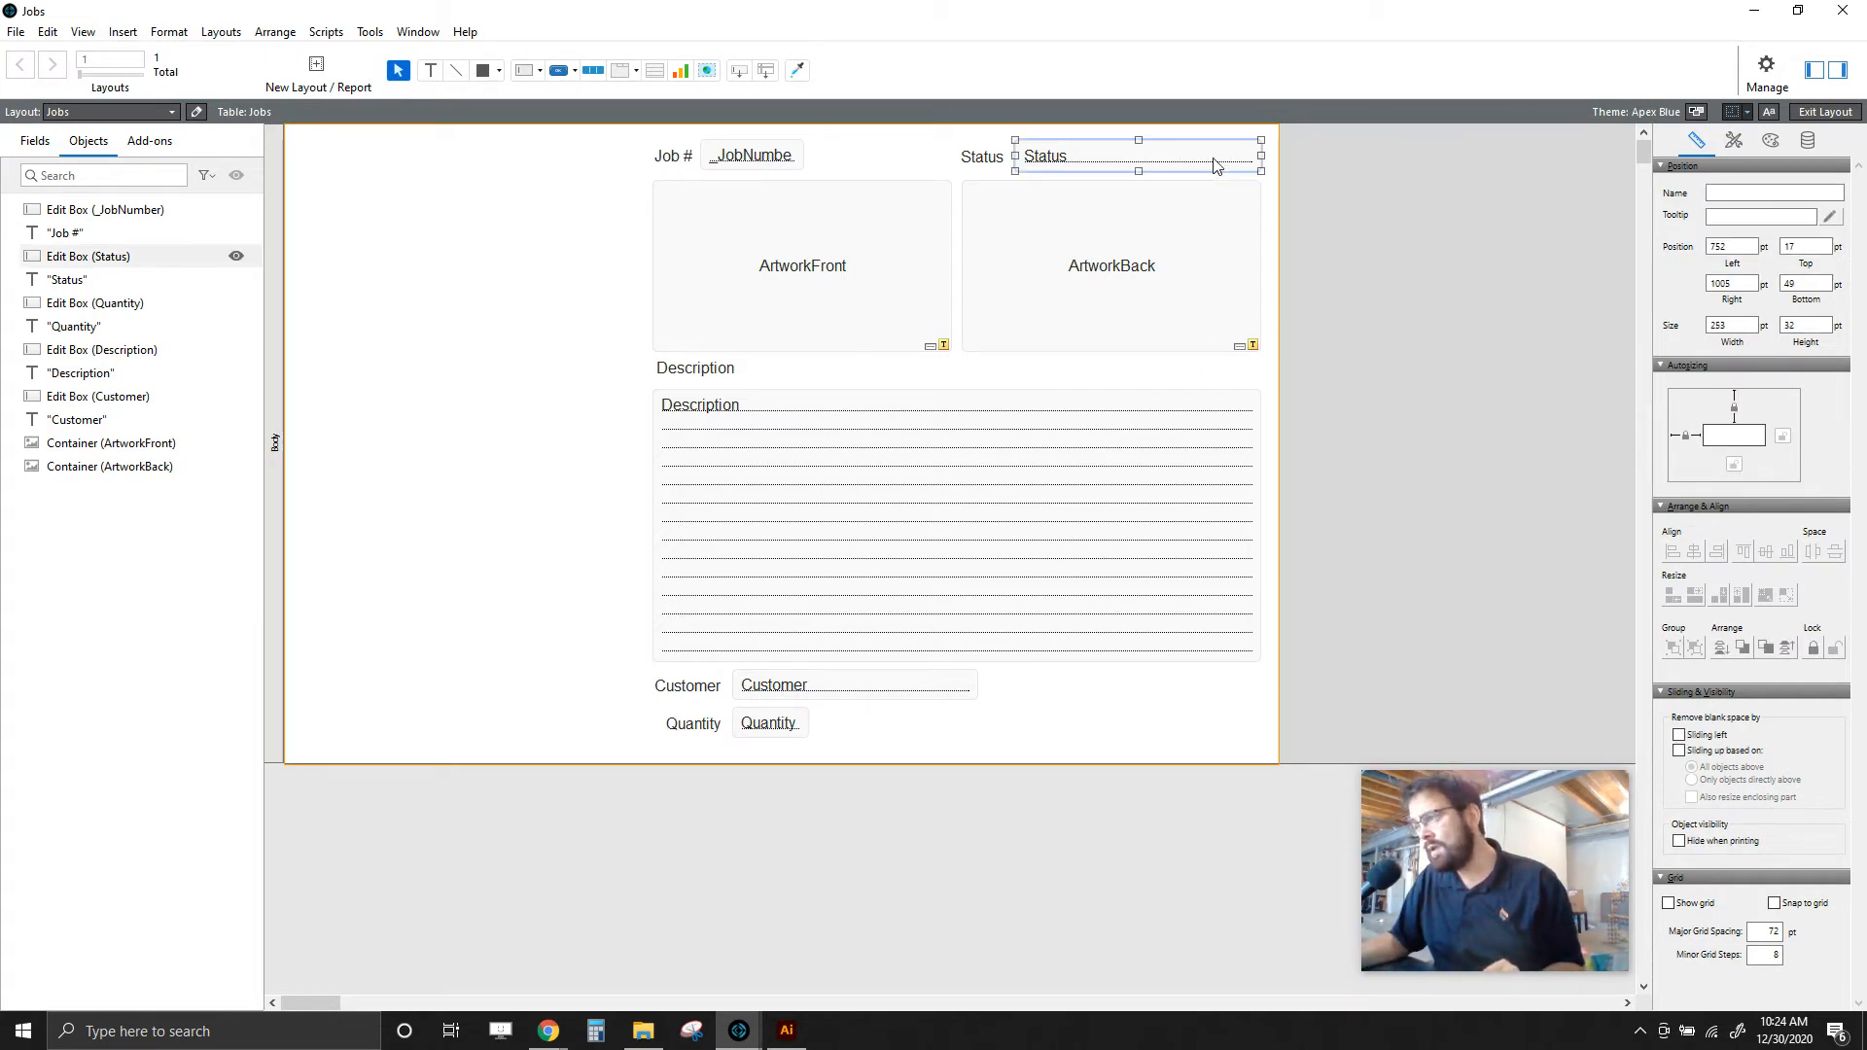
click(1808, 142)
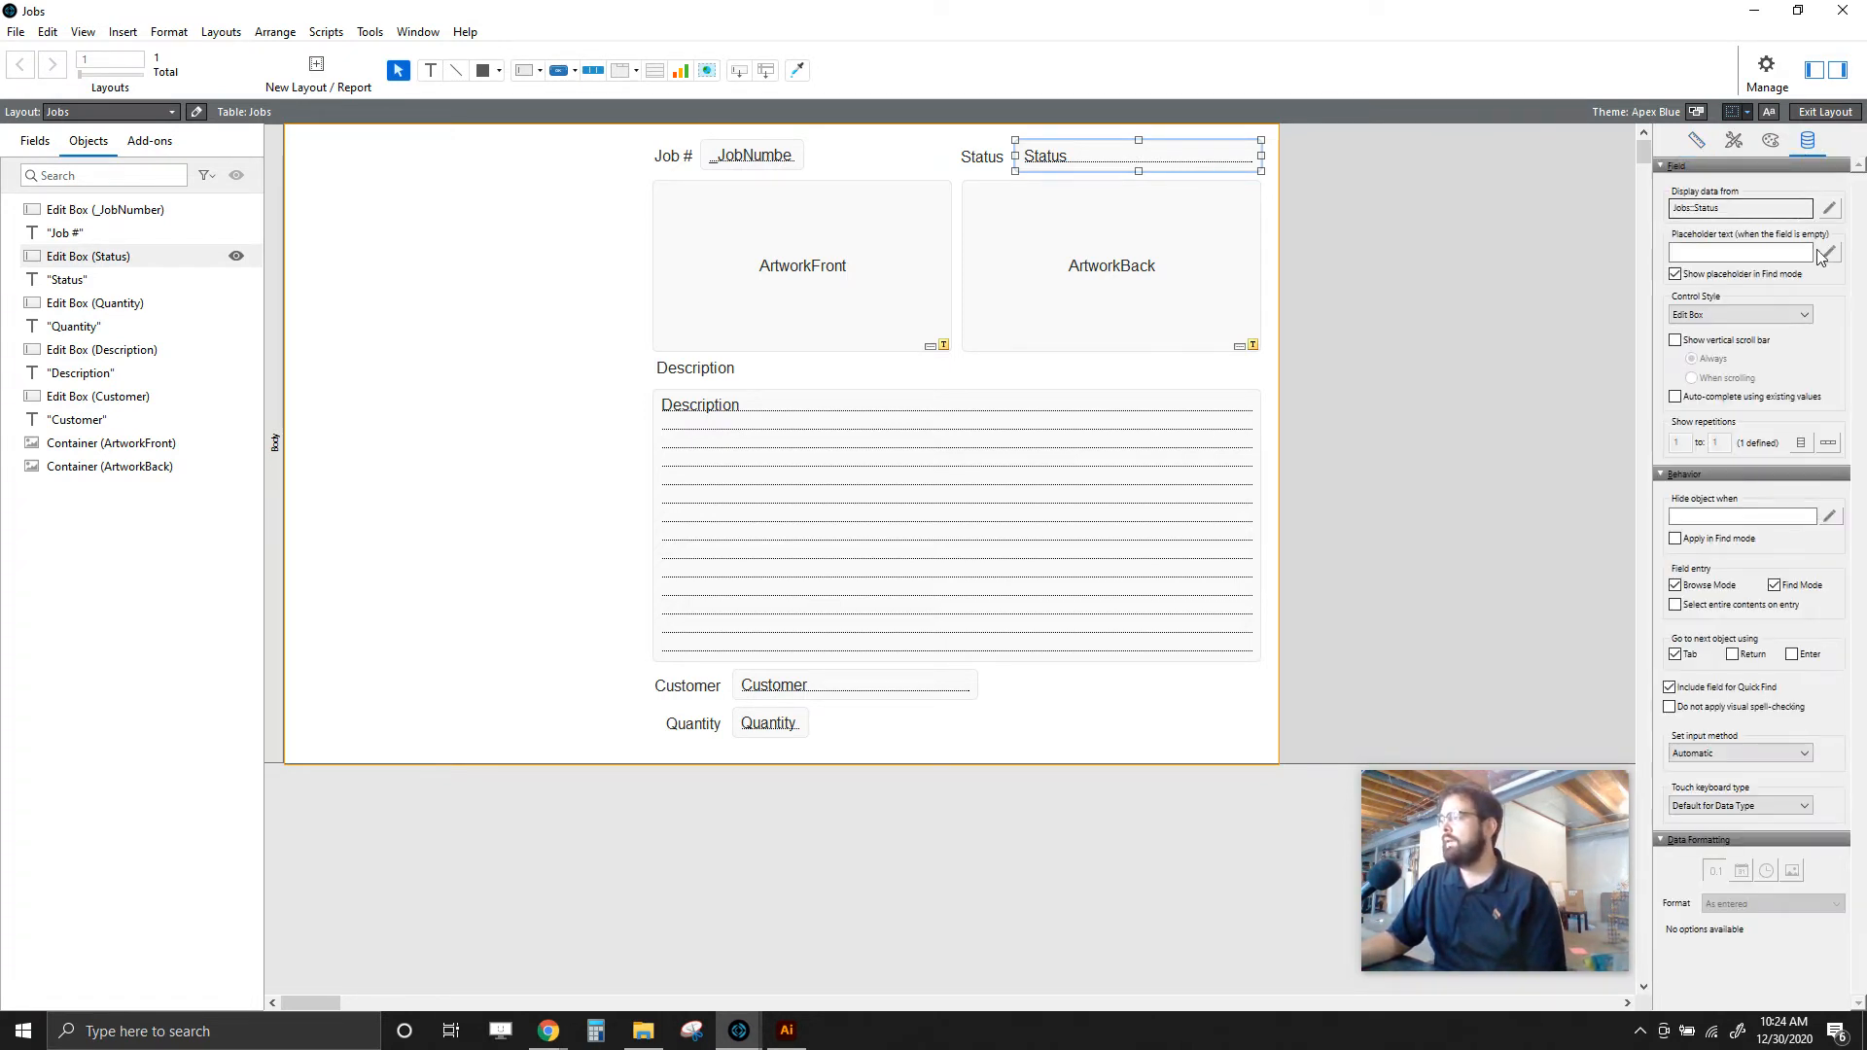
click(1801, 317)
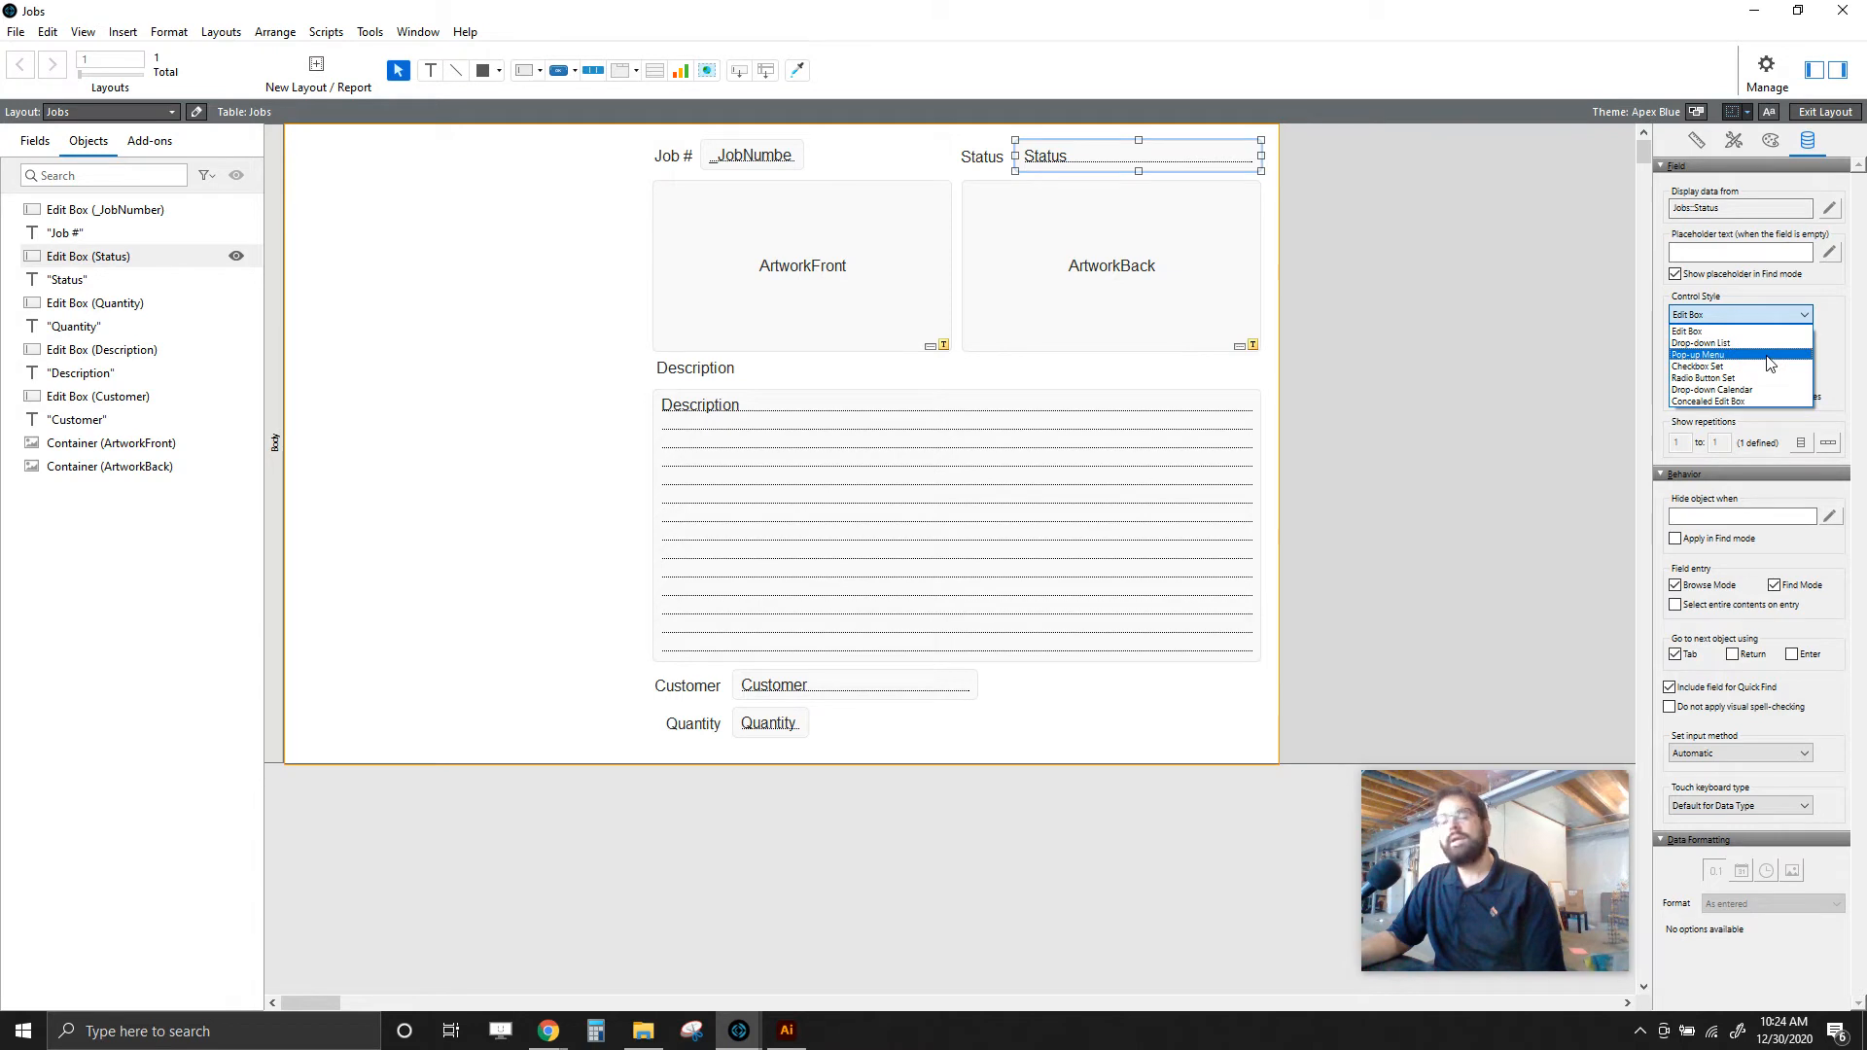
click(1766, 356)
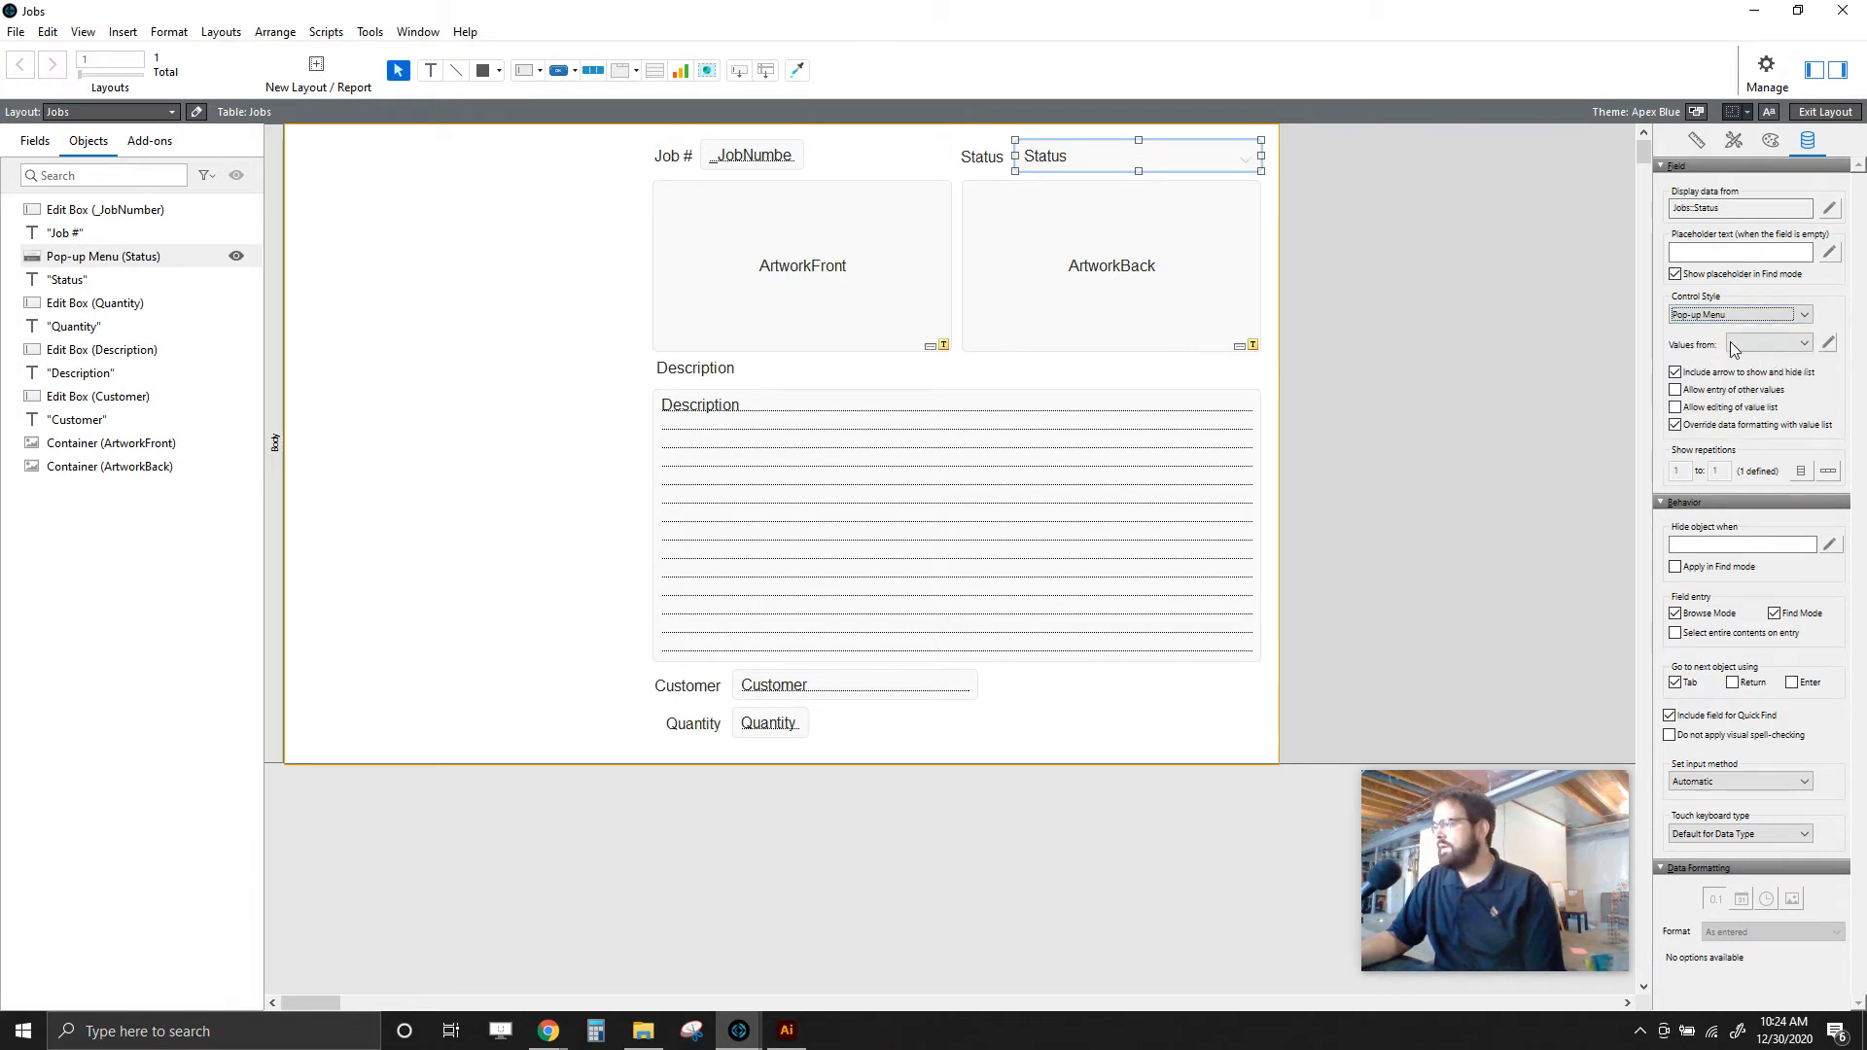
click(1778, 346)
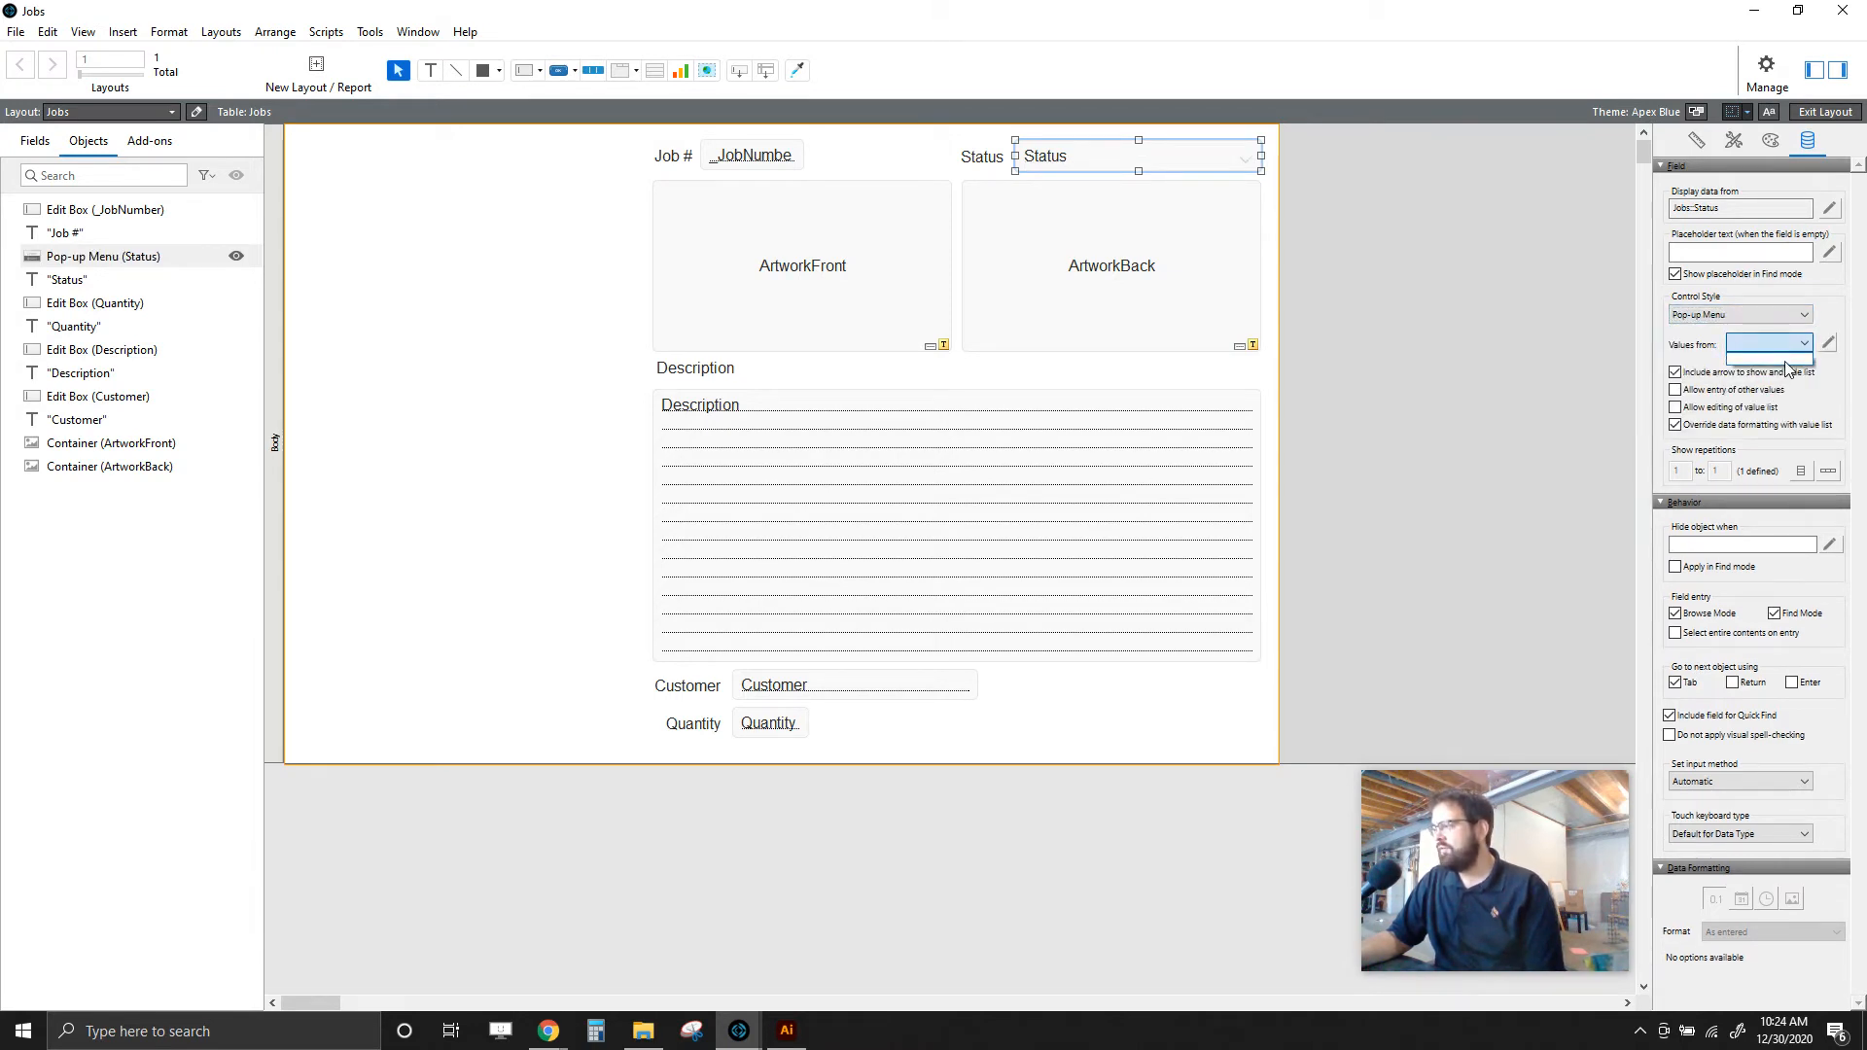
click(1791, 349)
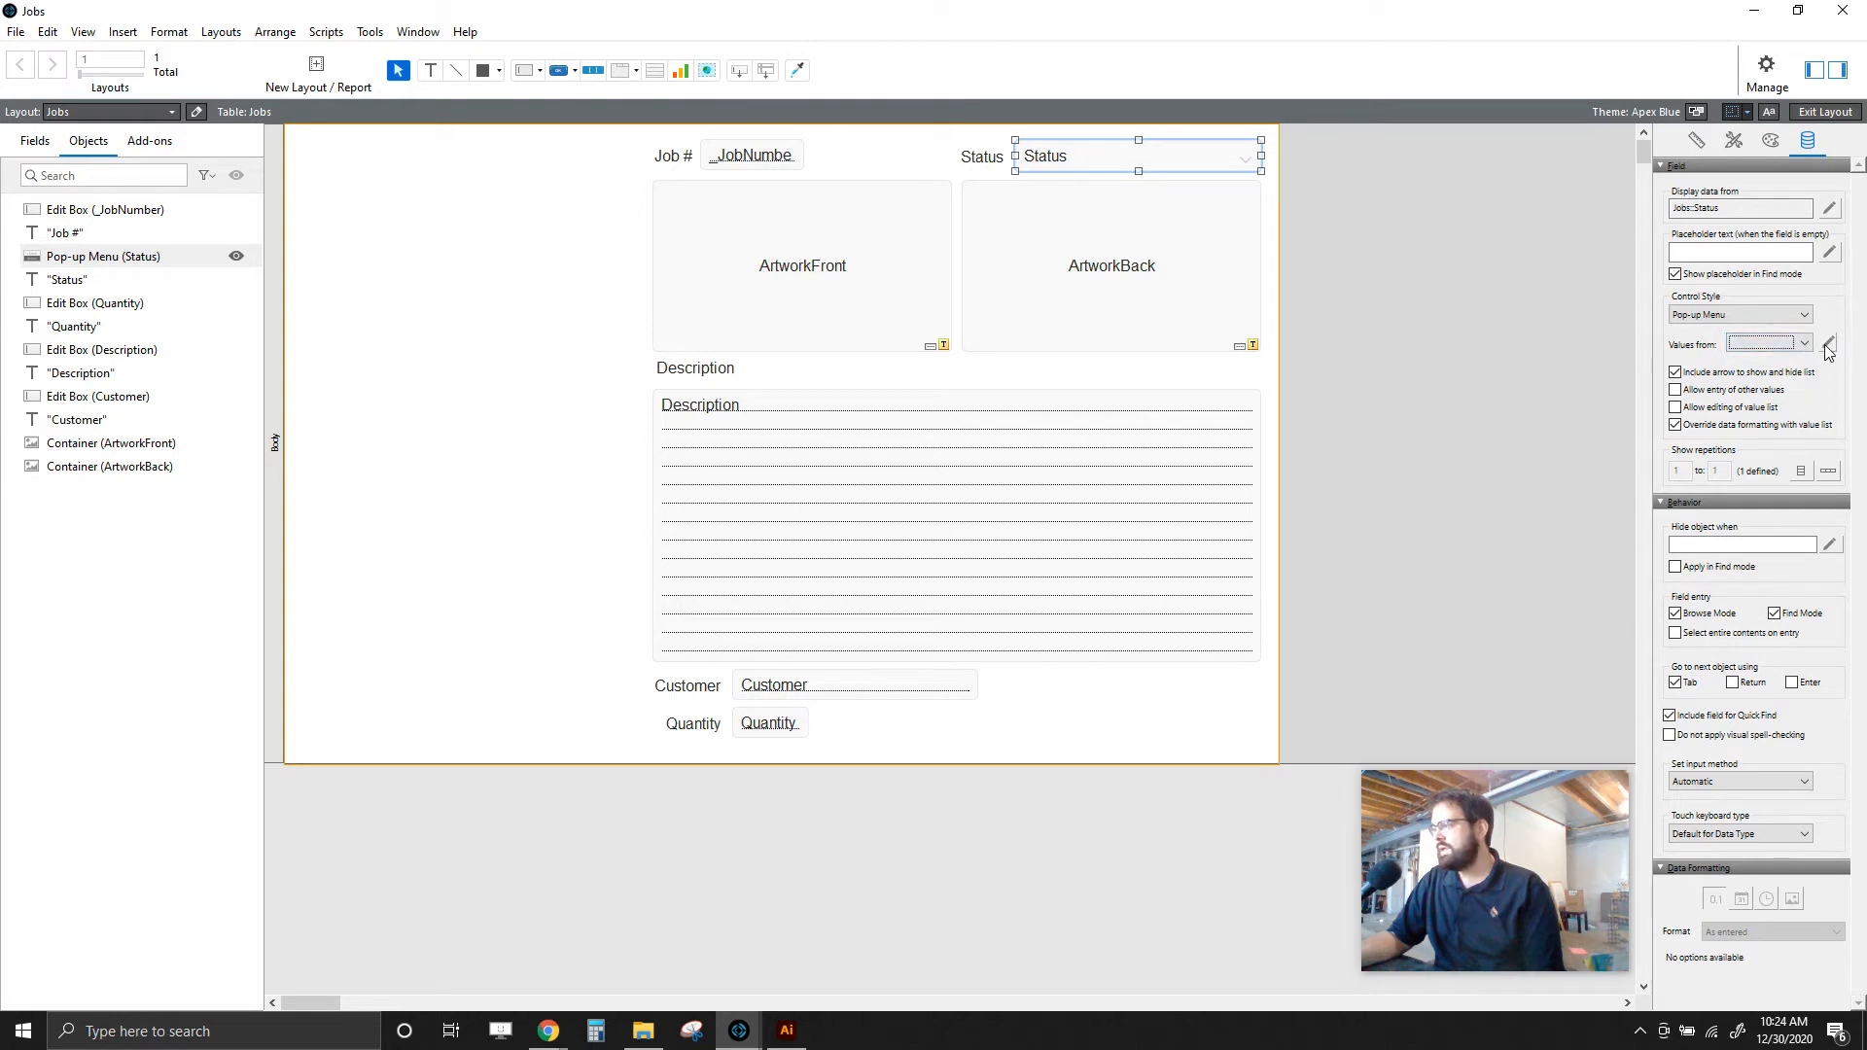
click(1829, 346)
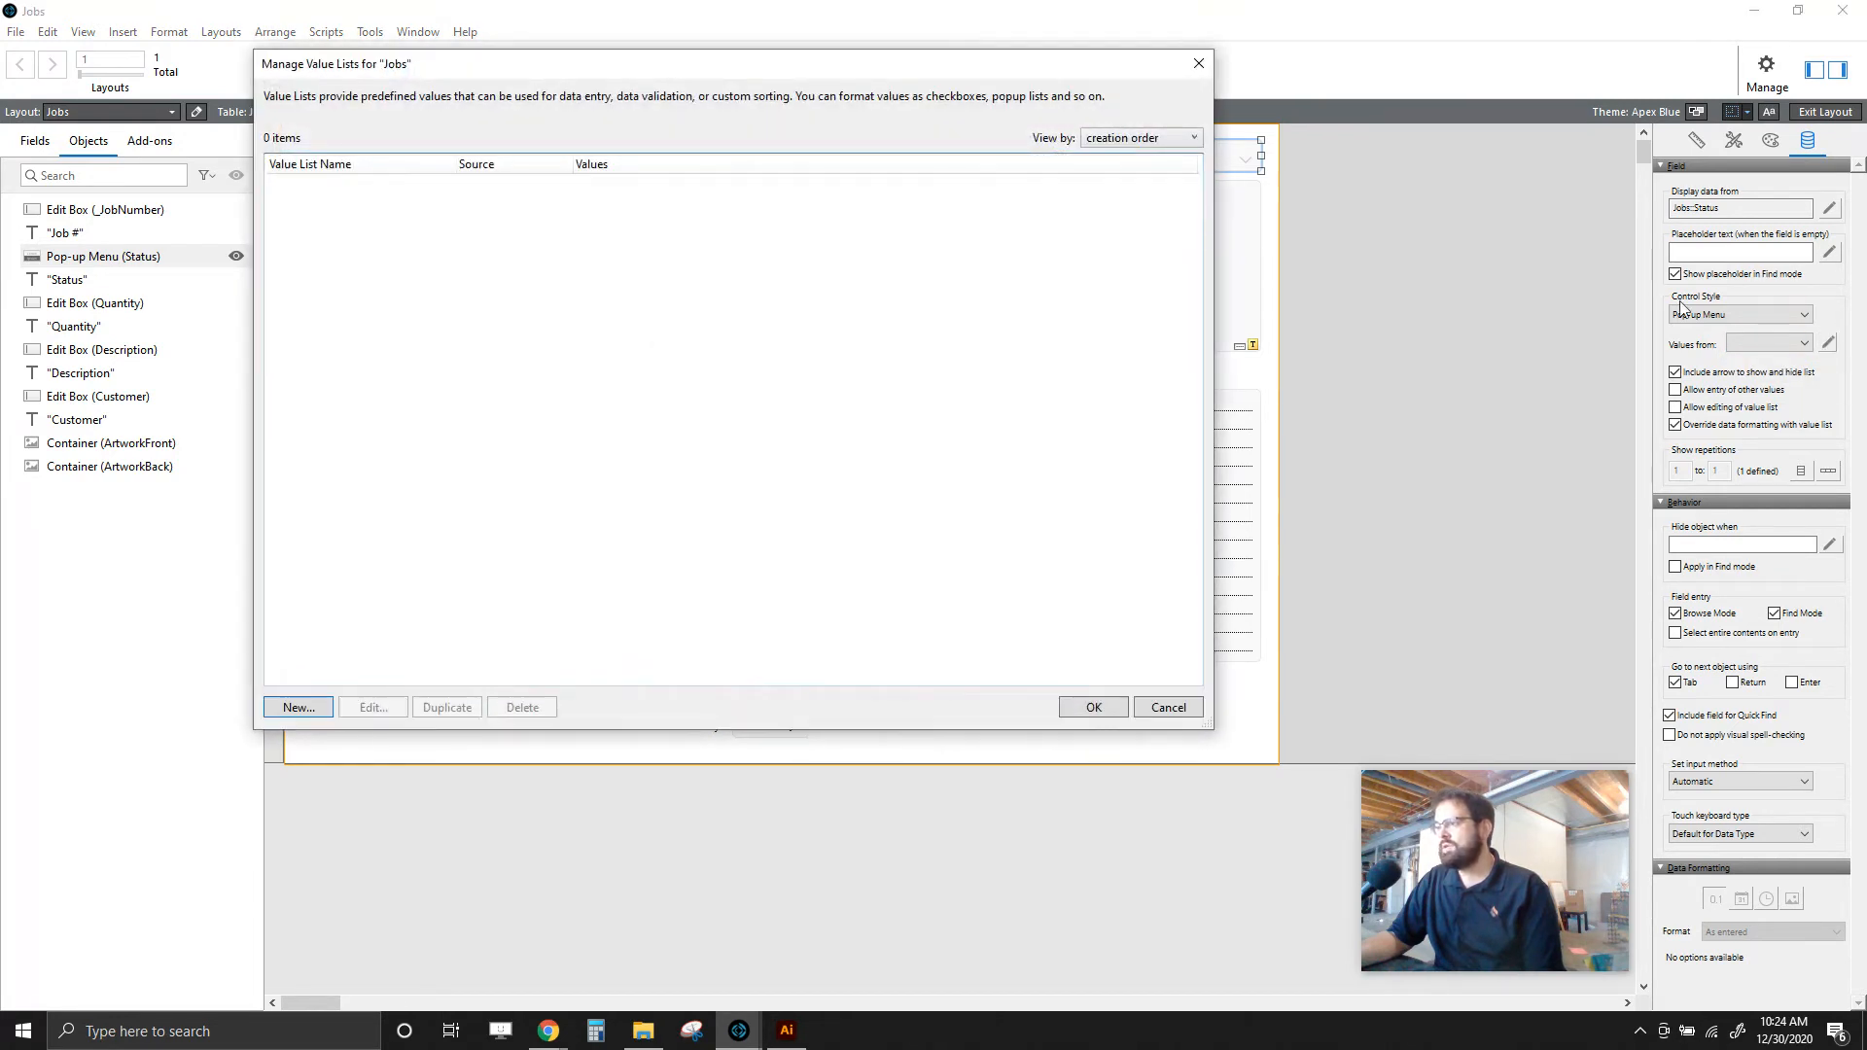
click(1198, 63)
- Create a new value list in the Jobs file and name it "Job Statuses"
click(15, 31)
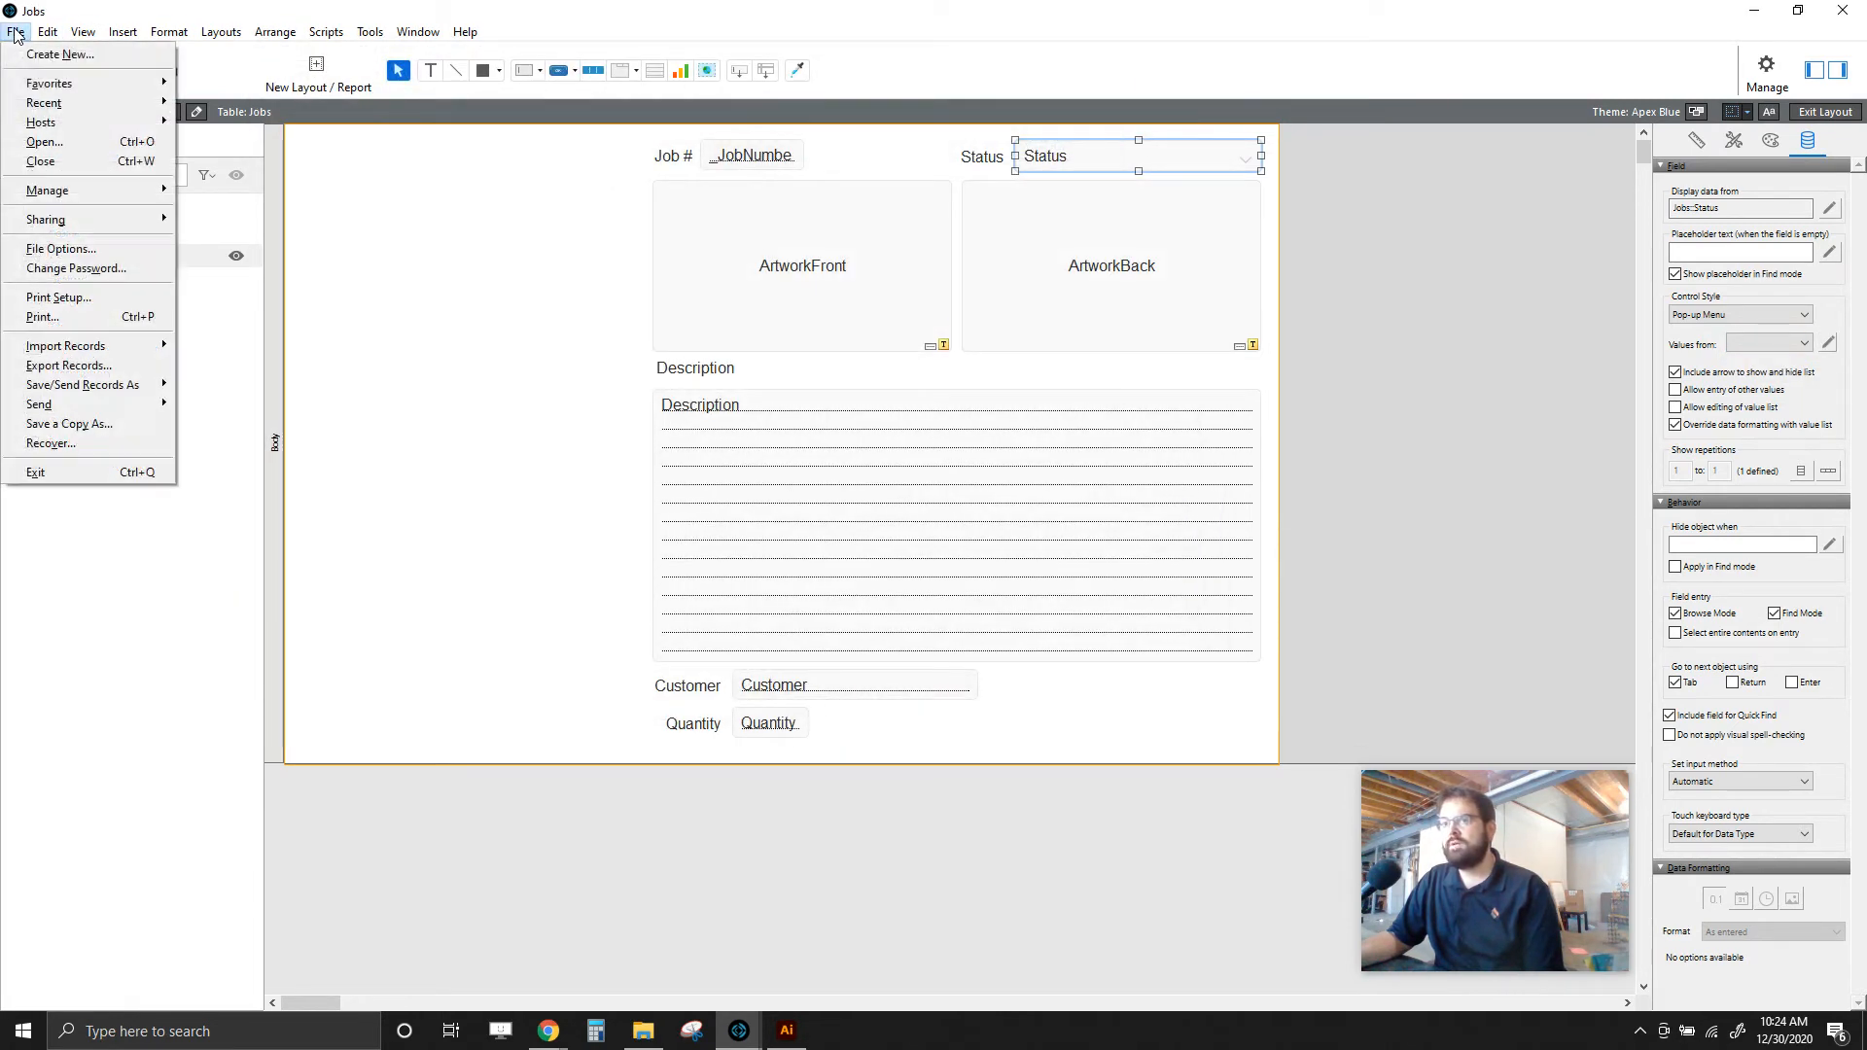
mouse_move(47, 190)
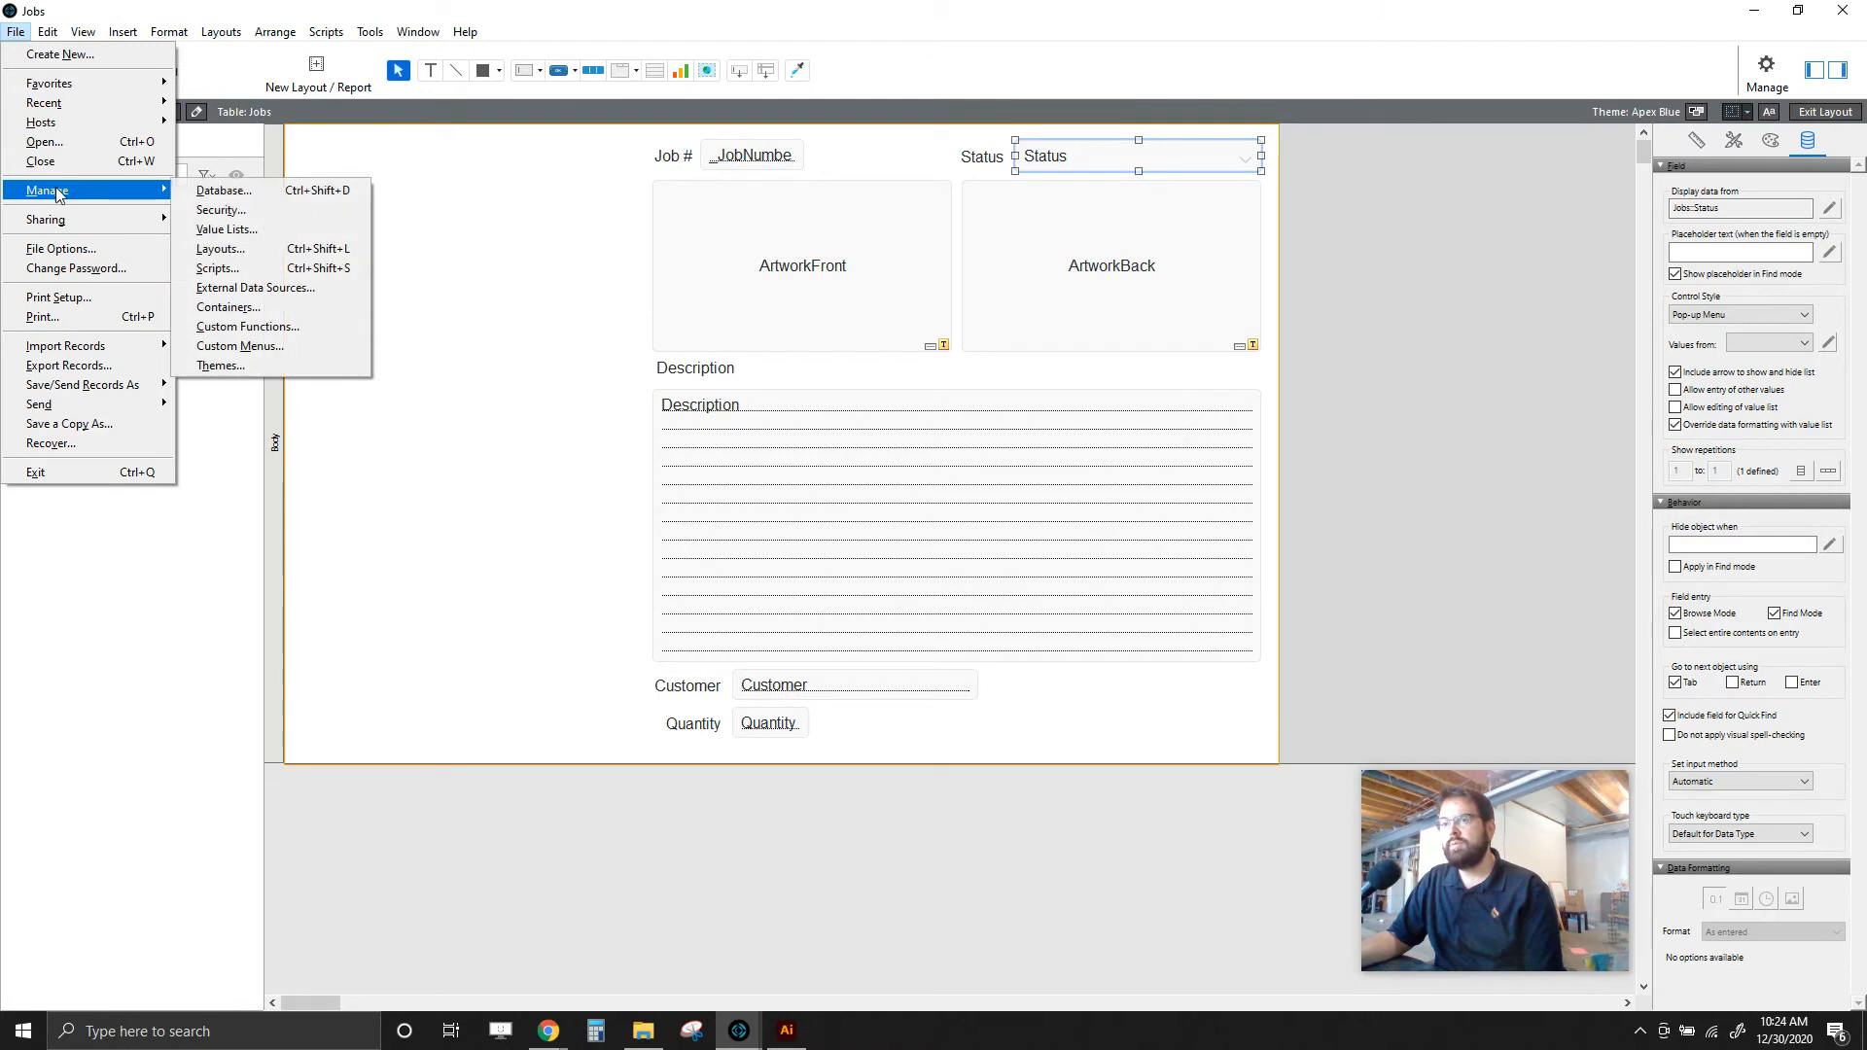
click(225, 229)
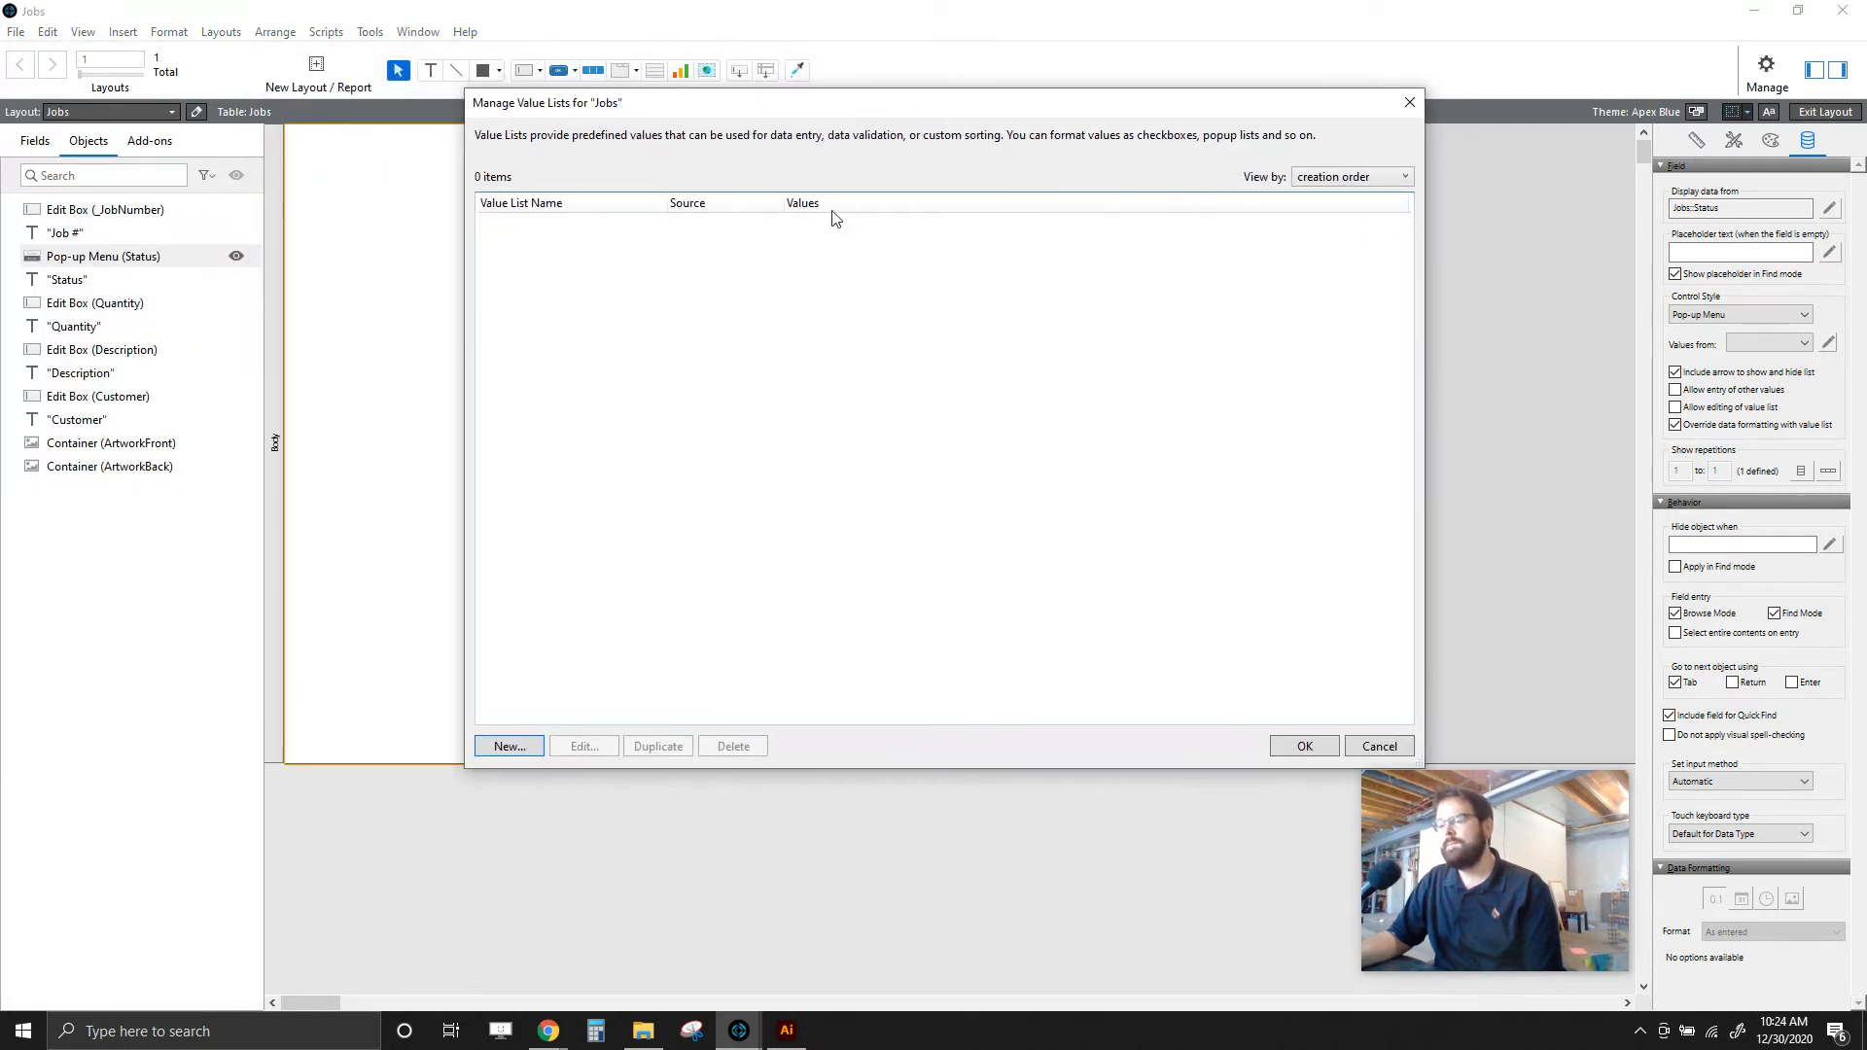
click(507, 746)
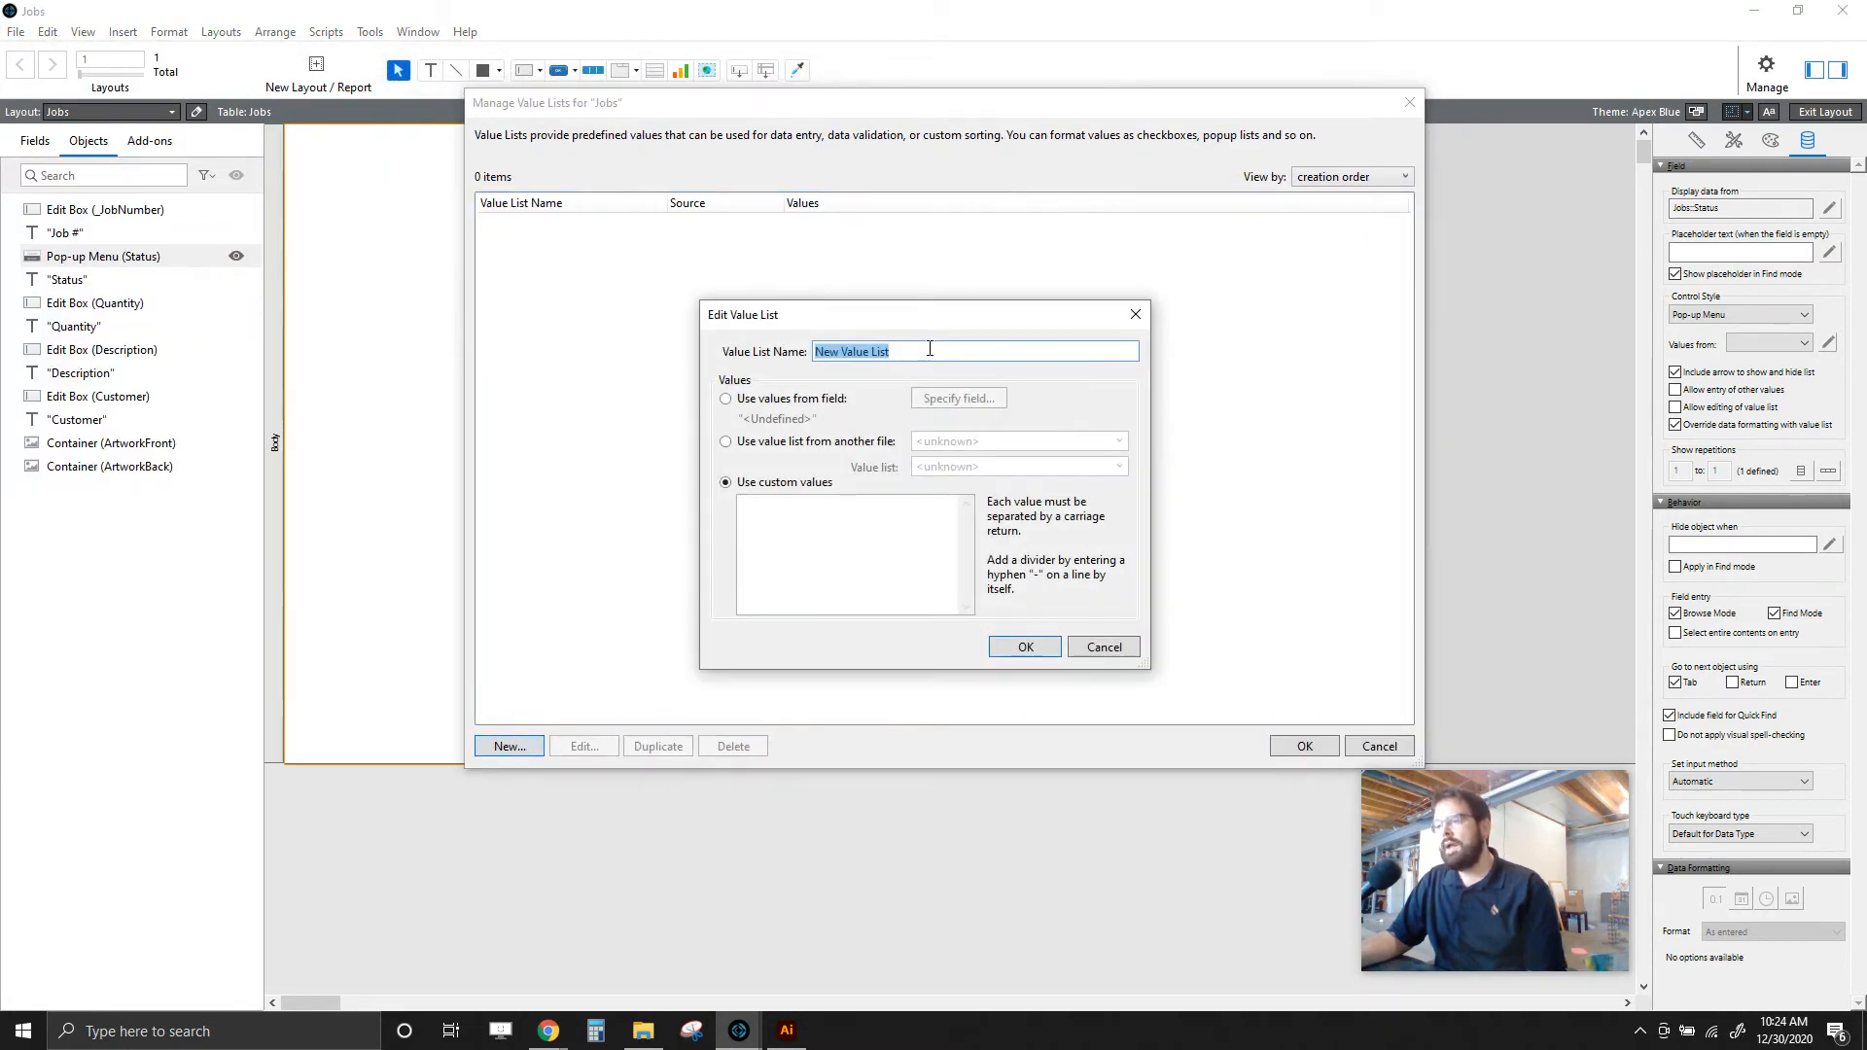
text(Job Statuses)
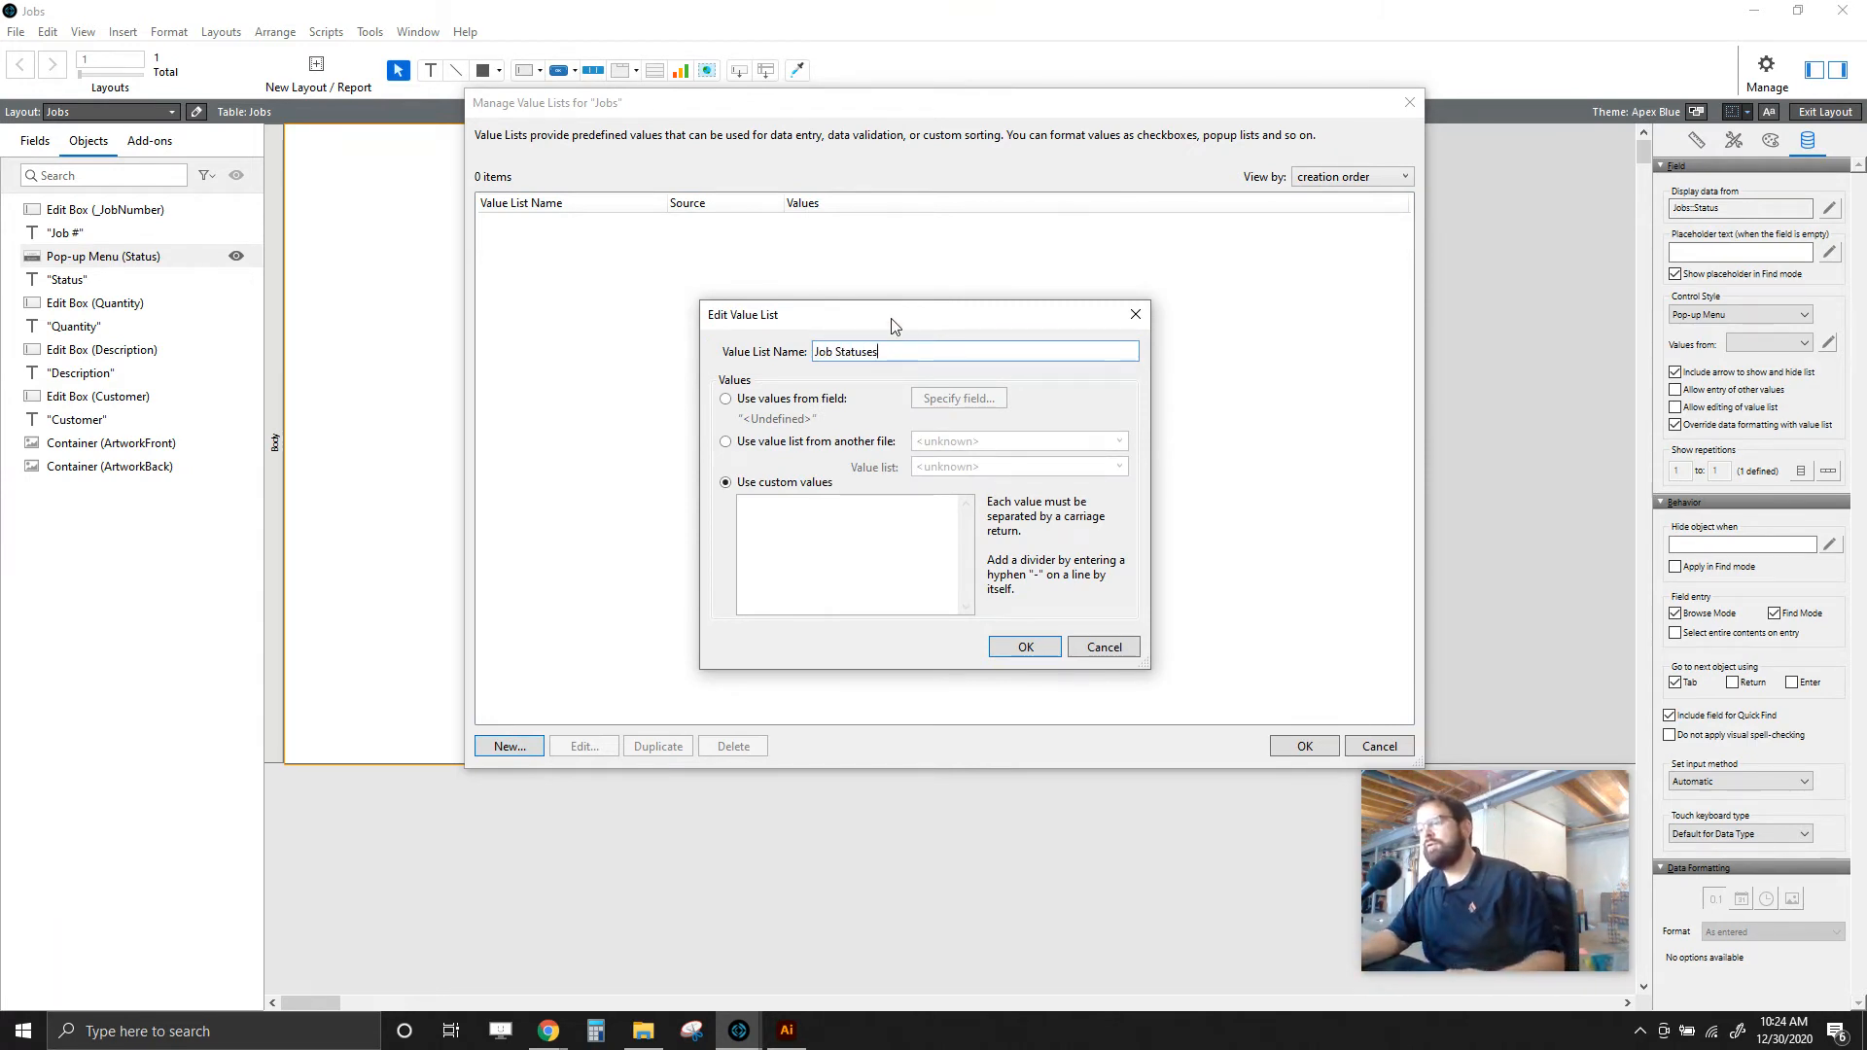
drag(896, 325, 885, 306)
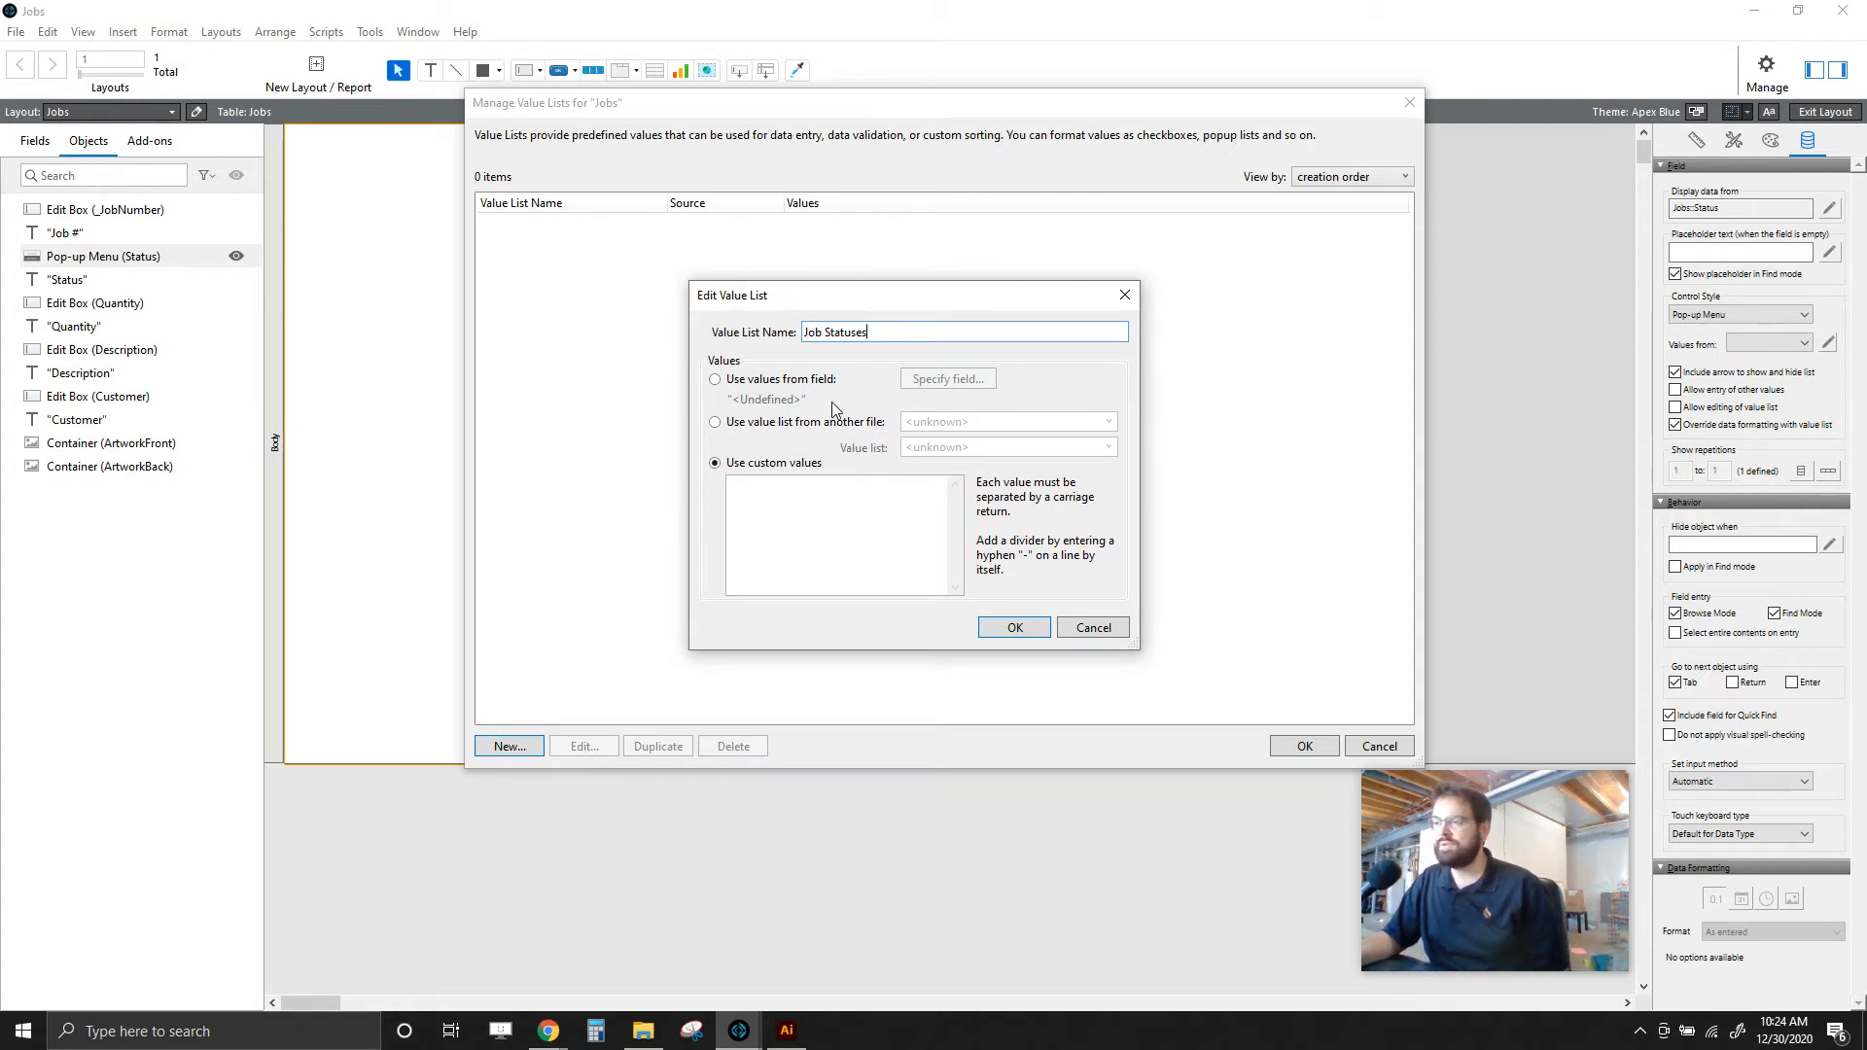
- Enter New Job, Waiting on Artwork, Waiting on Payment and Preflight as custom values, one per line, in the Job Statuses list
click(775, 490)
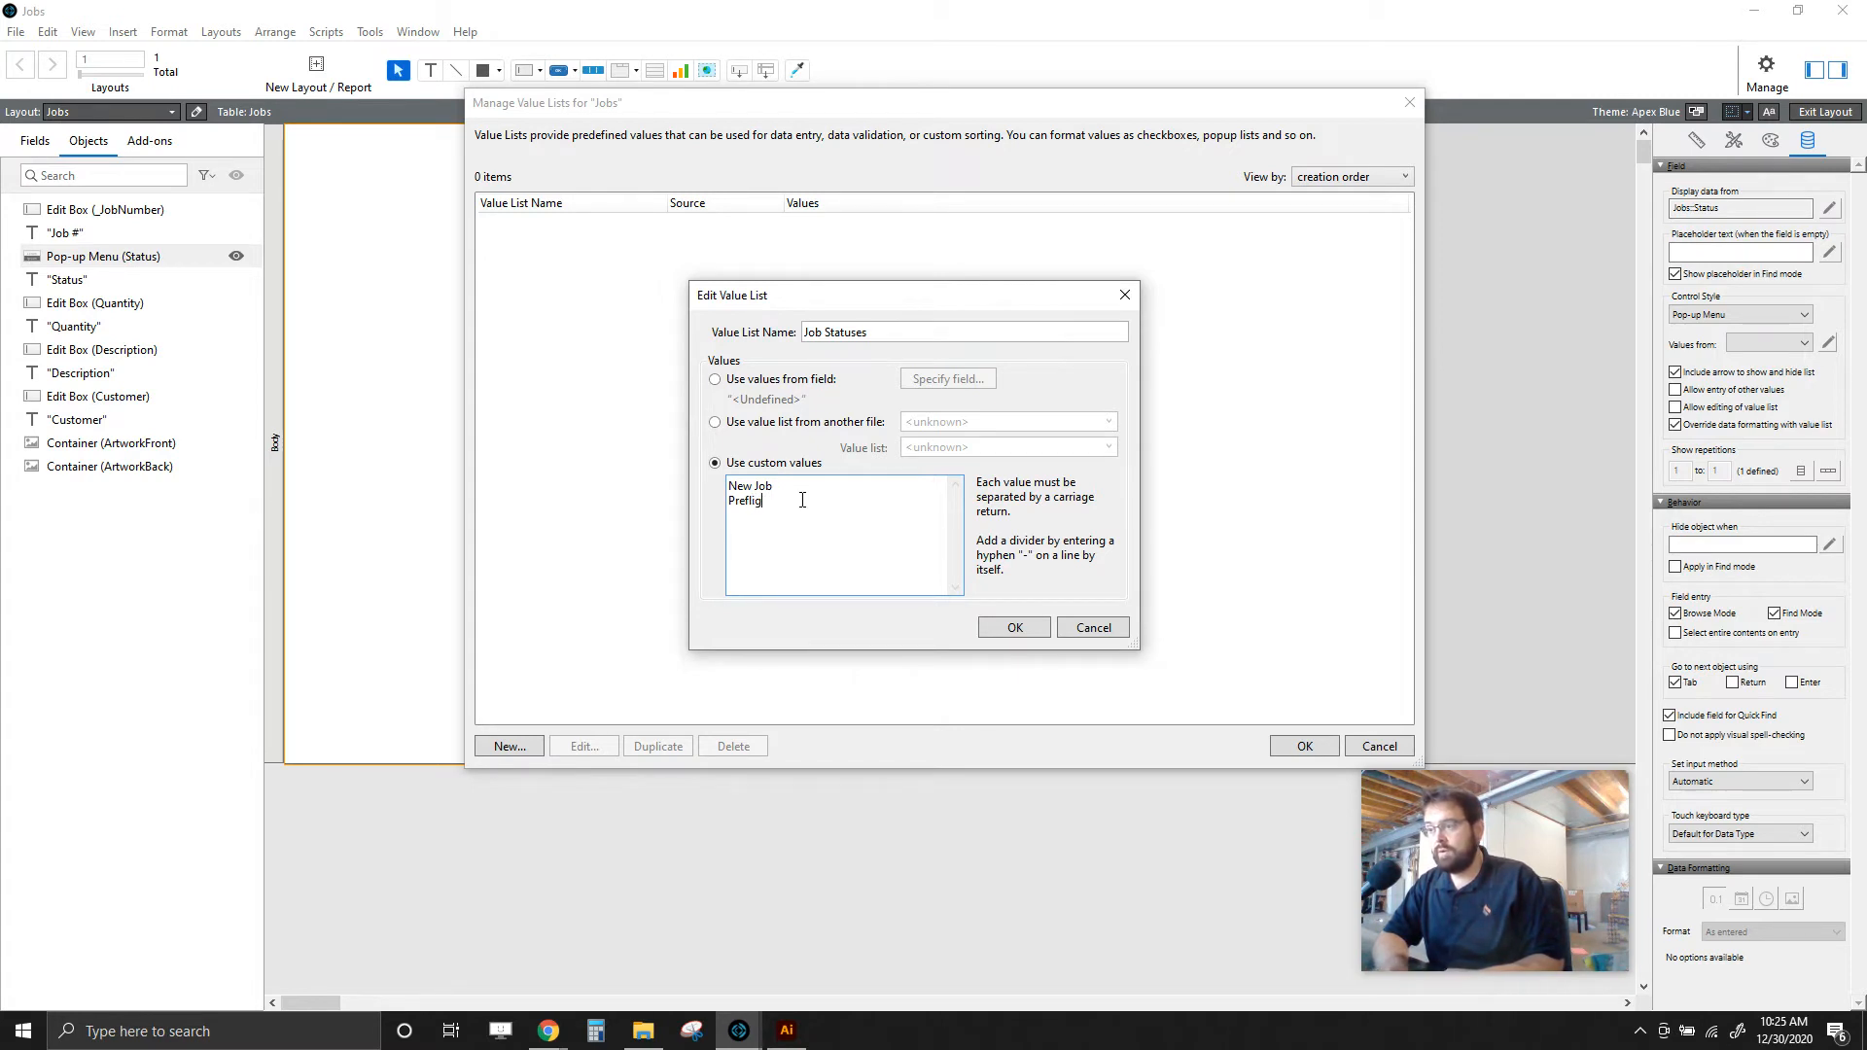
key(Return)
key(BackSpace)
key(BackSpace)
key(BackSpace)
key(BackSpace)
key(BackSpace)
key(BackSpace)
key(BackSpace)
key(BackSpace)
key(BackSpace)
text(Waiting)
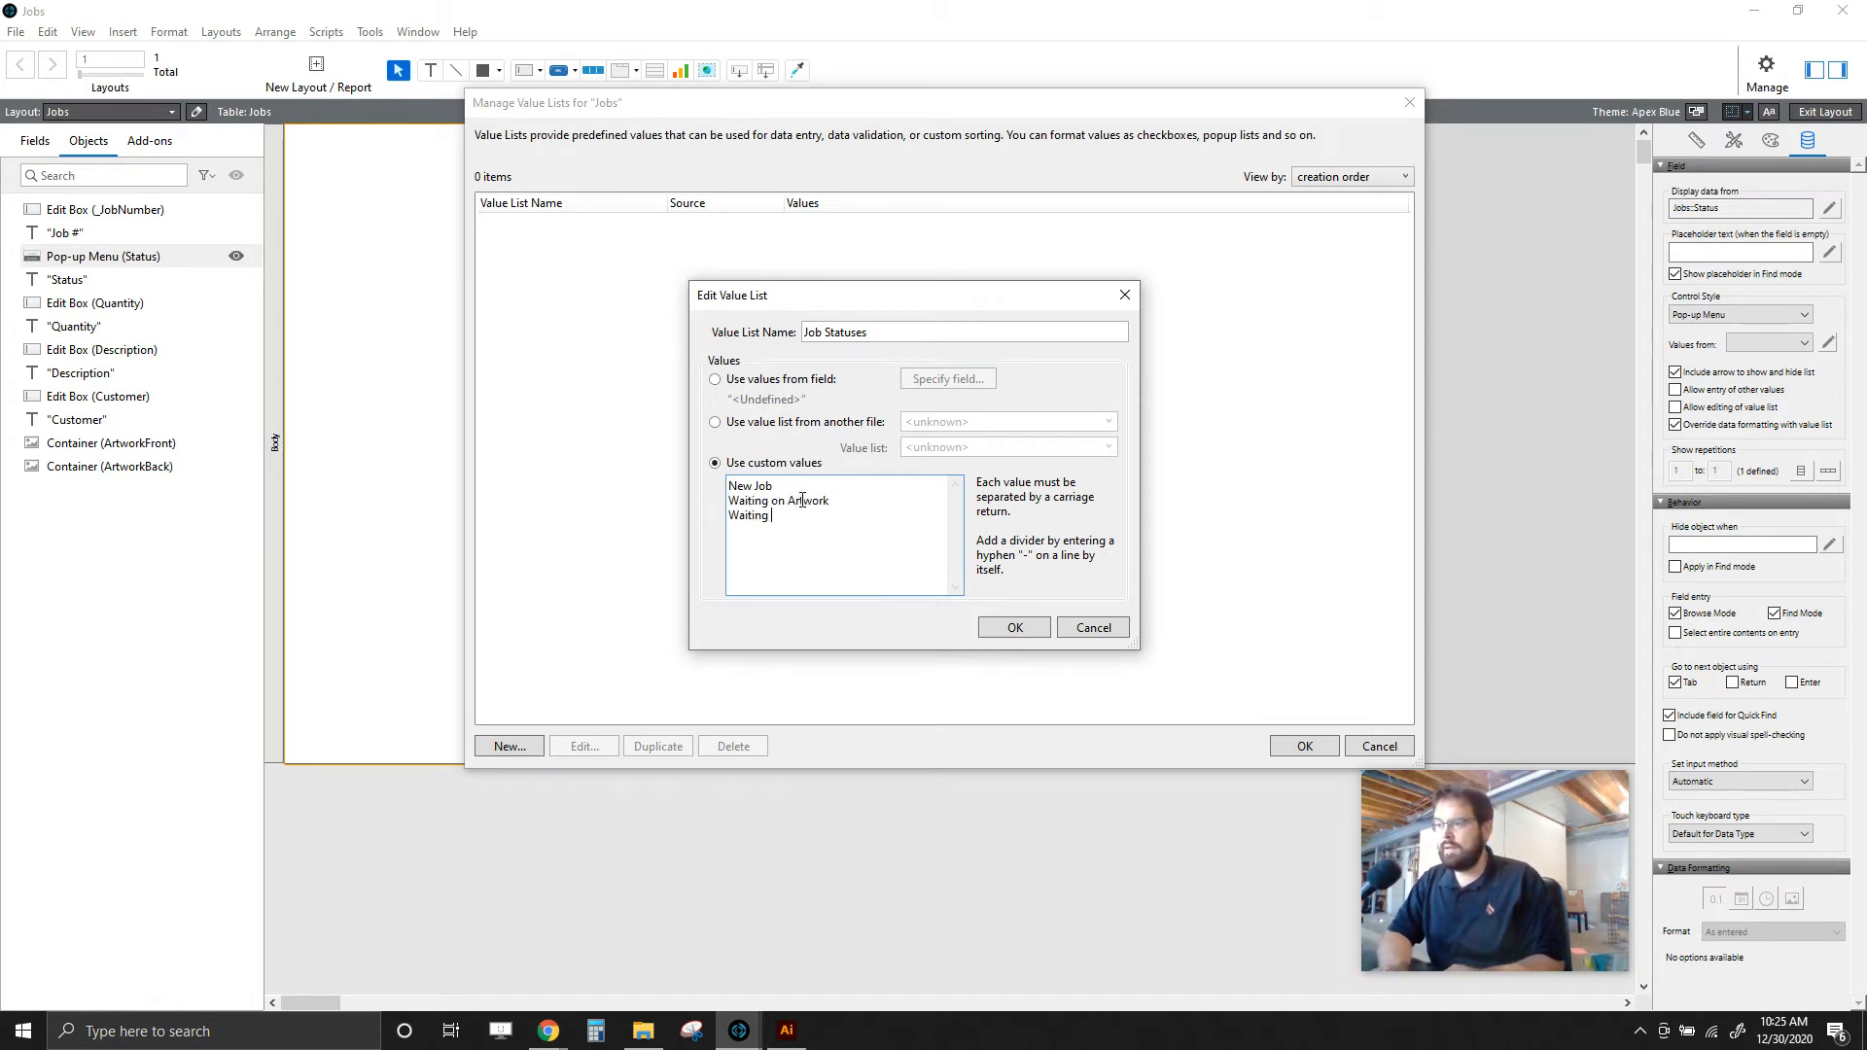
text(ayment)
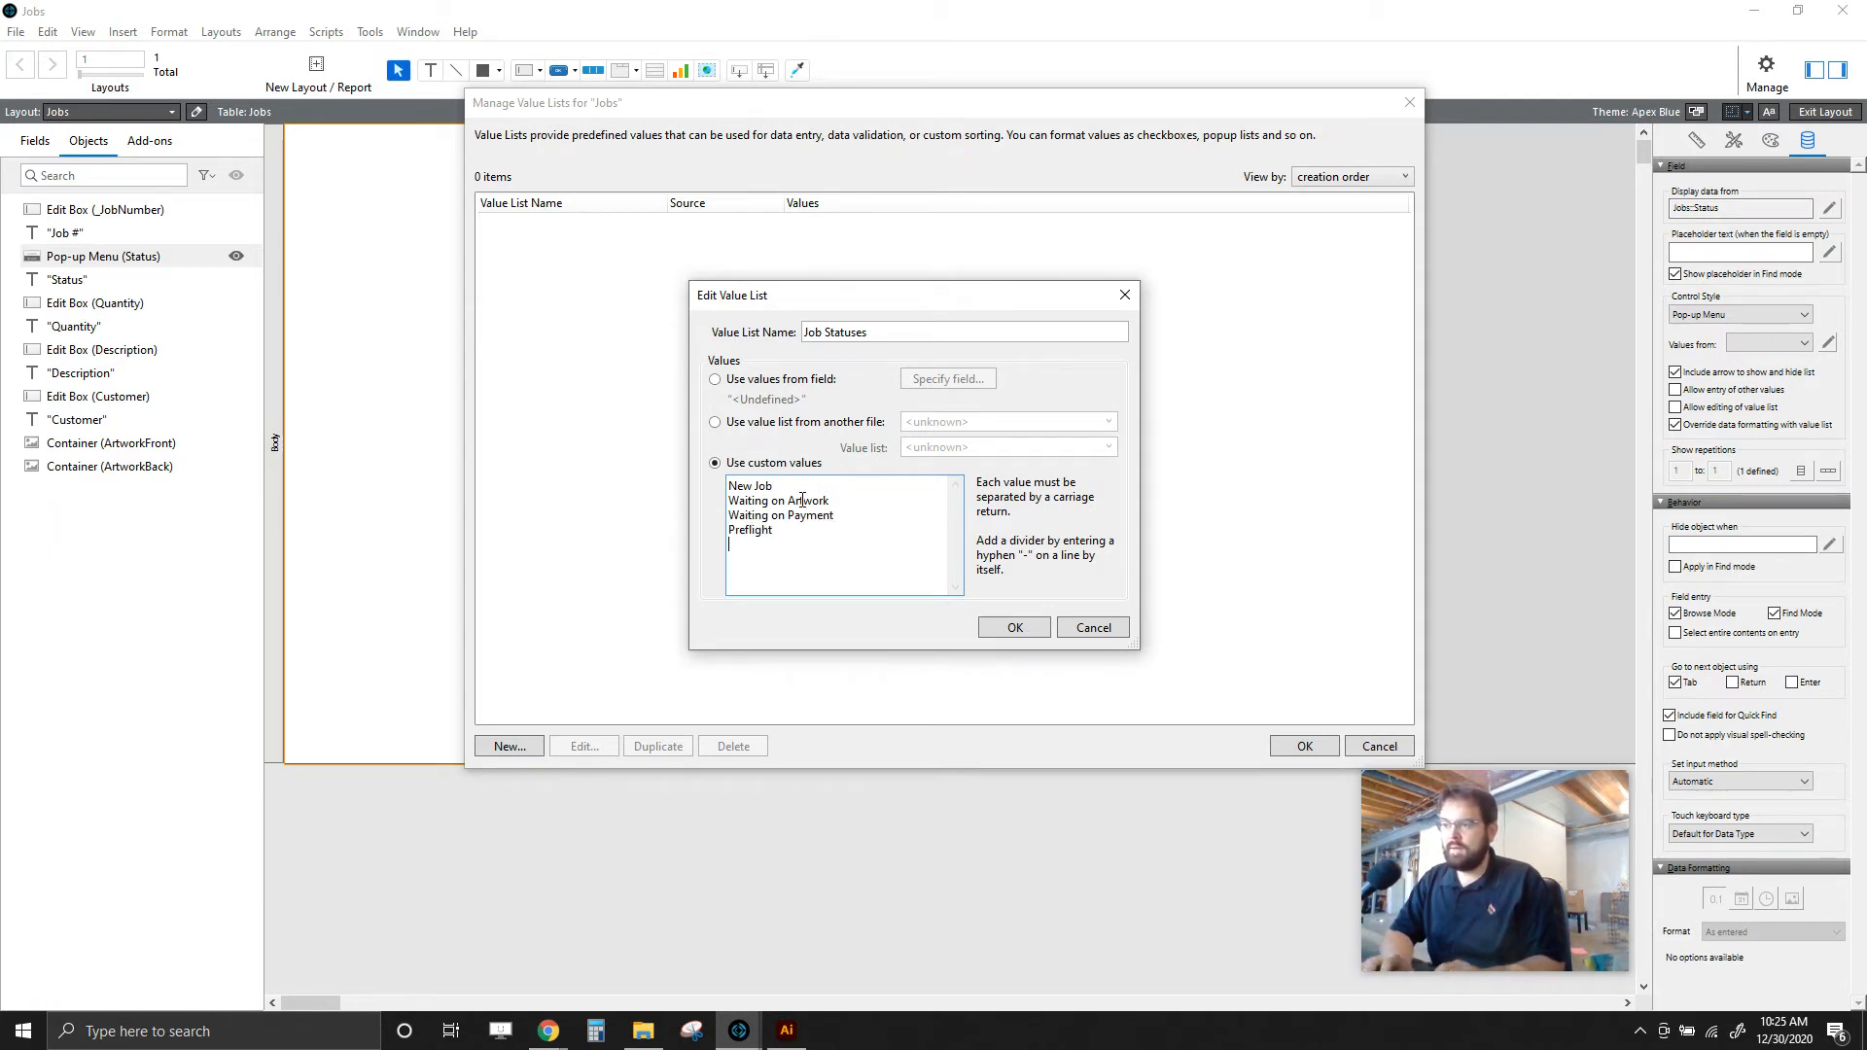
- Add Printing, Cutting, Installation and Follow Up to the Job Statuses custom values and accept the value list
key(Return)
text(Printing)
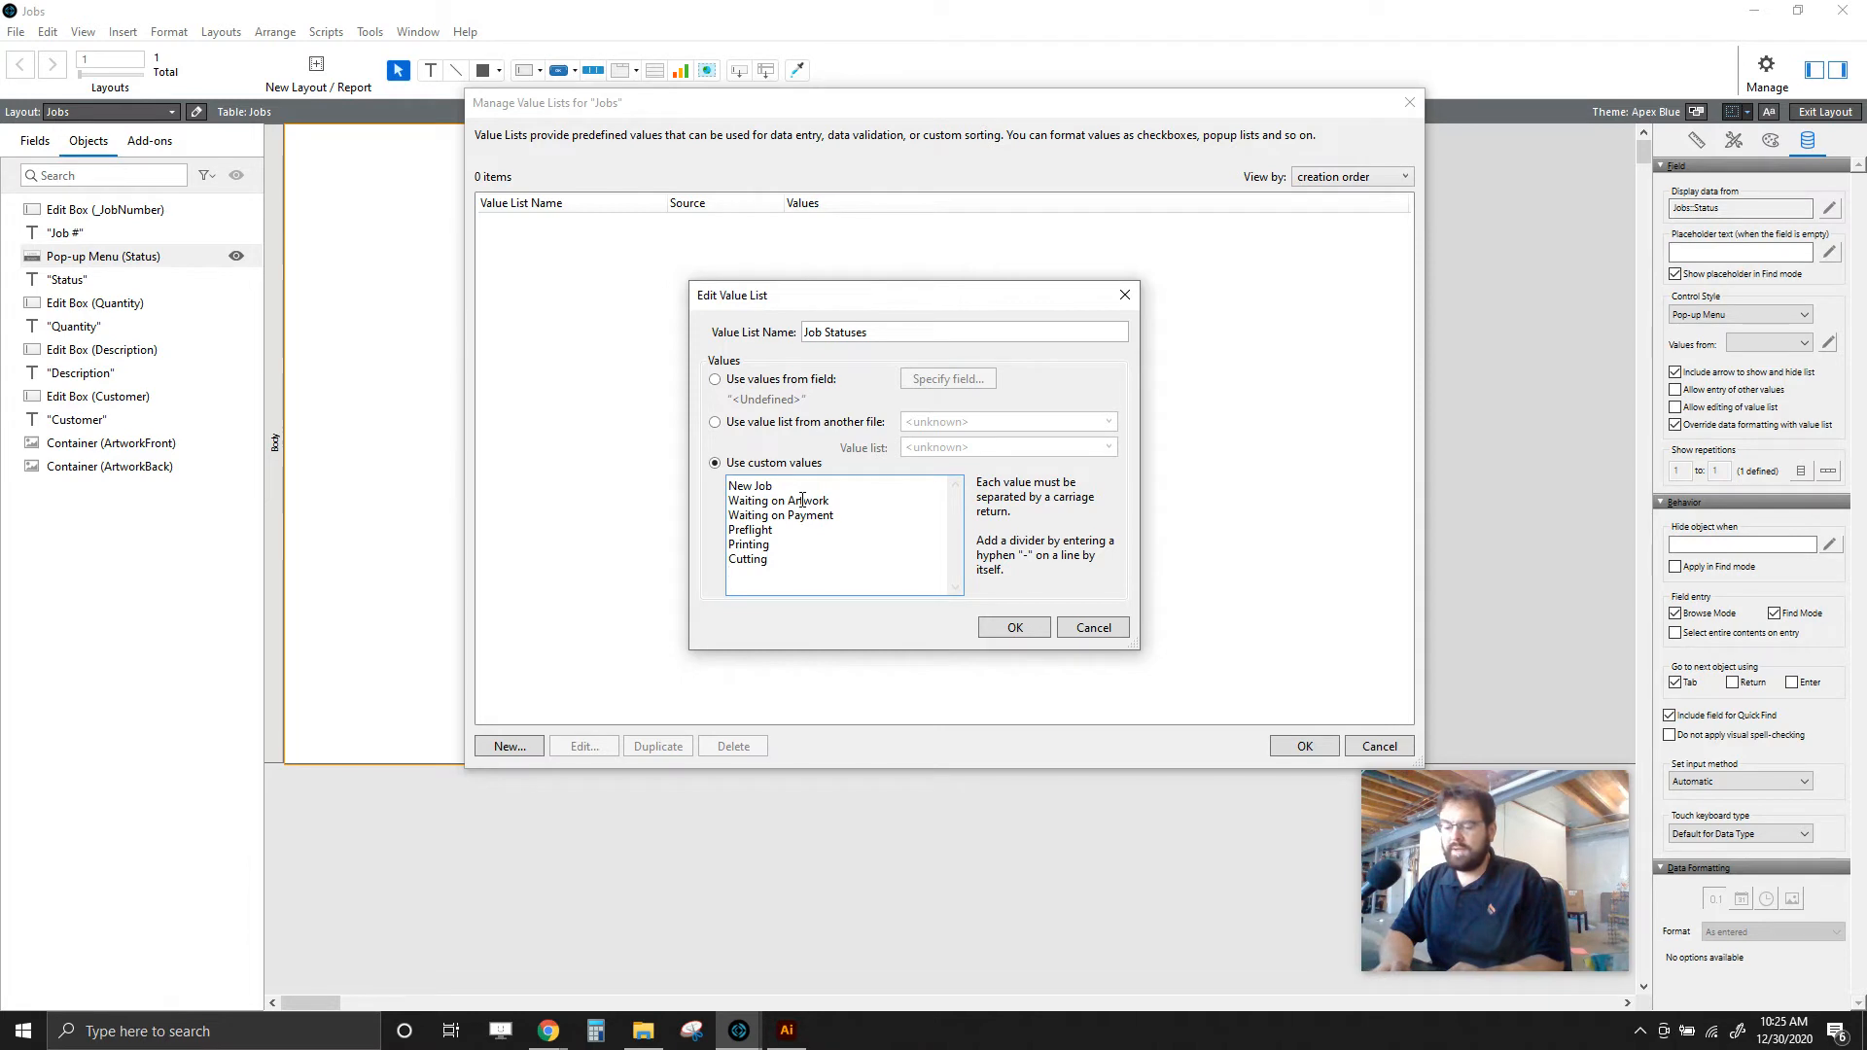
key(BackSpace)
key(BackSpace)
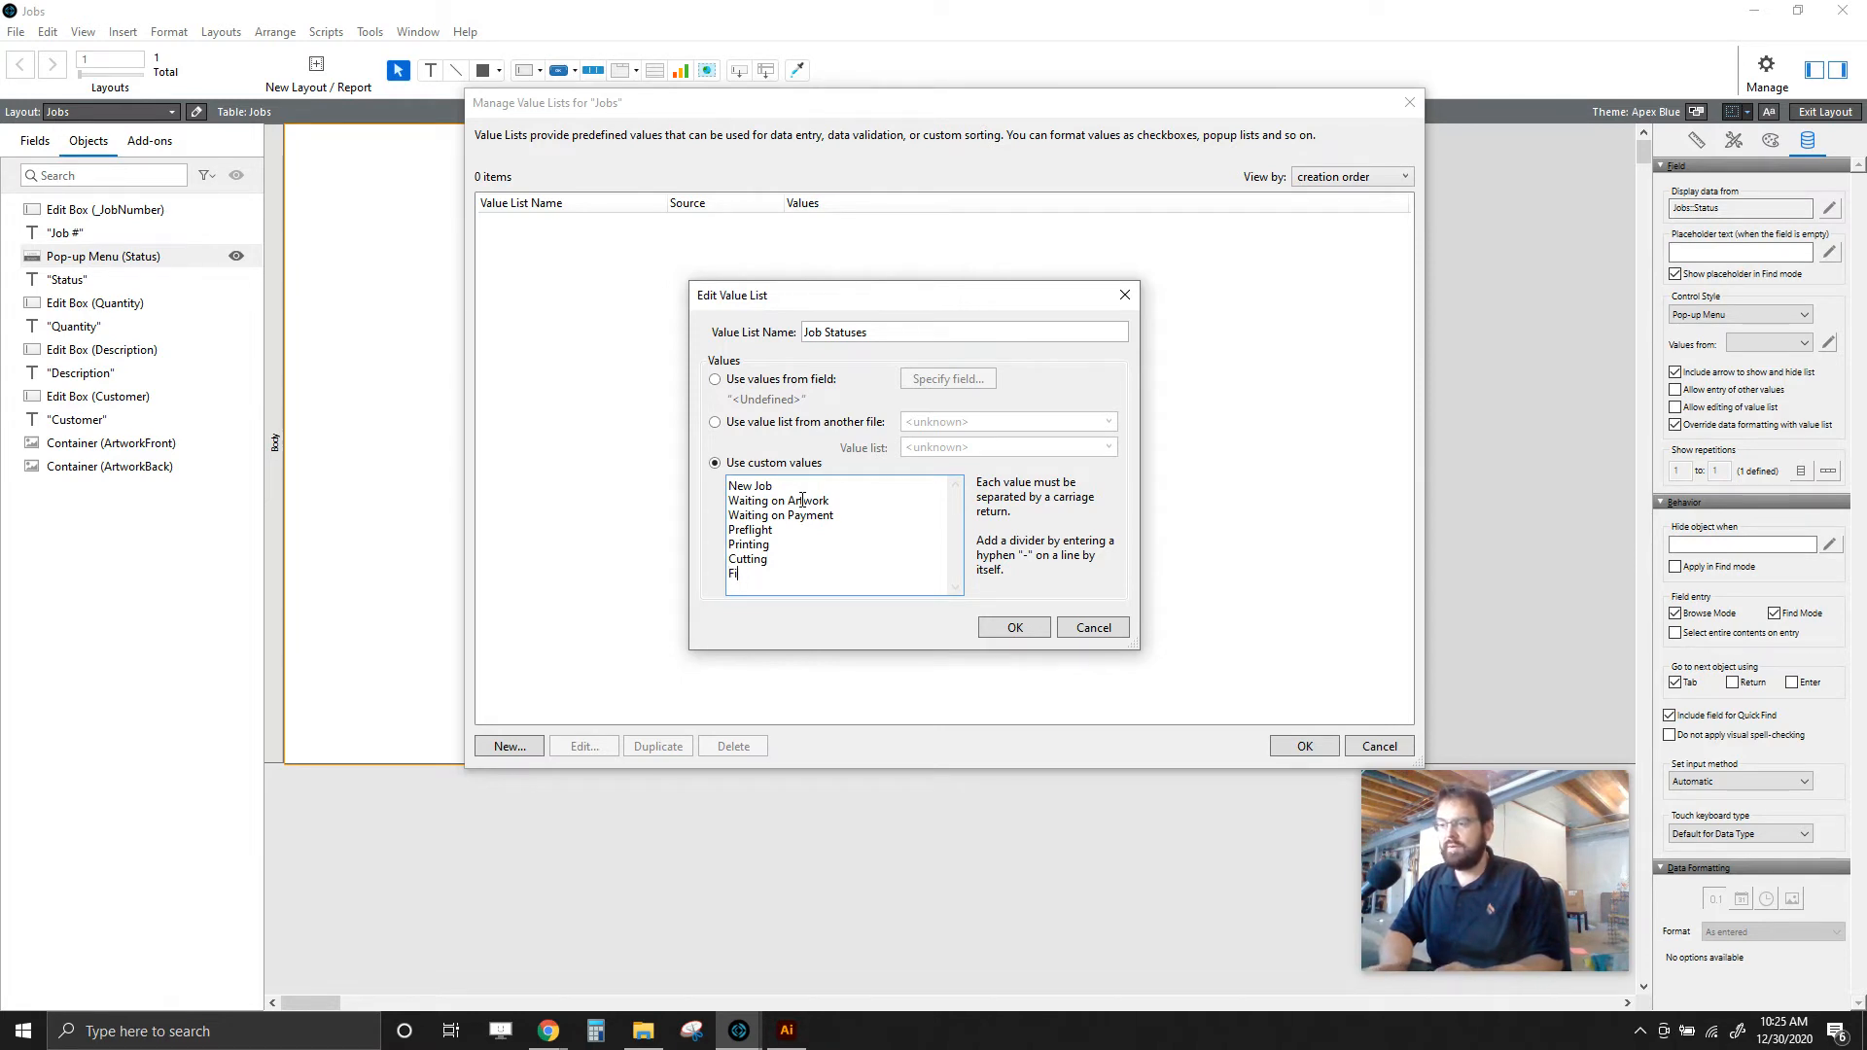
text(I)
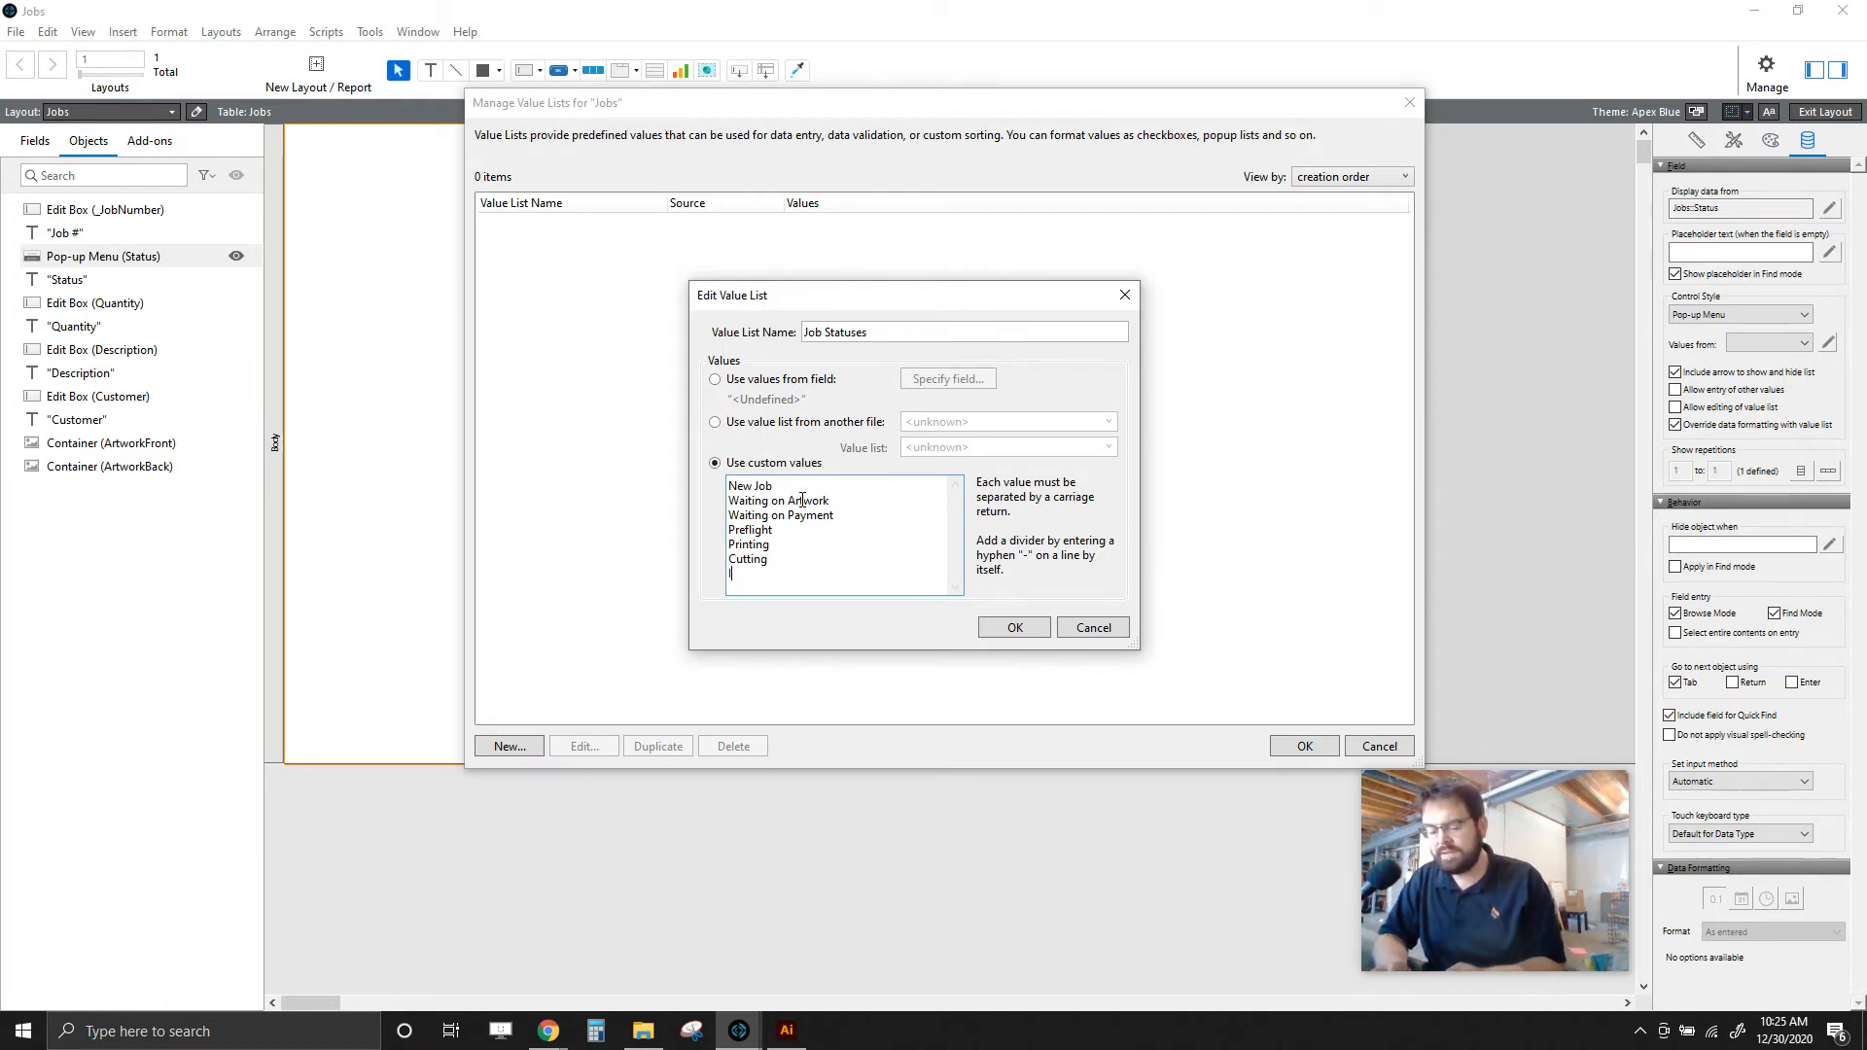
text(nstallation)
key(Return)
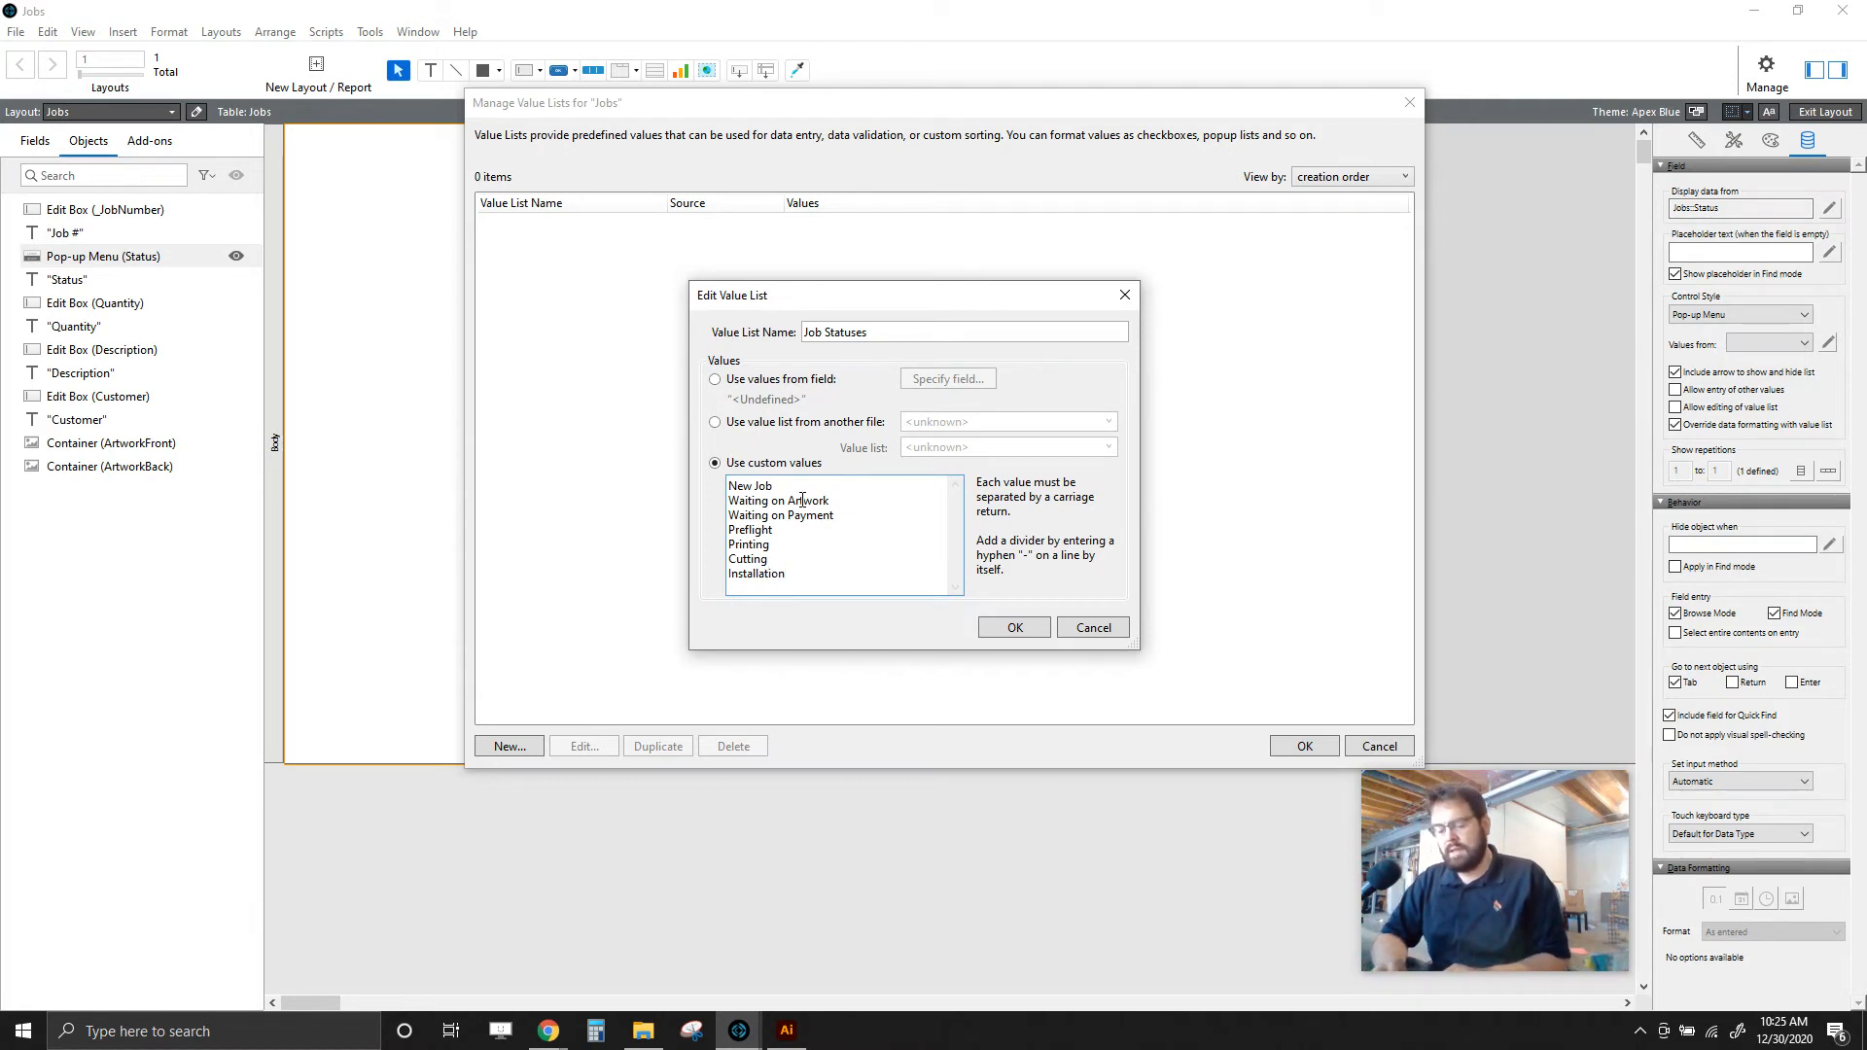
text(Foll)
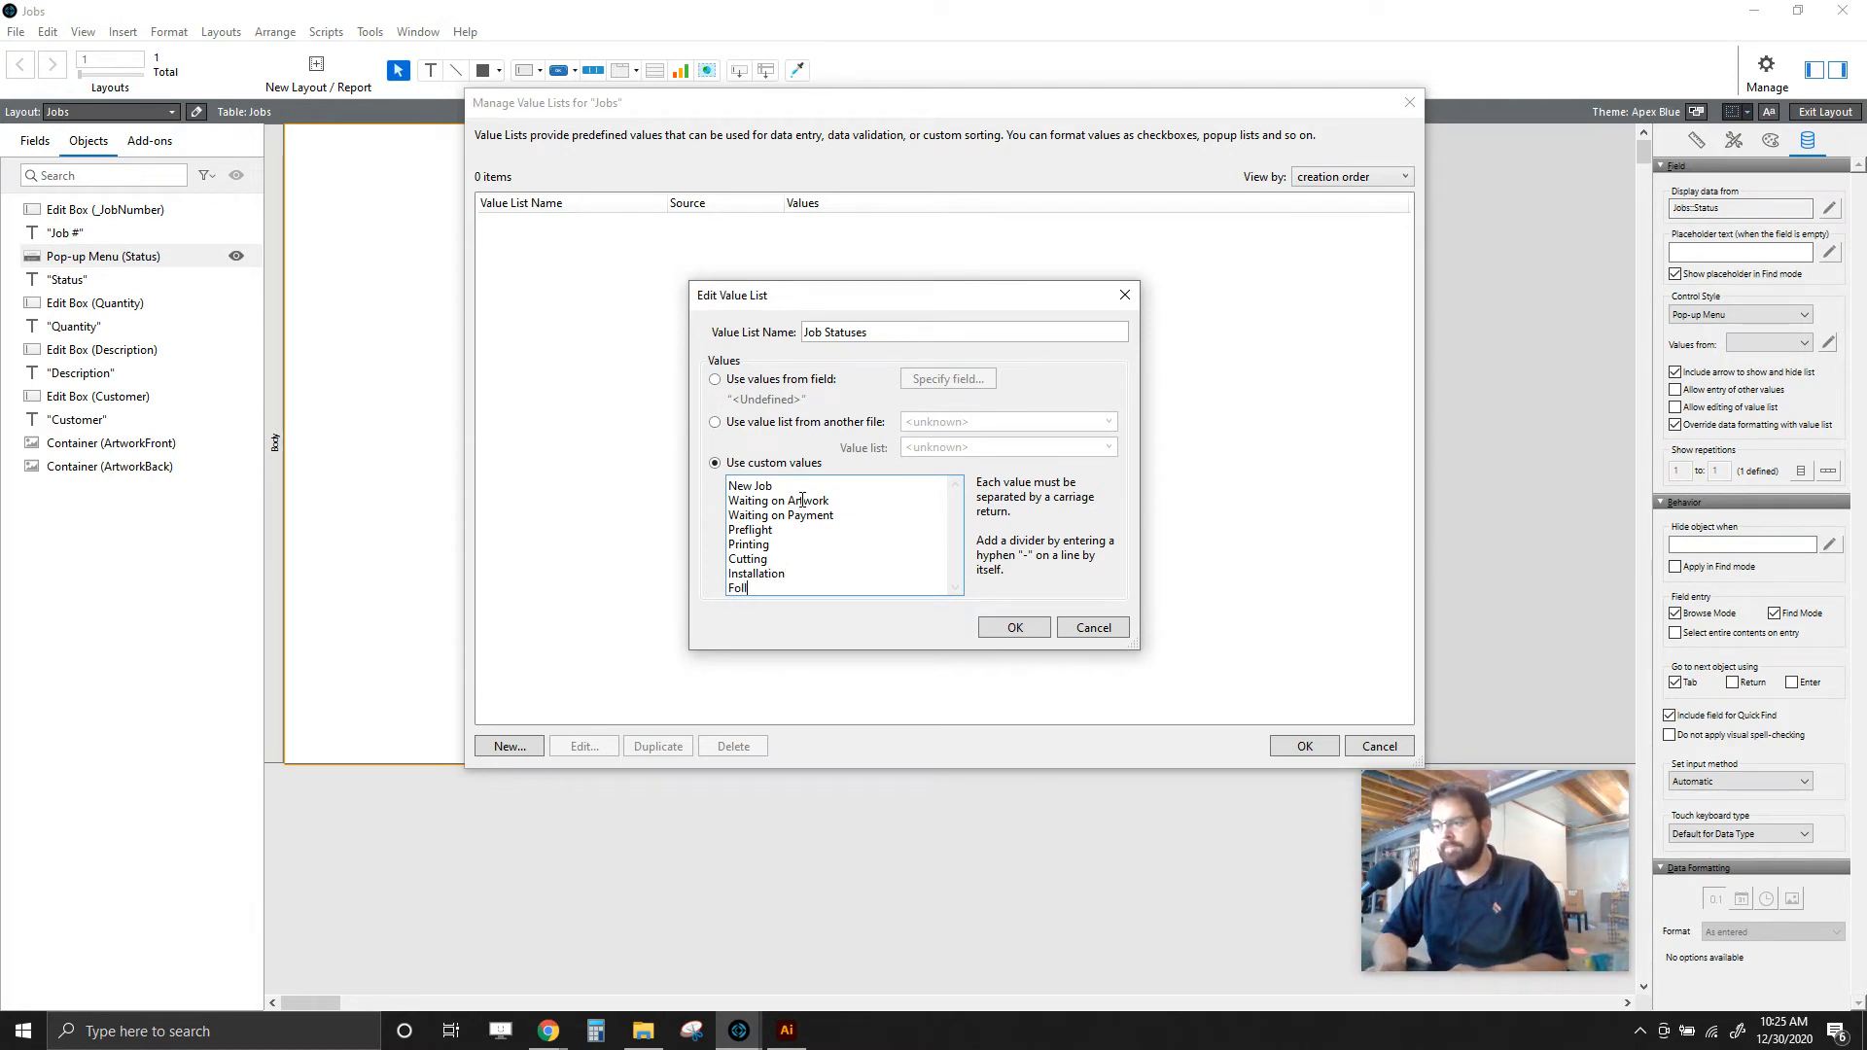
text(owup Up)
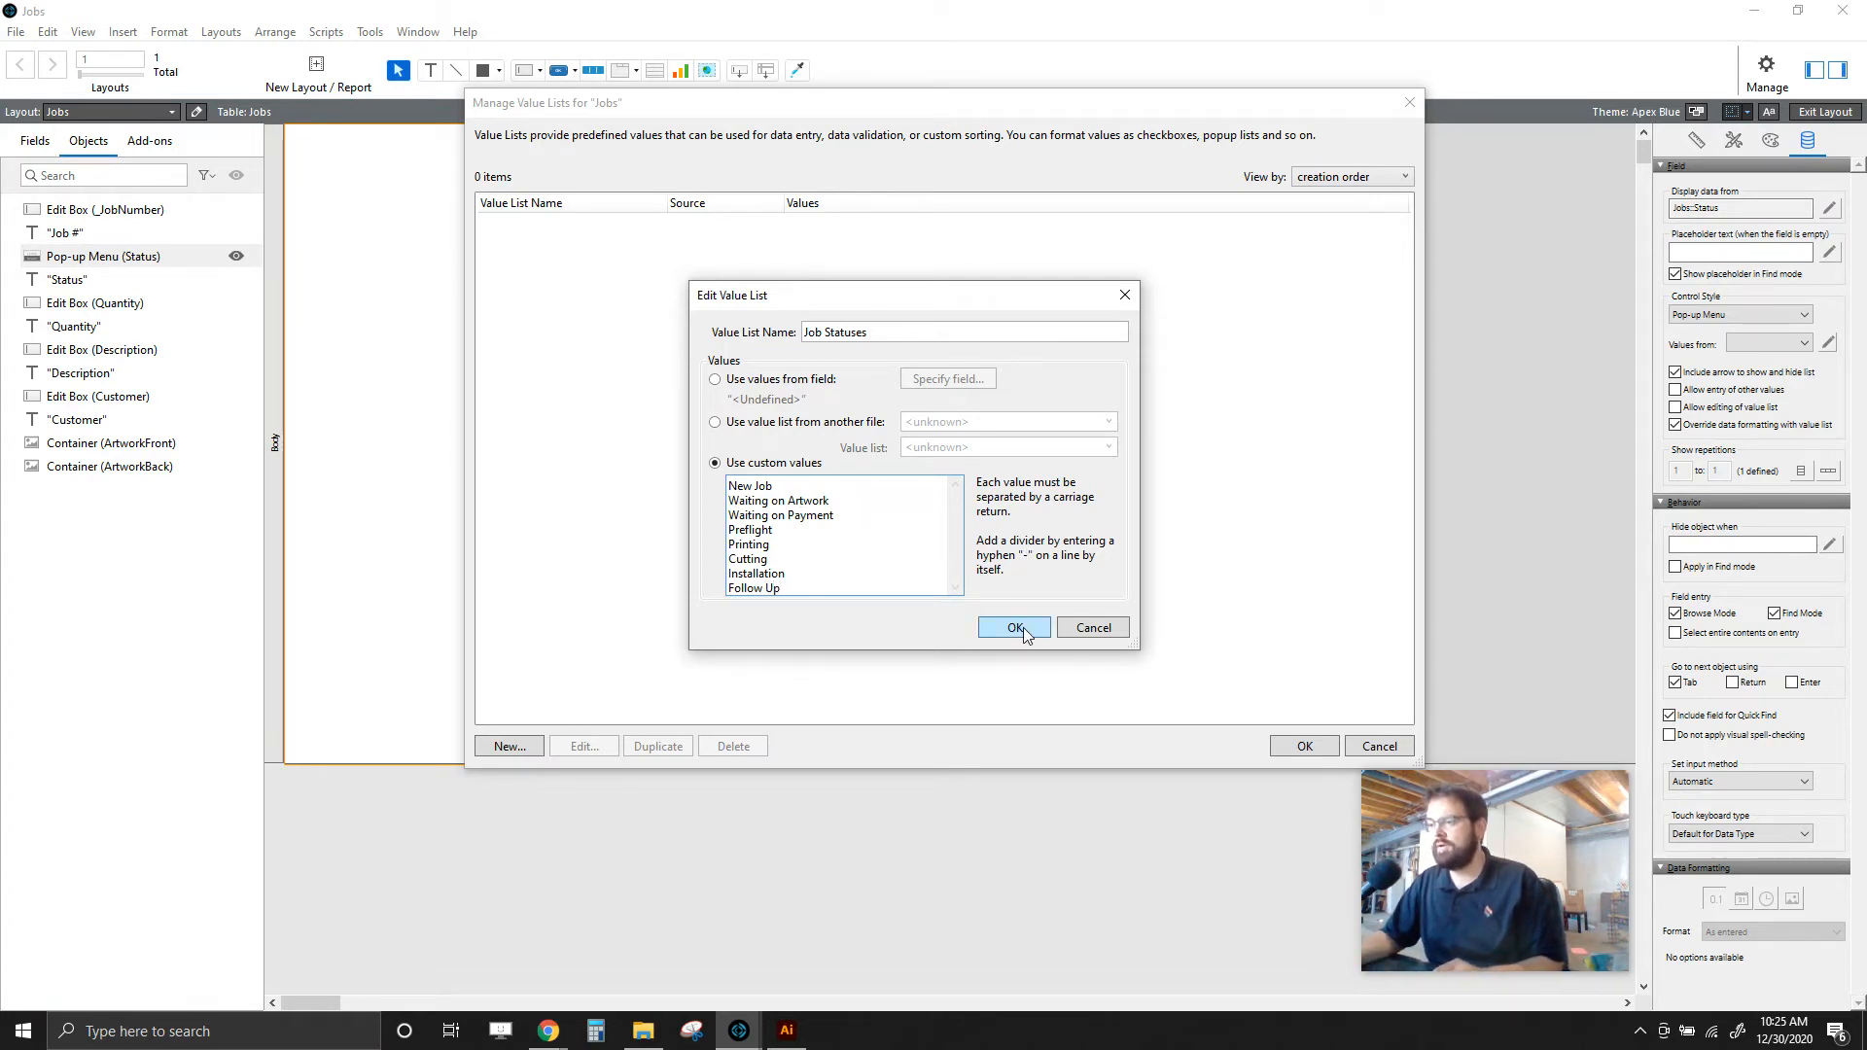
click(1023, 627)
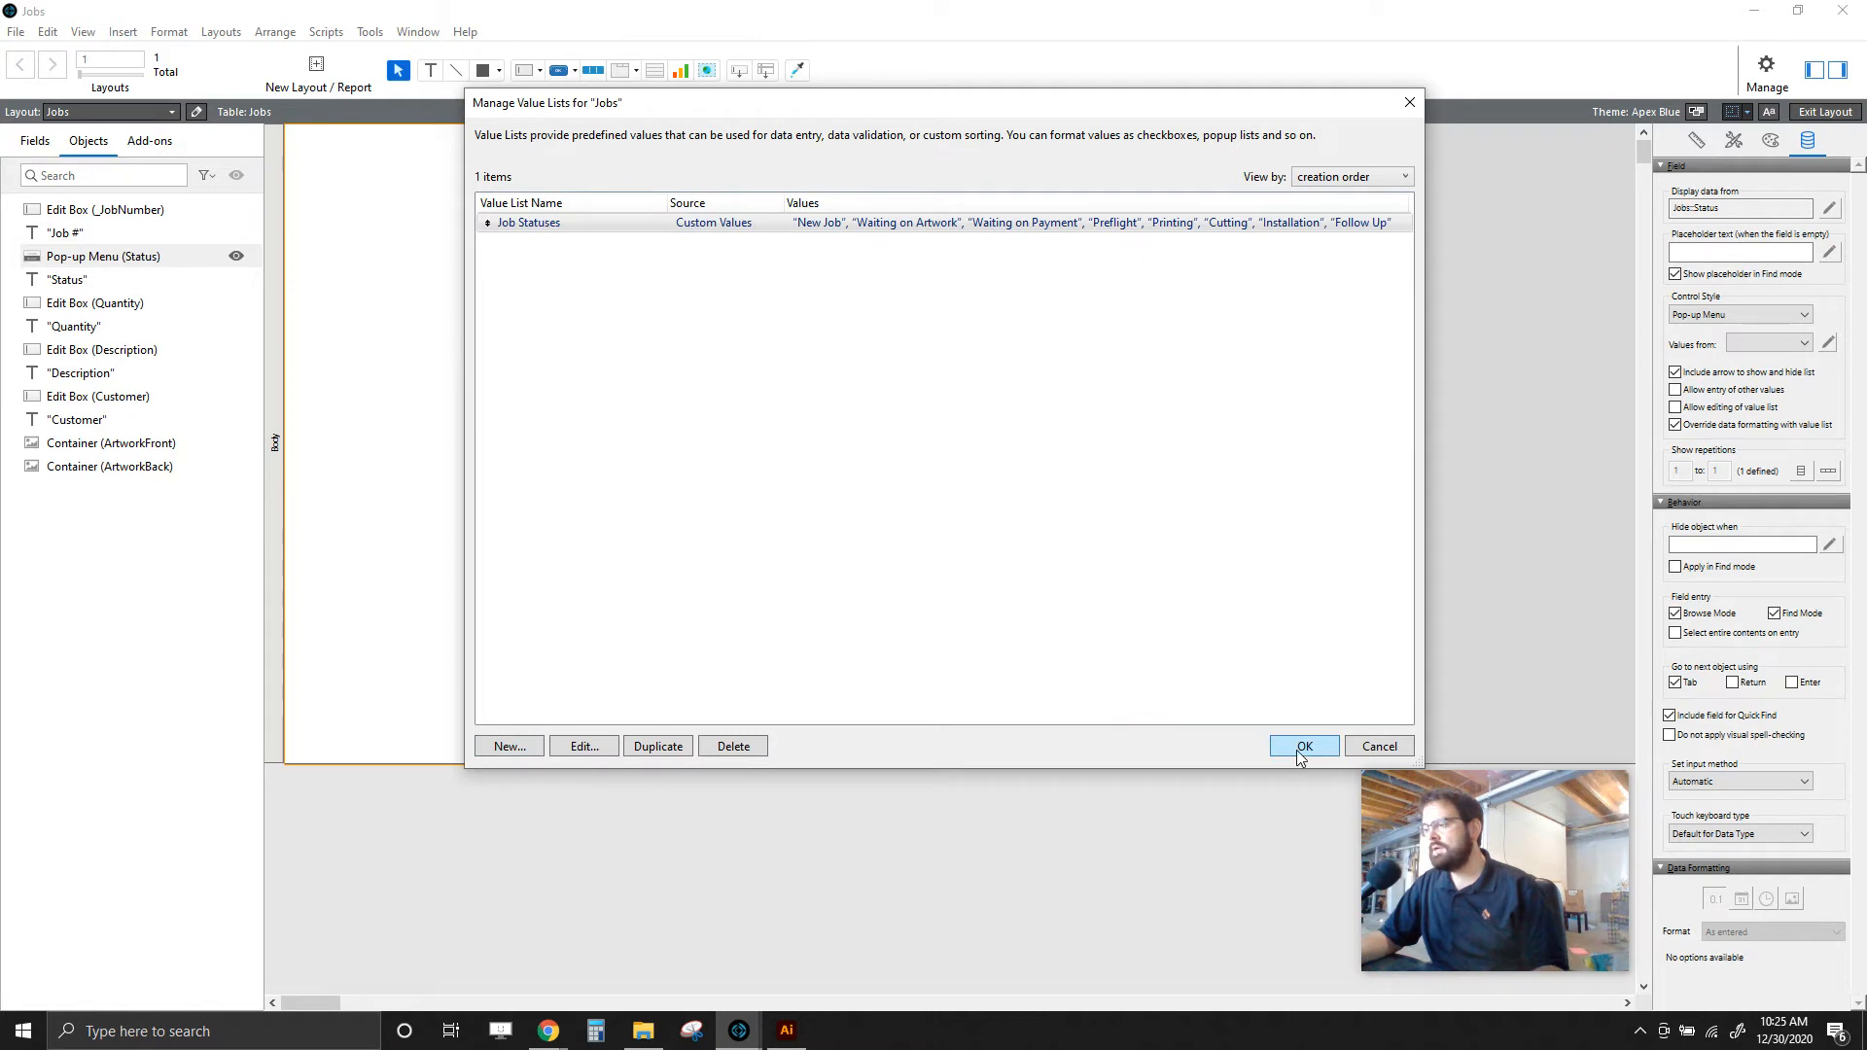
- Recheck the Job Statuses list, close value list management and assign Job Statuses as the Status pop-up menu's values
double_click(836, 225)
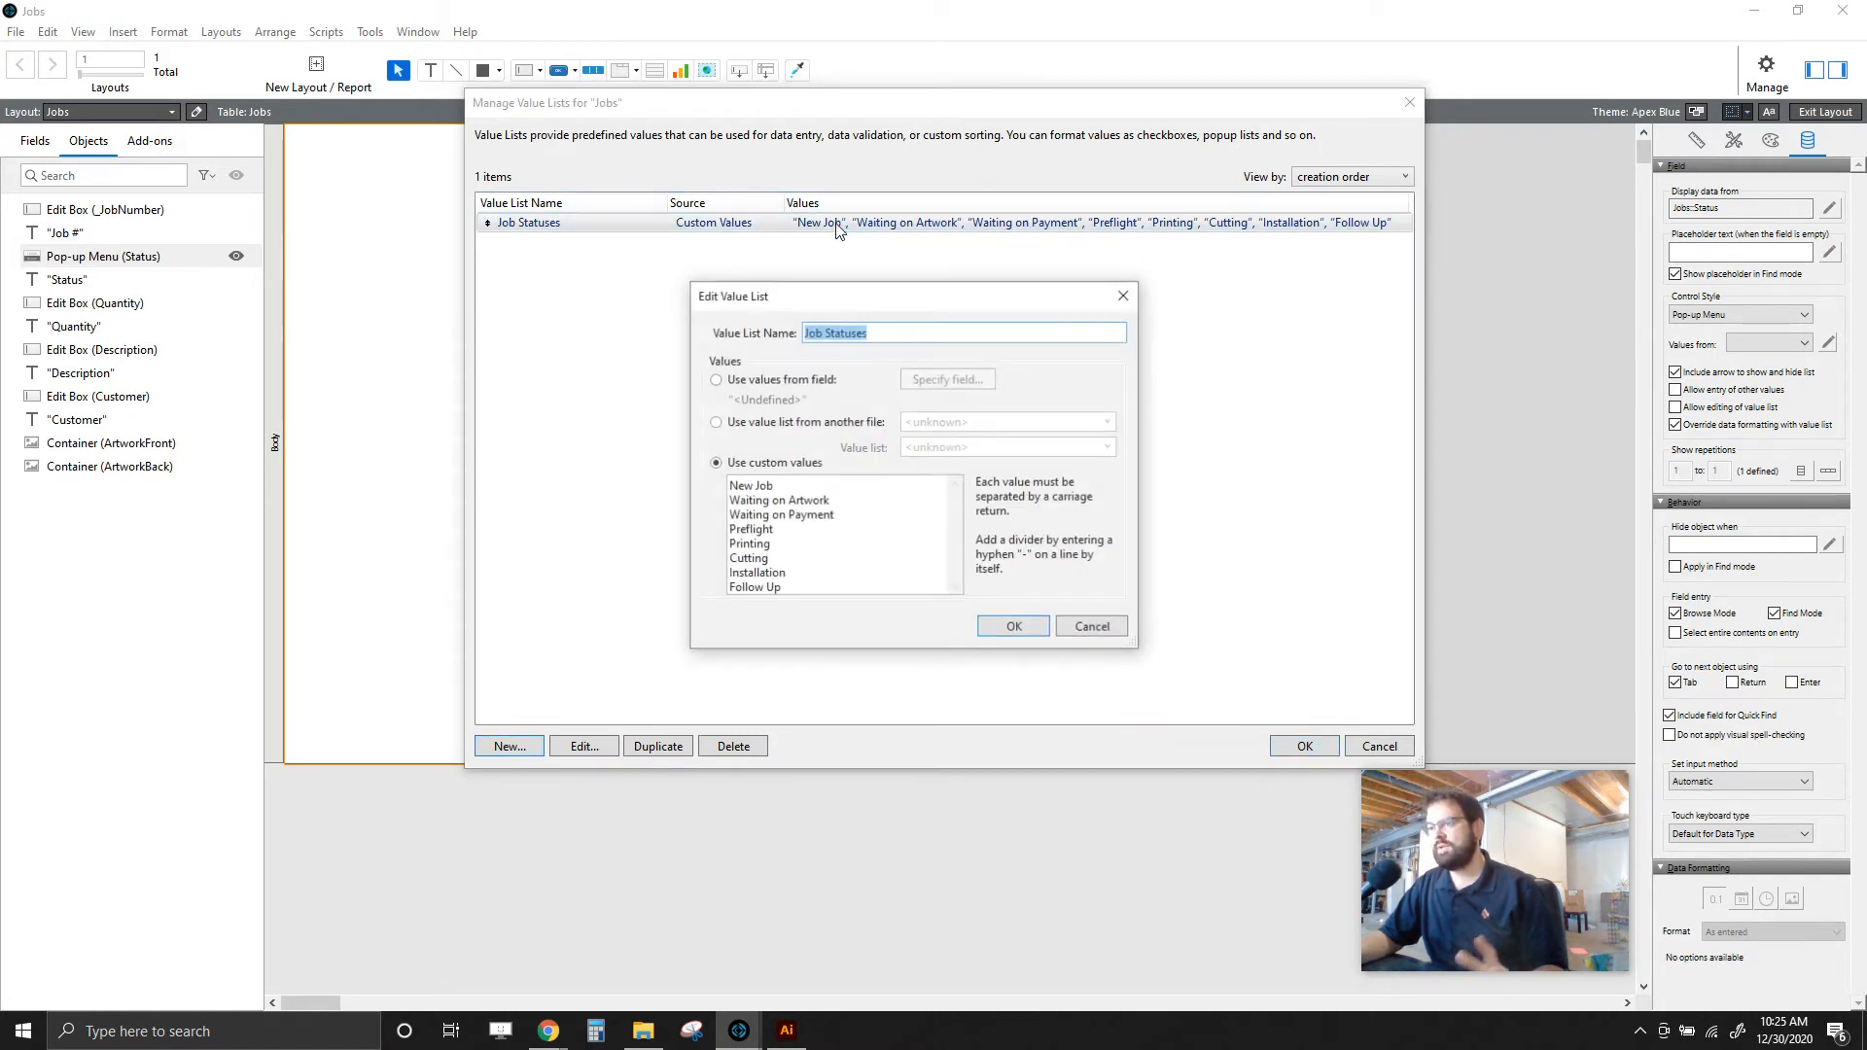
click(997, 624)
click(1301, 746)
click(1768, 346)
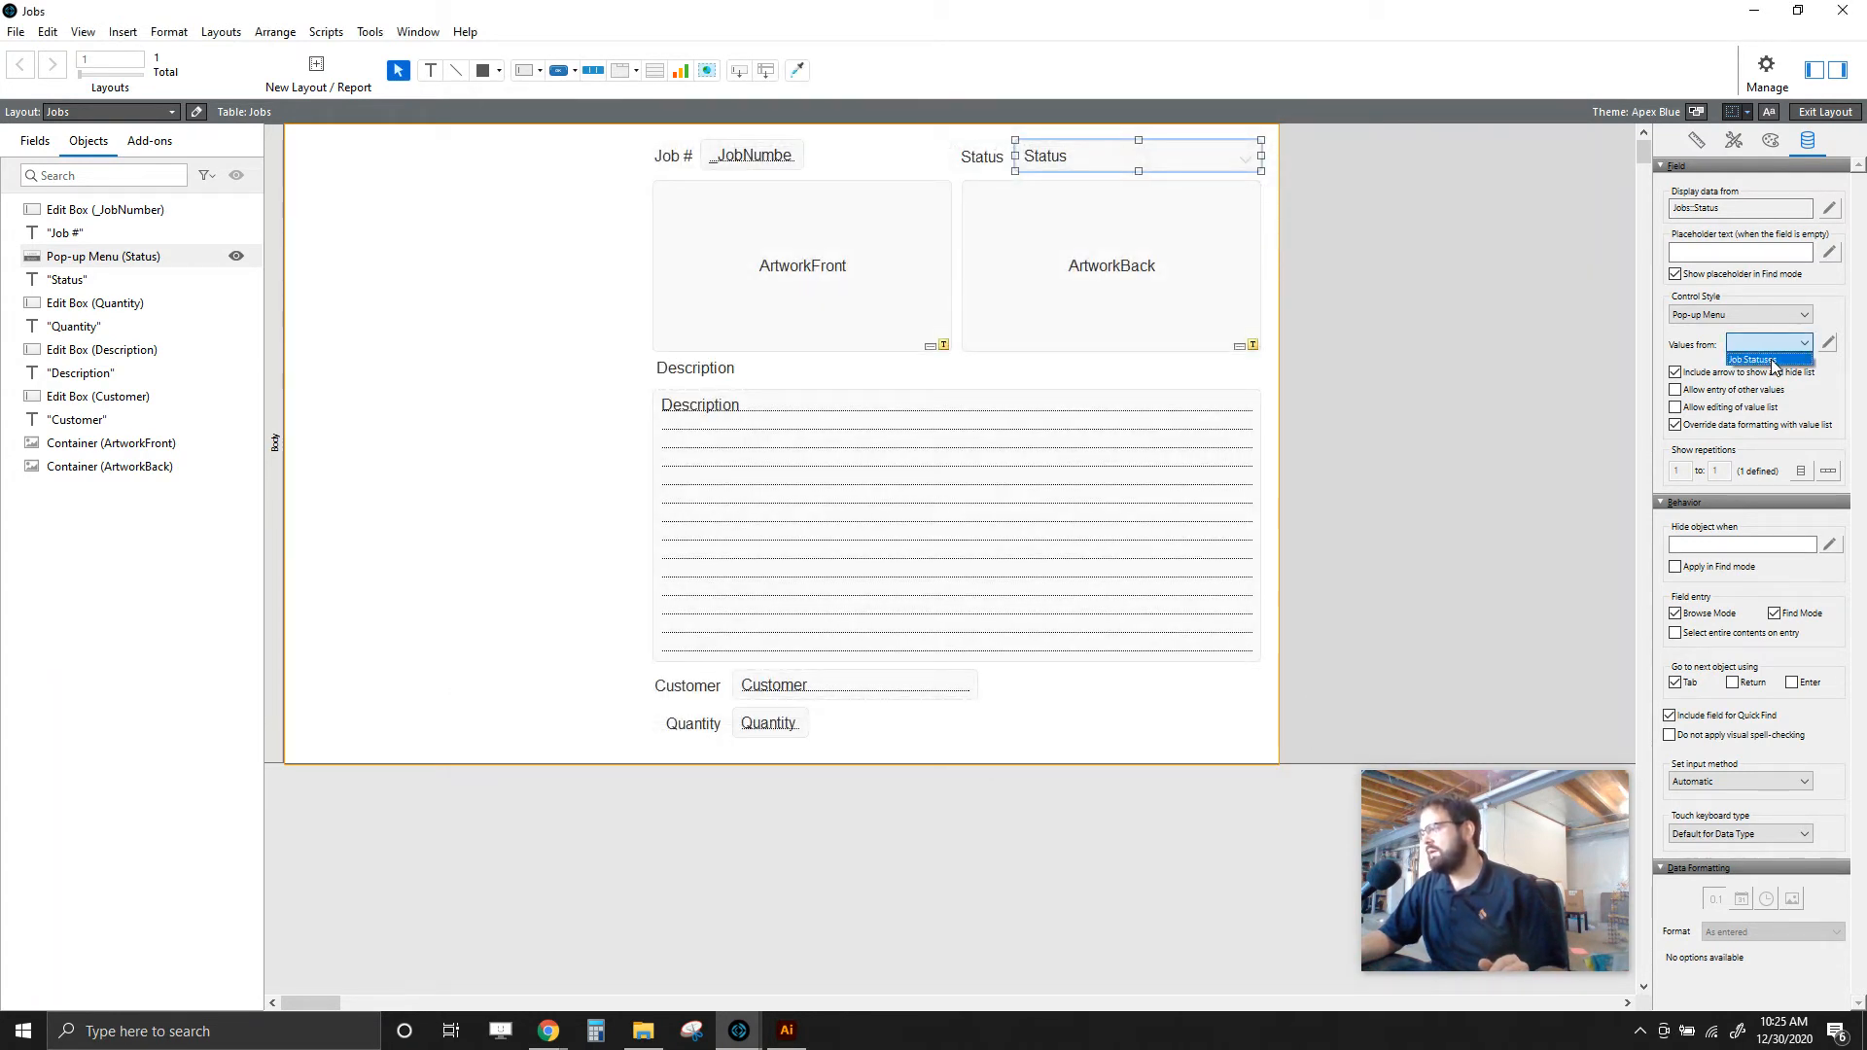
click(1771, 361)
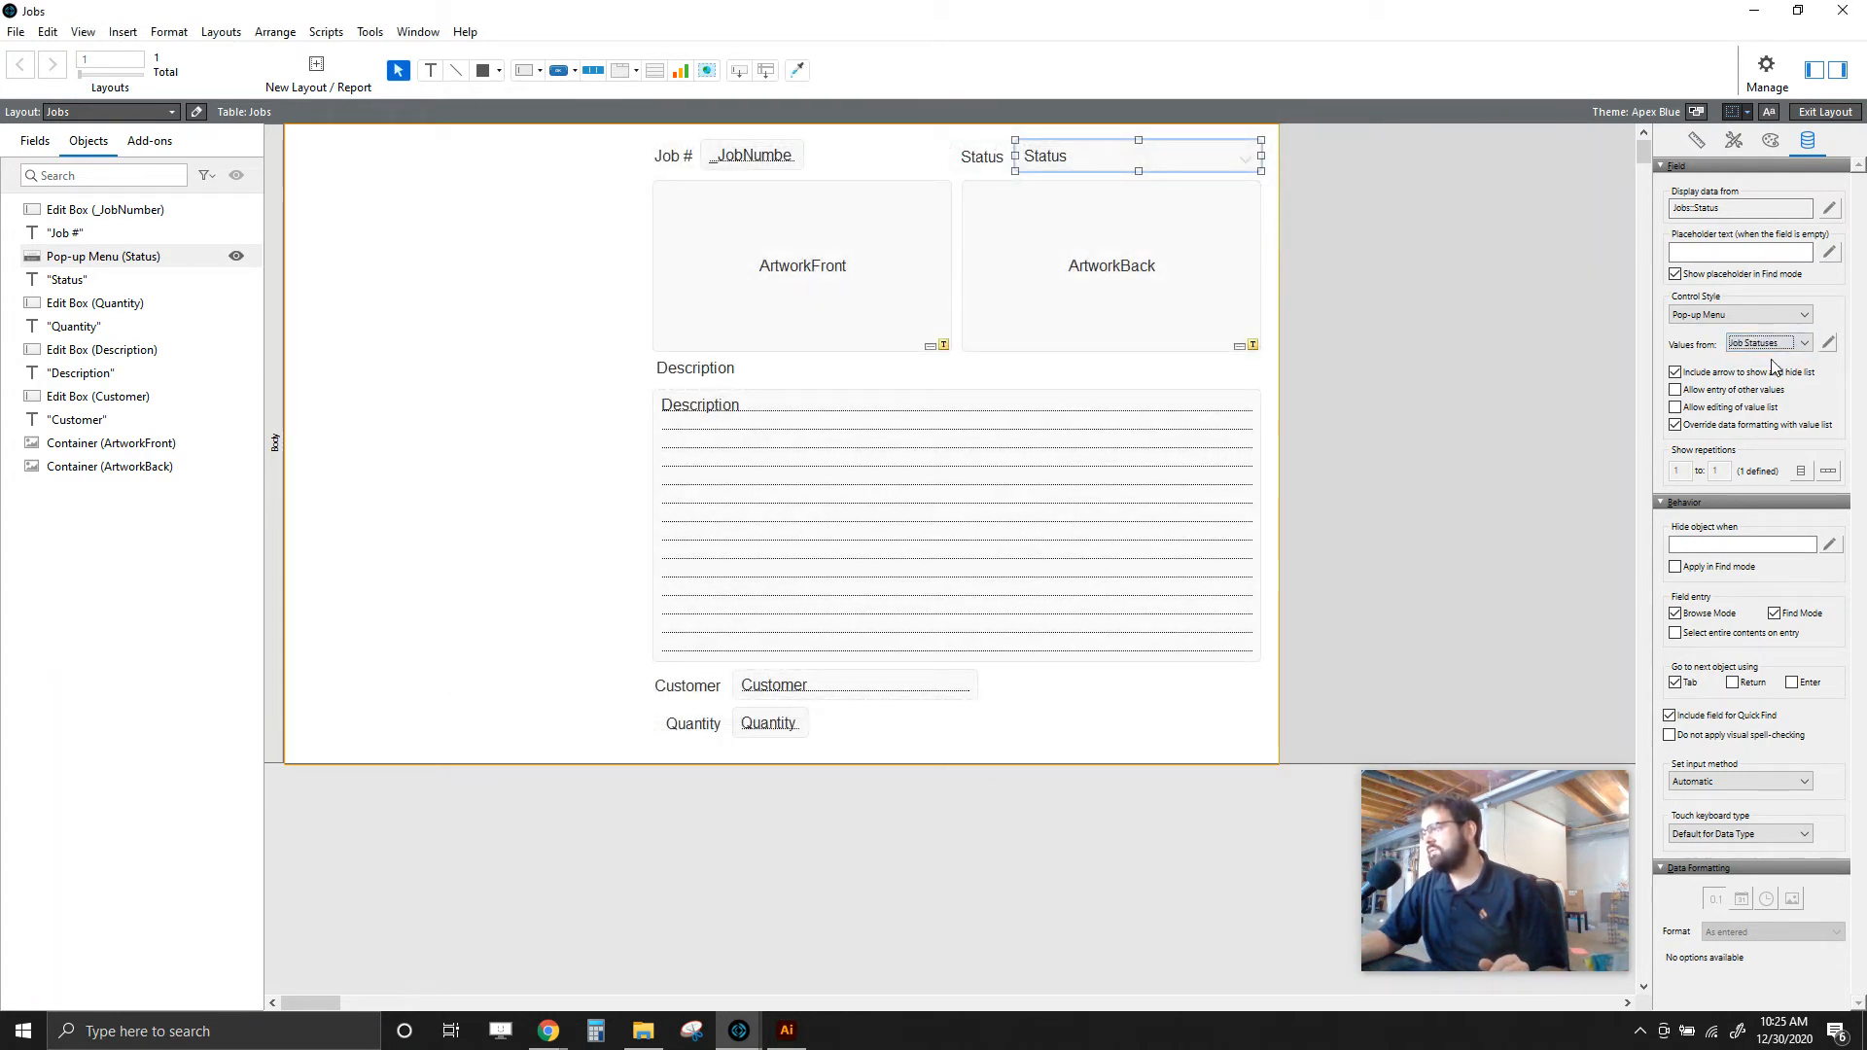
- Toggle the Status pop-up menu's arrow for showing and hiding the list off and back on
click(1675, 374)
click(1675, 373)
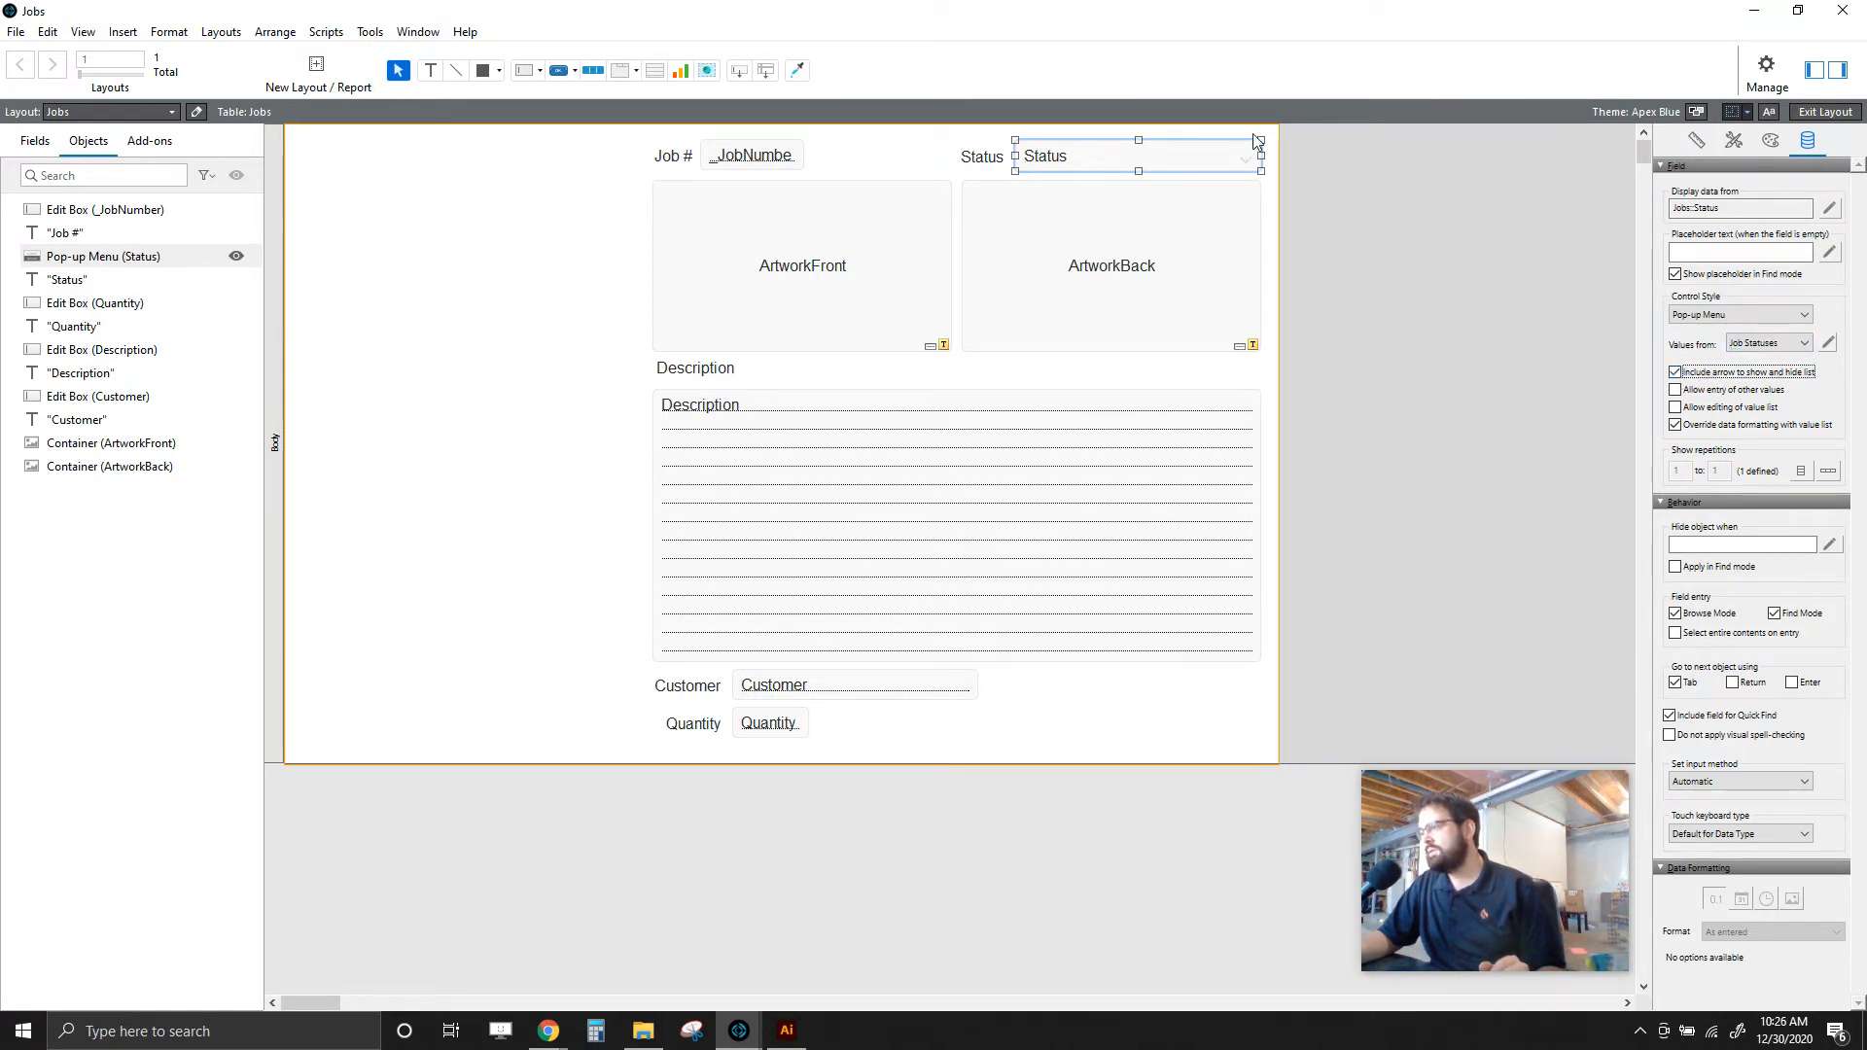
click(1675, 373)
click(1675, 374)
click(1674, 390)
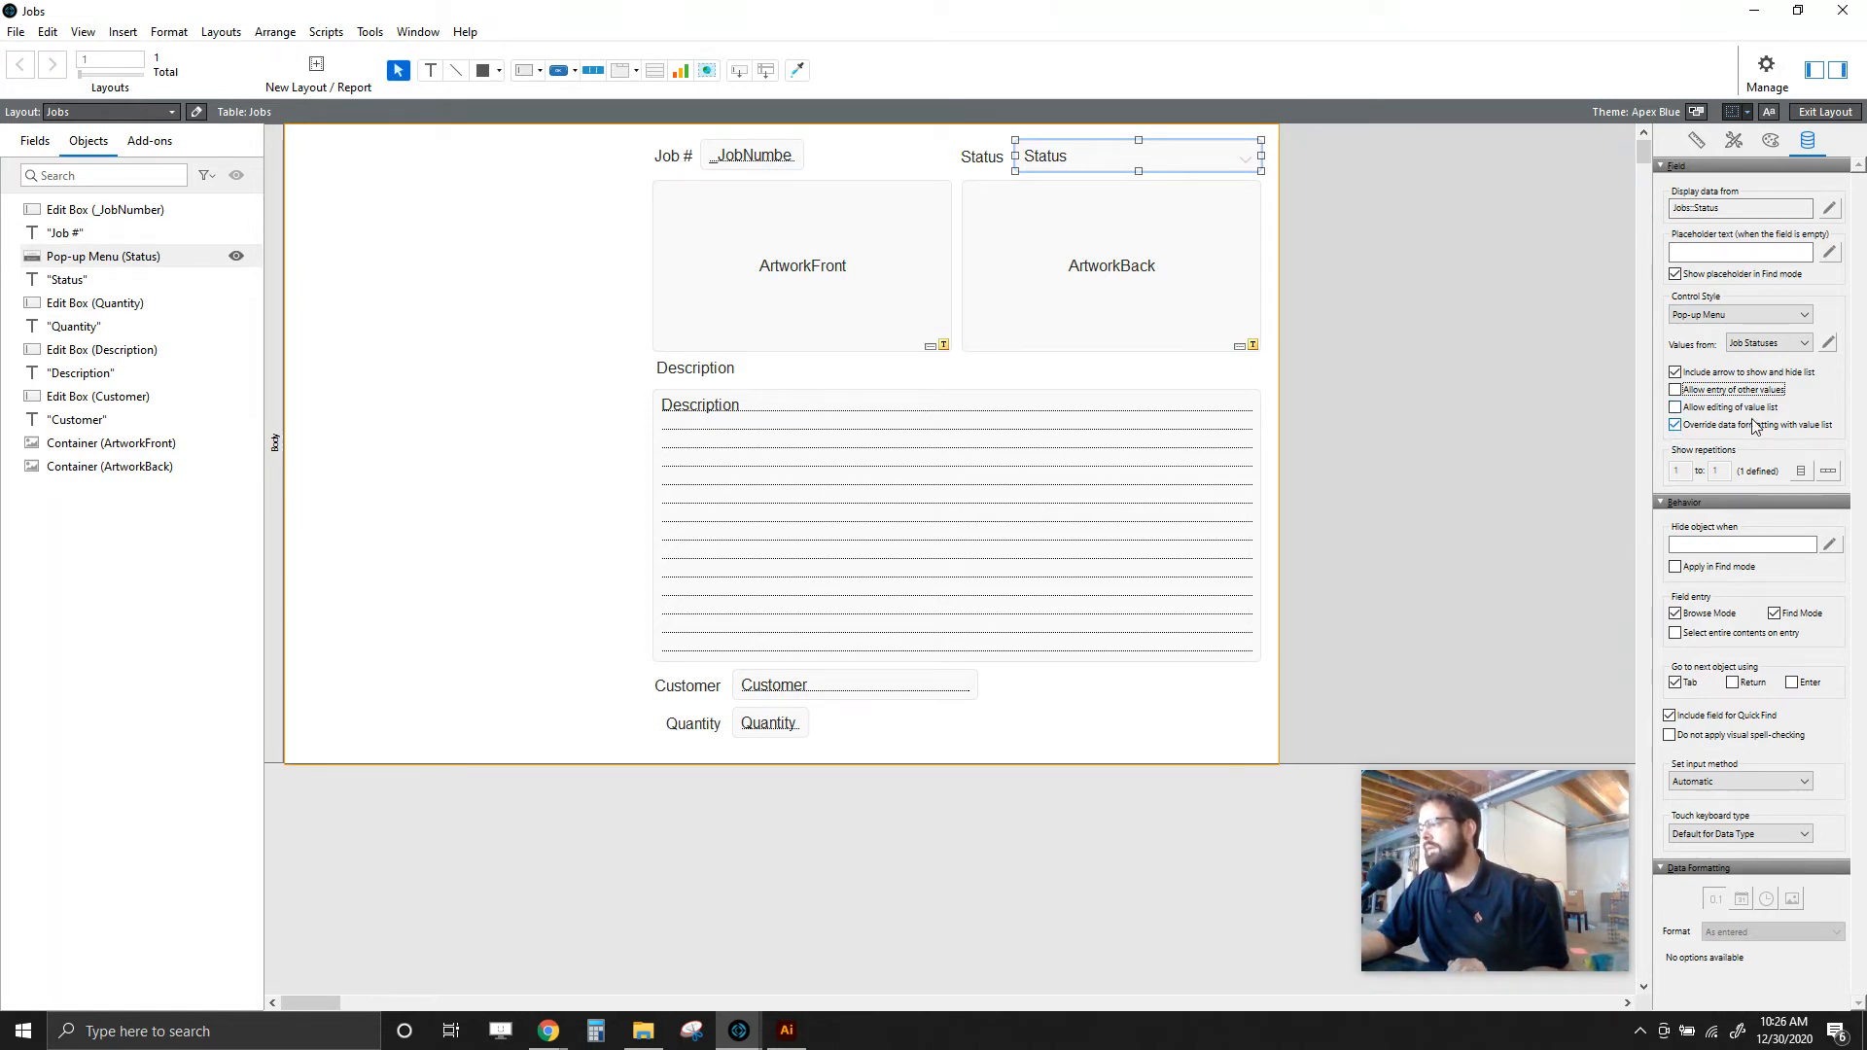
- Exit layout editing and save the changes to the Jobs layout
click(1496, 308)
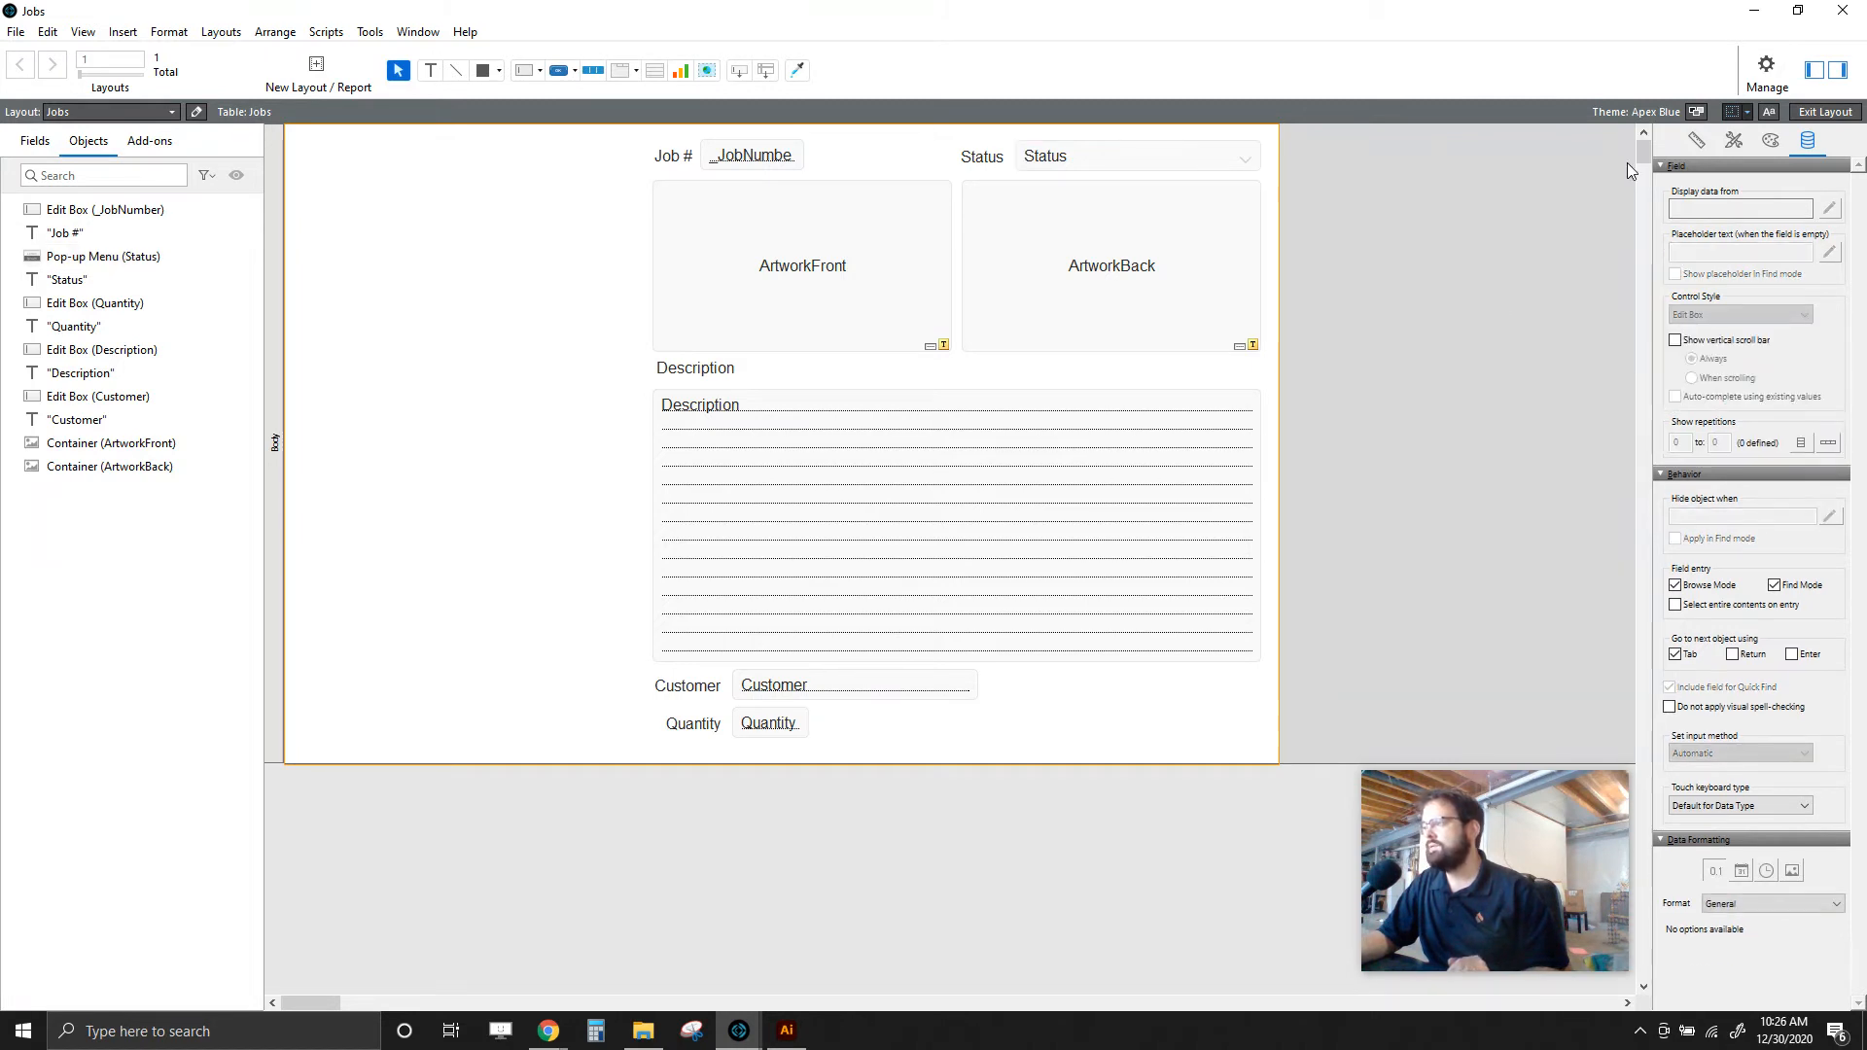
click(1820, 112)
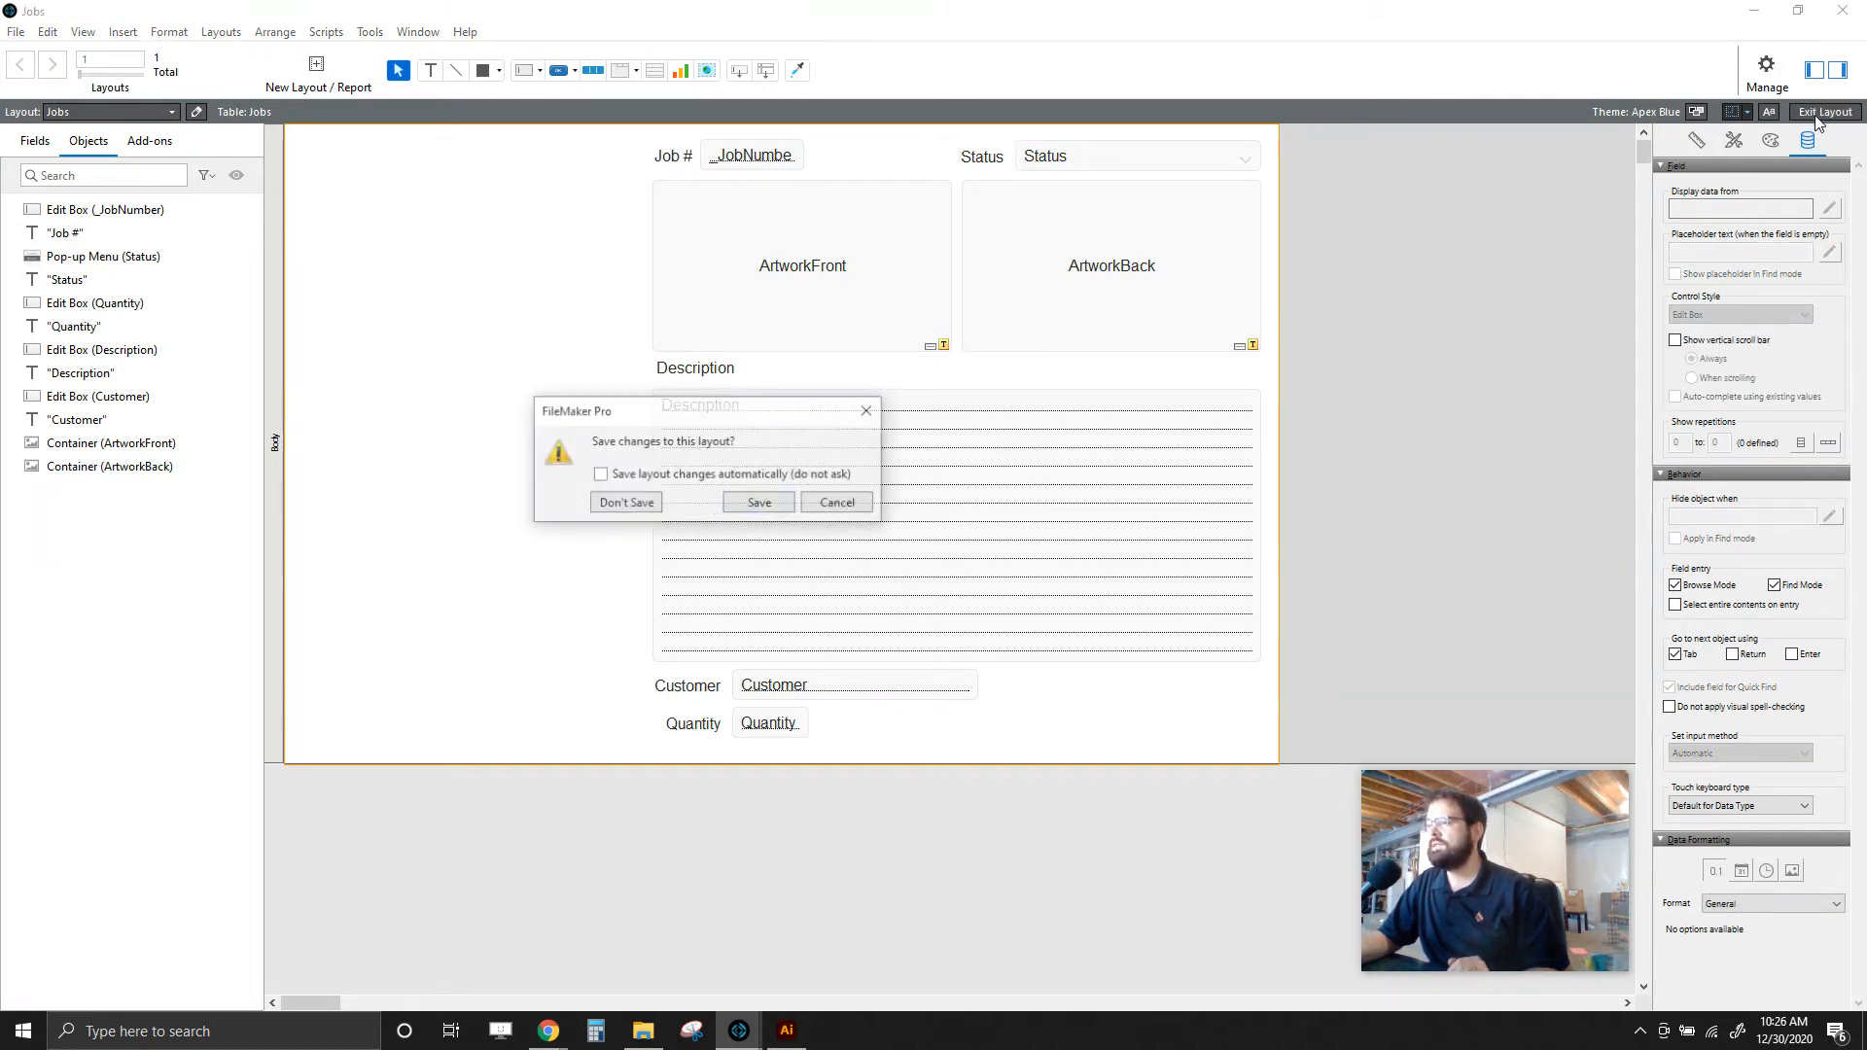
click(755, 506)
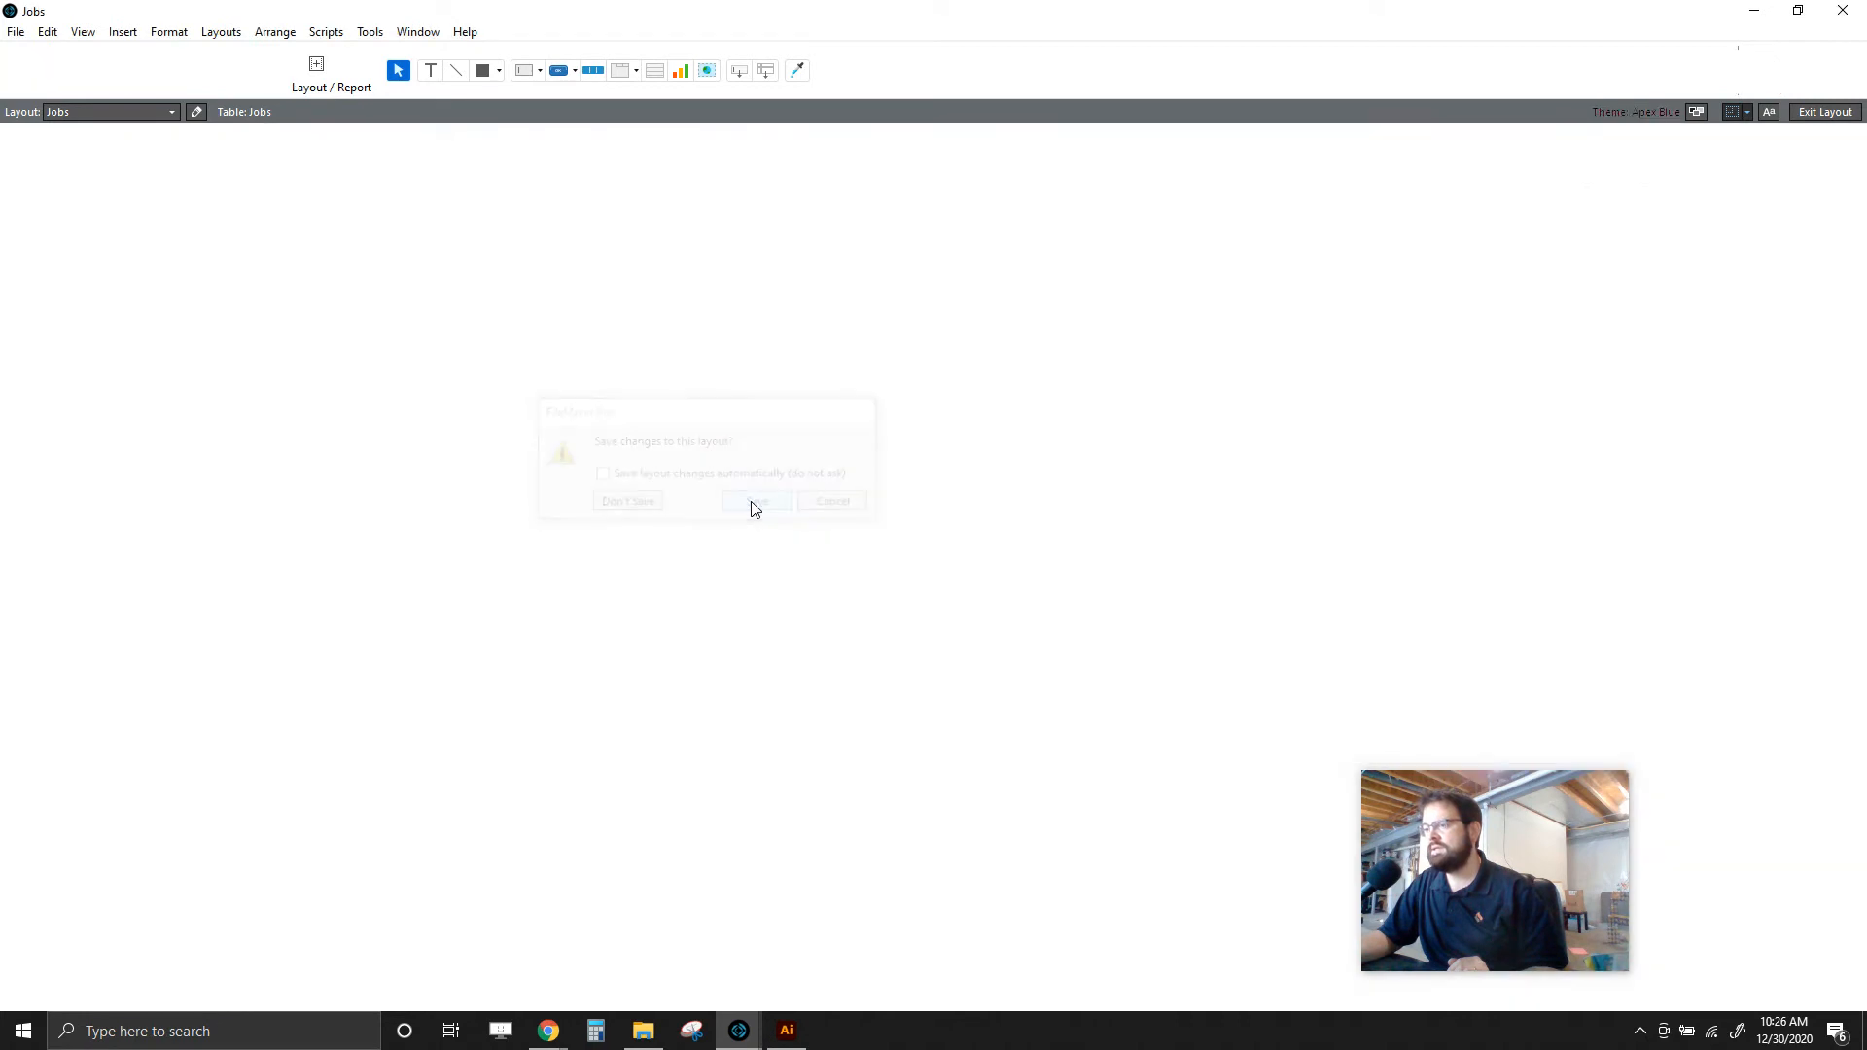
- Try out several statuses from the Status pop-up menu on job 1000, ending on New Job
click(873, 155)
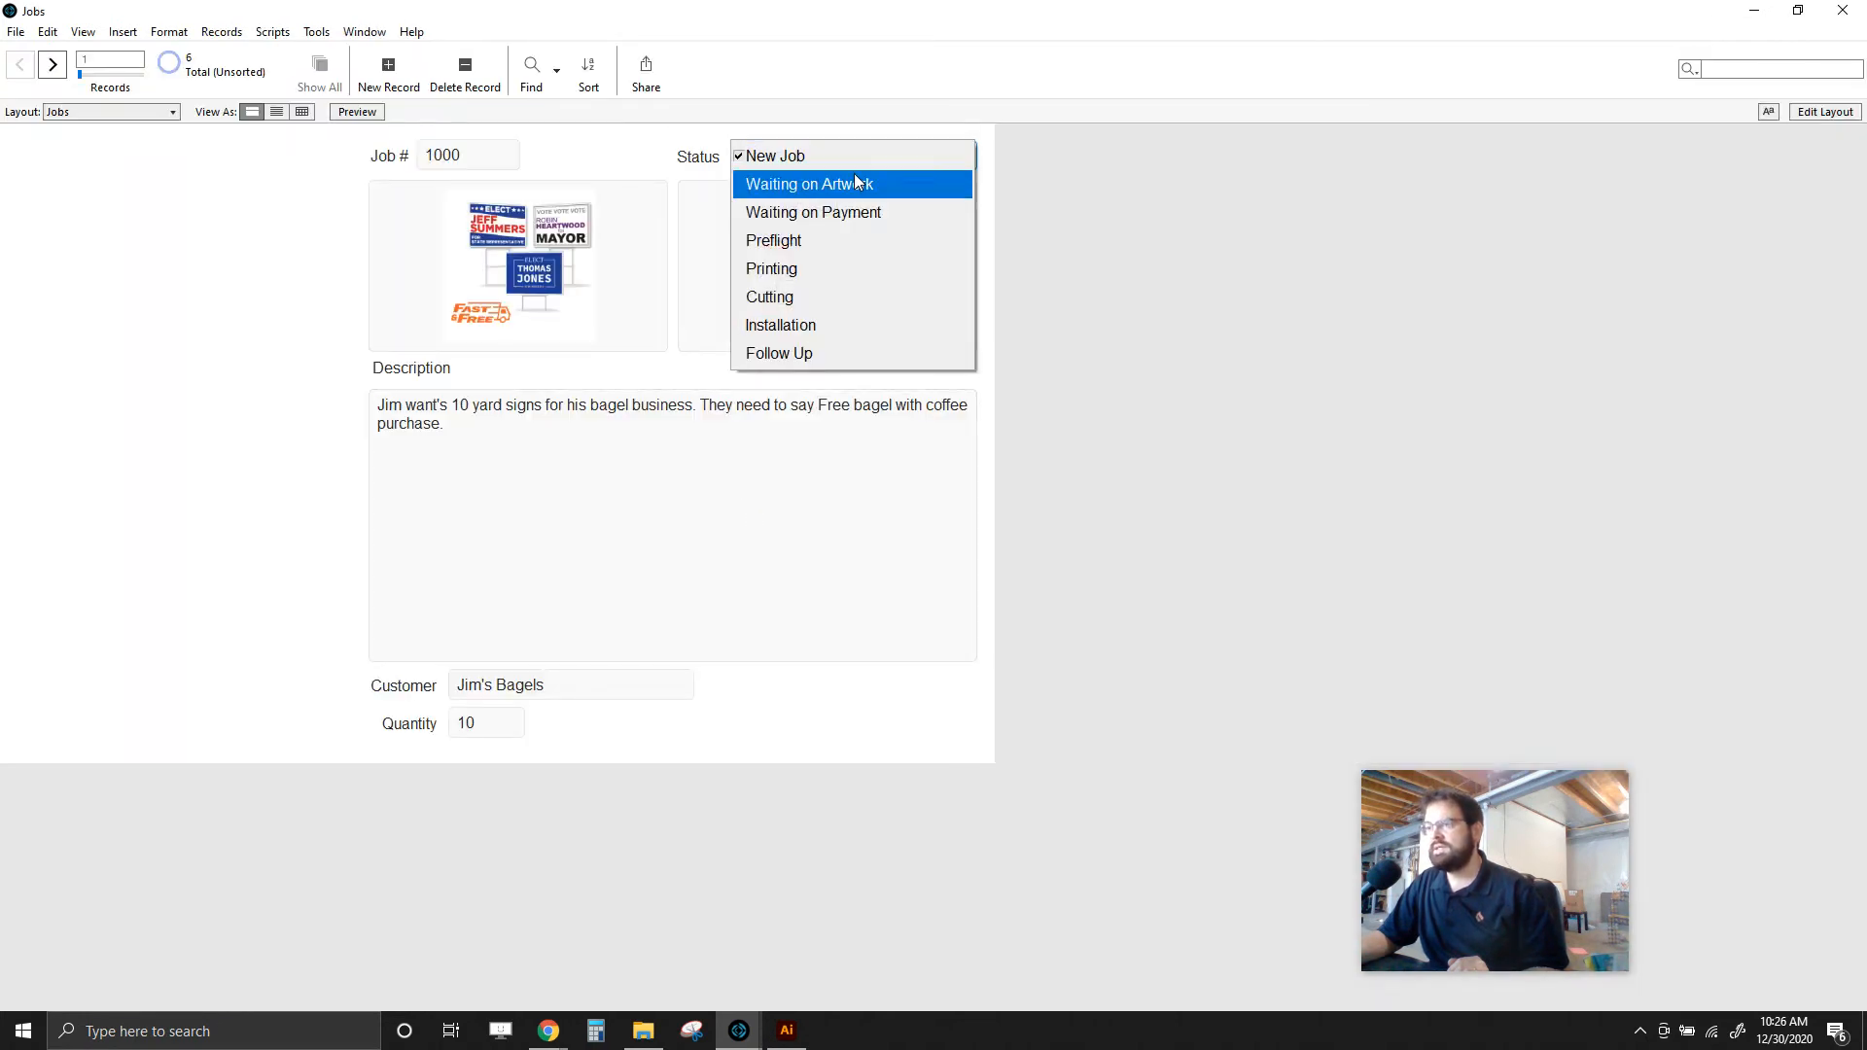
click(848, 256)
click(873, 161)
click(850, 323)
click(836, 152)
click(835, 157)
click(836, 161)
click(827, 179)
click(824, 160)
click(828, 209)
click(827, 161)
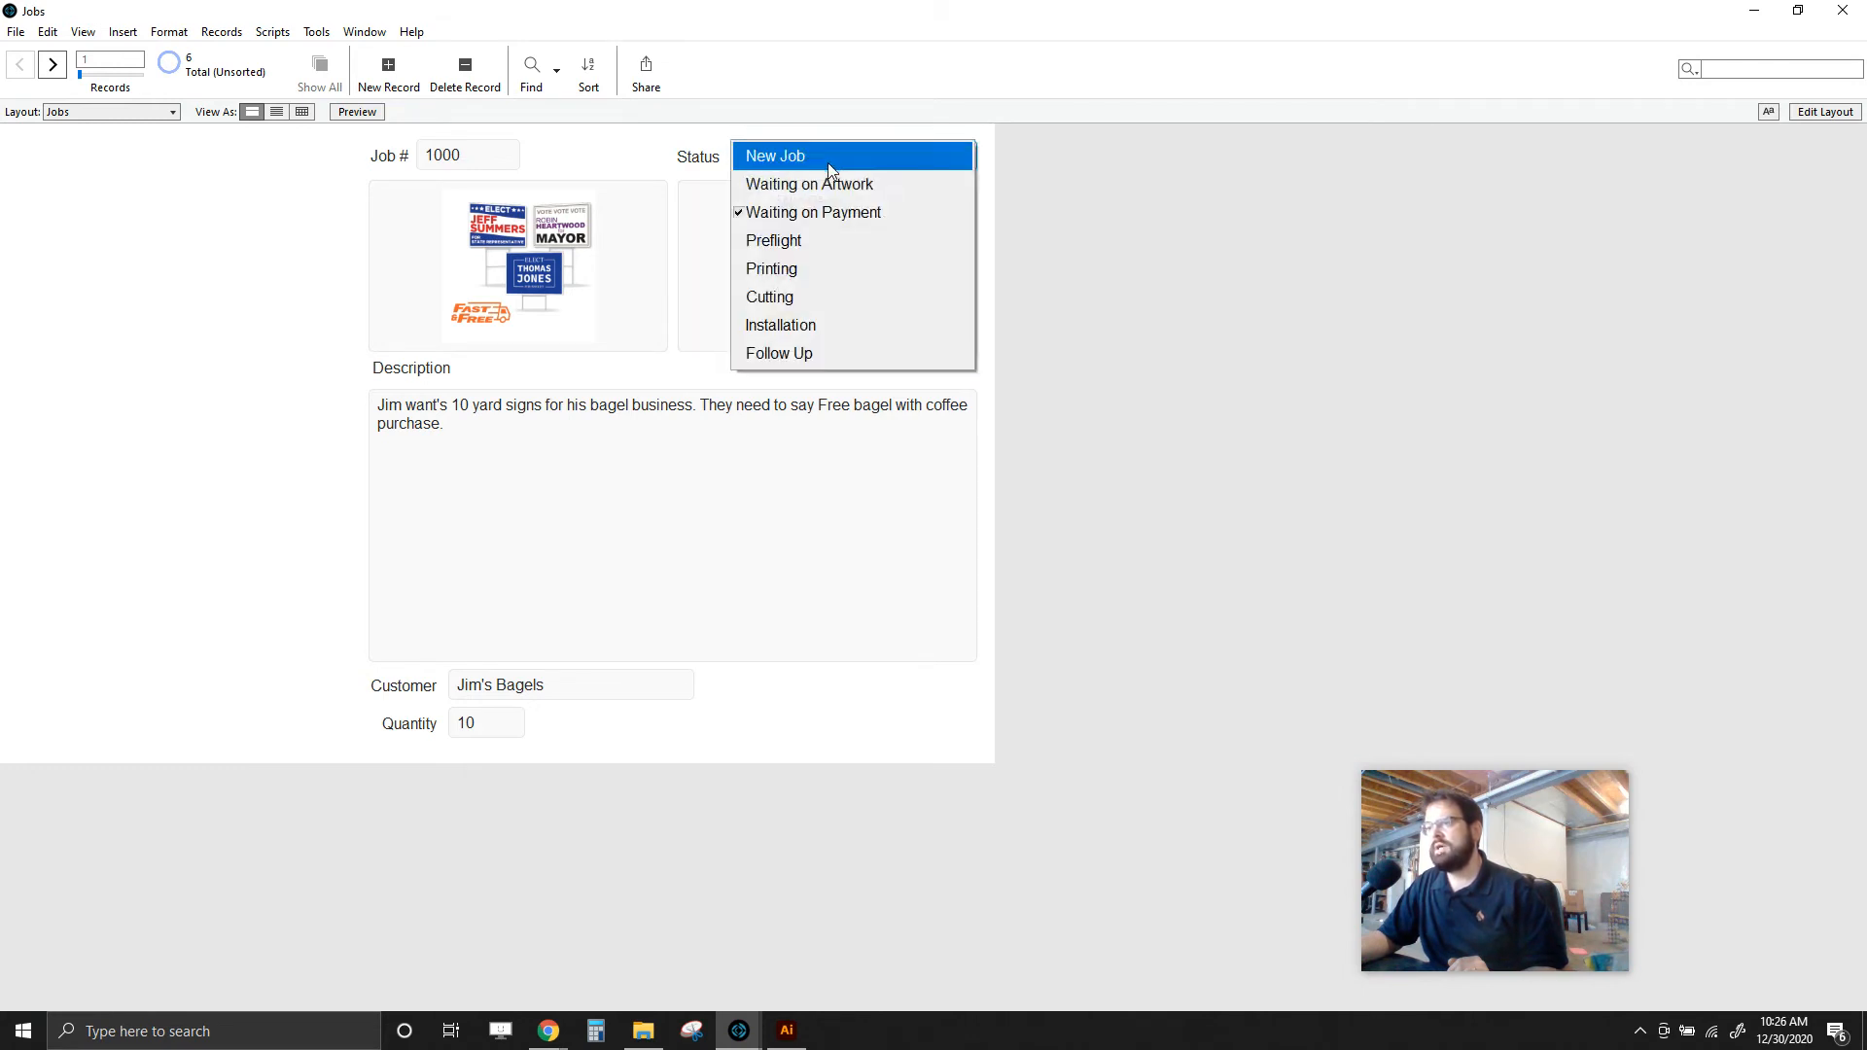
click(832, 237)
click(826, 166)
click(774, 156)
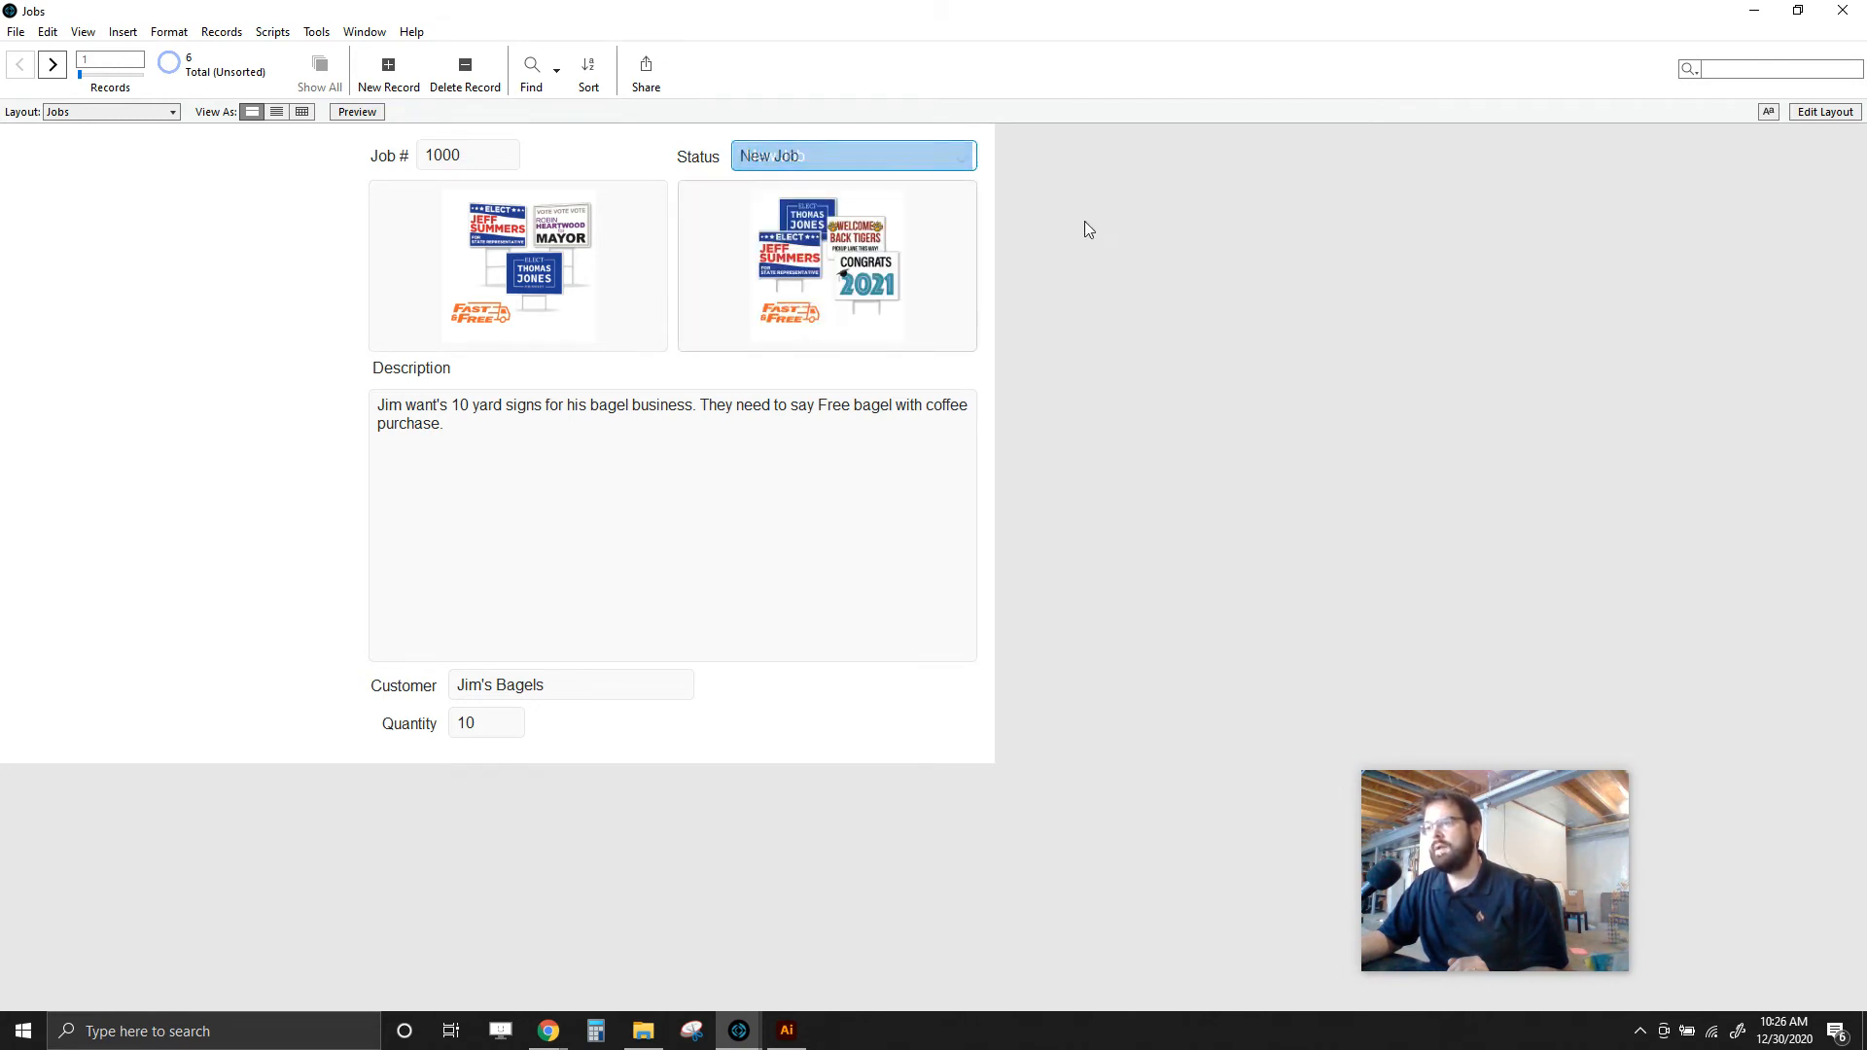
- Set the status of jobs 999, 1001 and 1002 to New Job and move on to the following record
click(53, 64)
click(754, 162)
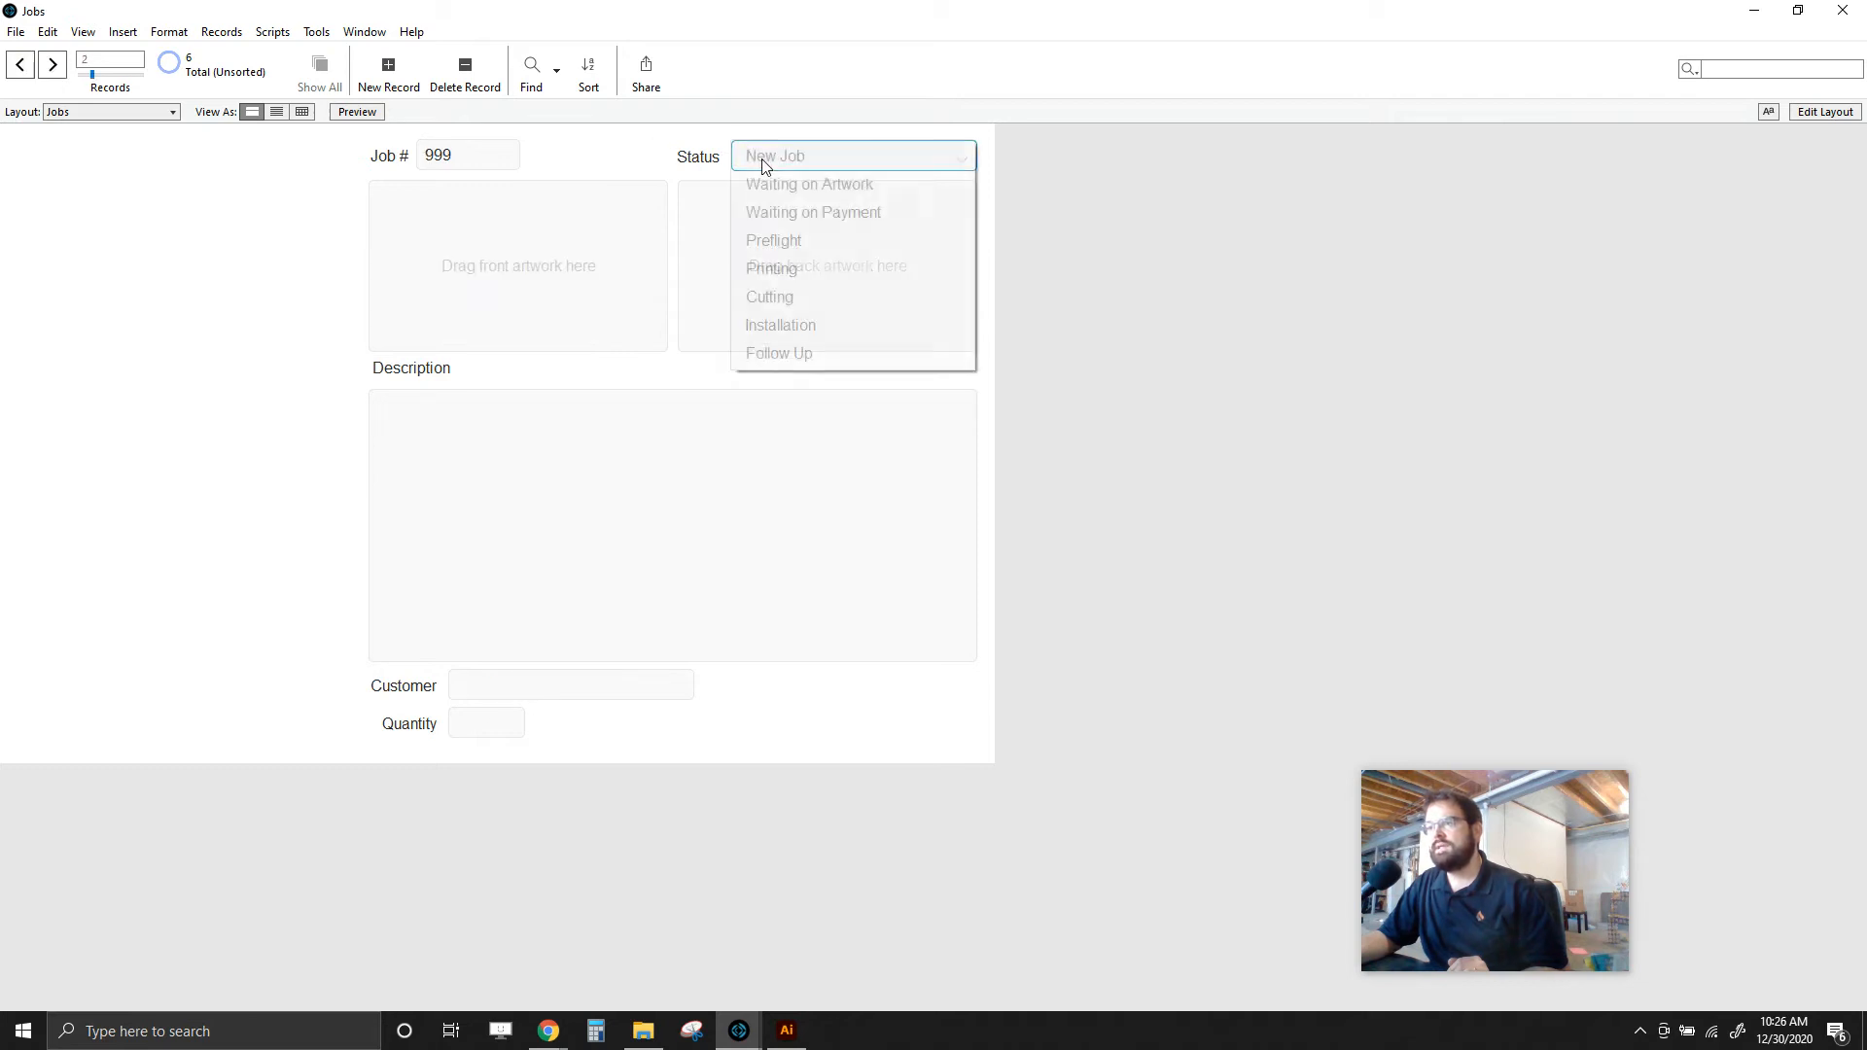
click(773, 154)
click(58, 67)
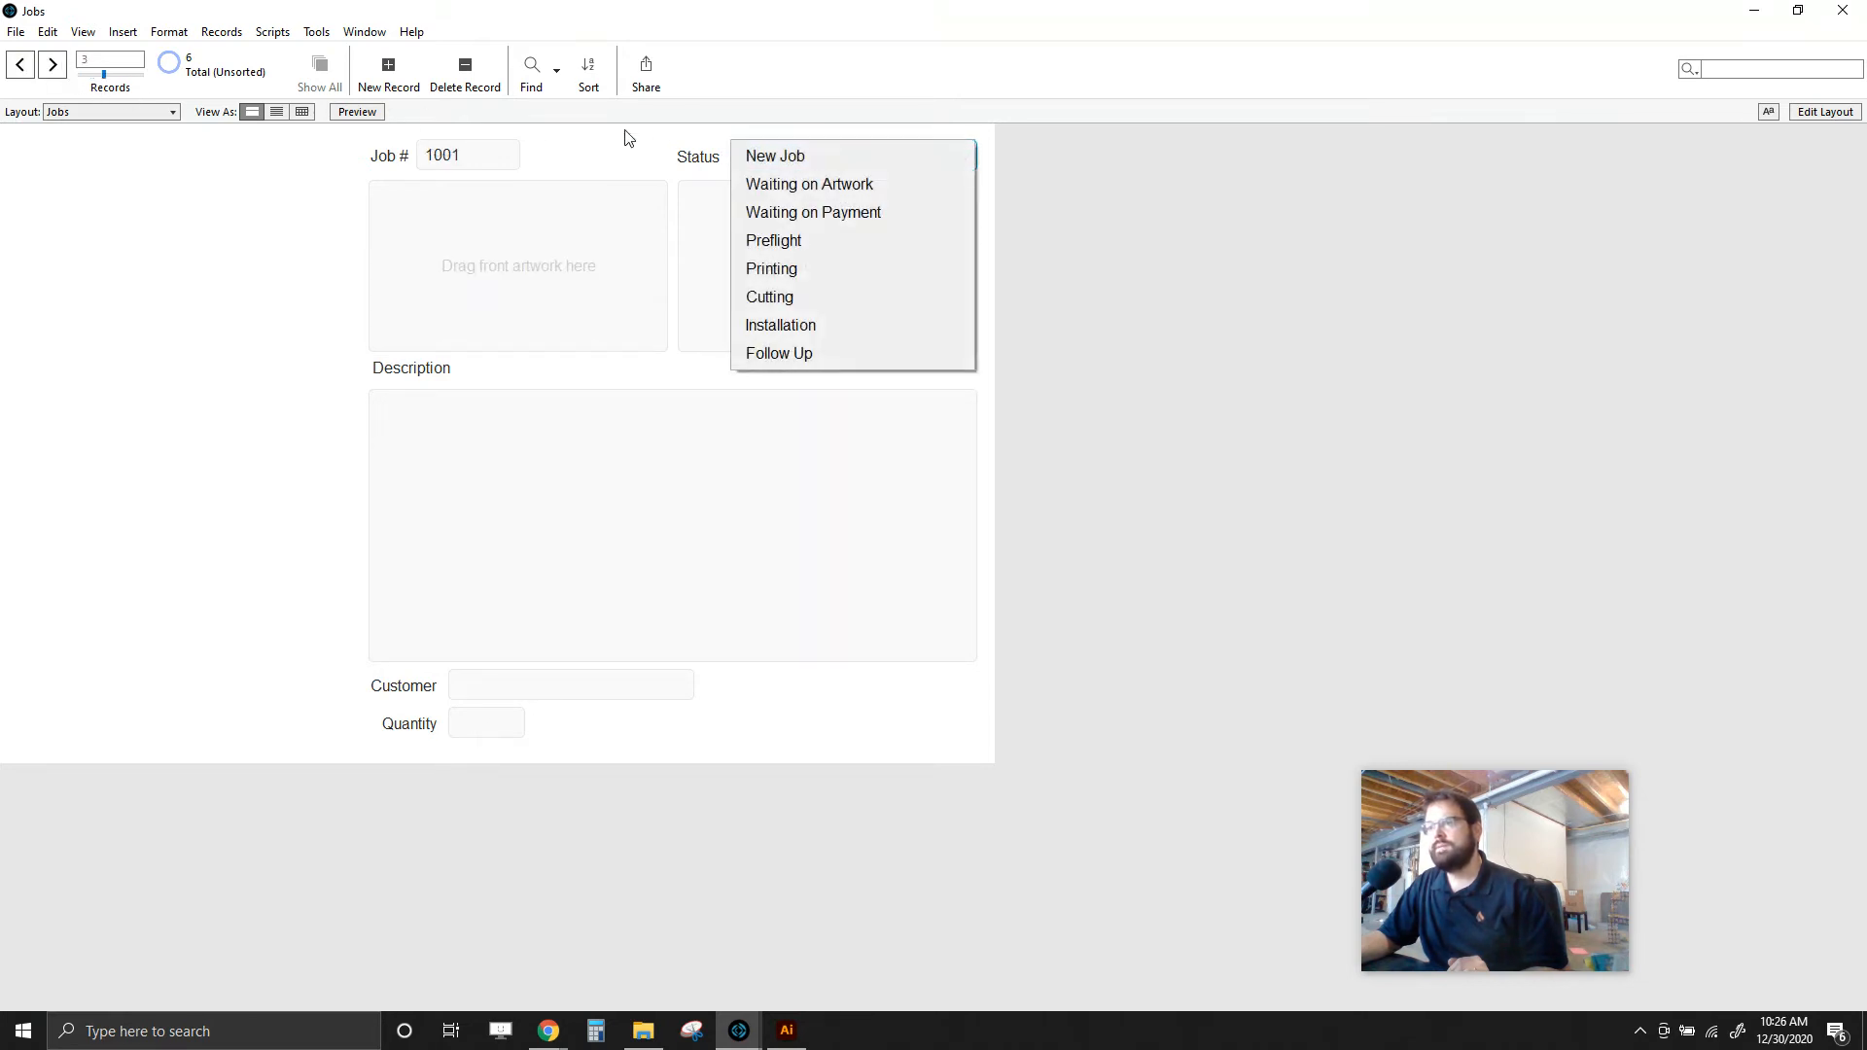
click(766, 156)
click(56, 67)
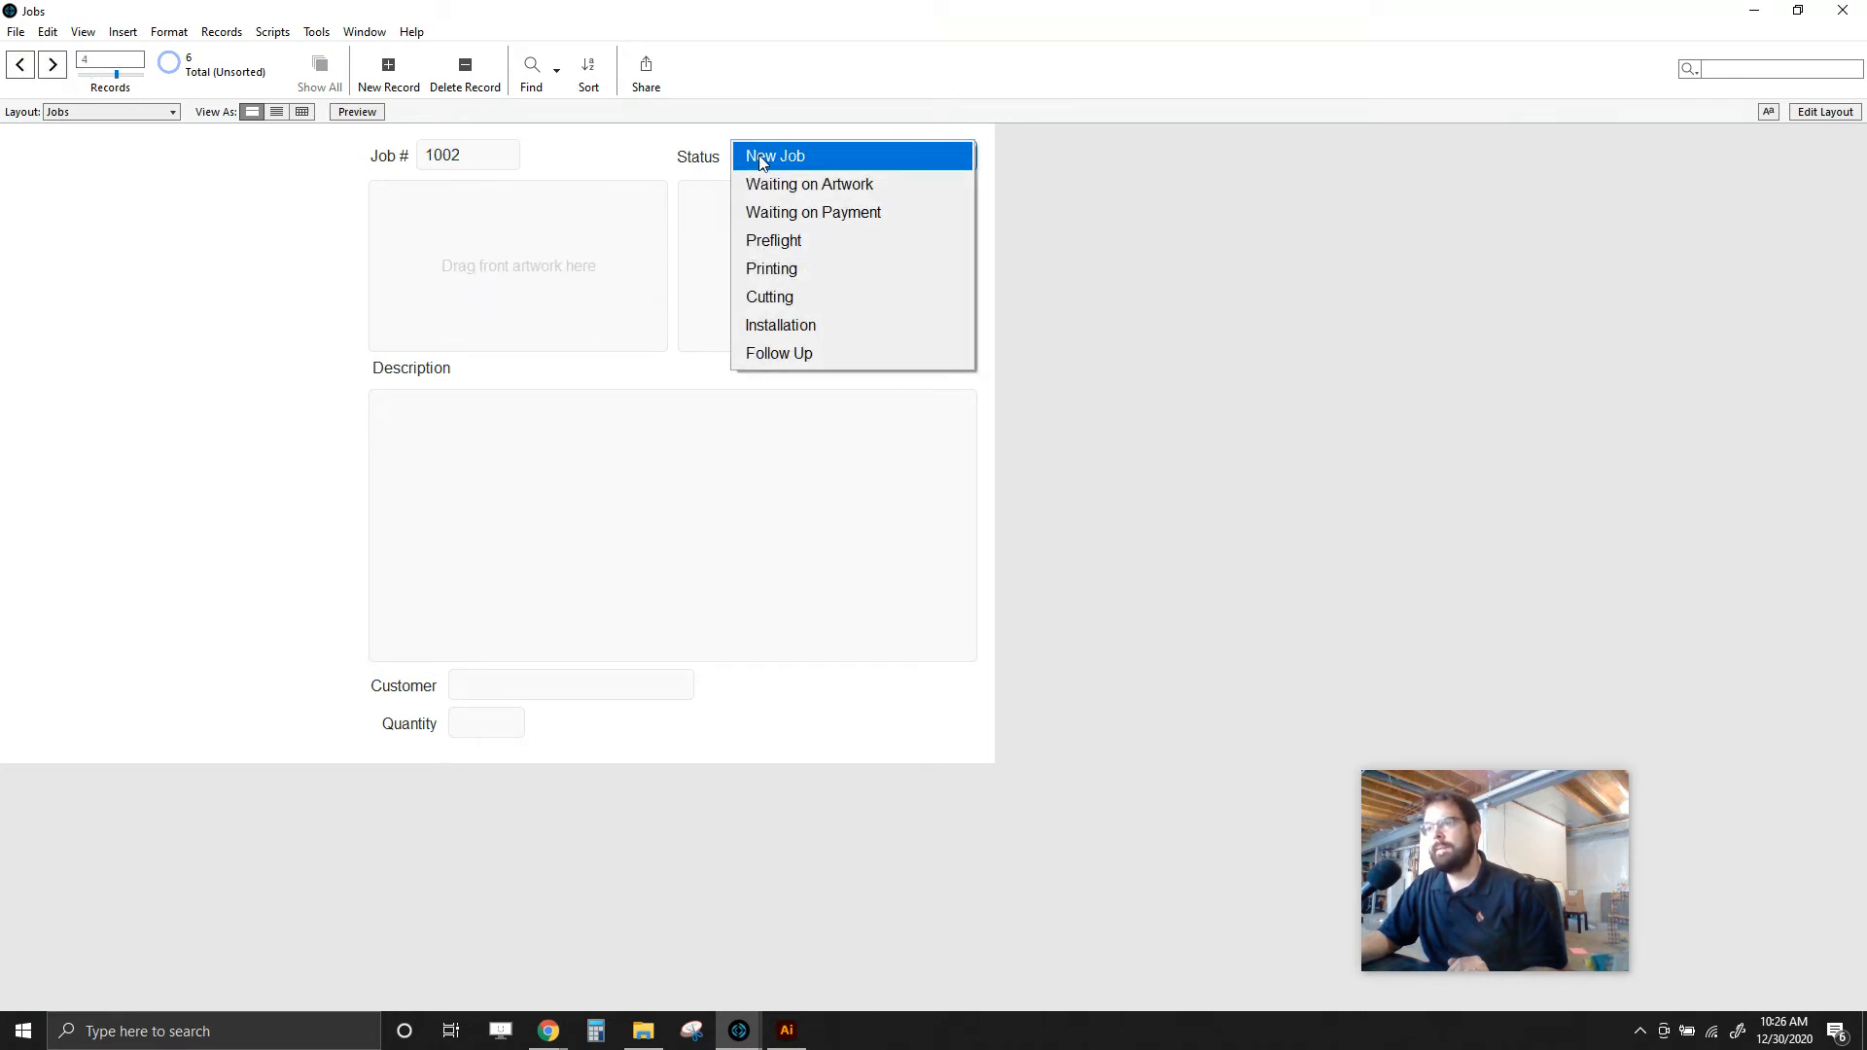
click(756, 155)
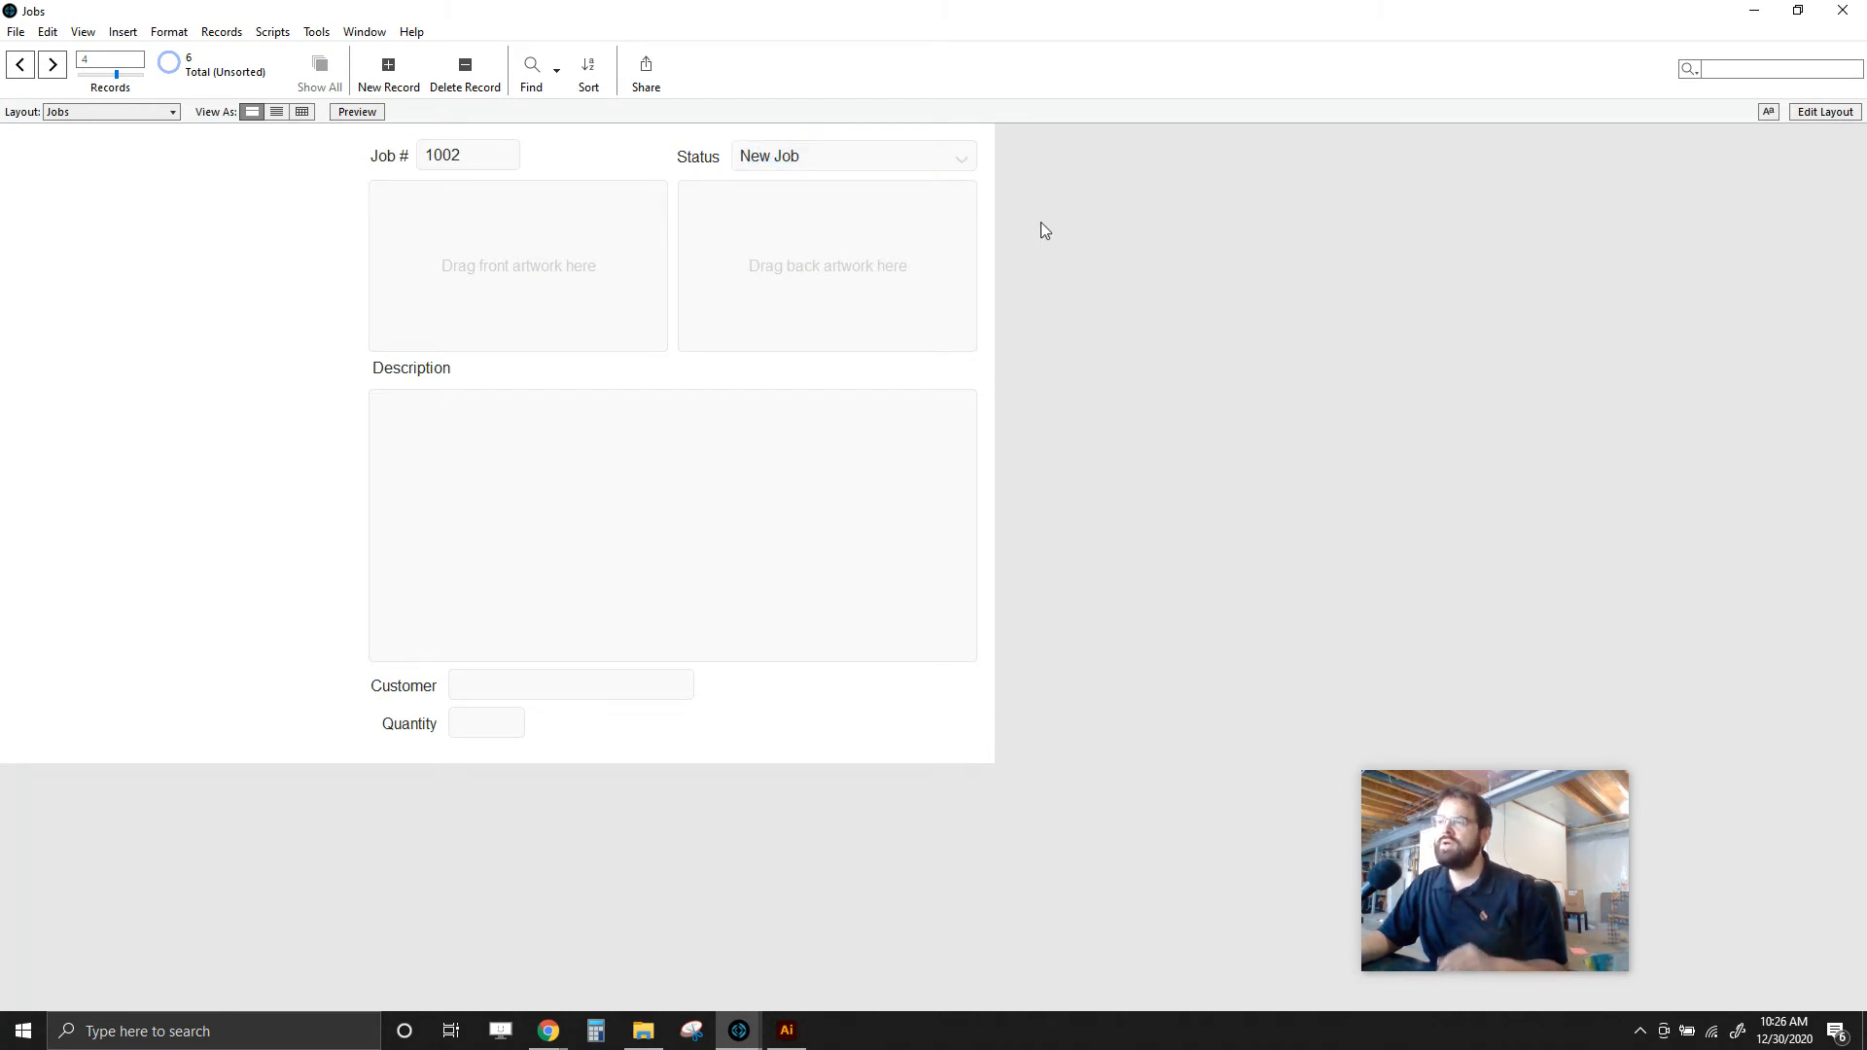
click(54, 68)
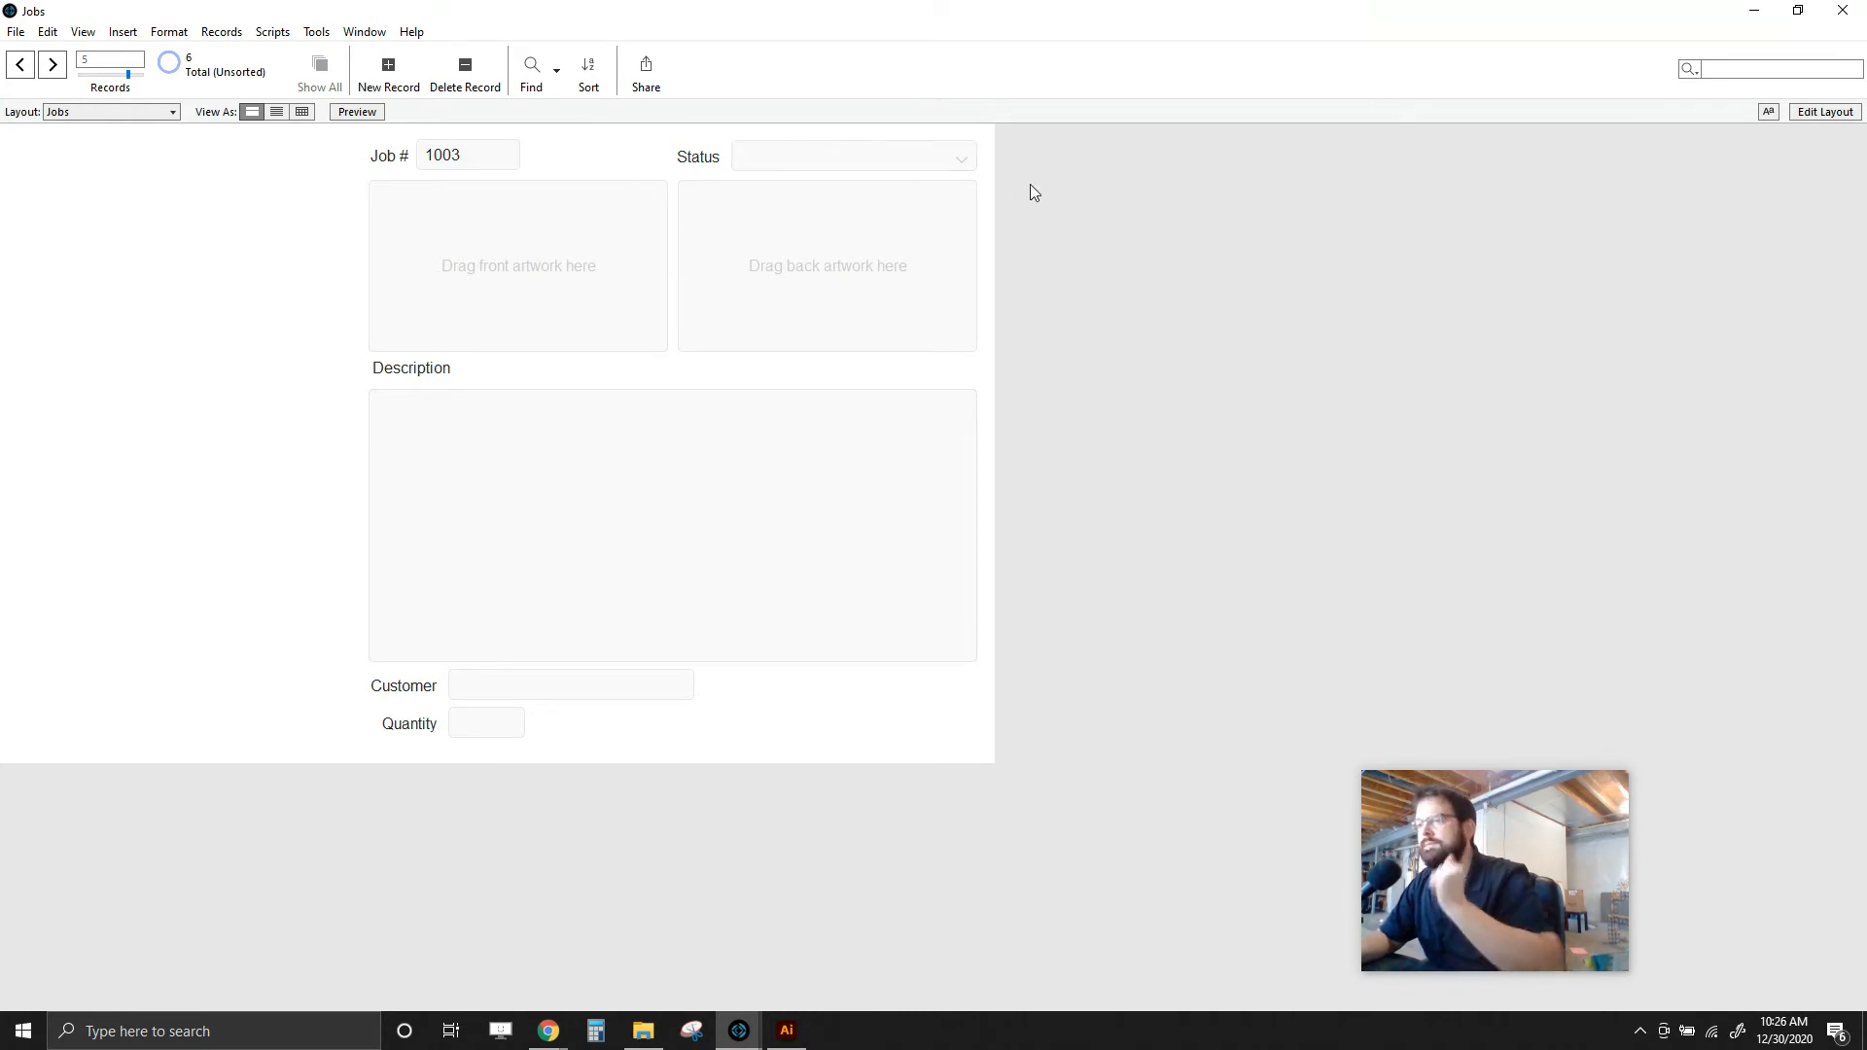
- Configure the Status field in the Jobs database to auto-enter the data "New Job" and save the field definitions
click(13, 35)
mouse_move(37, 195)
click(284, 190)
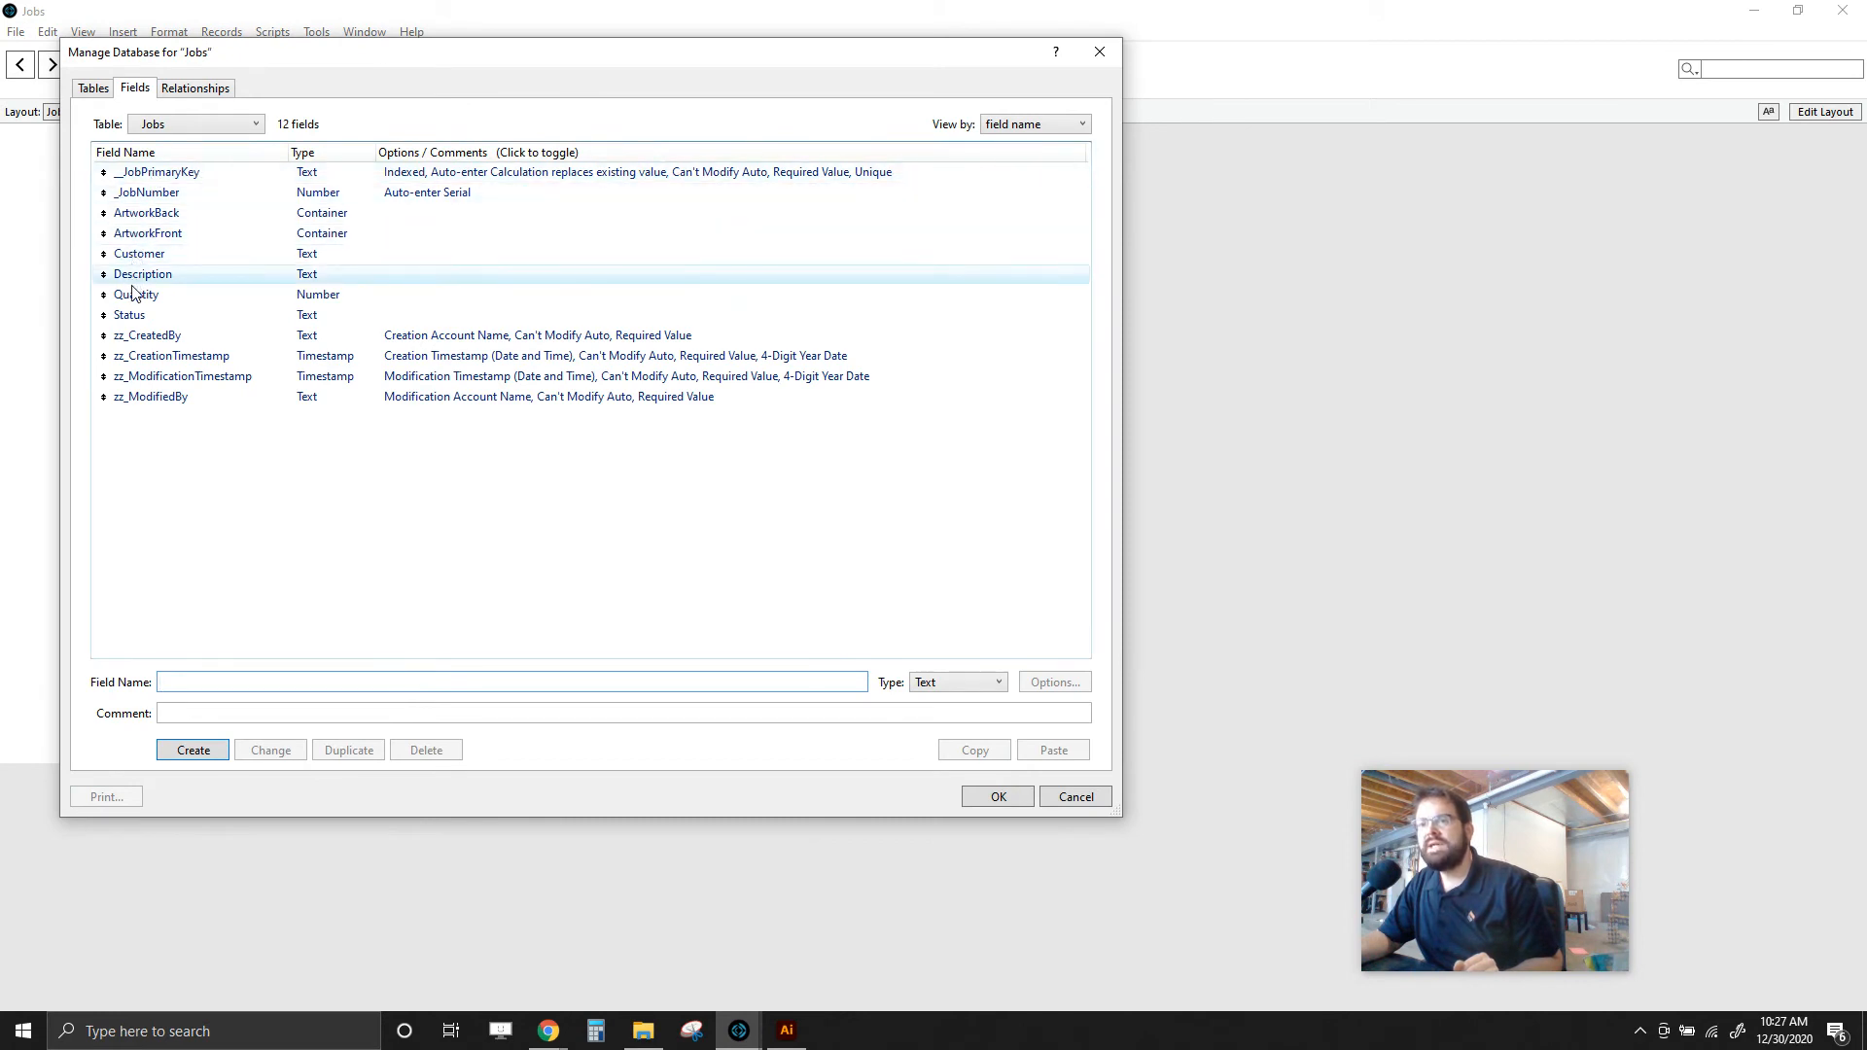
click(134, 315)
click(1054, 682)
click(527, 472)
click(620, 485)
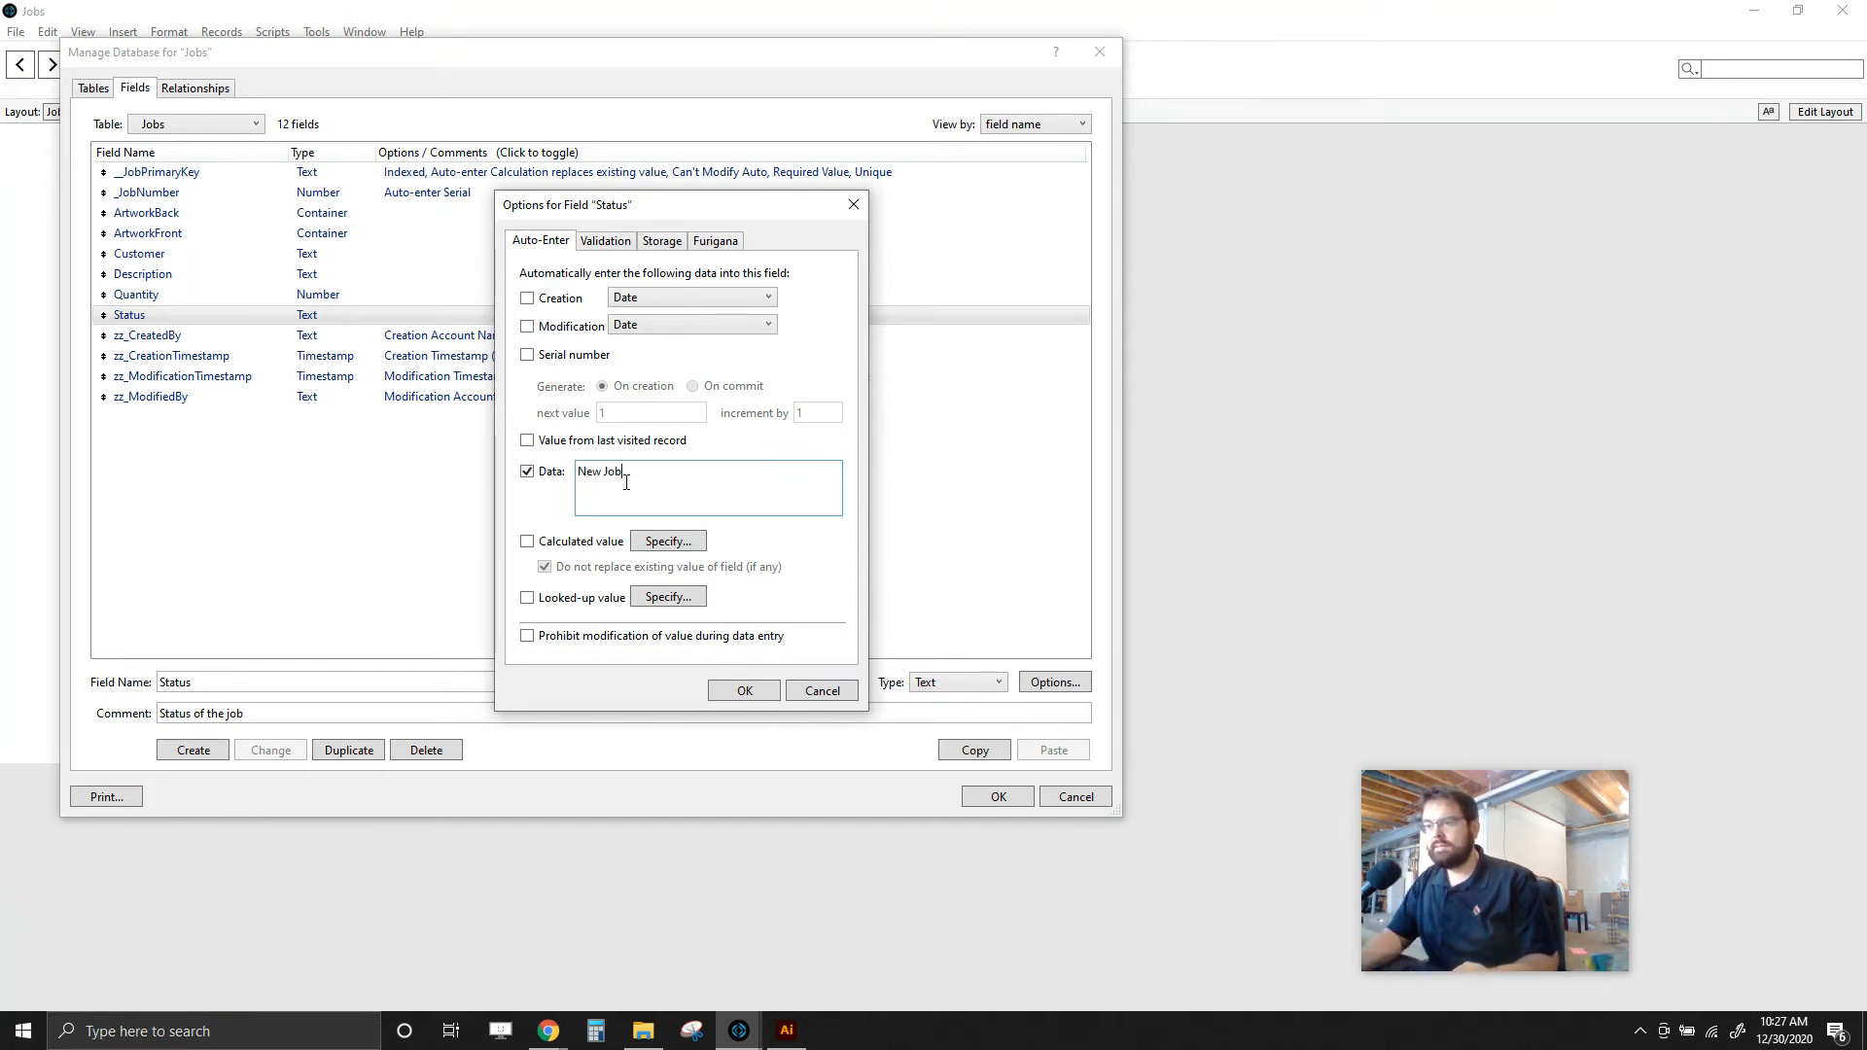
text(New Job)
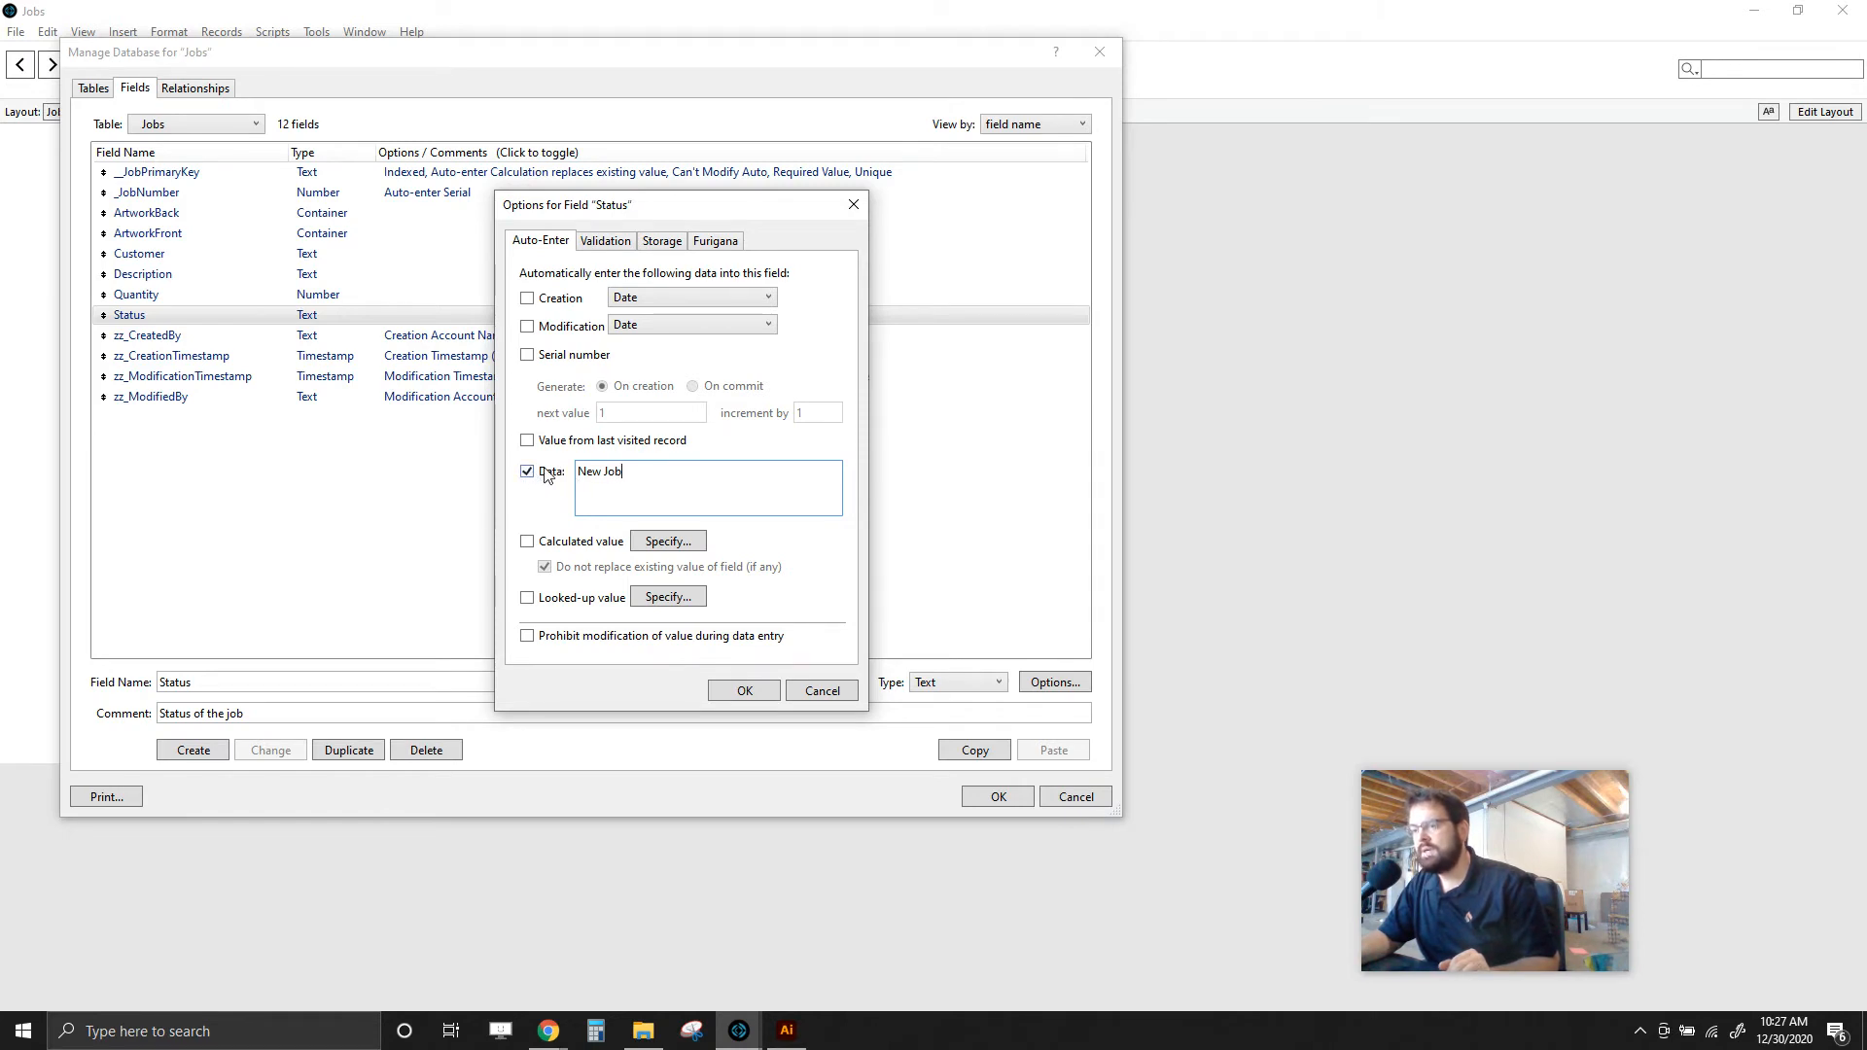
click(746, 692)
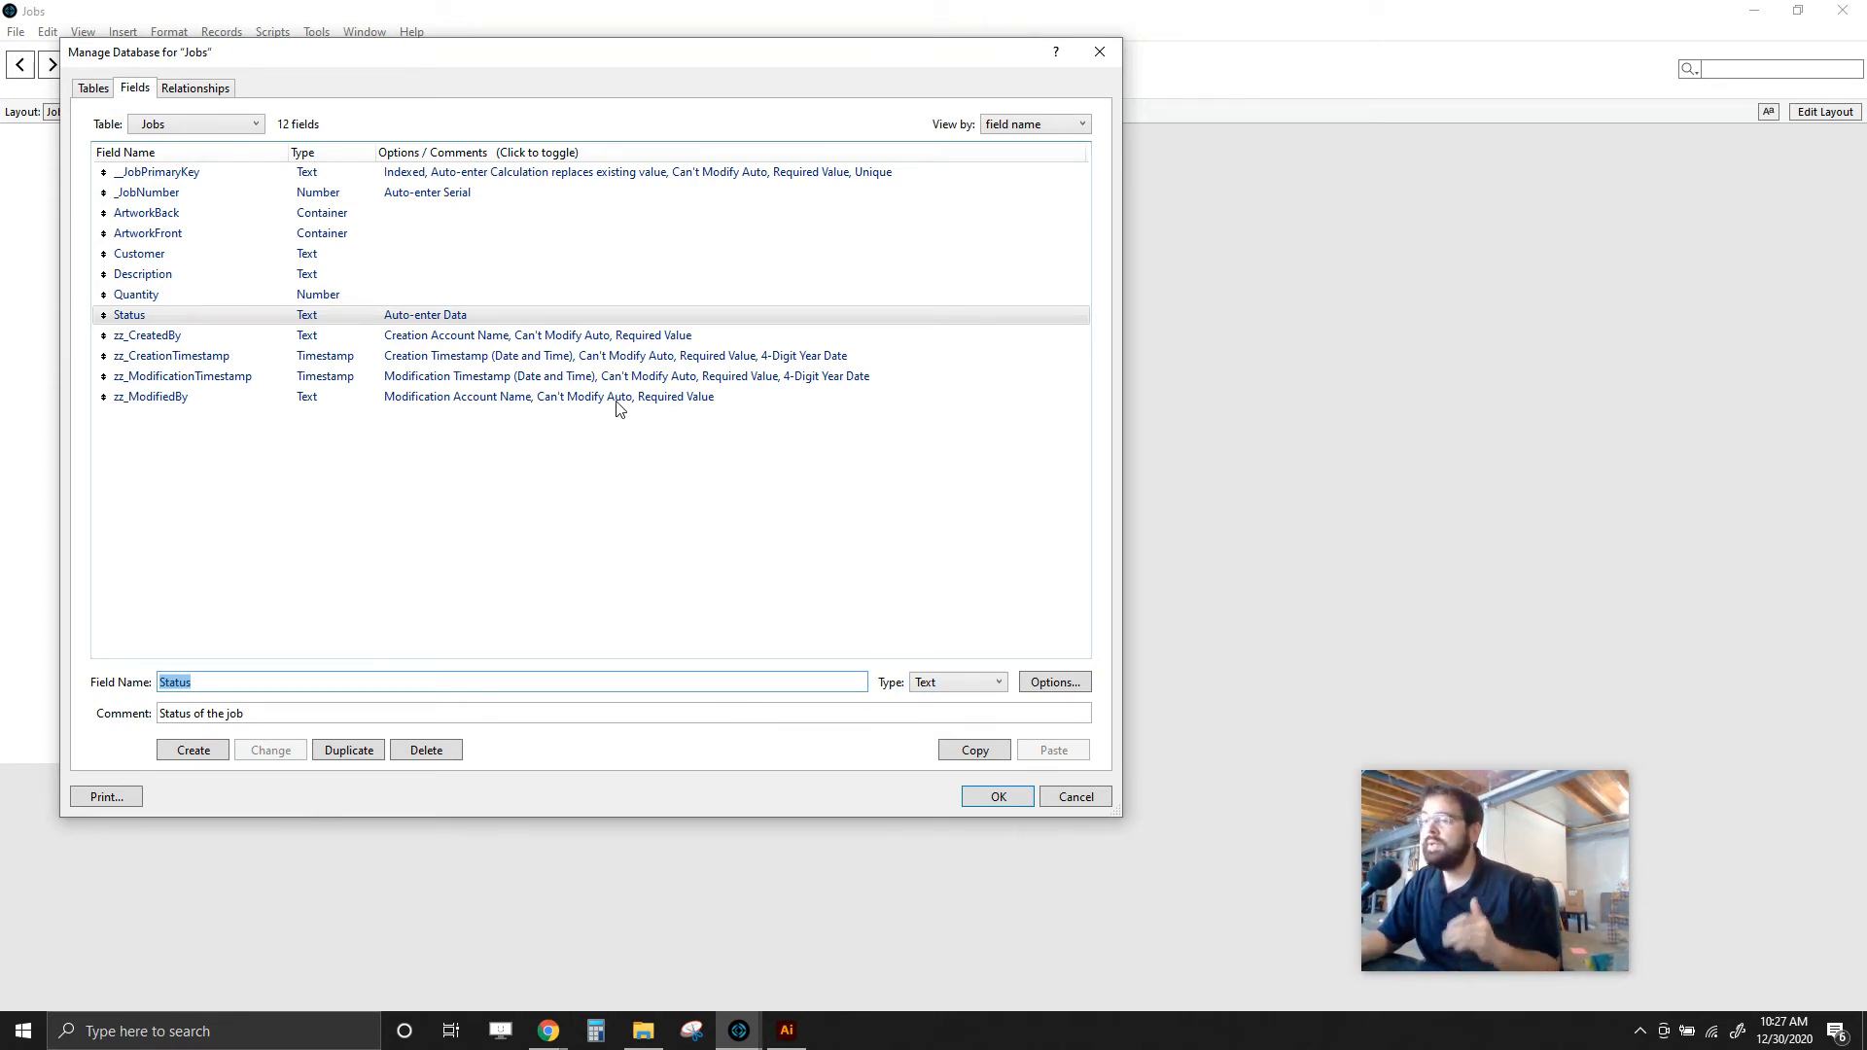
click(992, 798)
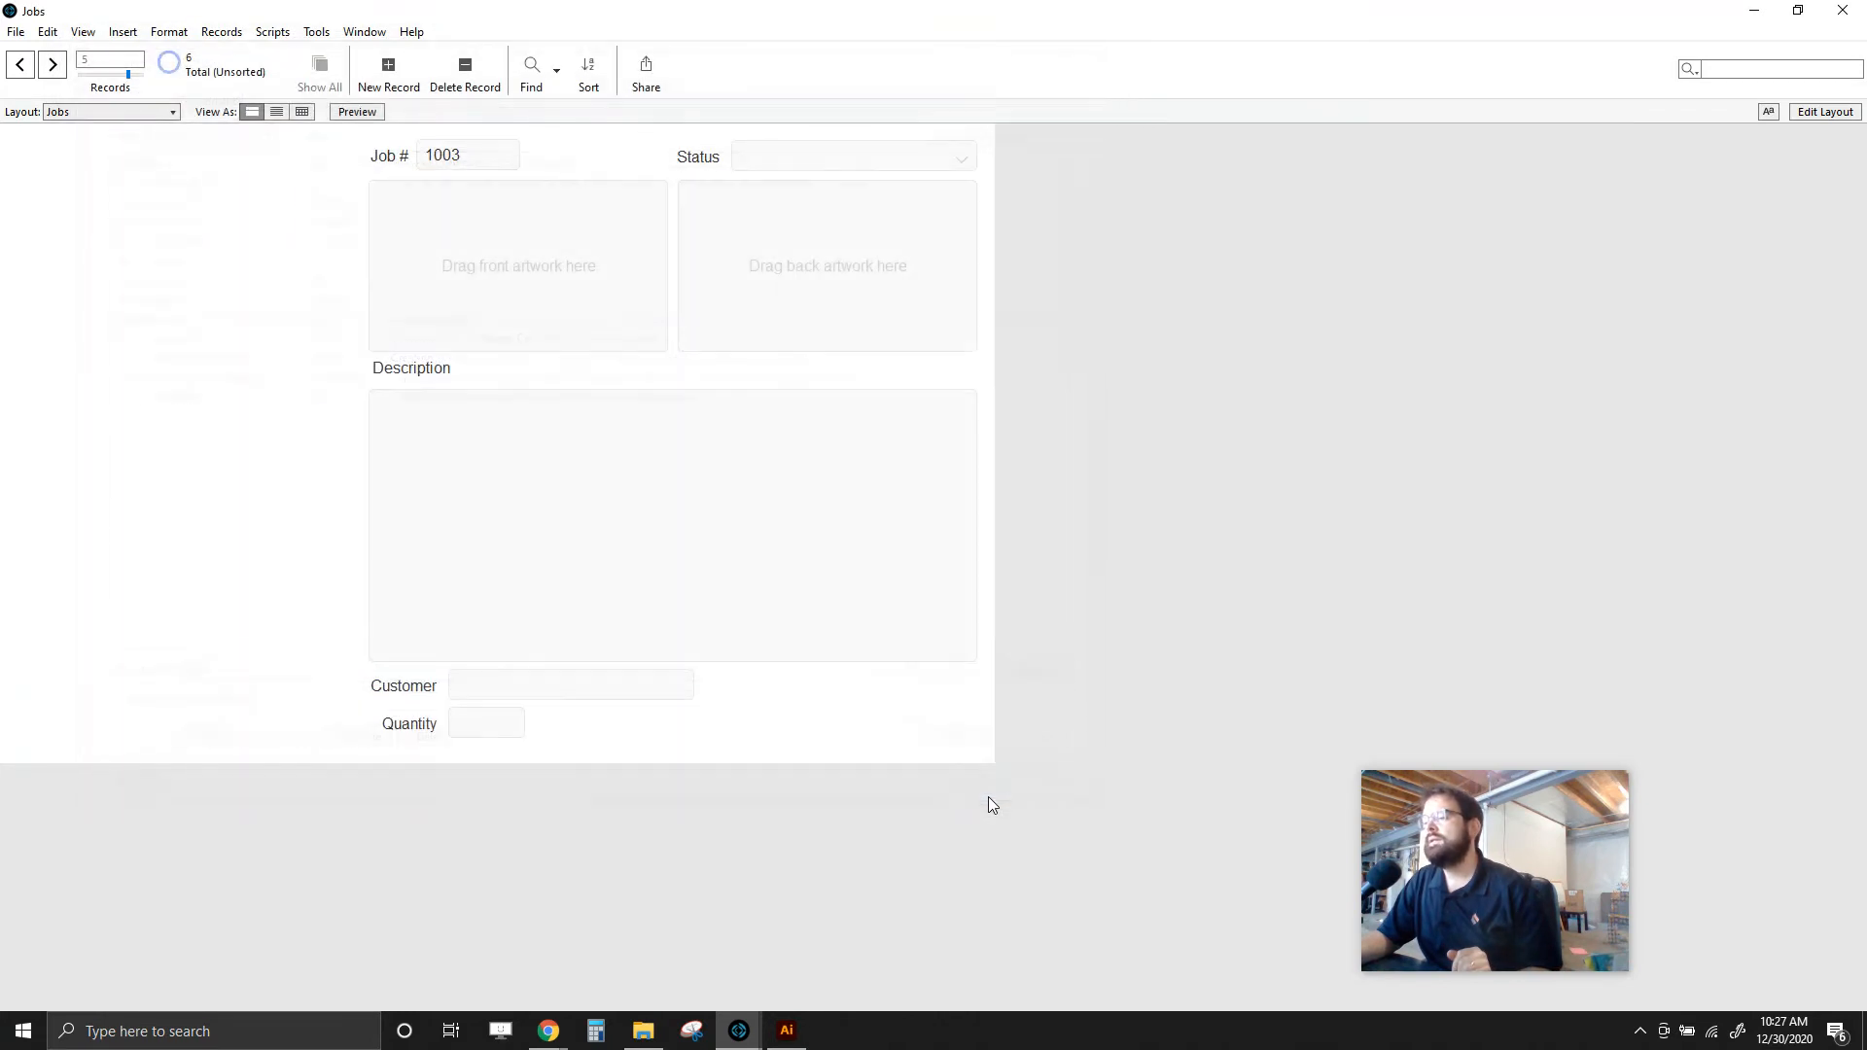
- Create a new job record and commit it without filling in further fields
click(389, 70)
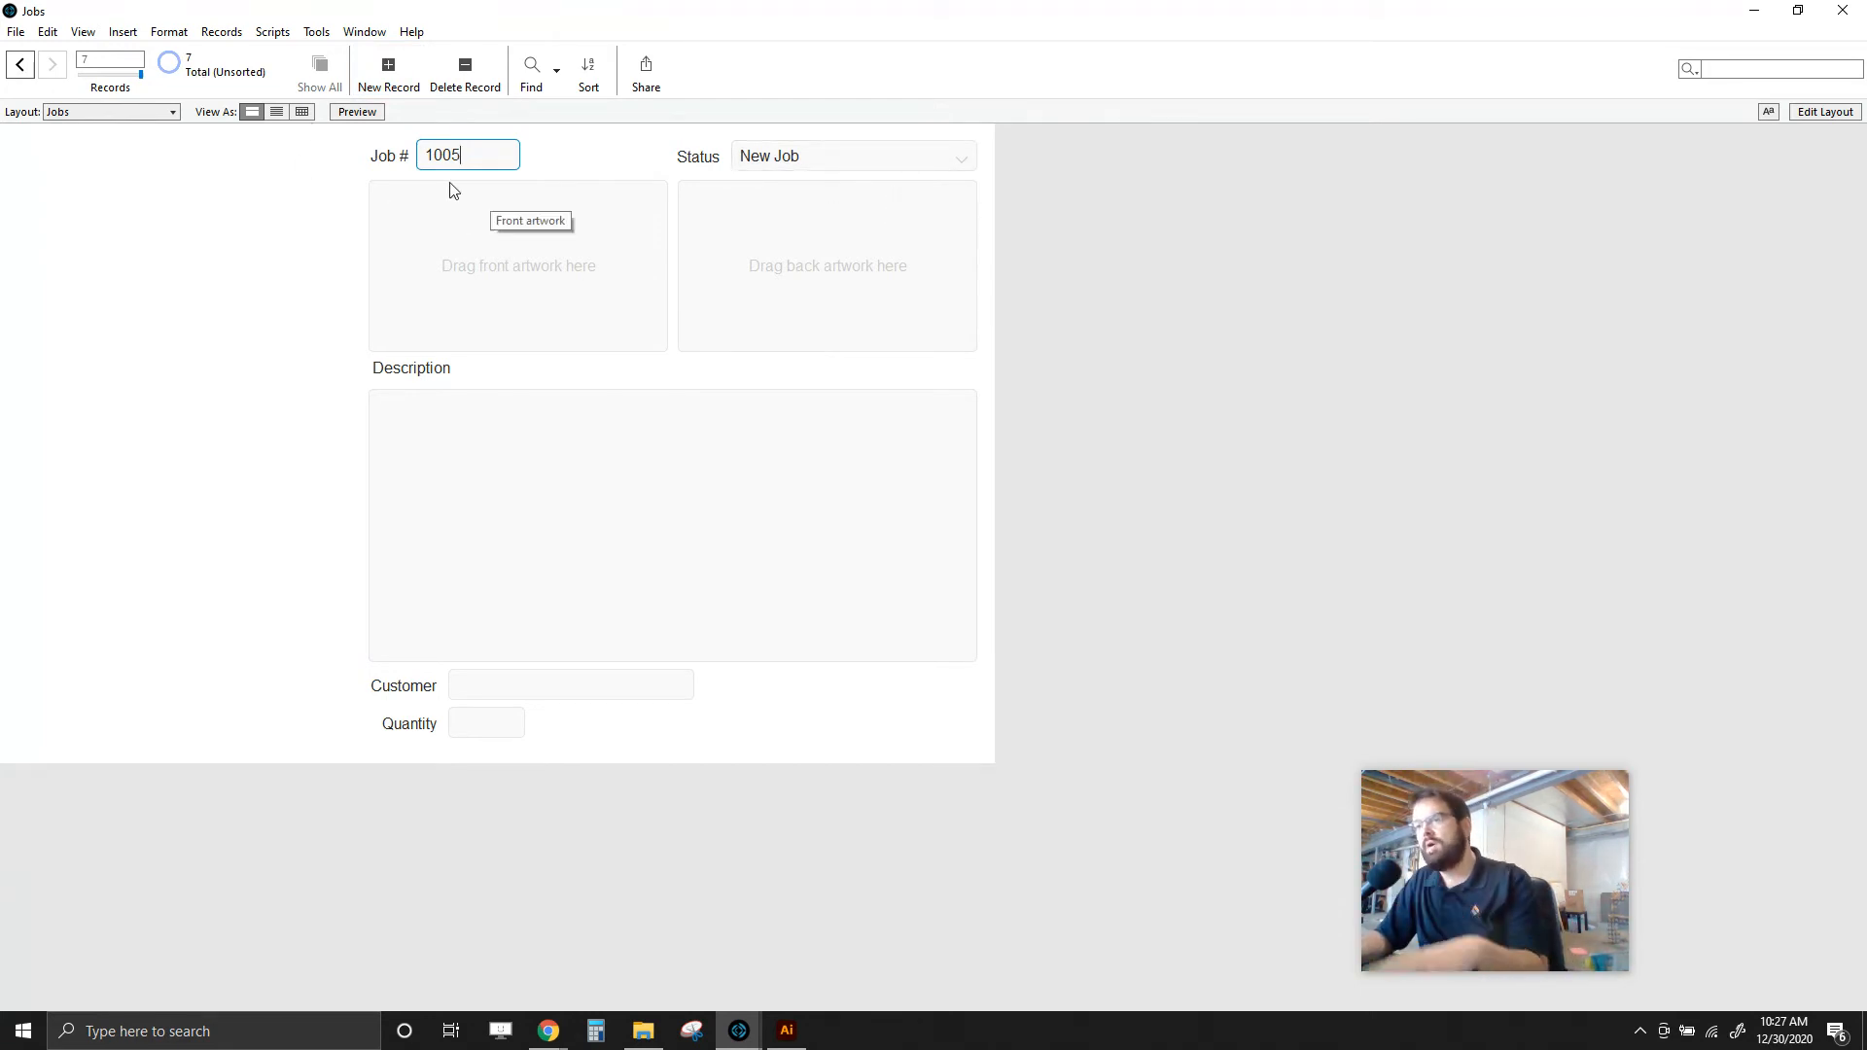
click(796, 462)
click(53, 273)
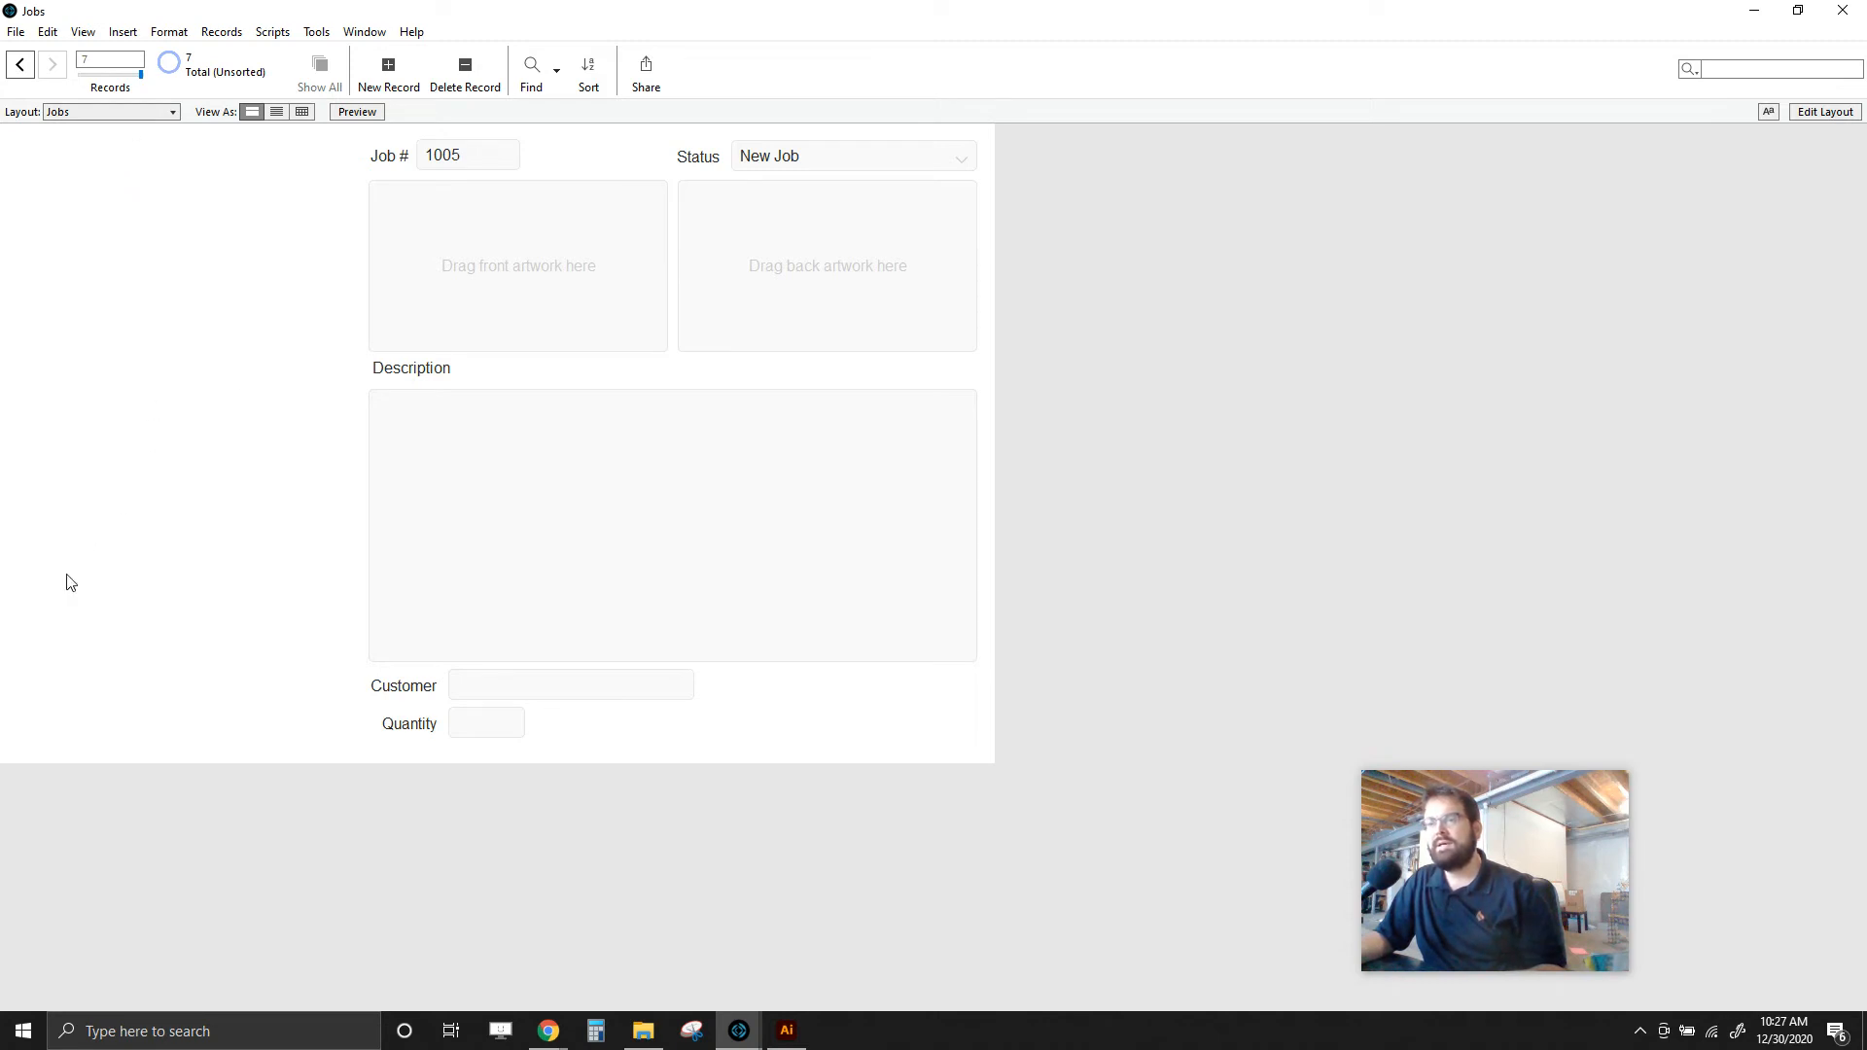
- Page back and forth through all the job records, finishing on the first one, to review their contents
click(18, 66)
click(19, 66)
click(19, 66)
click(18, 66)
click(19, 66)
click(19, 66)
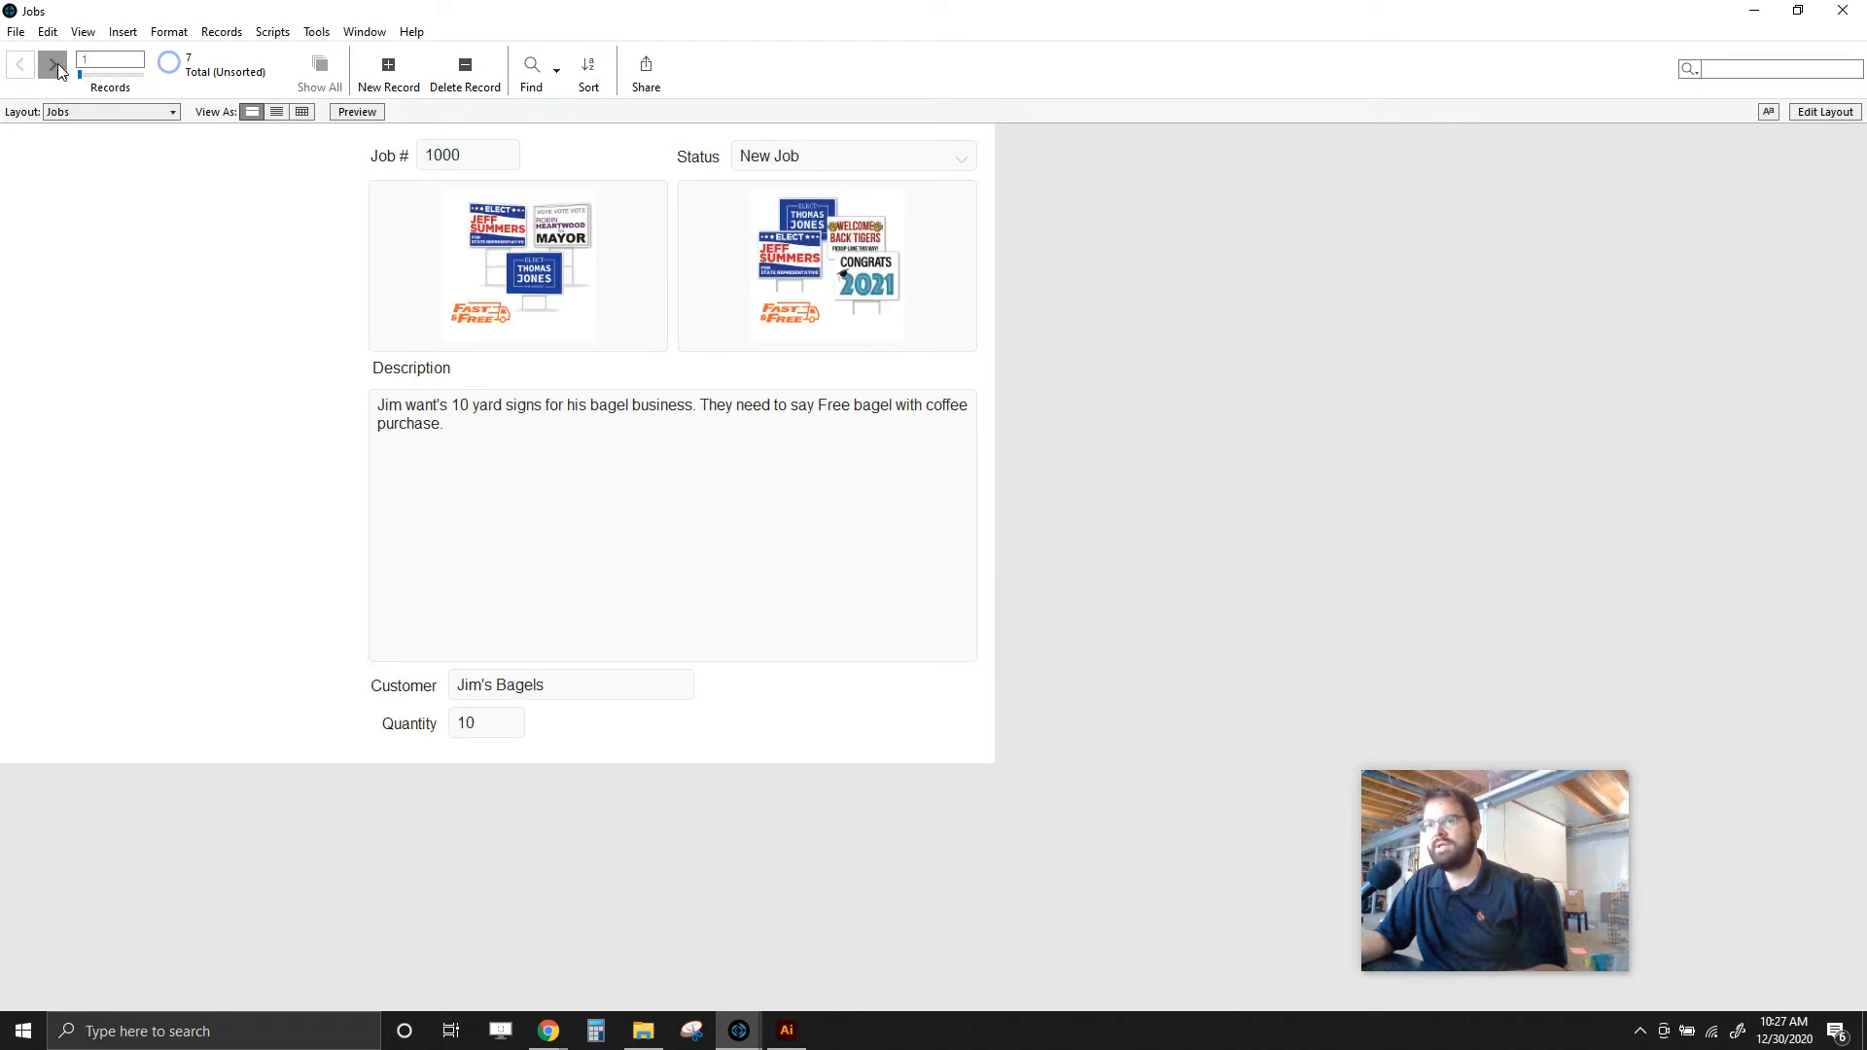
click(55, 66)
click(55, 66)
click(55, 66)
click(55, 66)
click(55, 66)
click(56, 66)
click(30, 68)
click(30, 68)
click(30, 68)
click(31, 68)
click(31, 68)
click(30, 68)
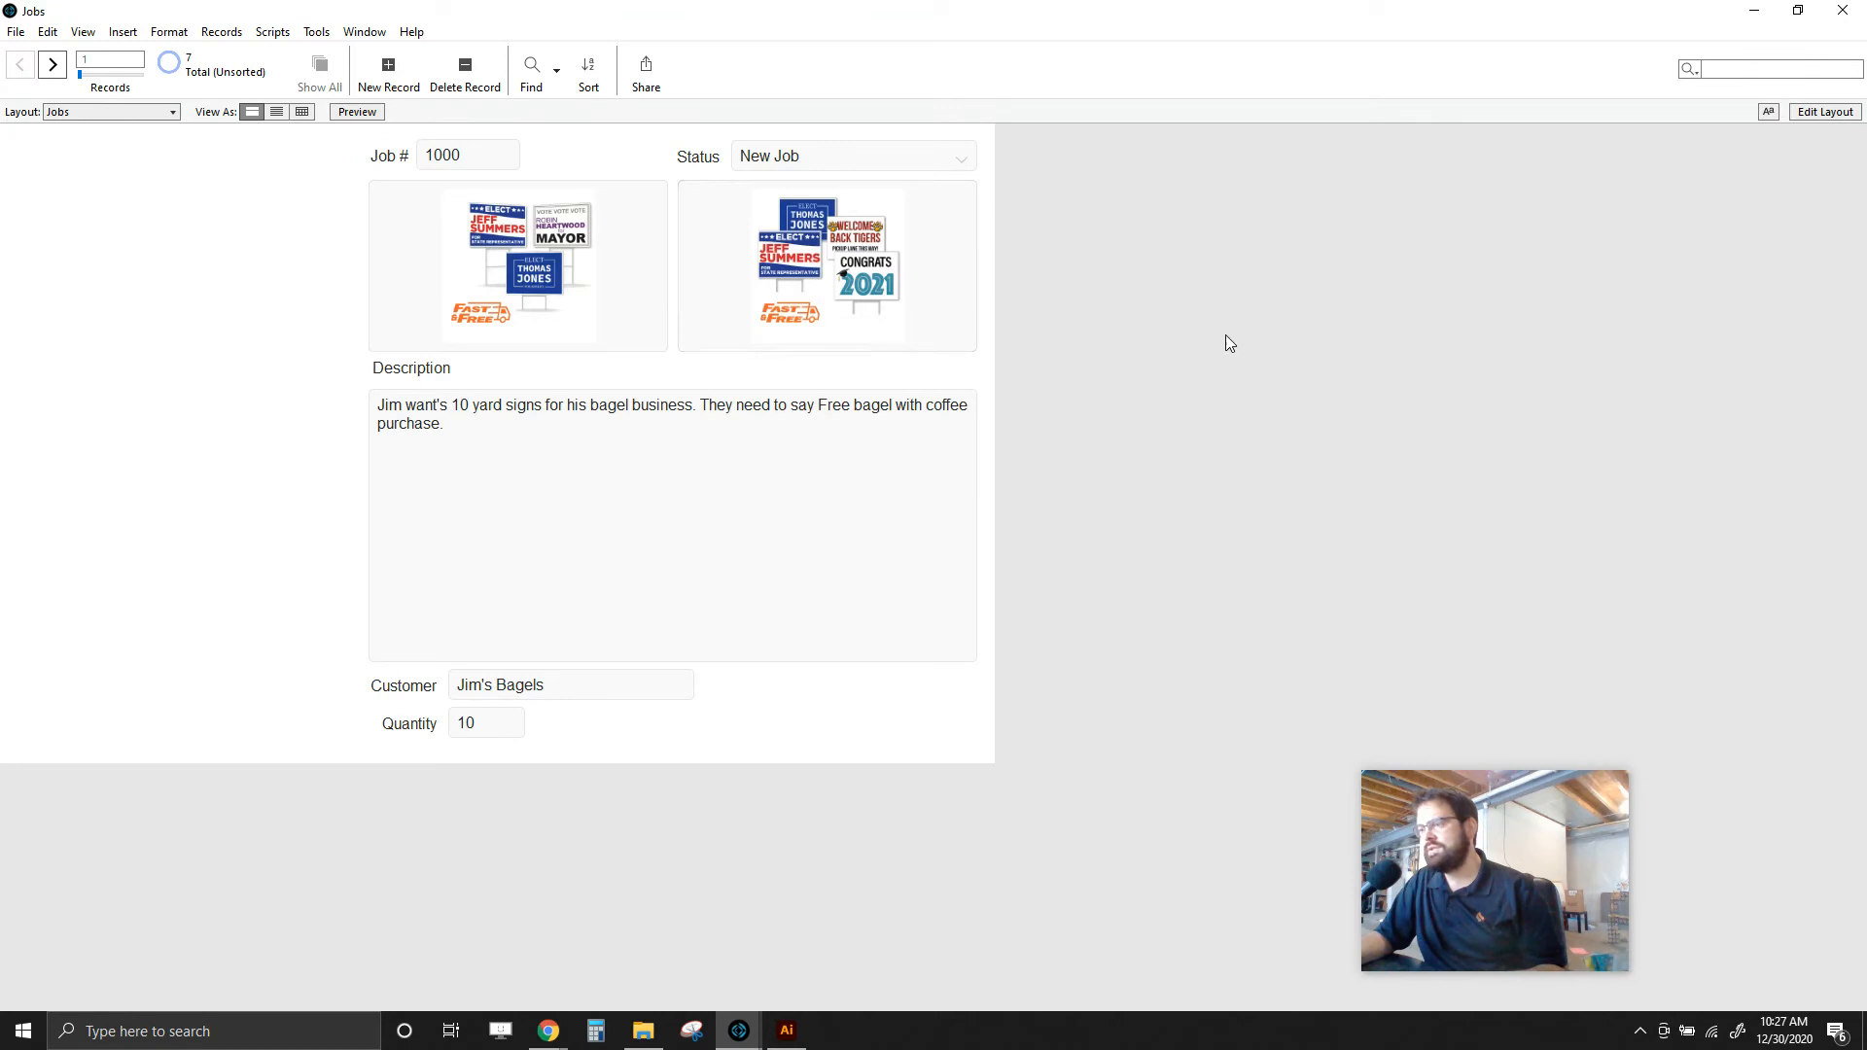
- Reopen the Jobs layout for editing and draw a 16-row portal filling the blank area beside the job fields
click(1824, 112)
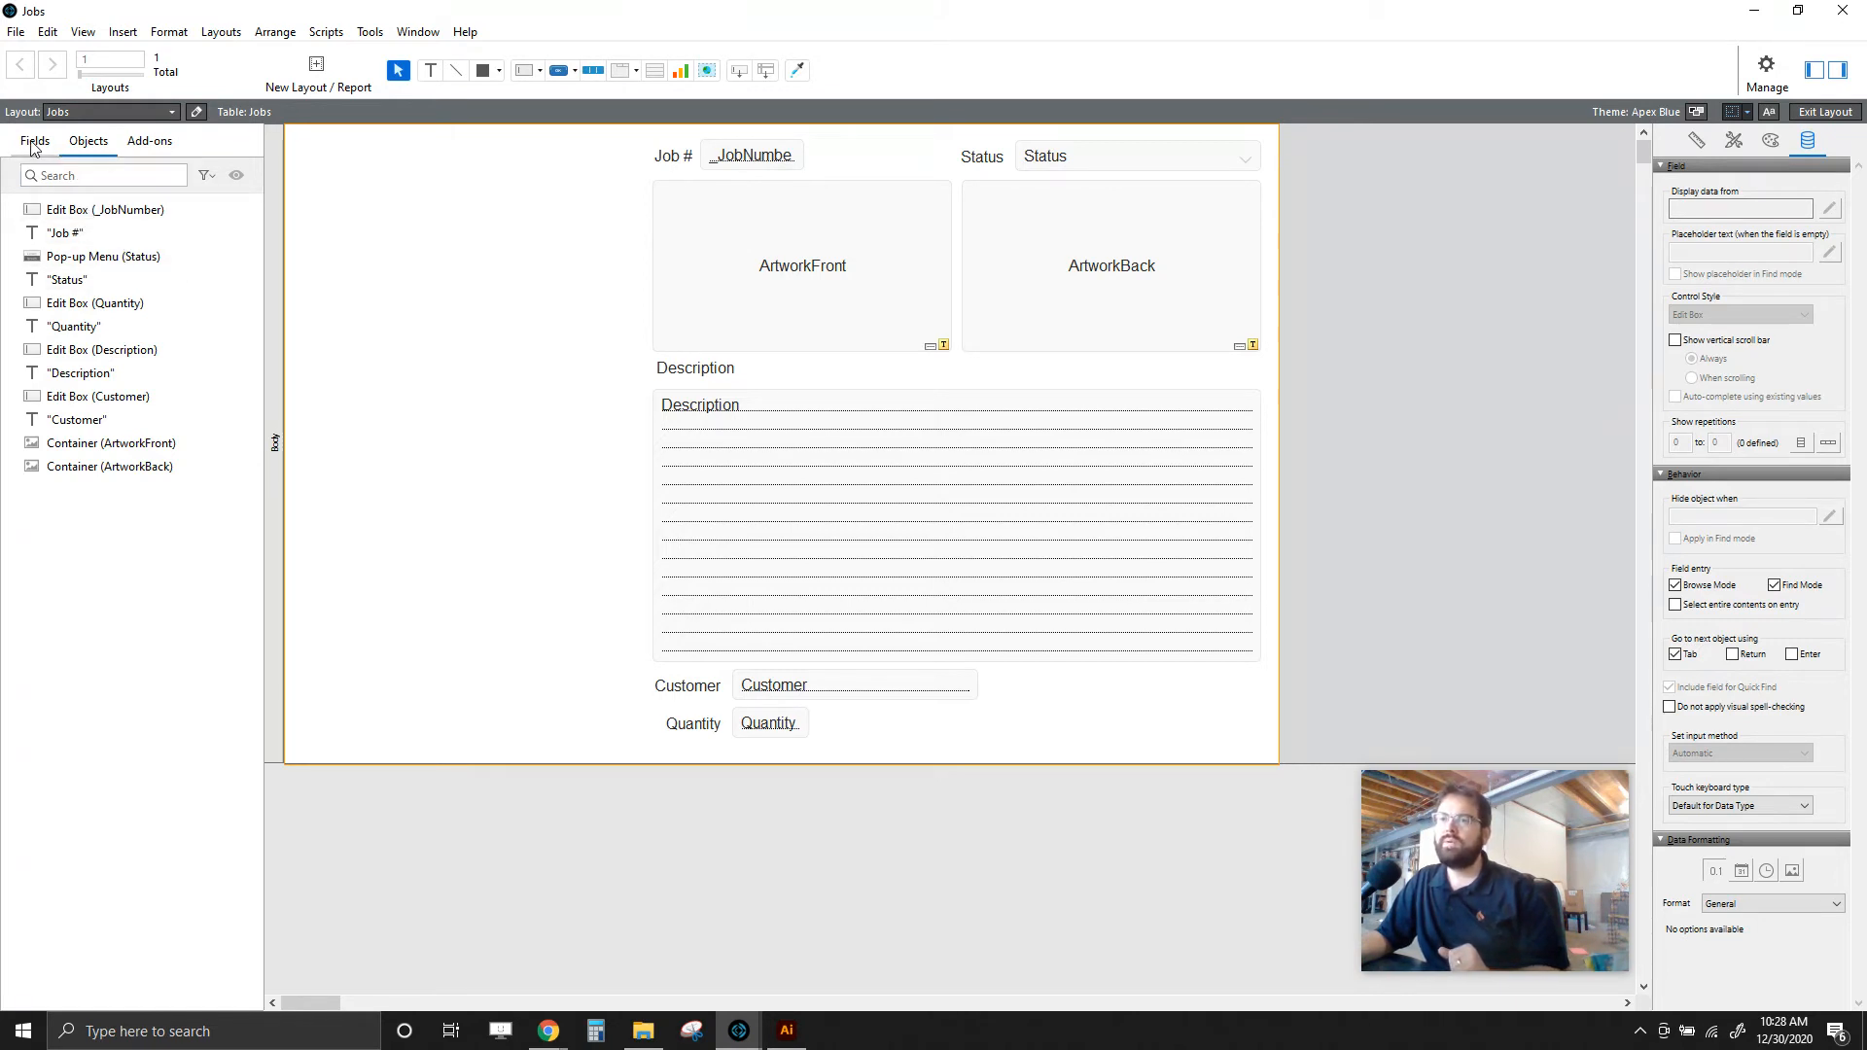
click(655, 72)
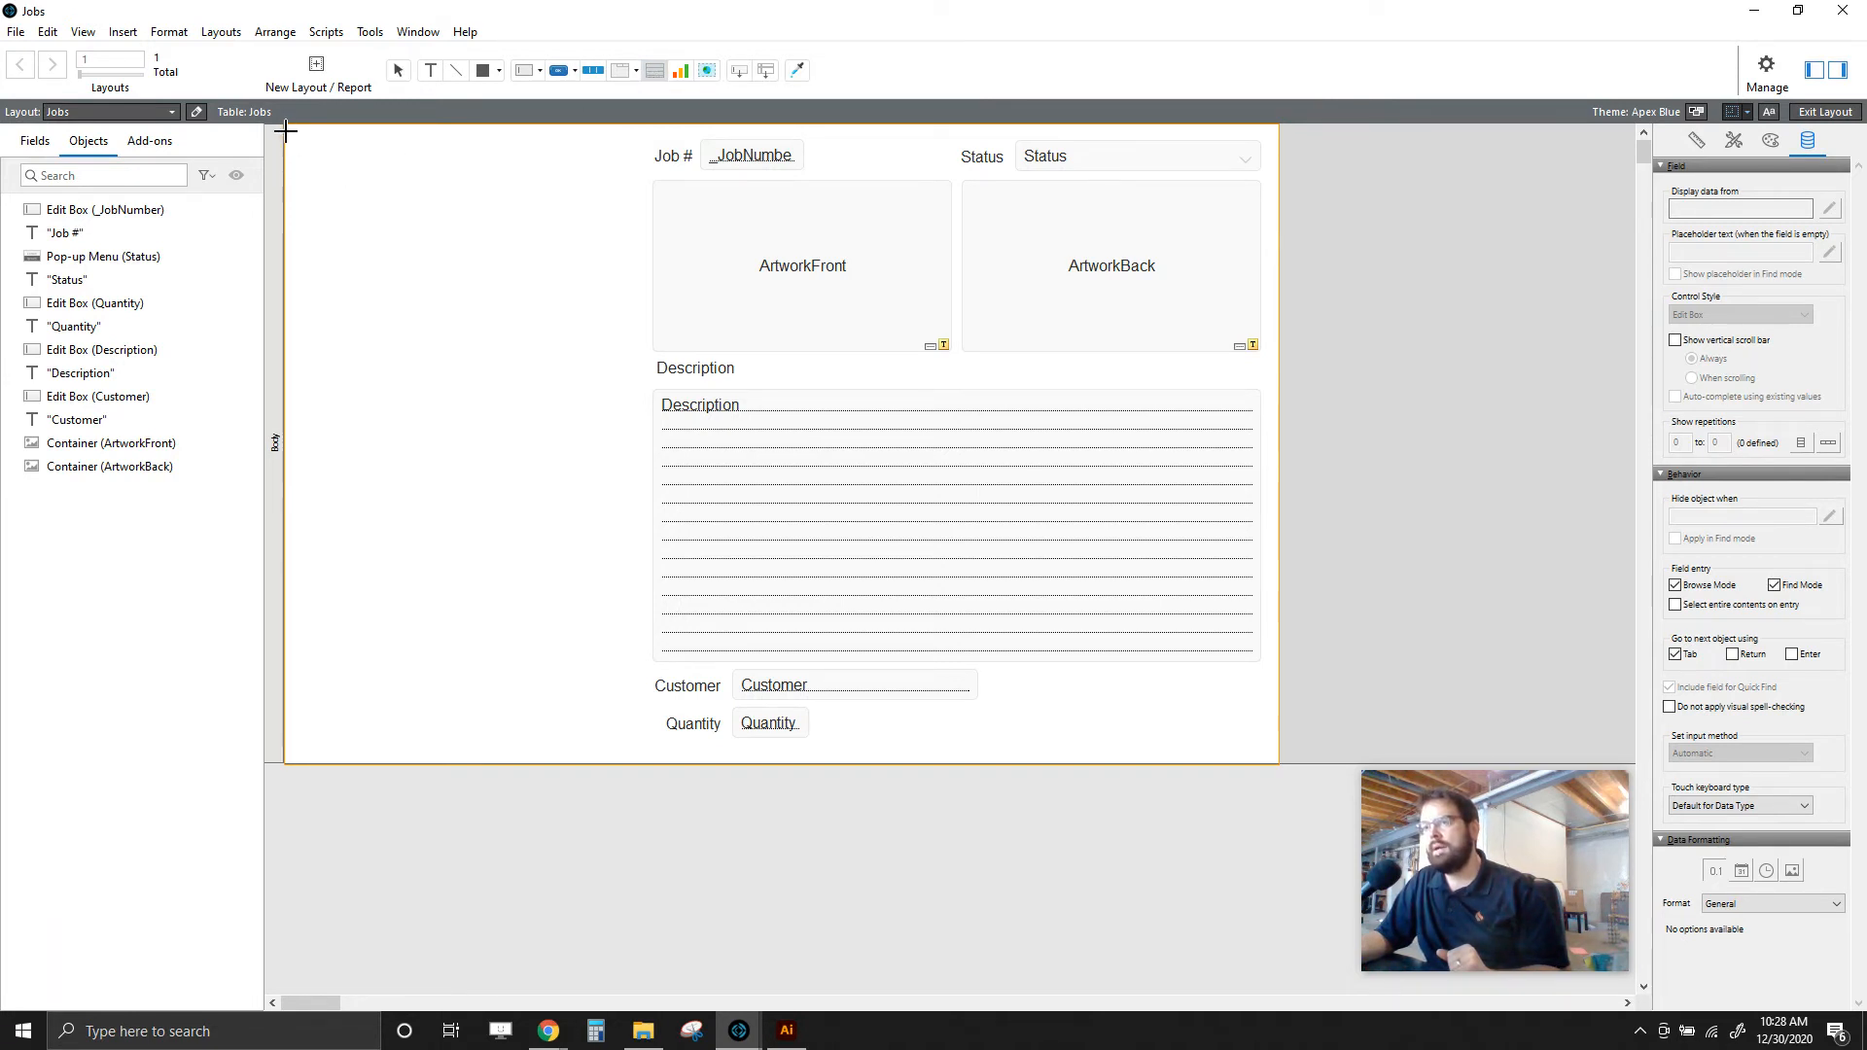
drag(288, 127, 302, 194)
mouse_move(465, 565)
mouse_down()
mouse_move(571, 716)
mouse_move(643, 756)
mouse_up()
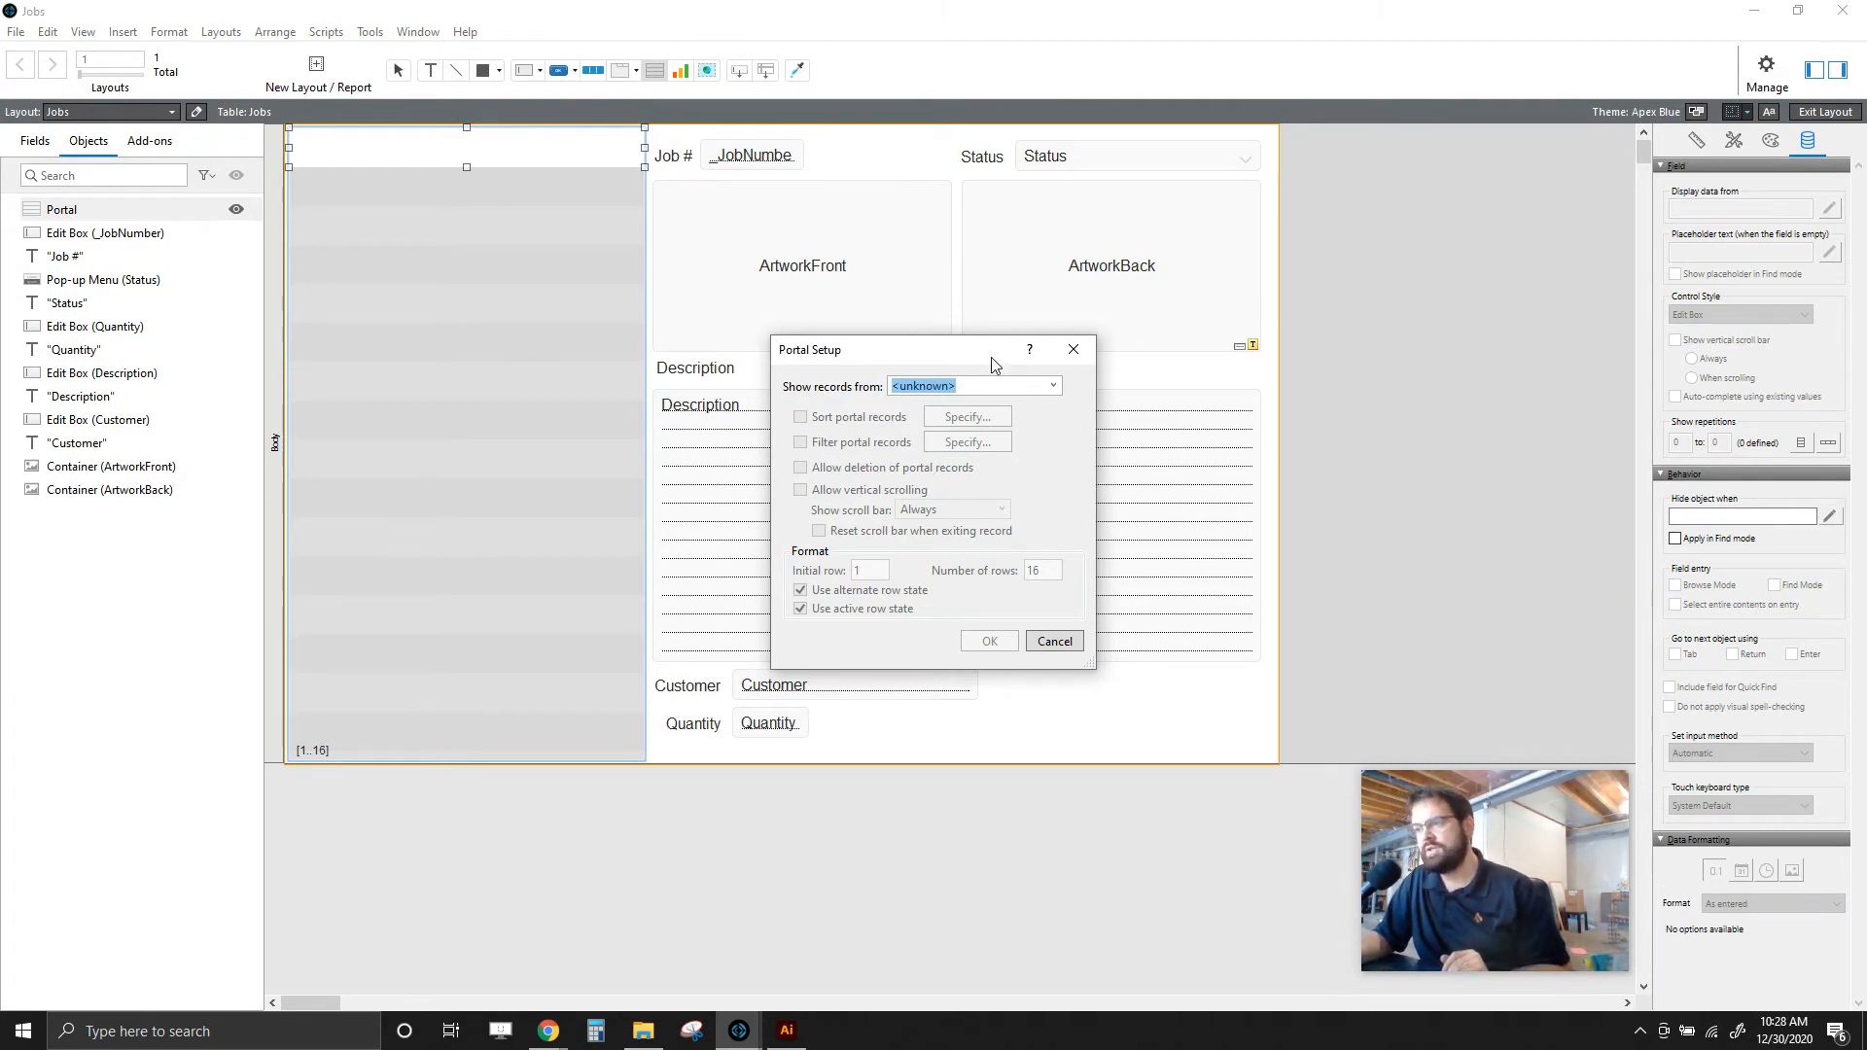
- Set the portal to show records from the current Jobs table, with its scroll bar always shown
drag(992, 359, 922, 264)
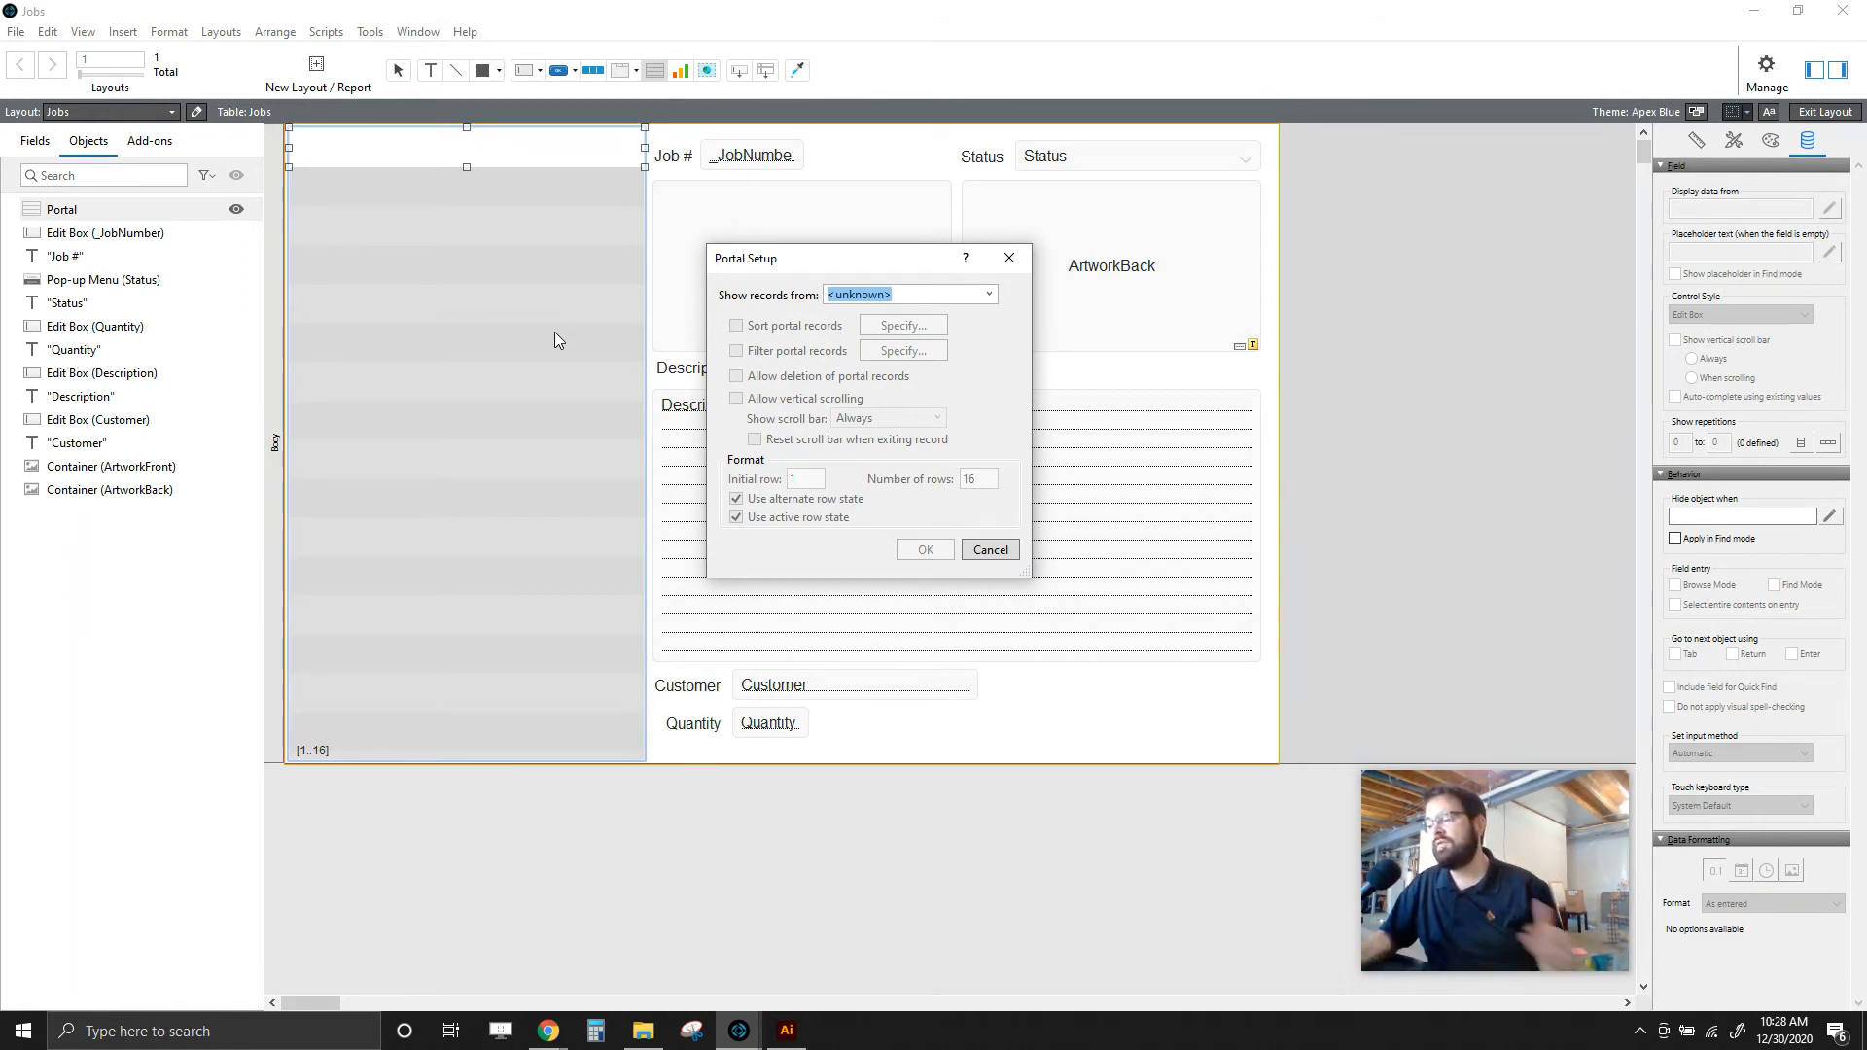
click(989, 294)
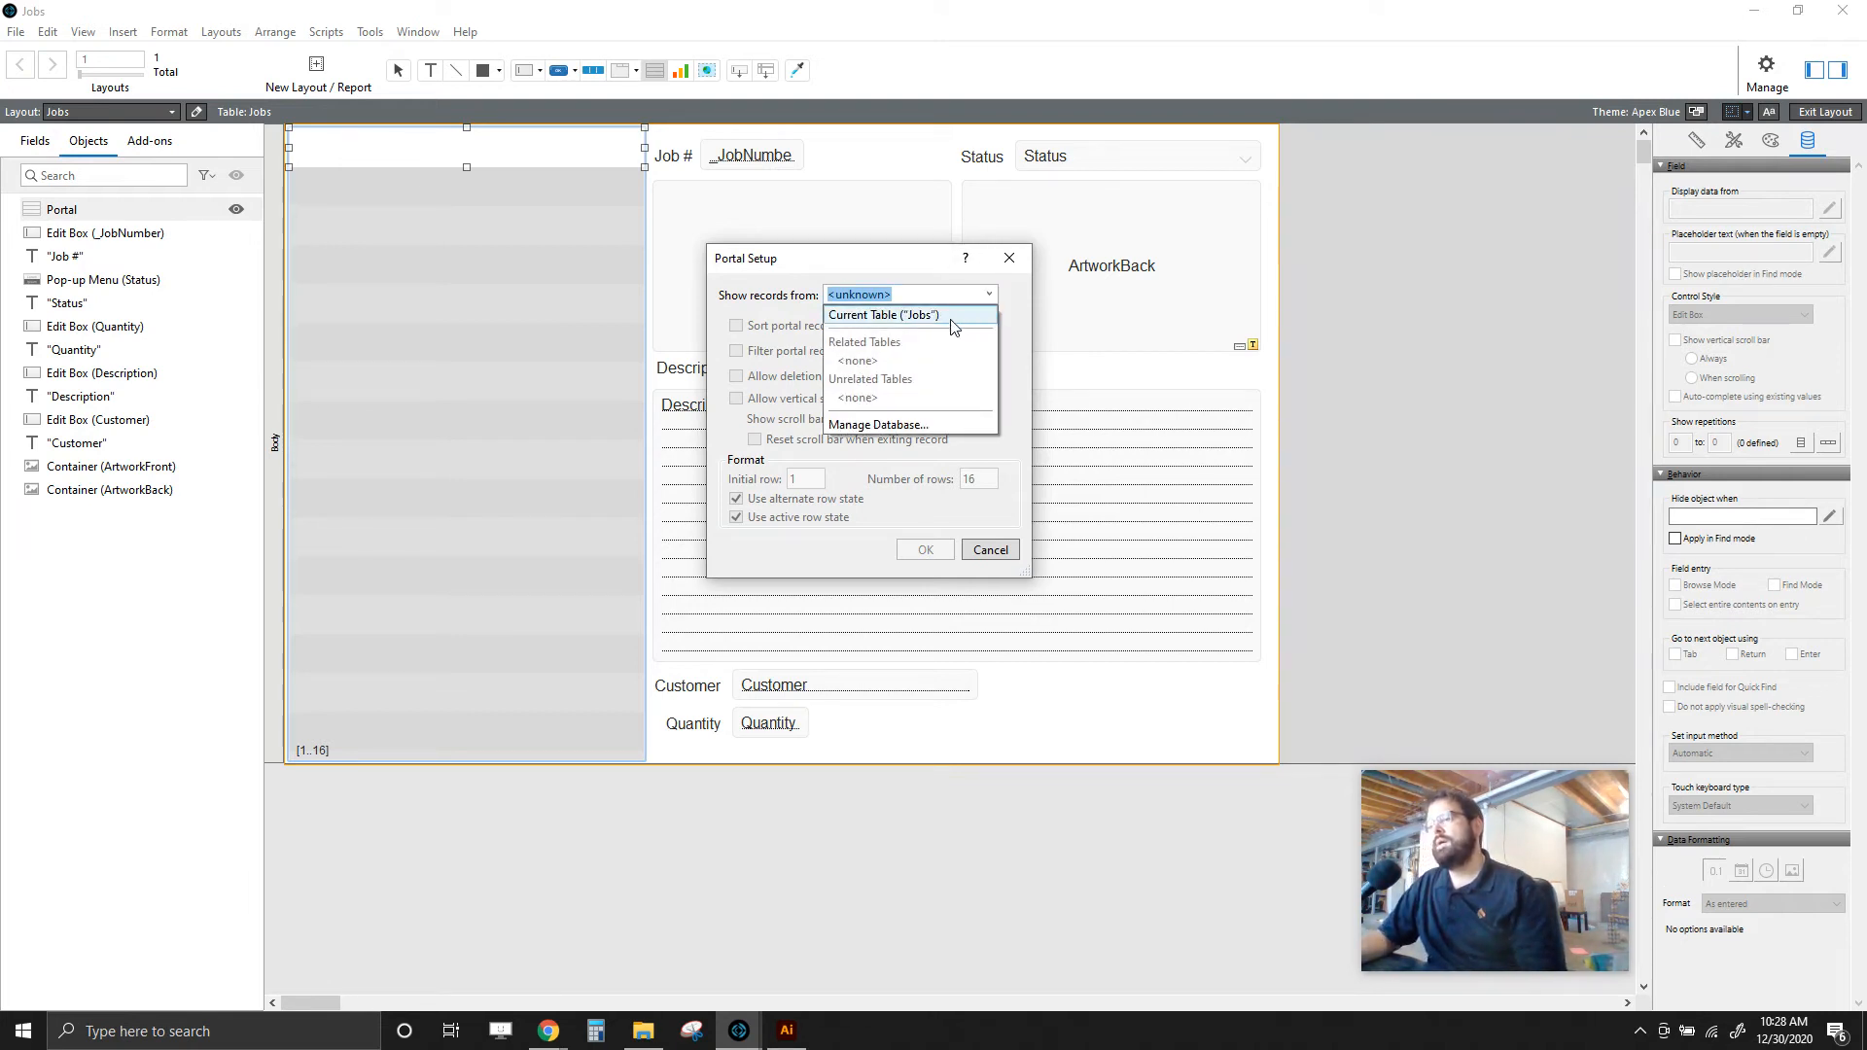
click(871, 316)
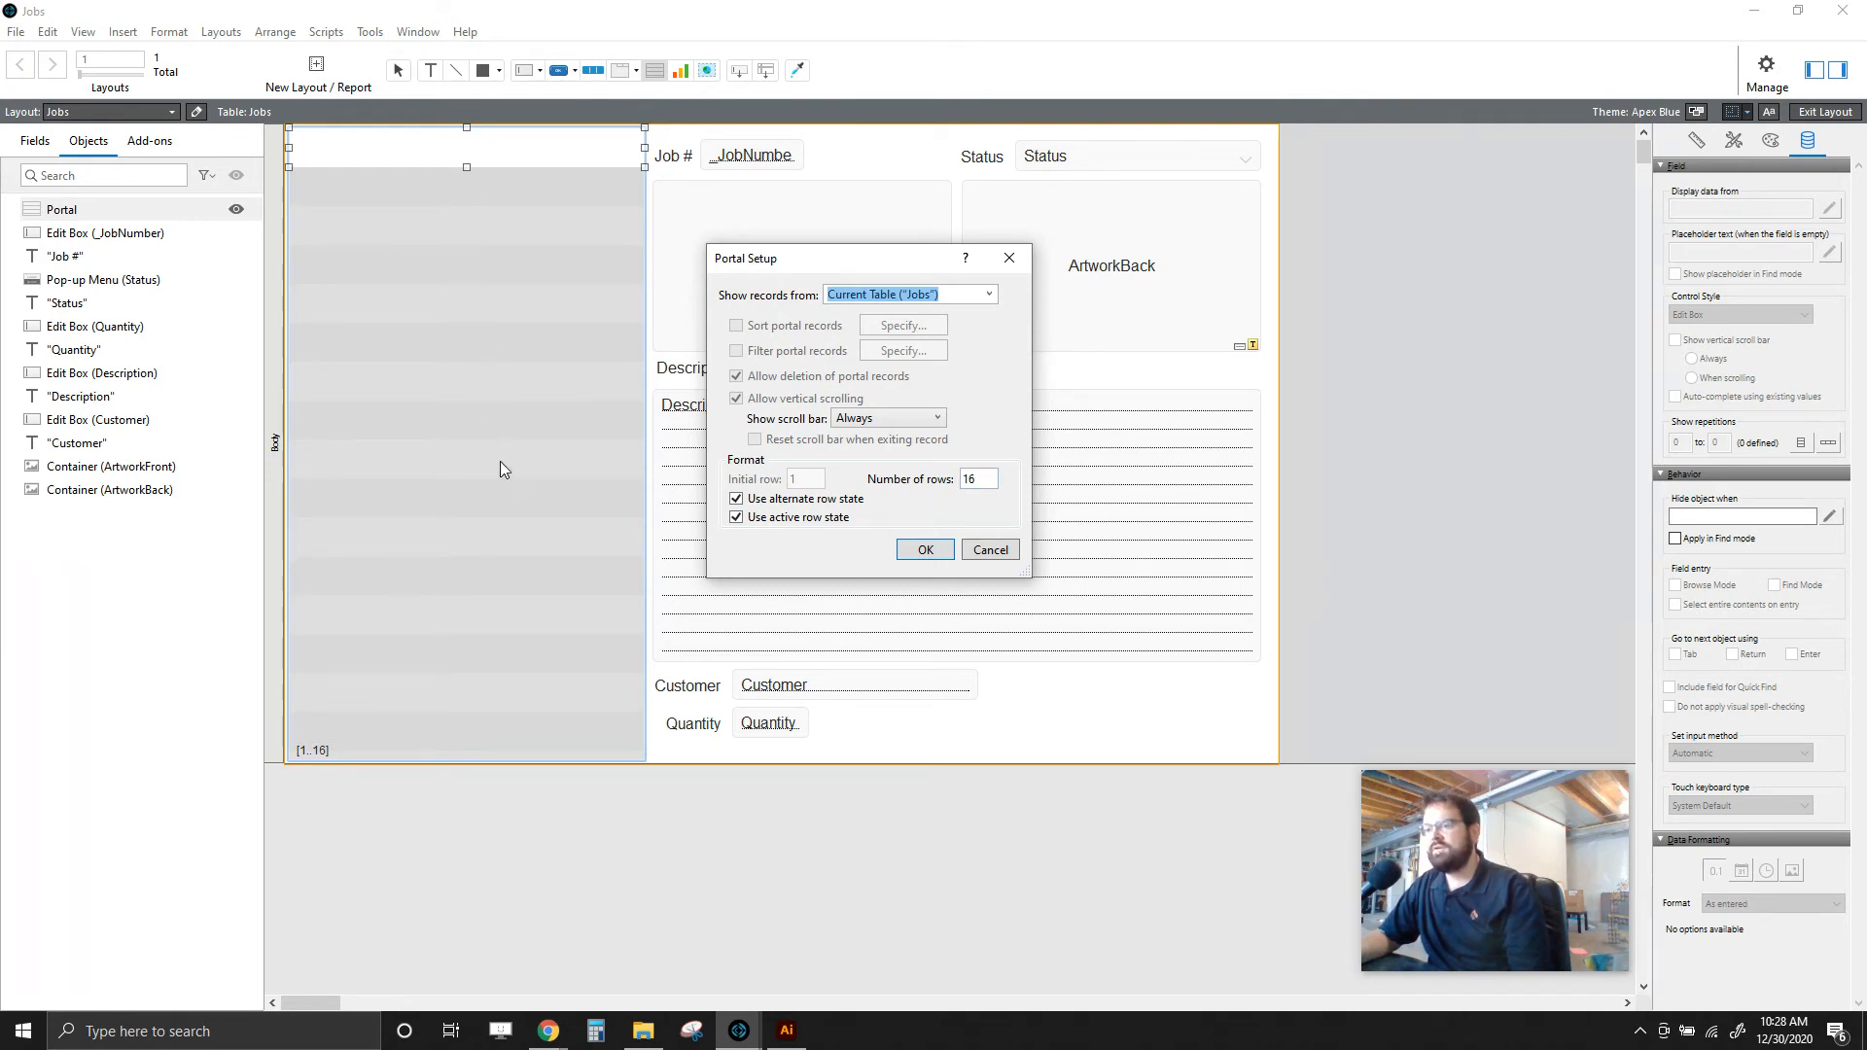
click(889, 417)
click(885, 459)
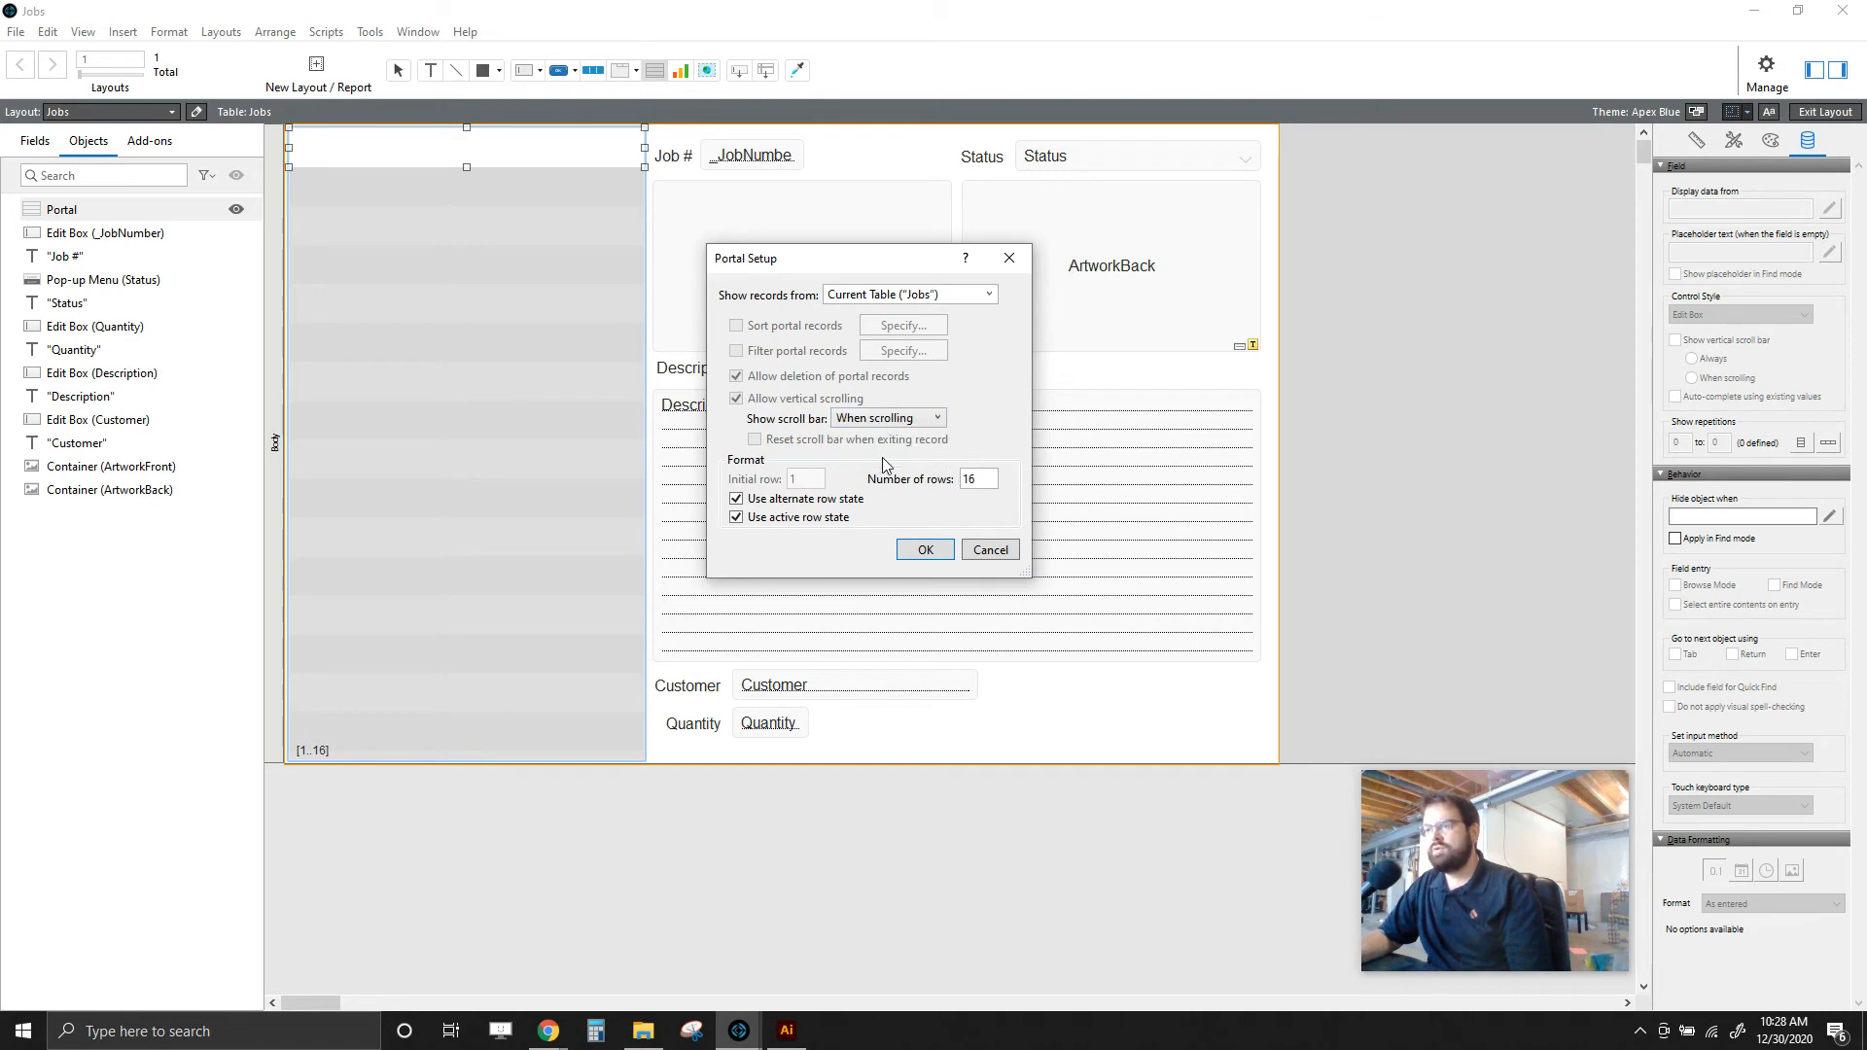
click(879, 439)
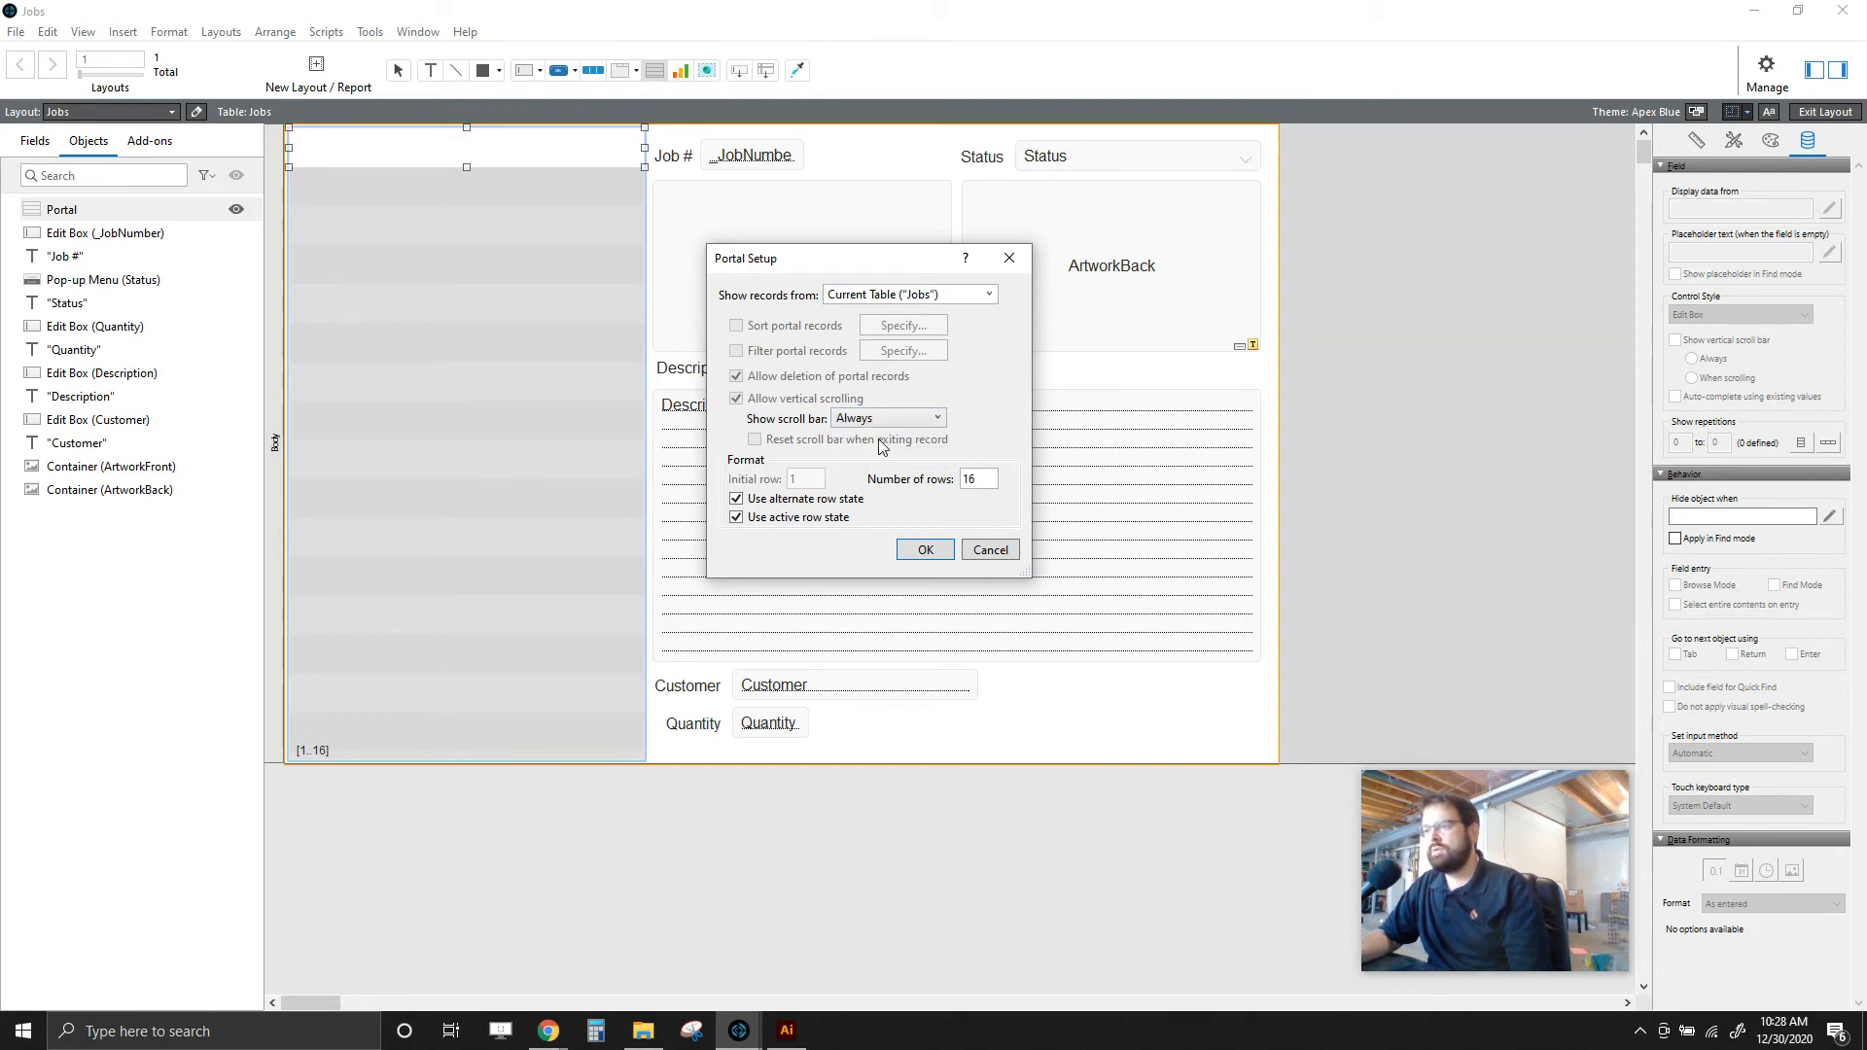
click(919, 550)
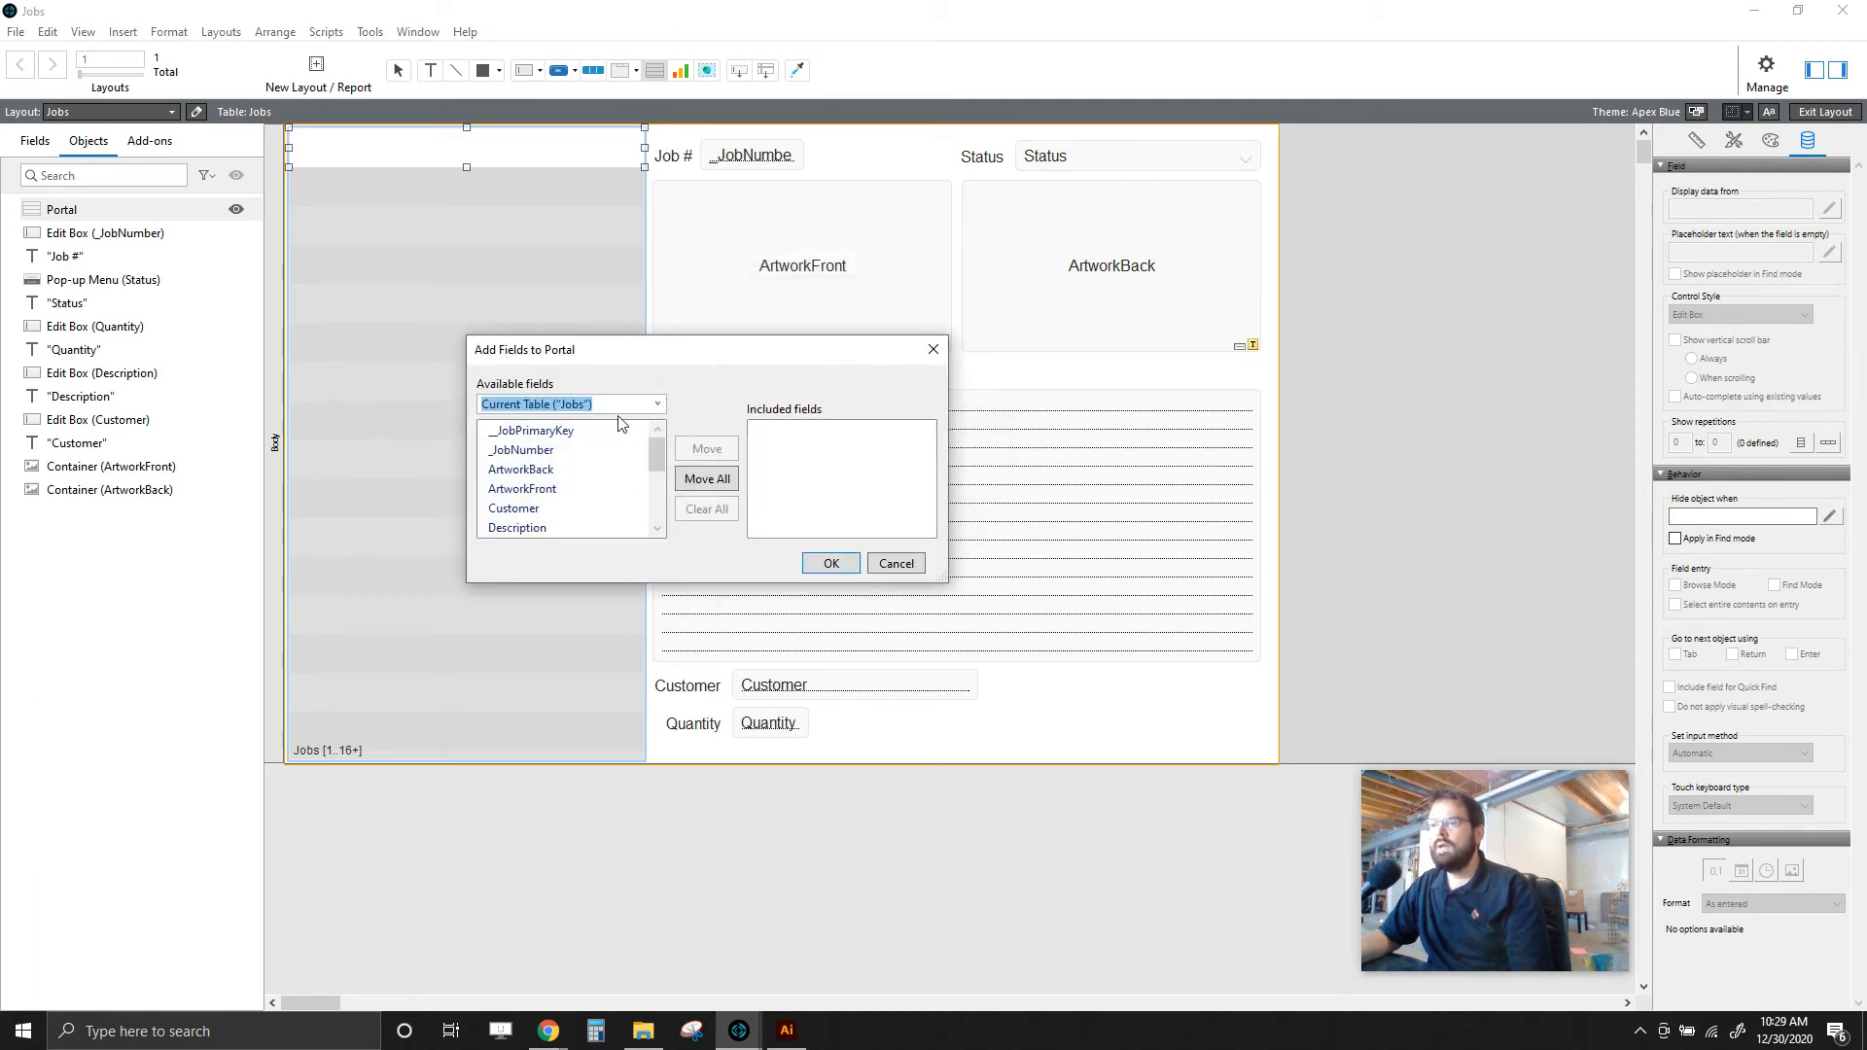
- Include the _JobNumber and ArtworkFront fields in the portal
drag(607, 358, 686, 279)
click(649, 371)
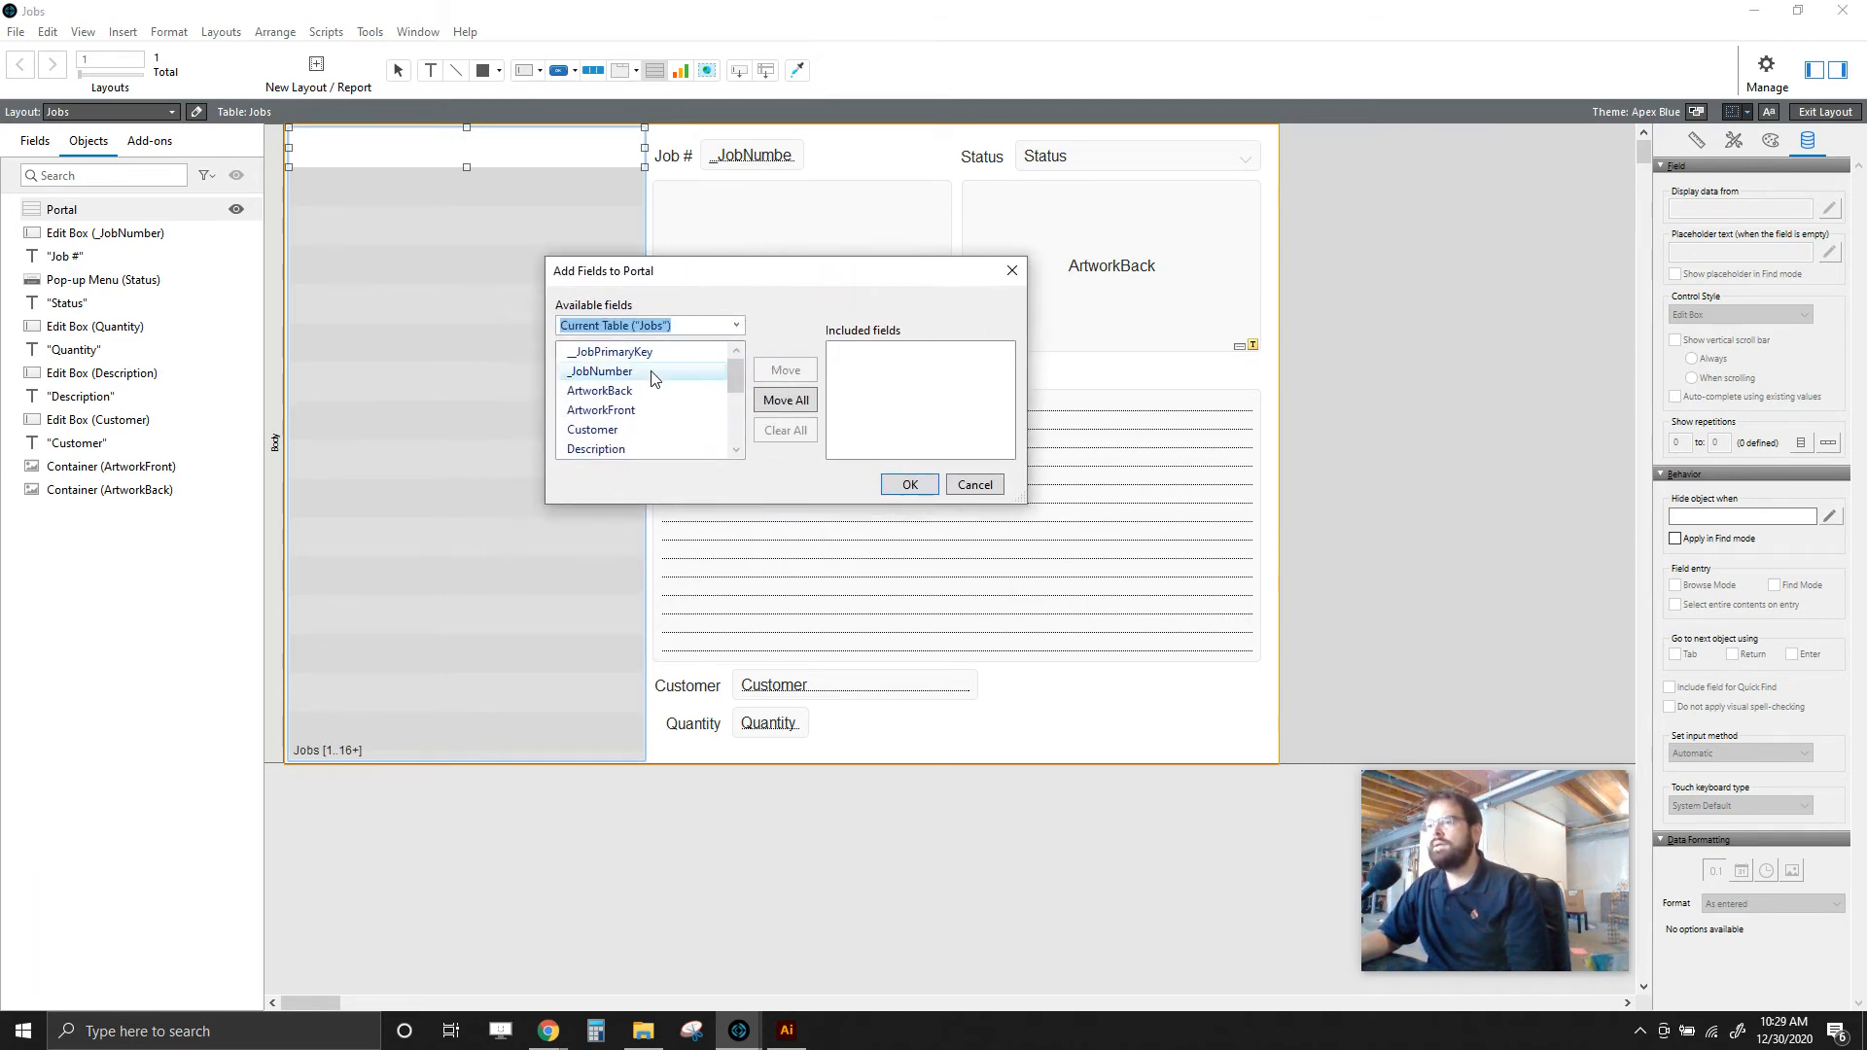
click(773, 373)
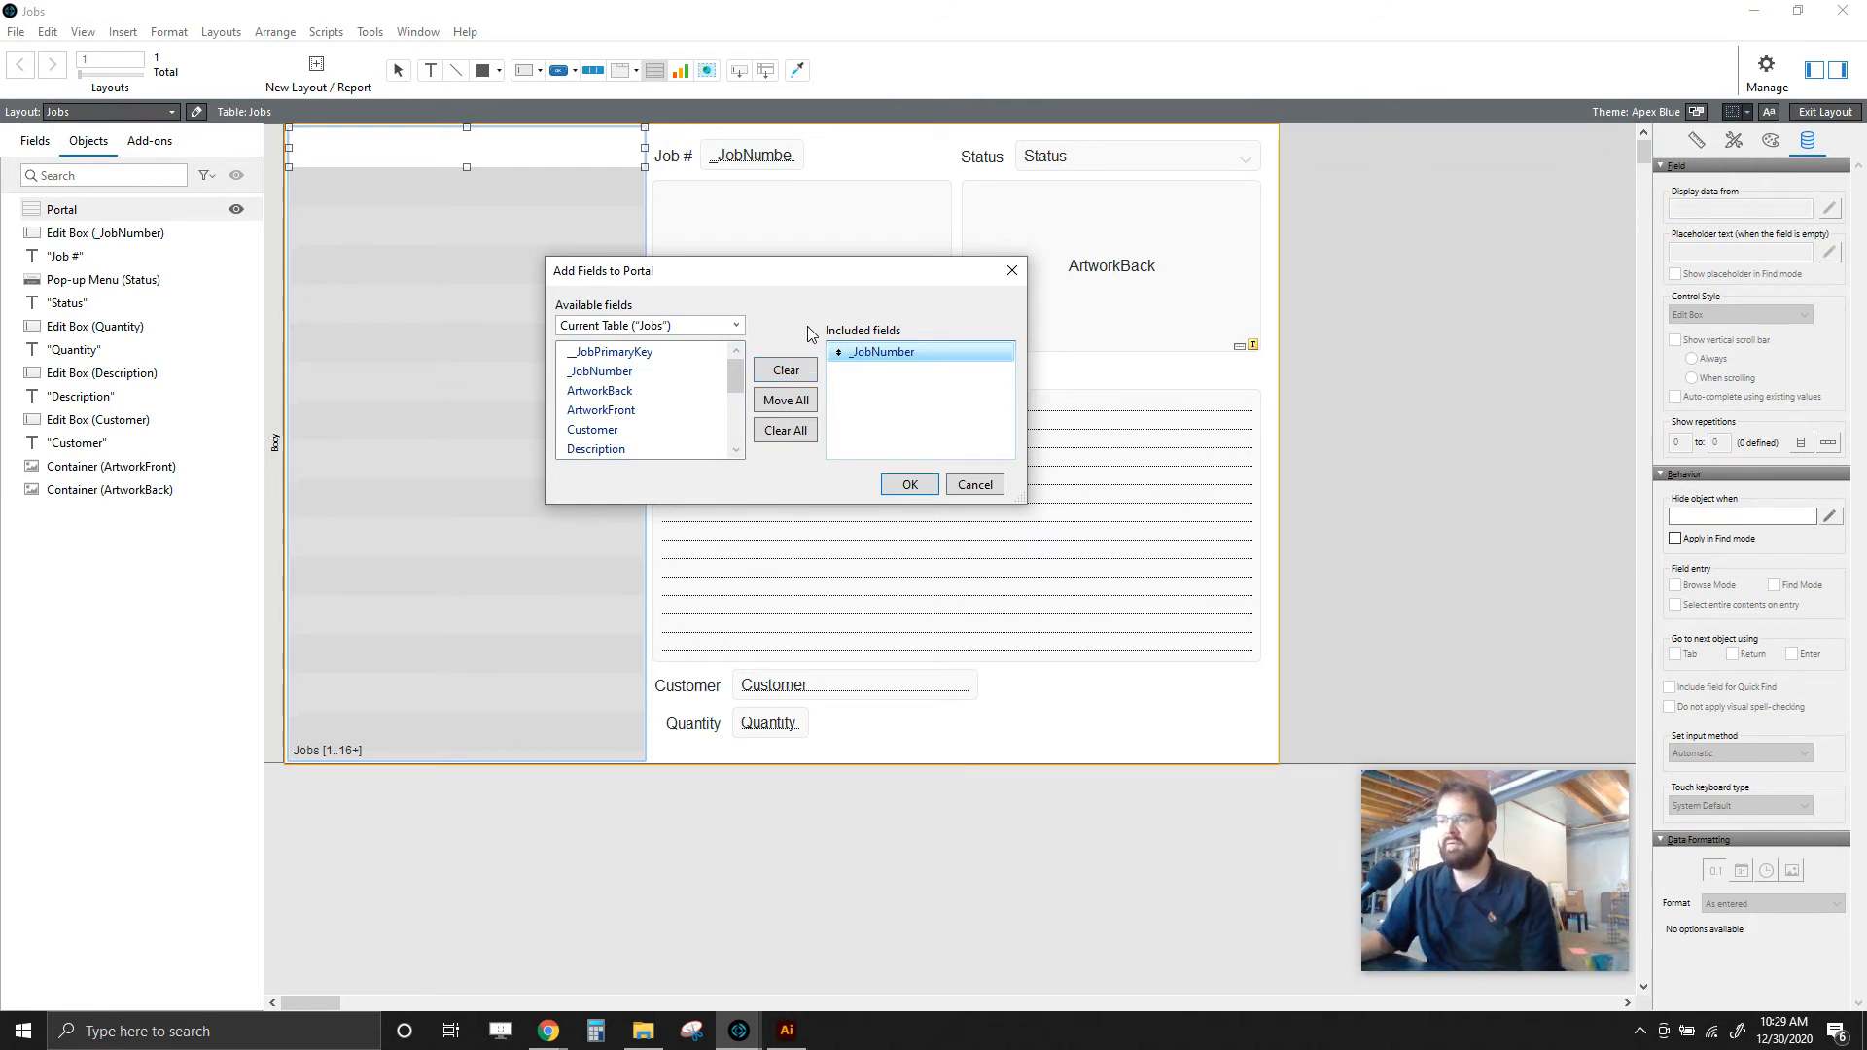
drag(831, 285, 828, 250)
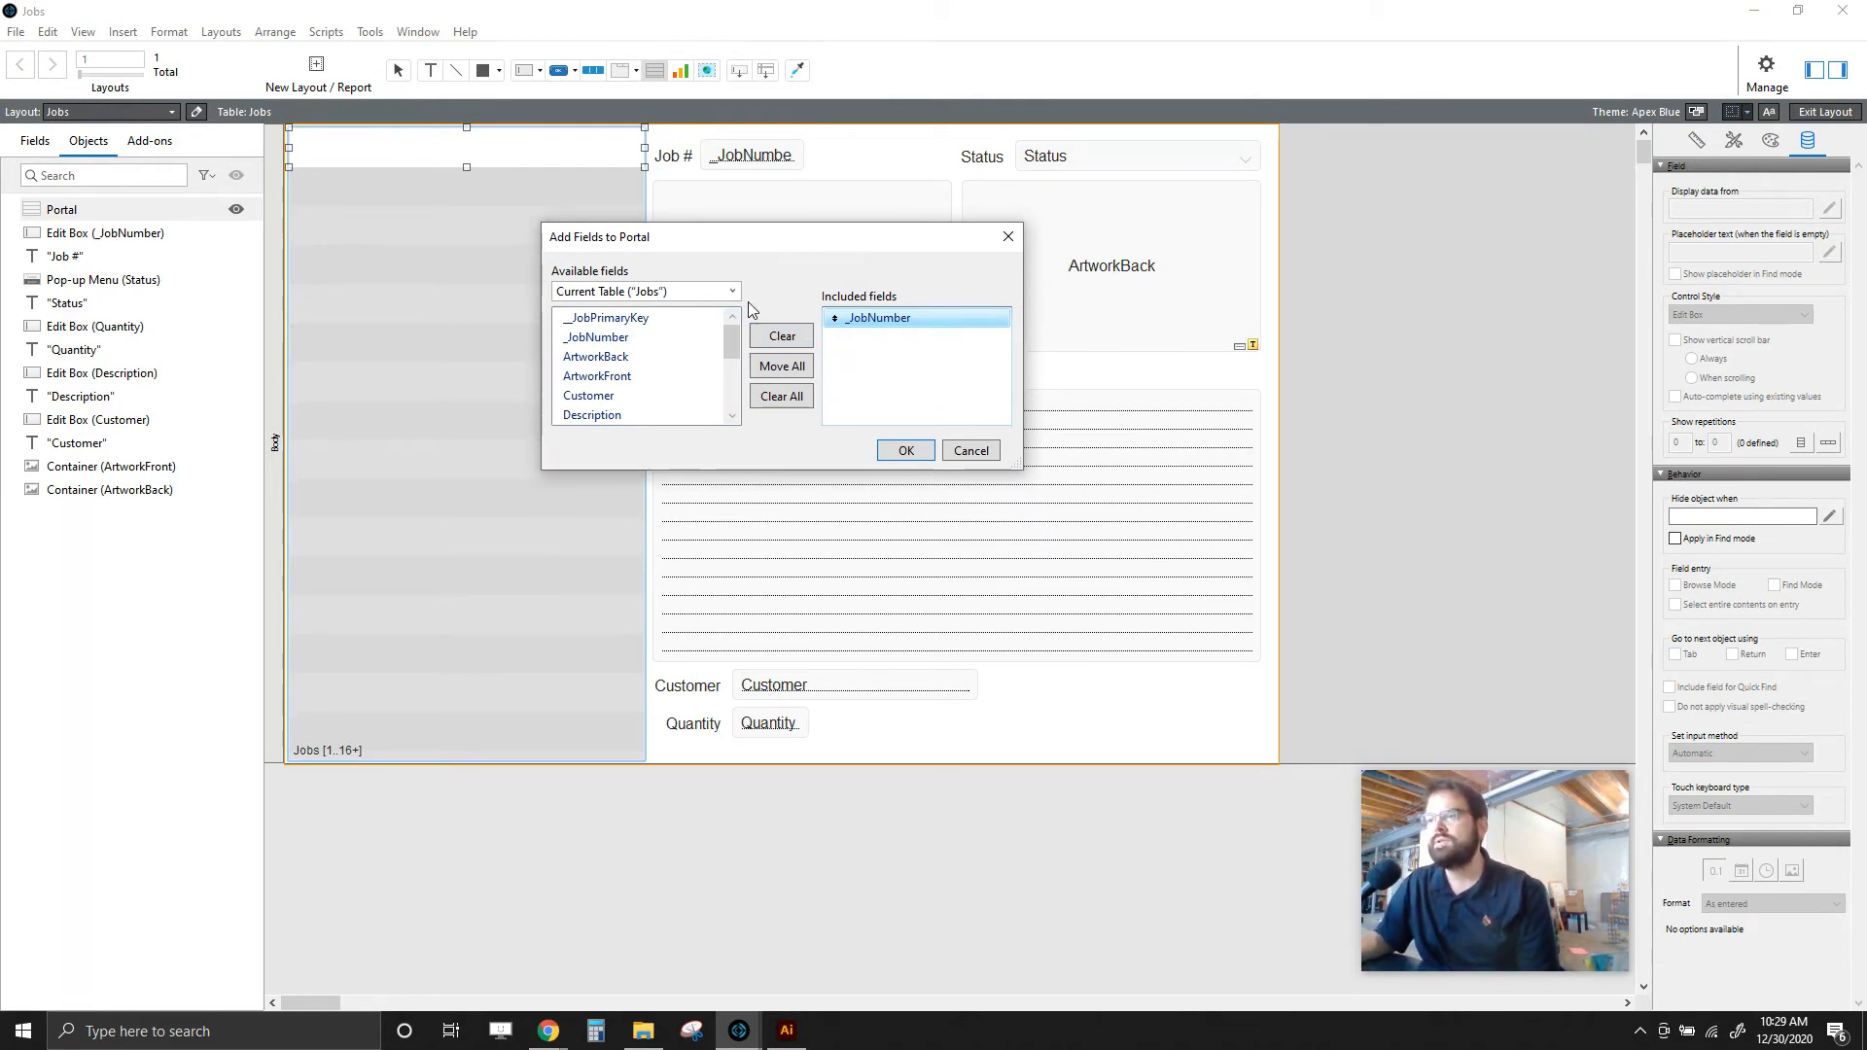
click(618, 360)
click(619, 375)
click(805, 338)
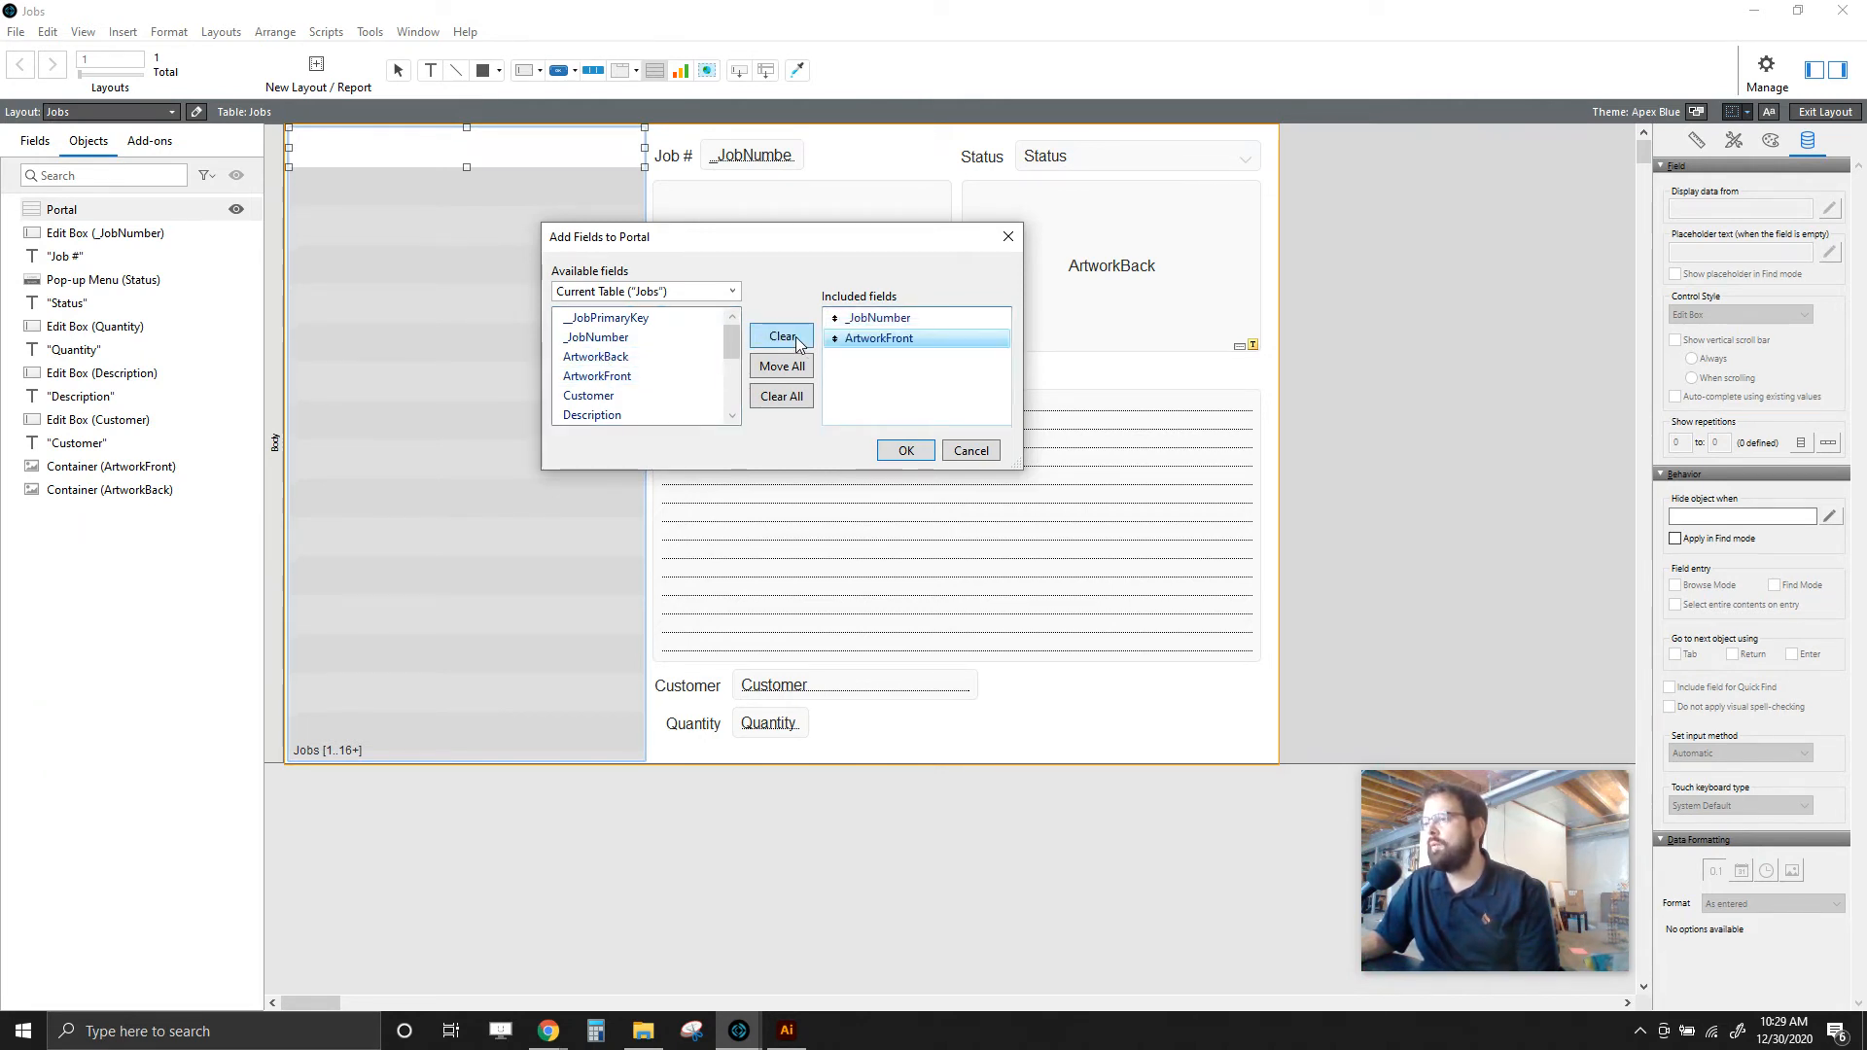
- Include the Status field after ArtworkFront and place the chosen fields in the portal
scroll(637, 402, down, 3)
scroll(636, 395, up, 3)
mouse_move(730, 340)
mouse_down()
mouse_move(731, 393)
mouse_move(731, 331)
mouse_up()
click(846, 339)
click(905, 451)
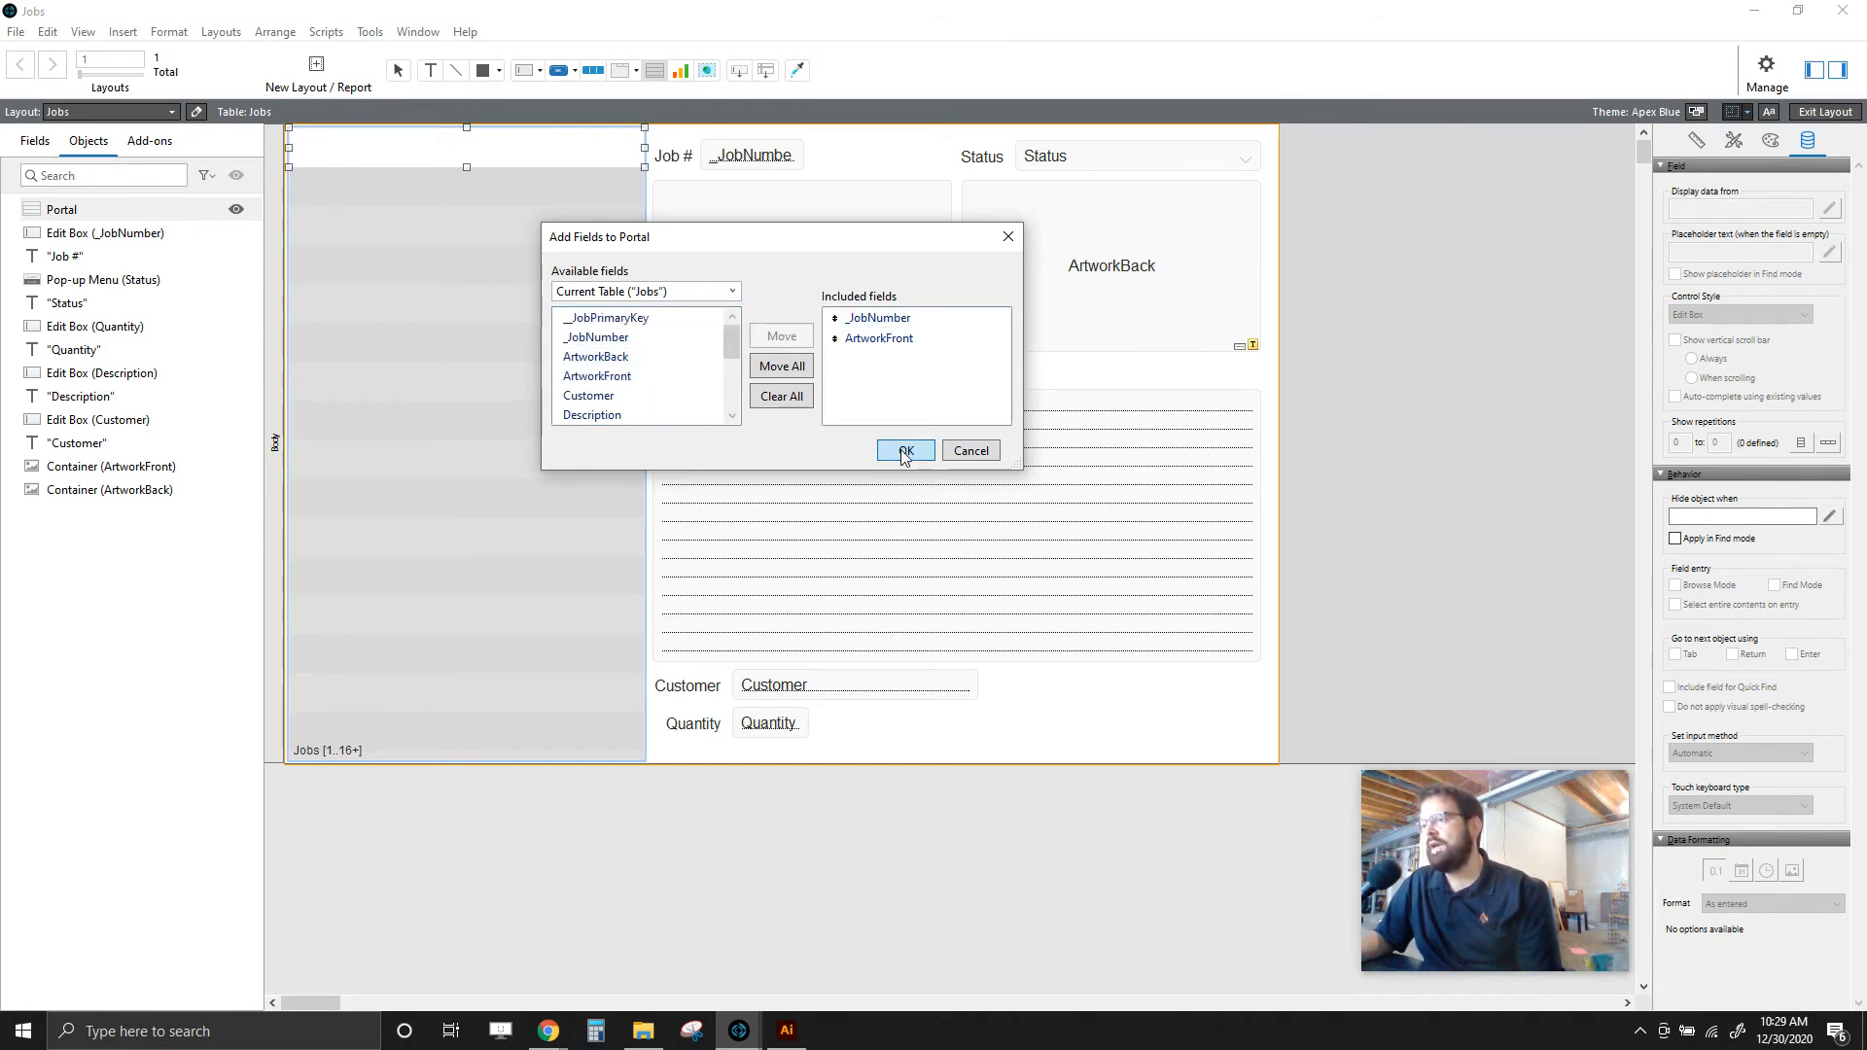
drag(730, 346, 731, 377)
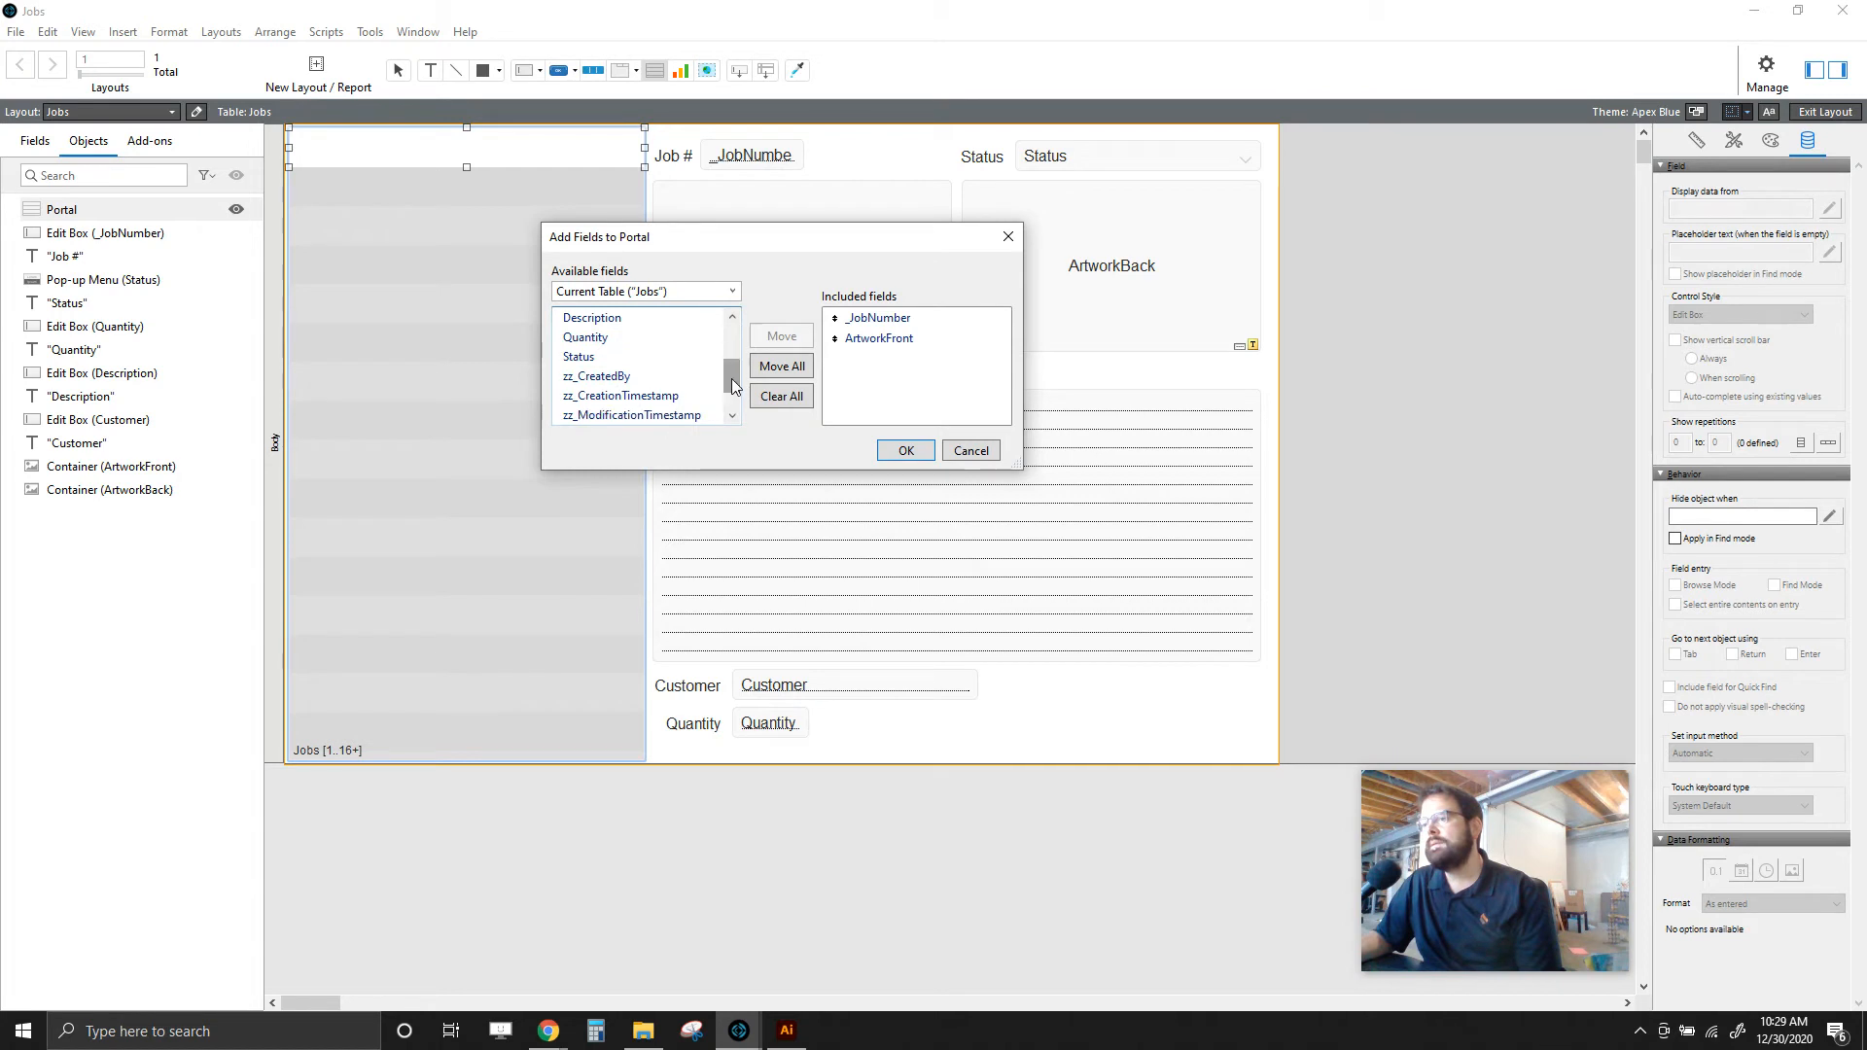
click(612, 355)
click(781, 337)
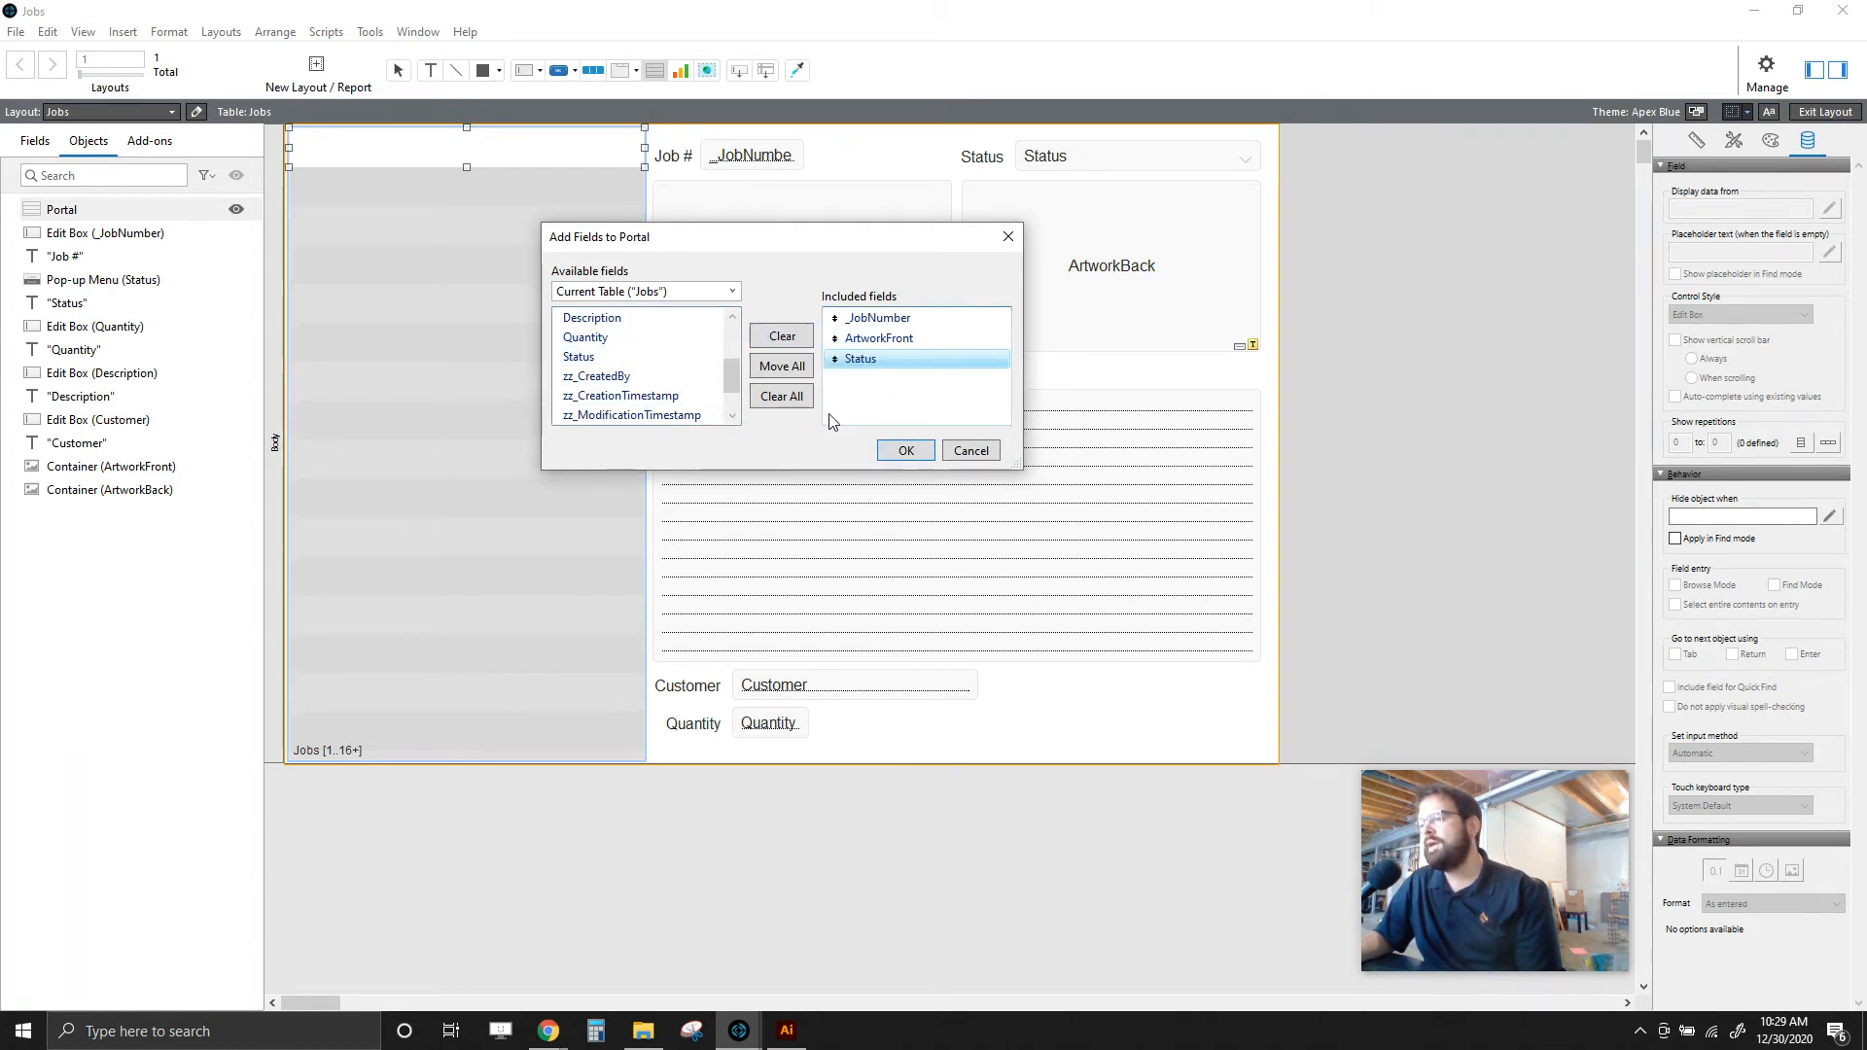
click(905, 450)
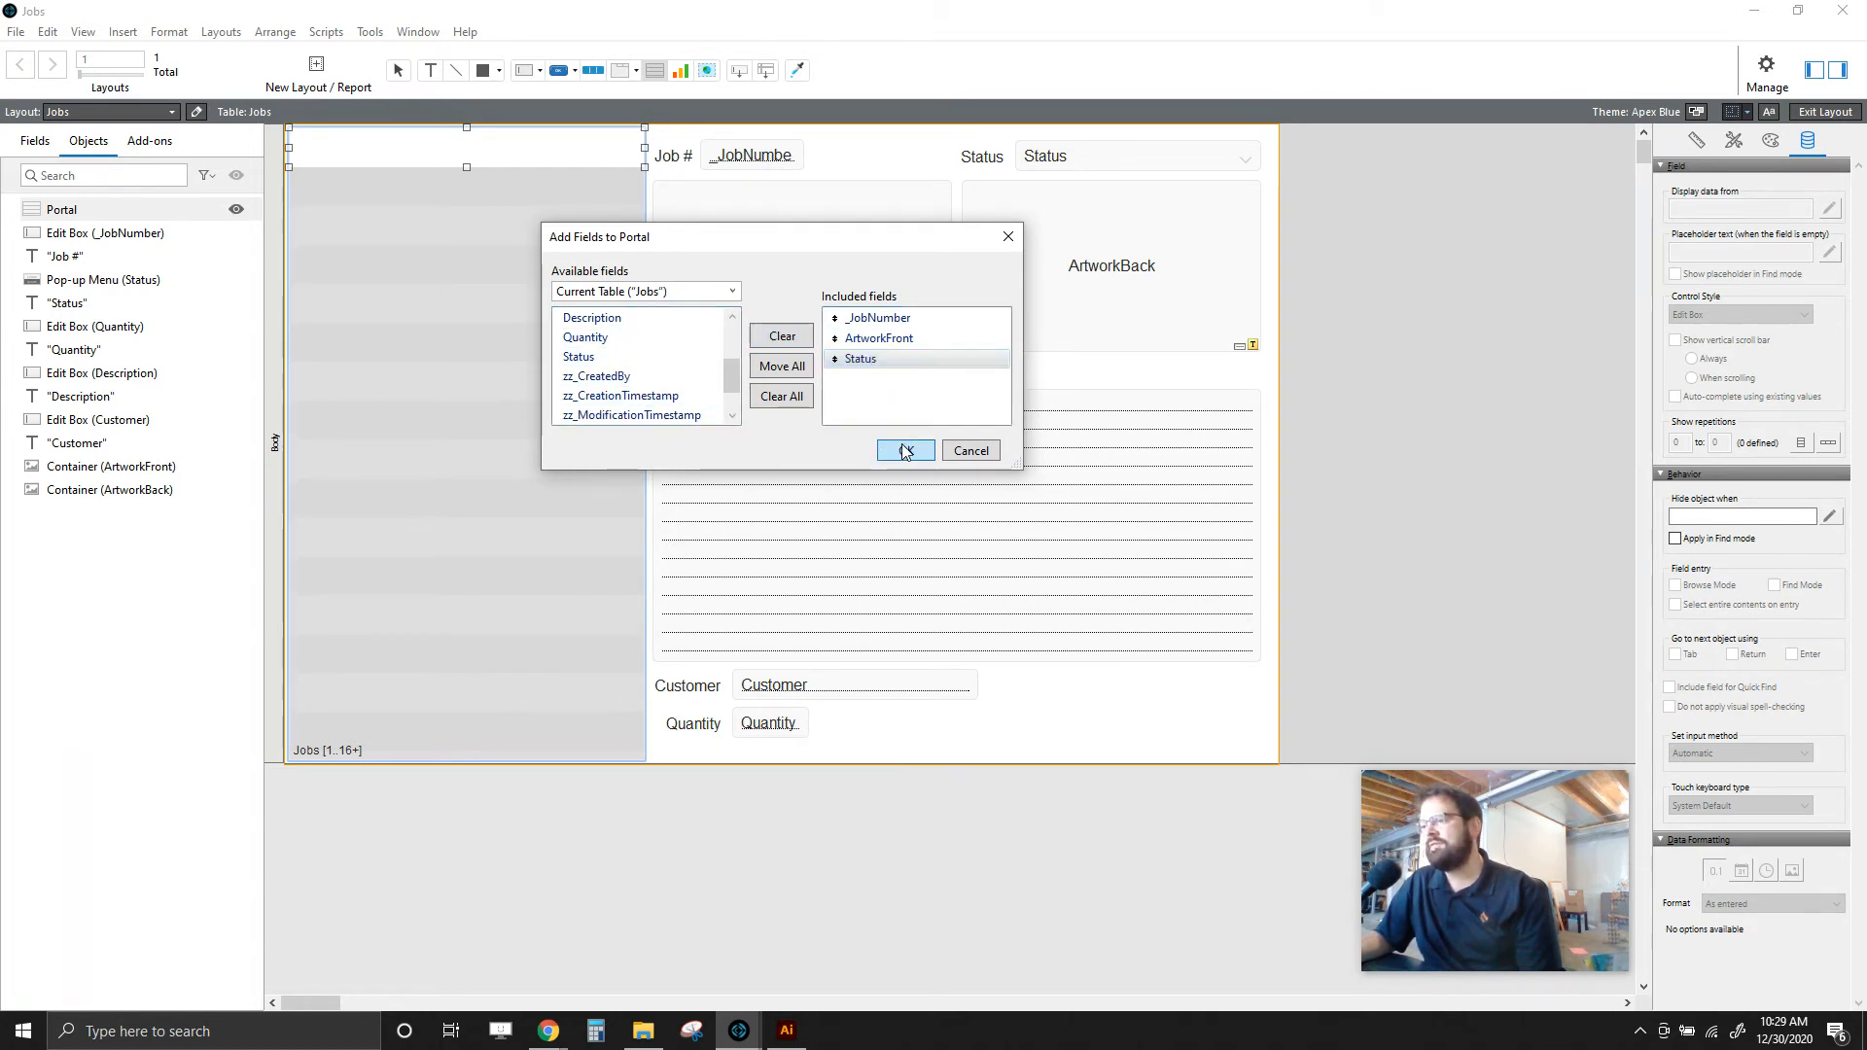
click(1334, 259)
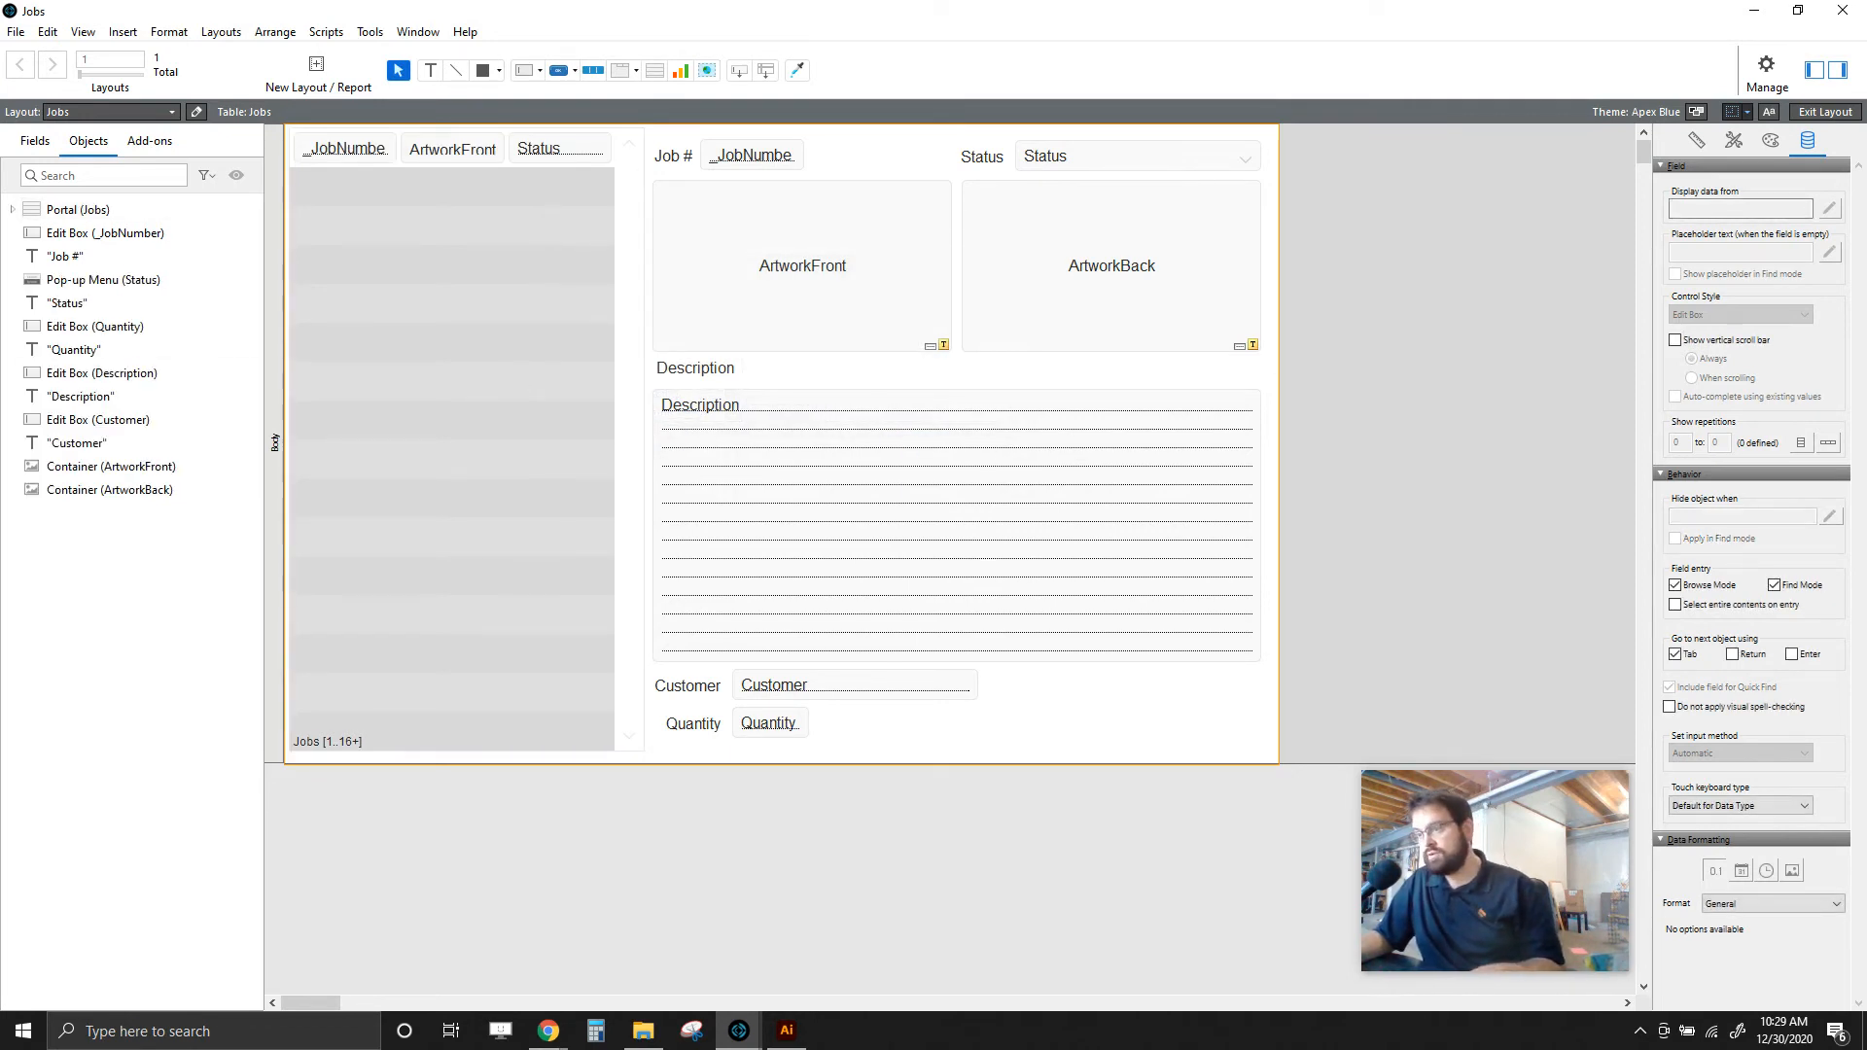
- Create a DueDate field of type Date in the Jobs table and save the field definitions
key(ctrl+shift+d)
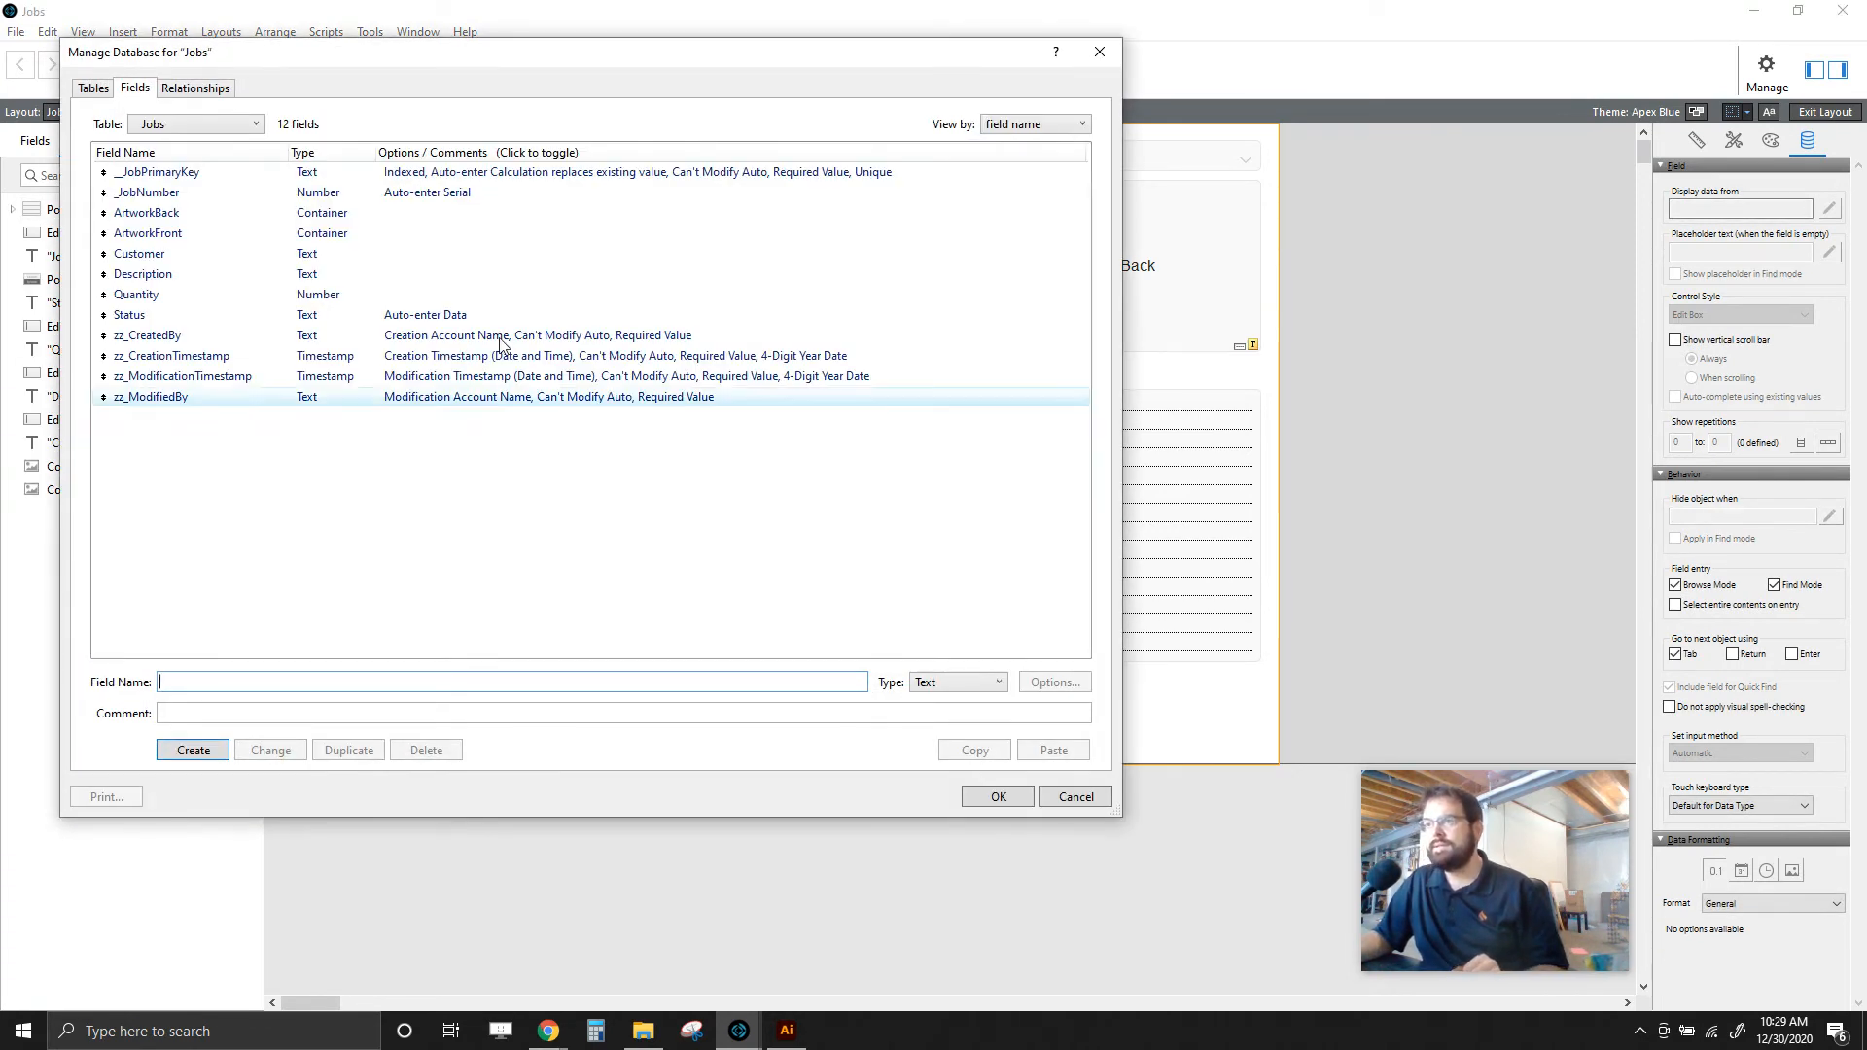
drag(588, 58, 836, 60)
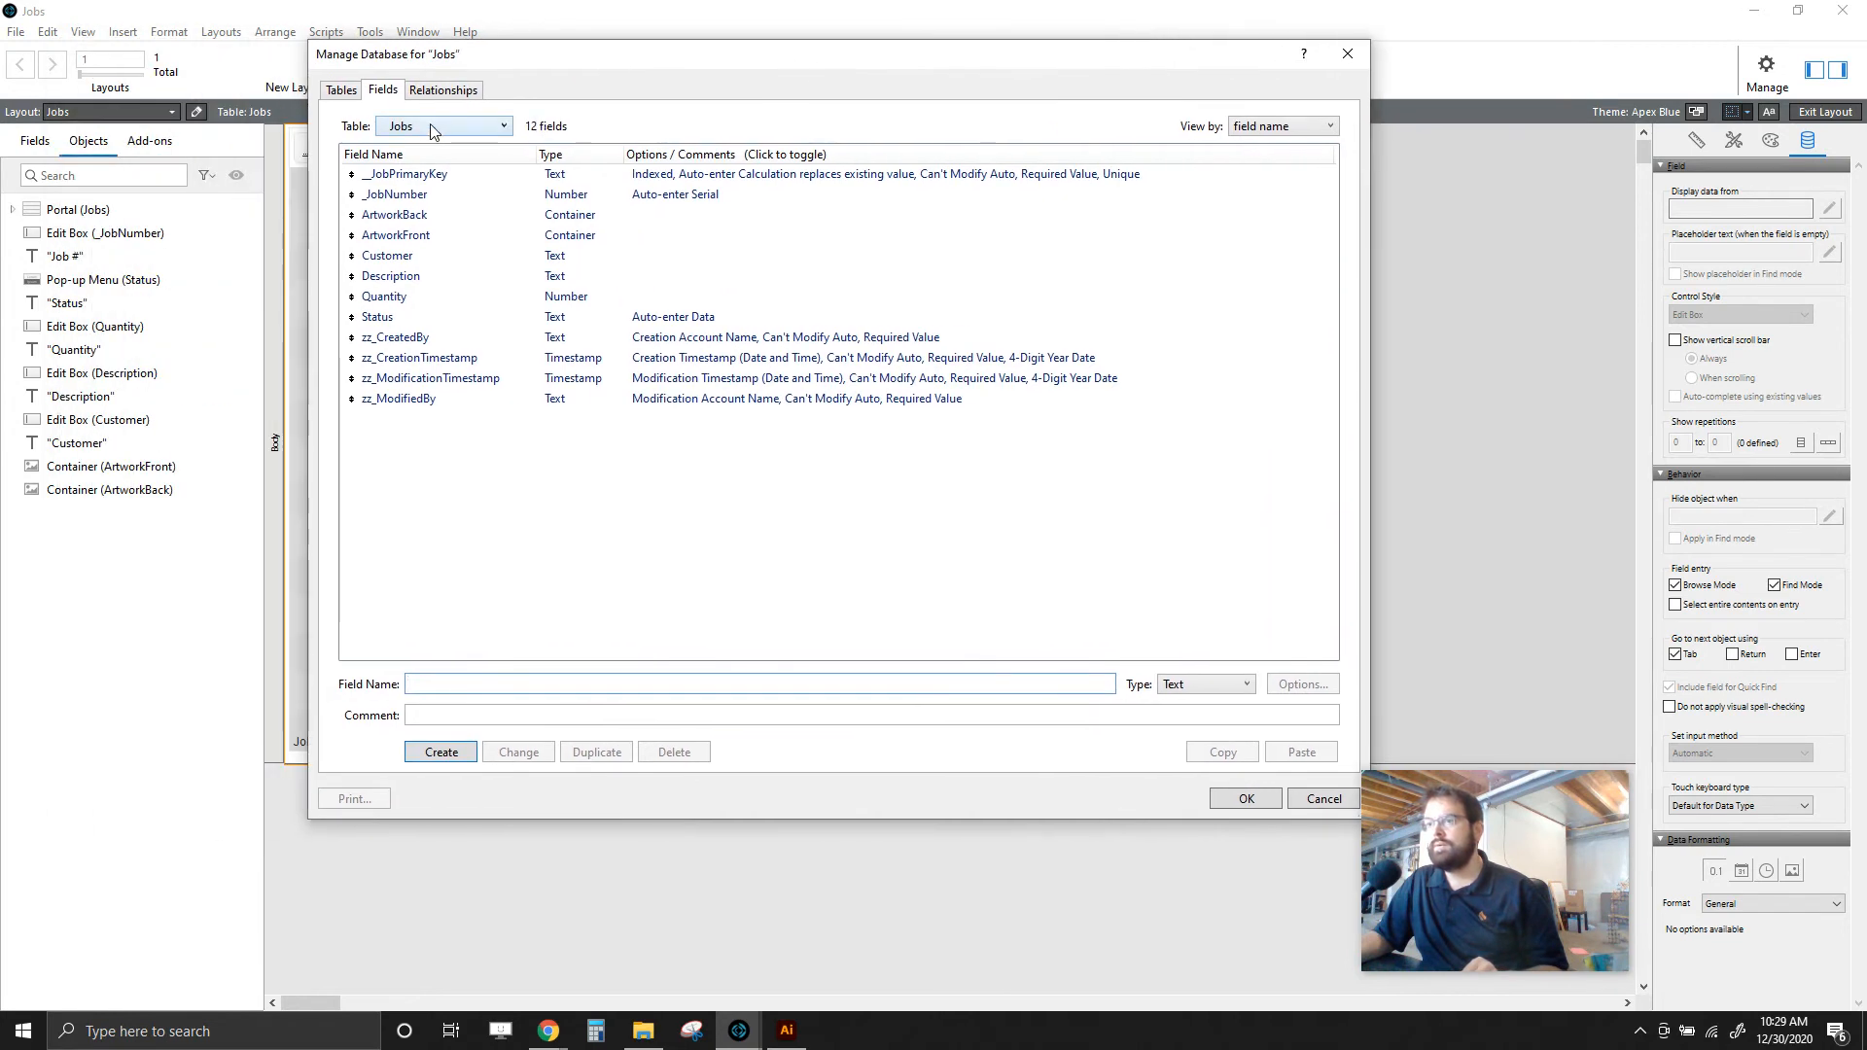
text(DueDate)
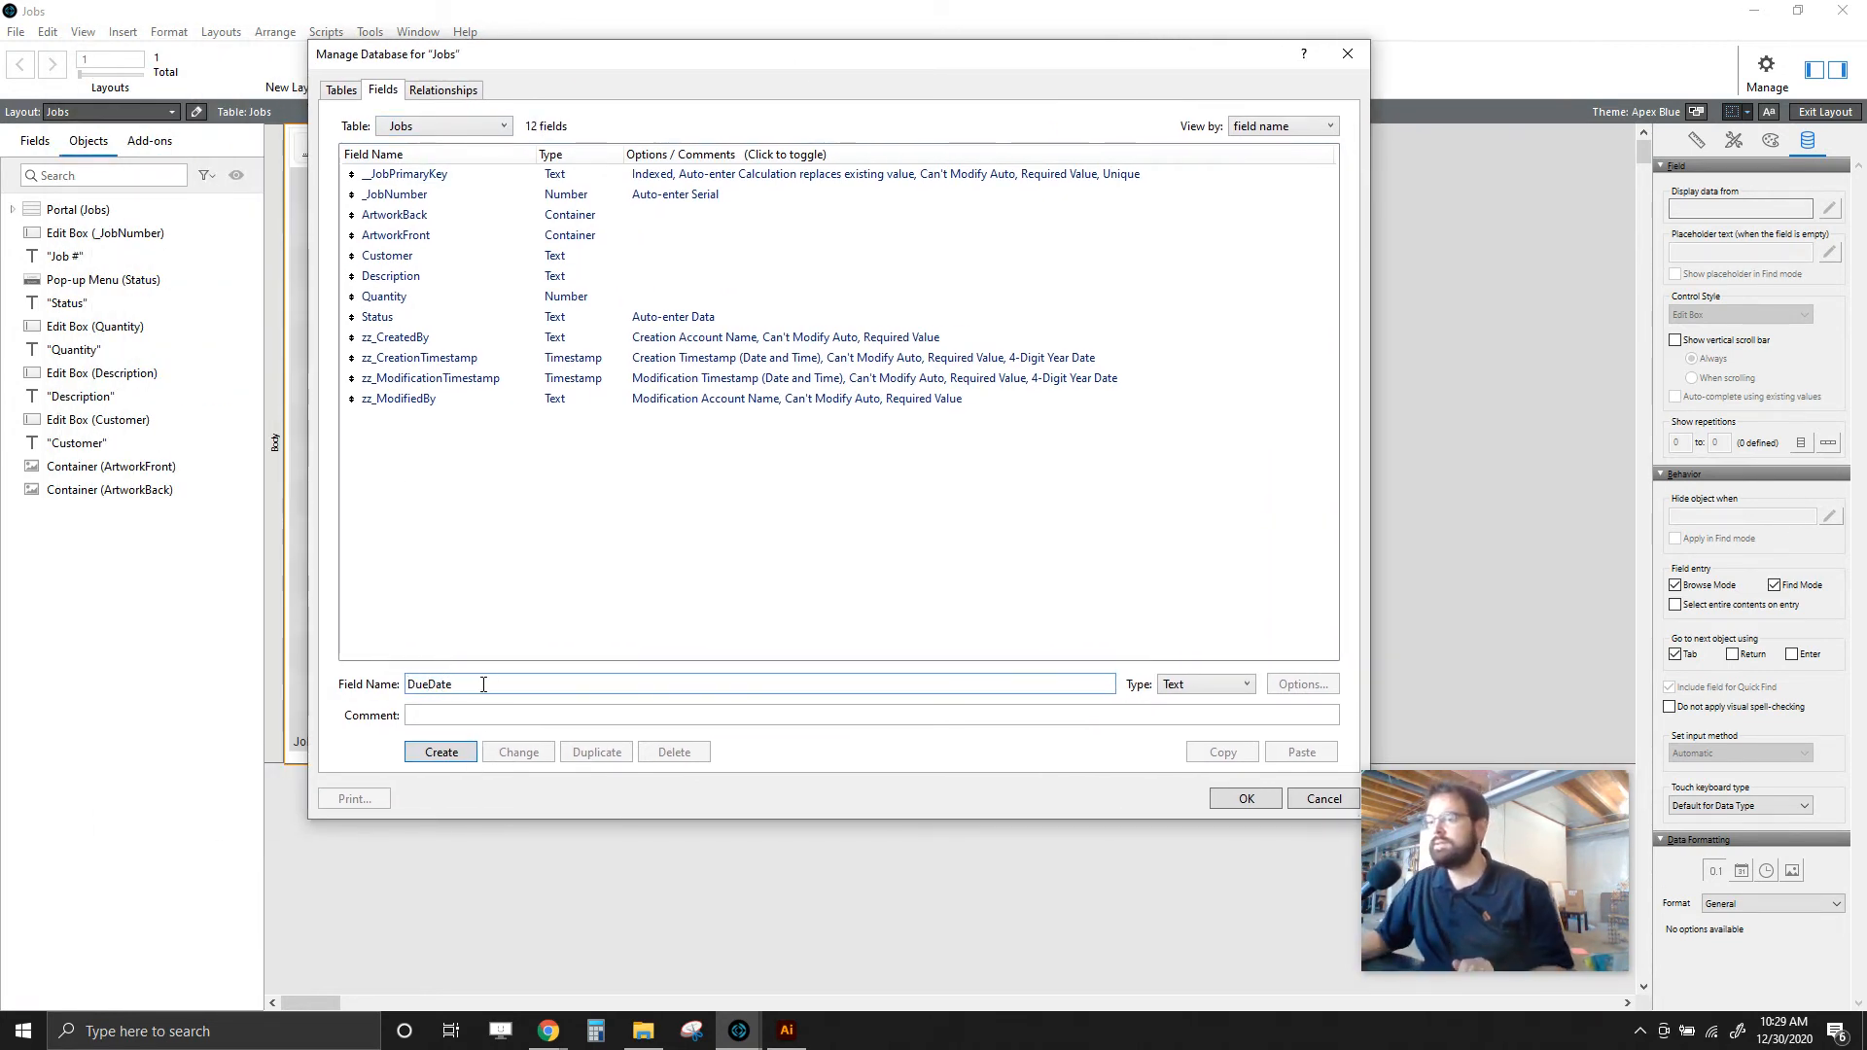
click(1172, 686)
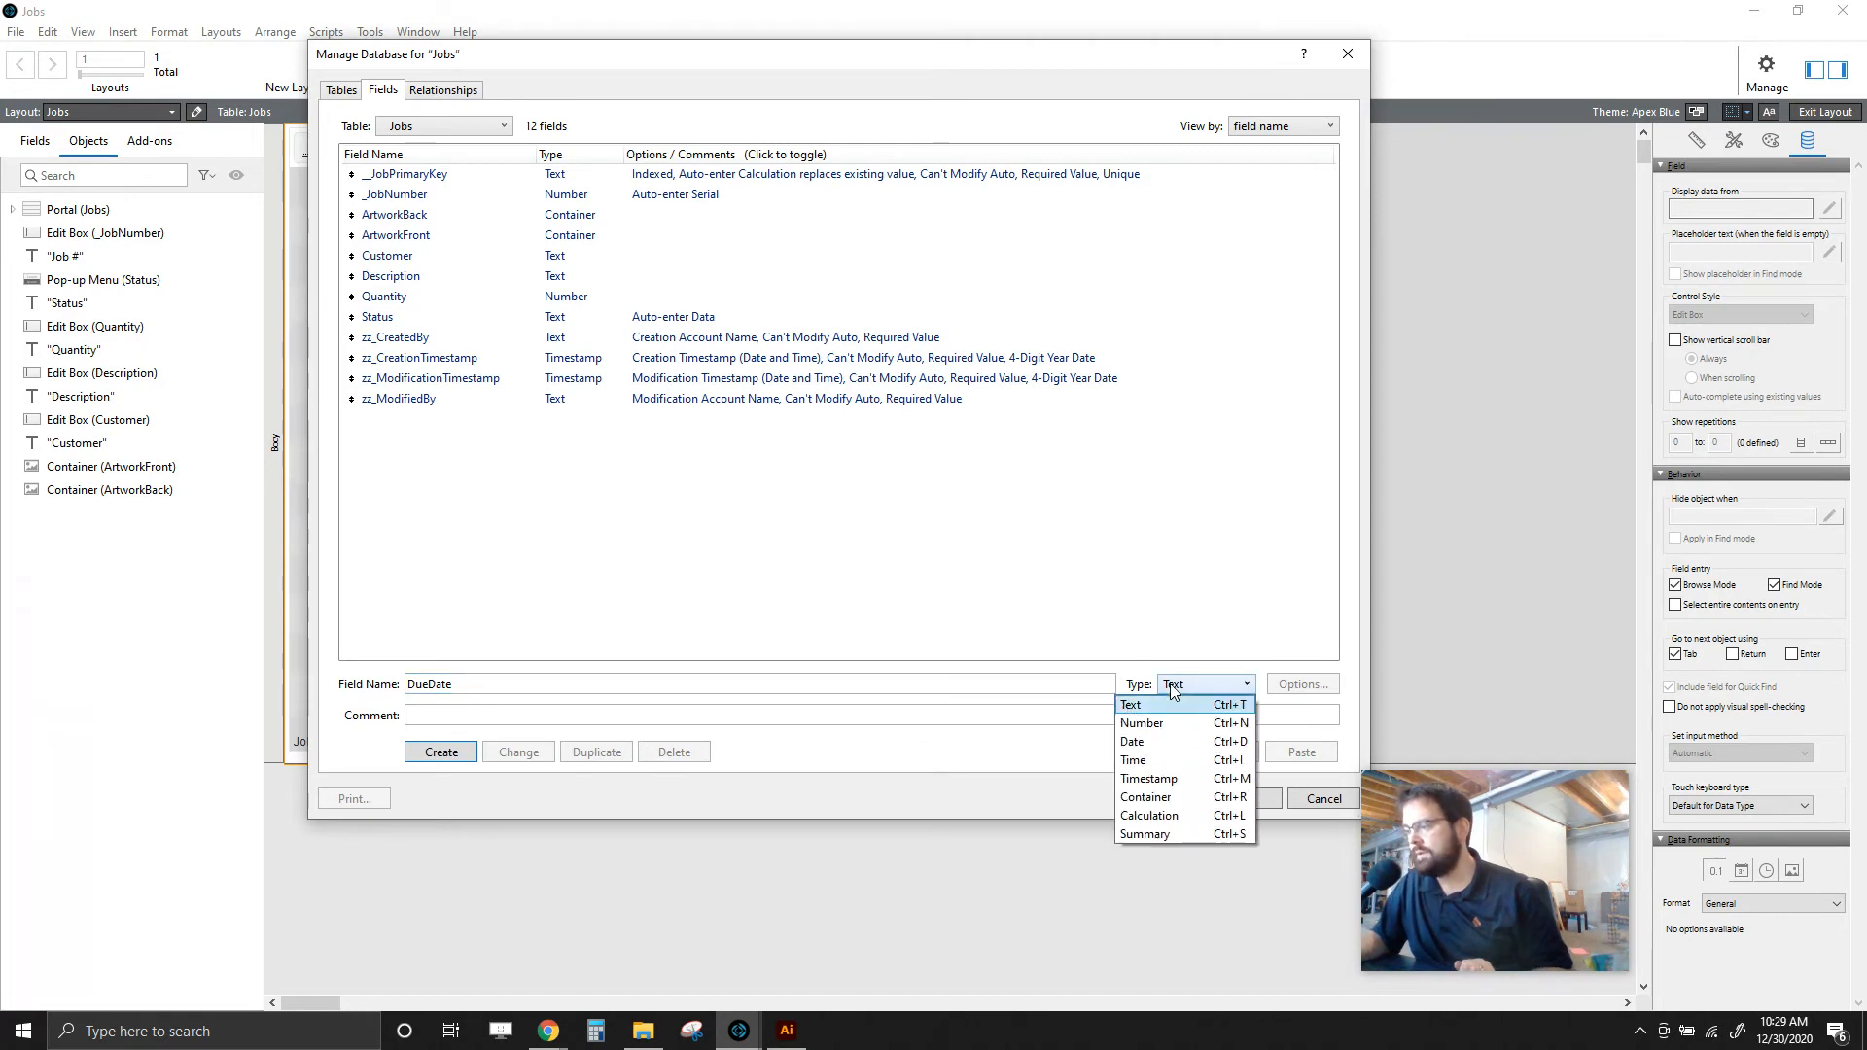
click(1155, 744)
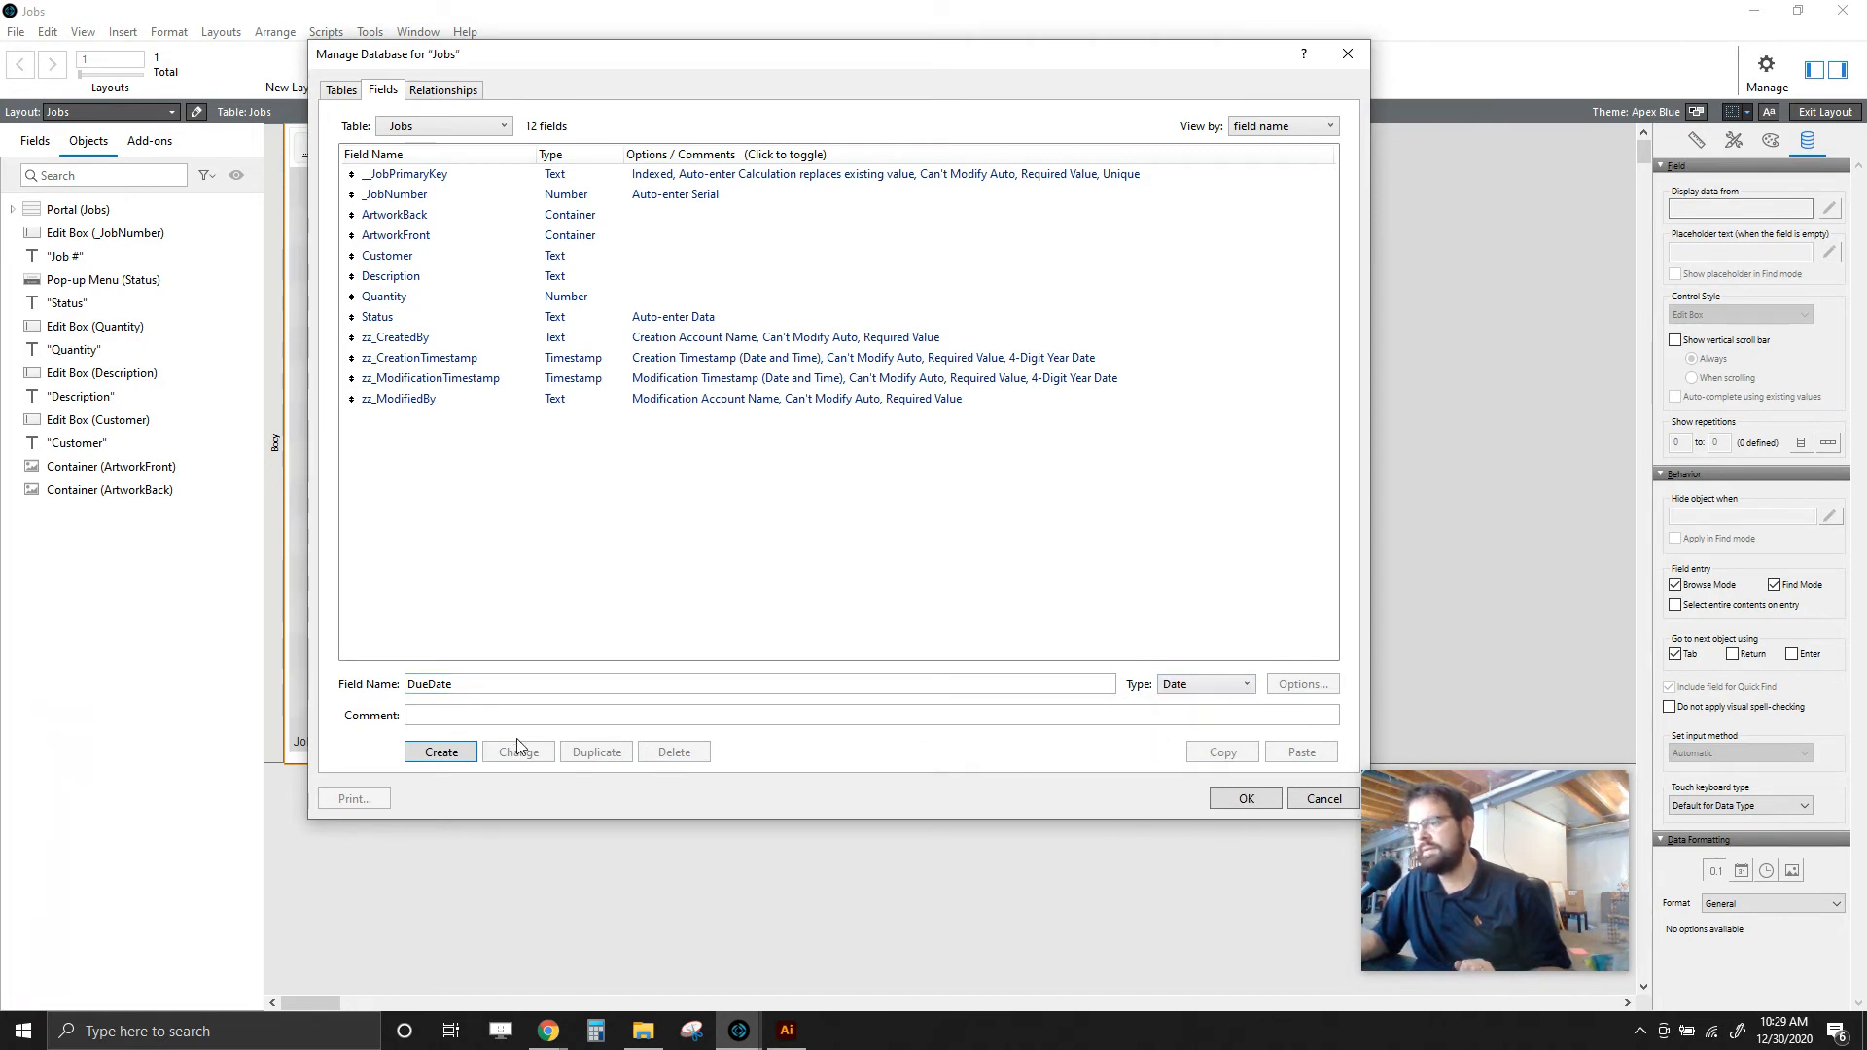
click(443, 753)
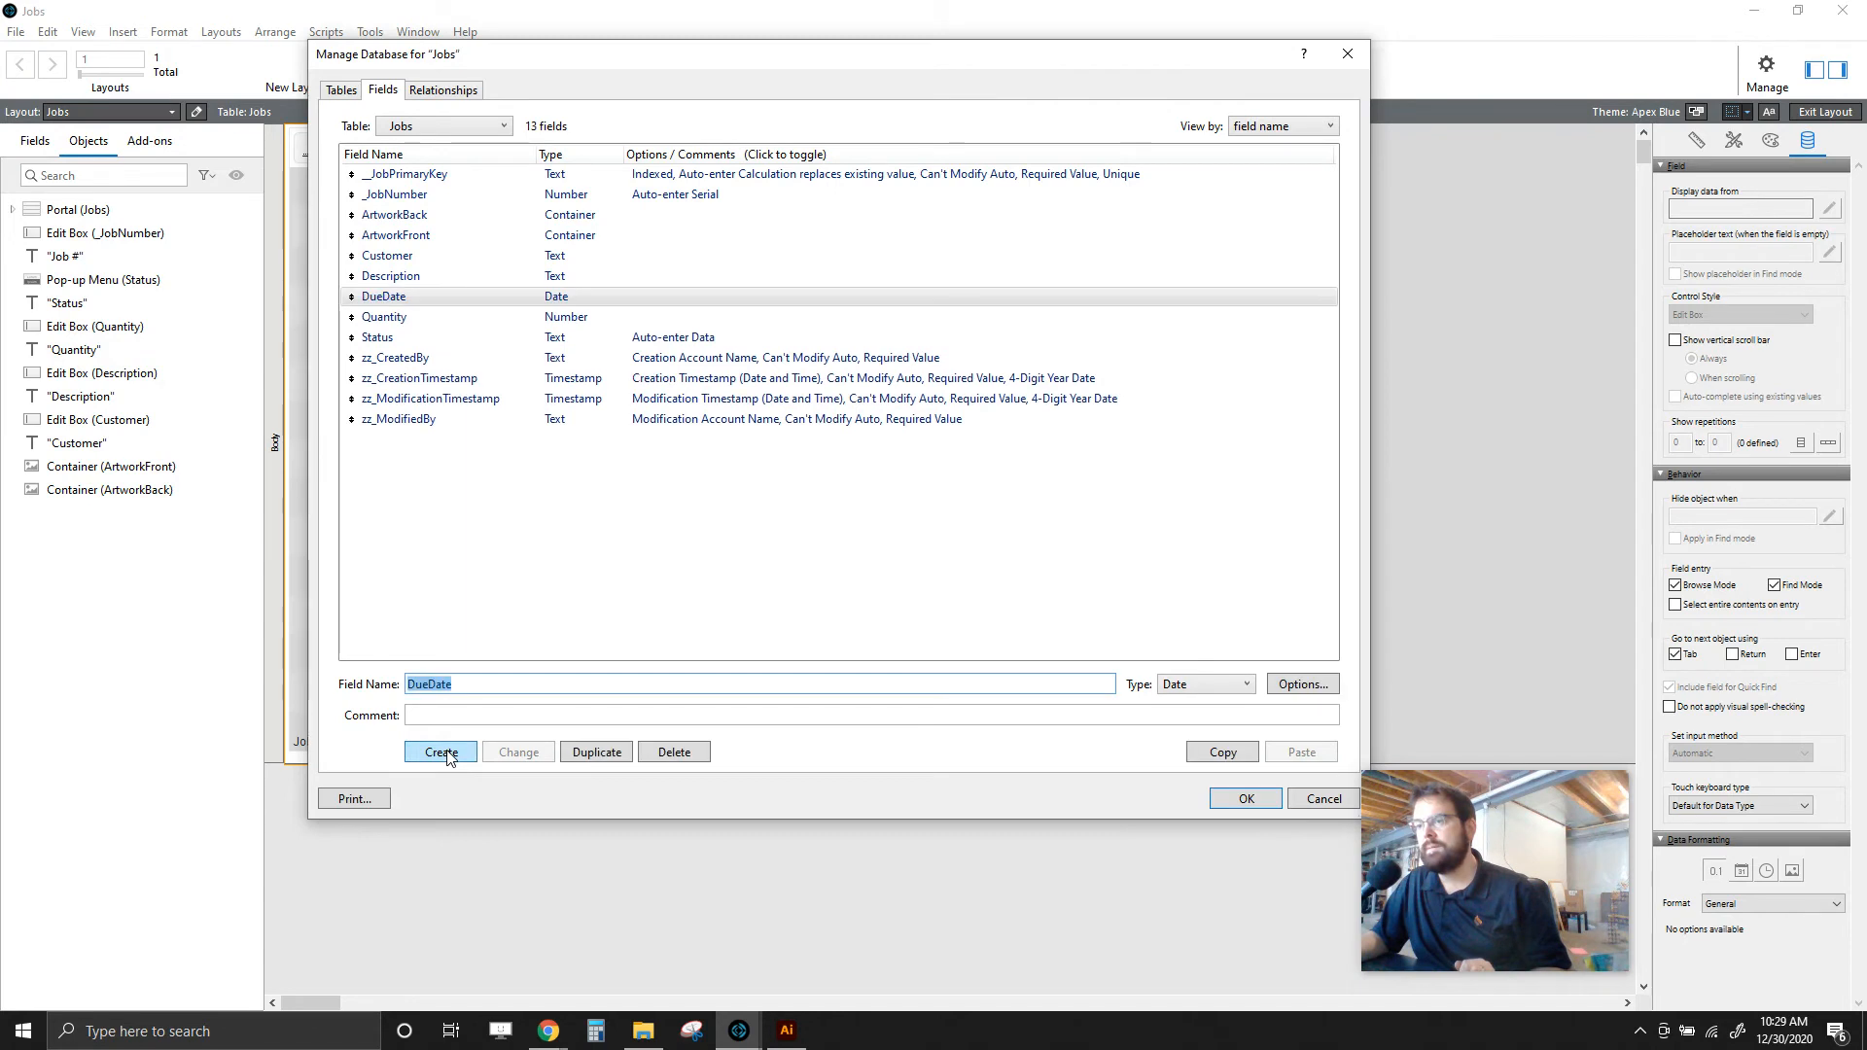
click(1246, 800)
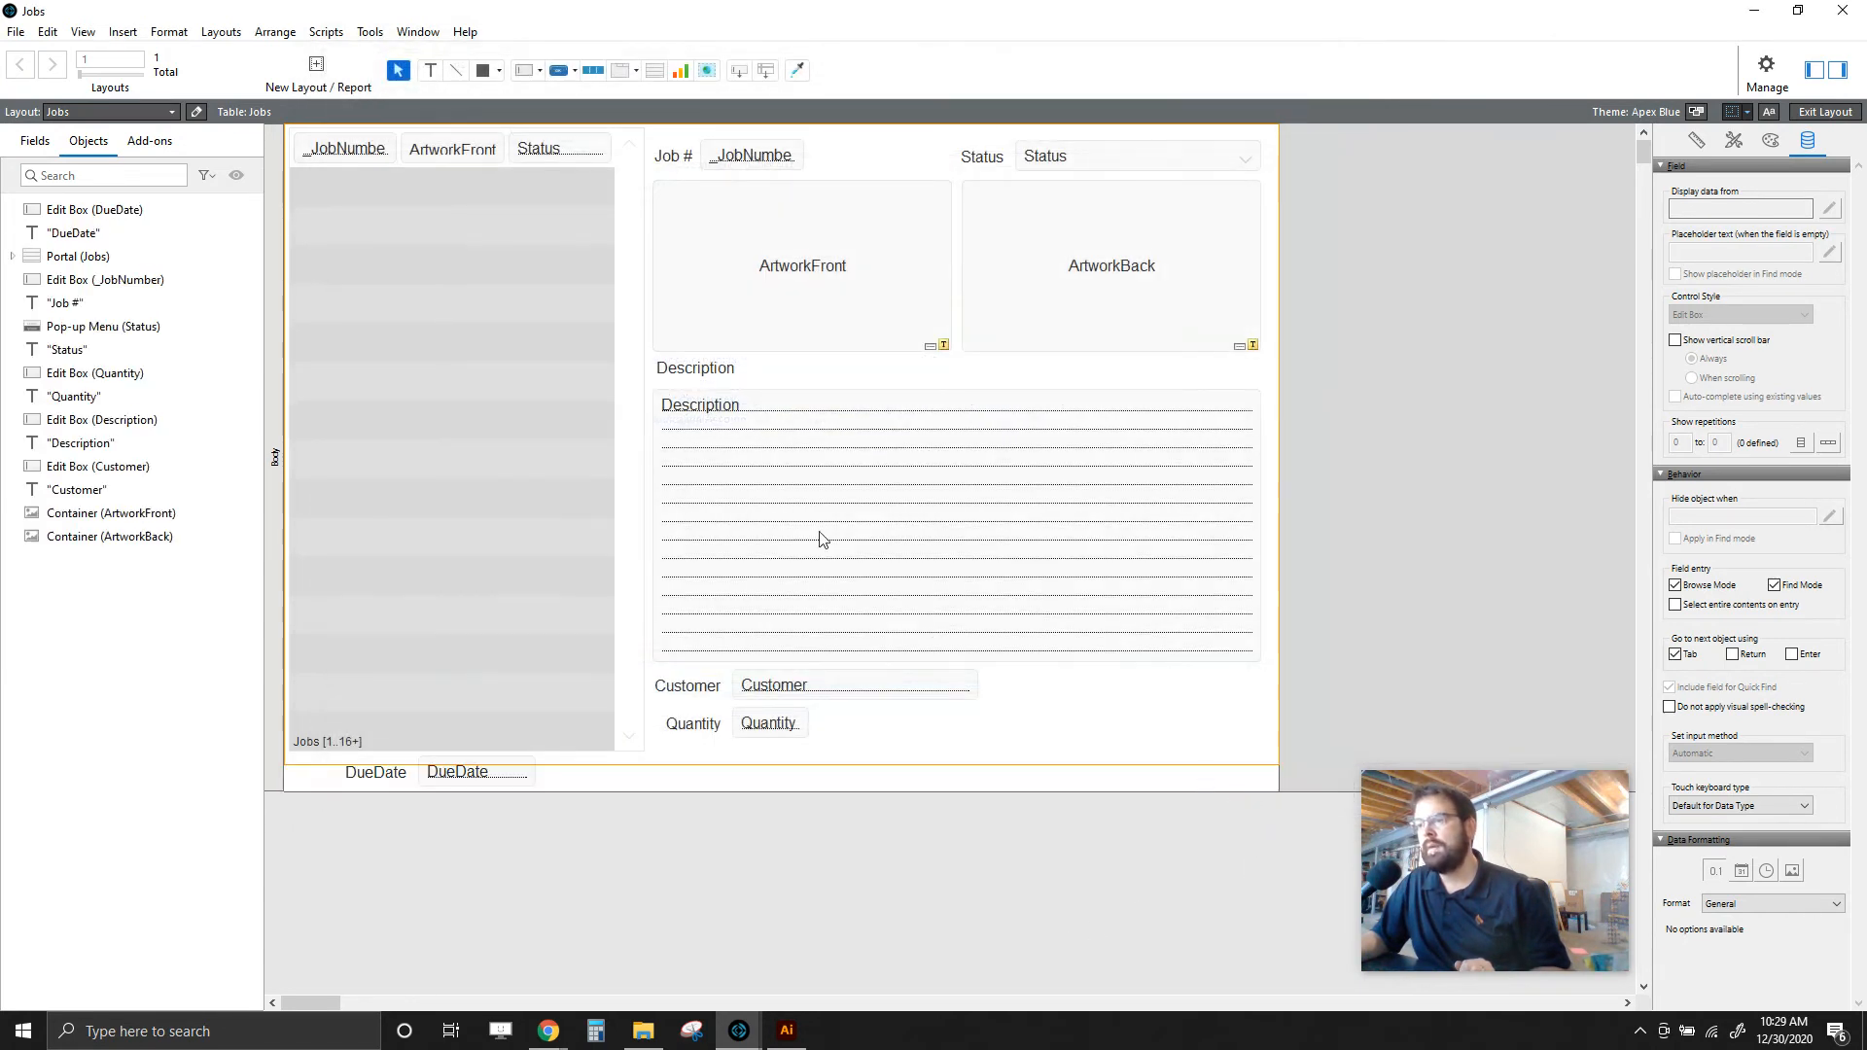
- Move the DueDate field and its label up to the job number row and delete both from the layout
click(489, 257)
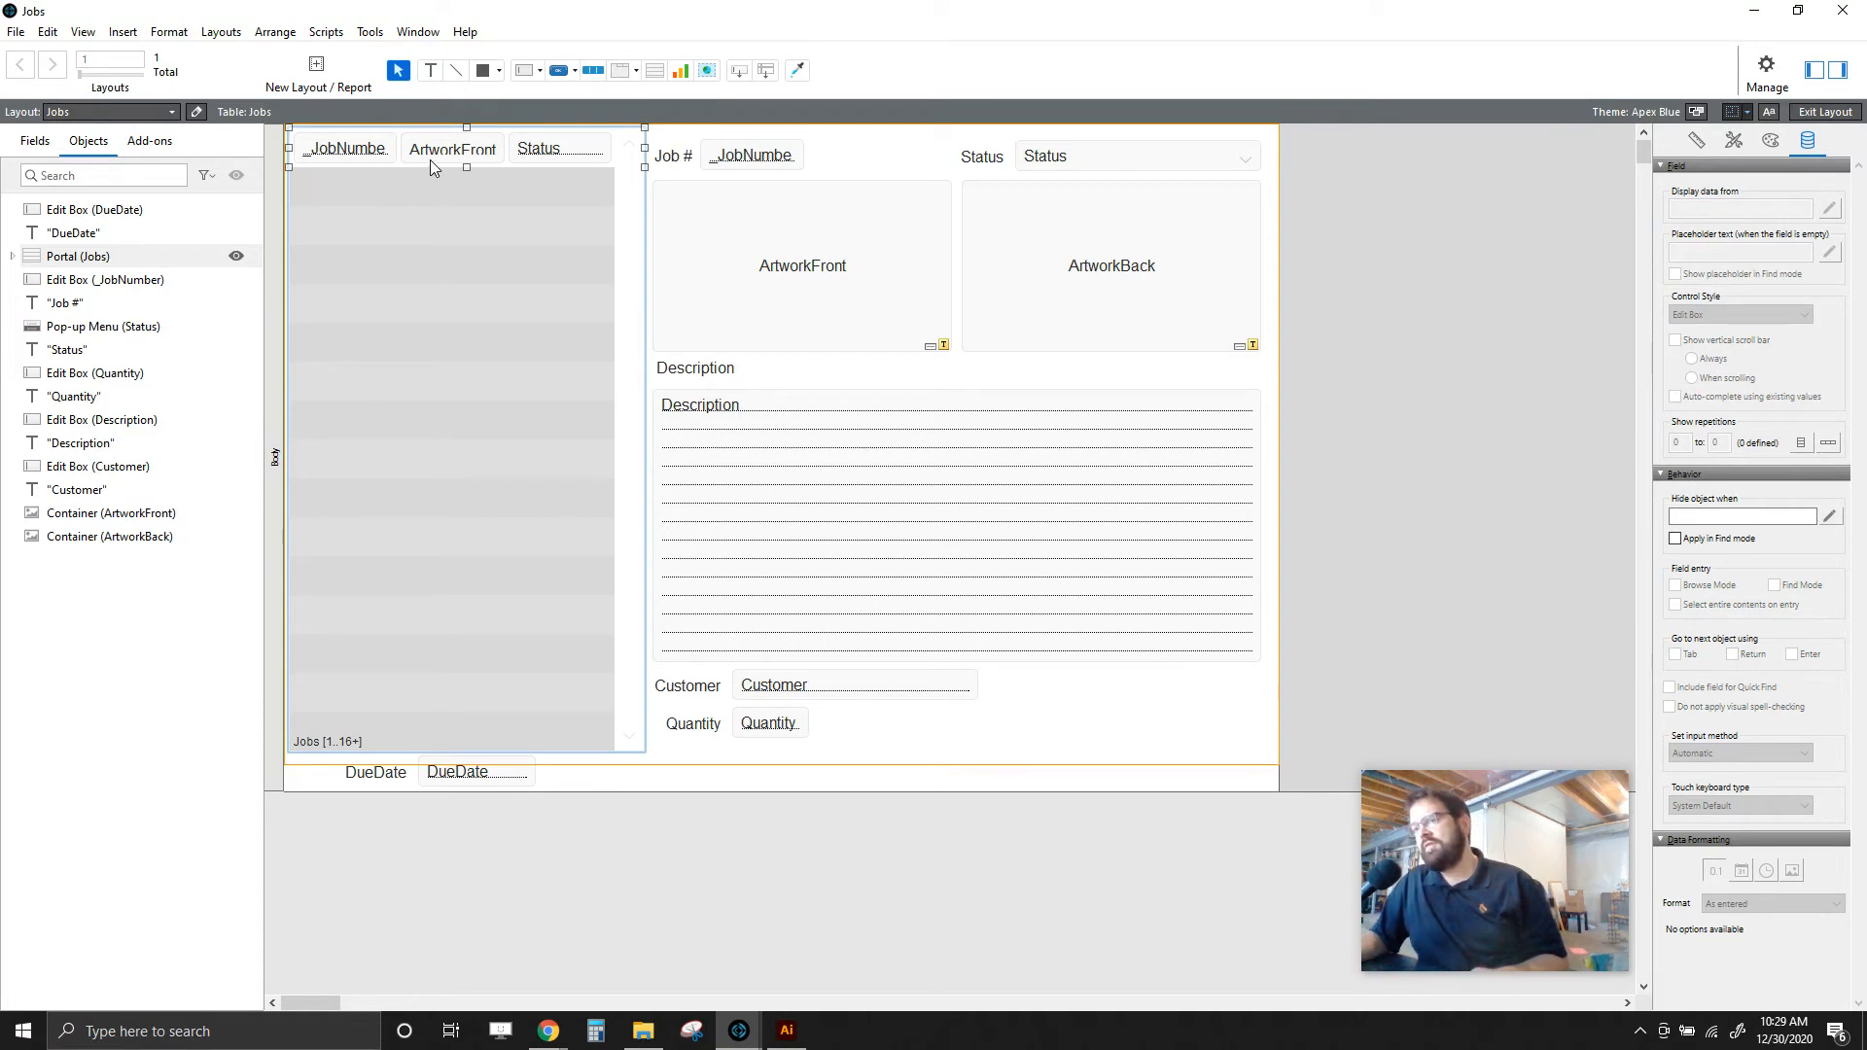
drag(546, 813, 879, 165)
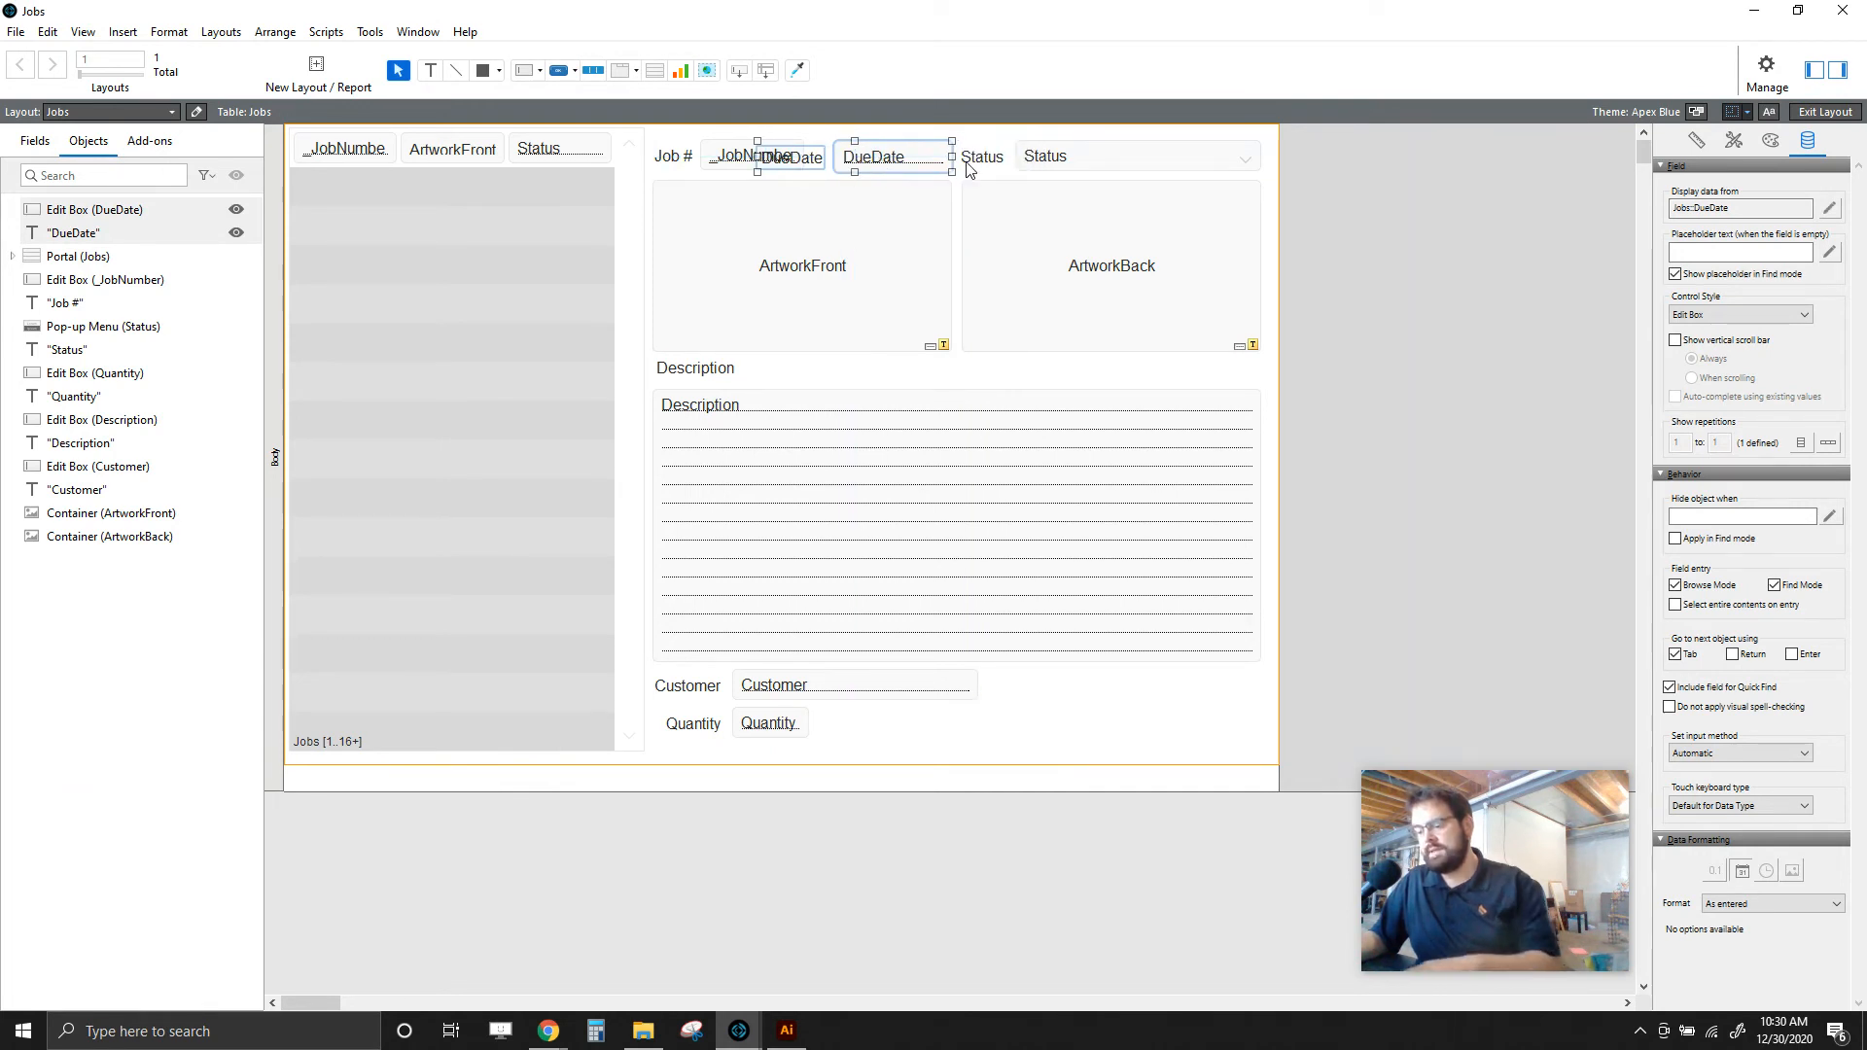
click(1396, 196)
click(848, 166)
key(Delete)
click(812, 166)
click(1373, 222)
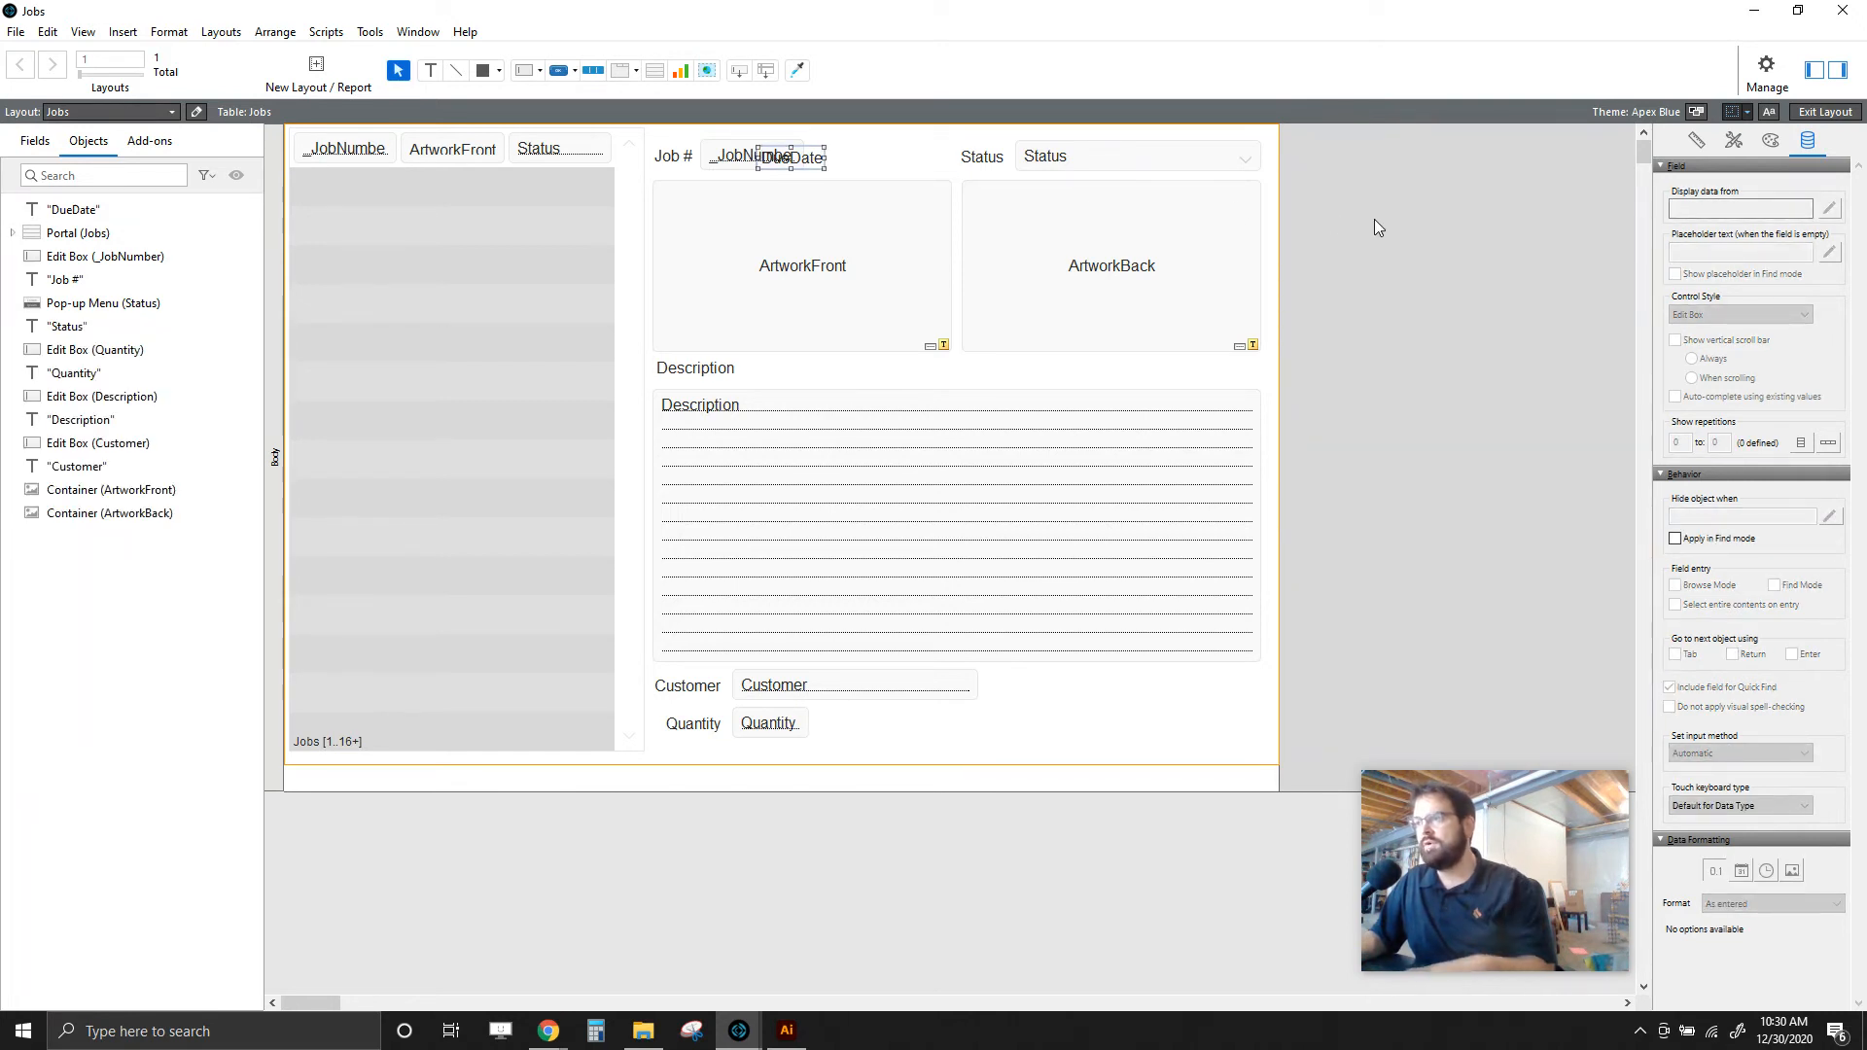
click(817, 164)
key(Delete)
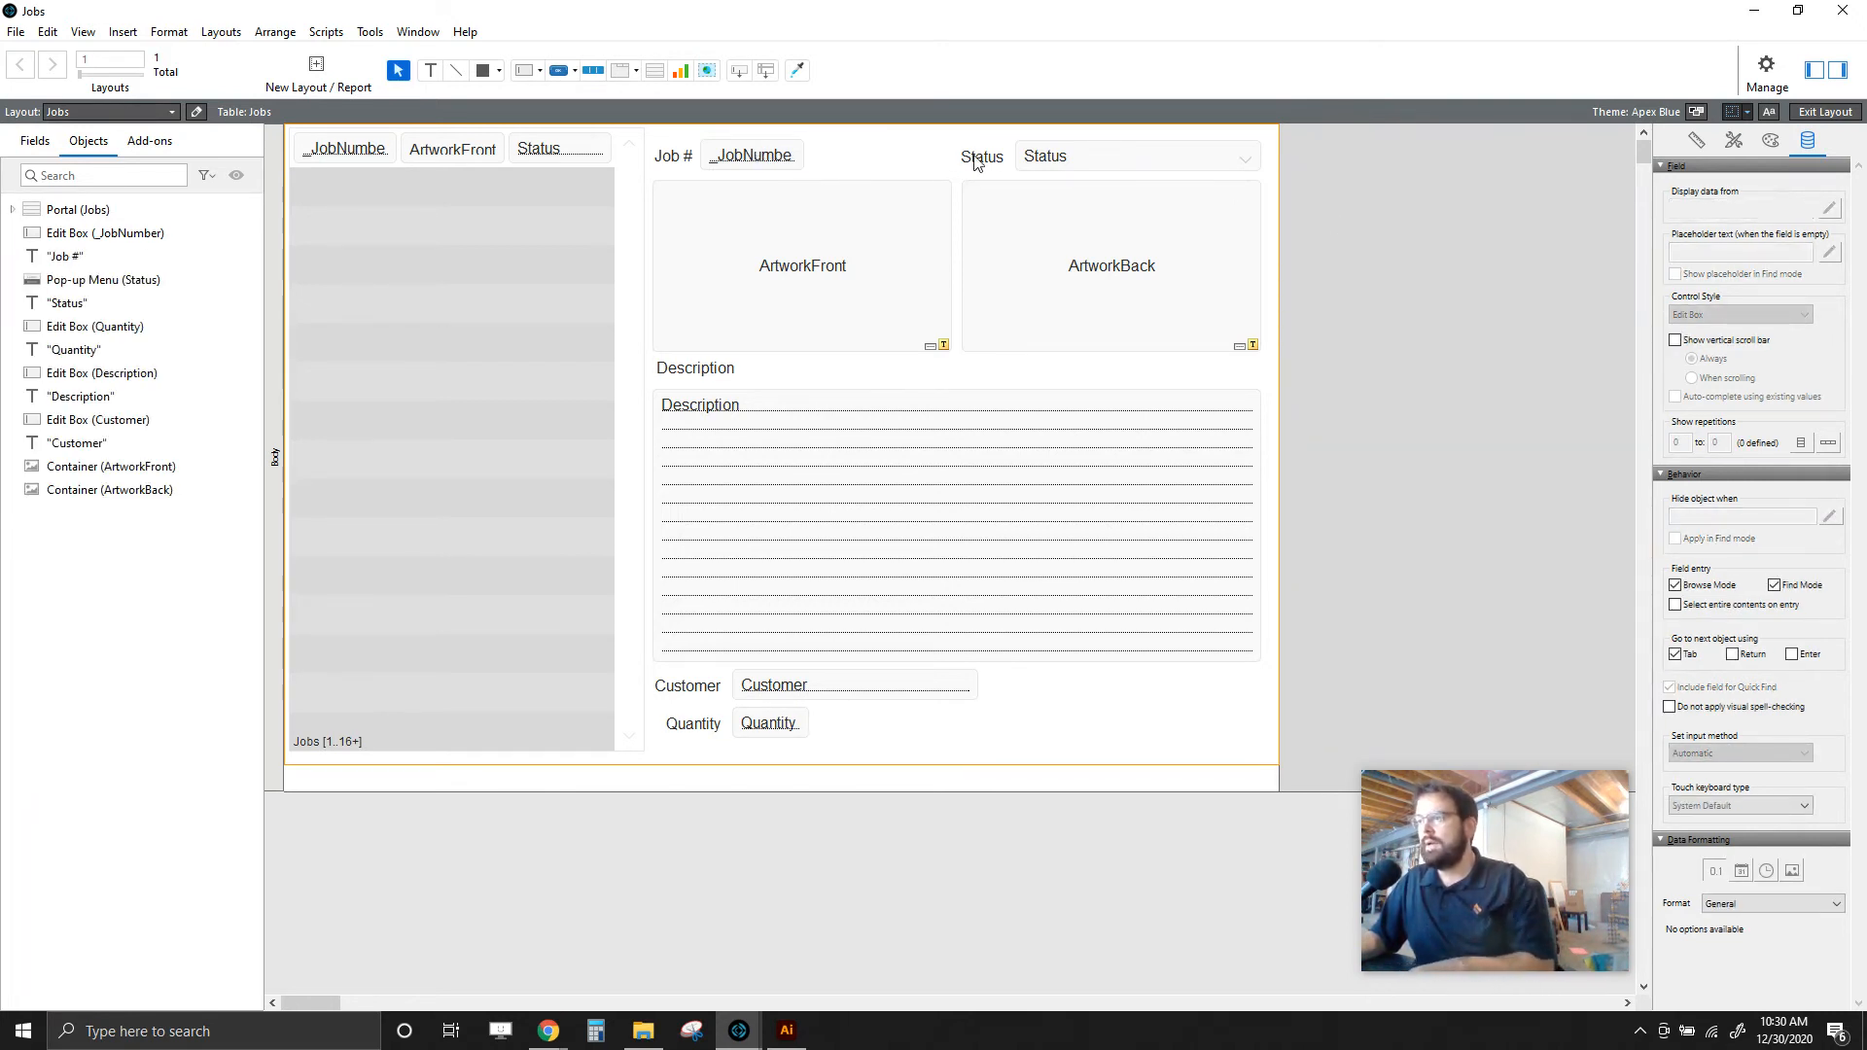
- Try to narrow the Status label and its pop-up menu together, and undo the resize
click(977, 159)
shift+click(1089, 158)
drag(953, 157, 1033, 159)
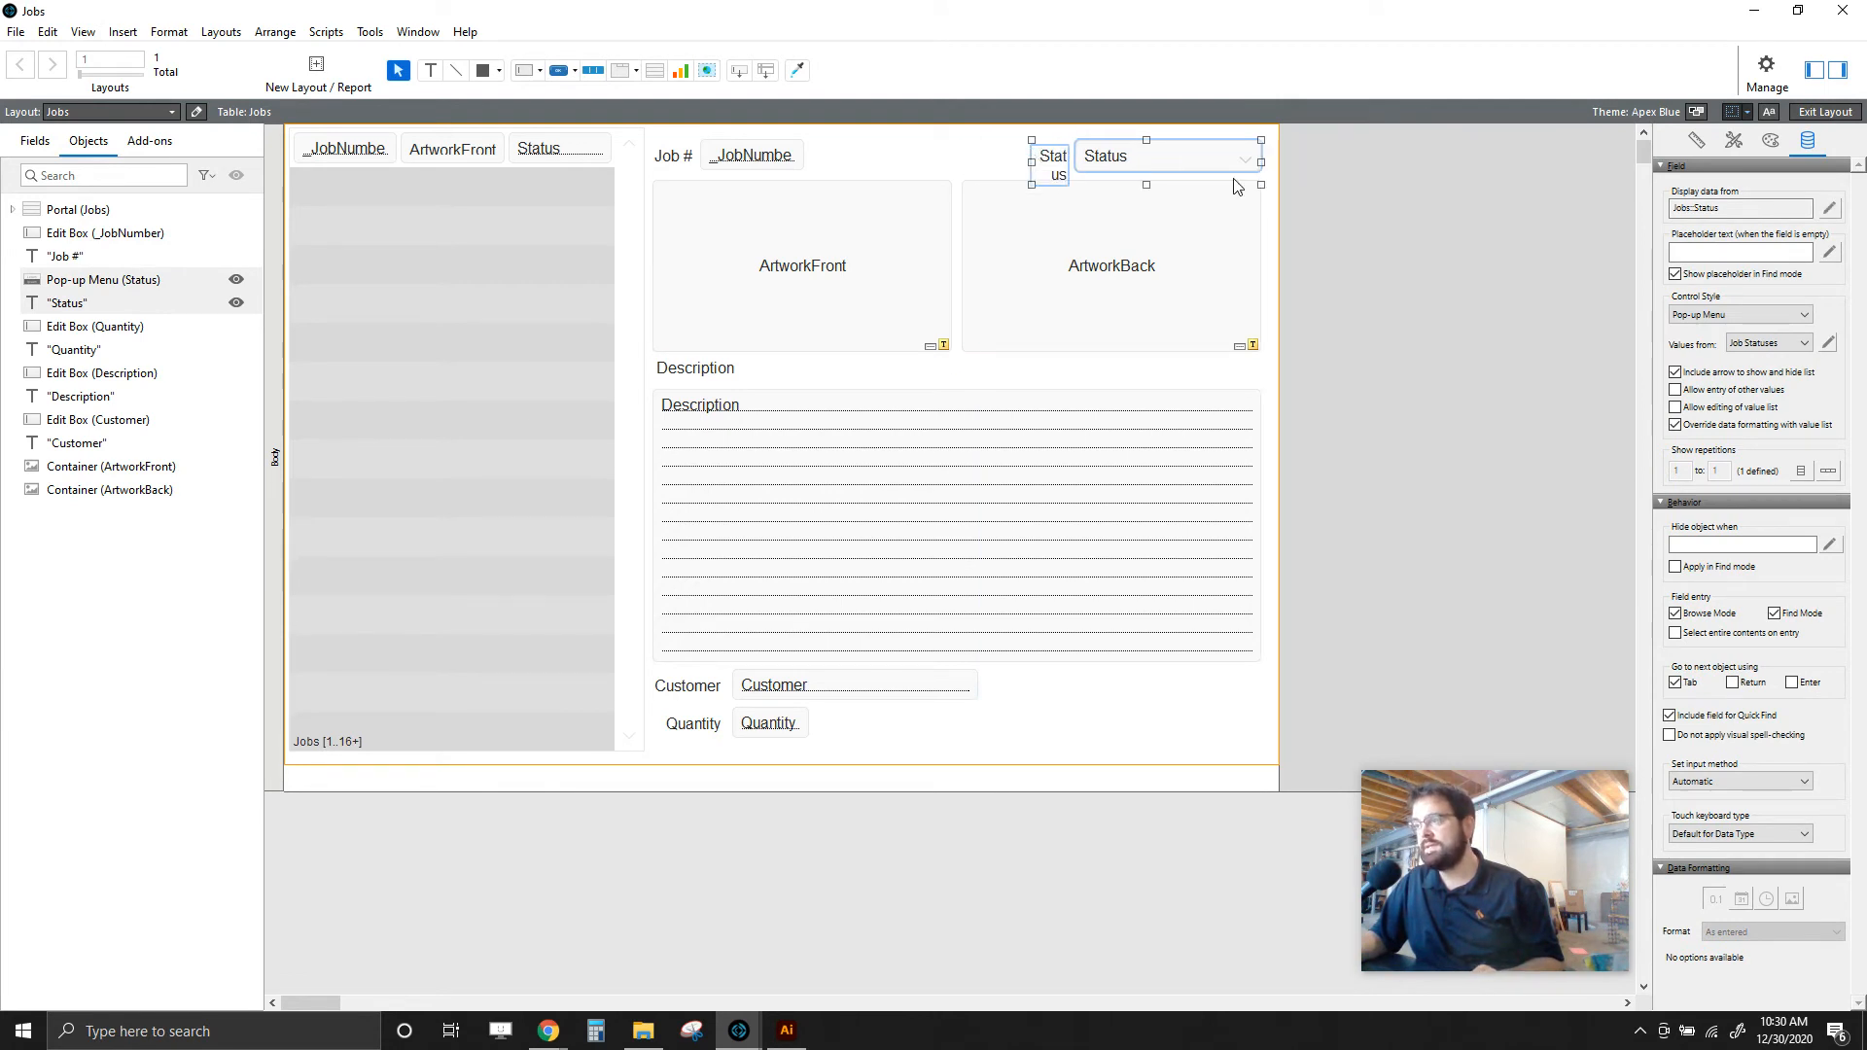
click(1380, 246)
key(ctrl+z)
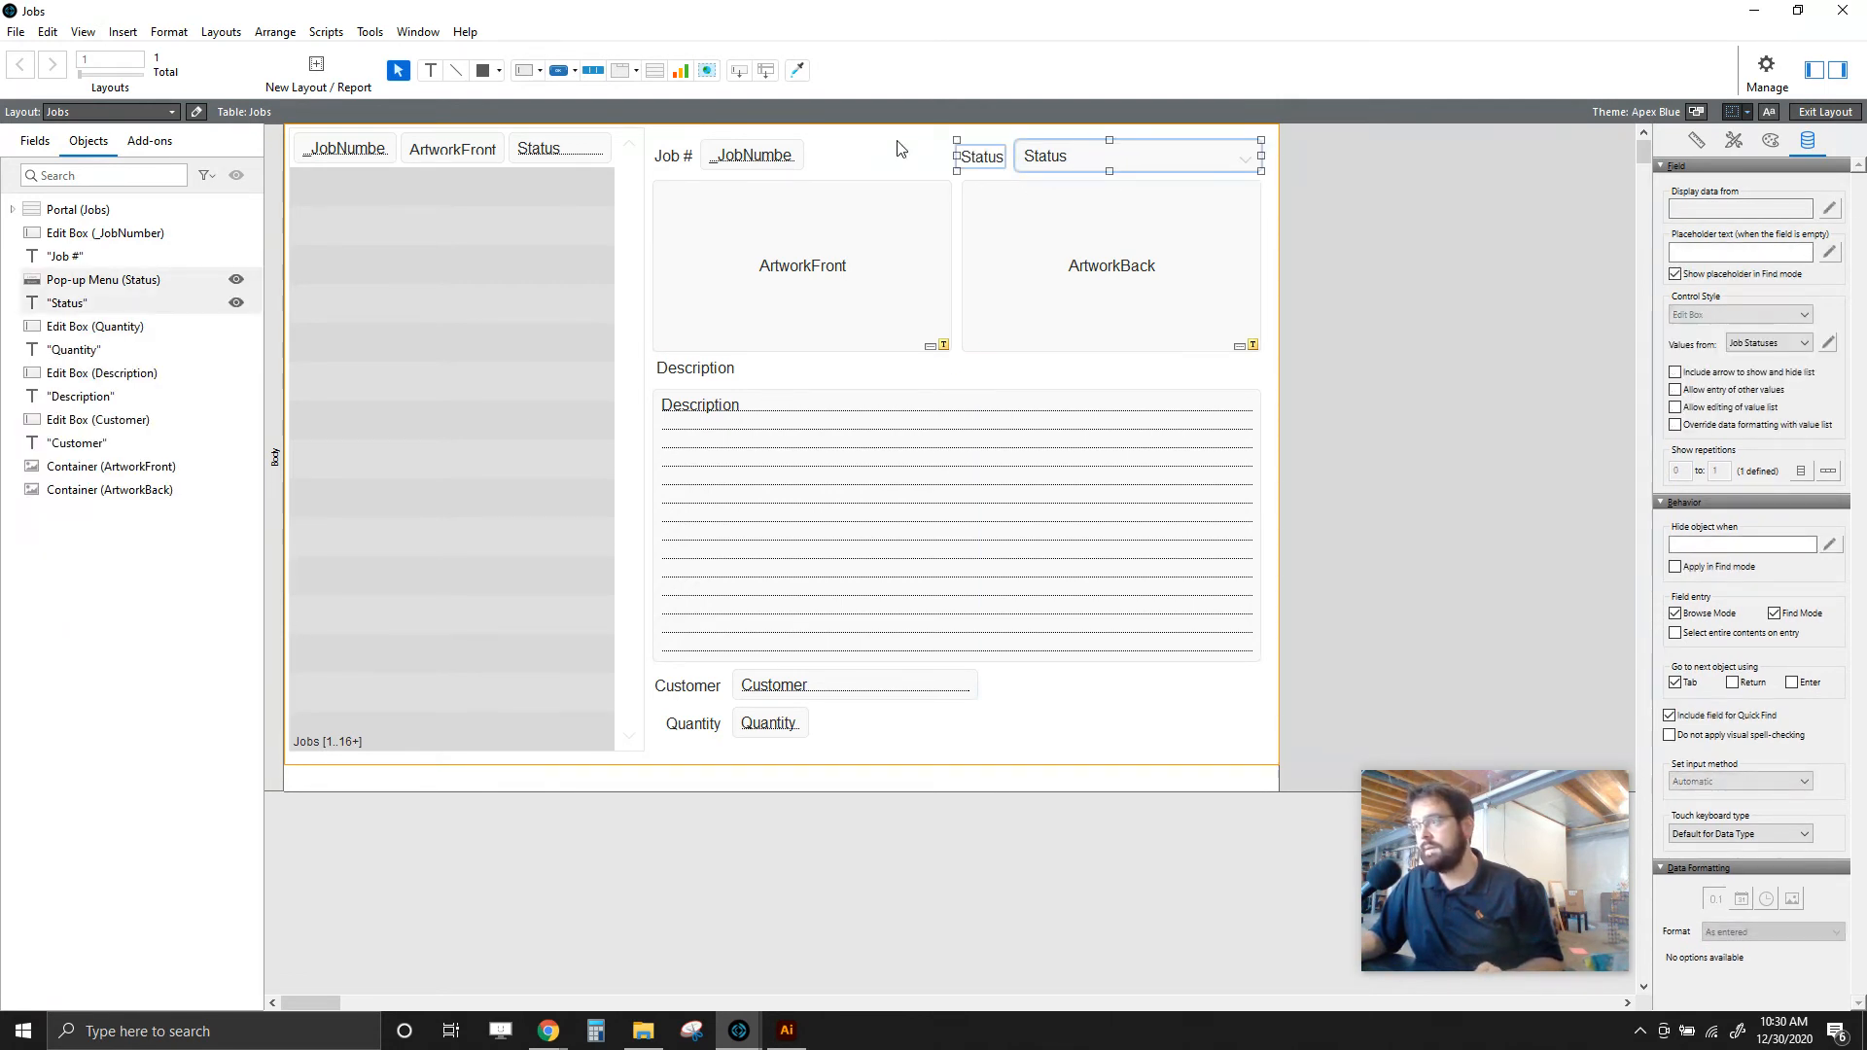
- Narrow the Status pop-up menu from its label side and move the Status label over against it
click(924, 155)
click(1078, 167)
drag(1015, 156, 1053, 162)
click(1507, 220)
click(1042, 155)
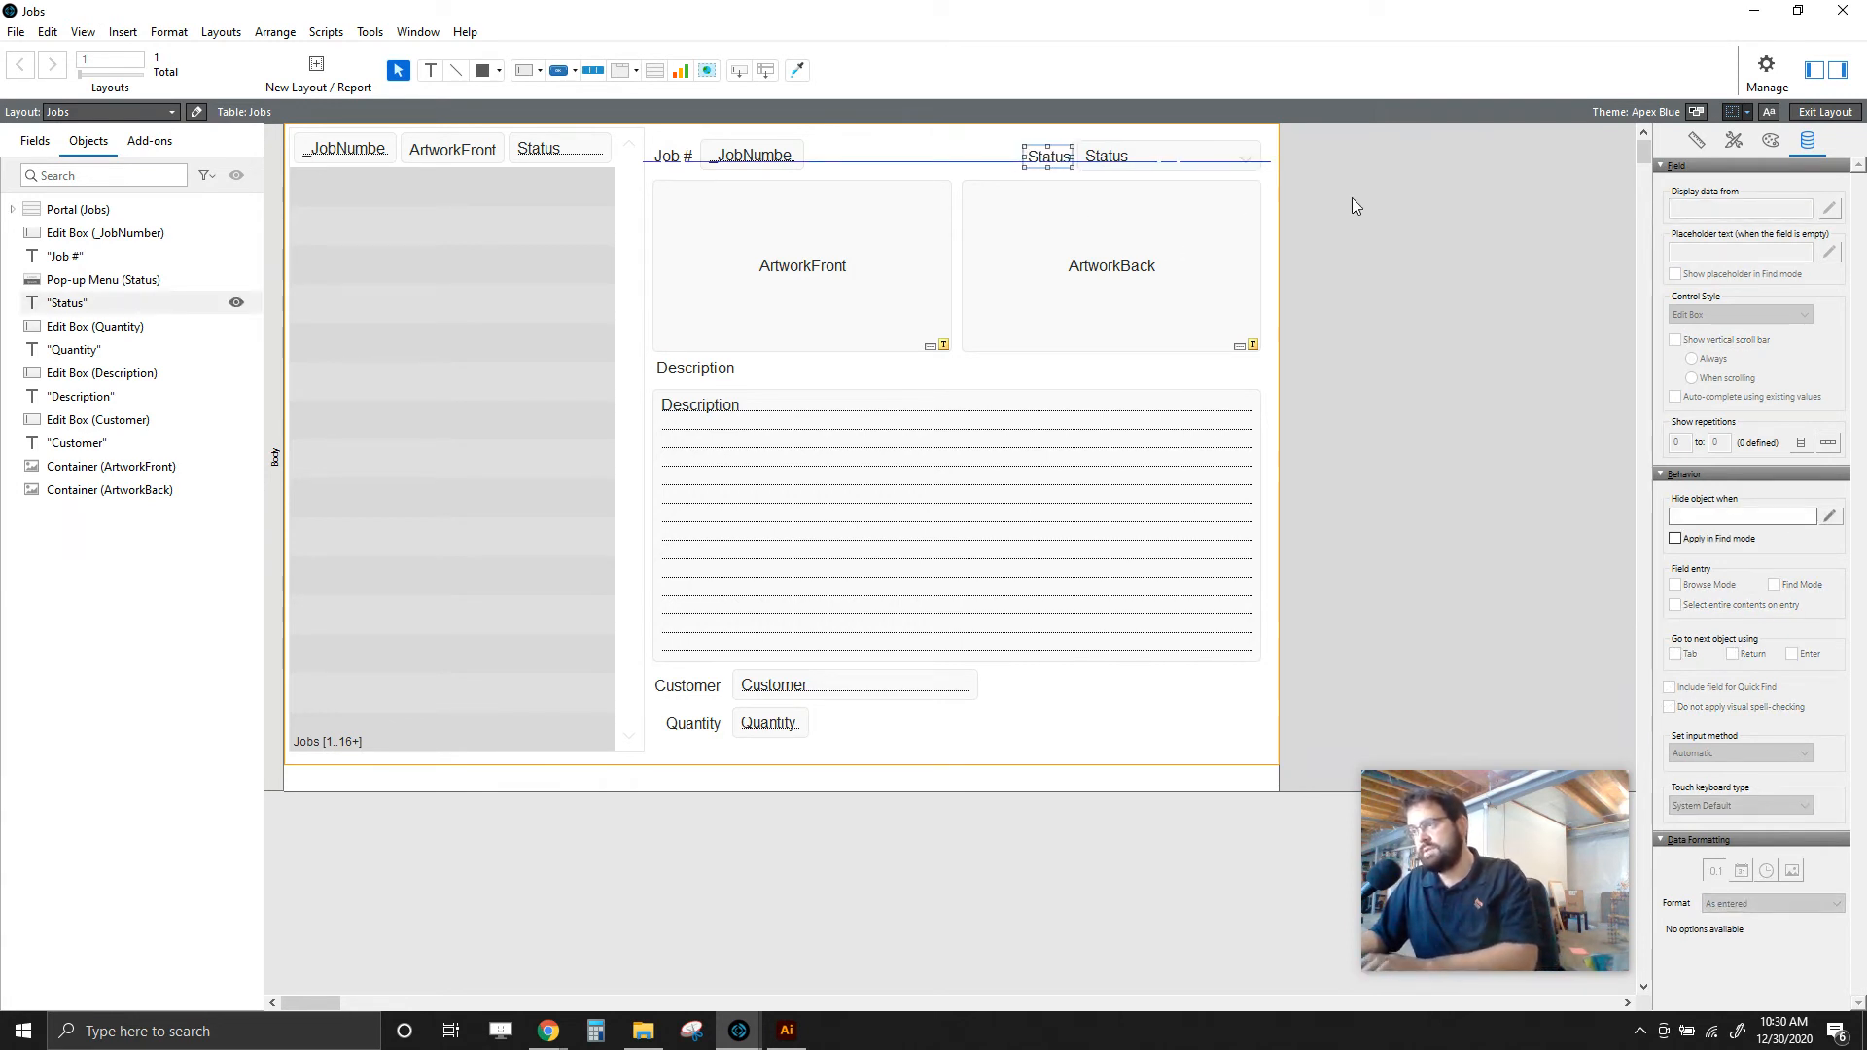
click(877, 158)
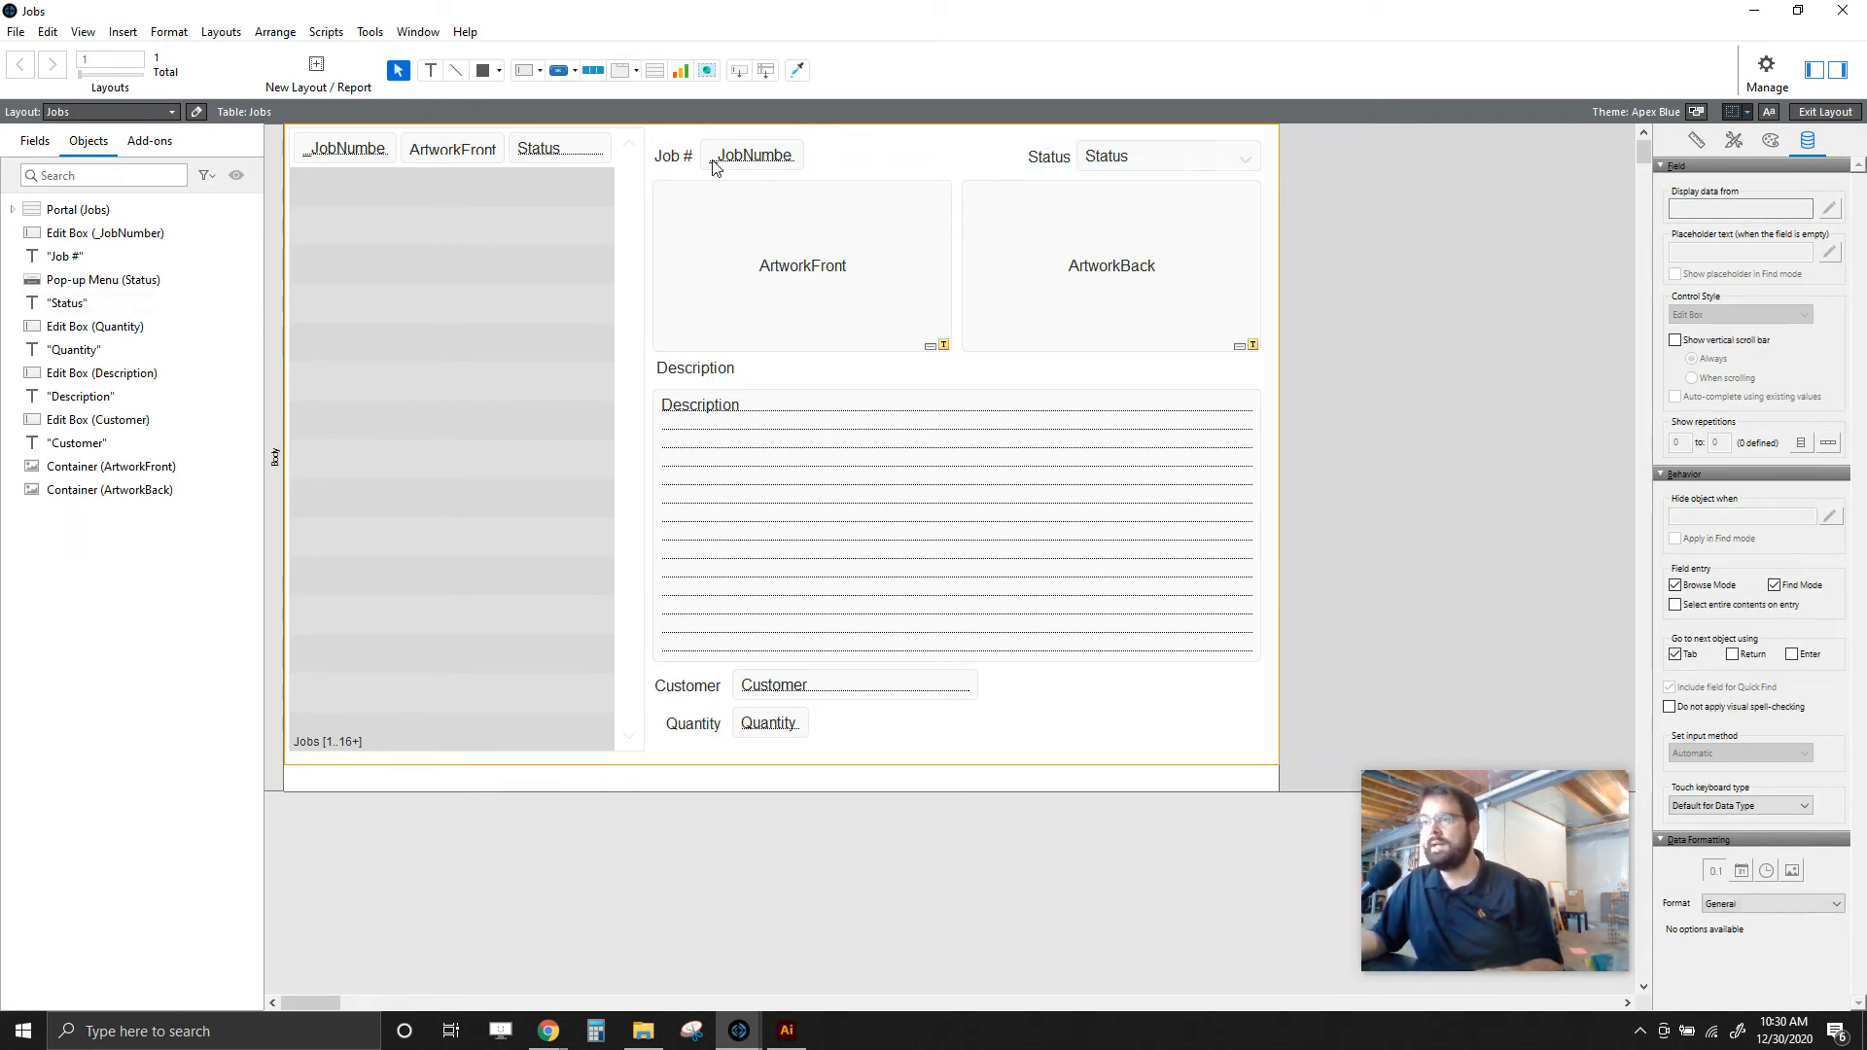
- Duplicate the job number field to beside Status as a labelled DueDate field, and shift the field and label toward the job number
click(674, 159)
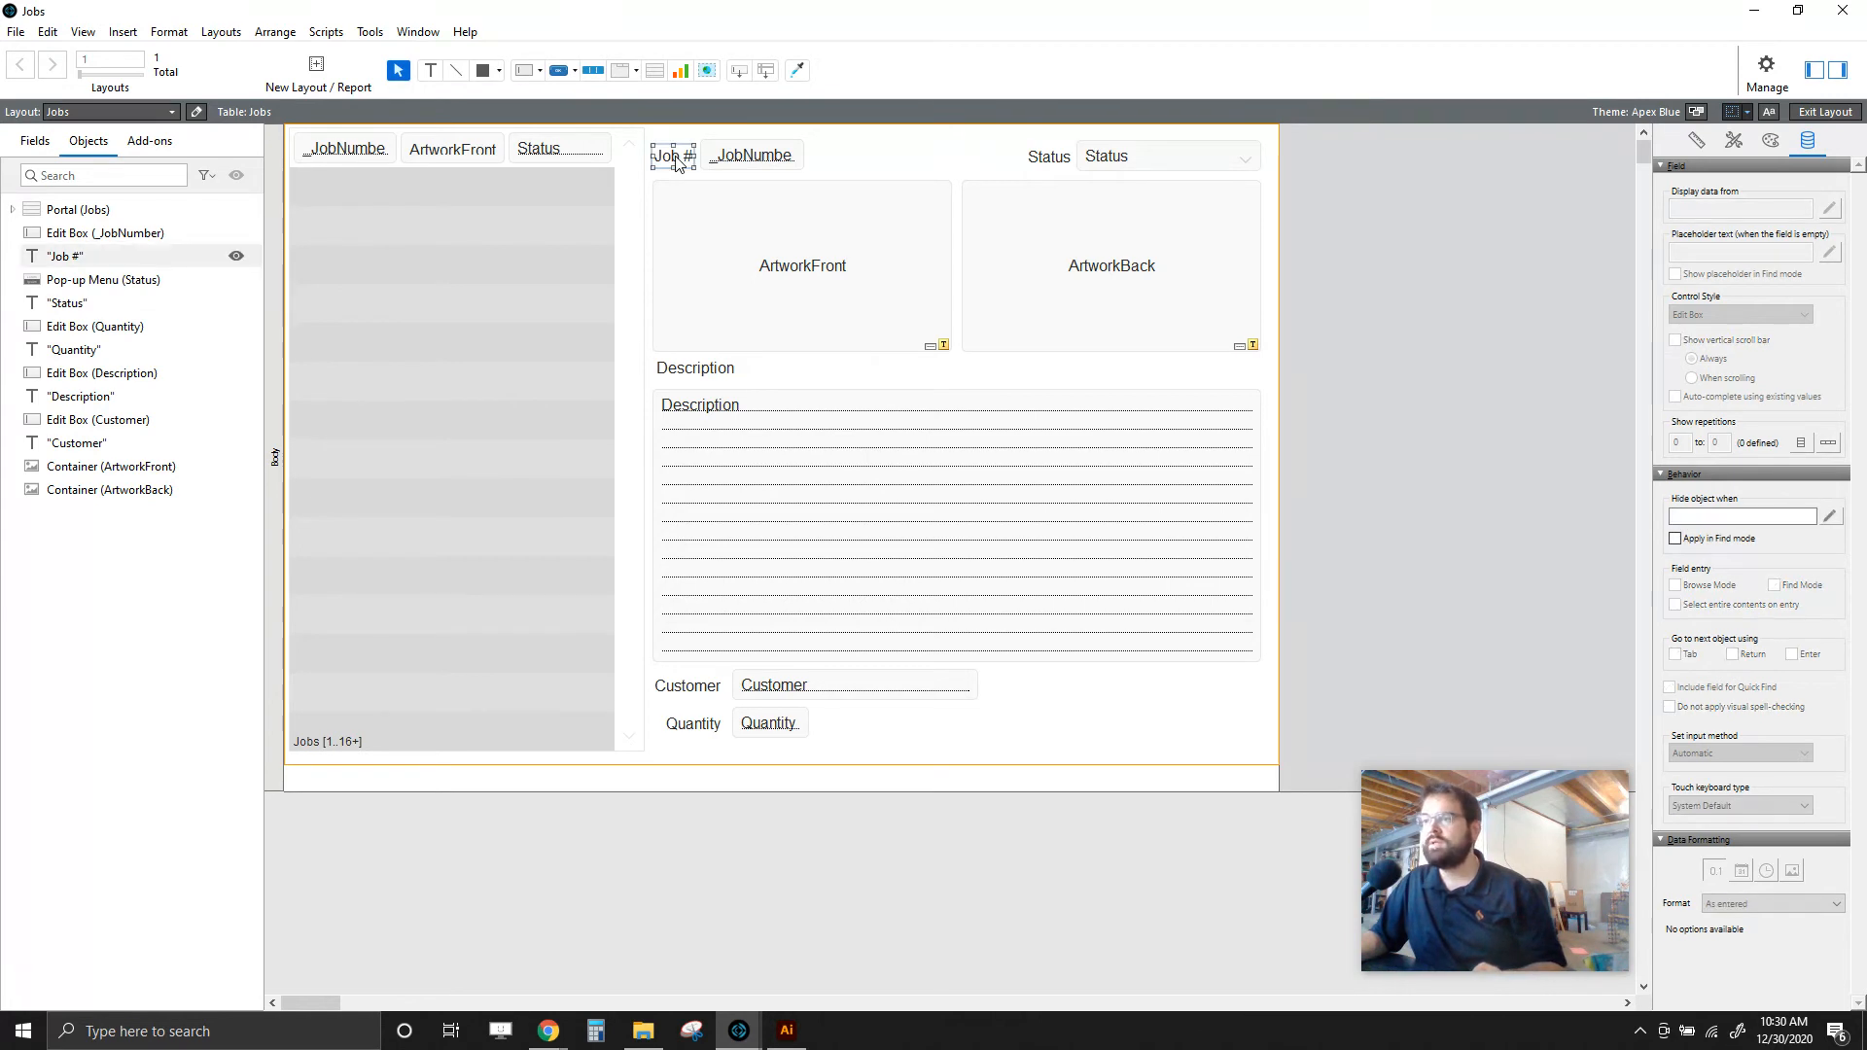
shift+click(760, 161)
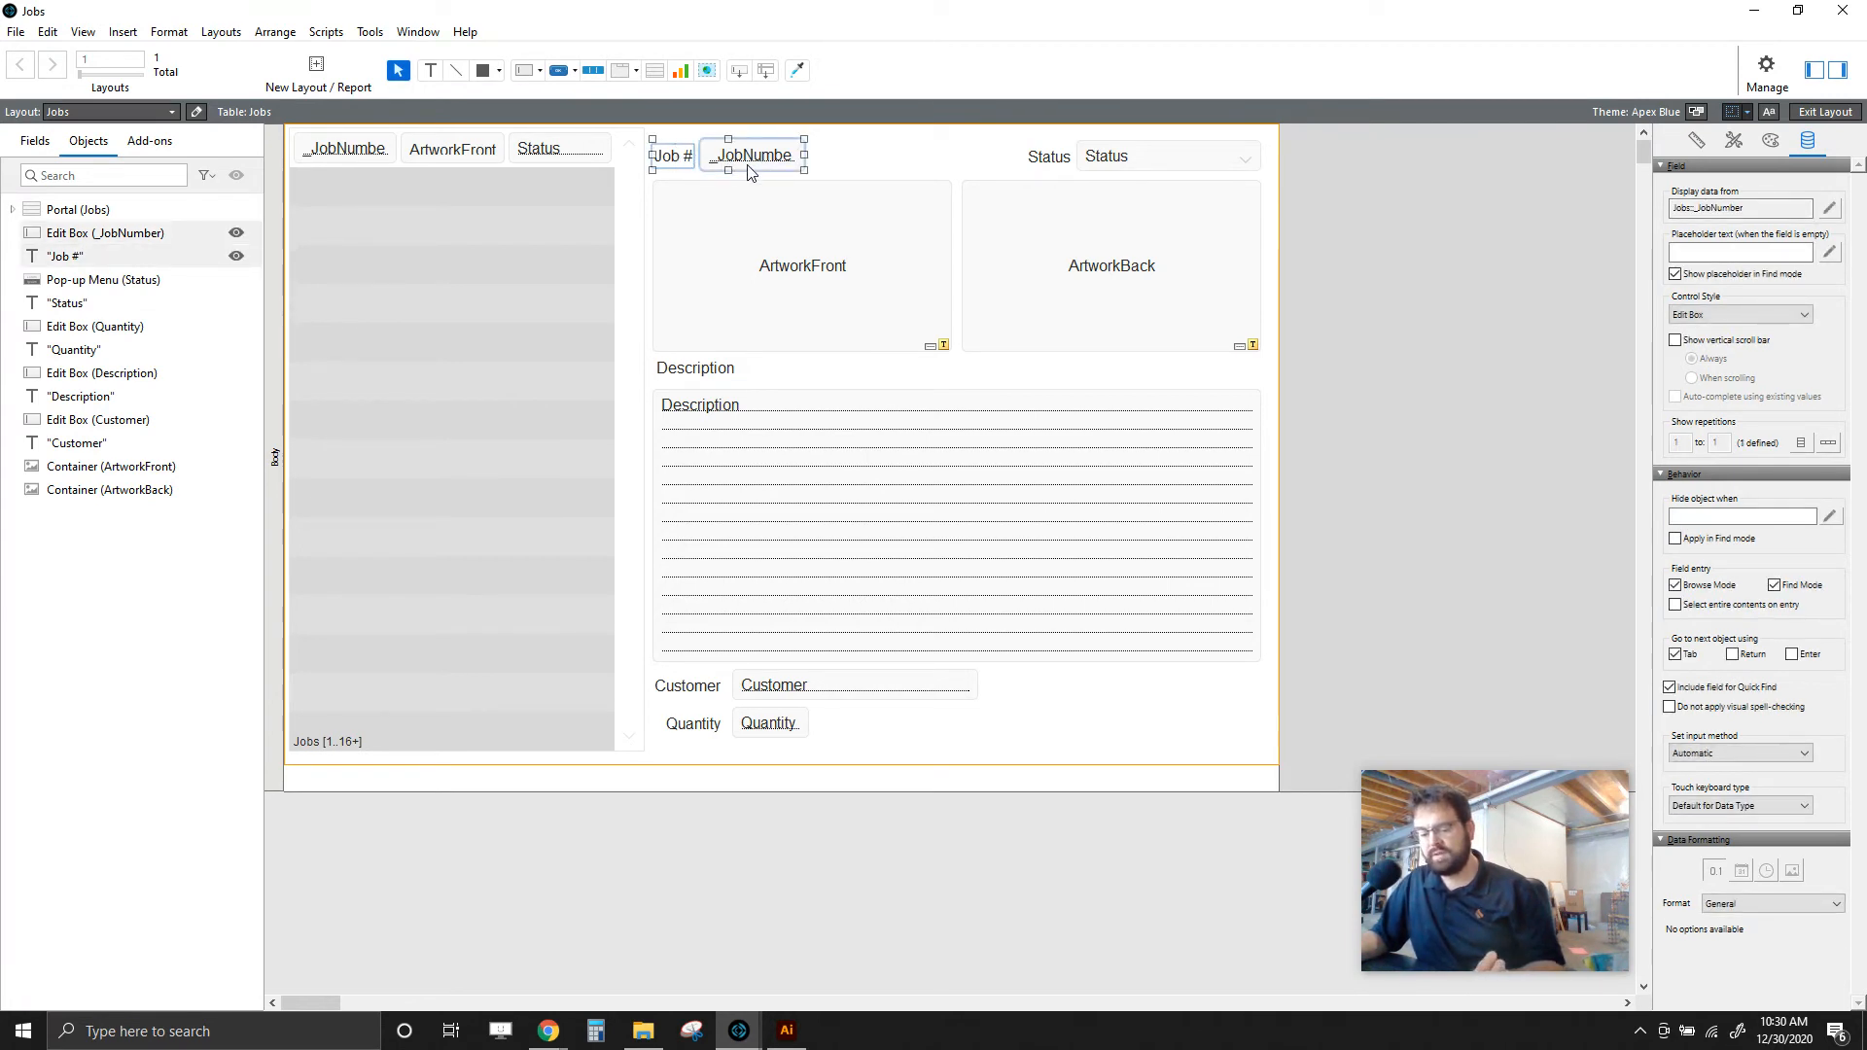
click(829, 180)
click(750, 162)
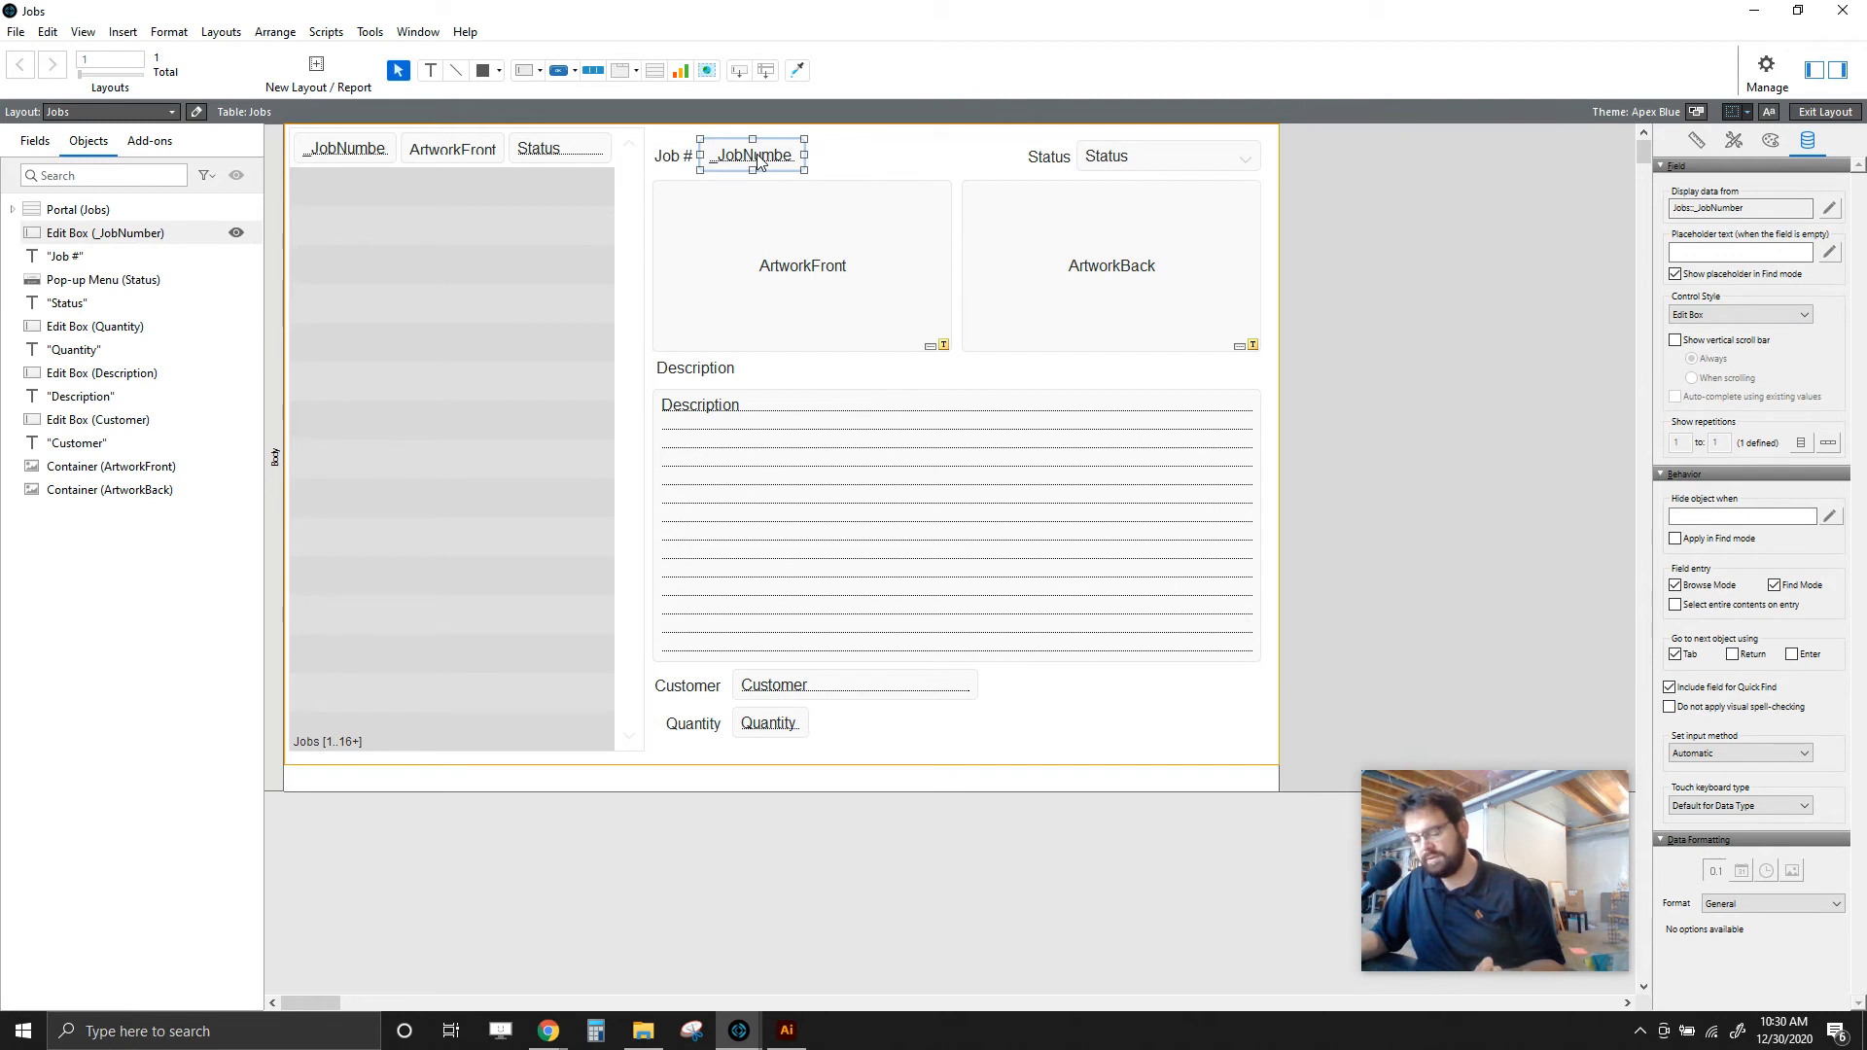
drag(752, 162, 965, 167)
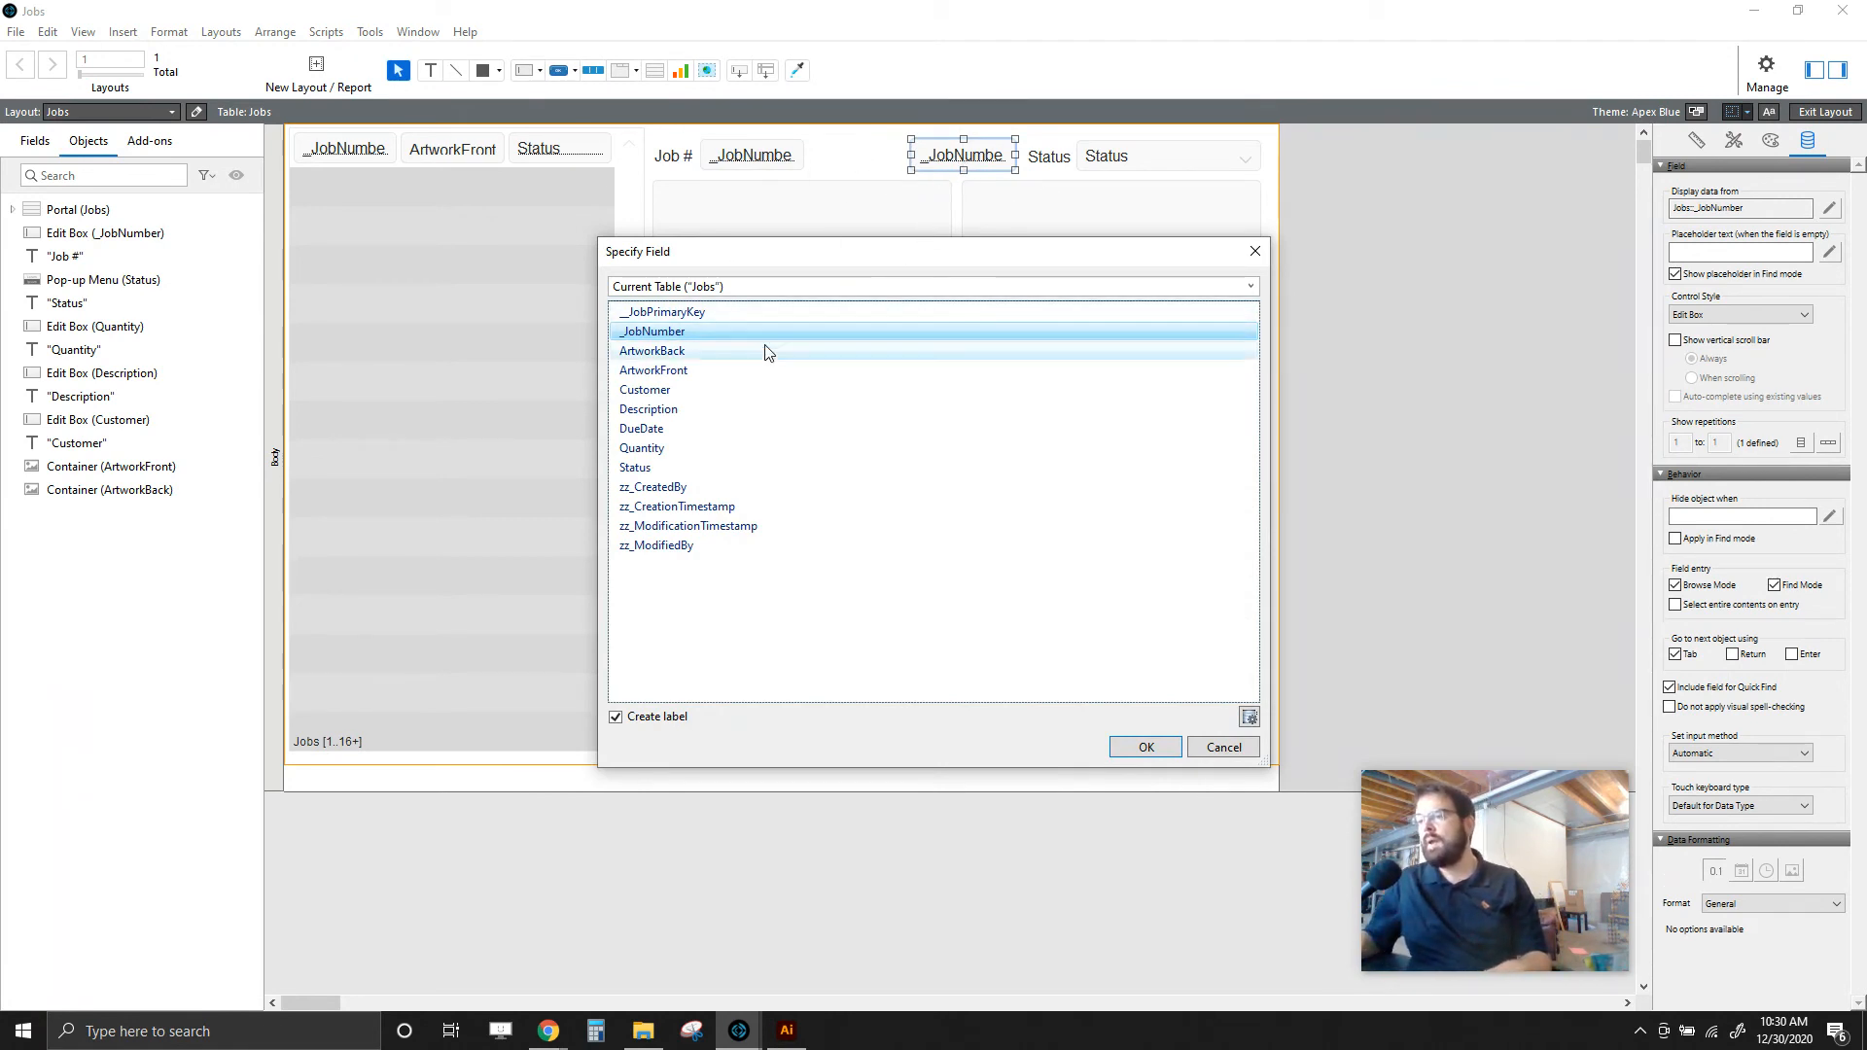
click(643, 431)
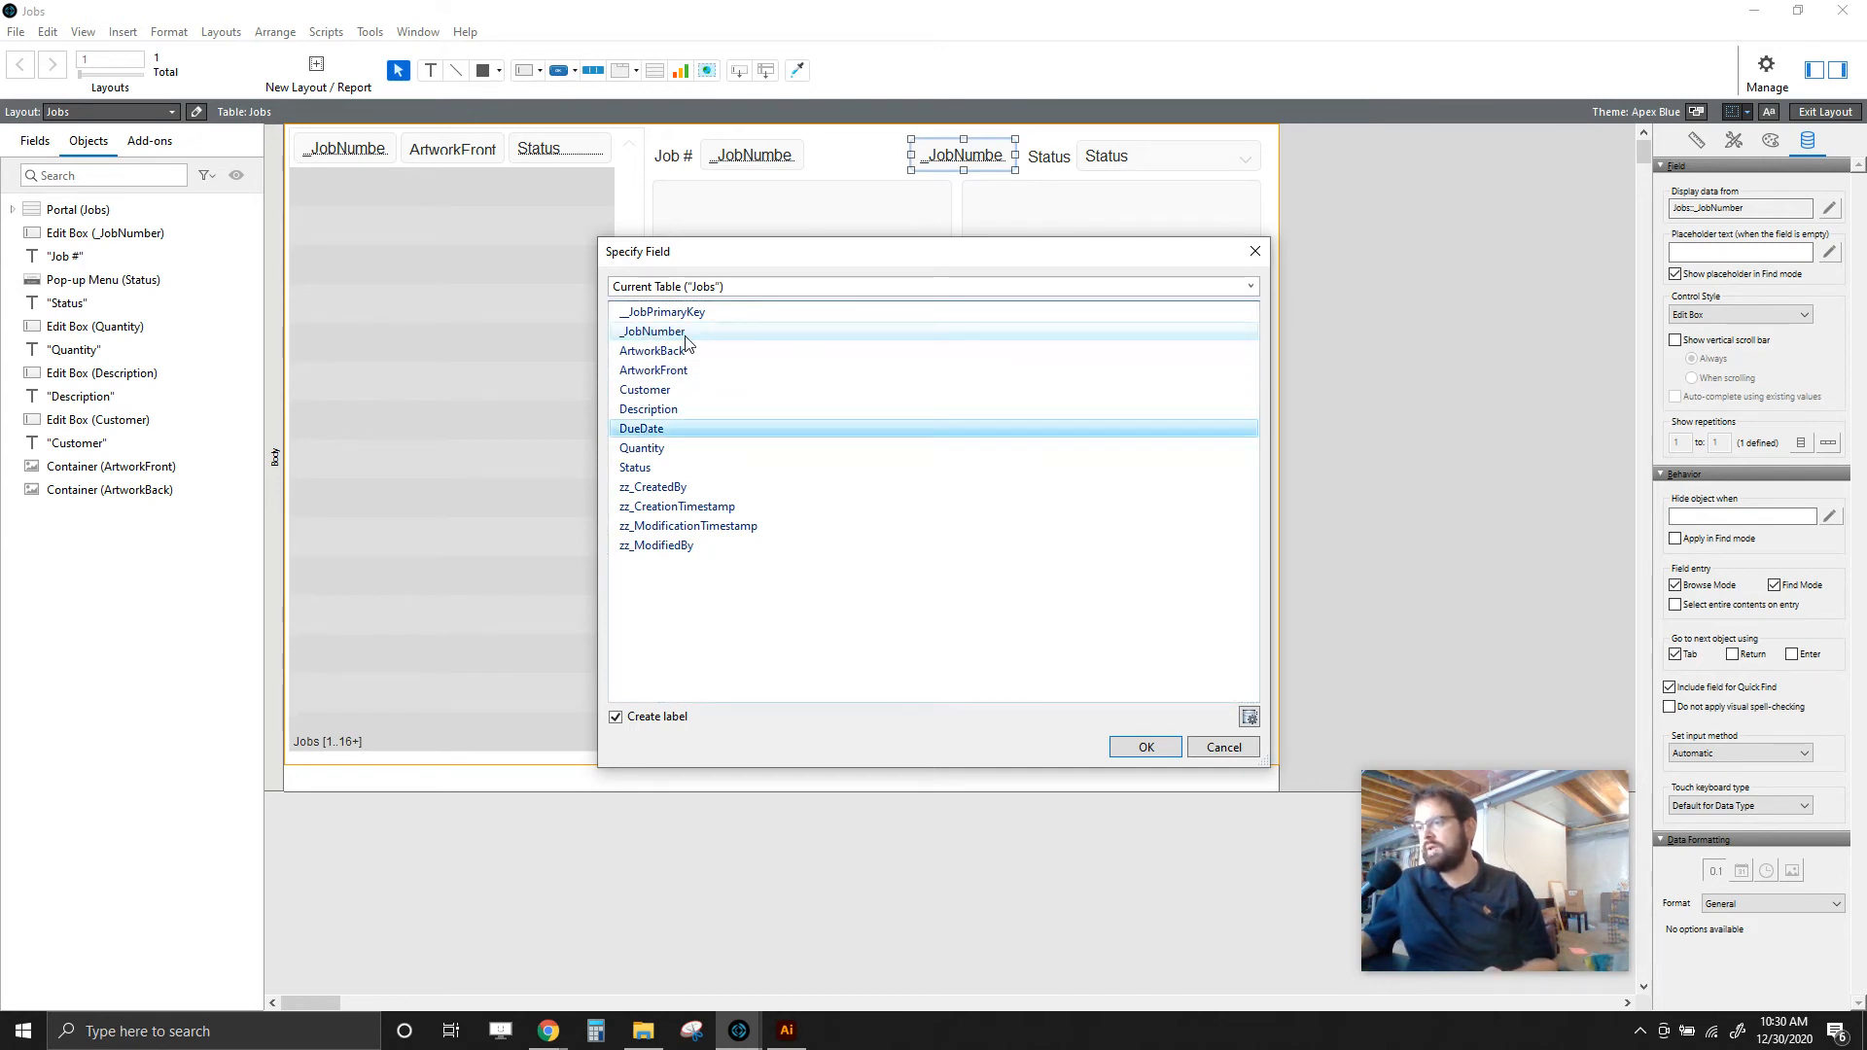
click(1141, 750)
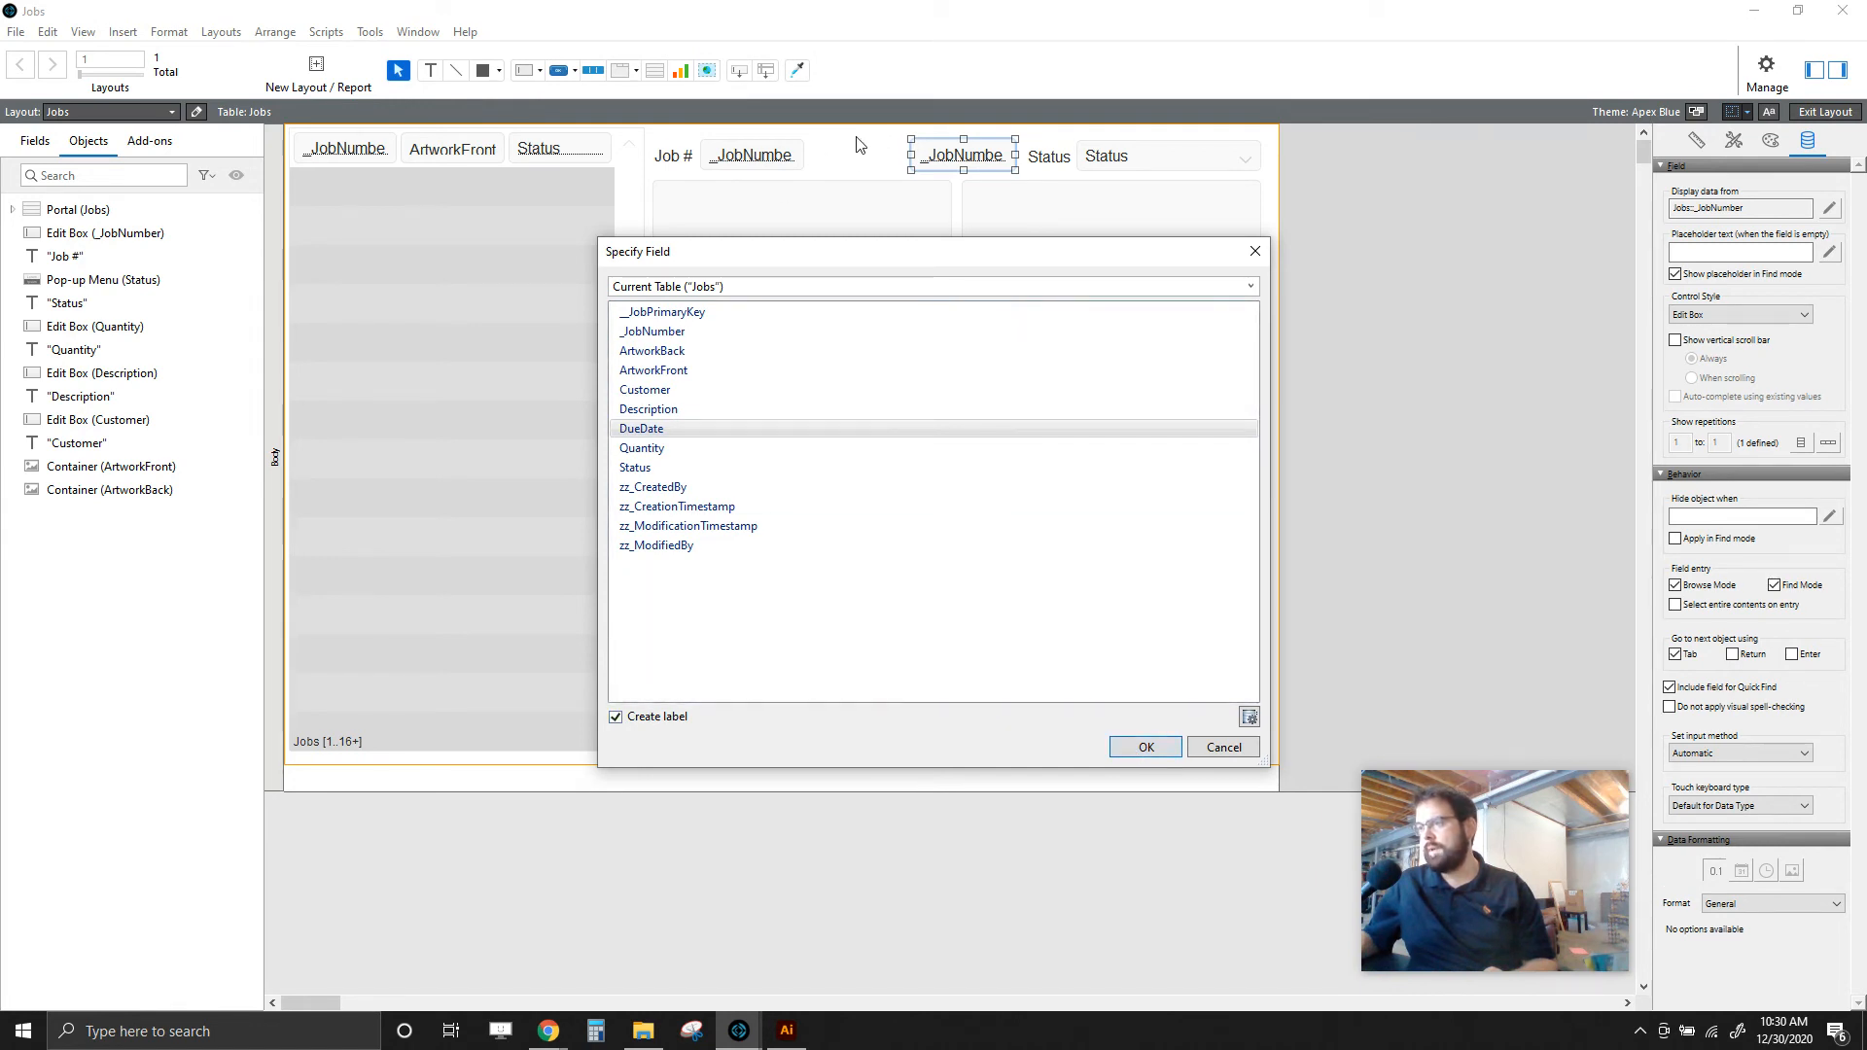
click(1147, 747)
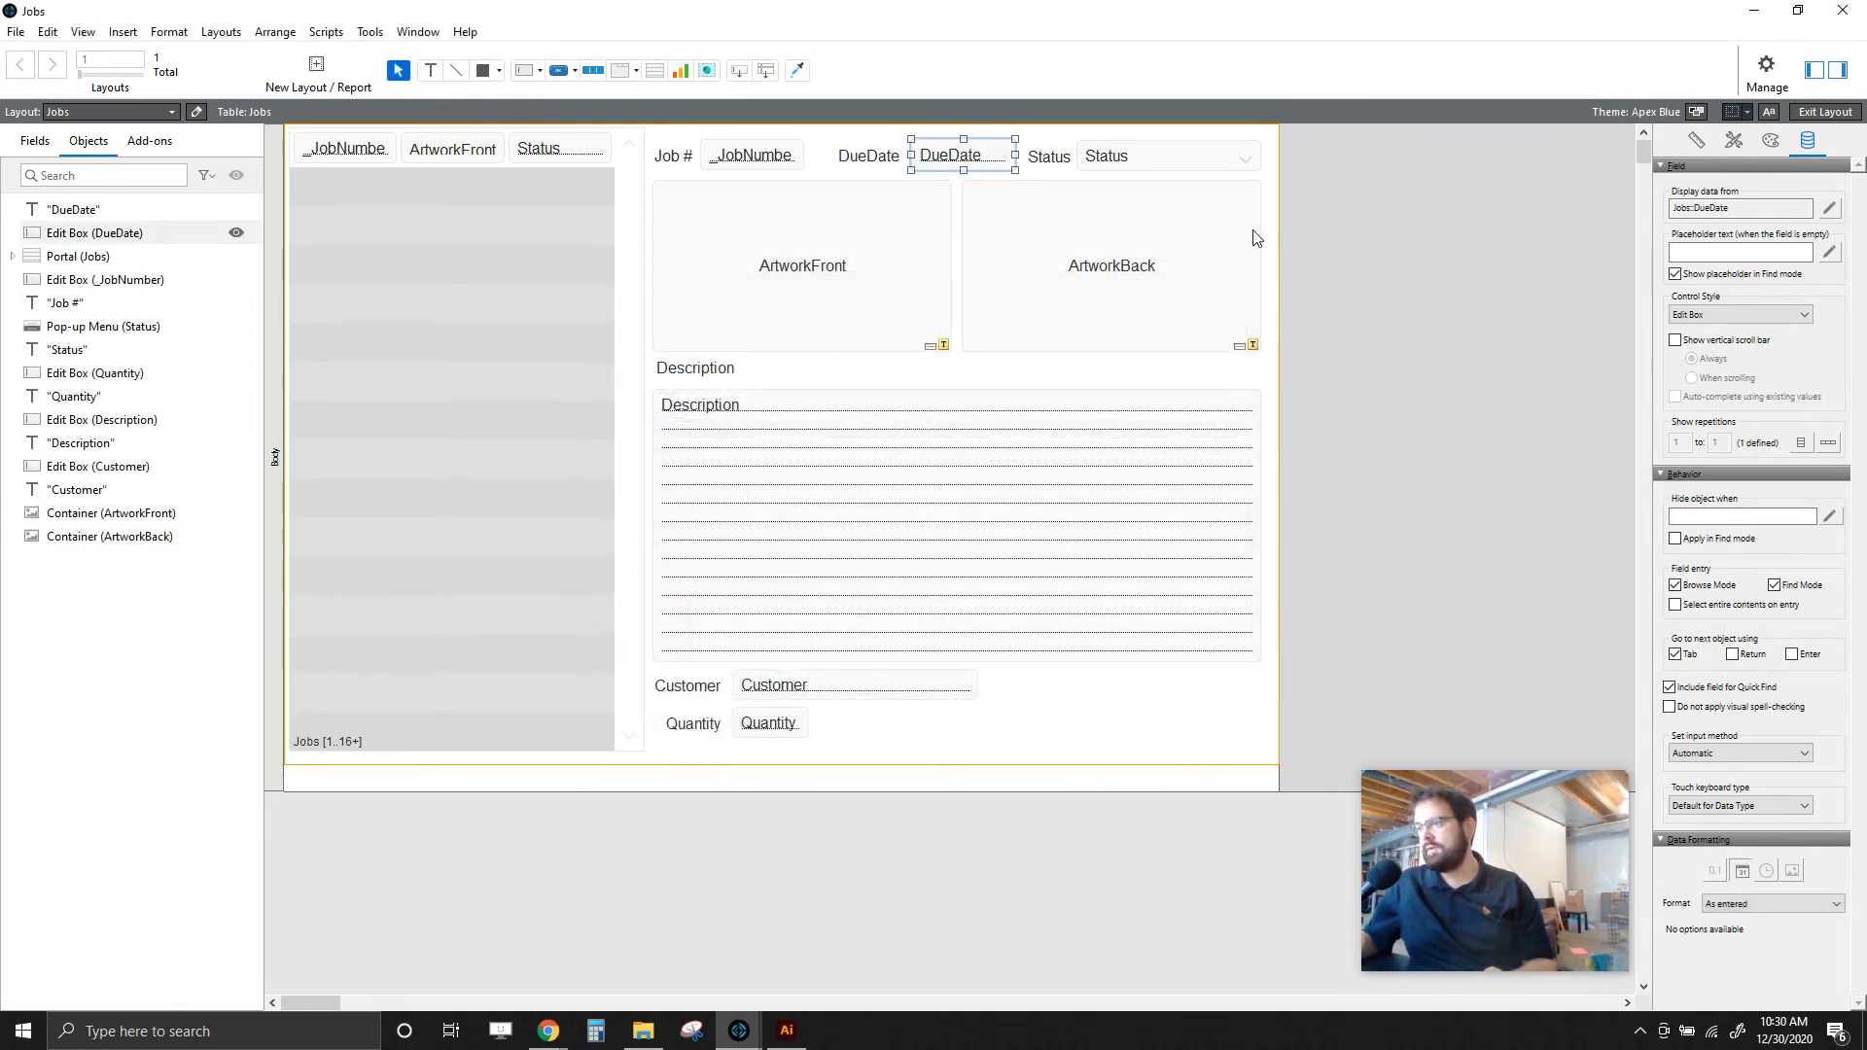
mouse_move(889, 160)
mouse_down()
mouse_move(869, 158)
mouse_move(924, 160)
mouse_move(896, 159)
mouse_up()
click(1431, 221)
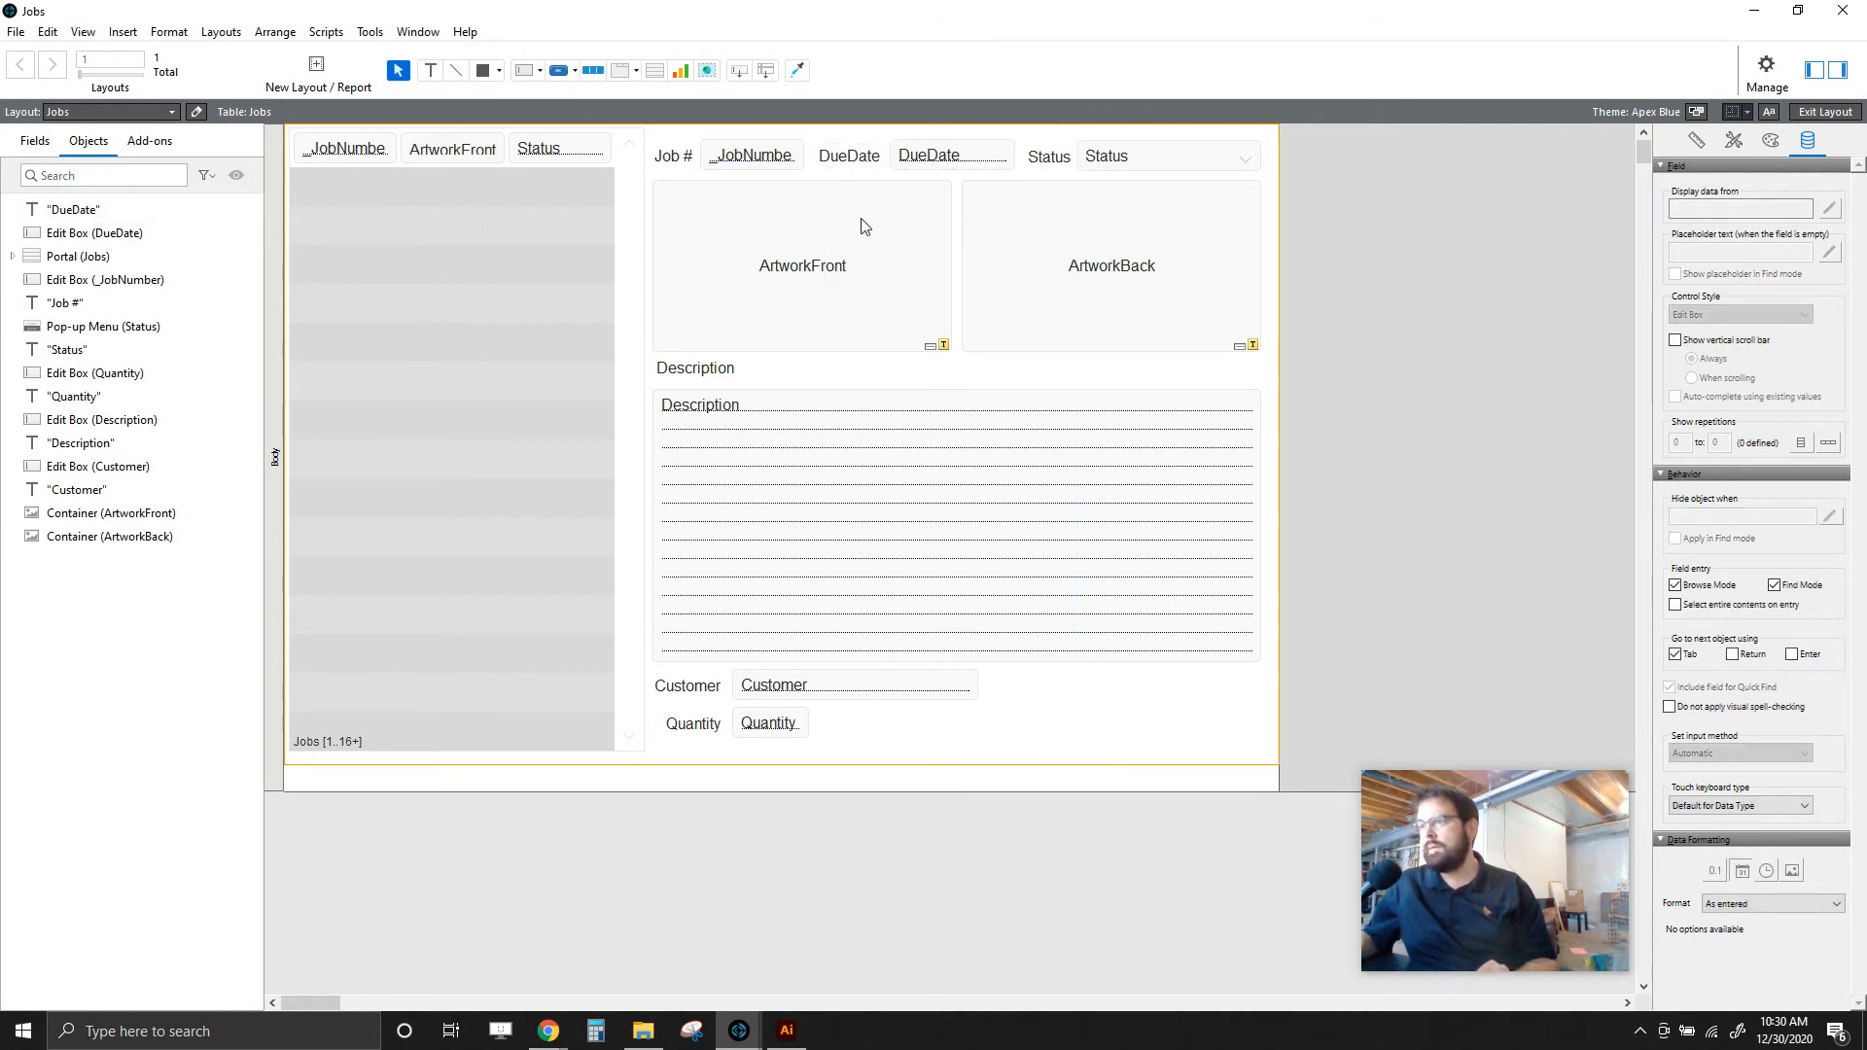
- Try to place another DueDate field from the field list in the blank area beside the layout
click(940, 149)
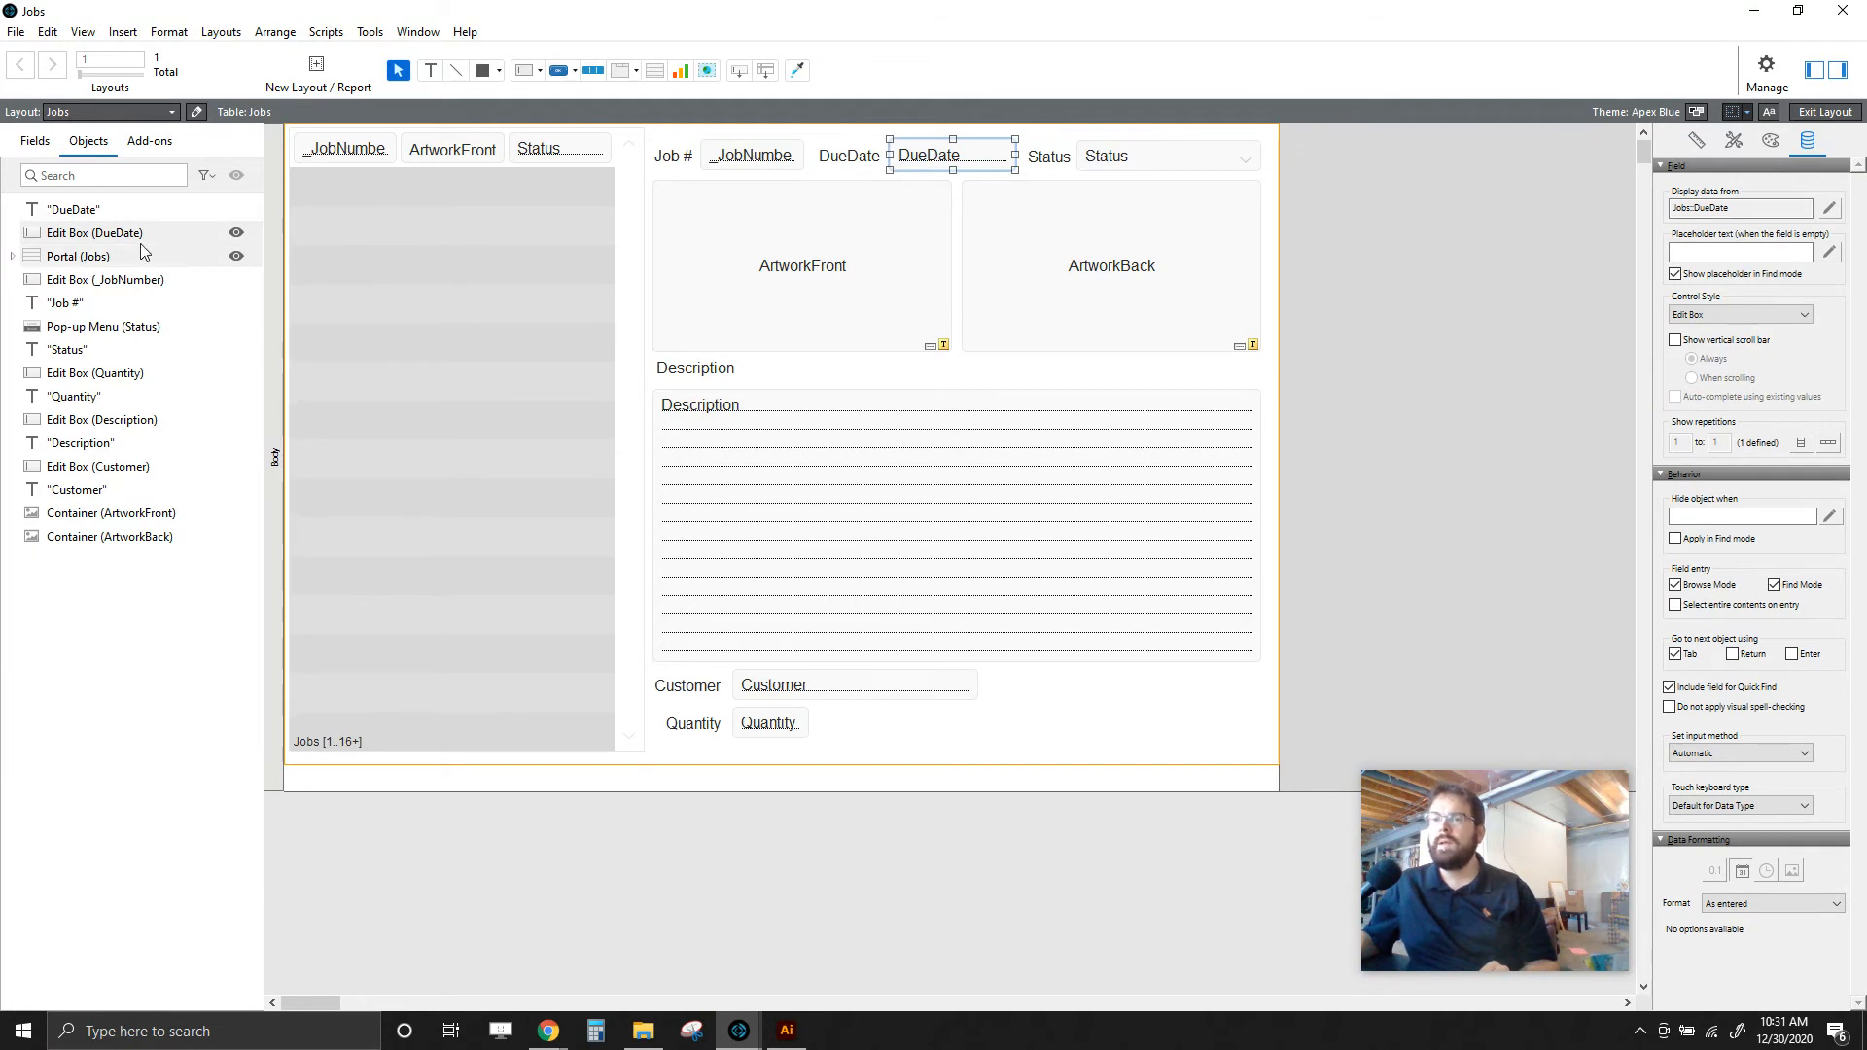
click(37, 142)
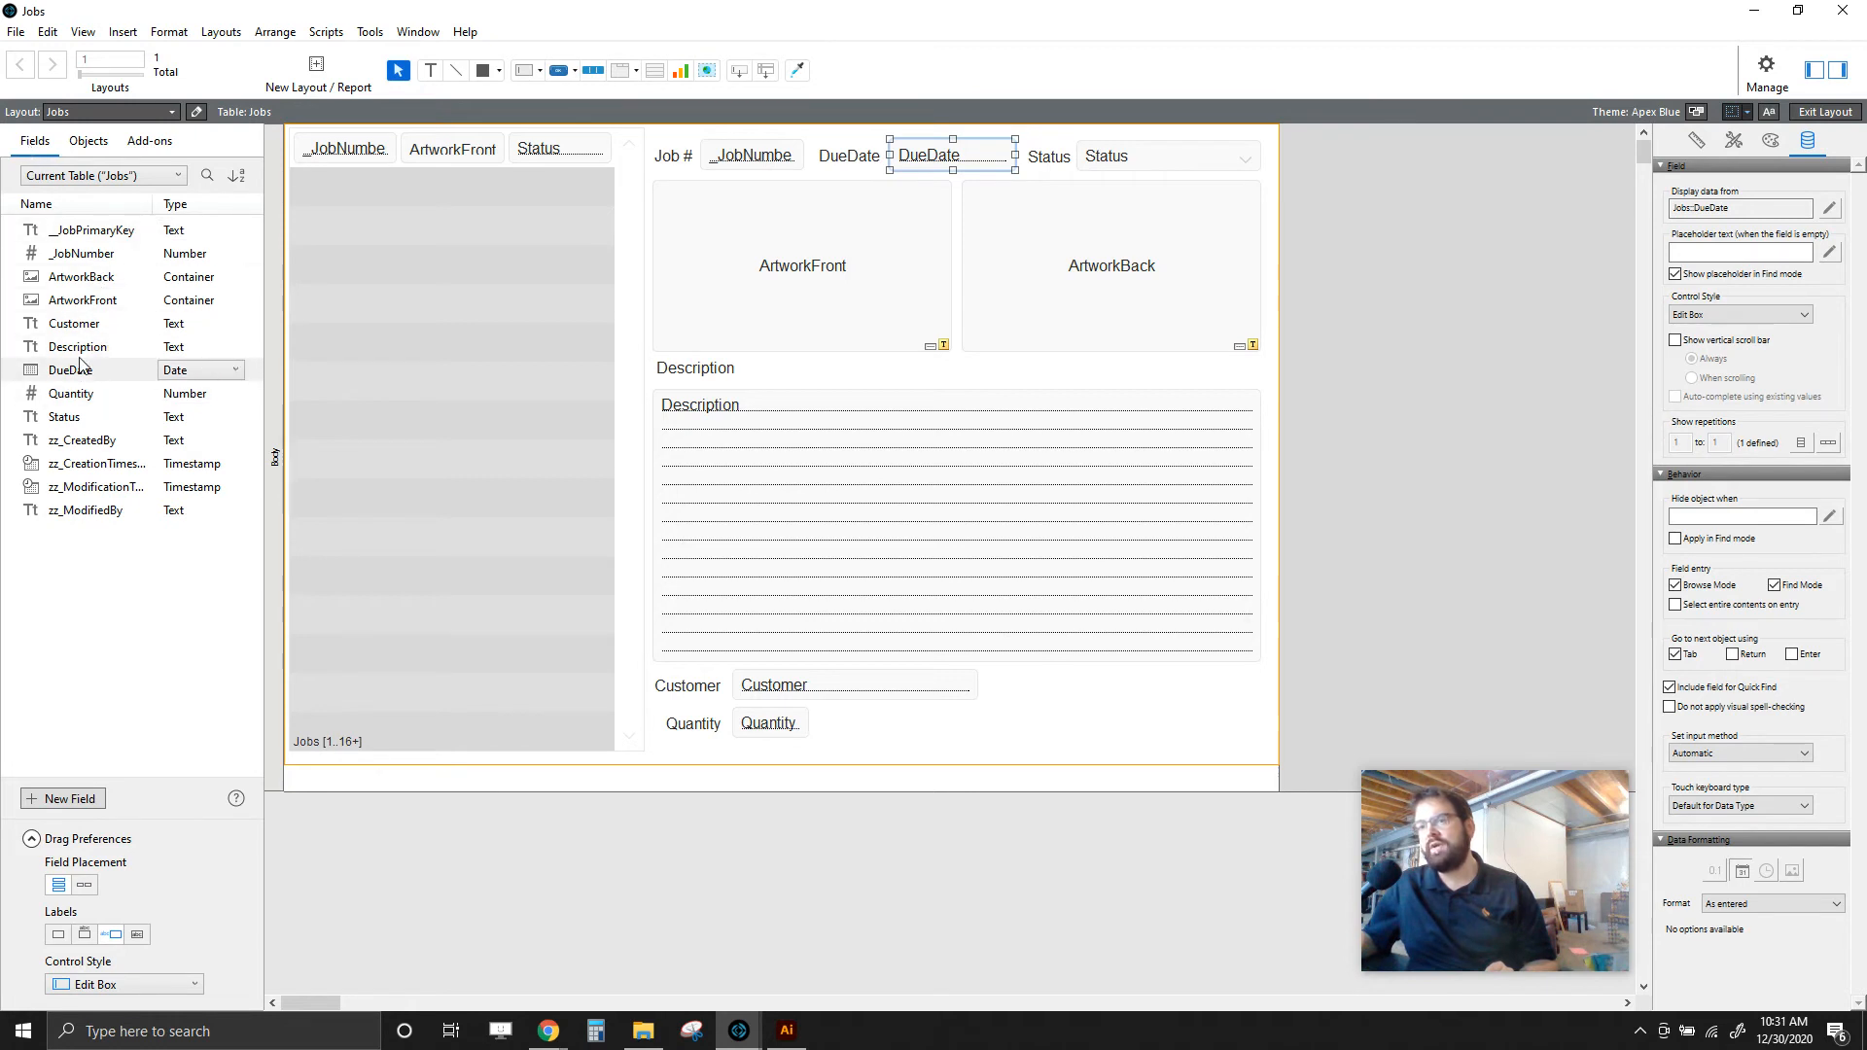
drag(70, 370, 1371, 362)
click(1417, 564)
scroll(1319, 300, down, 5)
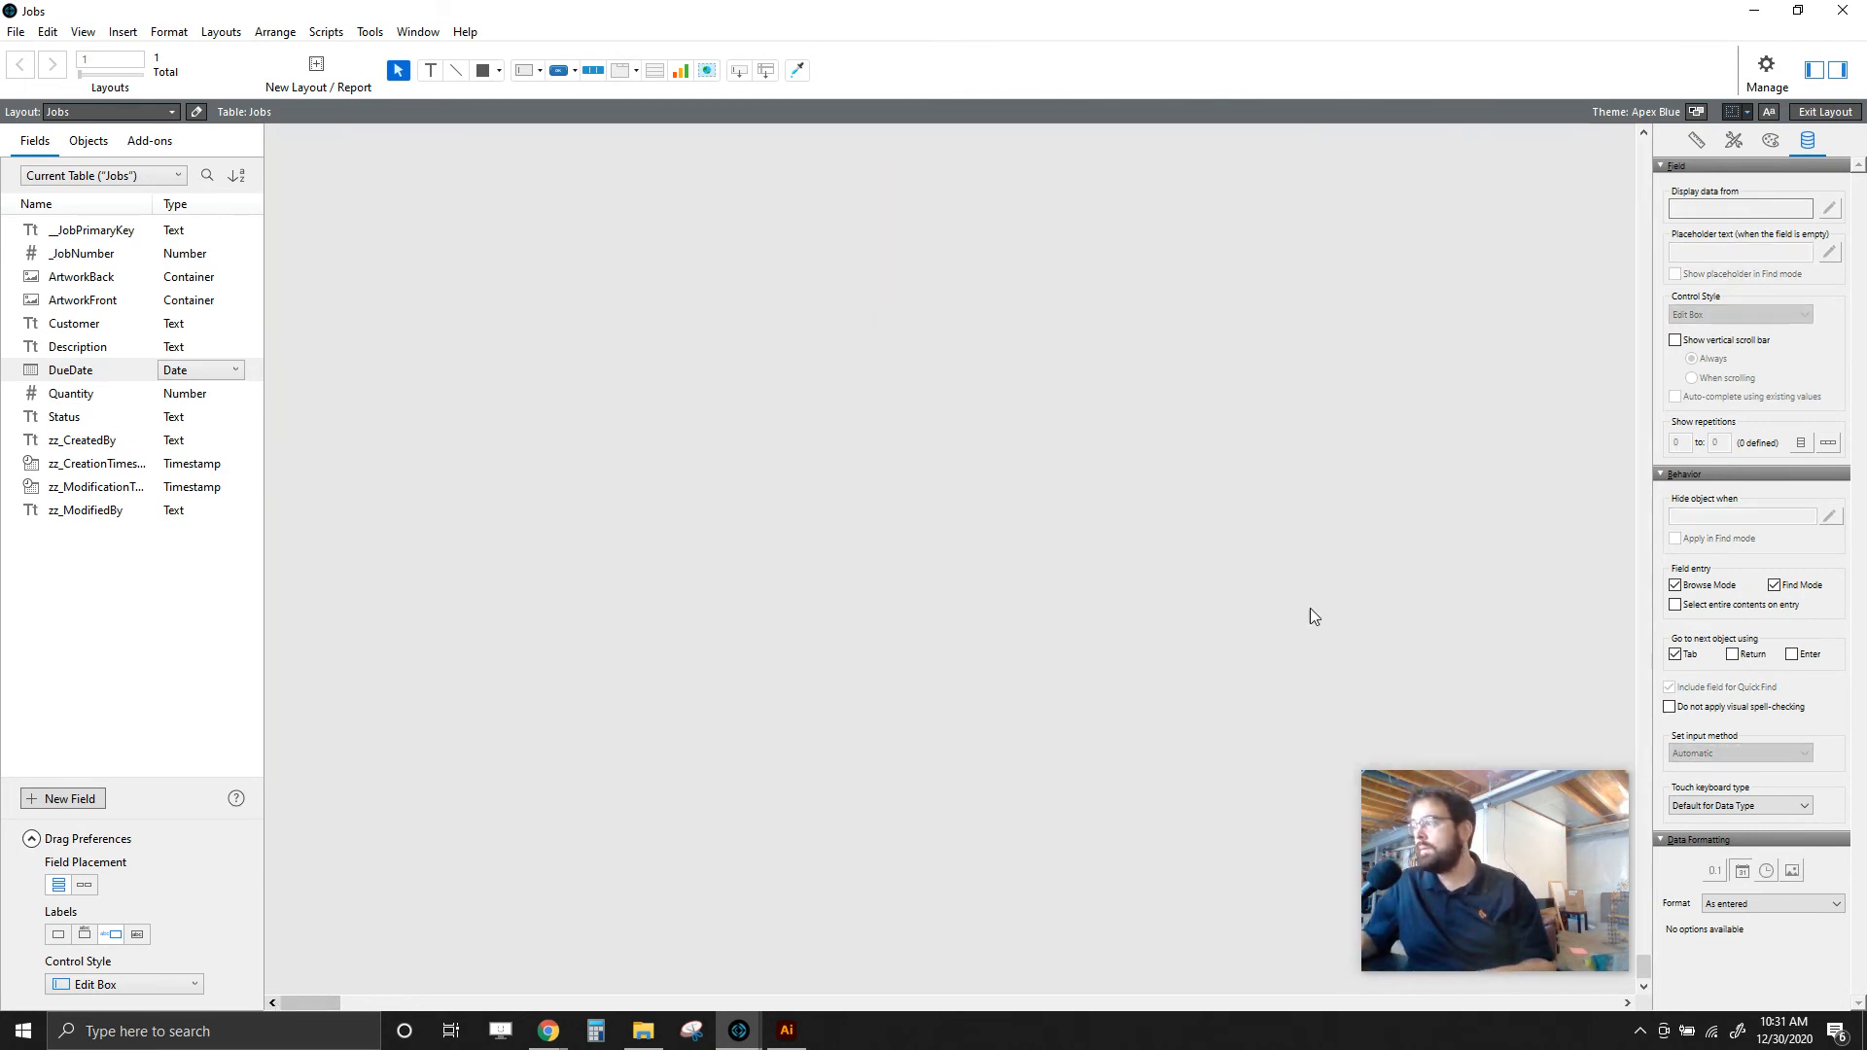
drag(1641, 974, 1629, 128)
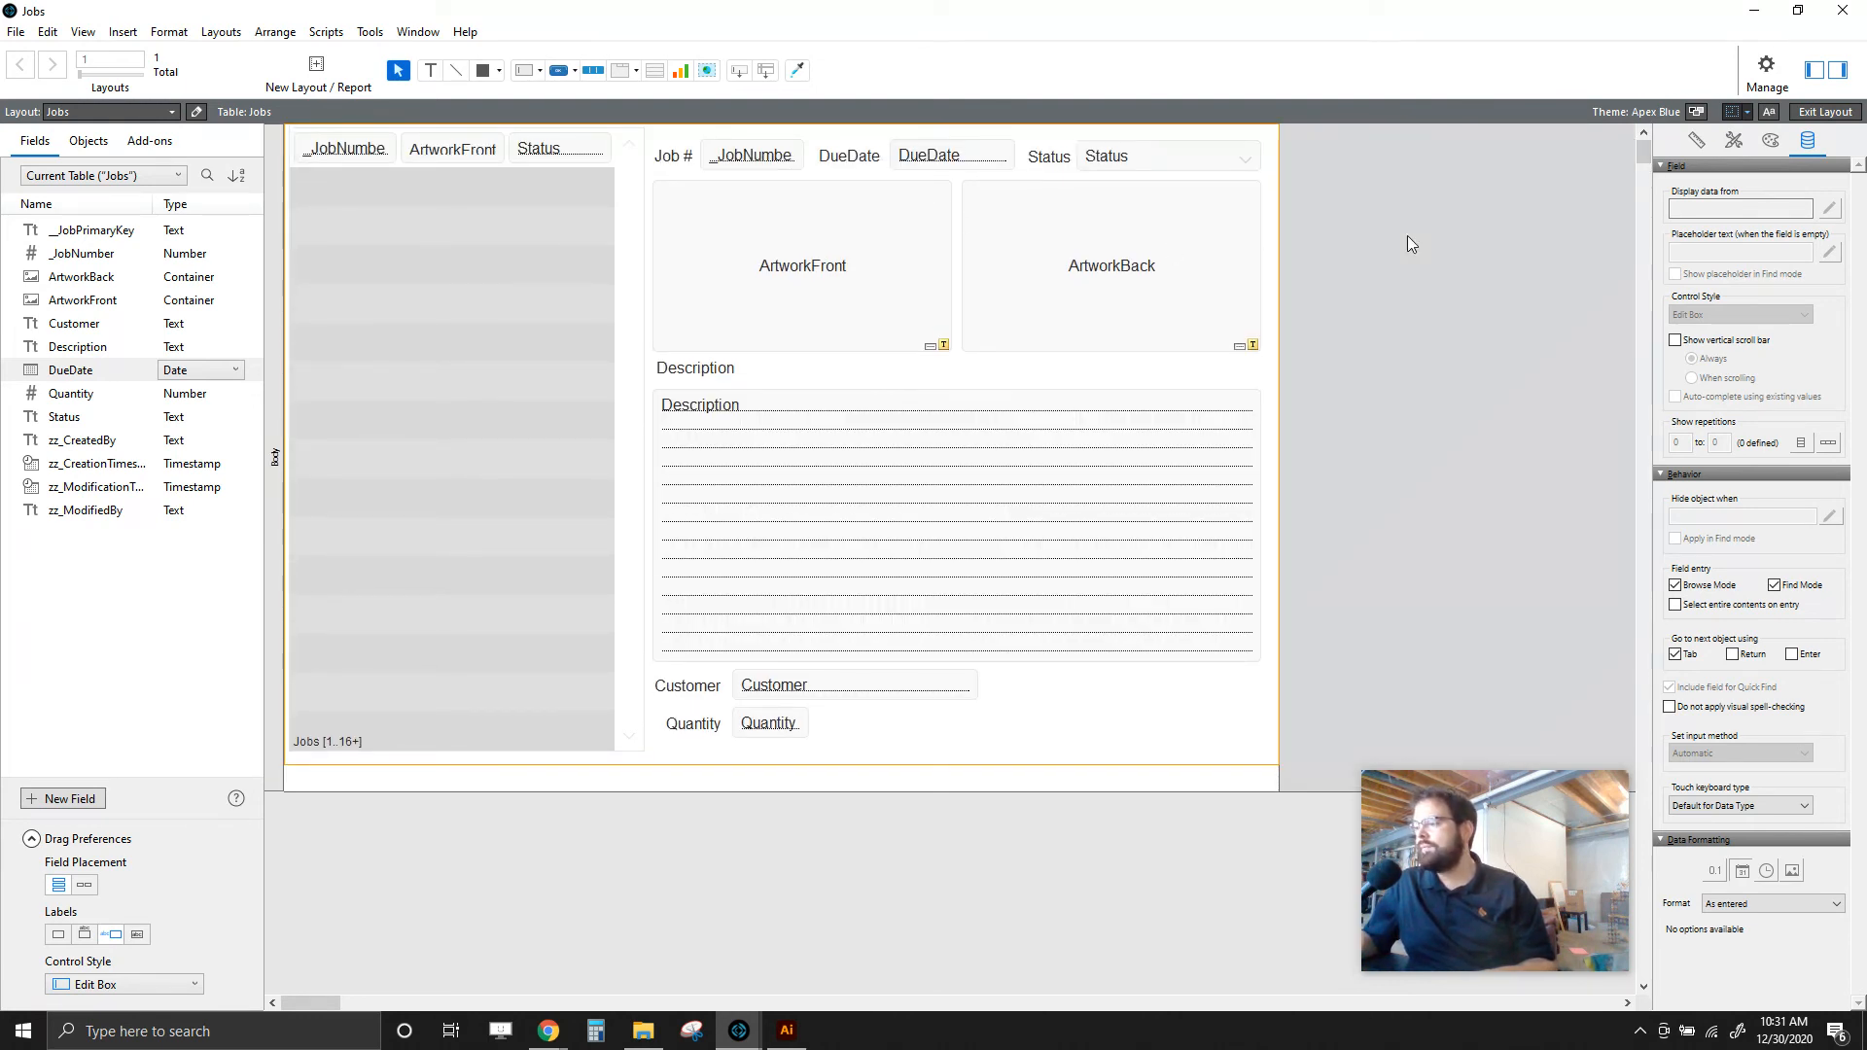
scroll(1378, 327, down, 3)
scroll(1379, 328, up, 4)
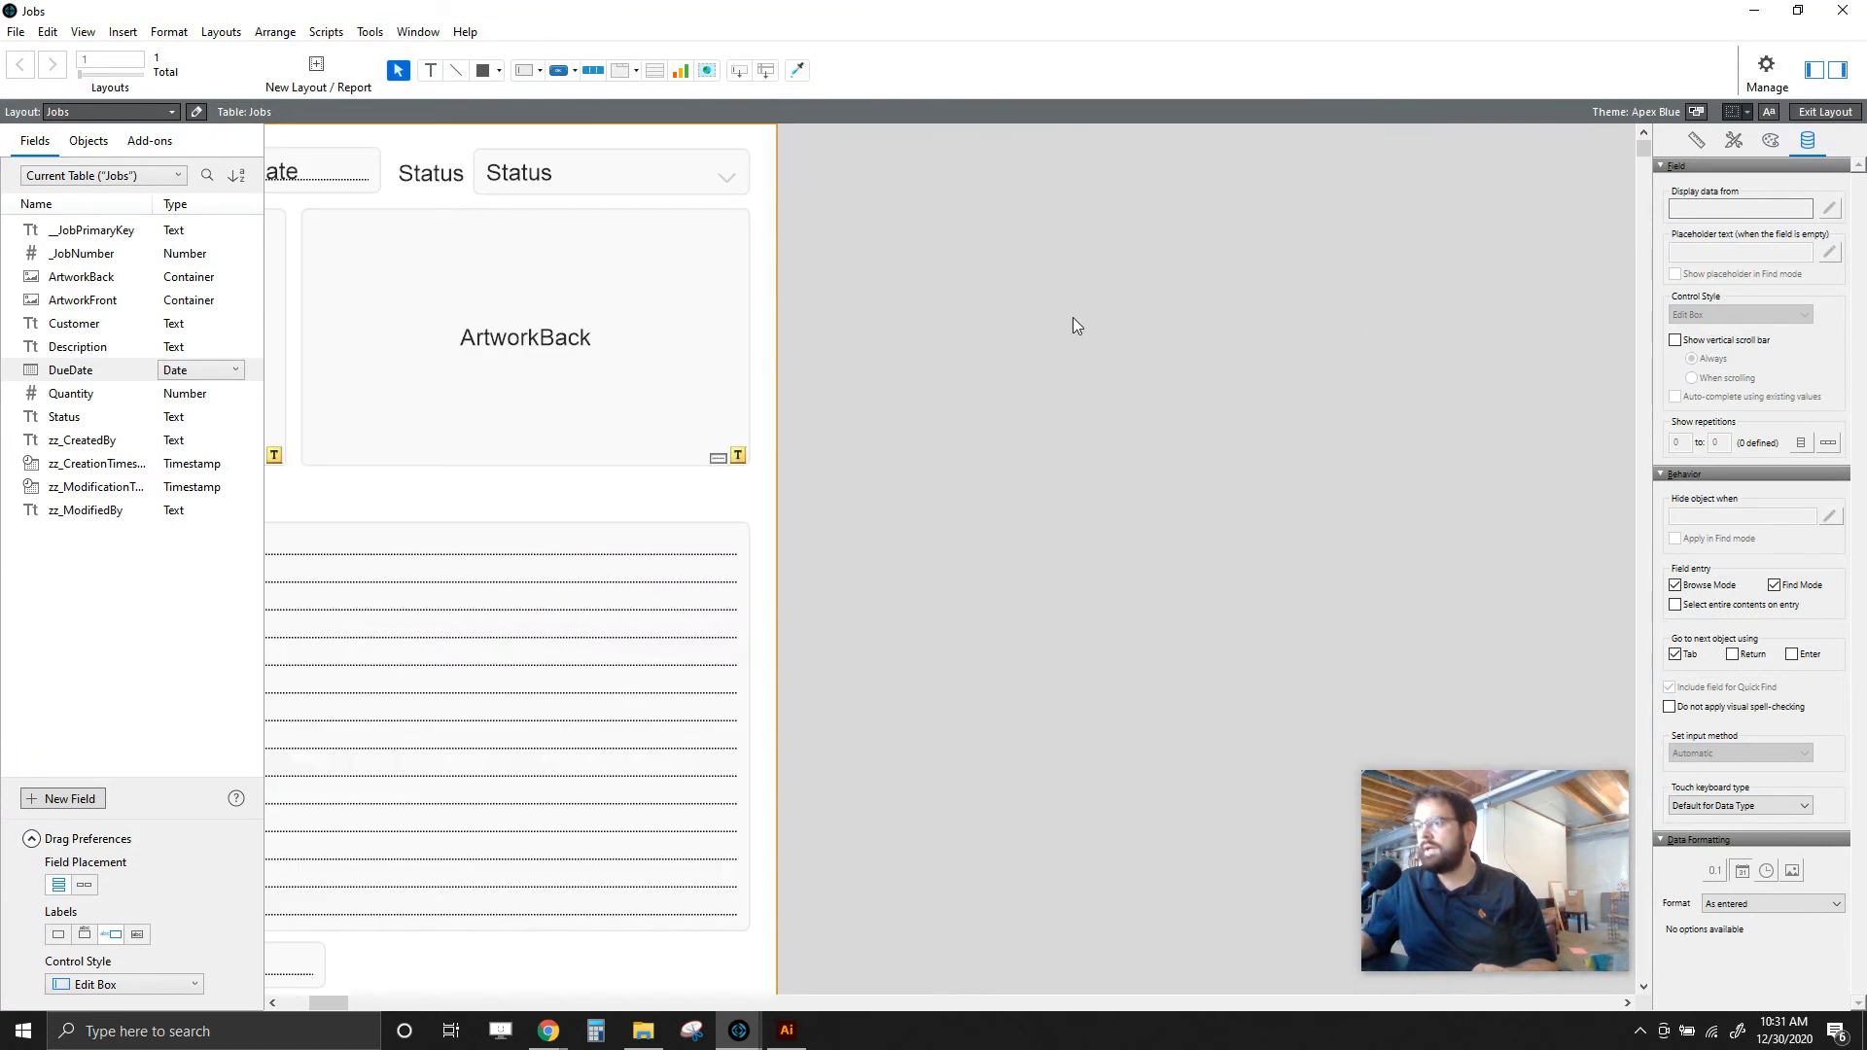
scroll(836, 360, down, 2)
scroll(836, 360, up, 1)
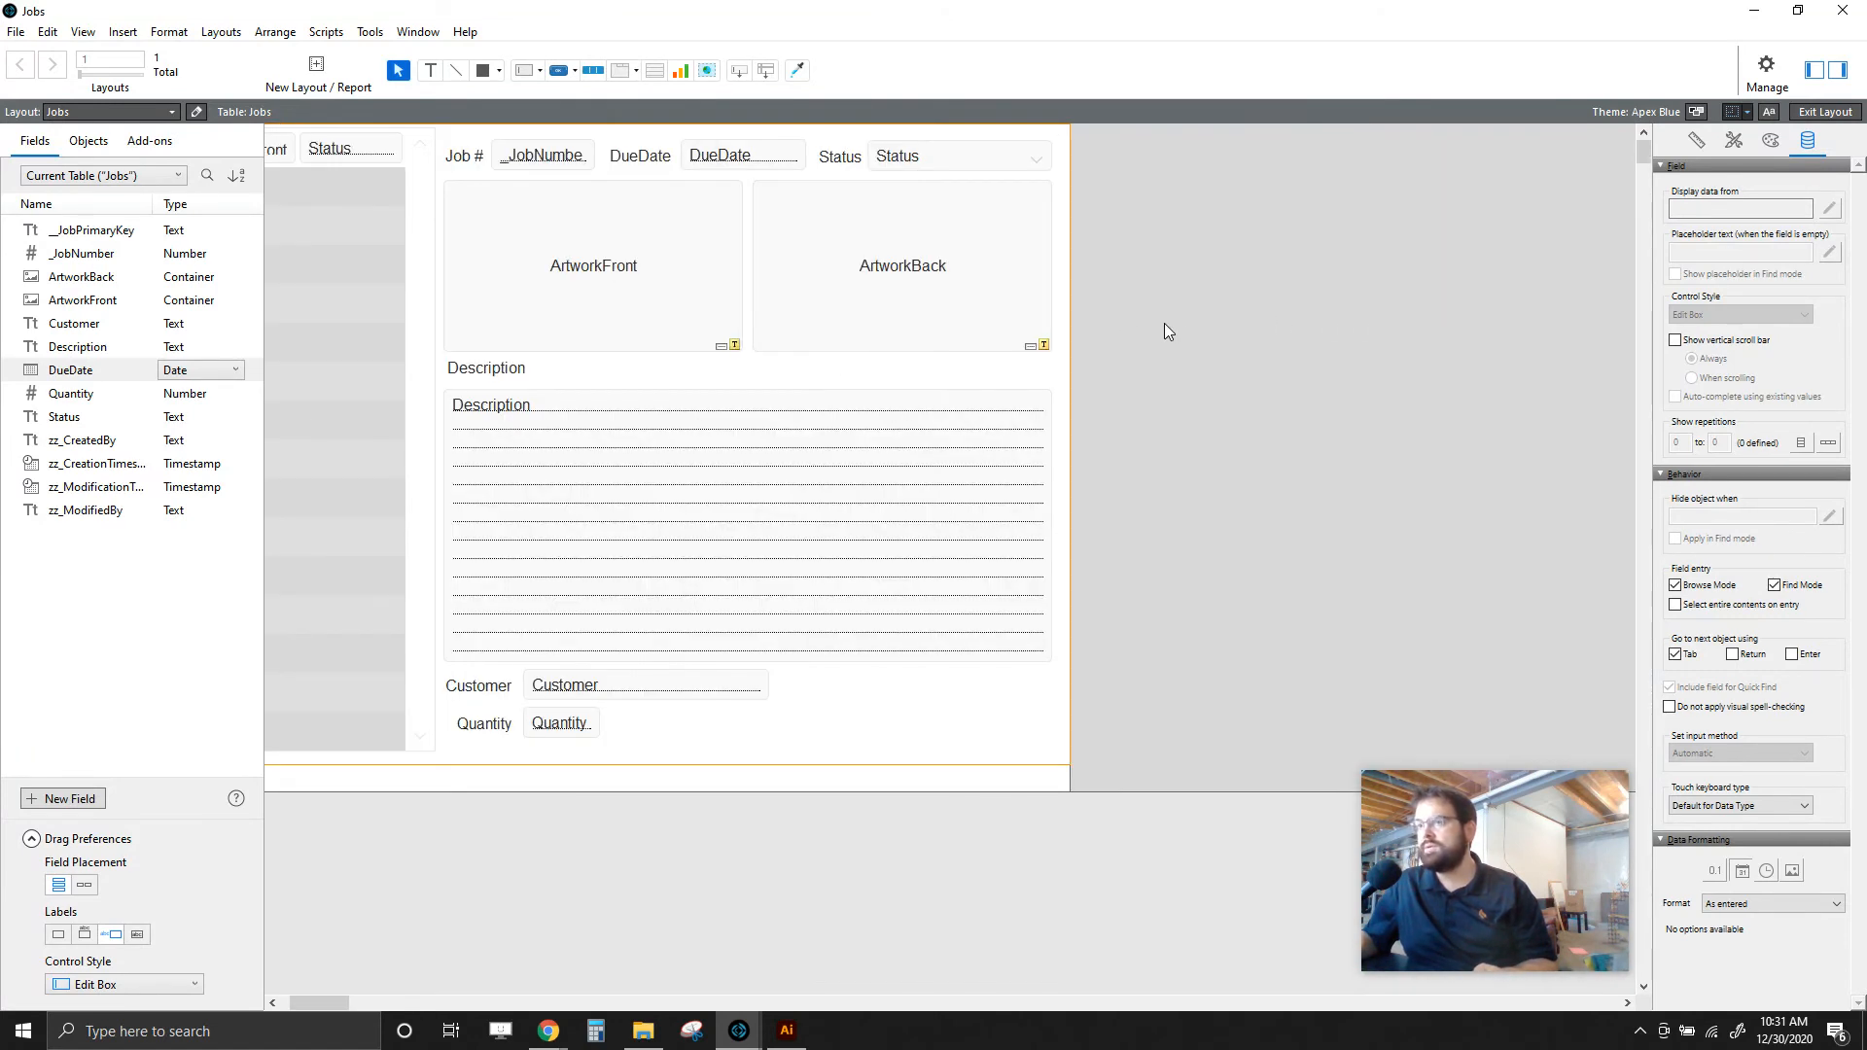
drag(340, 1003, 290, 1004)
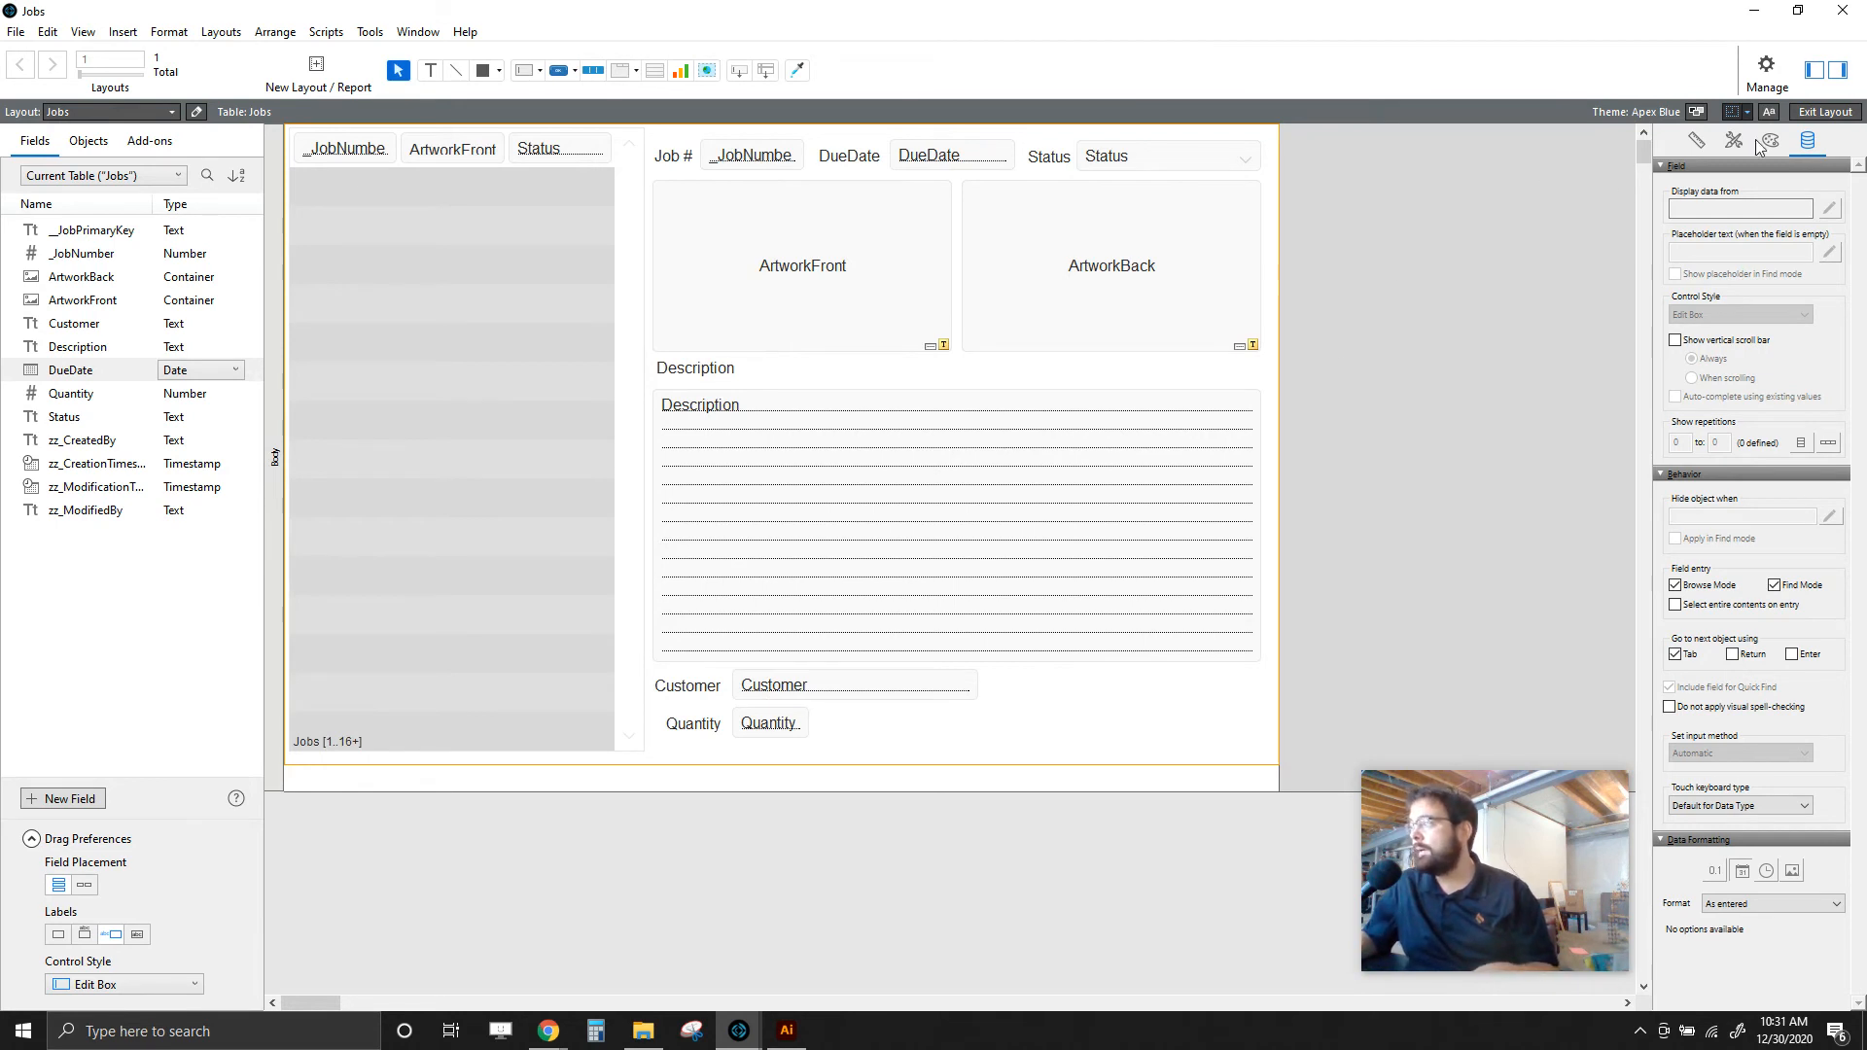
- Save the layout, test the first job's DueDate field with the entry 555, and revert it to return to layout editing
click(958, 157)
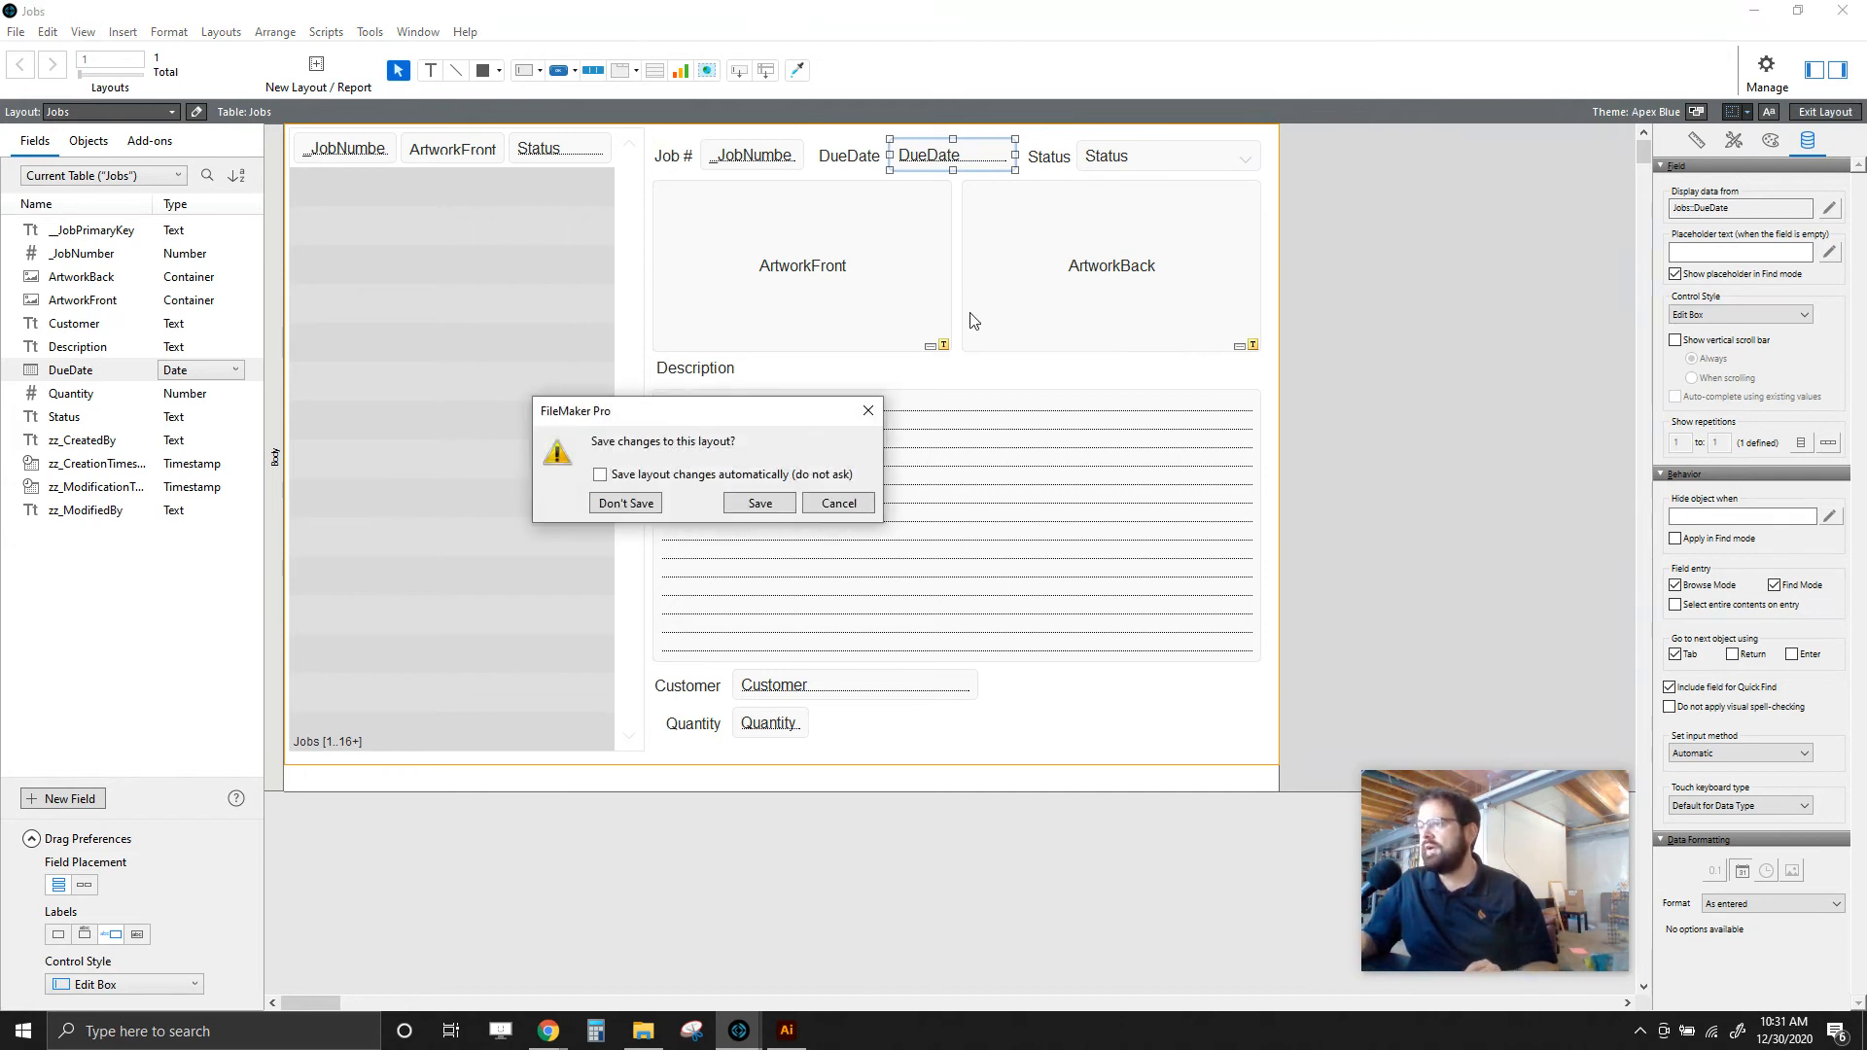
click(760, 504)
click(624, 163)
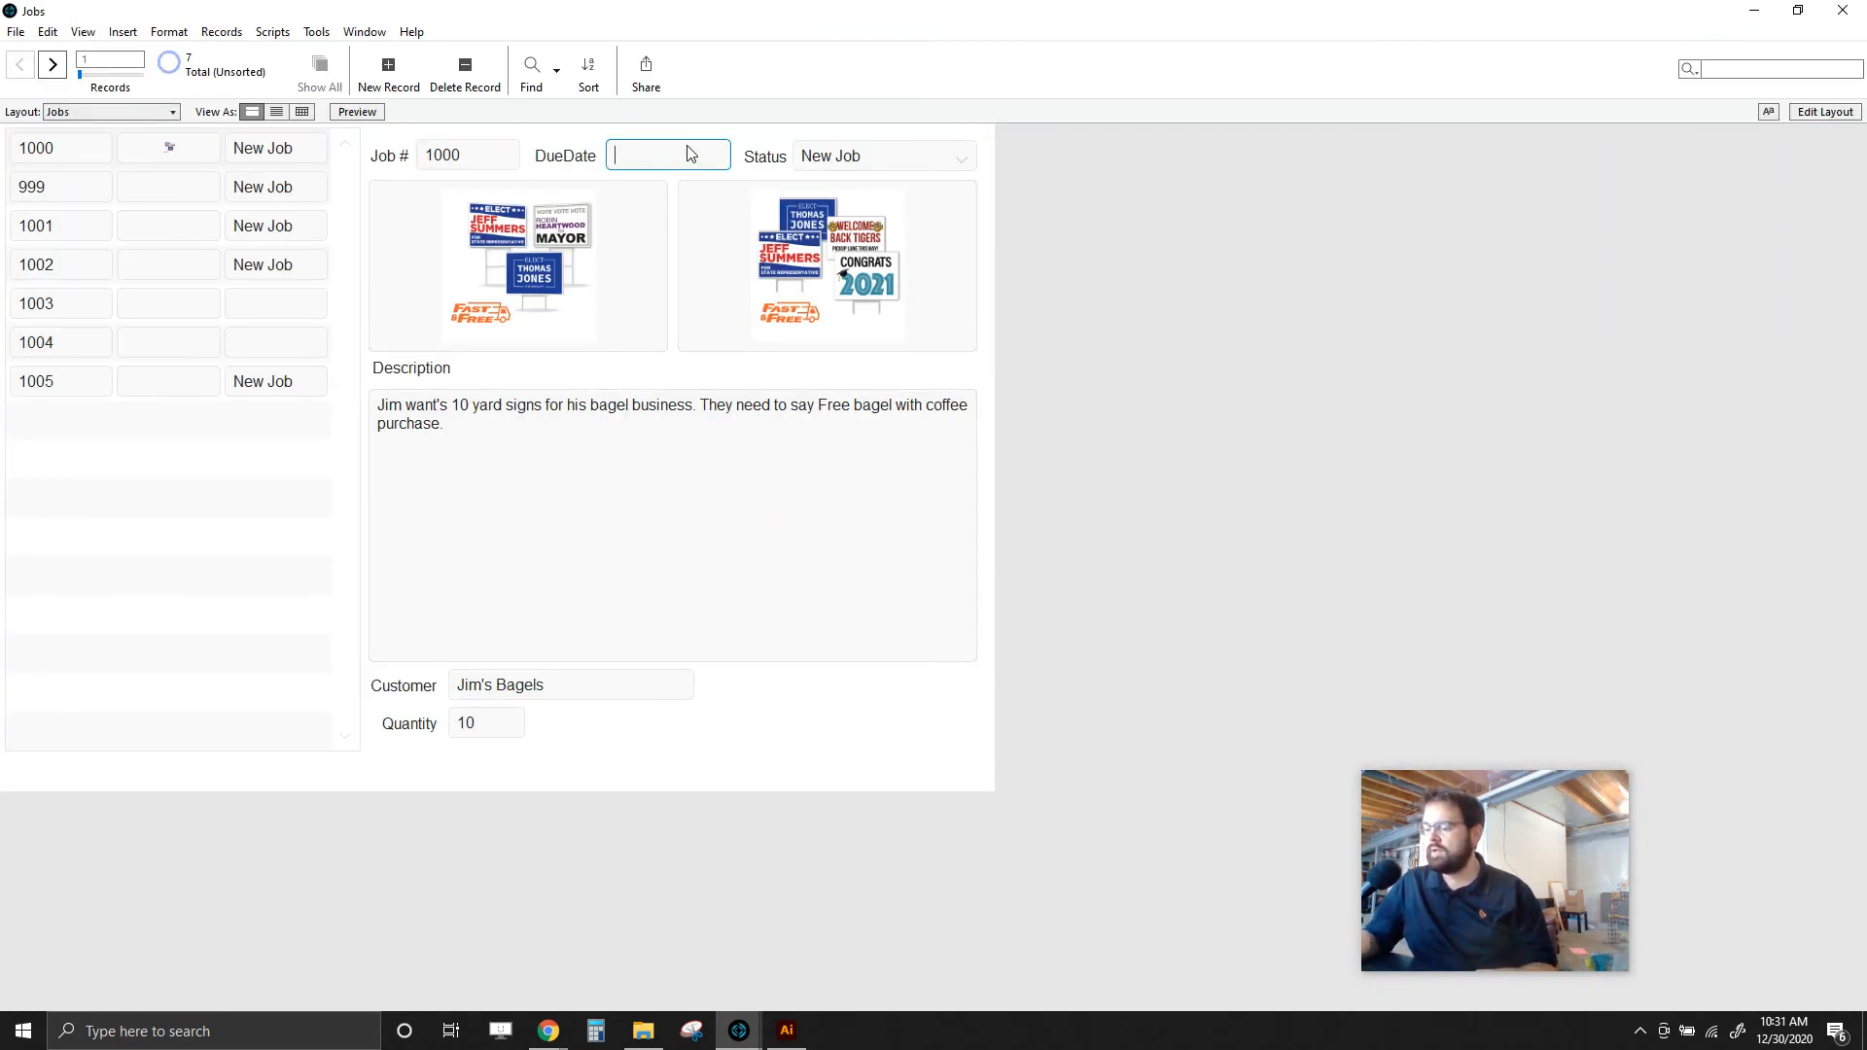
text(555)
click(646, 401)
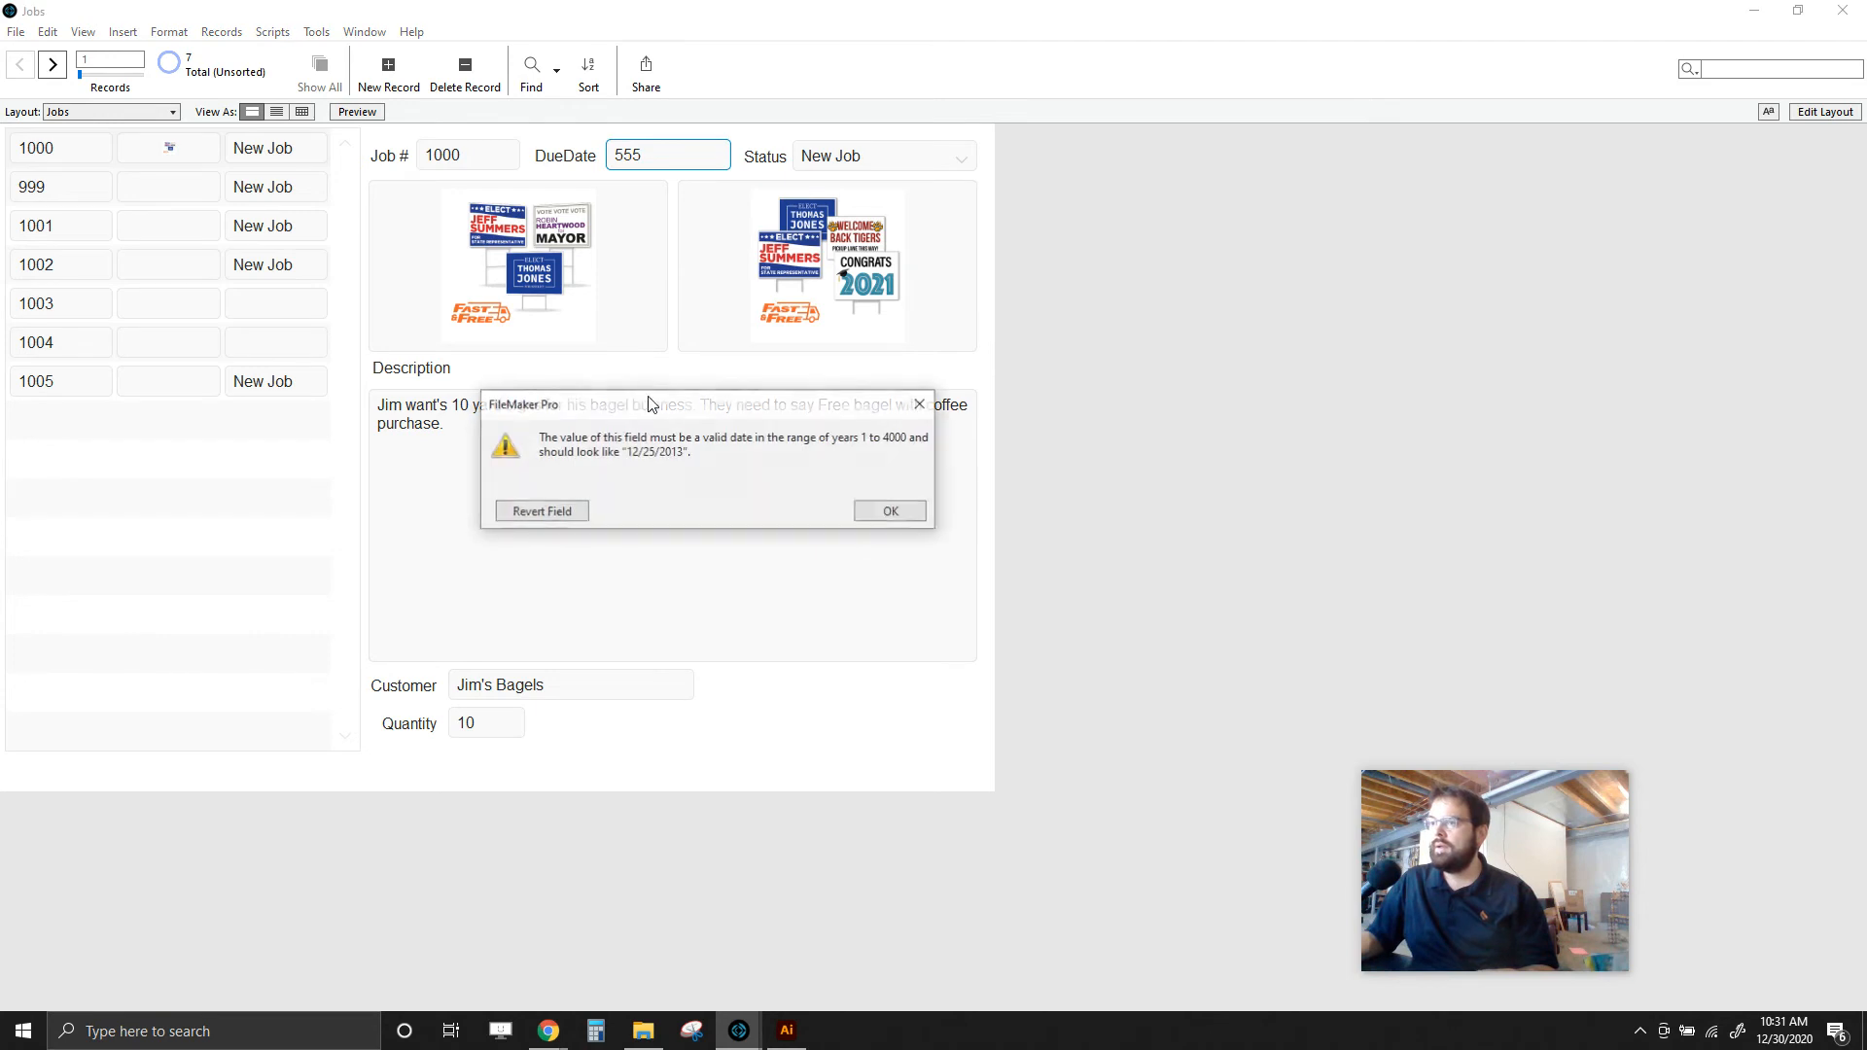
click(892, 511)
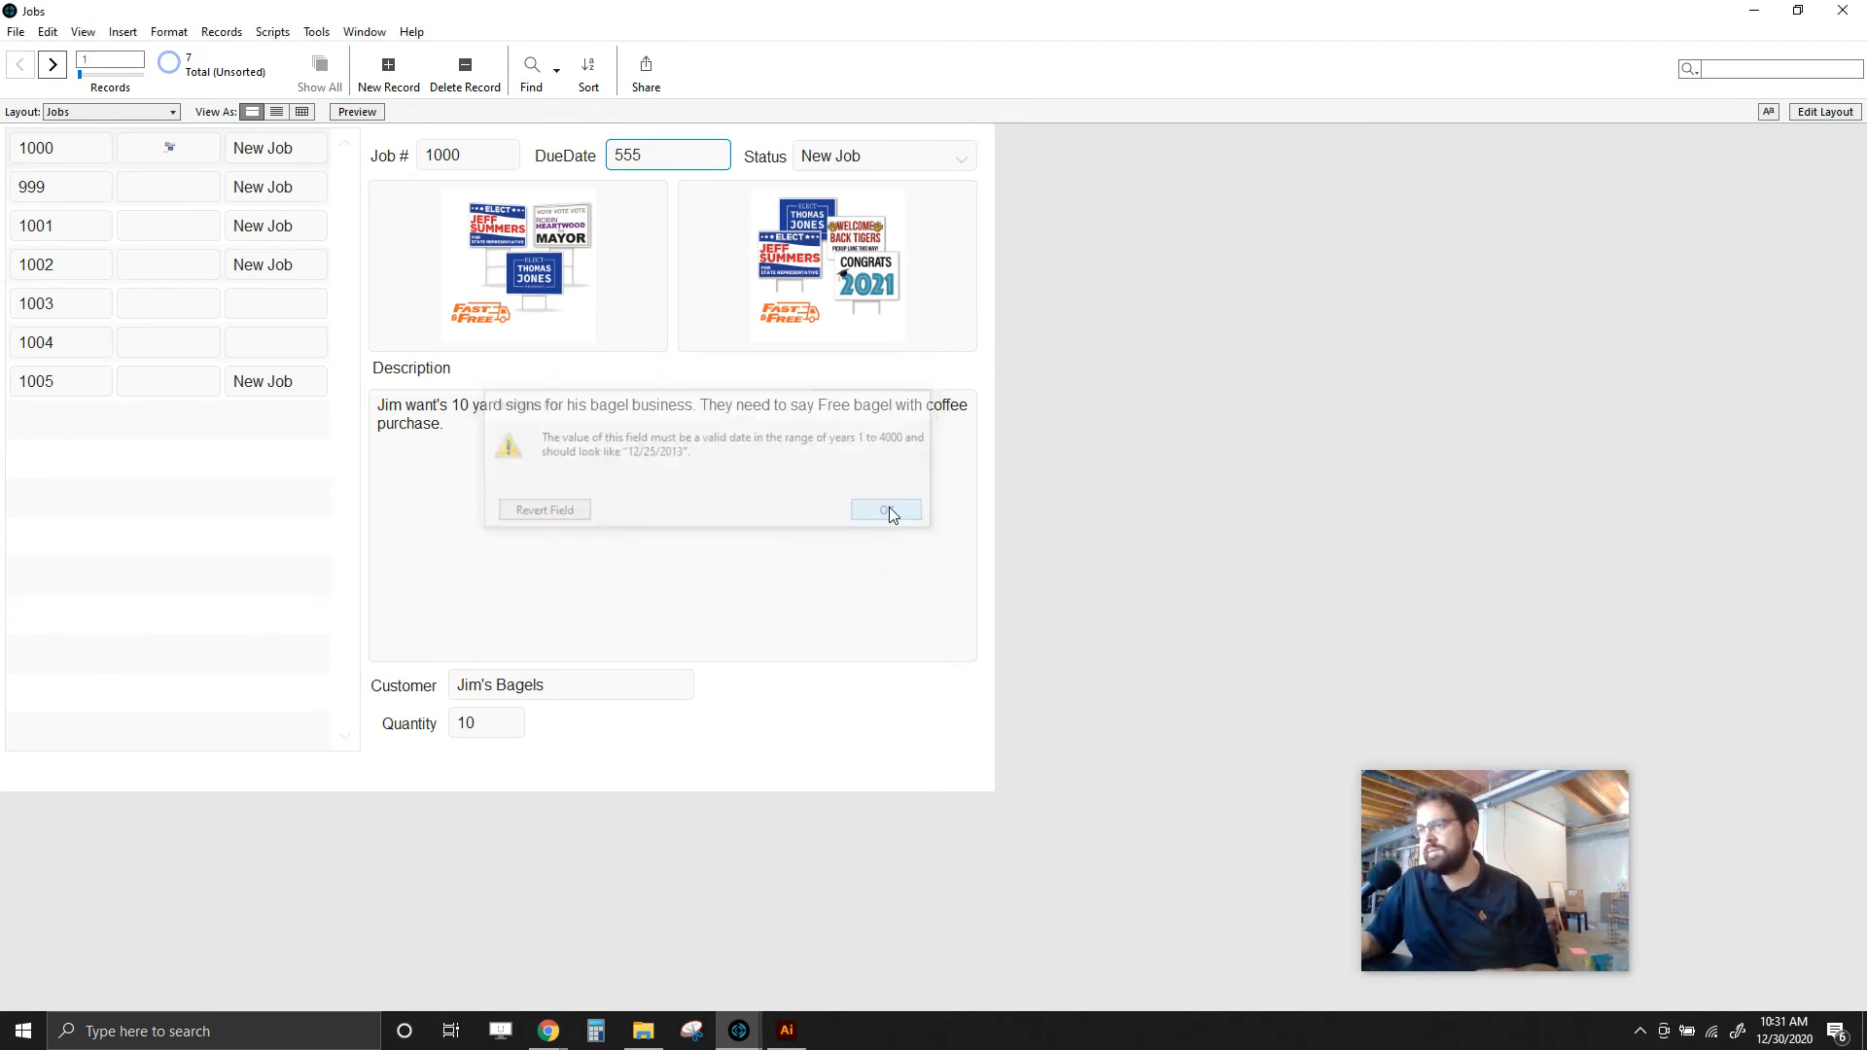
click(1834, 113)
click(541, 512)
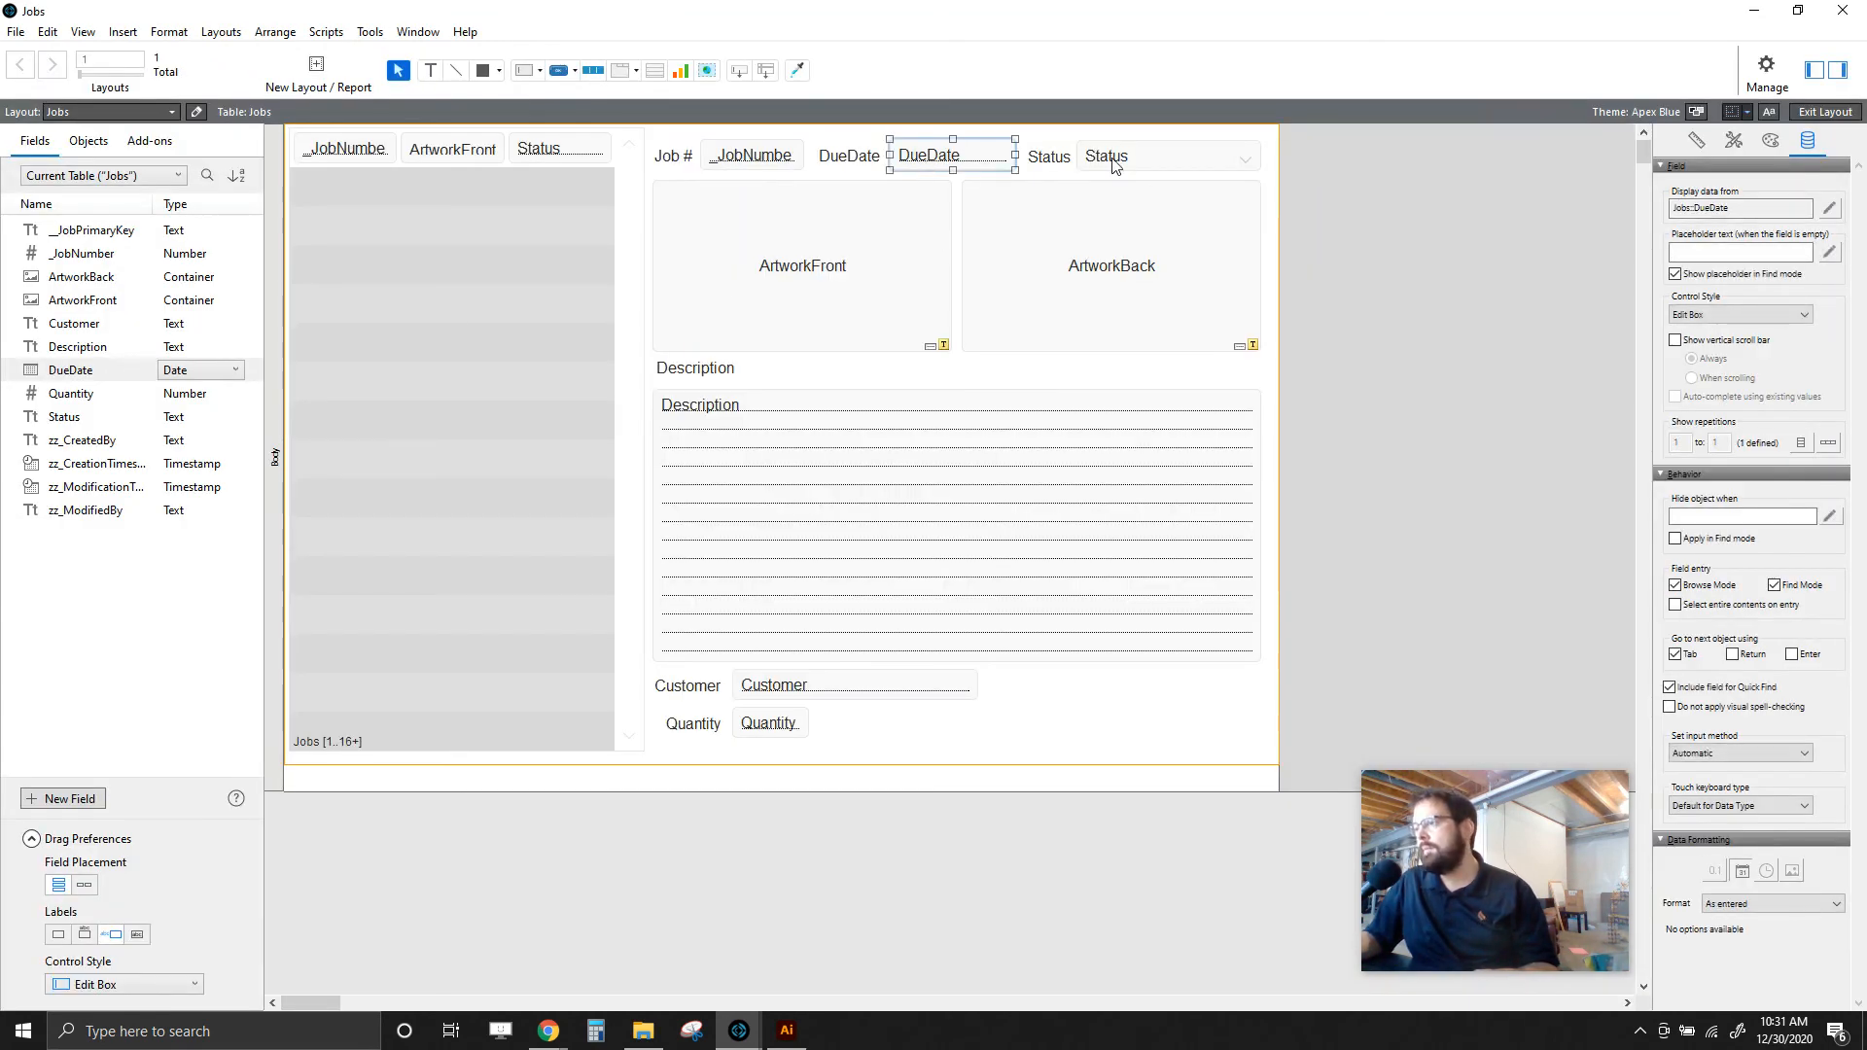
- Make the DueDate field a Drop-down Calendar with an icon to show and hide the calendar, and save the layout
click(1796, 314)
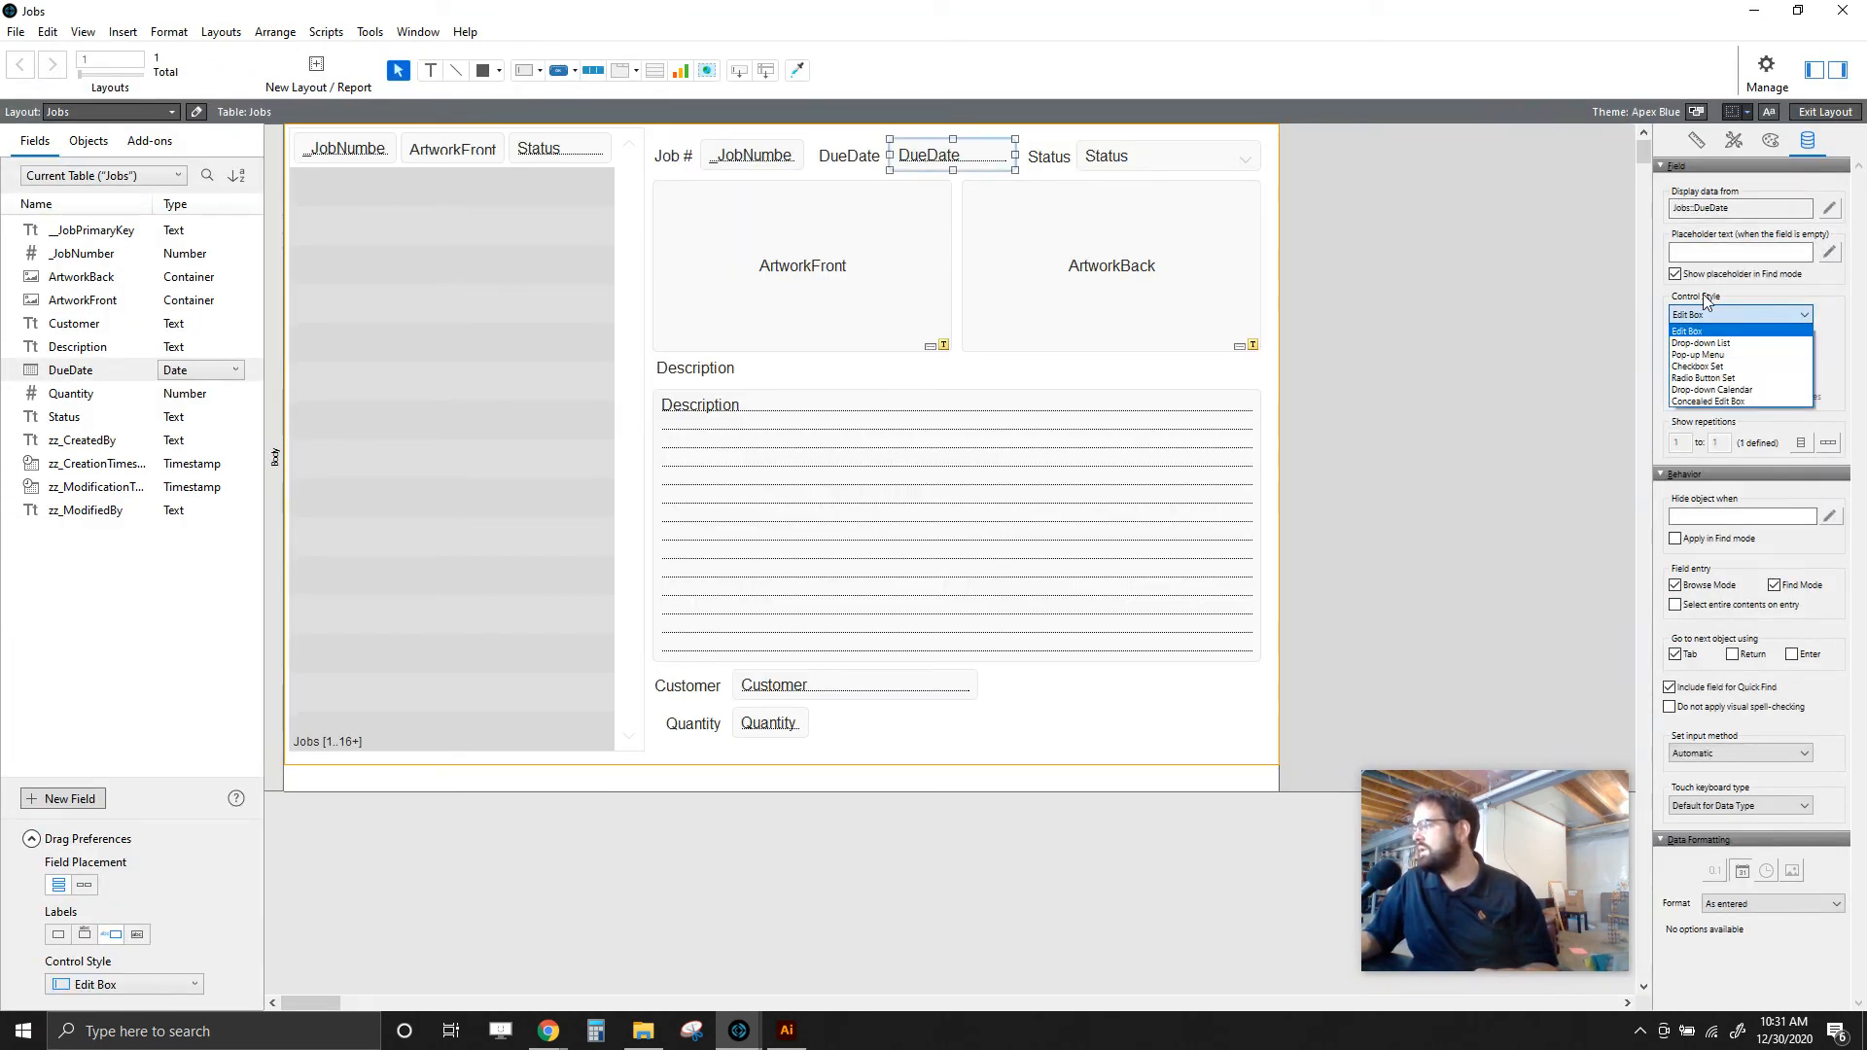
click(1715, 388)
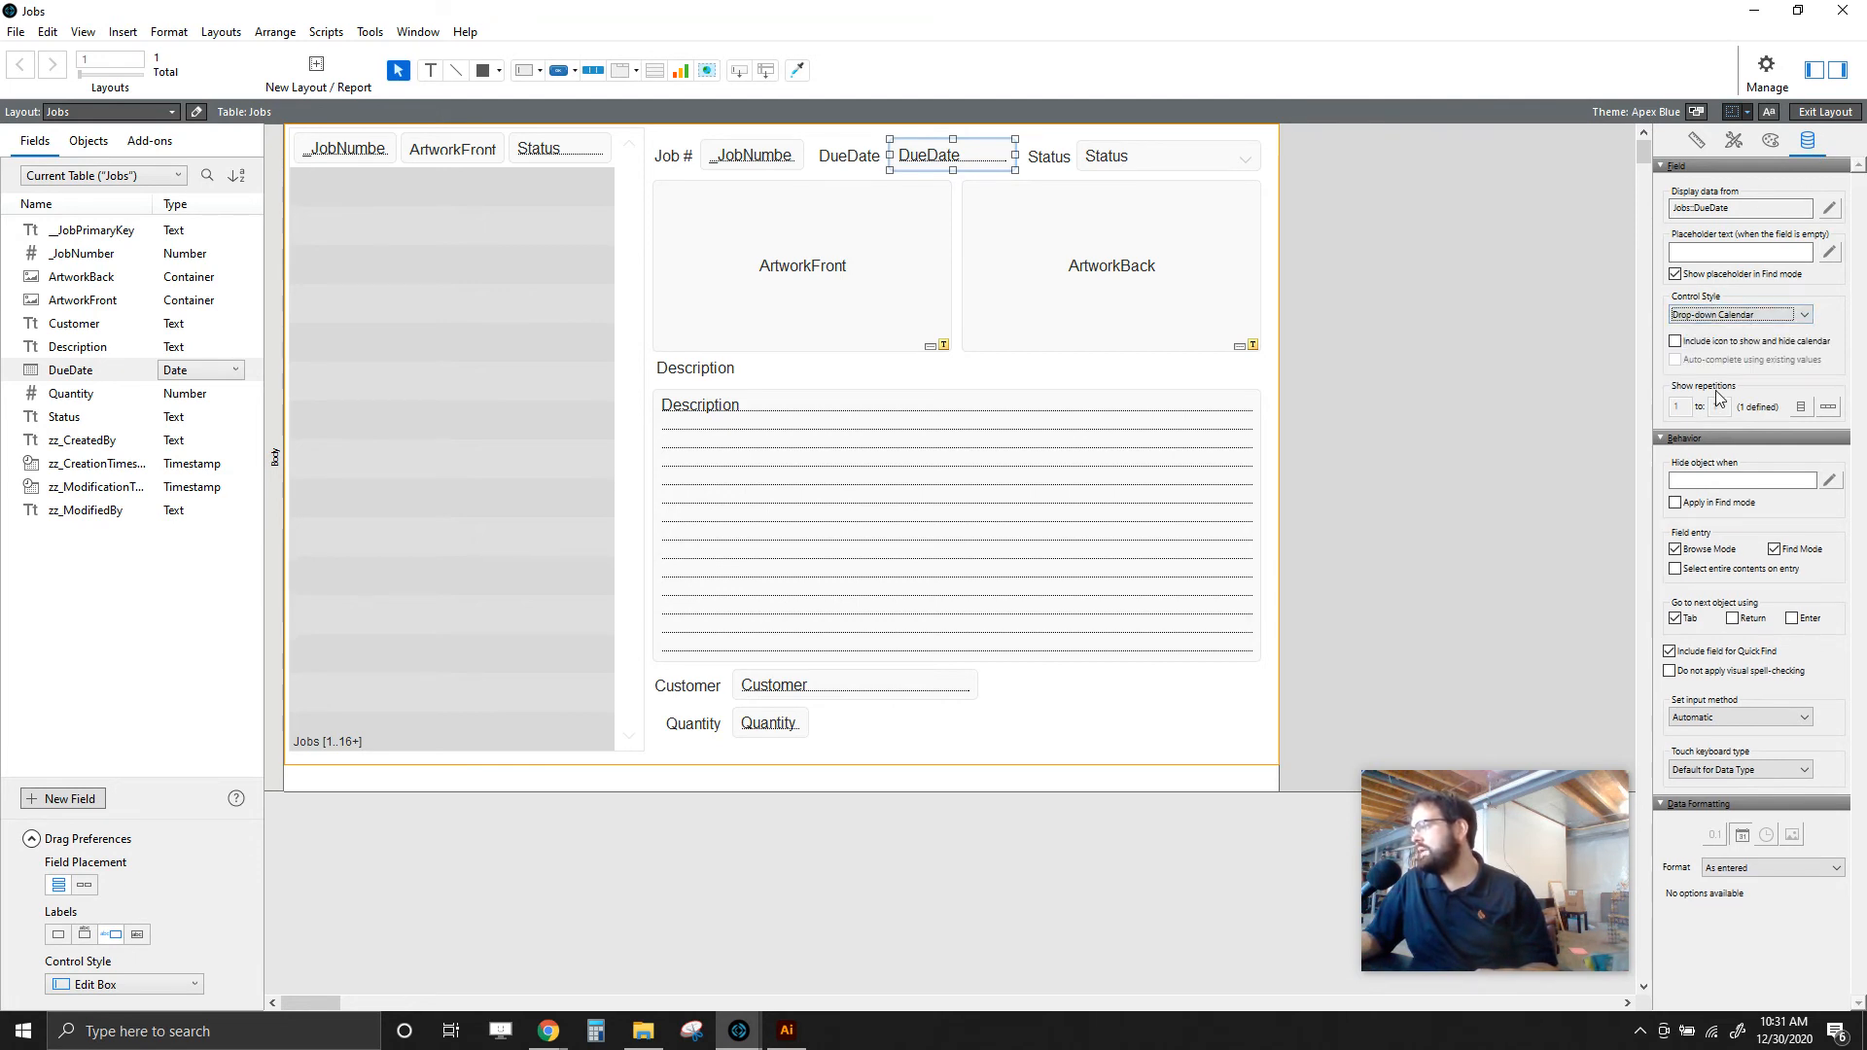
click(1674, 343)
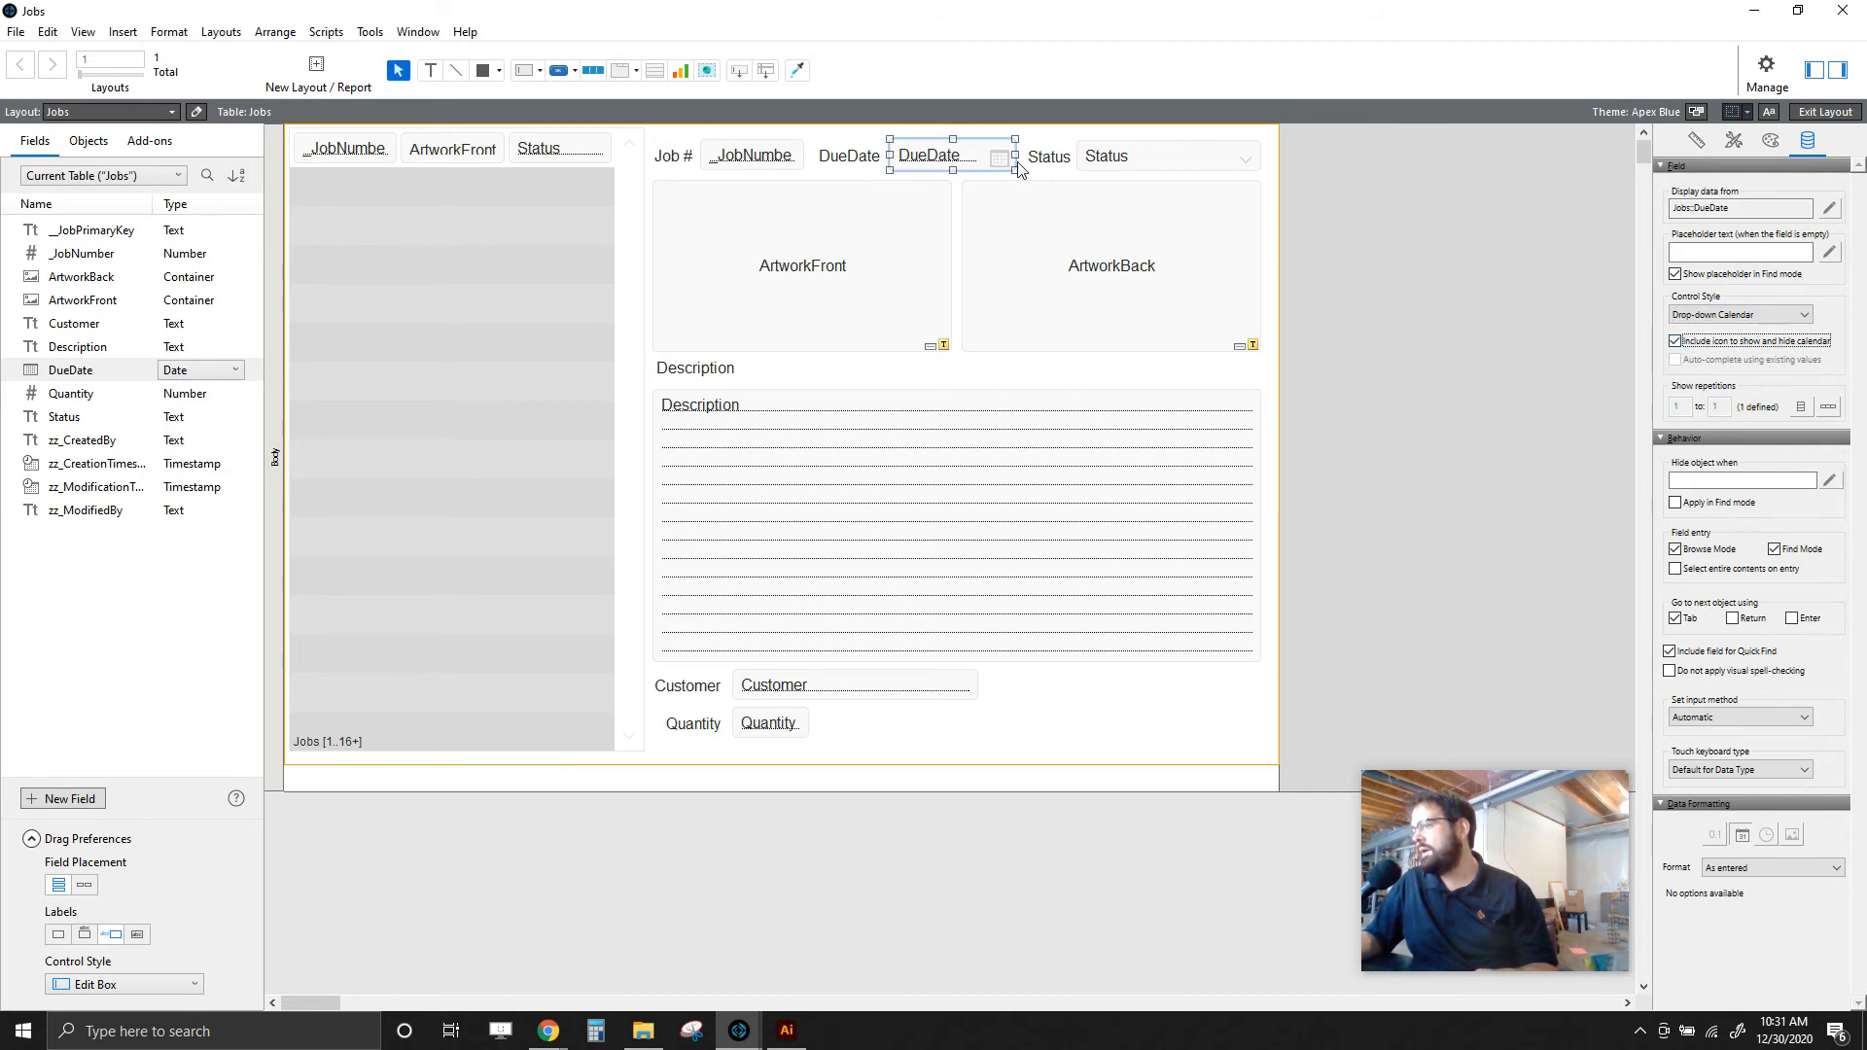
click(1453, 406)
click(1832, 112)
click(763, 499)
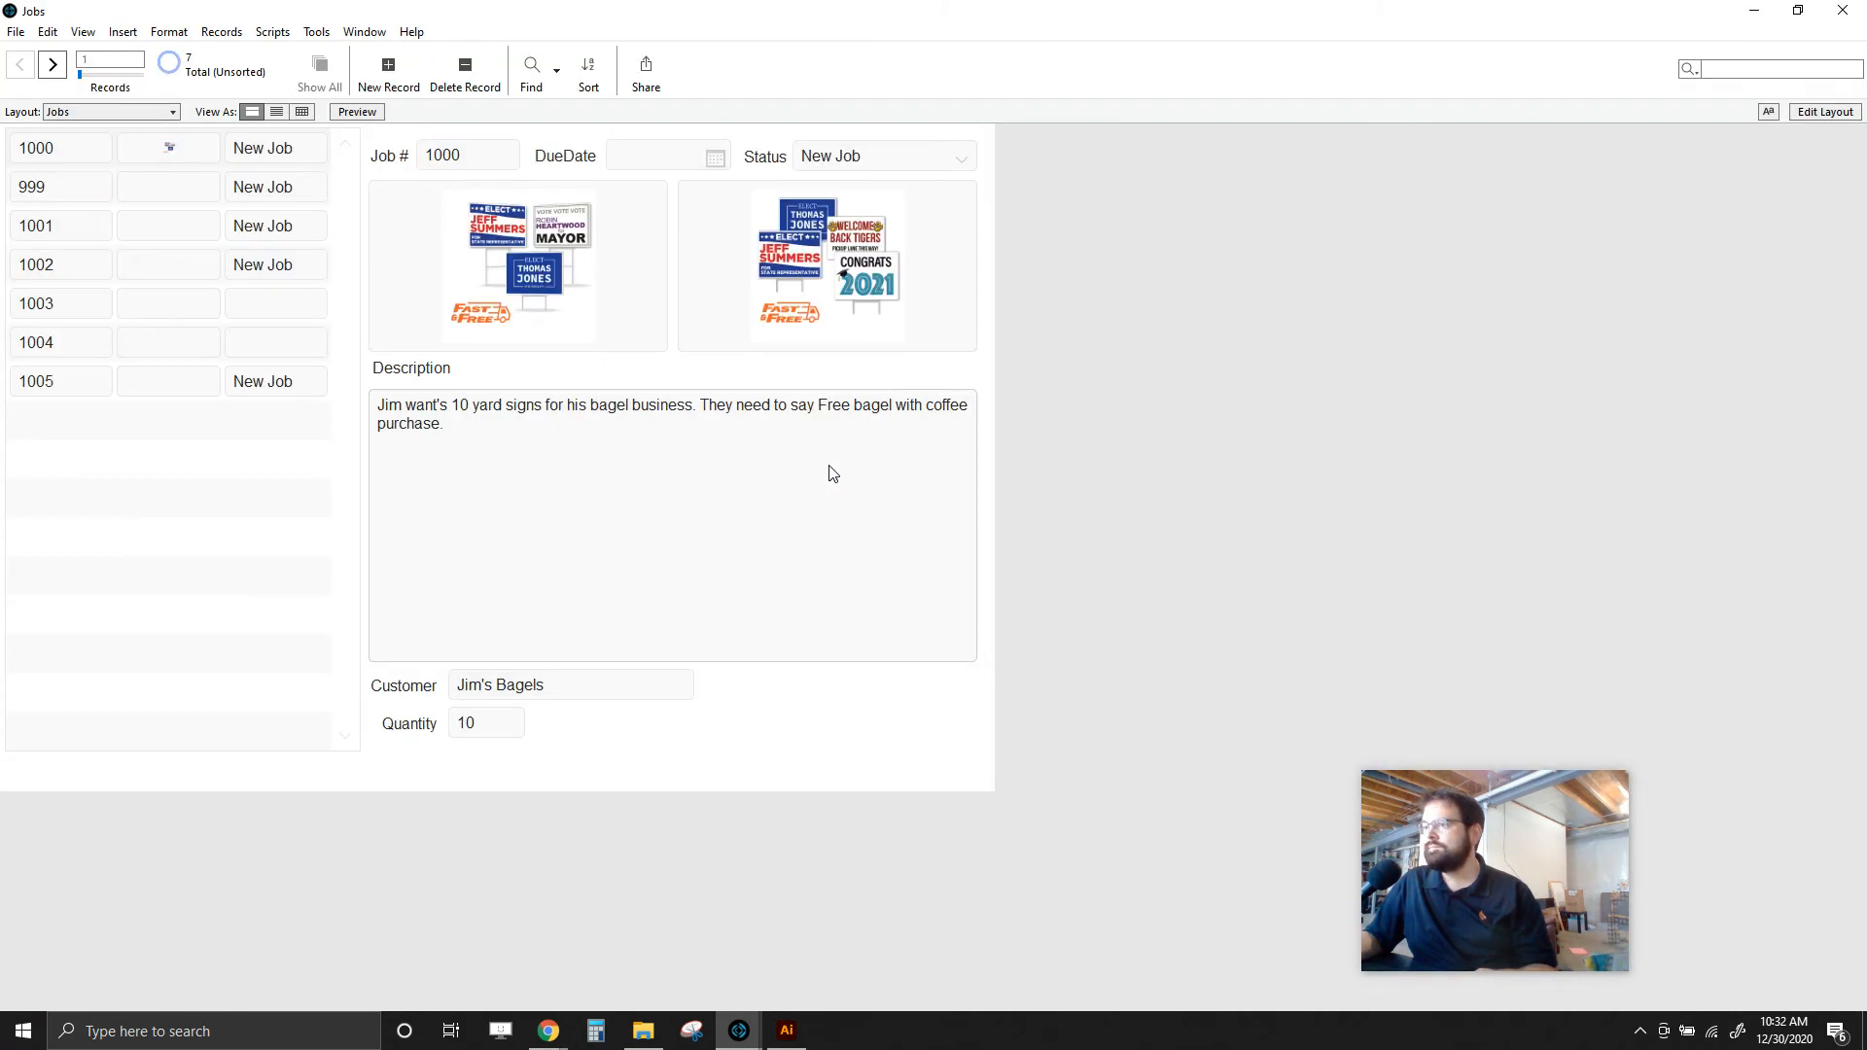
- Pick 1/1/2021 from the calendar as the first job's due date
click(716, 159)
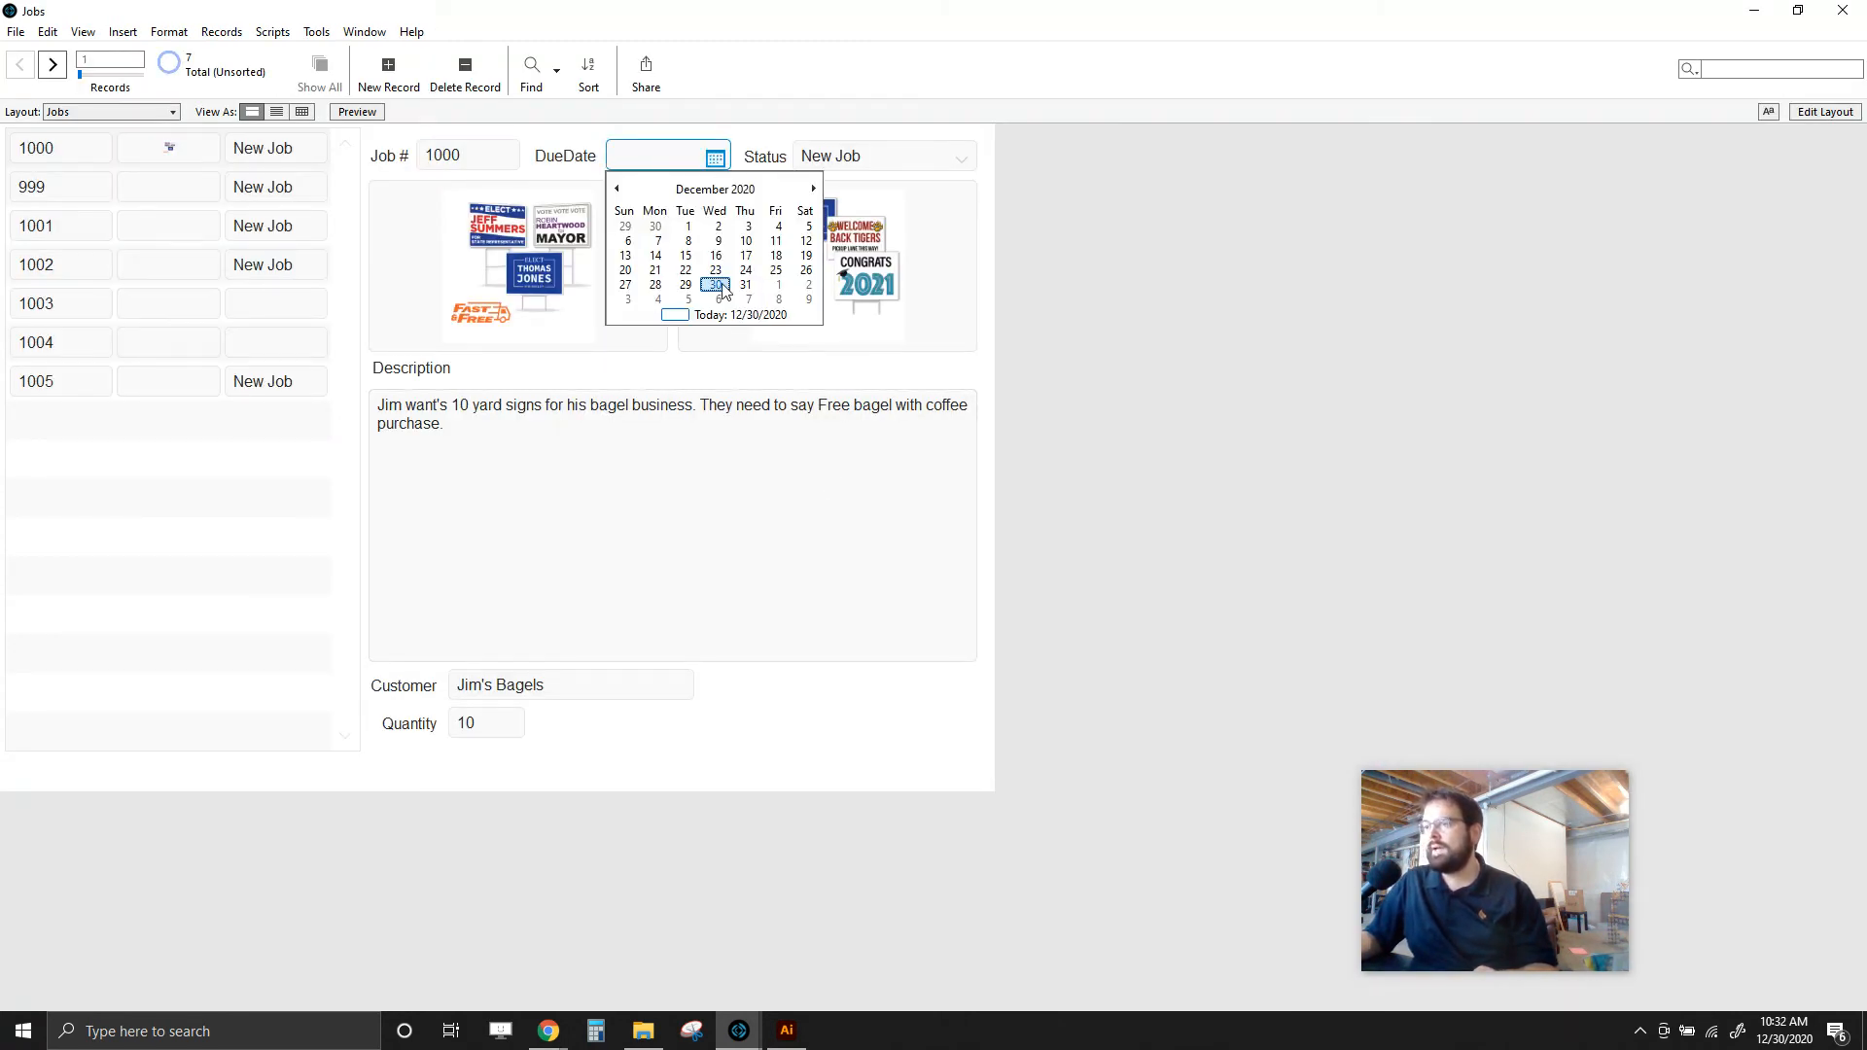
click(813, 189)
click(775, 225)
key(Tab)
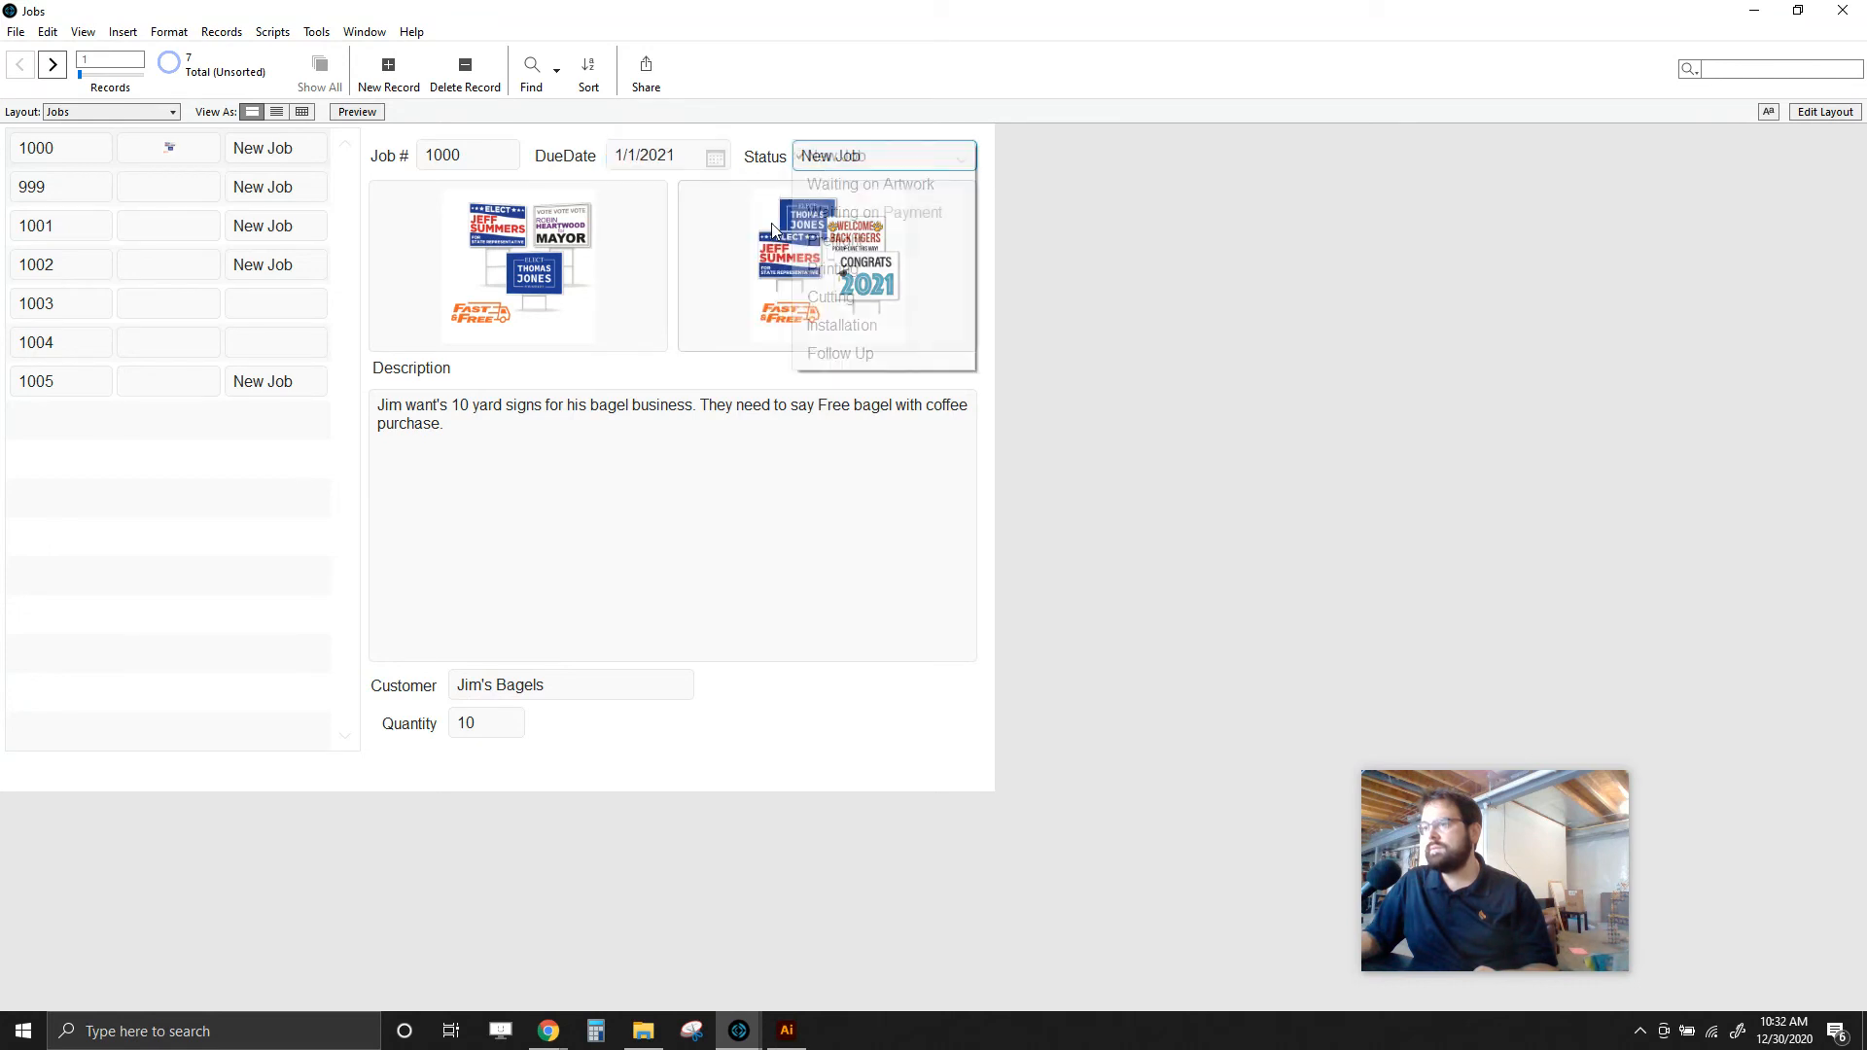
- Change the first job's due date to 1/20/2021 using the calendar and commit the record
click(703, 161)
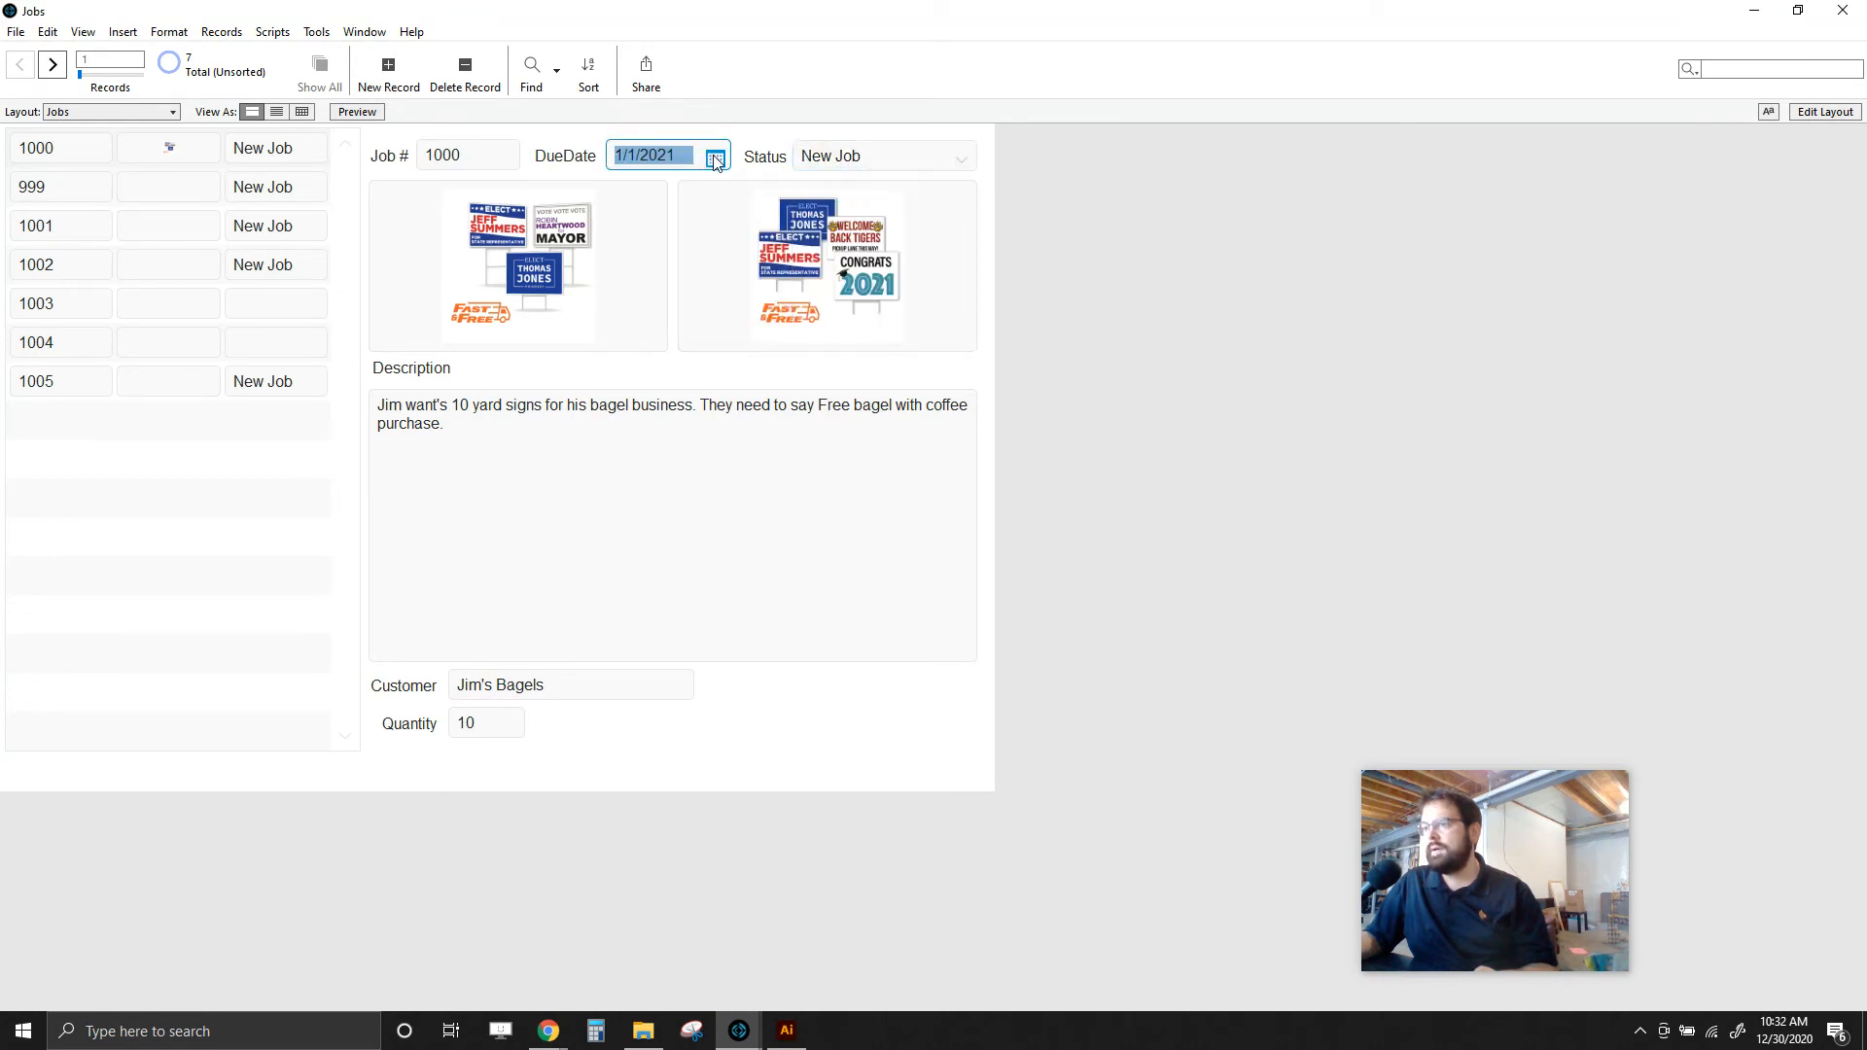
click(715, 159)
click(718, 273)
click(1040, 212)
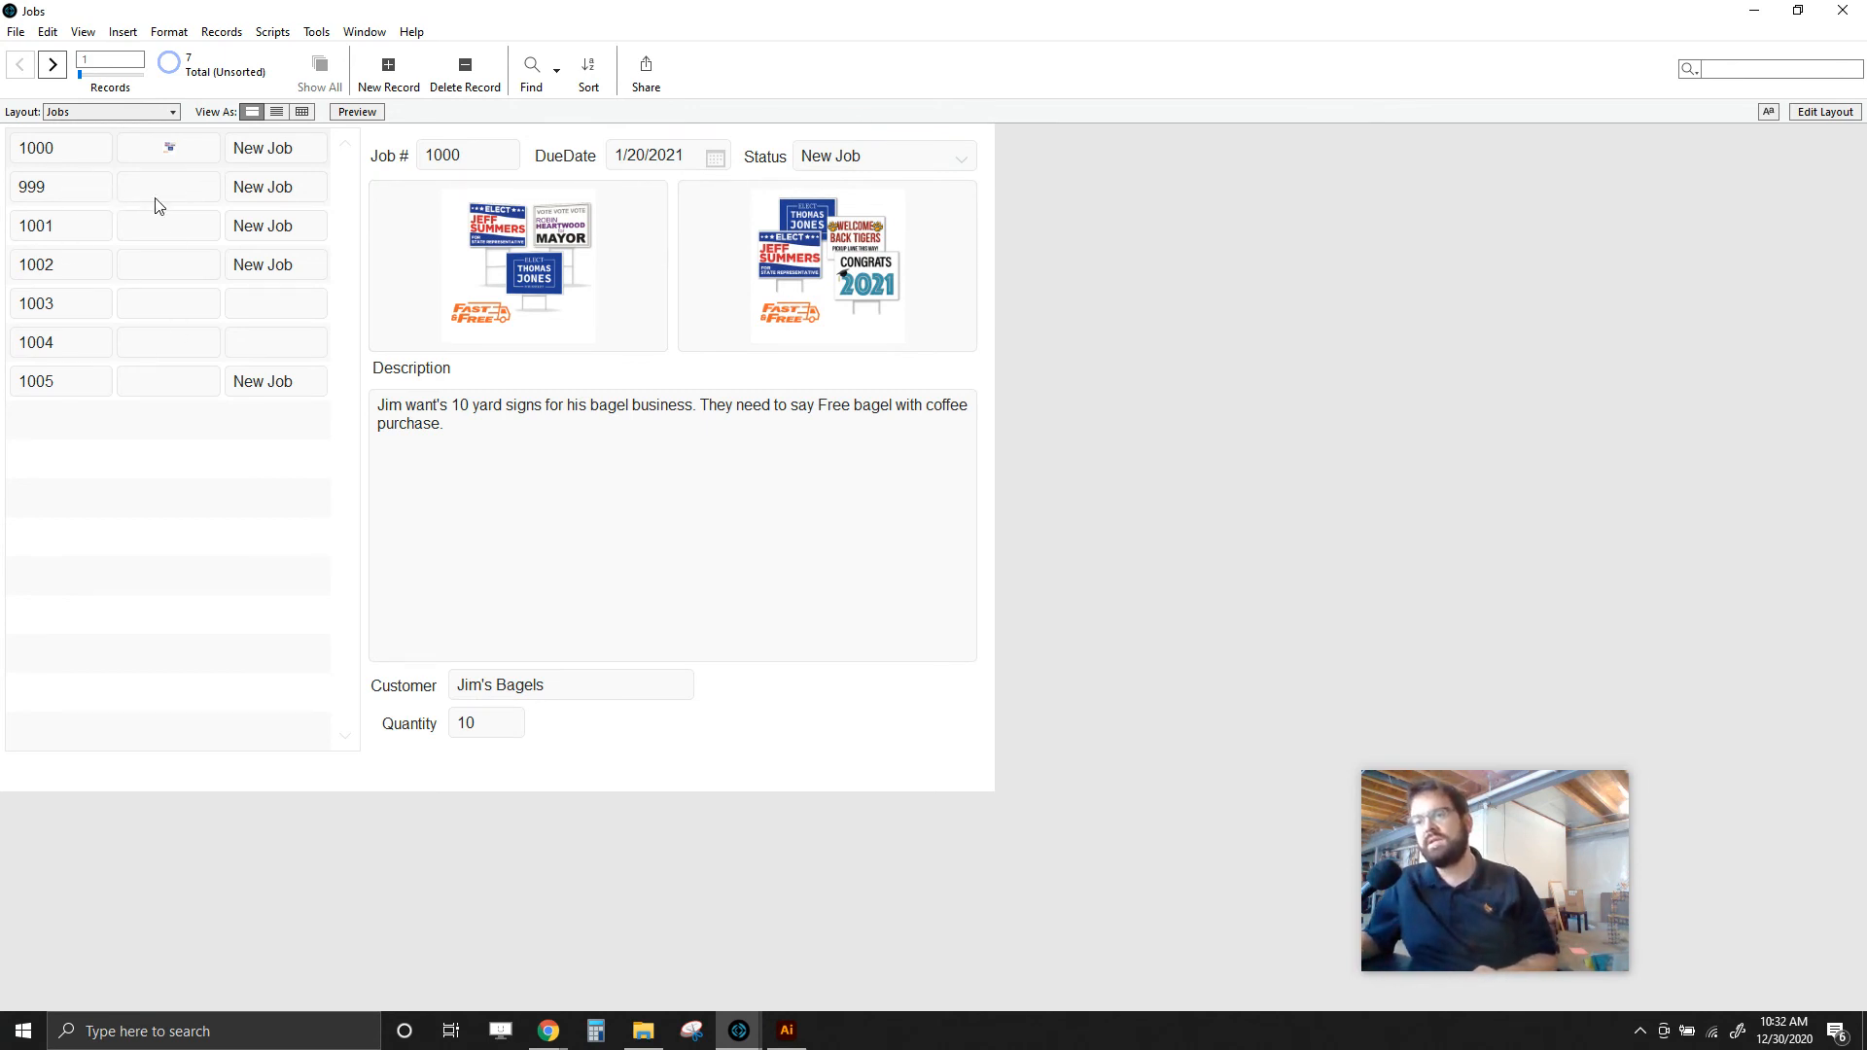
click(282, 273)
click(275, 224)
click(277, 185)
click(280, 151)
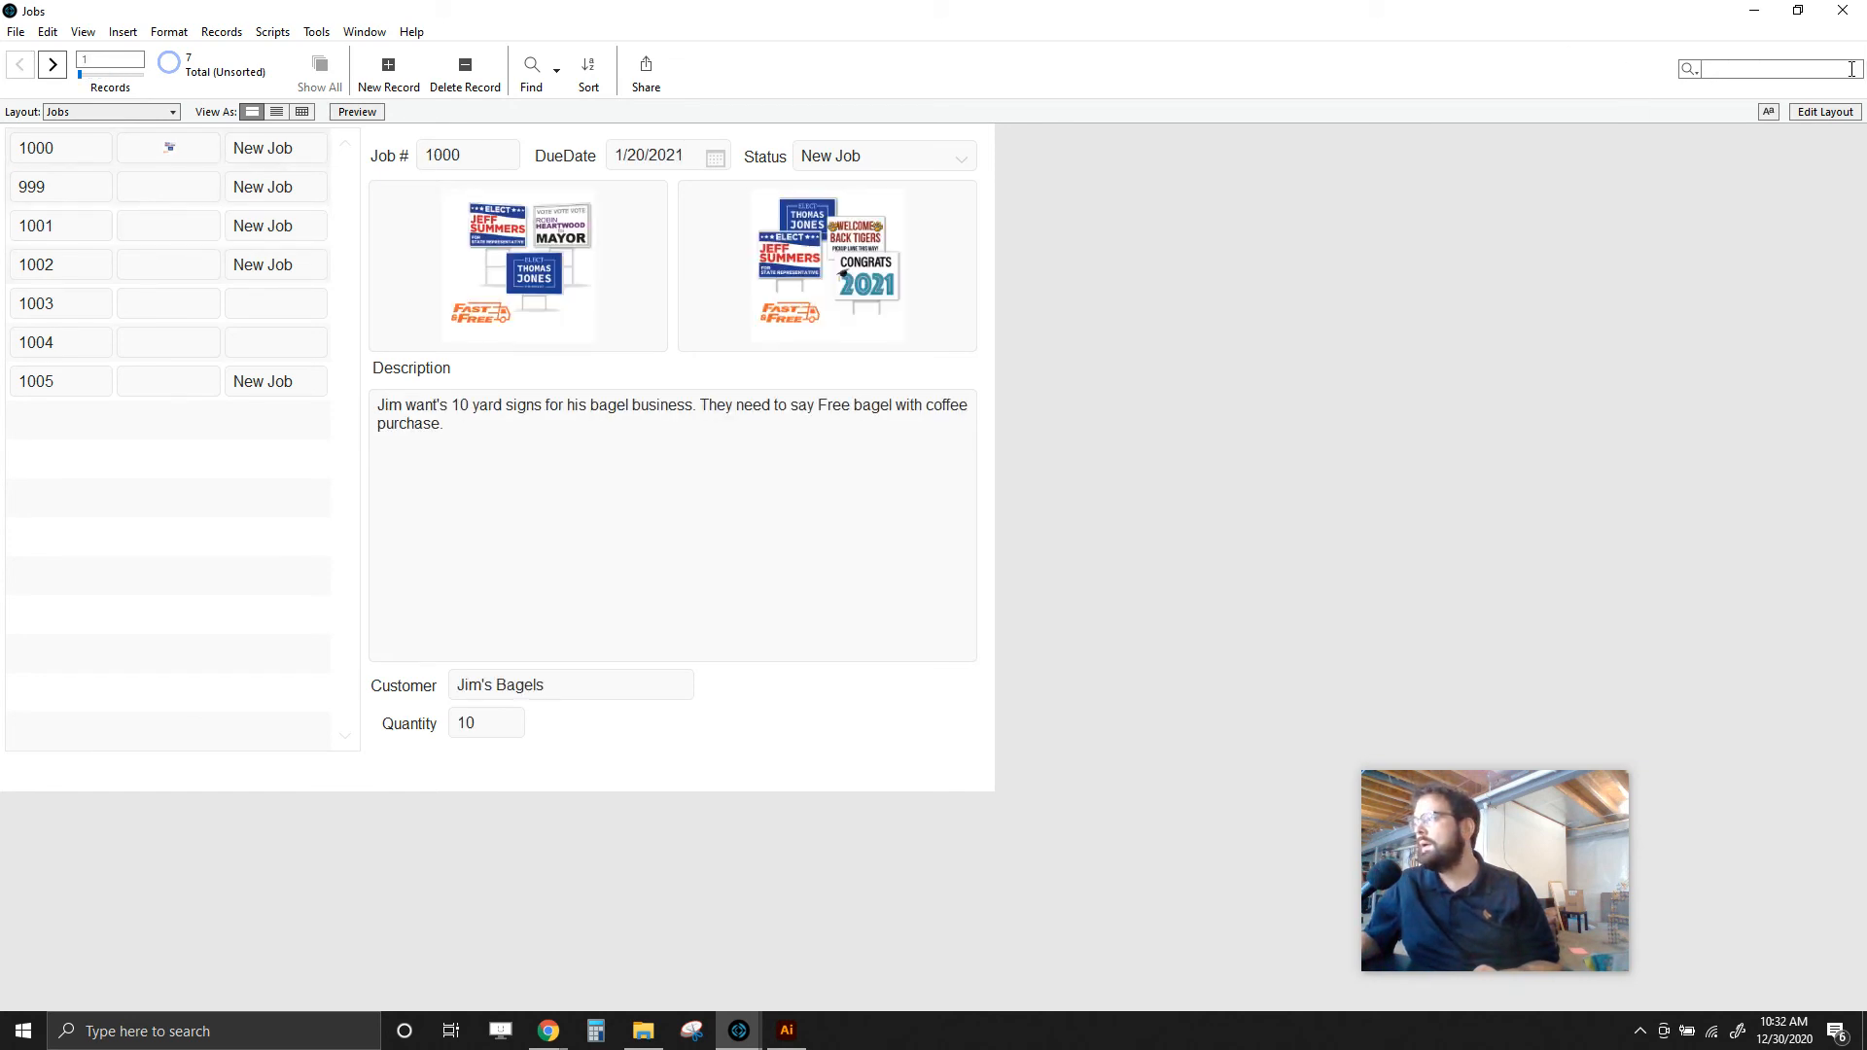
- Return to layout editing and set the Jobs portal's number of rows to 8
click(1811, 113)
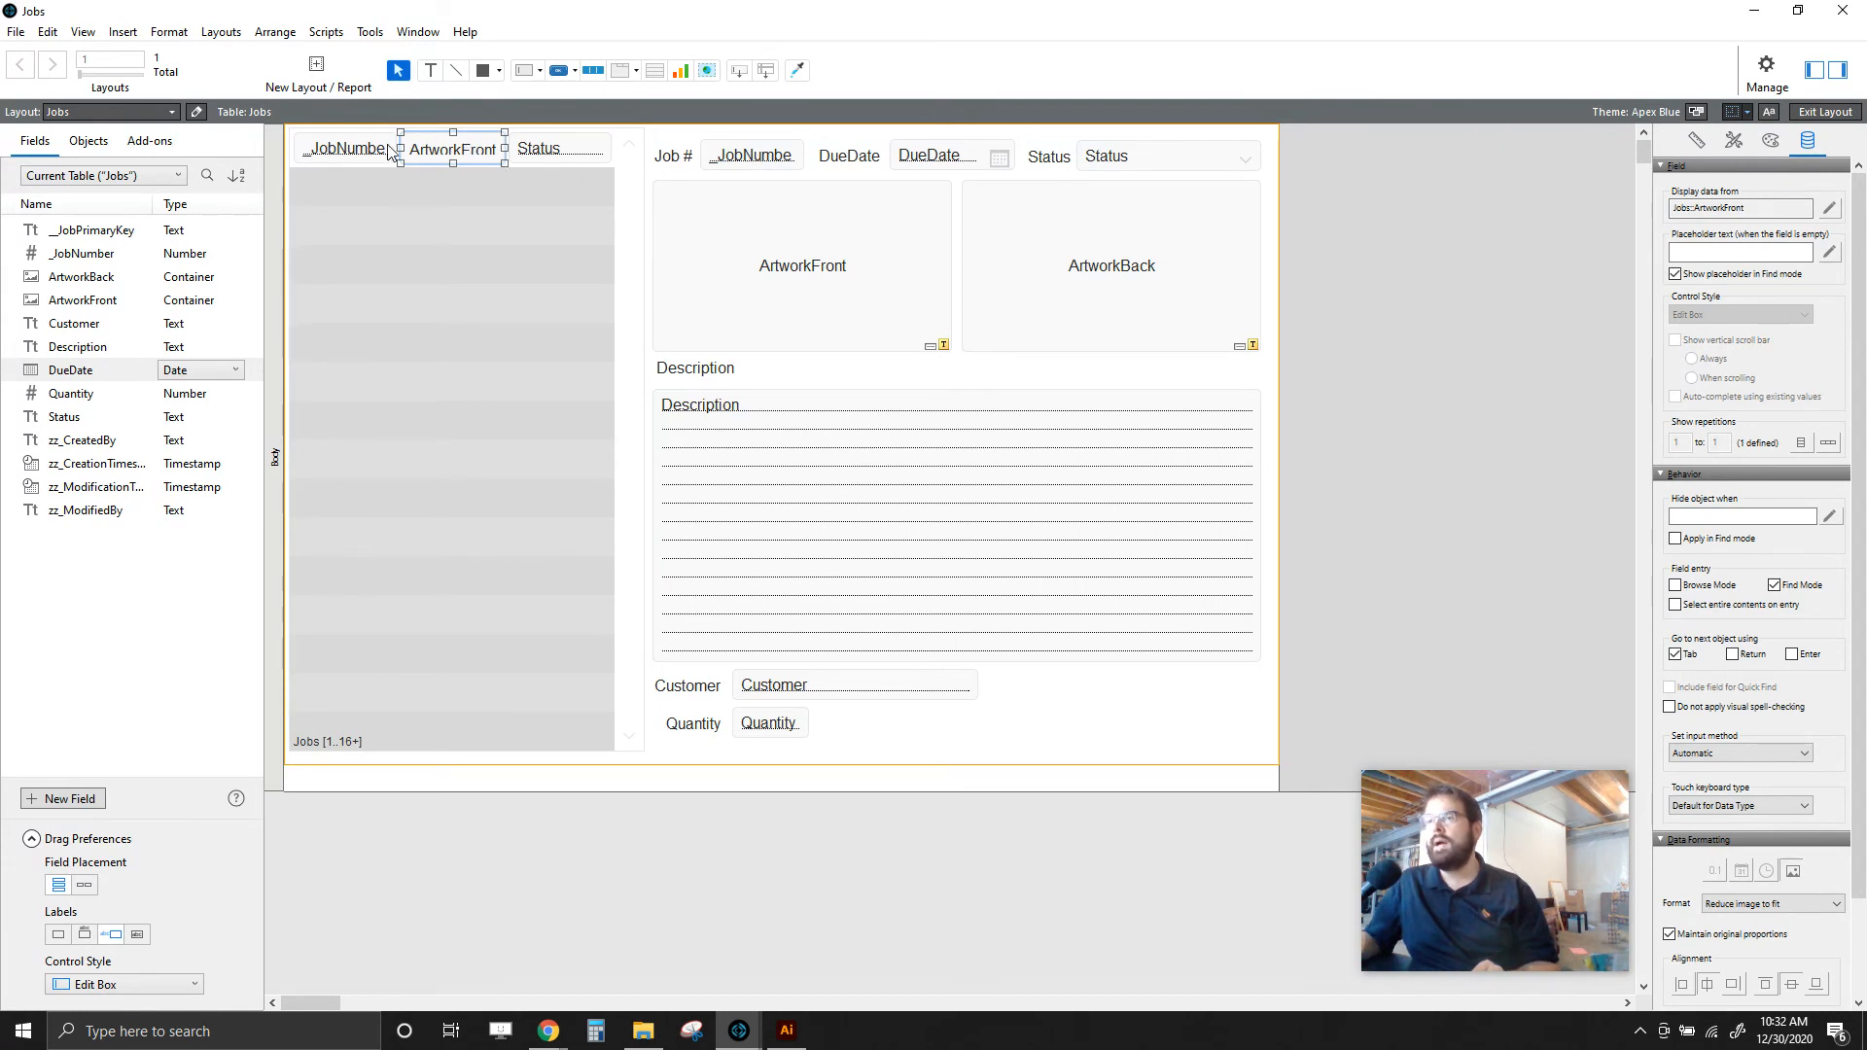
click(439, 198)
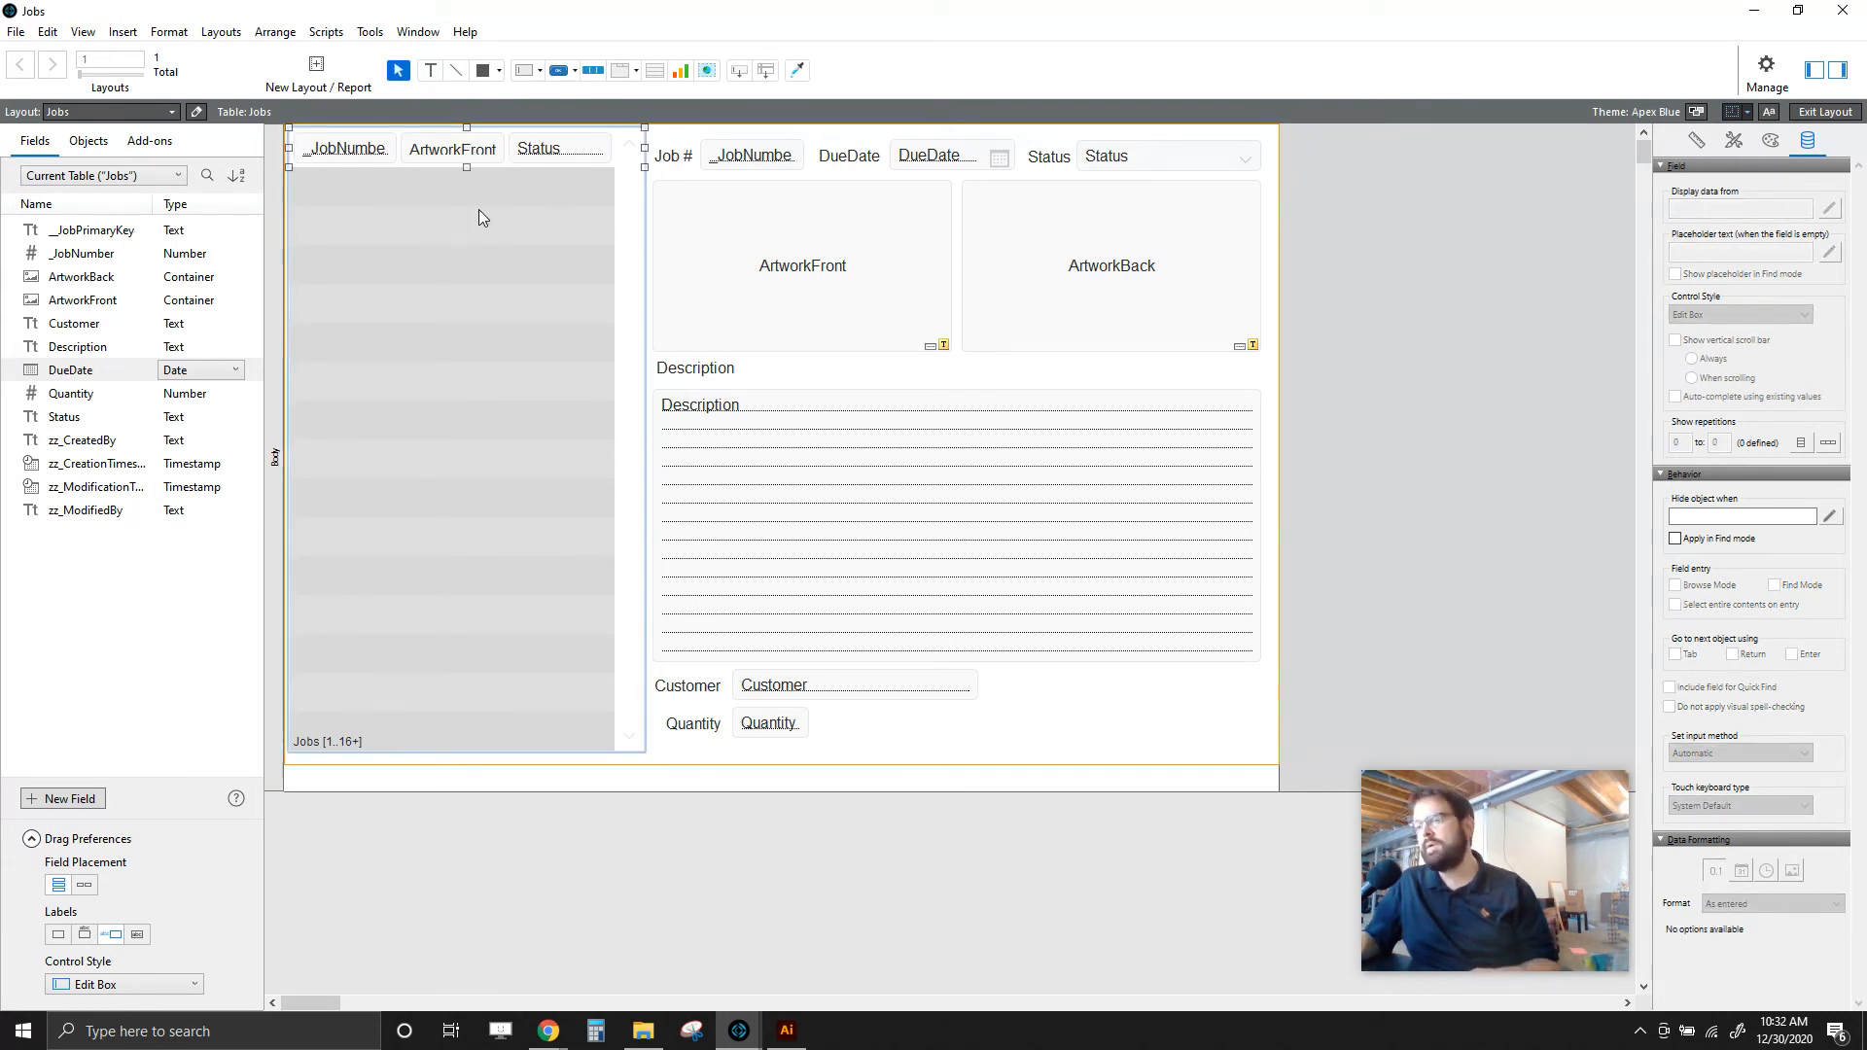
right_click(484, 279)
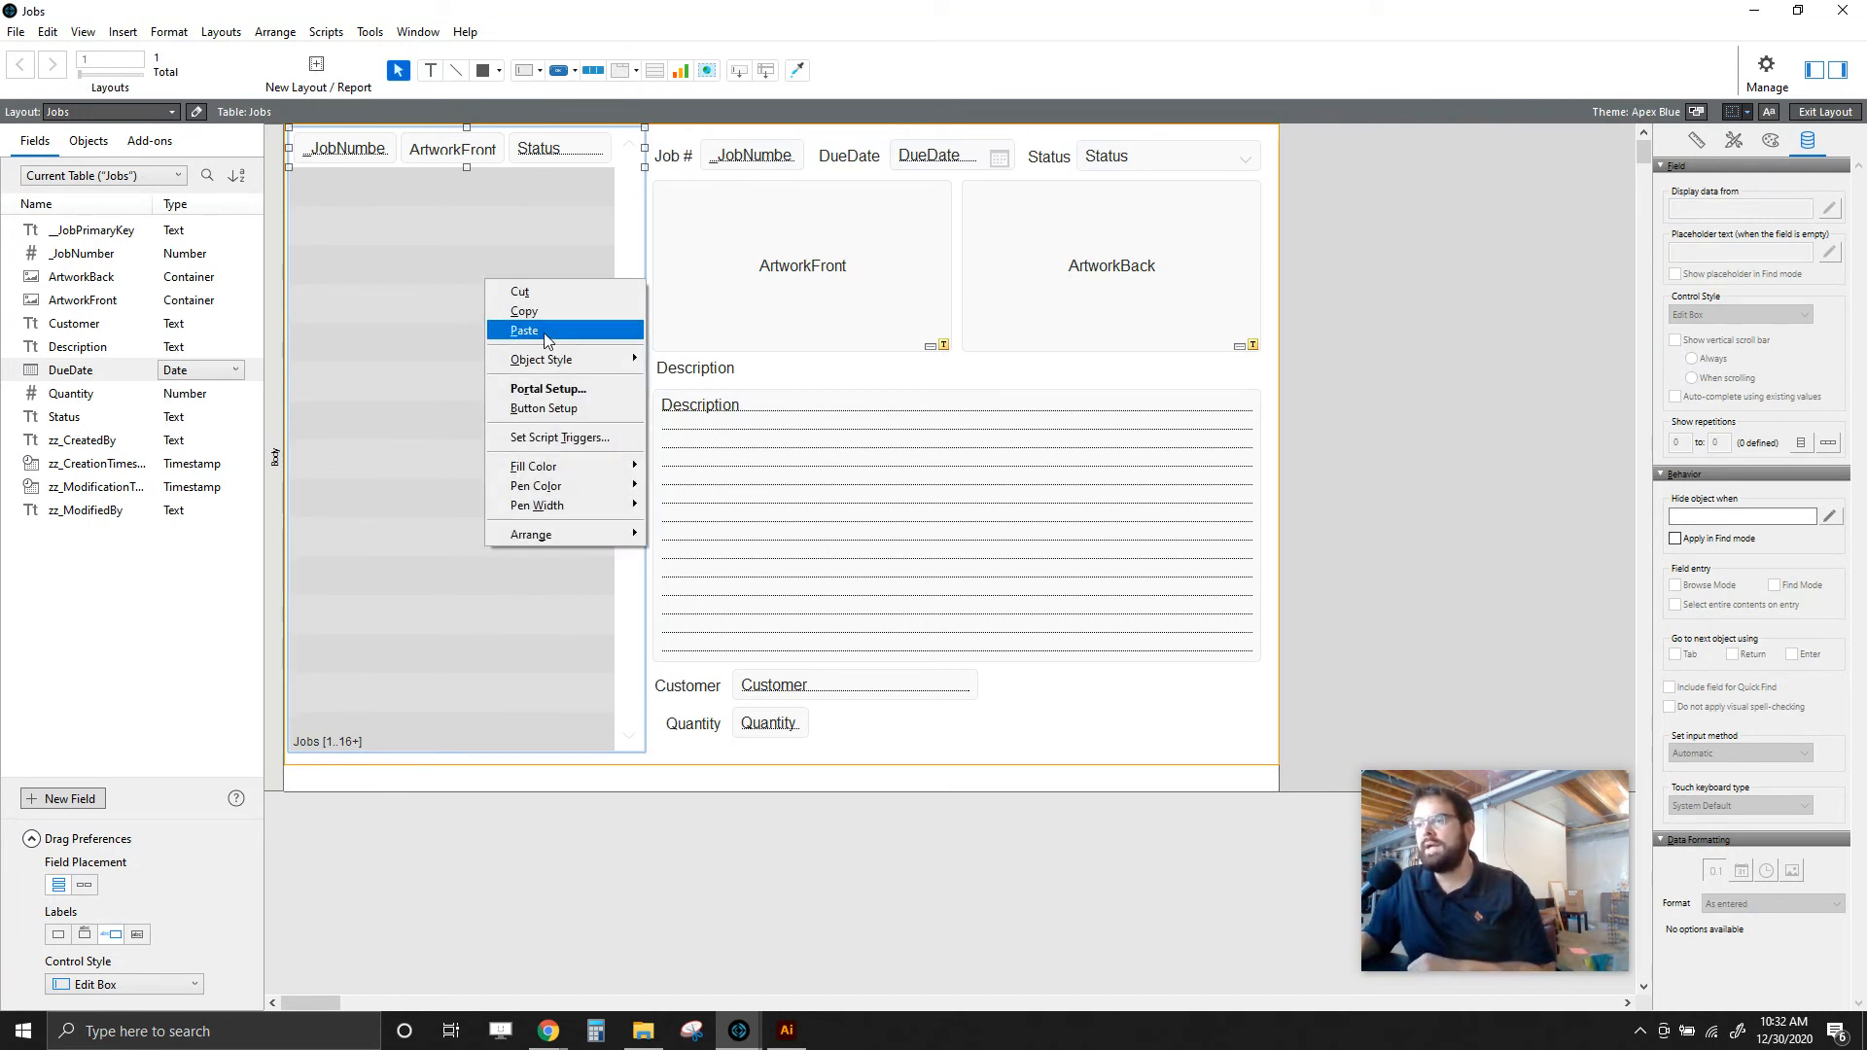
click(530, 388)
drag(794, 267, 702, 195)
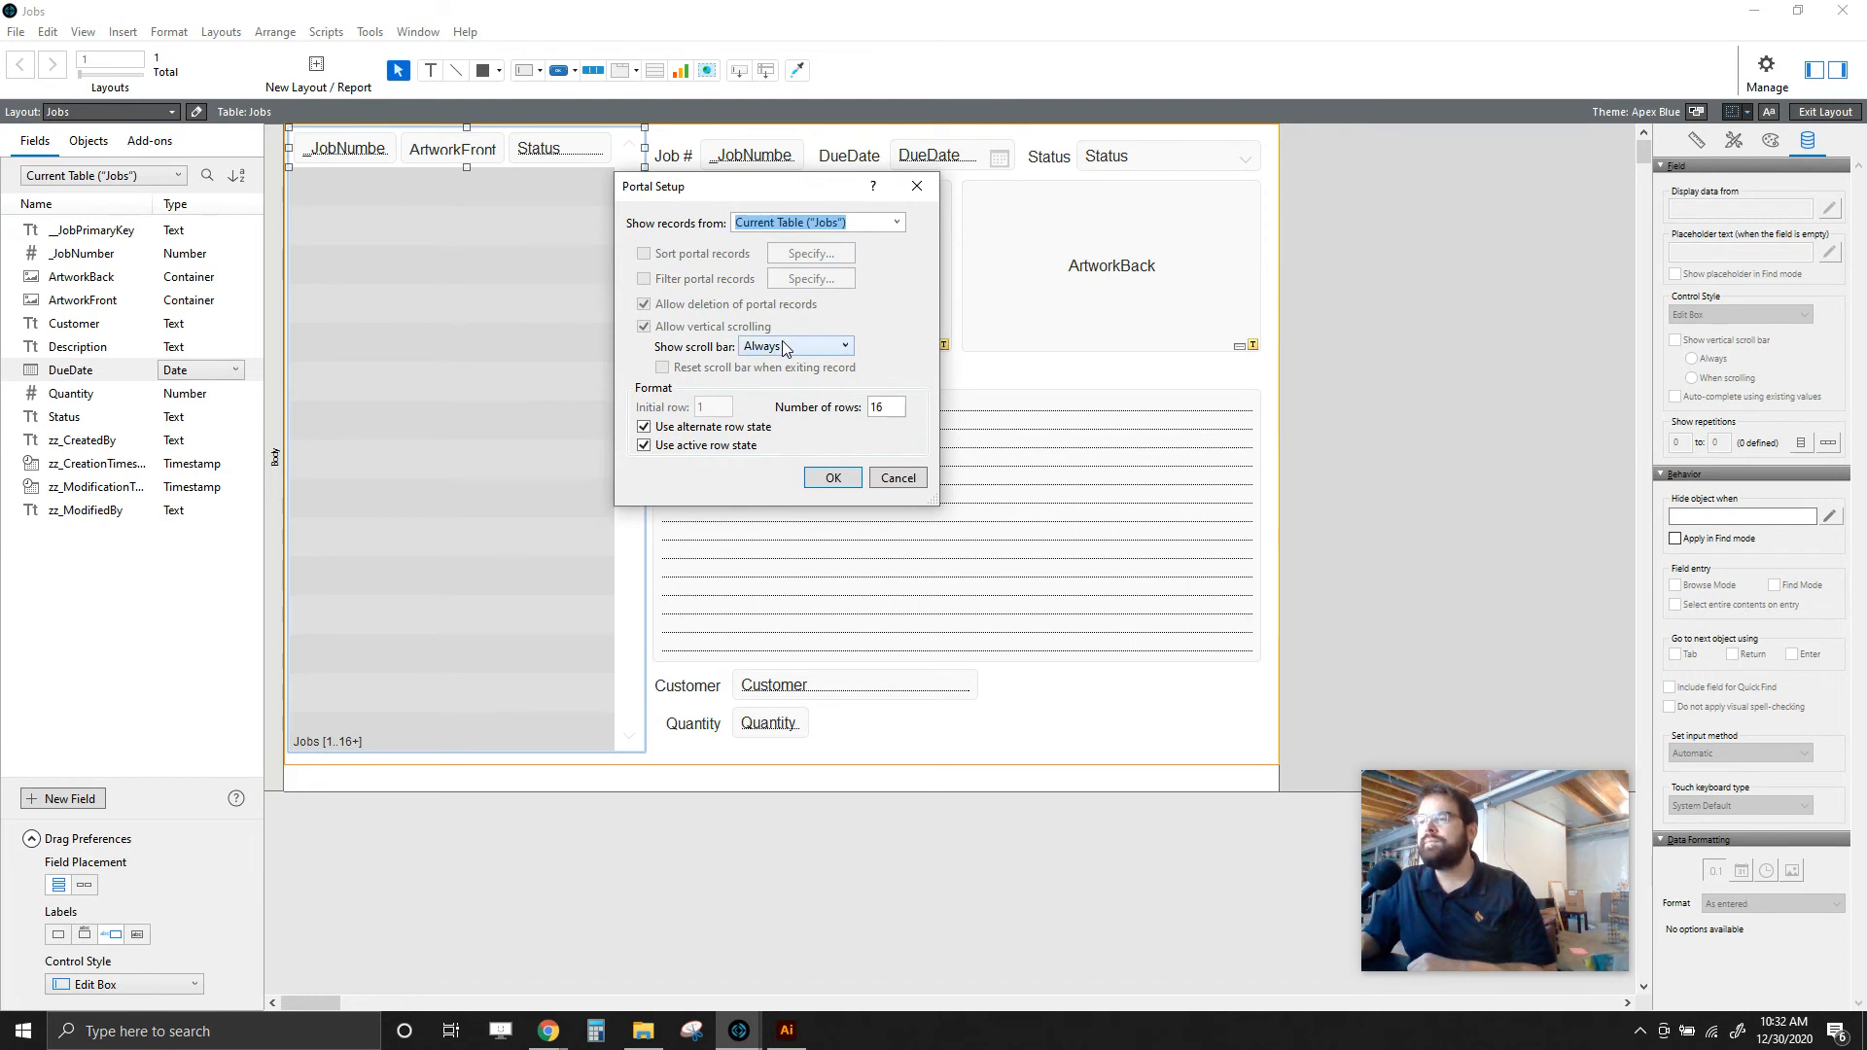
double_click(878, 406)
text(8)
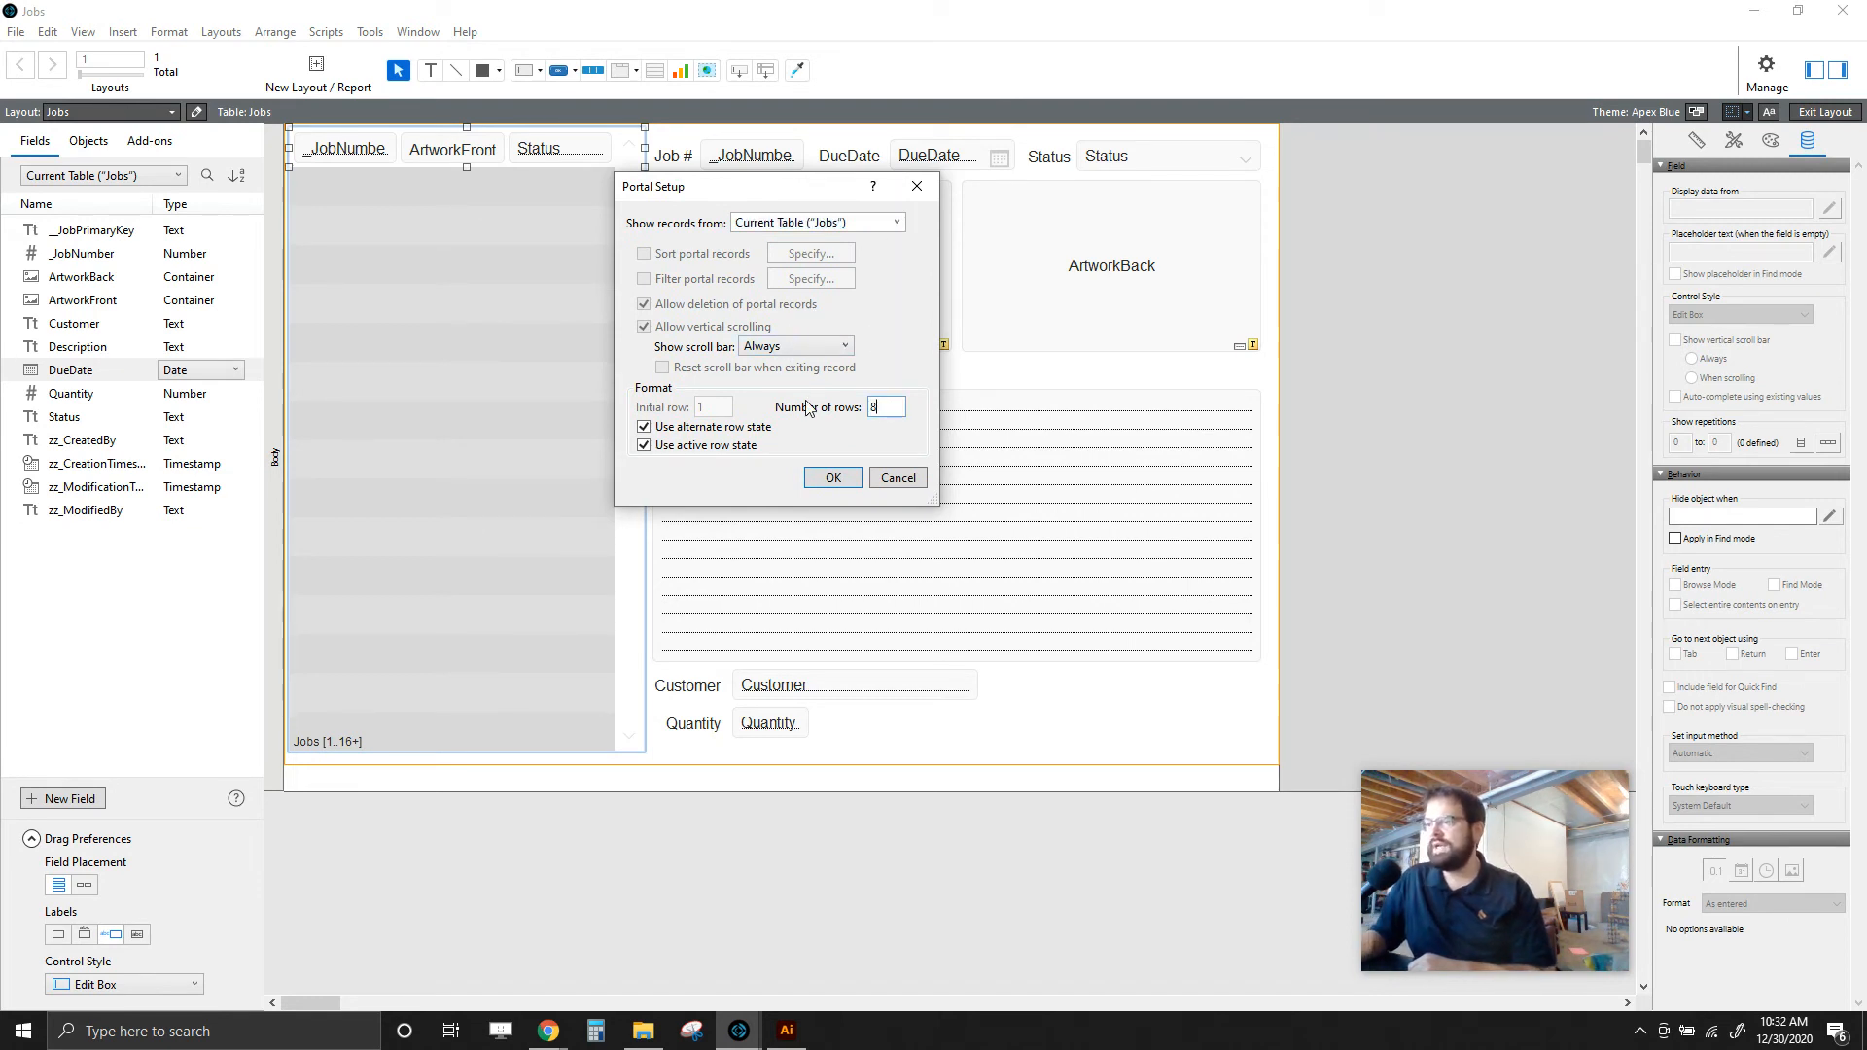
click(856, 479)
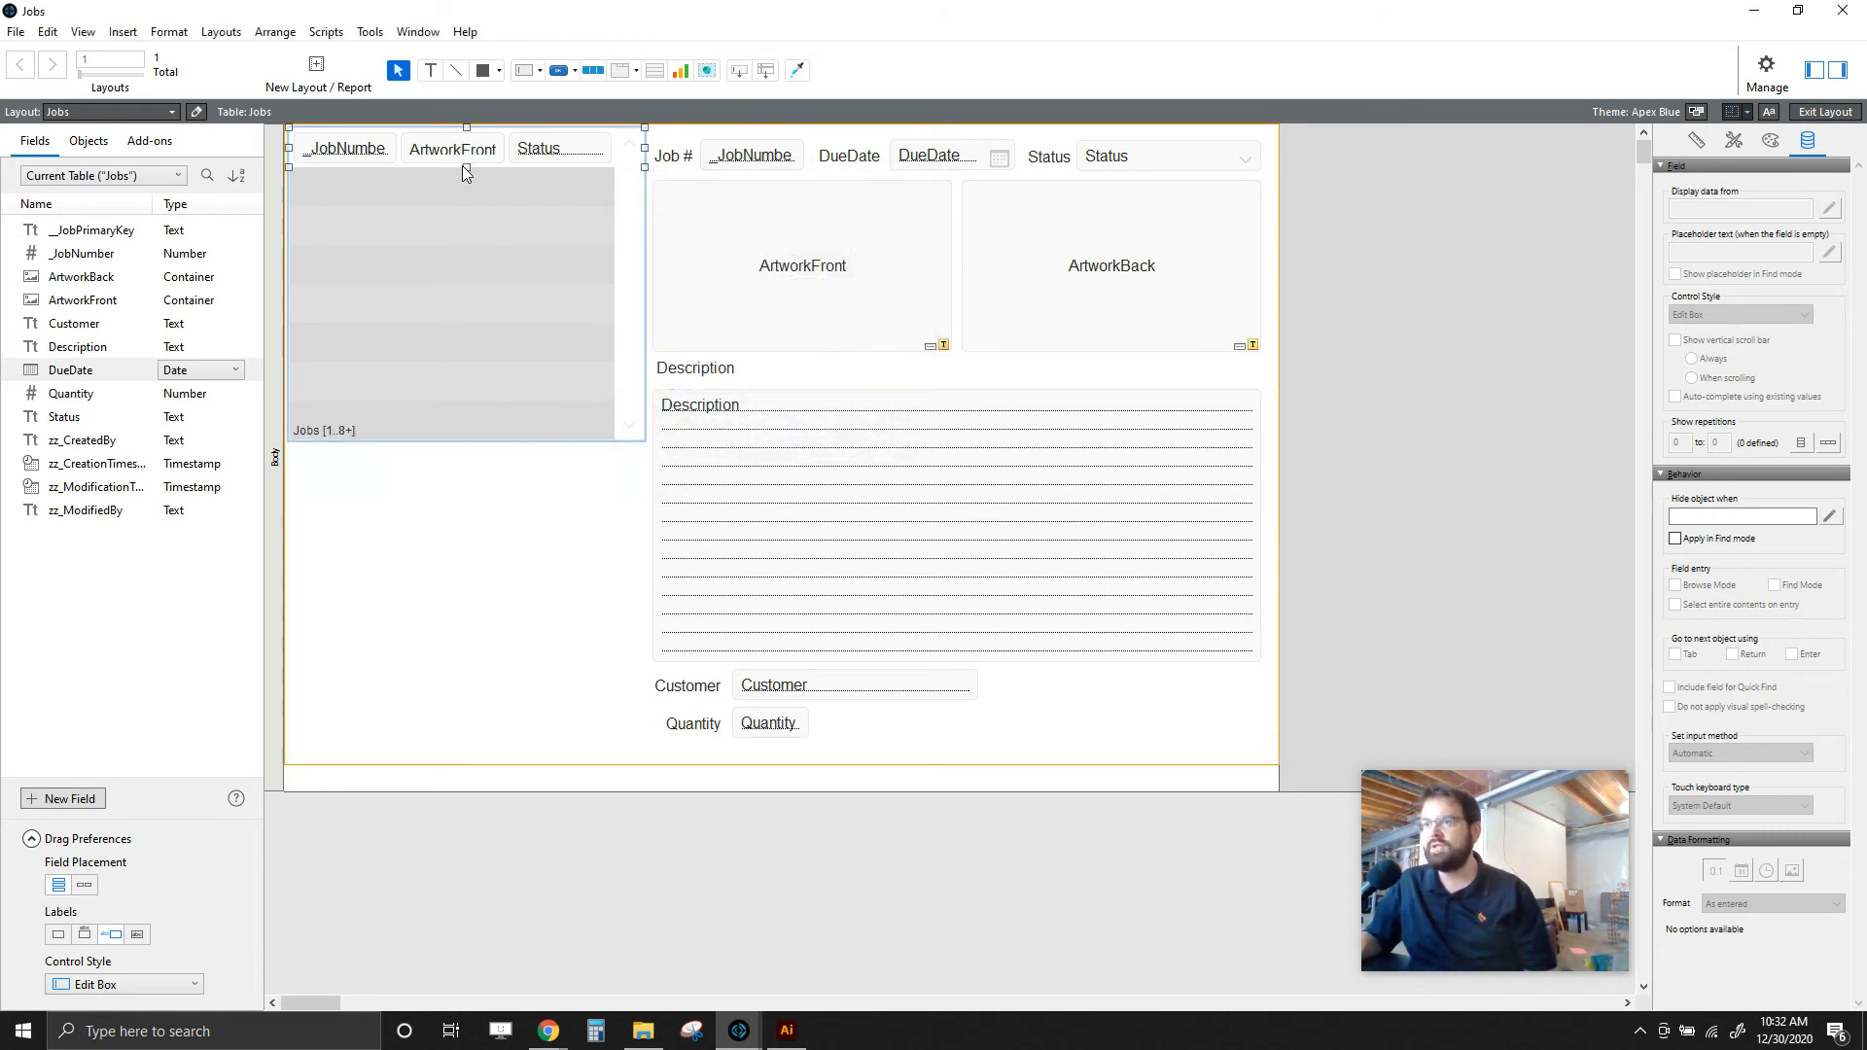
- Enlarge the Jobs portal rows to about double height and arrange ArtworkFront beside a stacked _JobNumber and widened Status field
drag(467, 166, 467, 204)
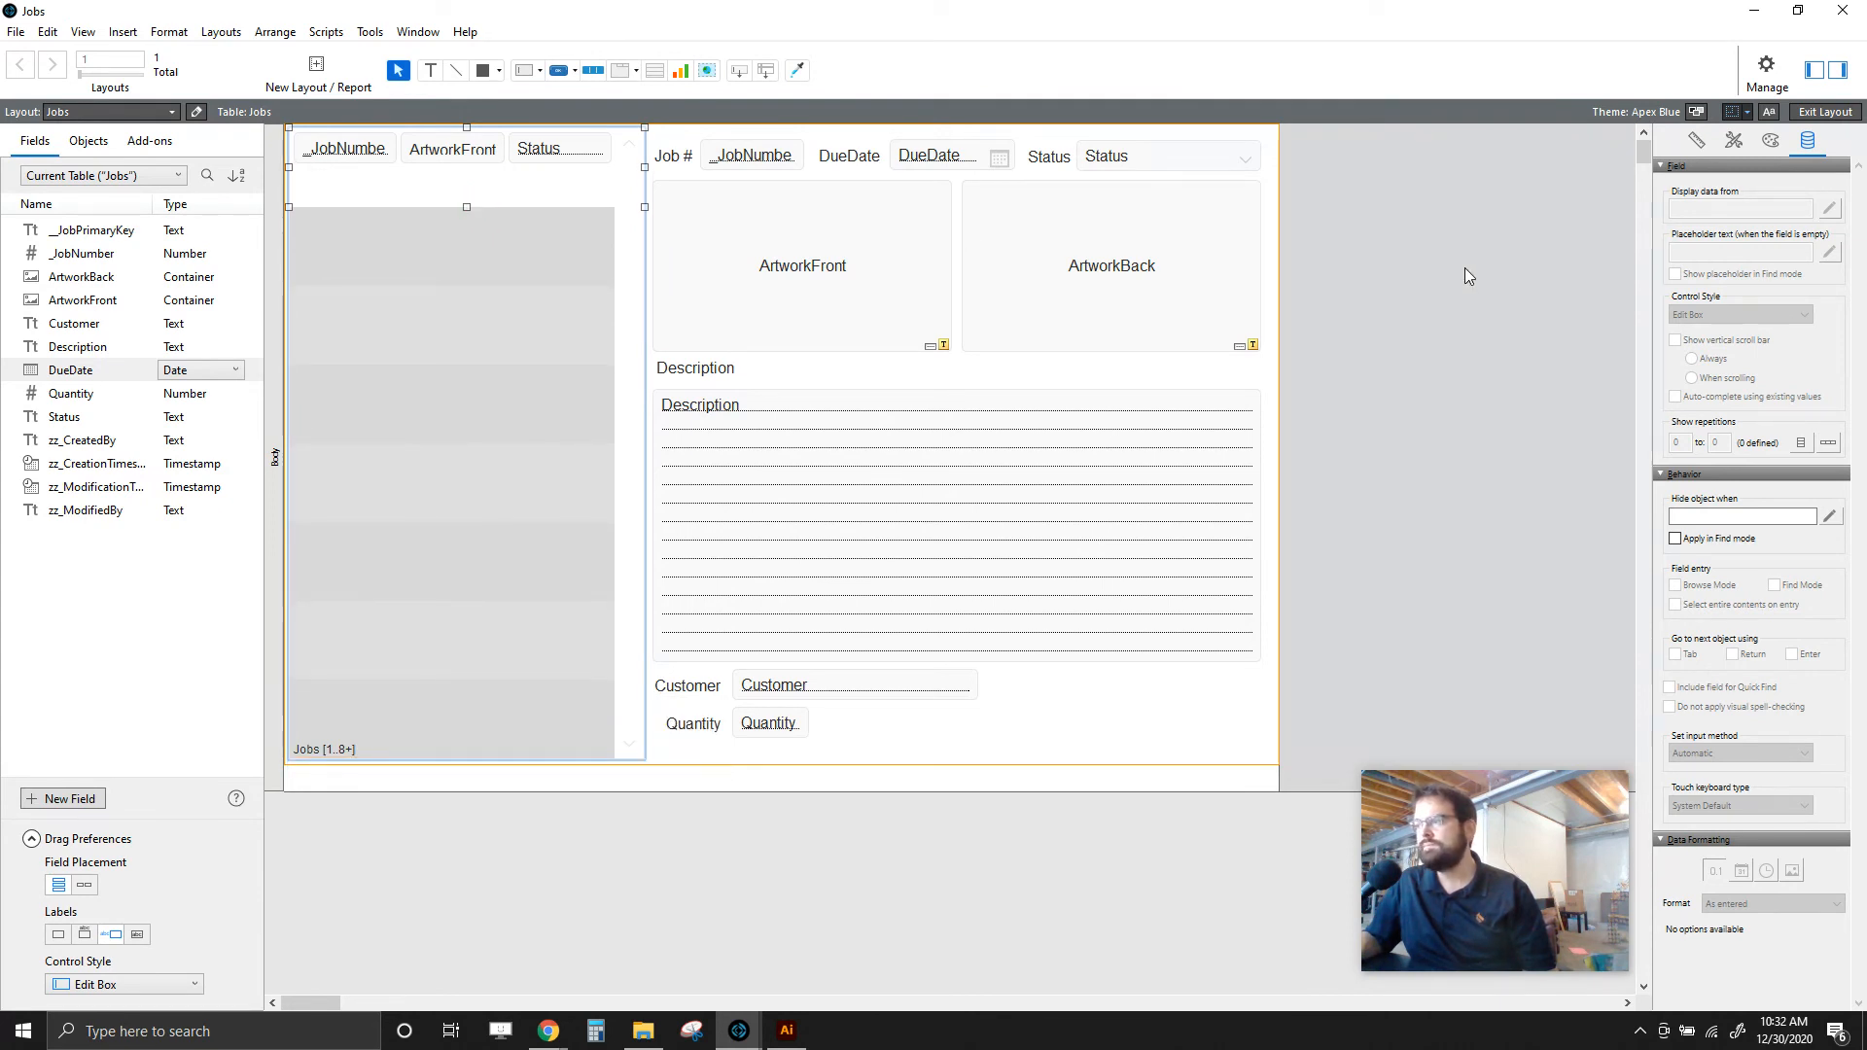
click(350, 158)
click(429, 157)
drag(359, 163, 348, 205)
drag(476, 187, 609, 190)
click(1402, 218)
- Duplicate the form's DueDate calendar field, fit the copy beside the narrowed _JobNumber in the portal's first row, and save the layout
click(930, 160)
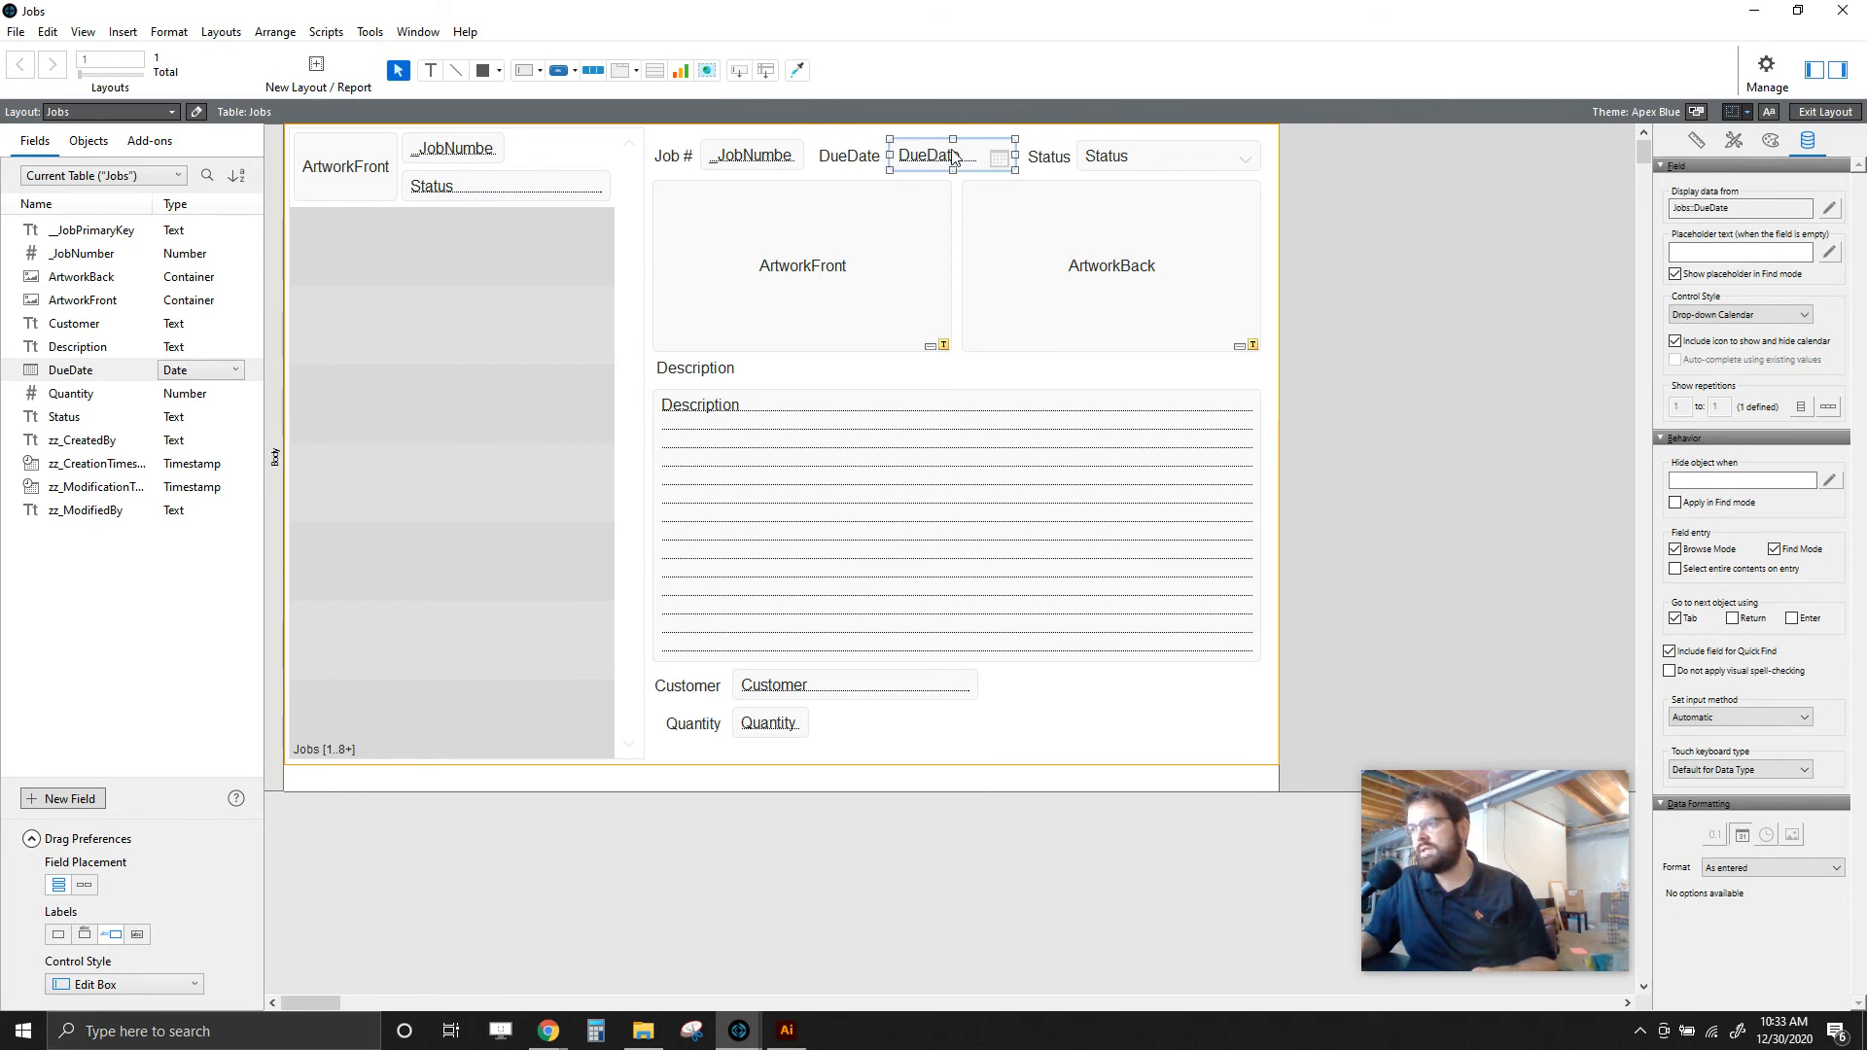
double_click(902, 161)
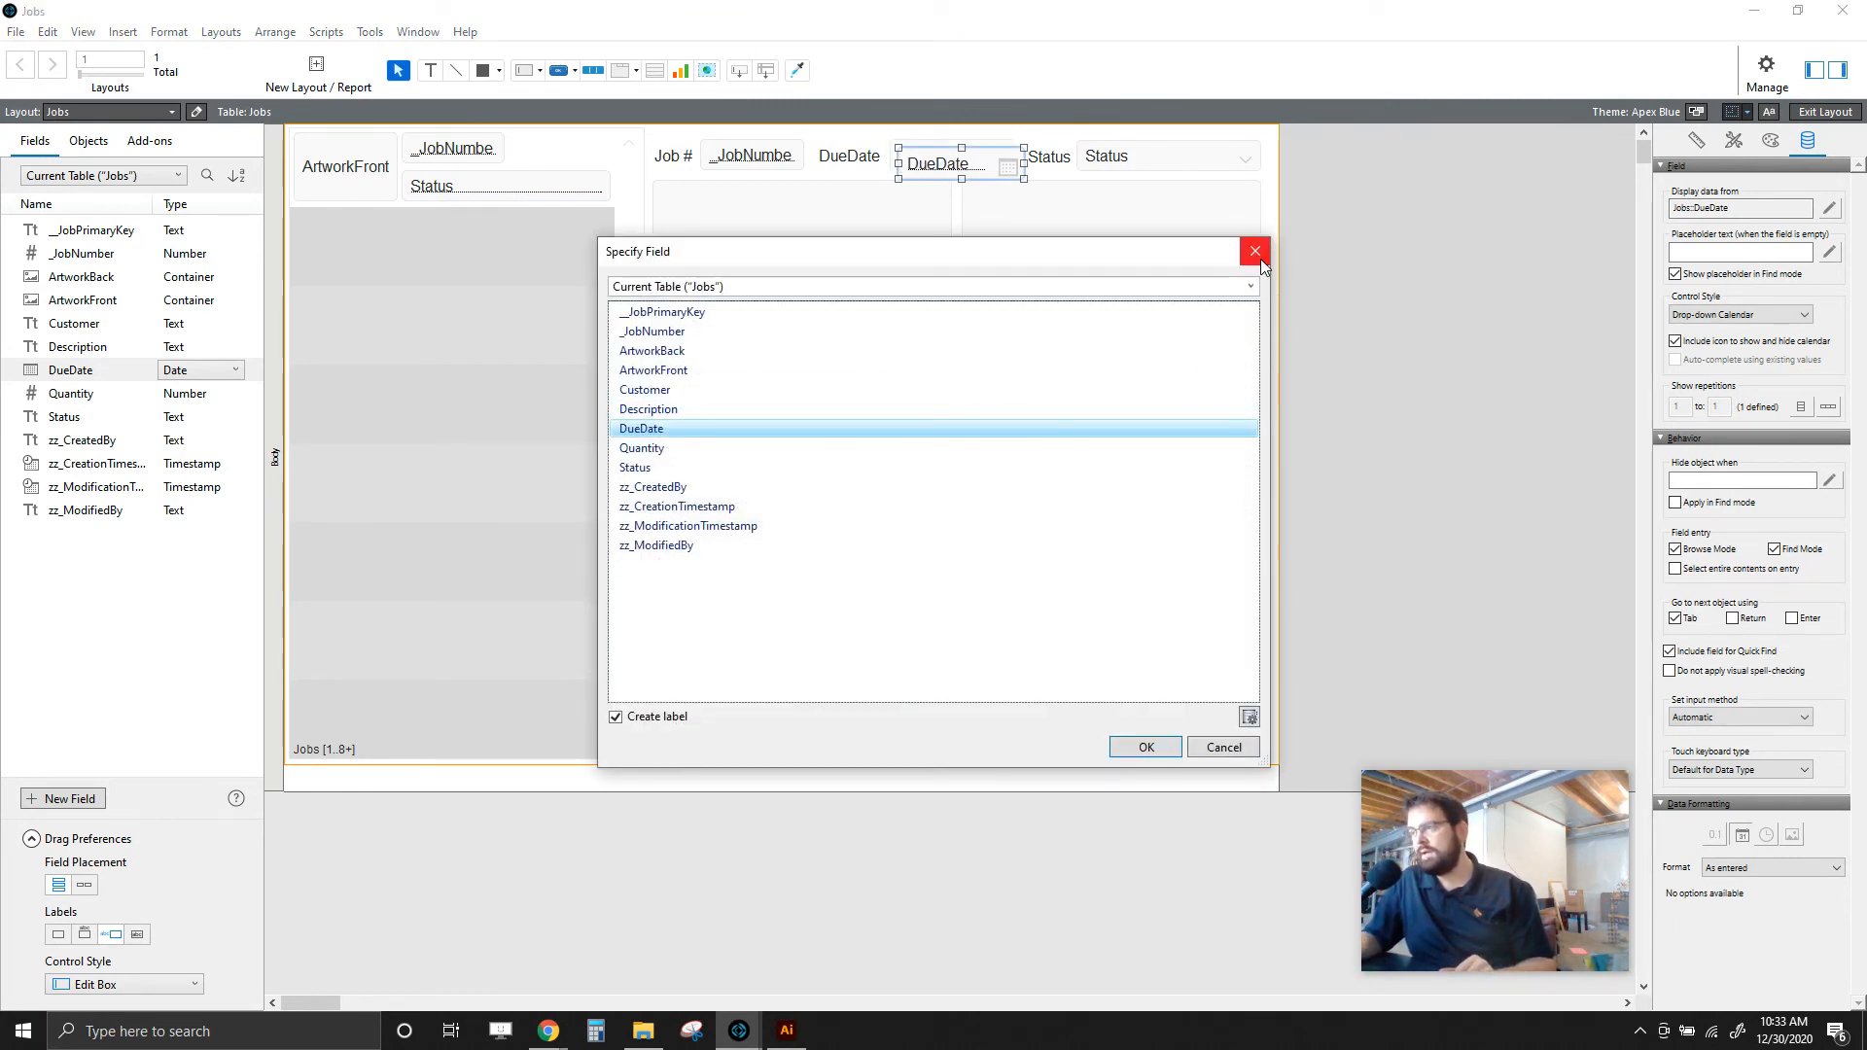
click(1210, 749)
click(661, 717)
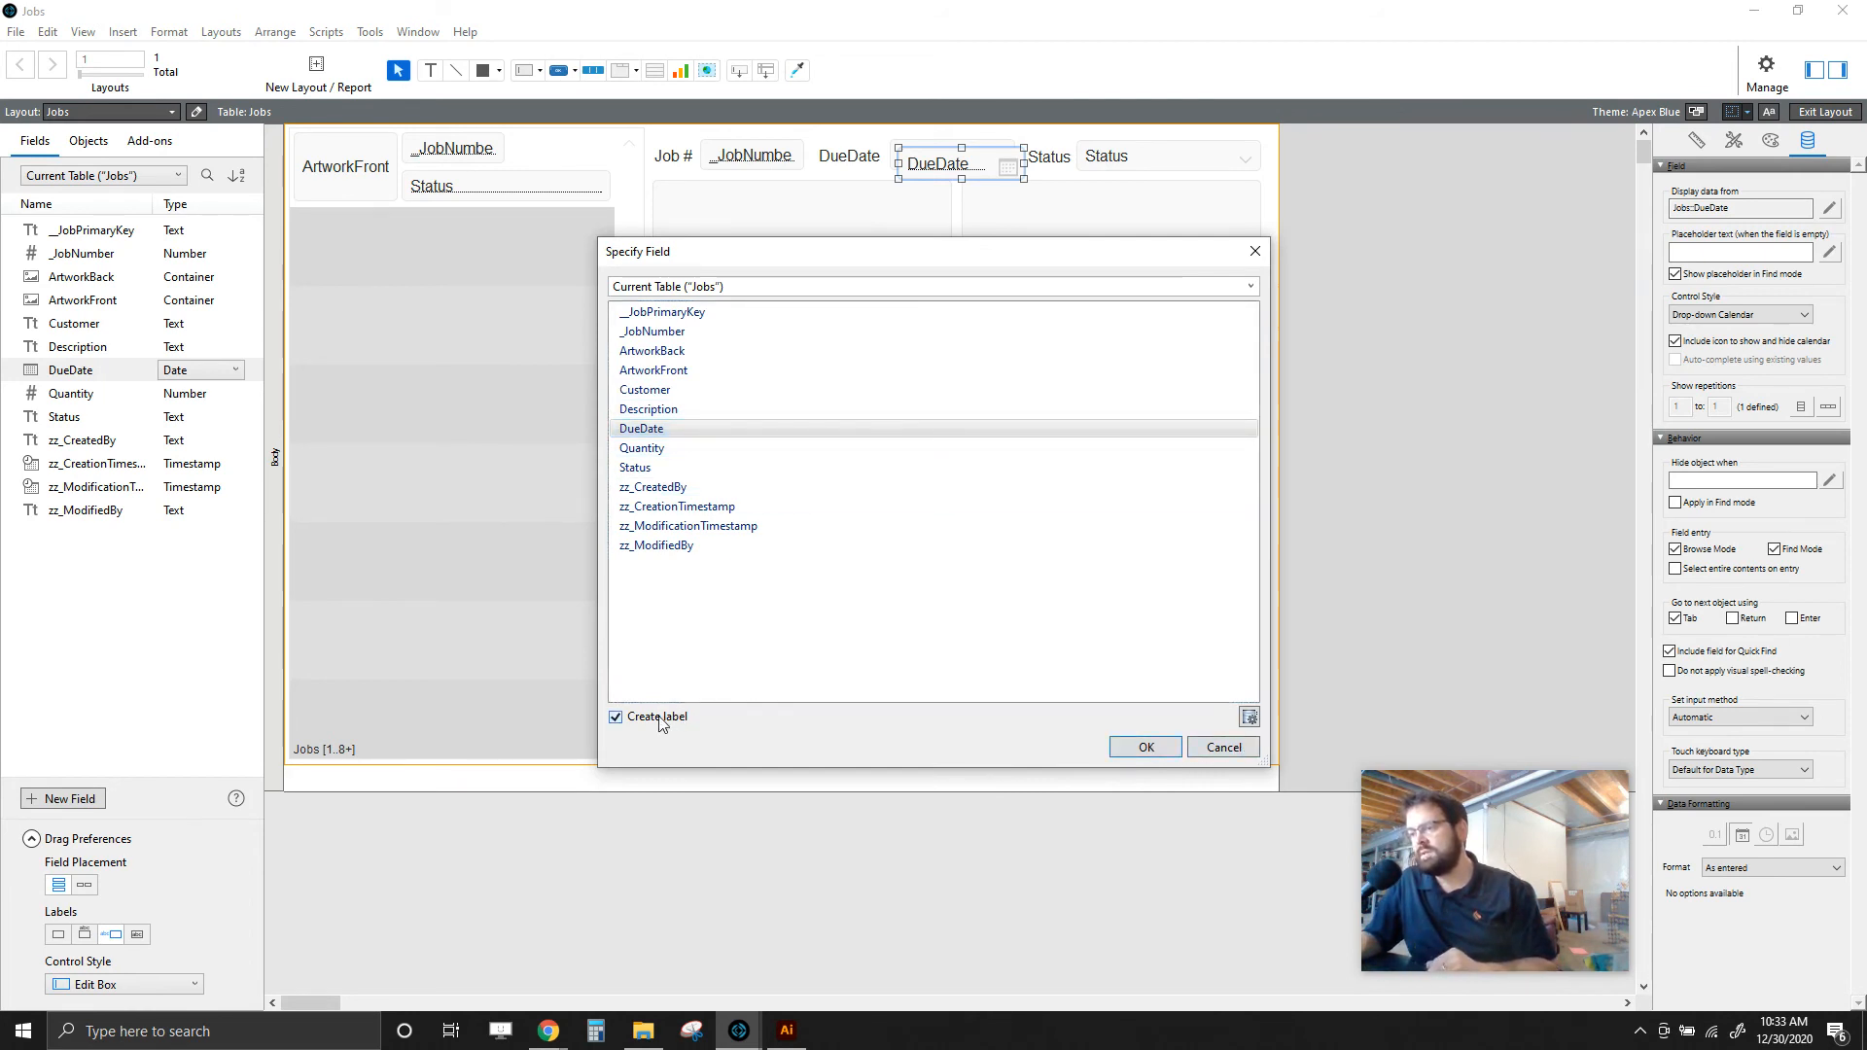
click(1147, 747)
drag(961, 172, 491, 148)
click(496, 154)
click(530, 151)
click(1390, 274)
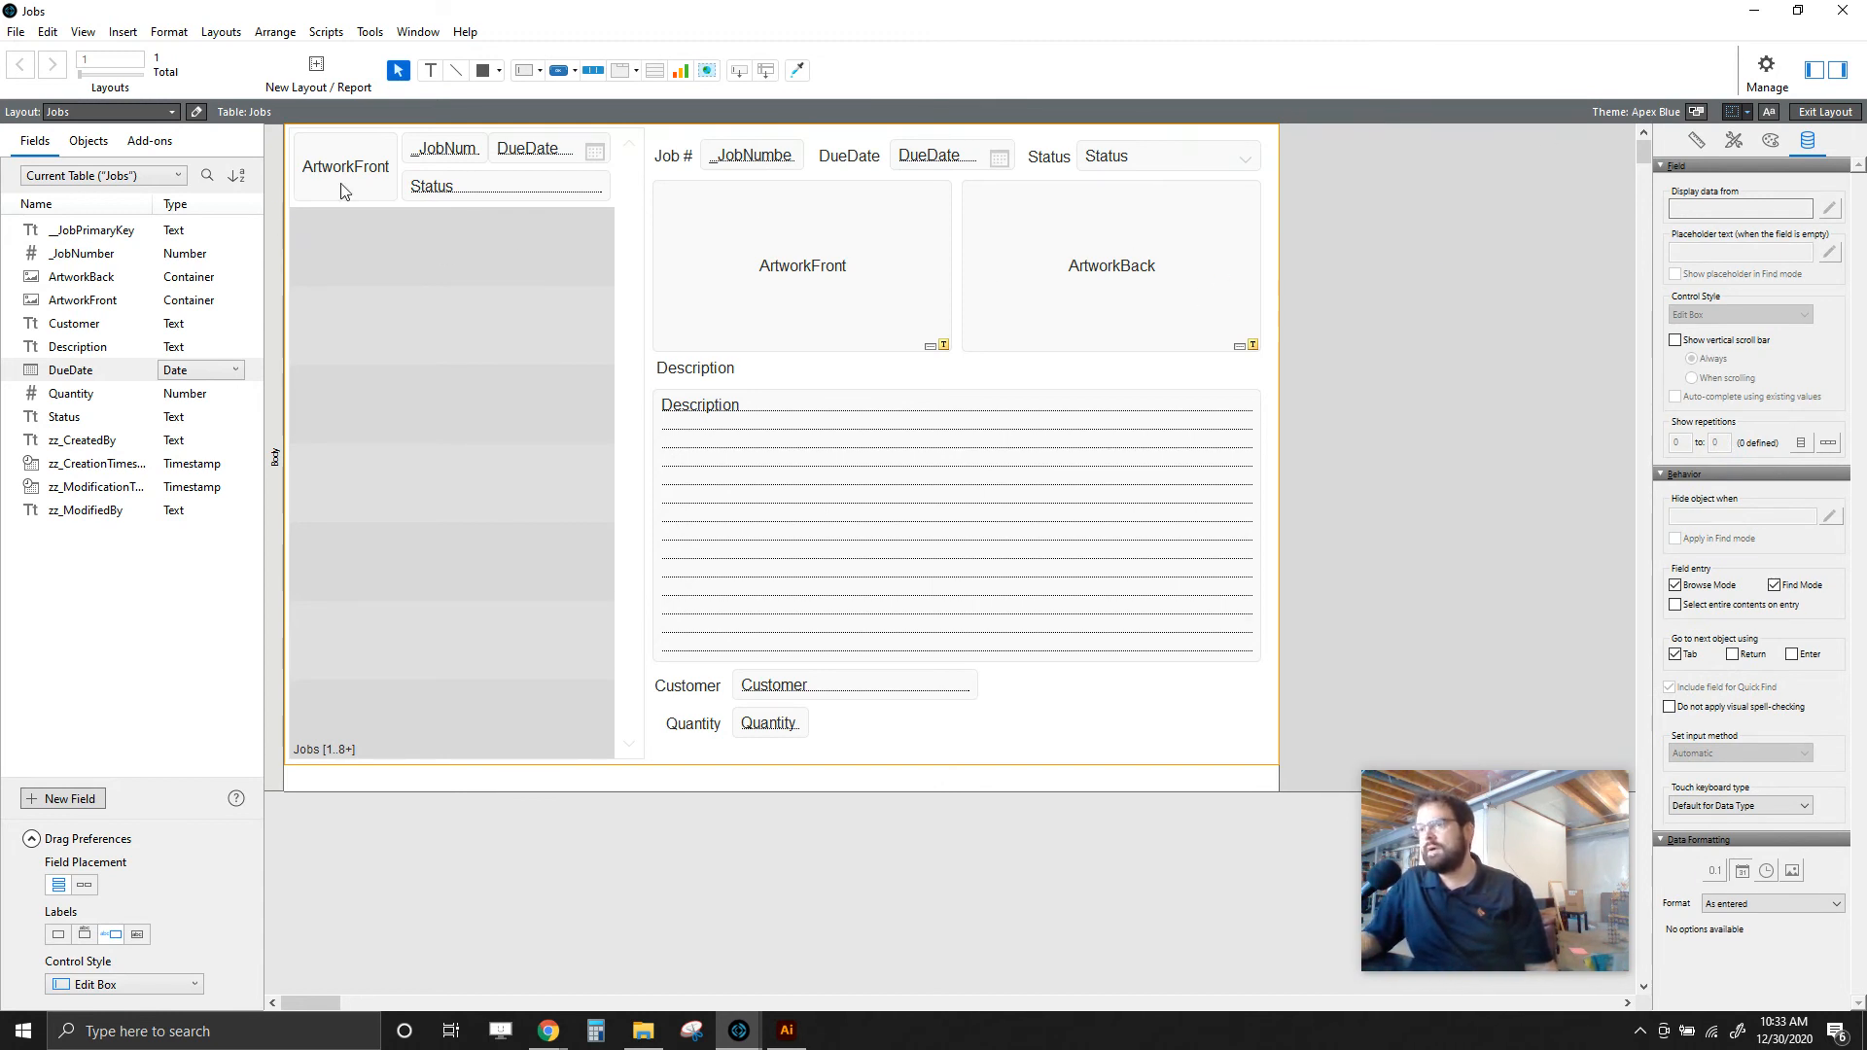
click(1825, 111)
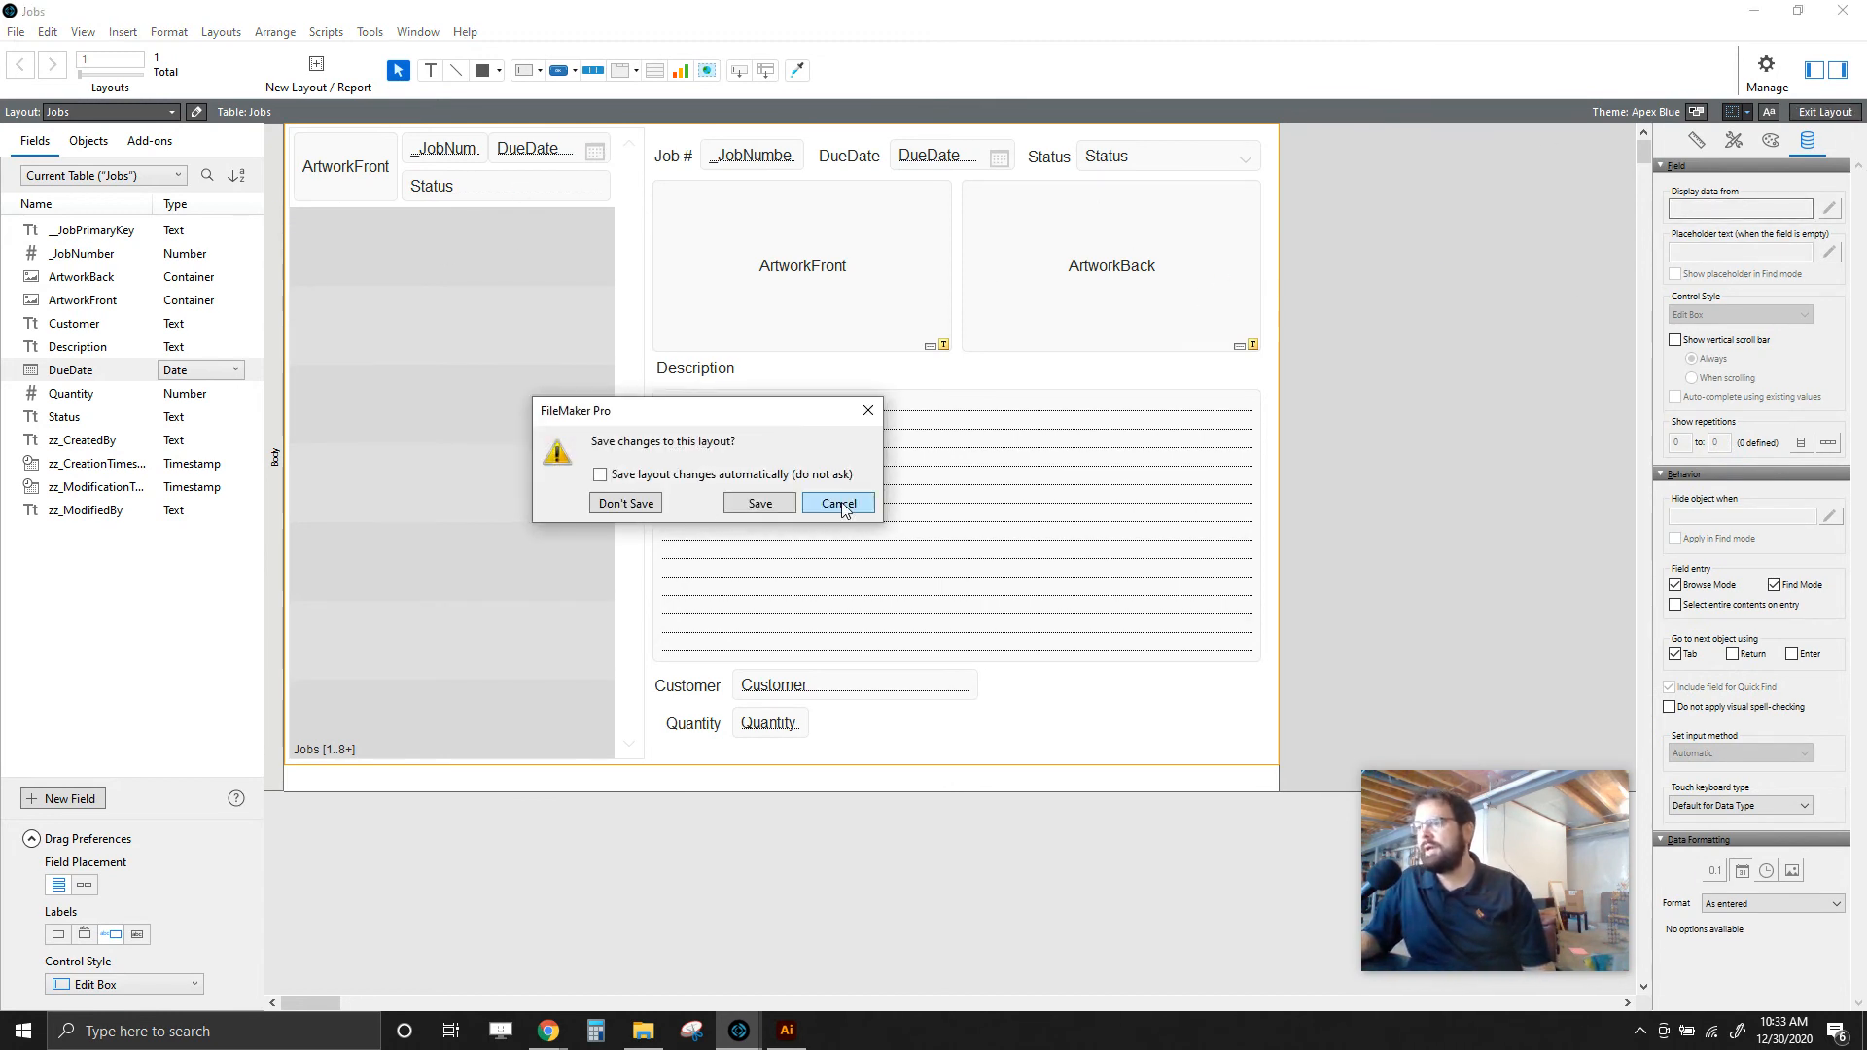
click(744, 506)
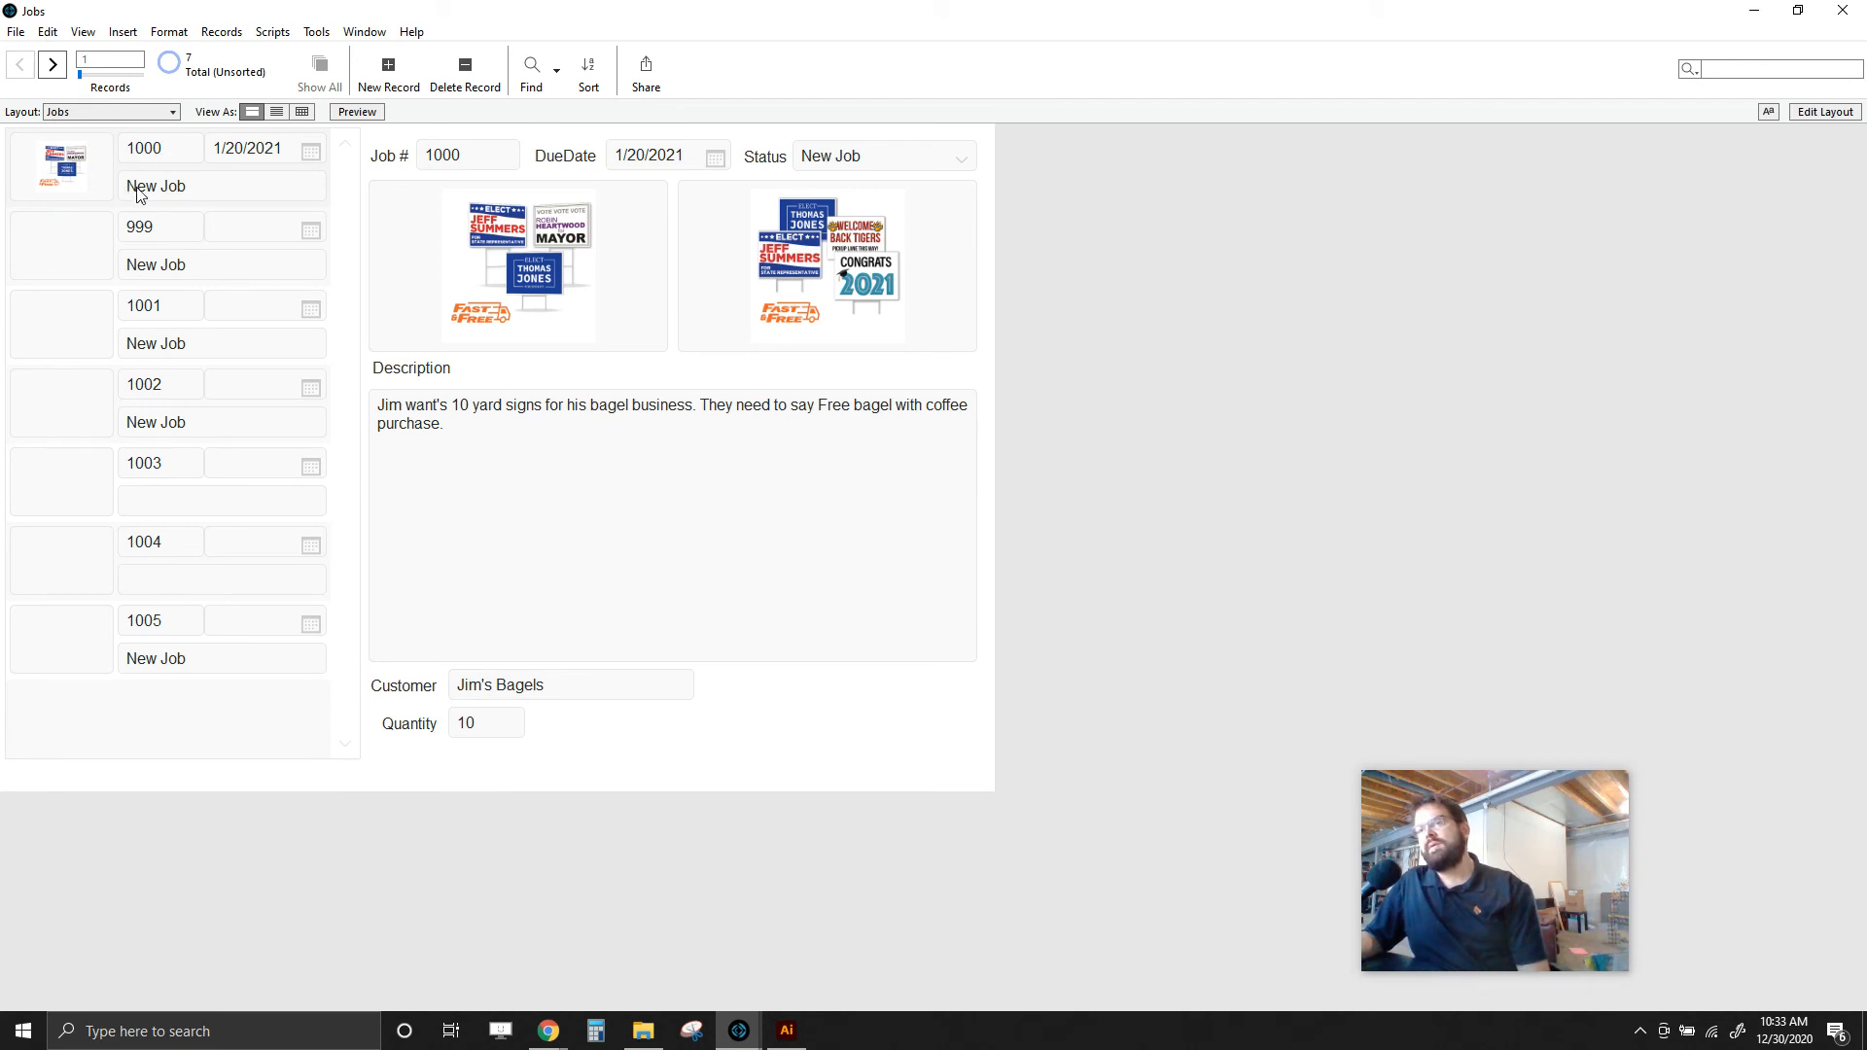
- Check which fields of the first portal row accept entry in Browse mode, comparing them with the form's fields
click(252, 151)
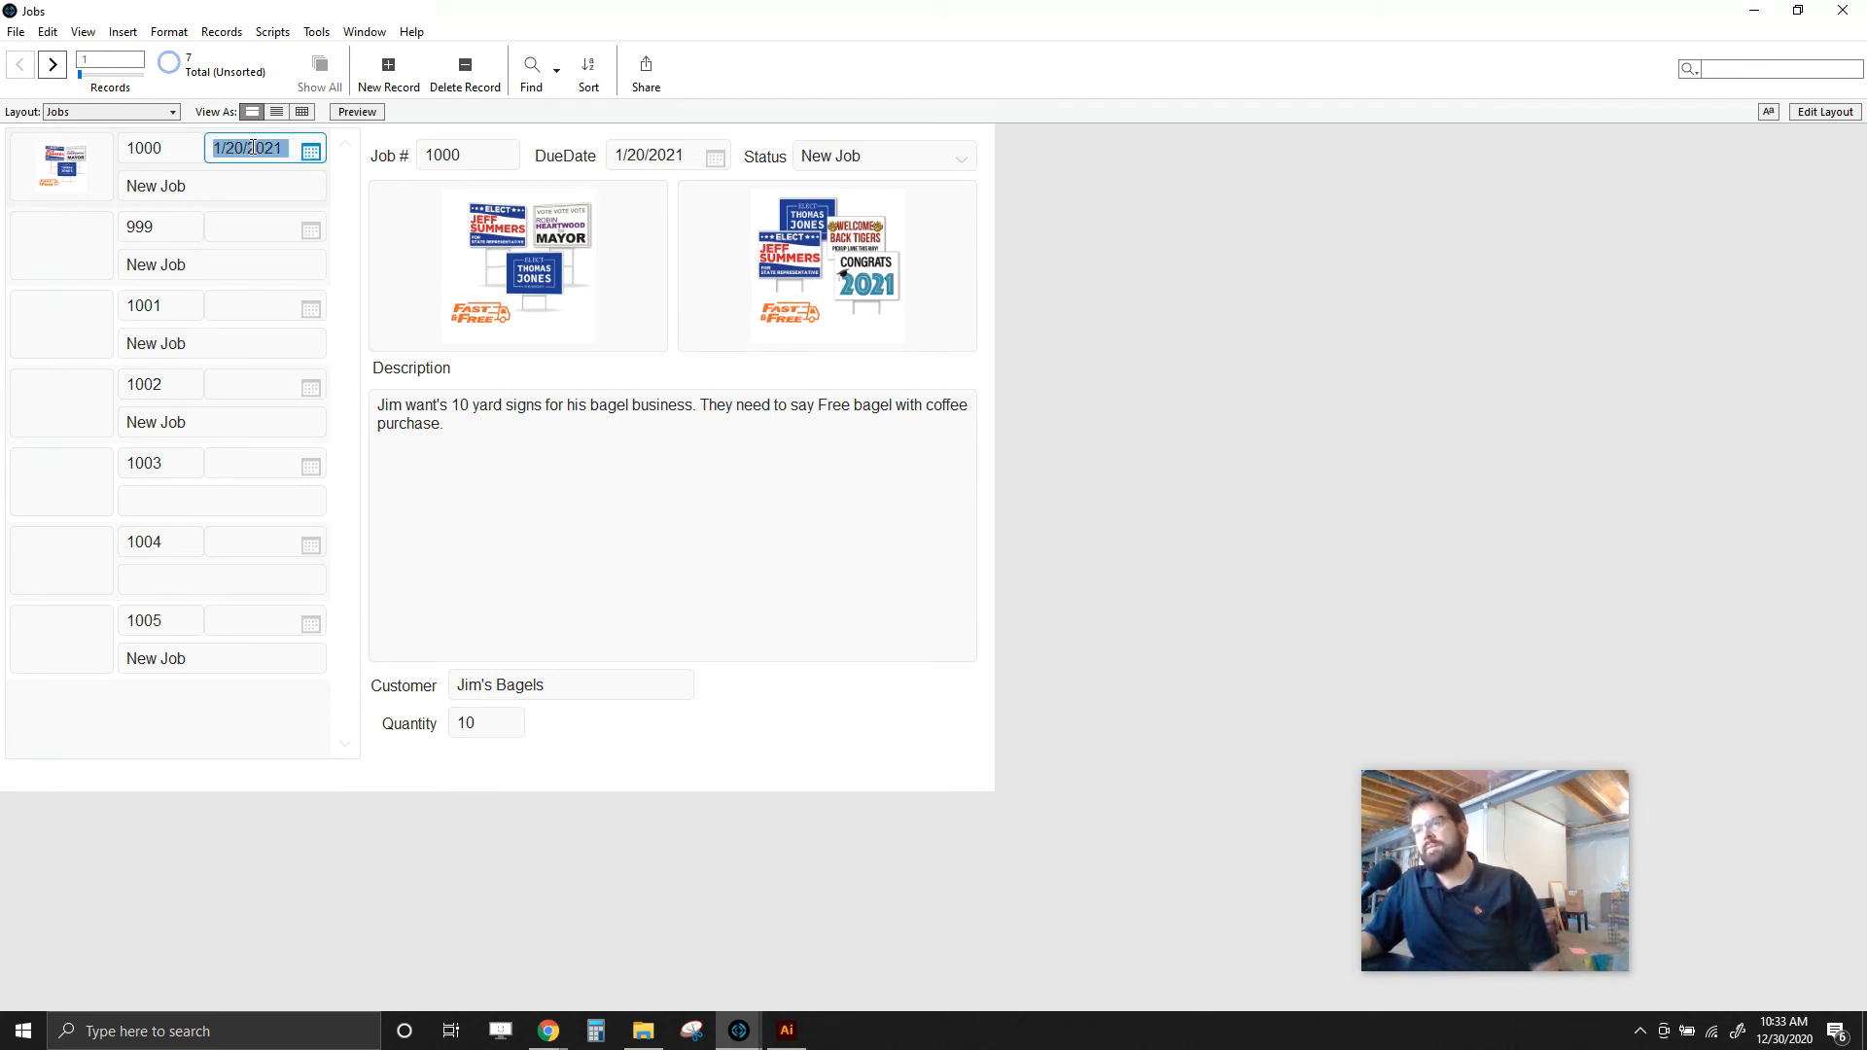
click(236, 187)
click(233, 150)
click(216, 192)
drag(466, 162, 451, 153)
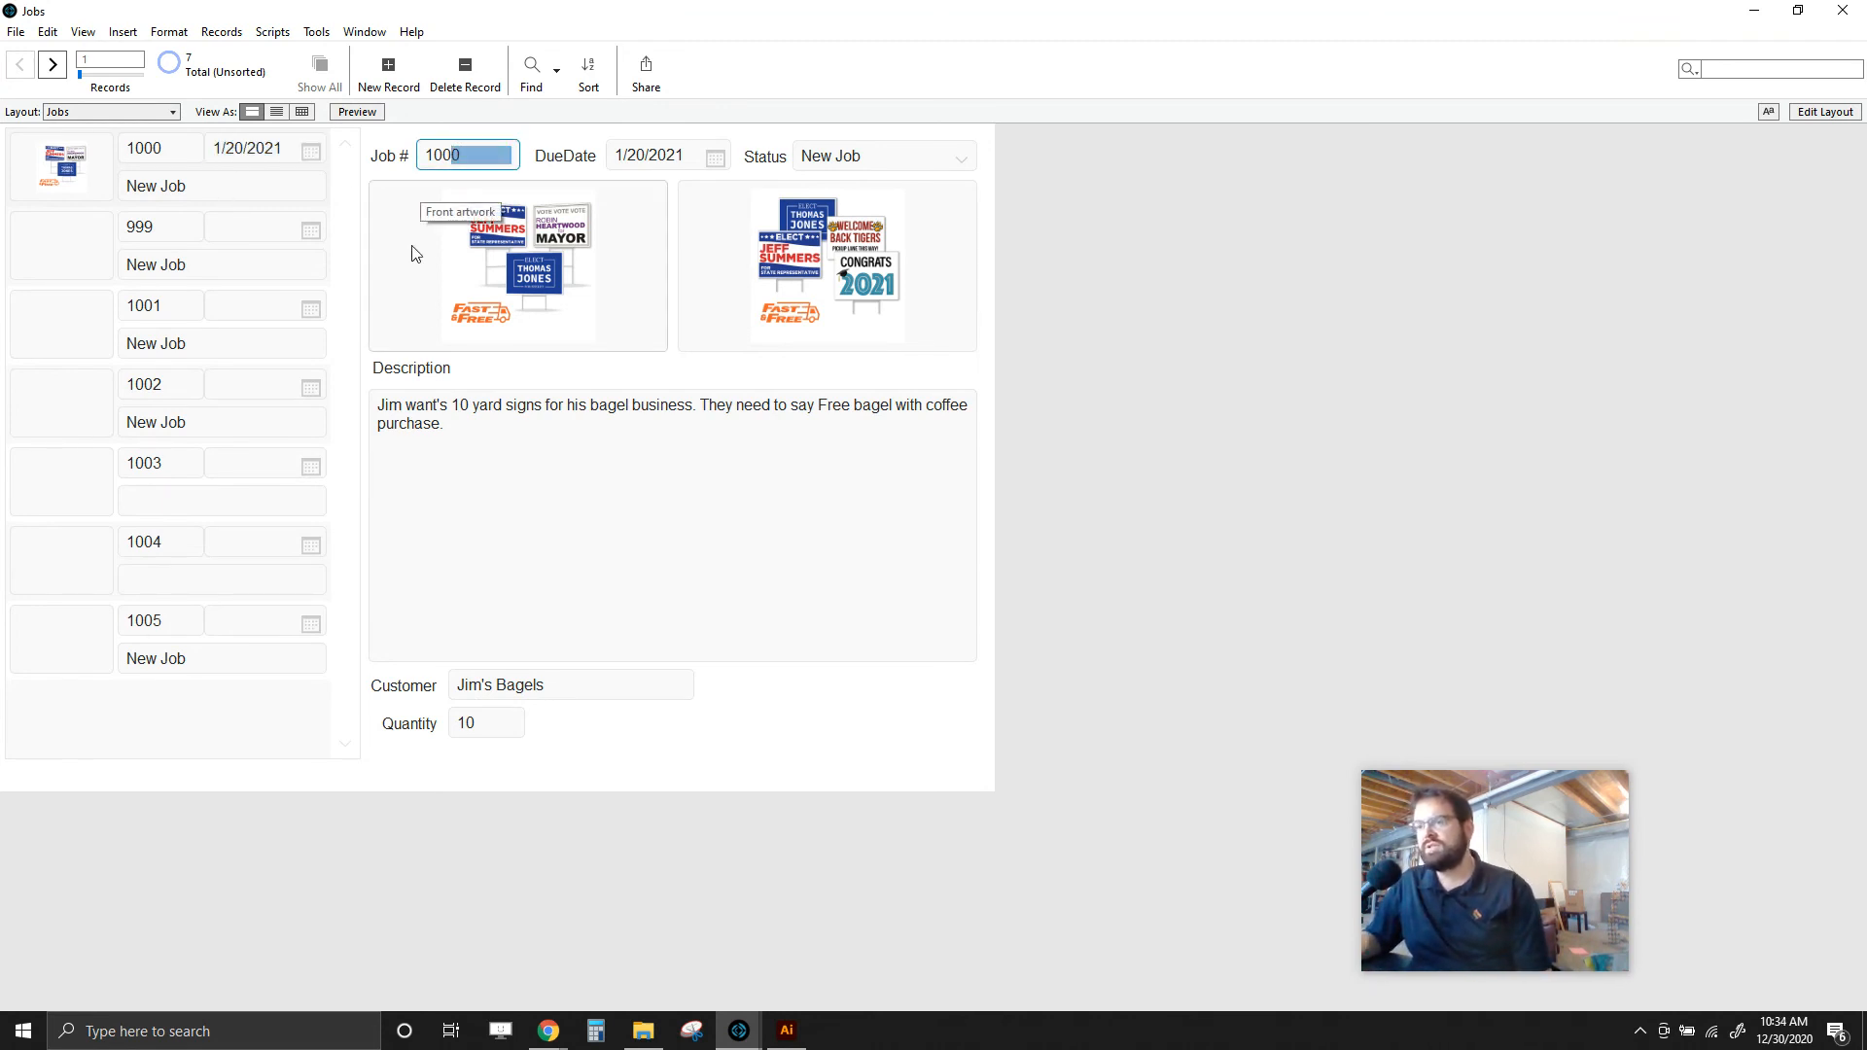
click(462, 425)
click(95, 167)
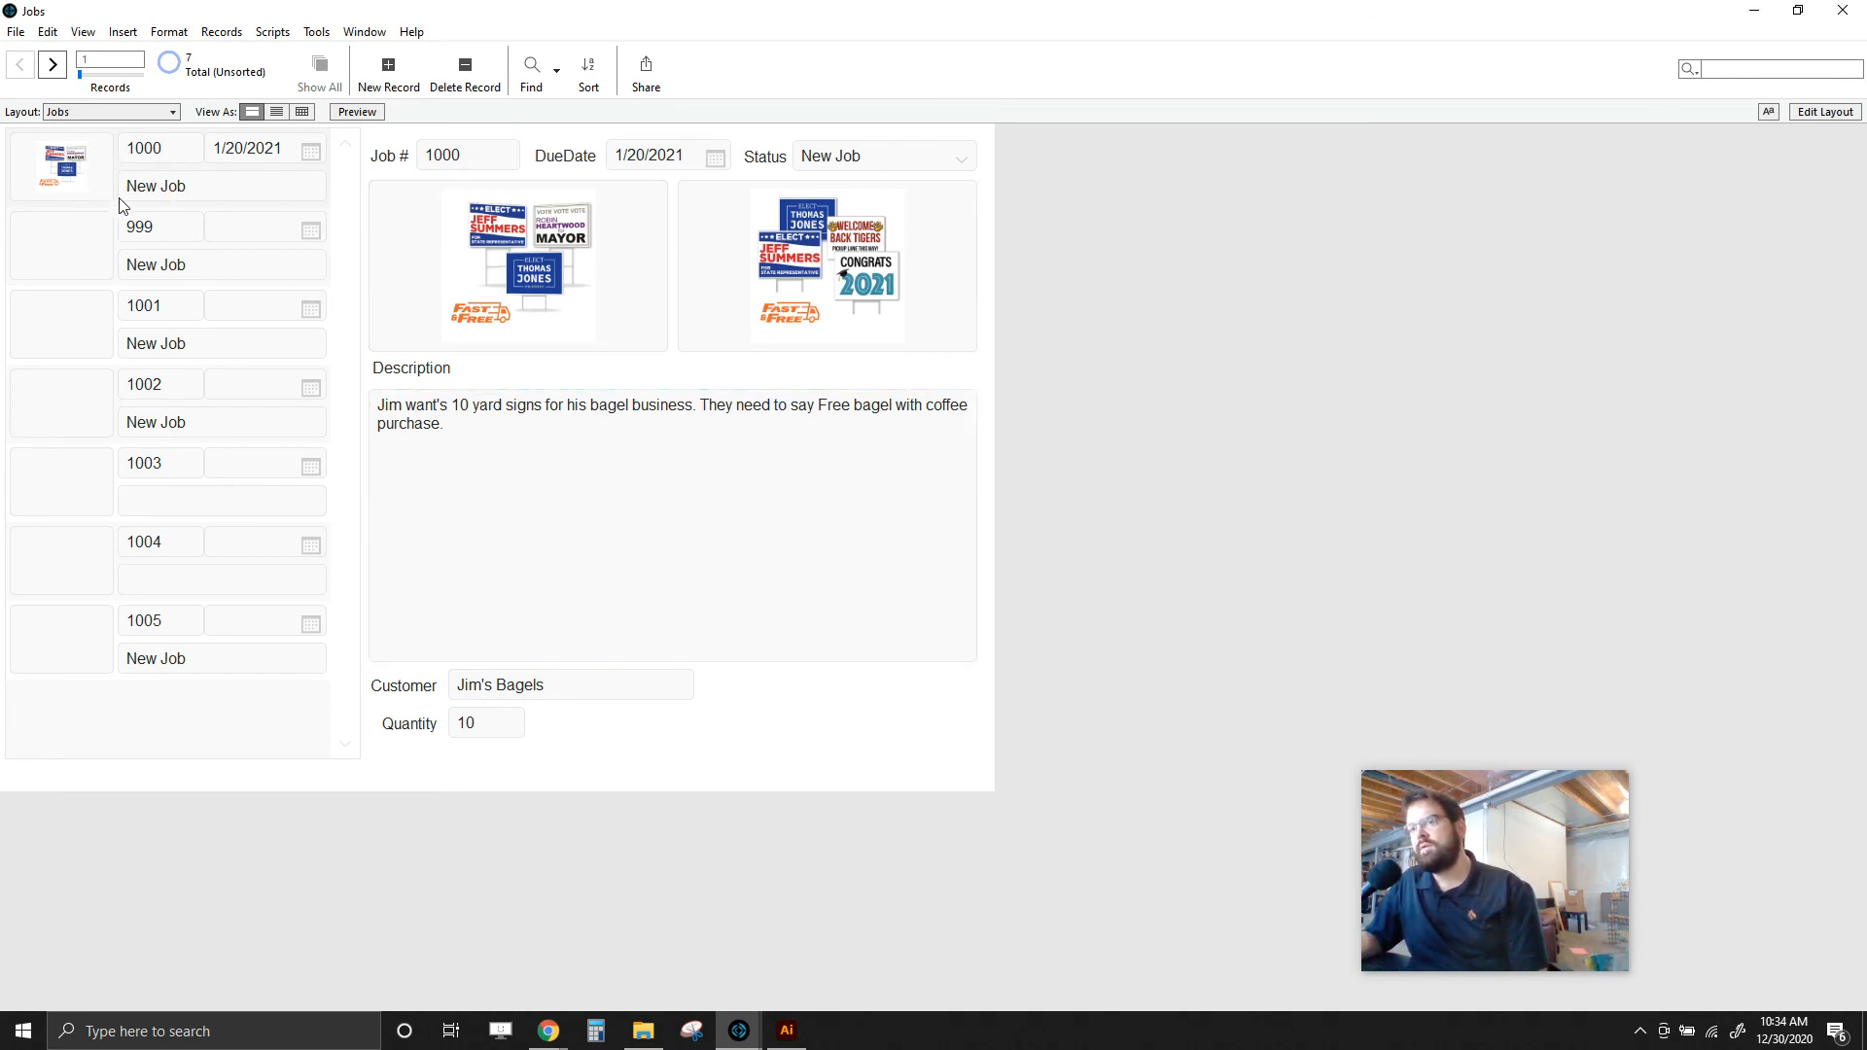
double_click(232, 149)
click(1196, 235)
- Return to layout editing and turn off Browse mode field entry for the portal's DueDate field
click(1828, 112)
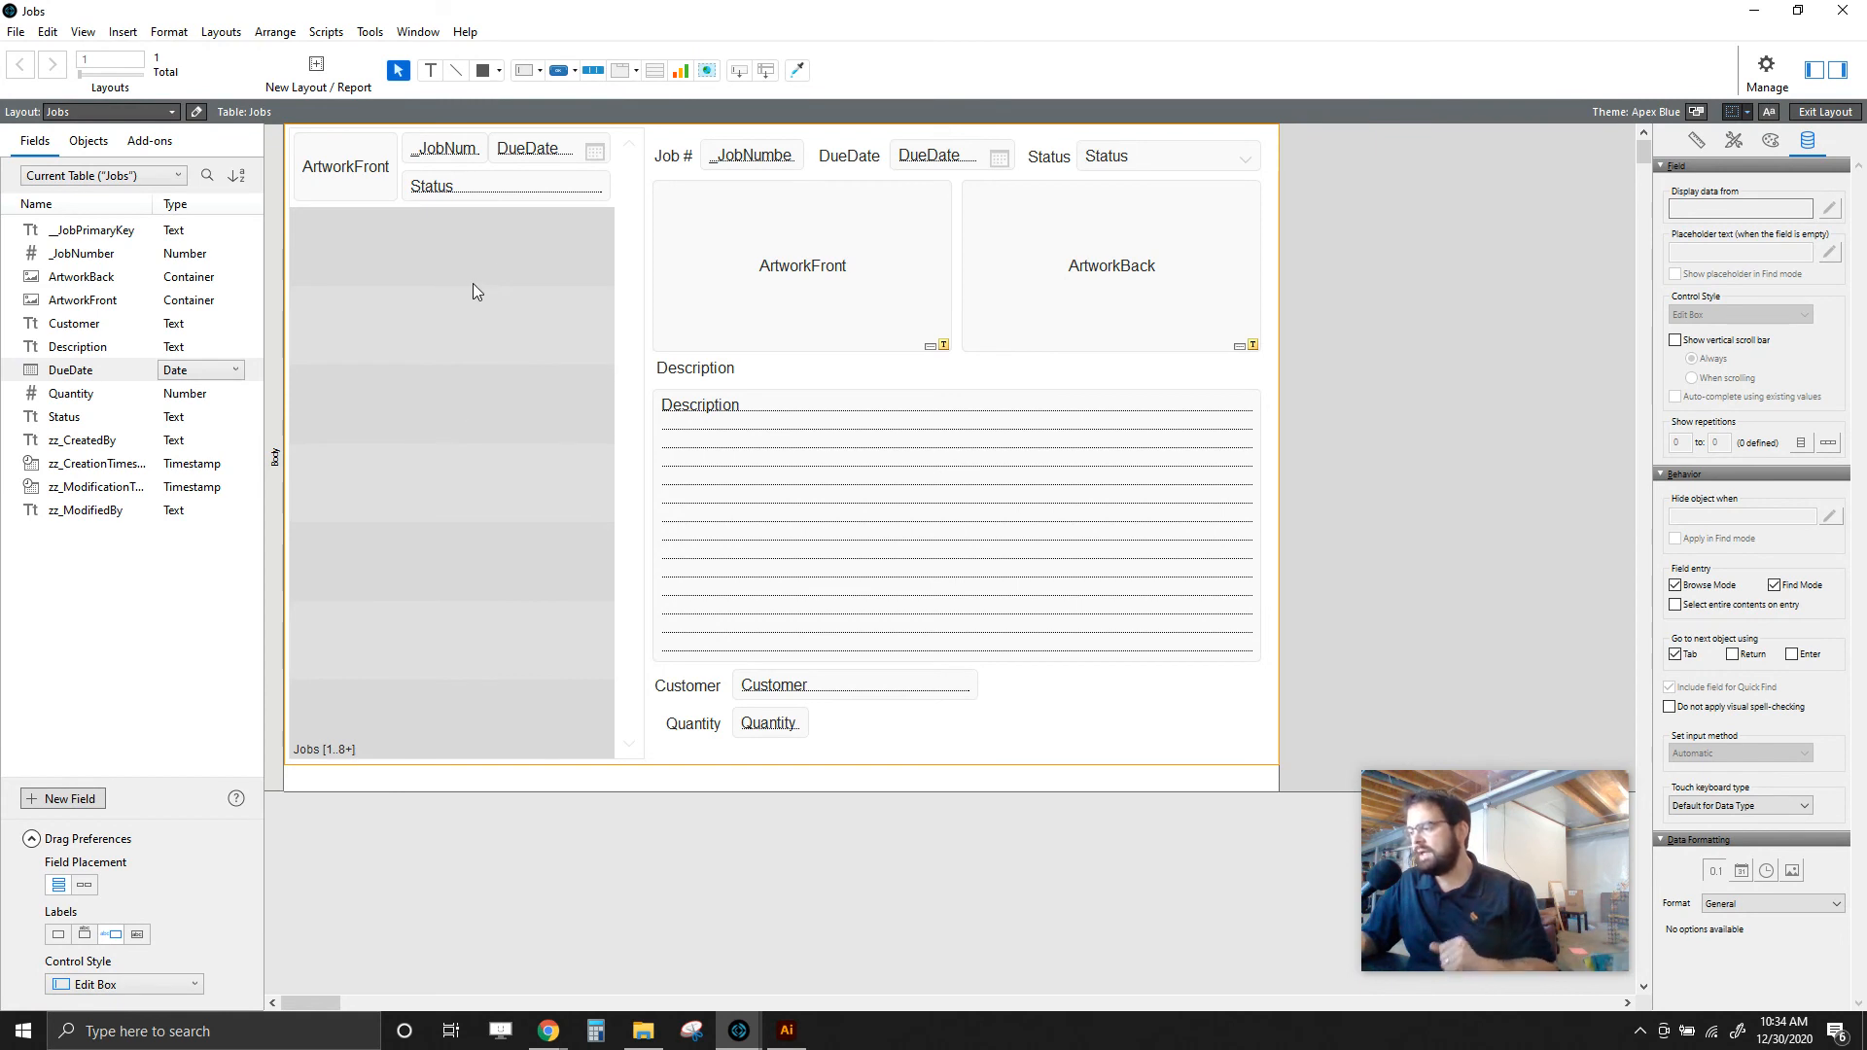
click(967, 154)
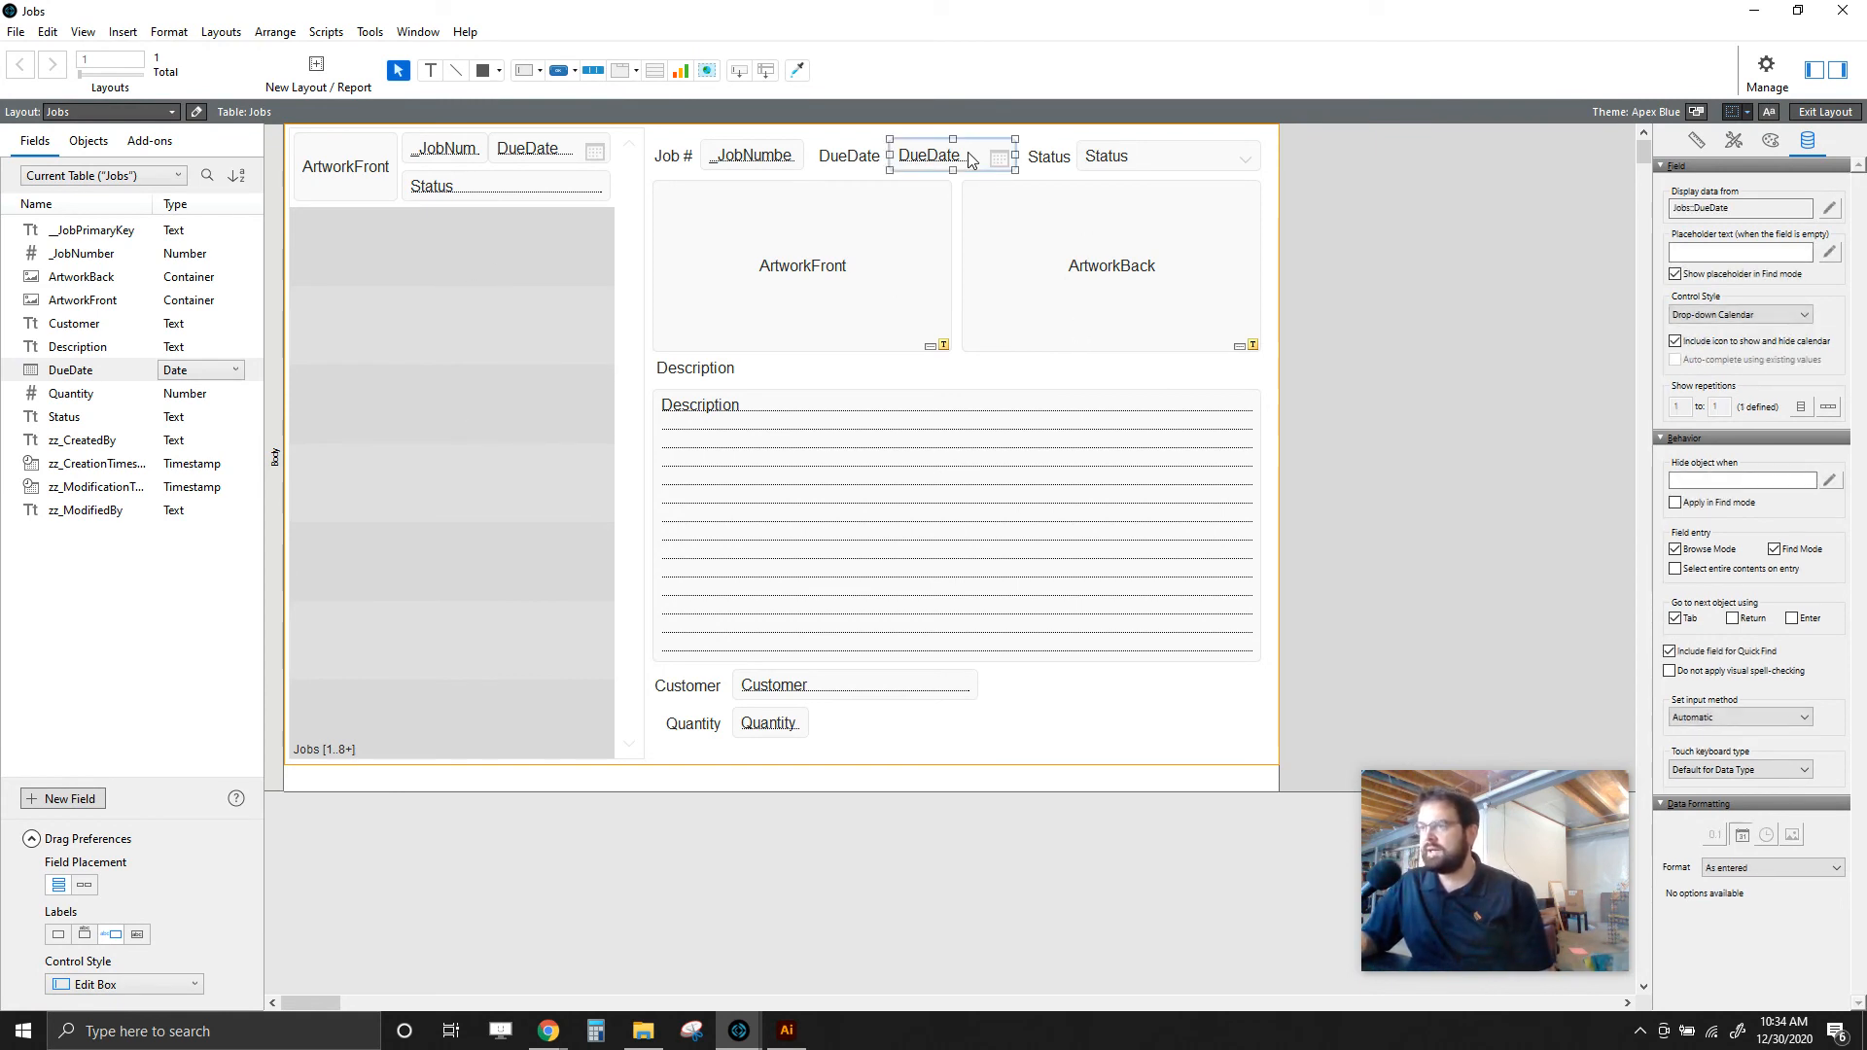
click(551, 153)
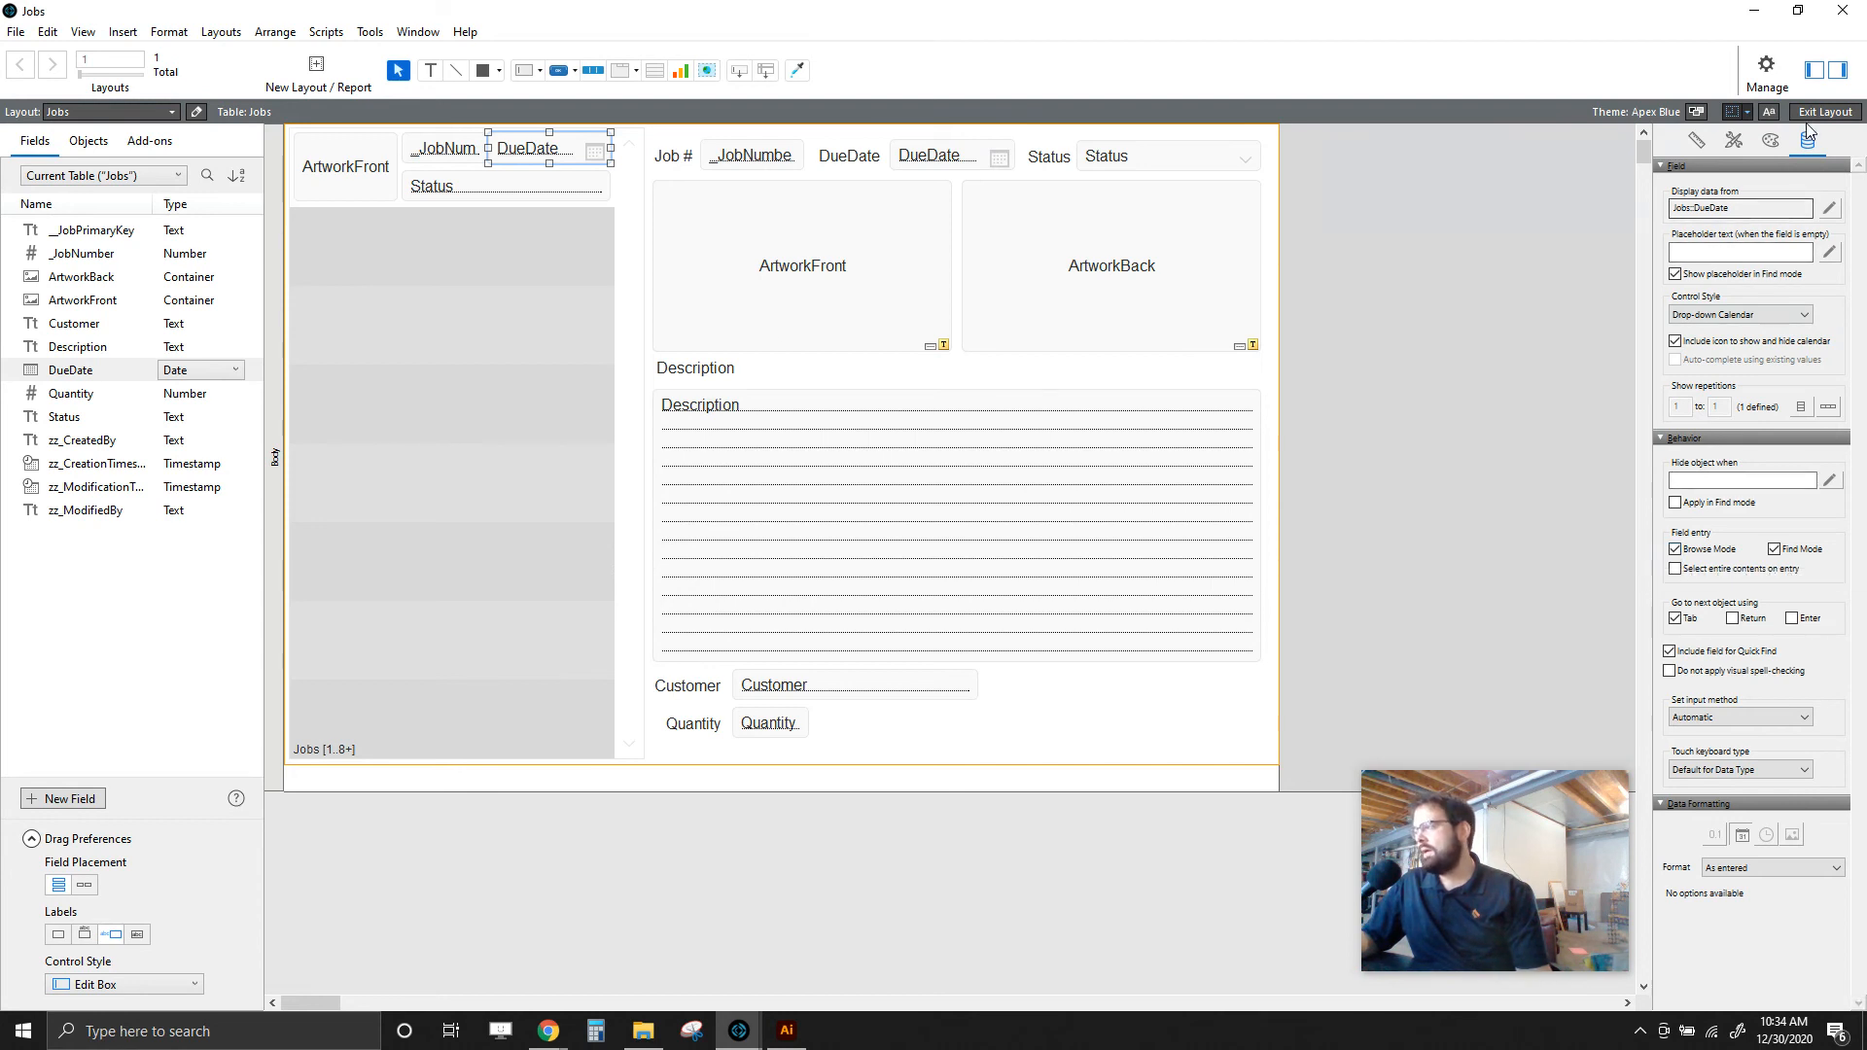
click(1675, 550)
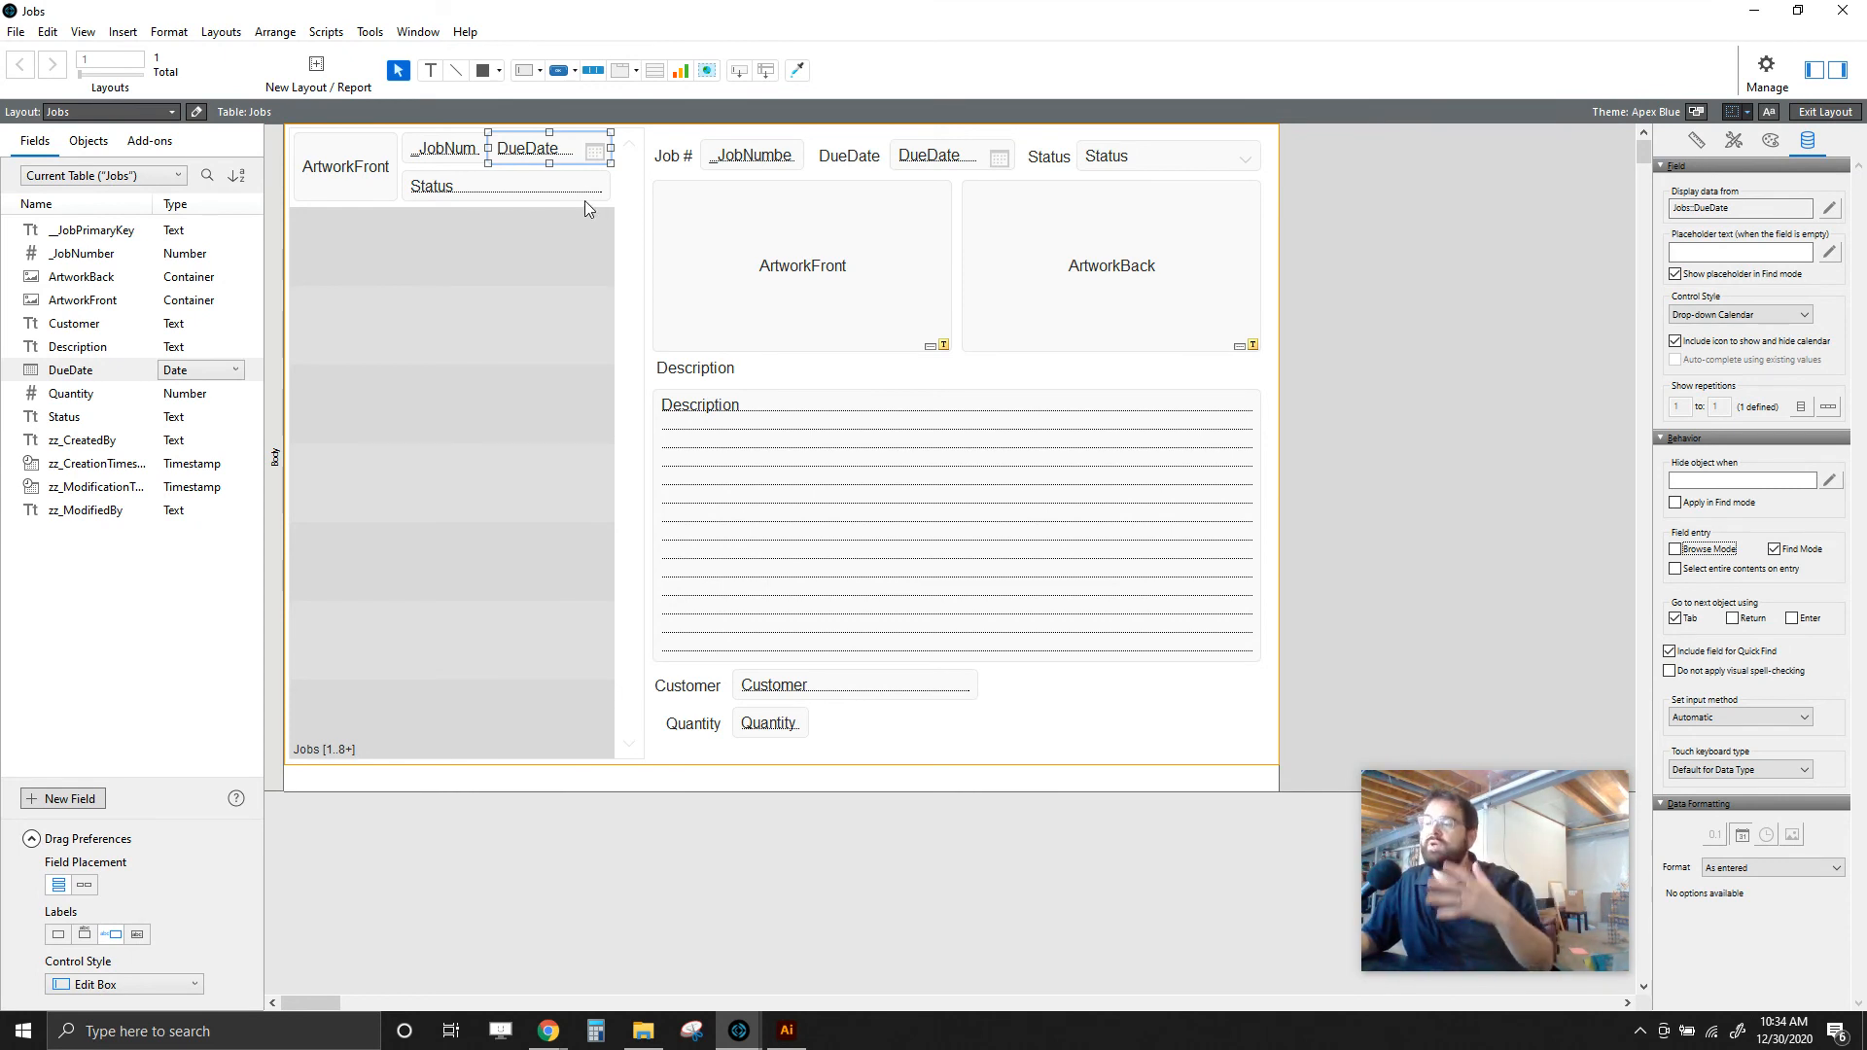
- Compare the field entry settings of the portal fields with the form's DueDate field, and save the layout
click(522, 194)
click(452, 161)
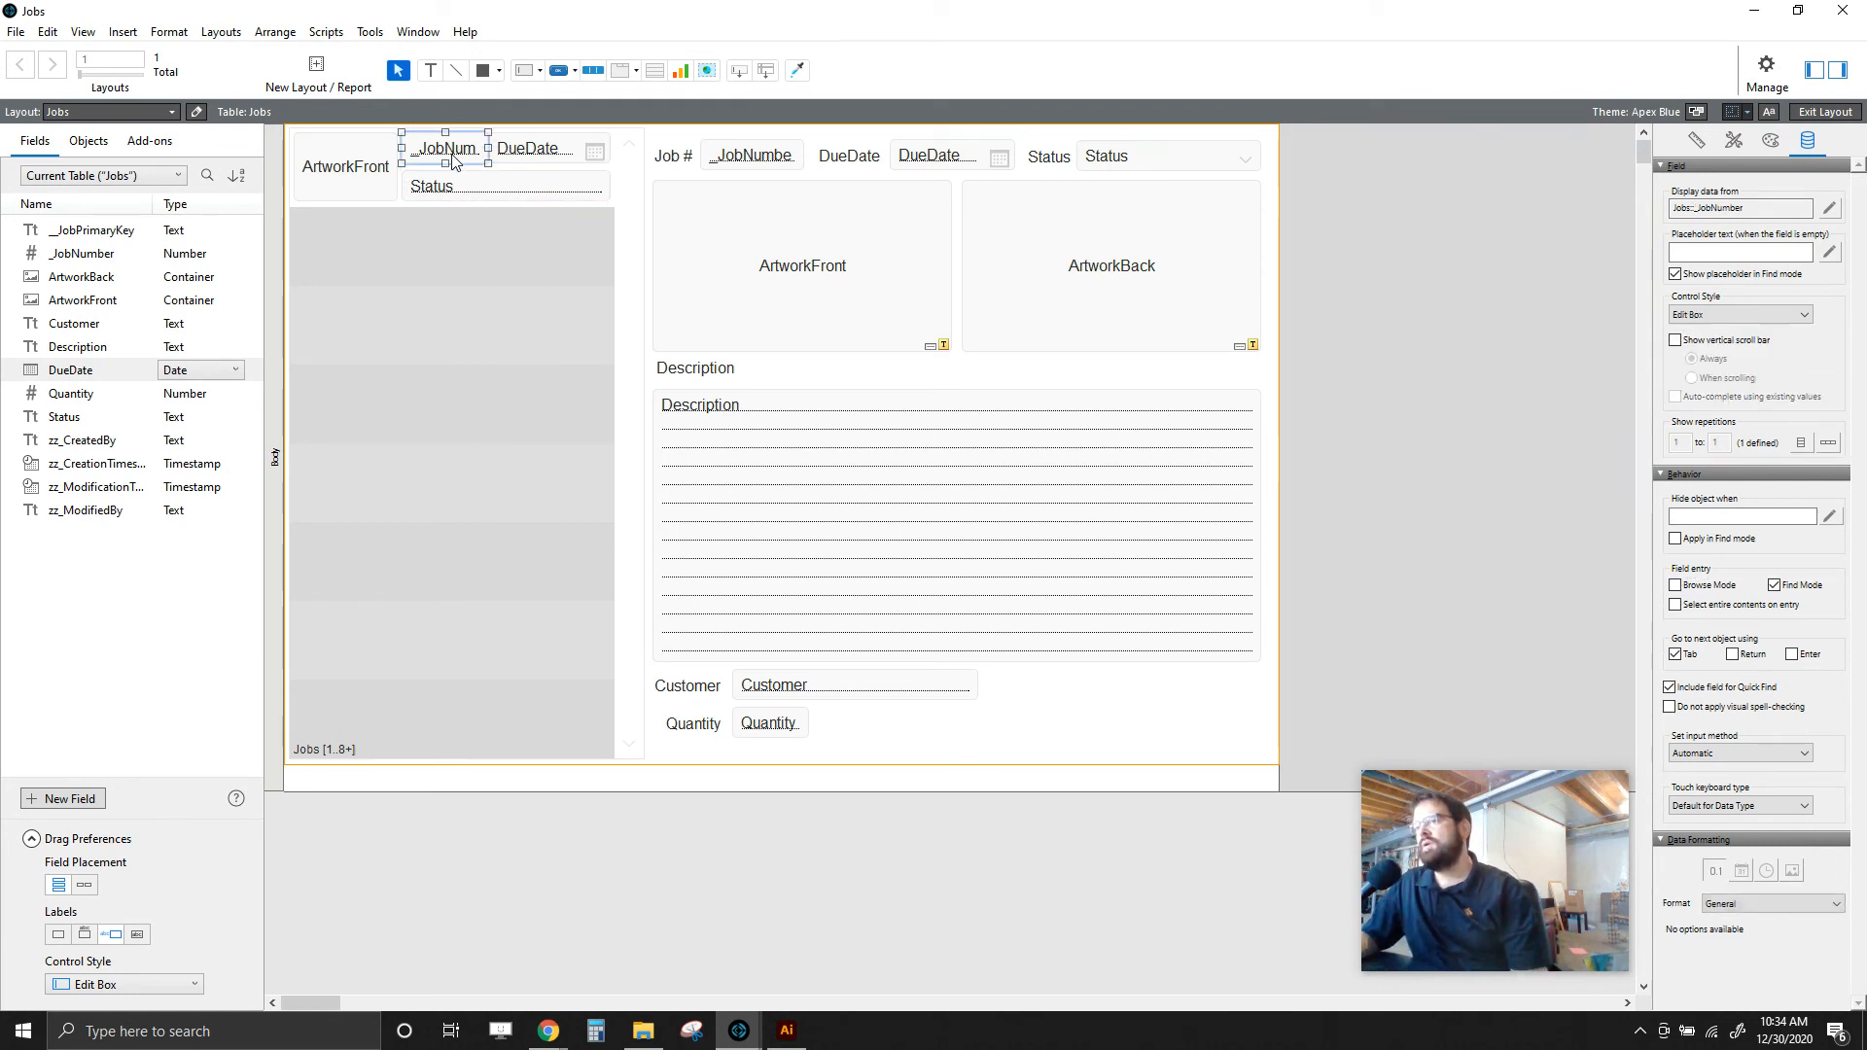
click(536, 161)
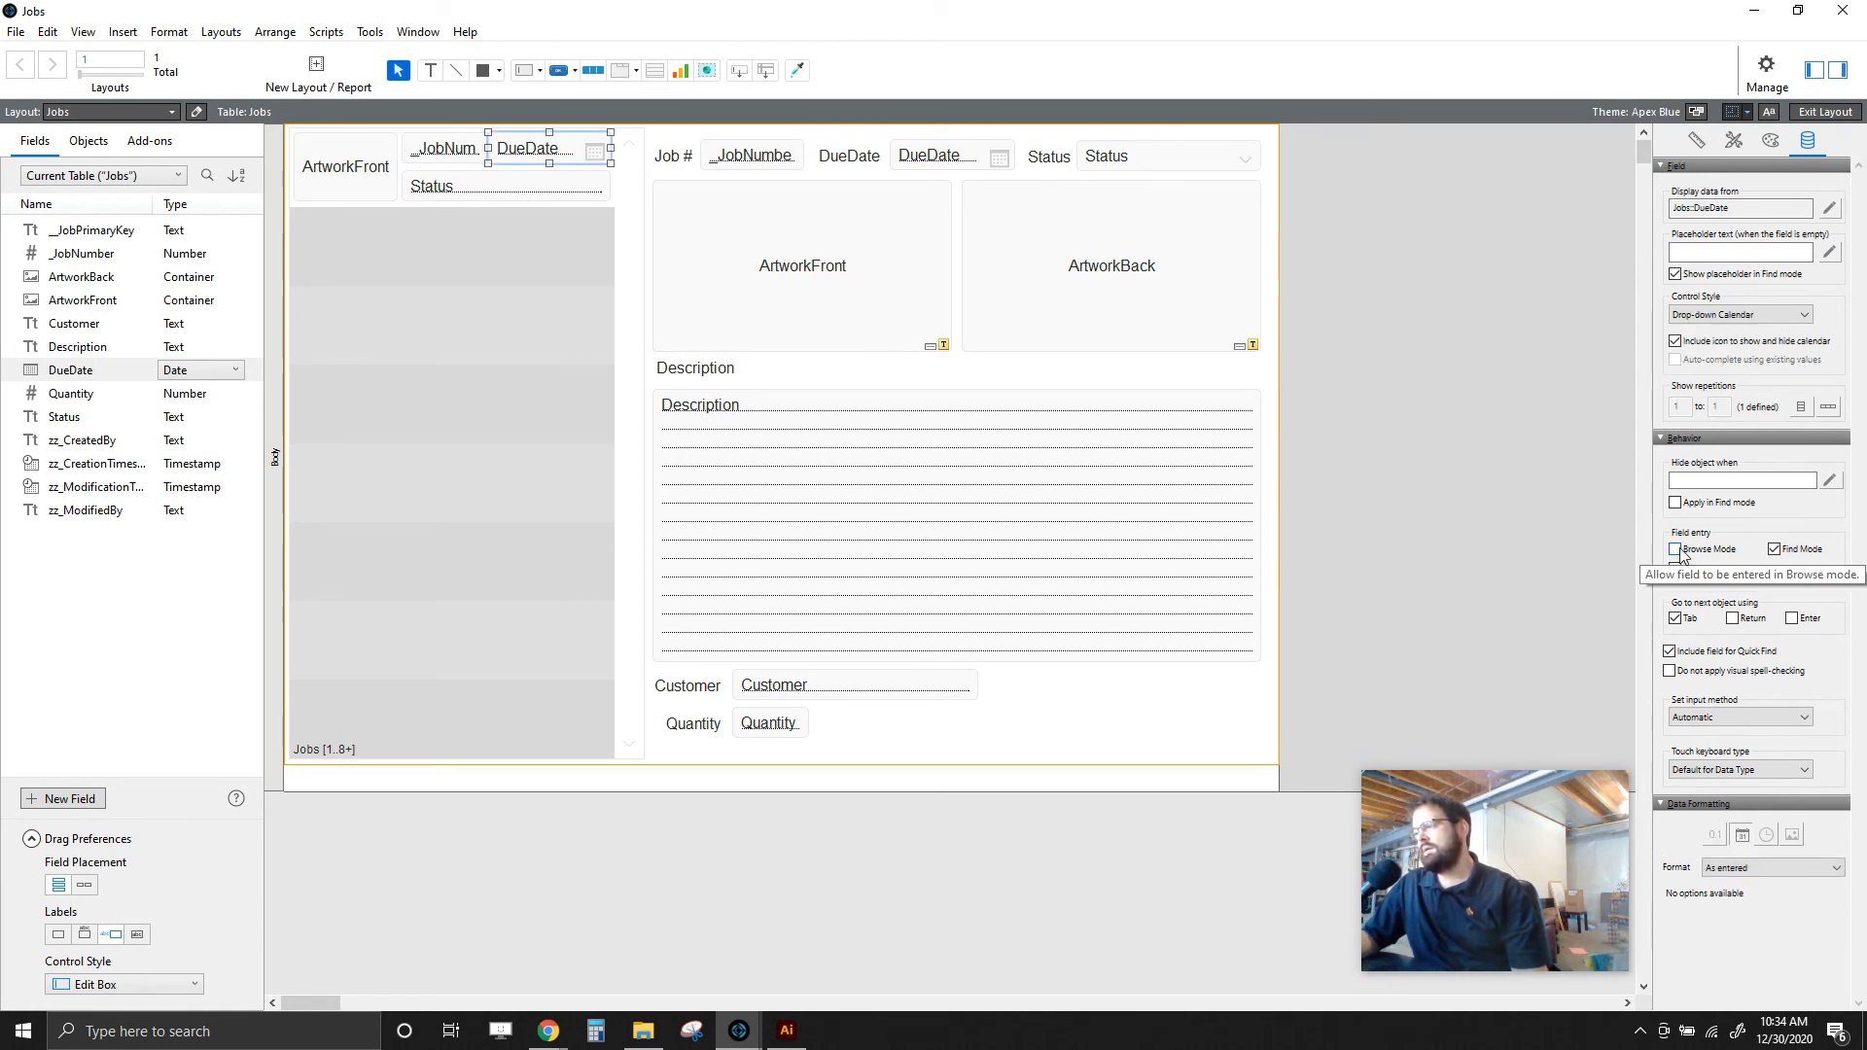
click(959, 167)
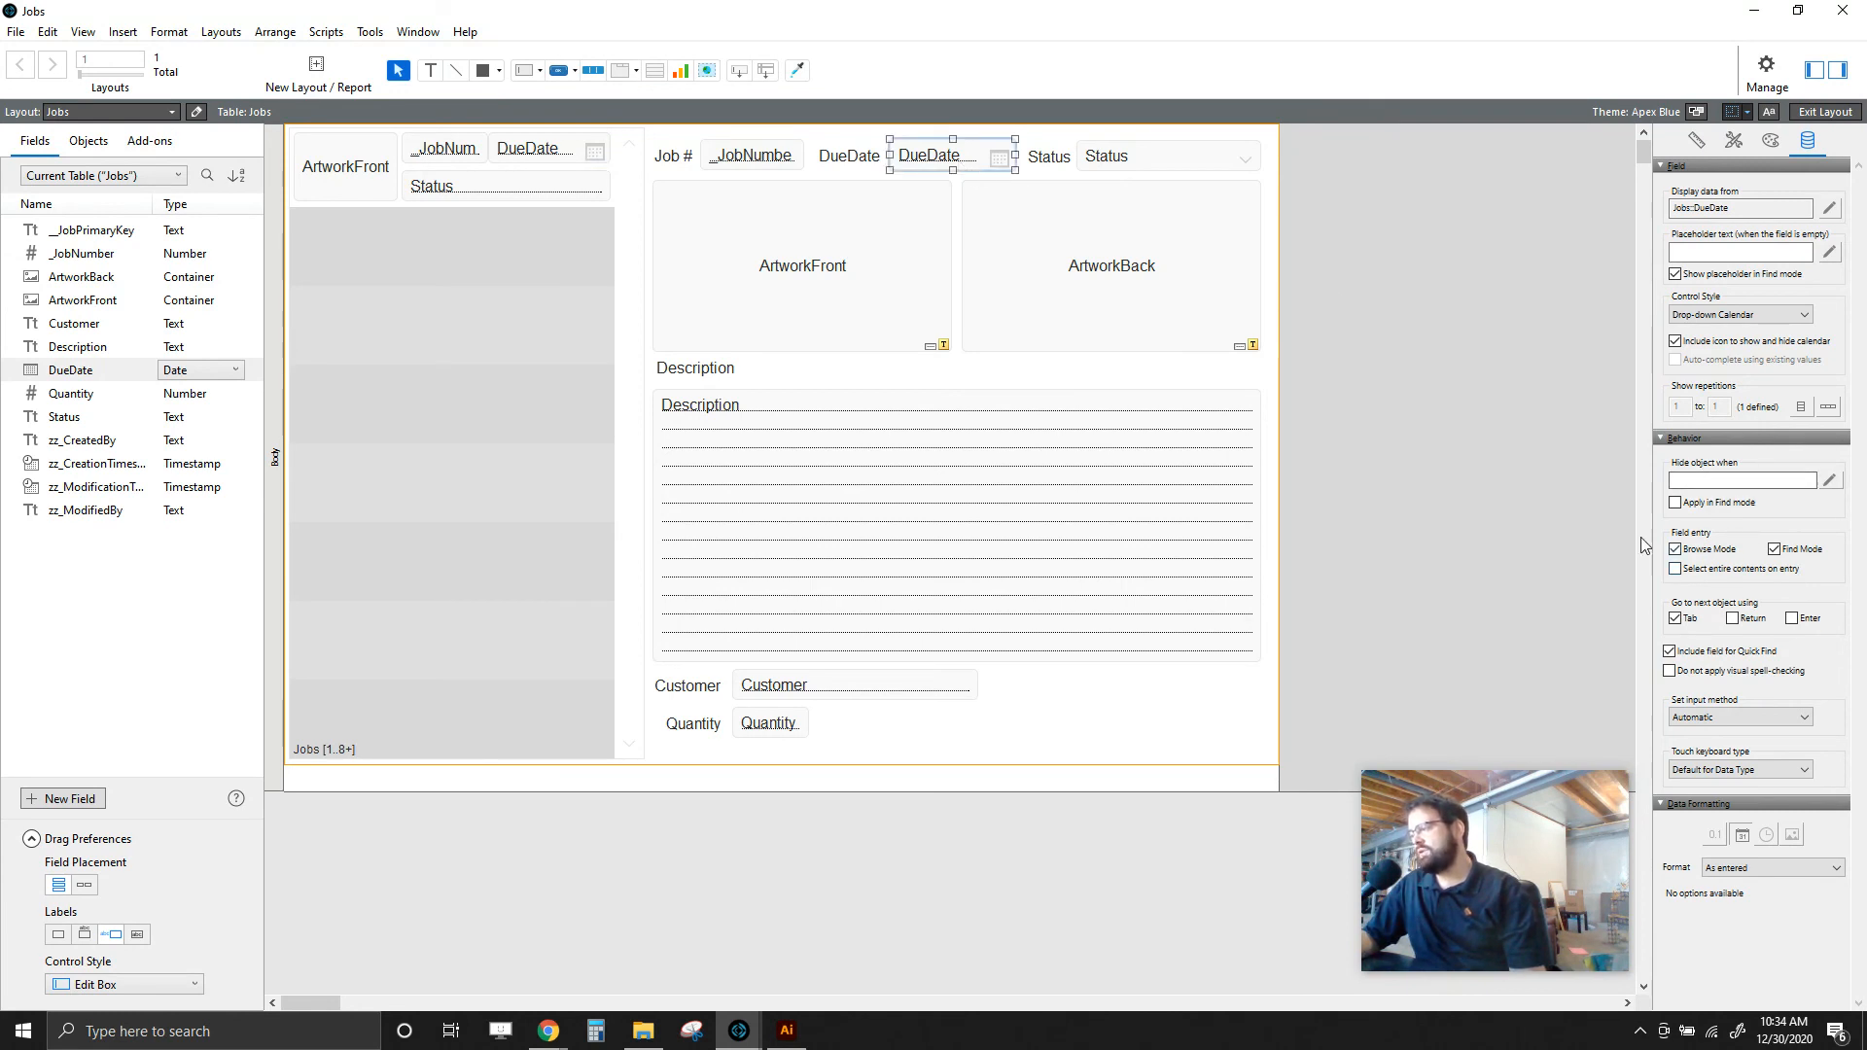
click(1457, 514)
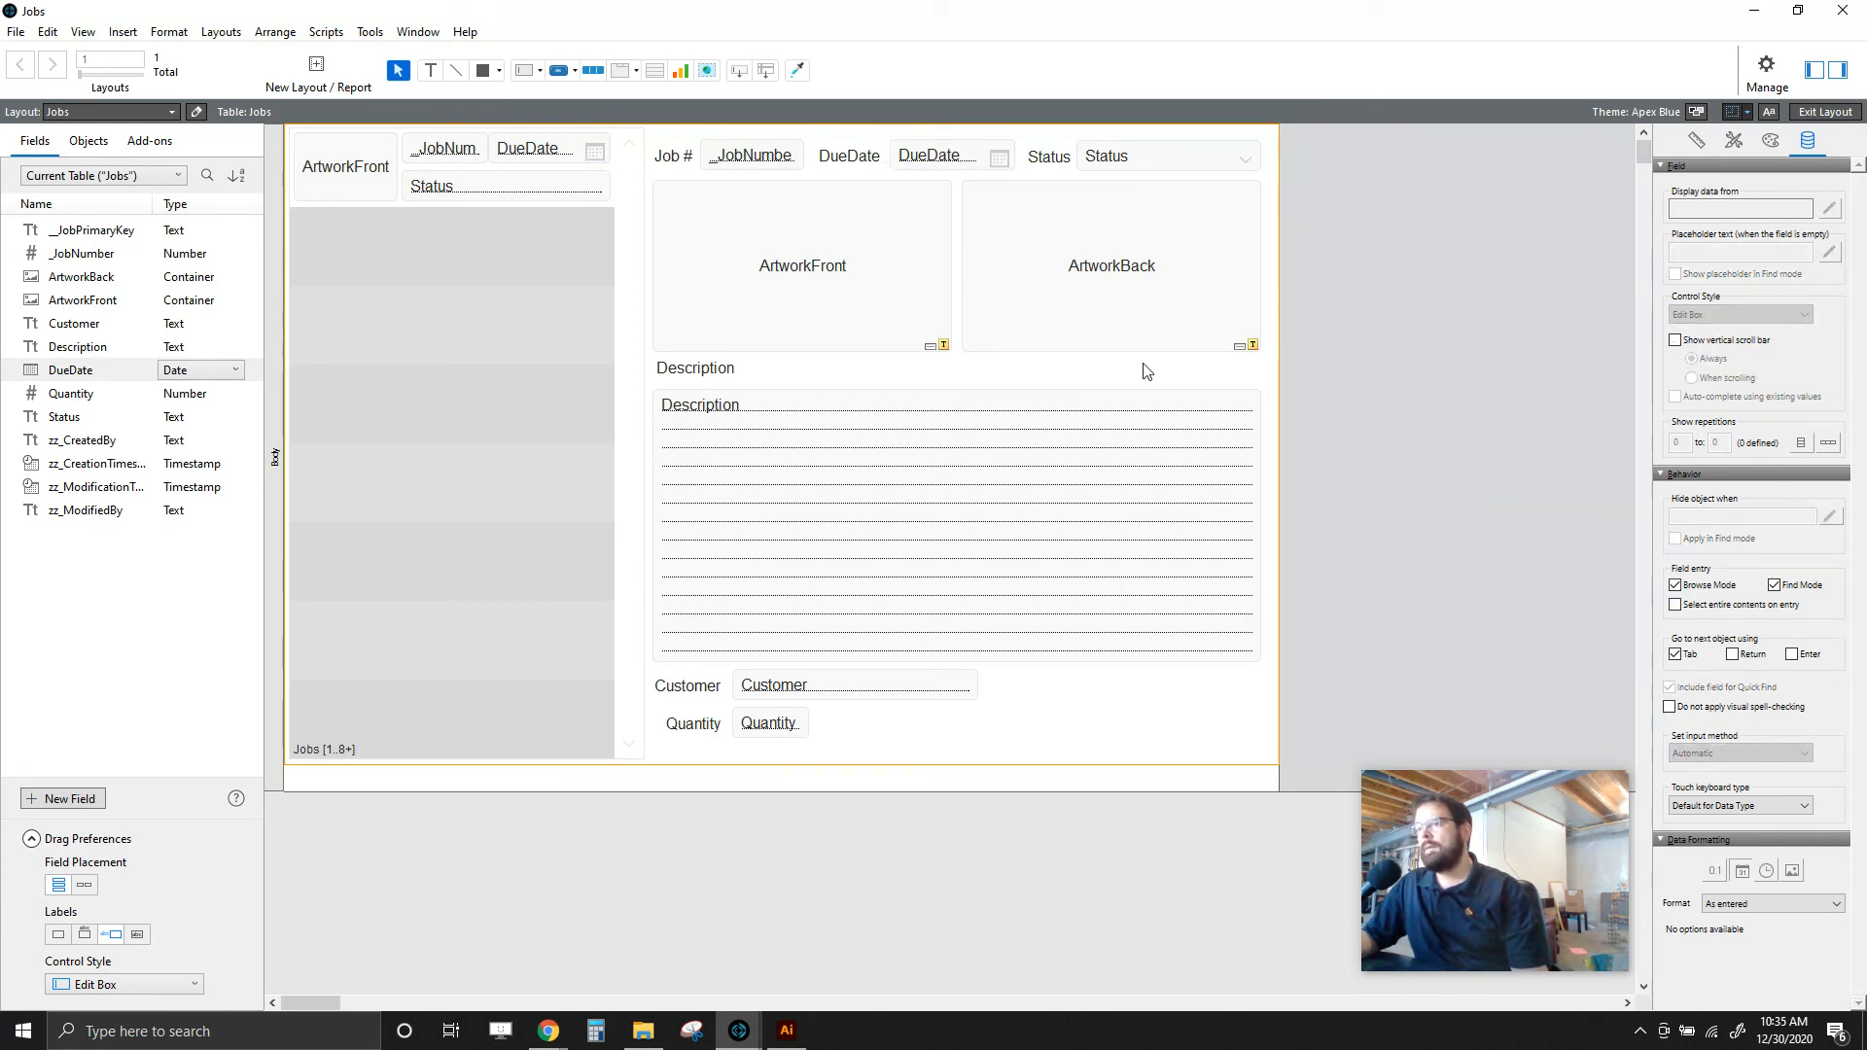
click(534, 157)
click(457, 185)
click(530, 150)
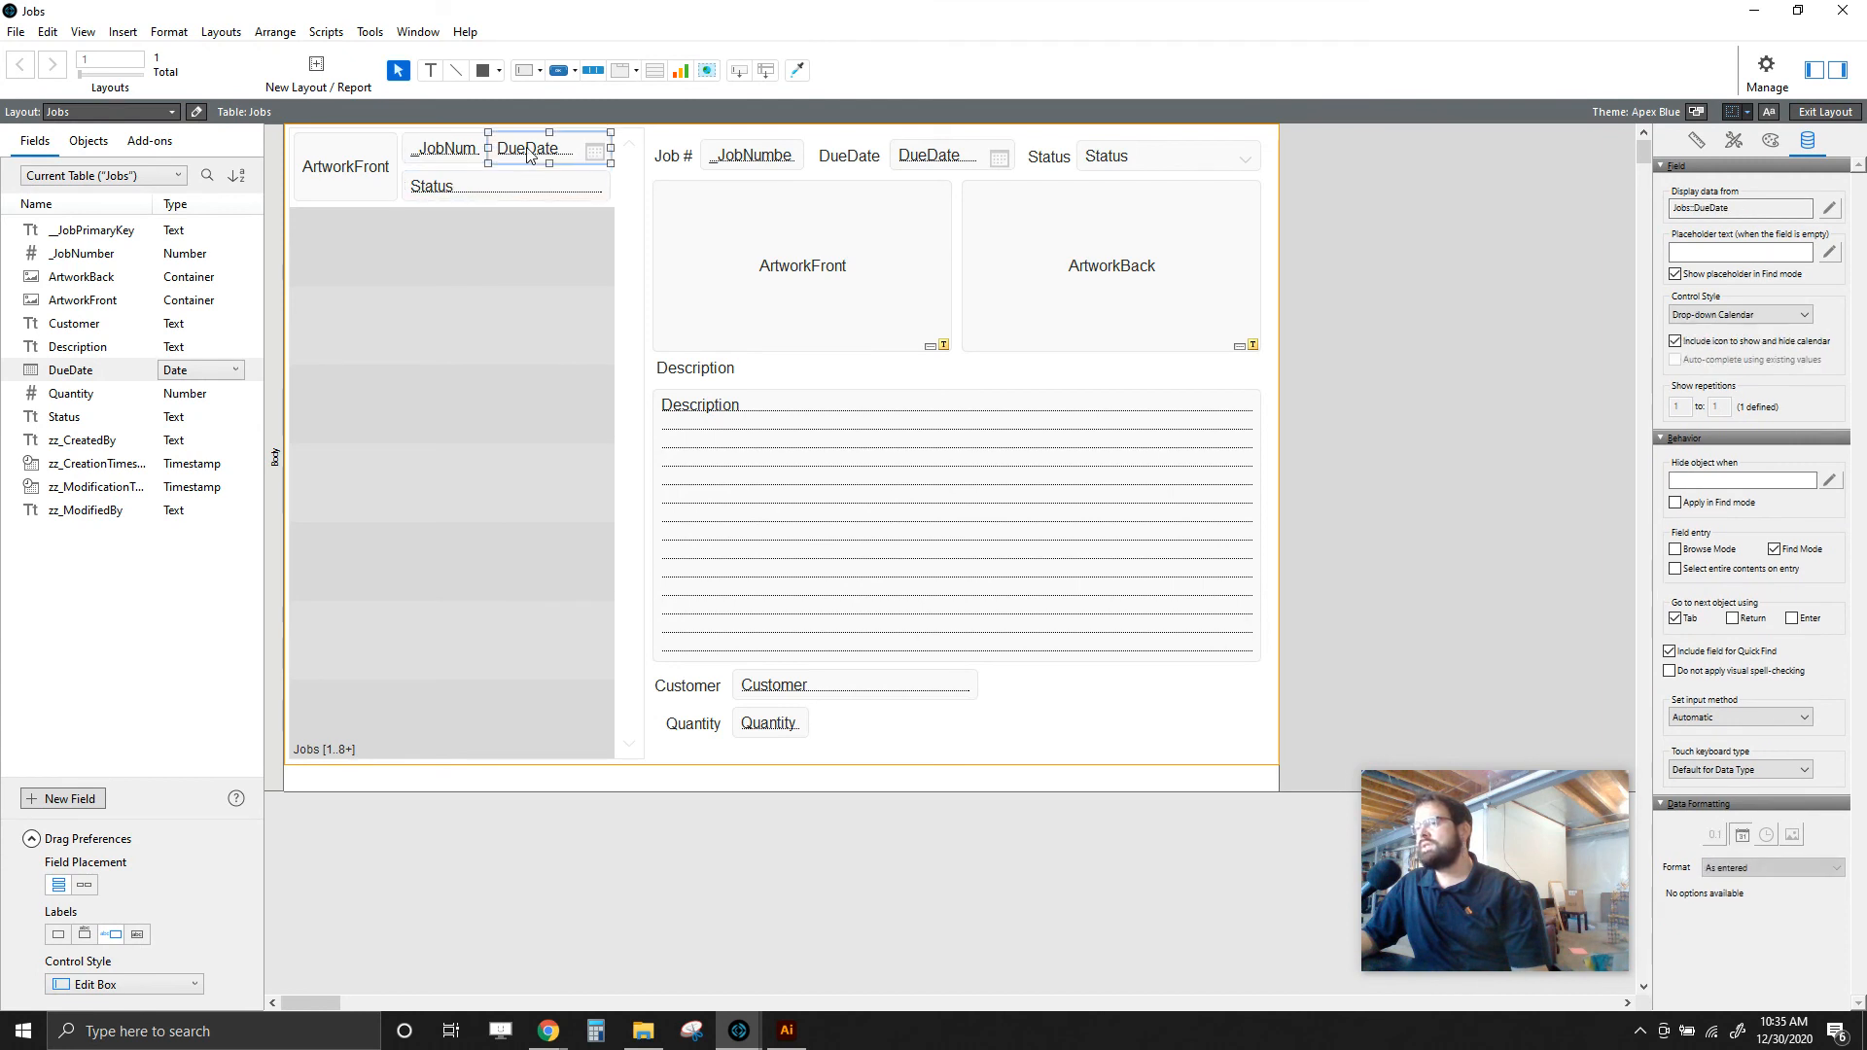
click(1440, 374)
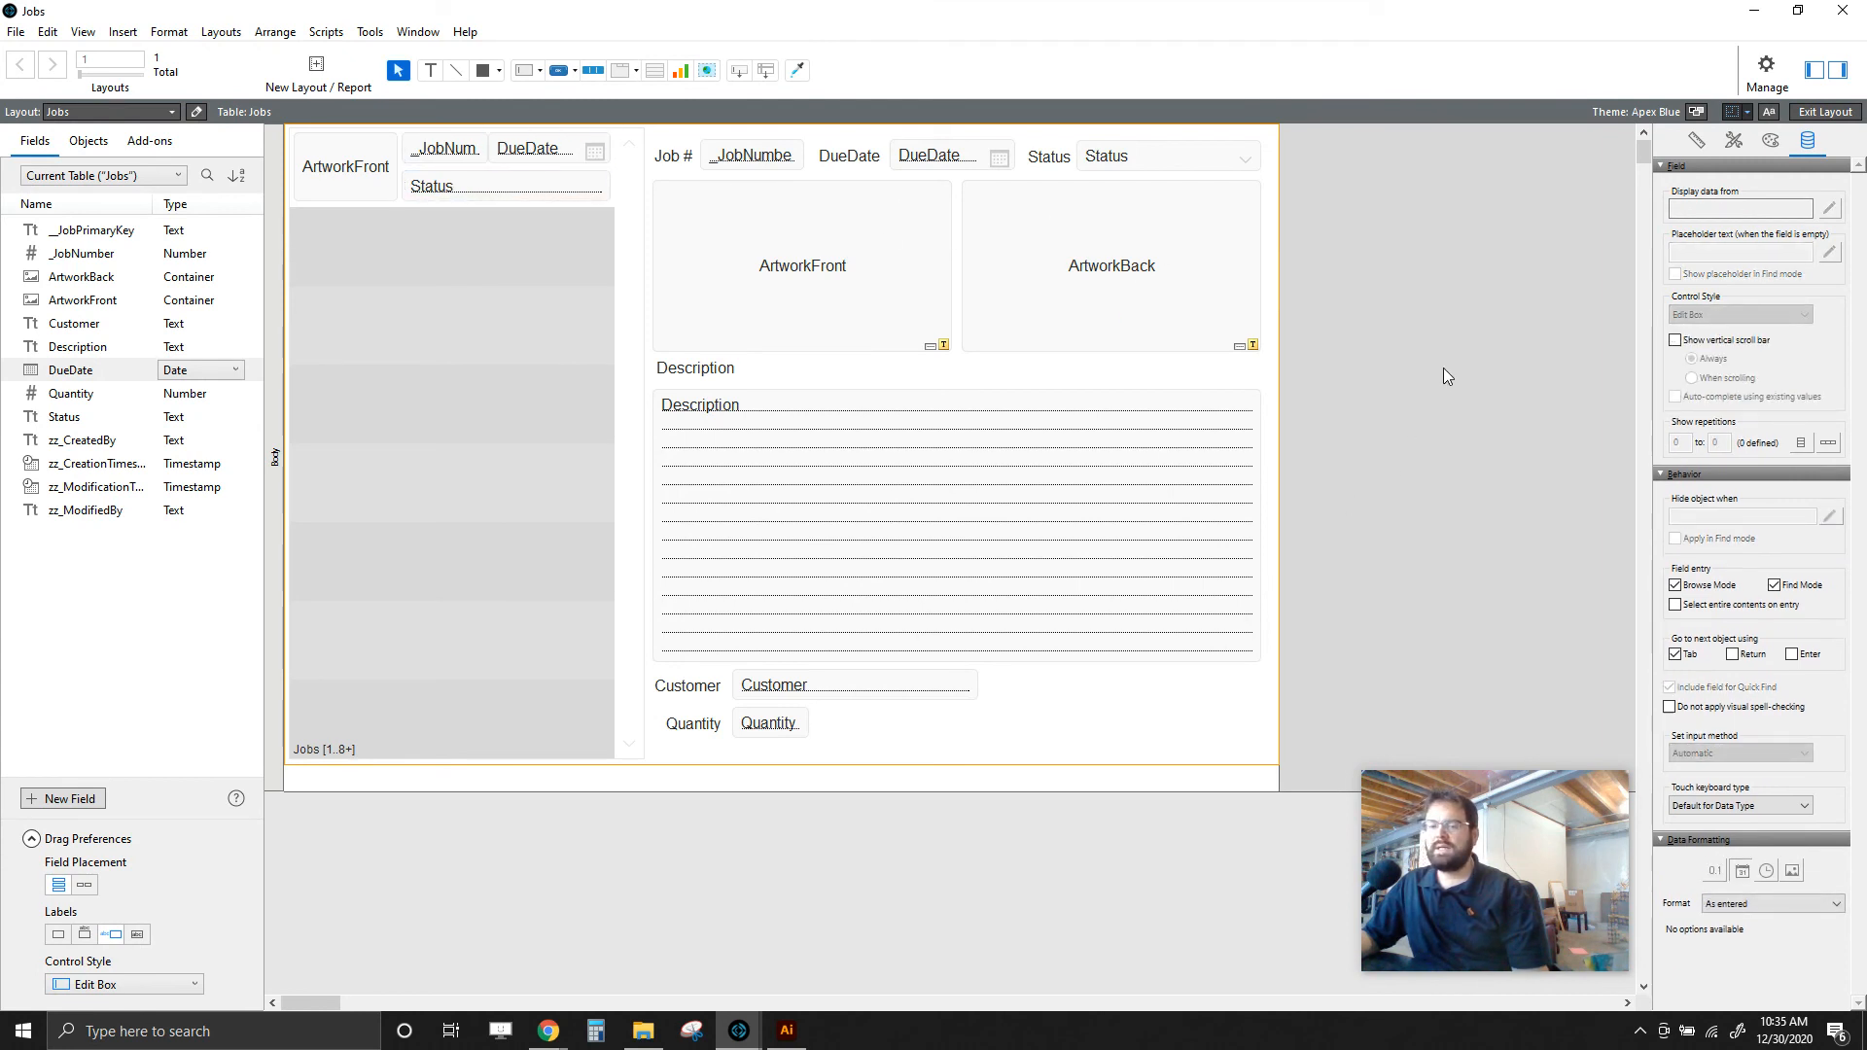
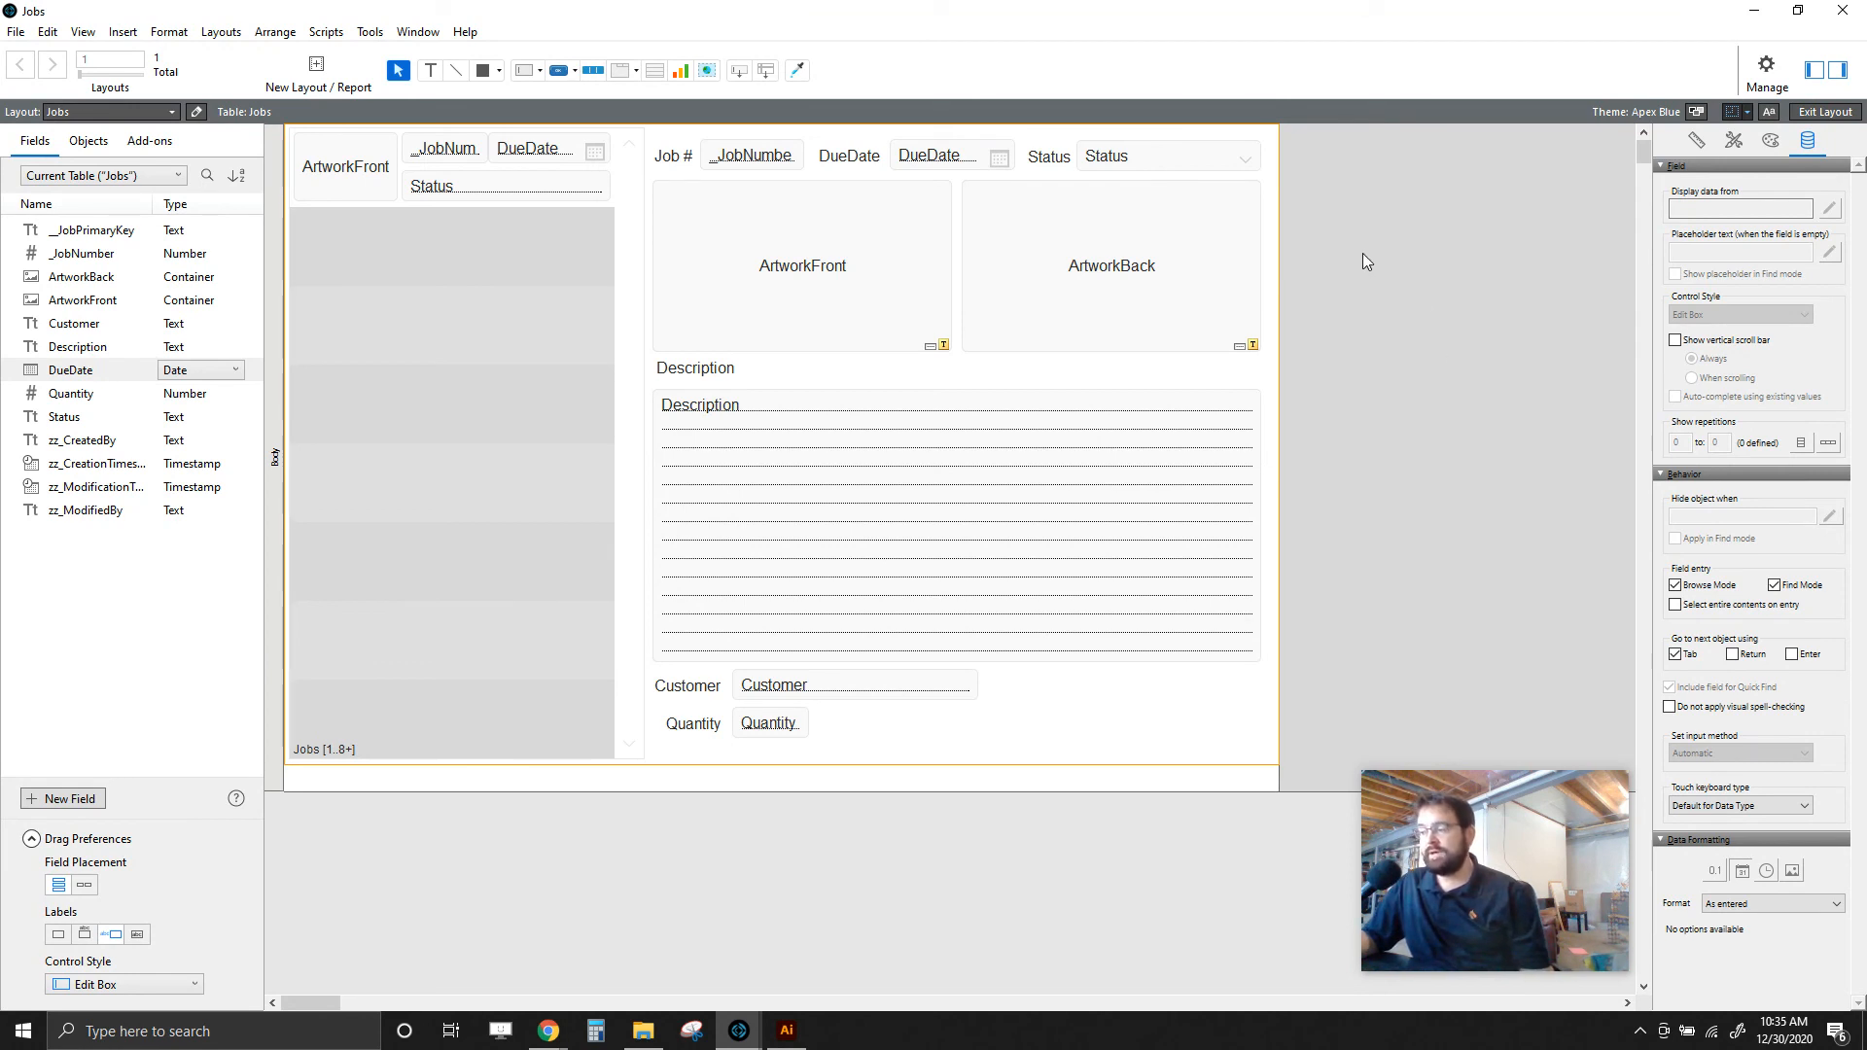
click(1825, 111)
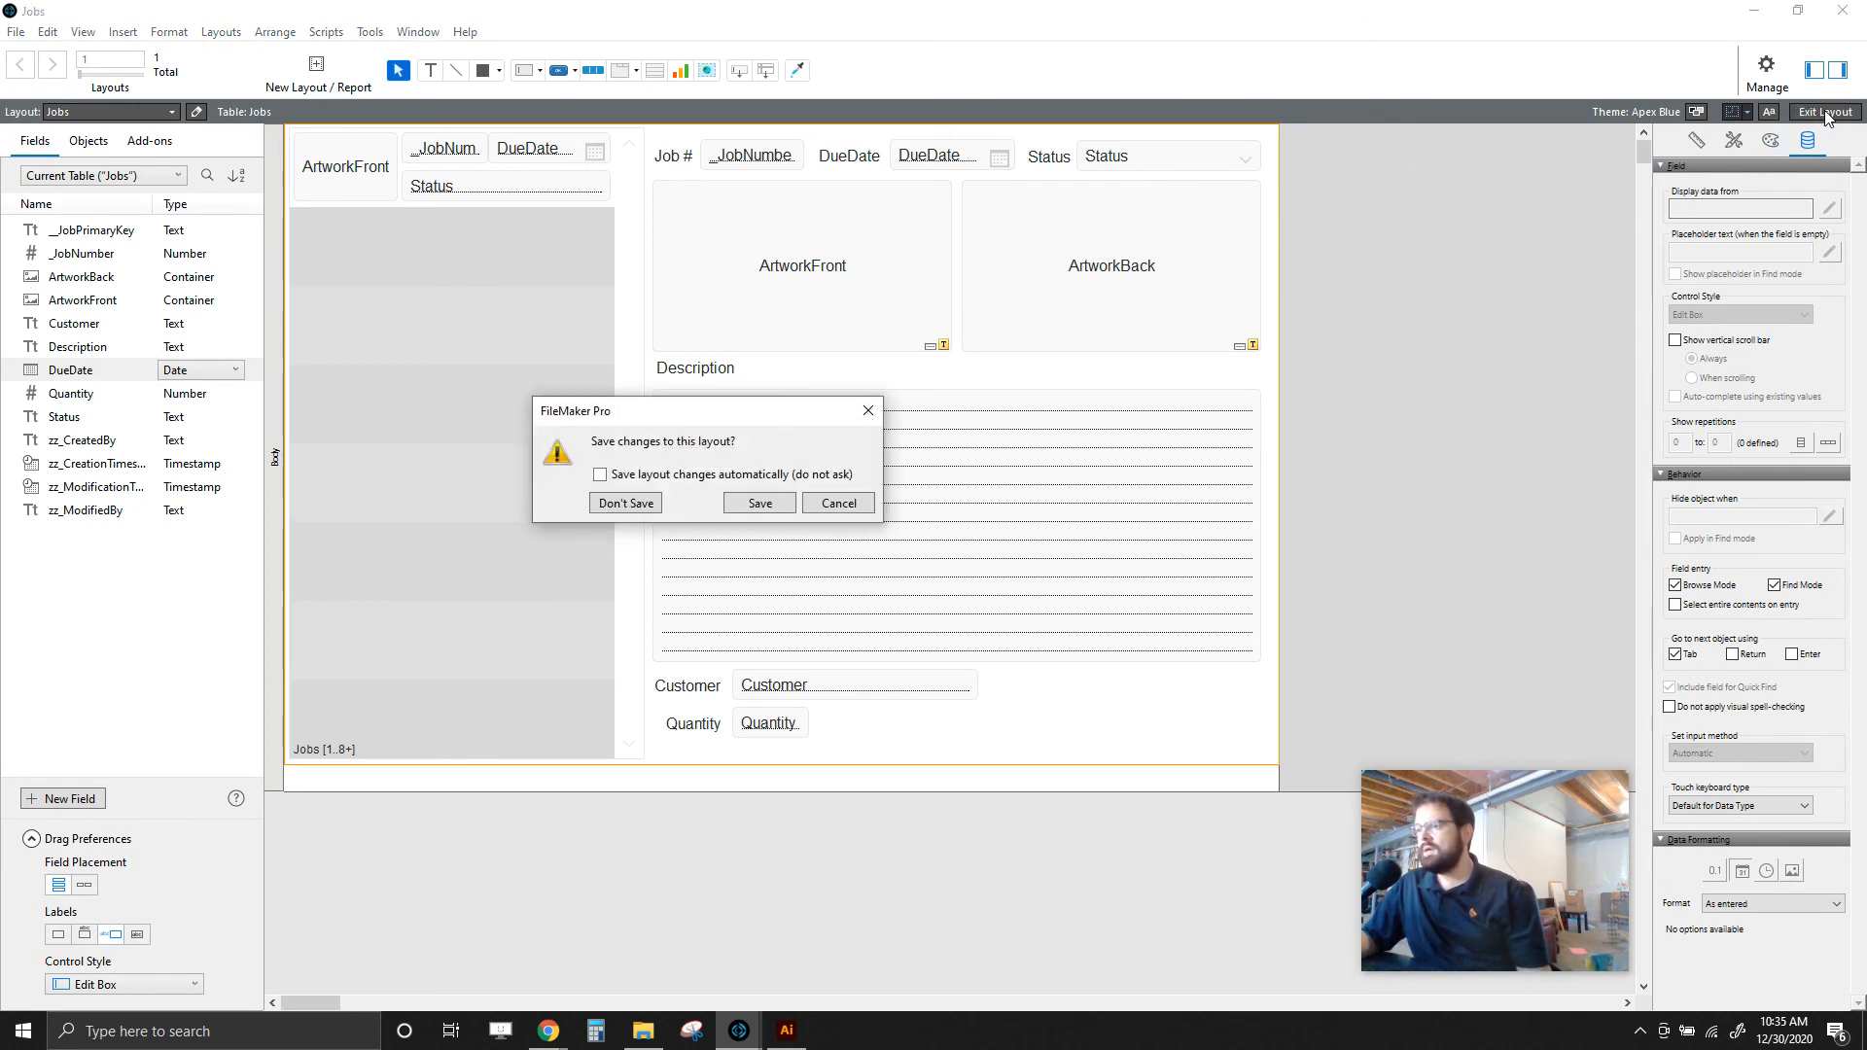
click(750, 510)
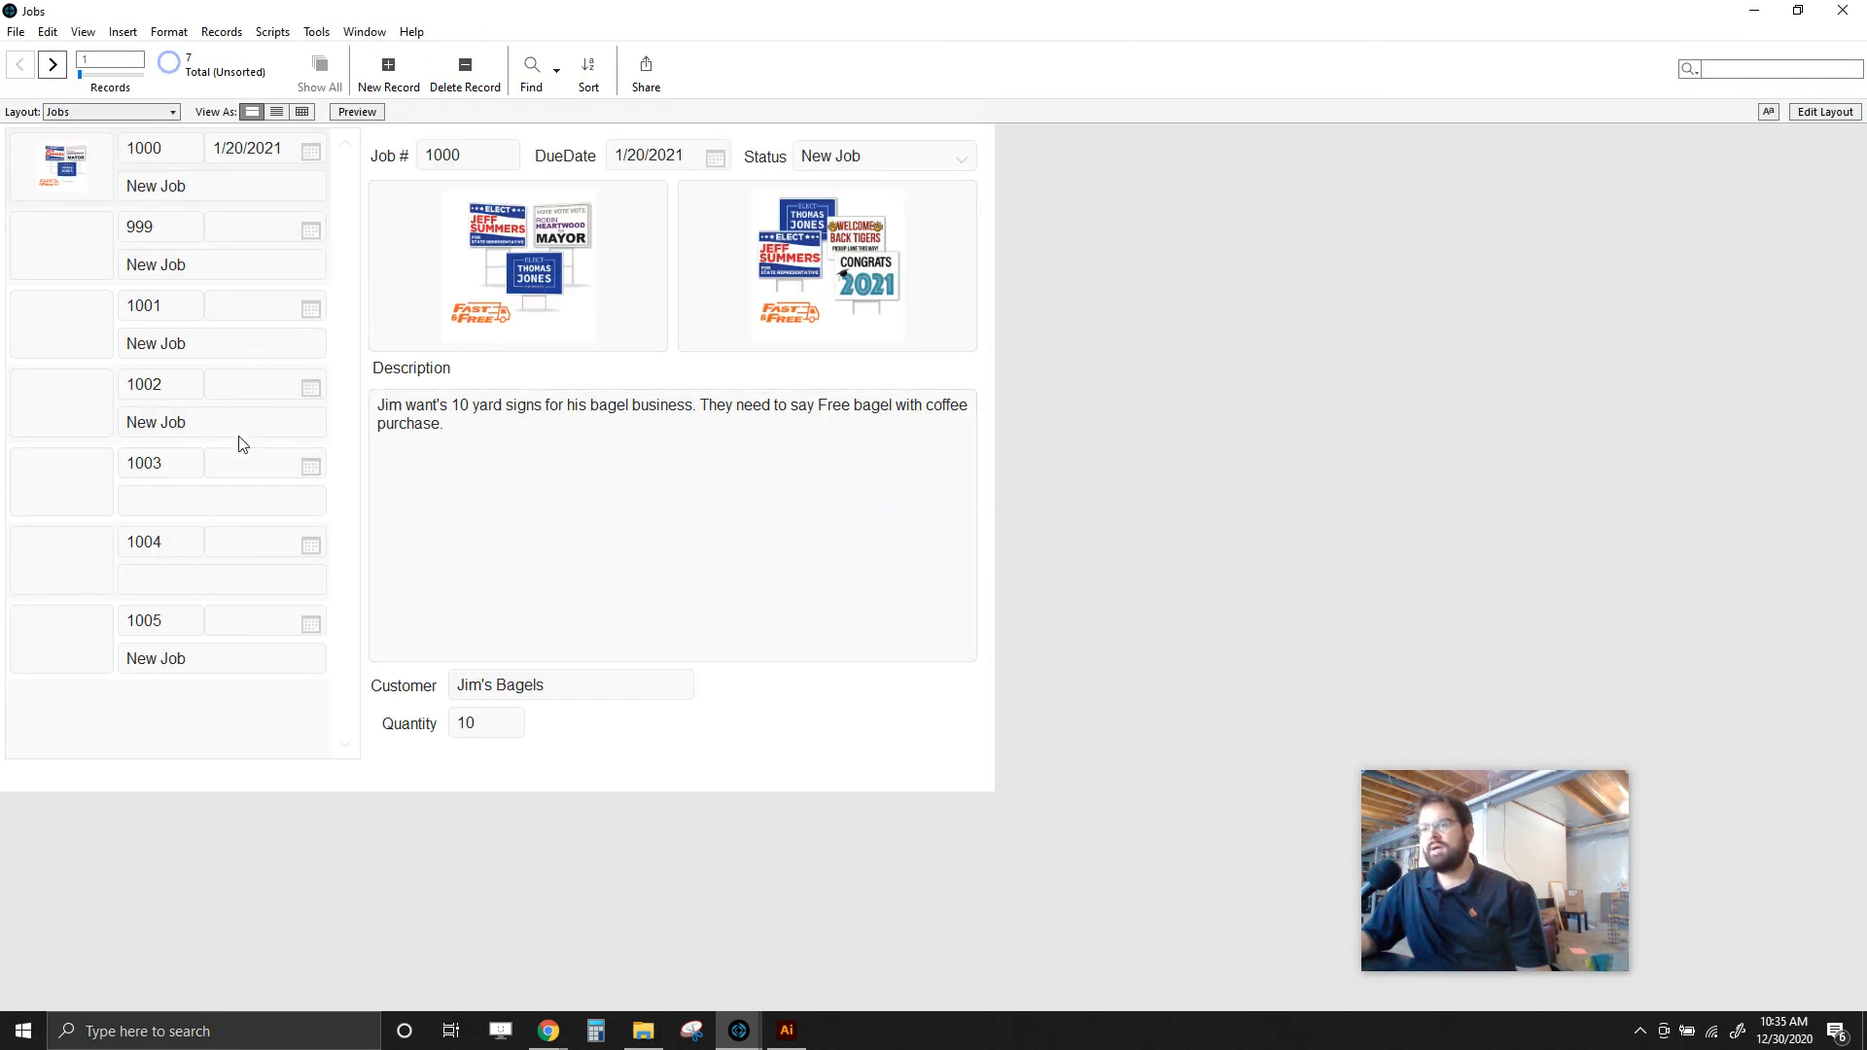
- Open the jobs one after another from the portal rows to check that the form follows the selected row
click(116, 255)
click(68, 339)
click(126, 424)
click(146, 483)
click(158, 585)
click(152, 642)
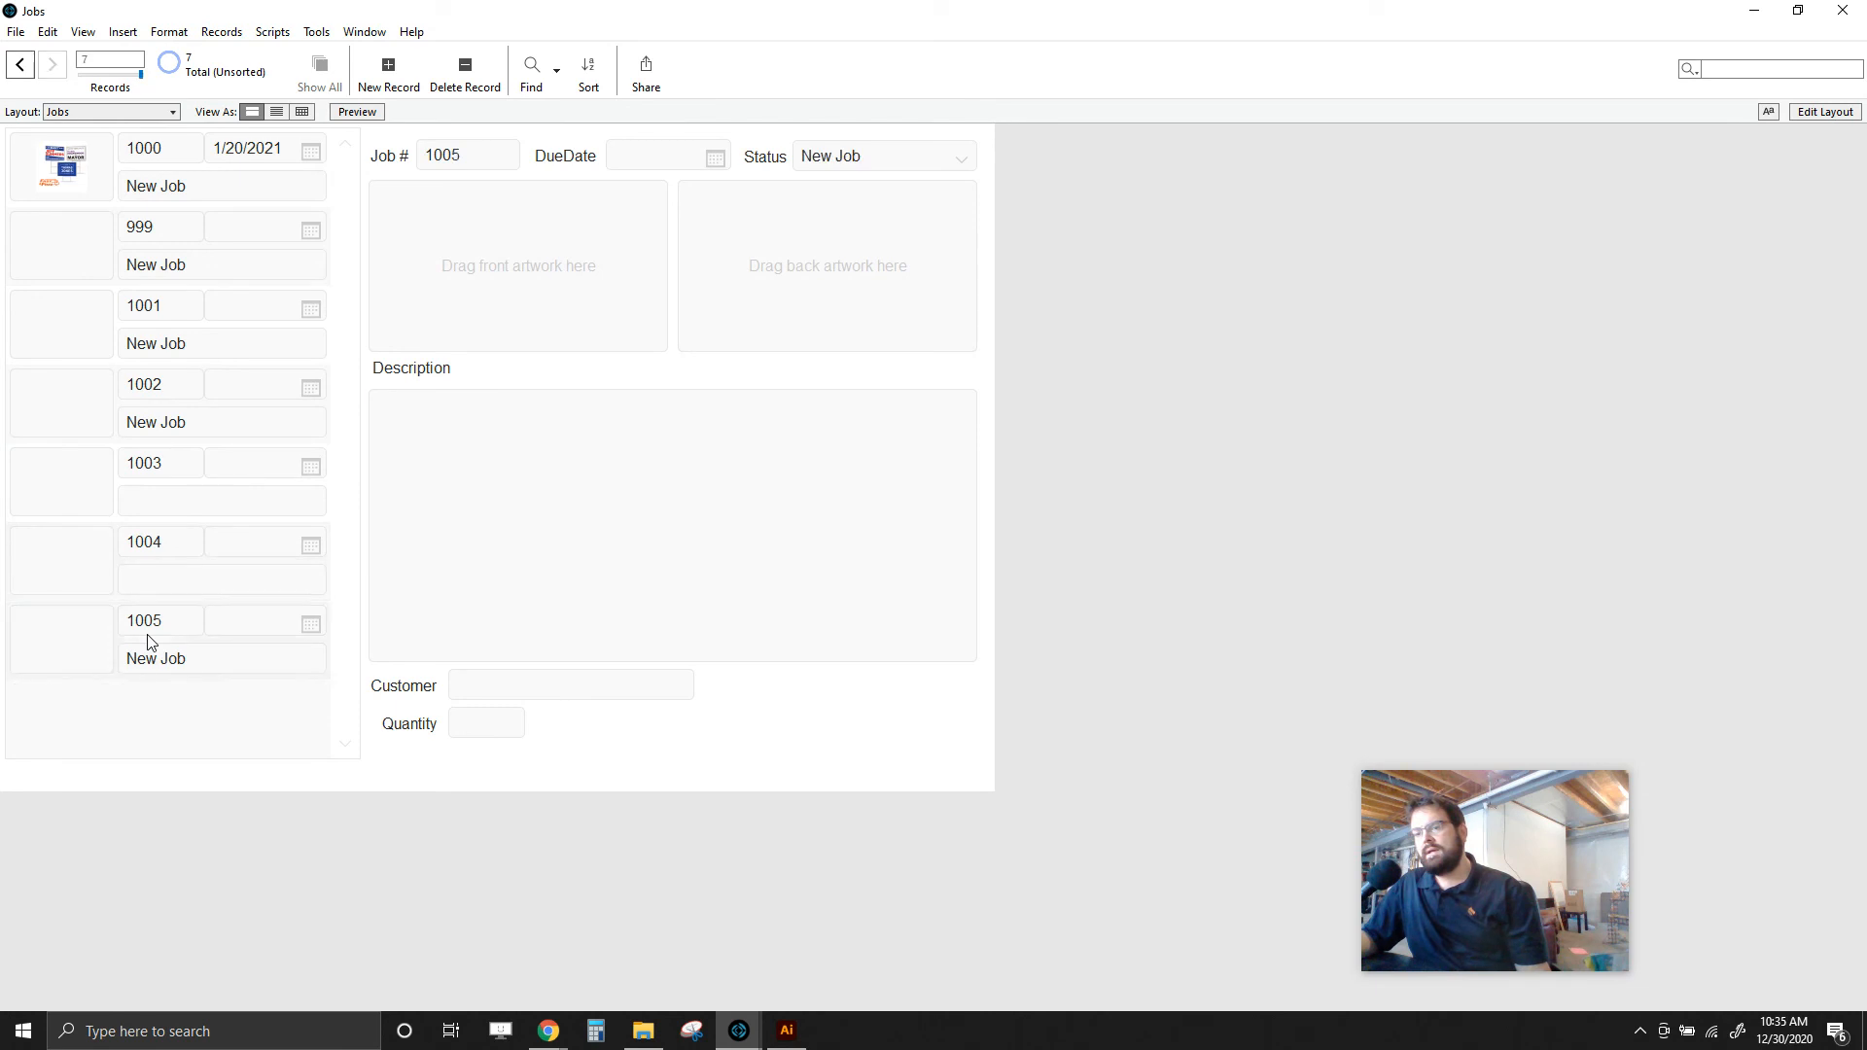
click(150, 564)
click(151, 492)
click(151, 346)
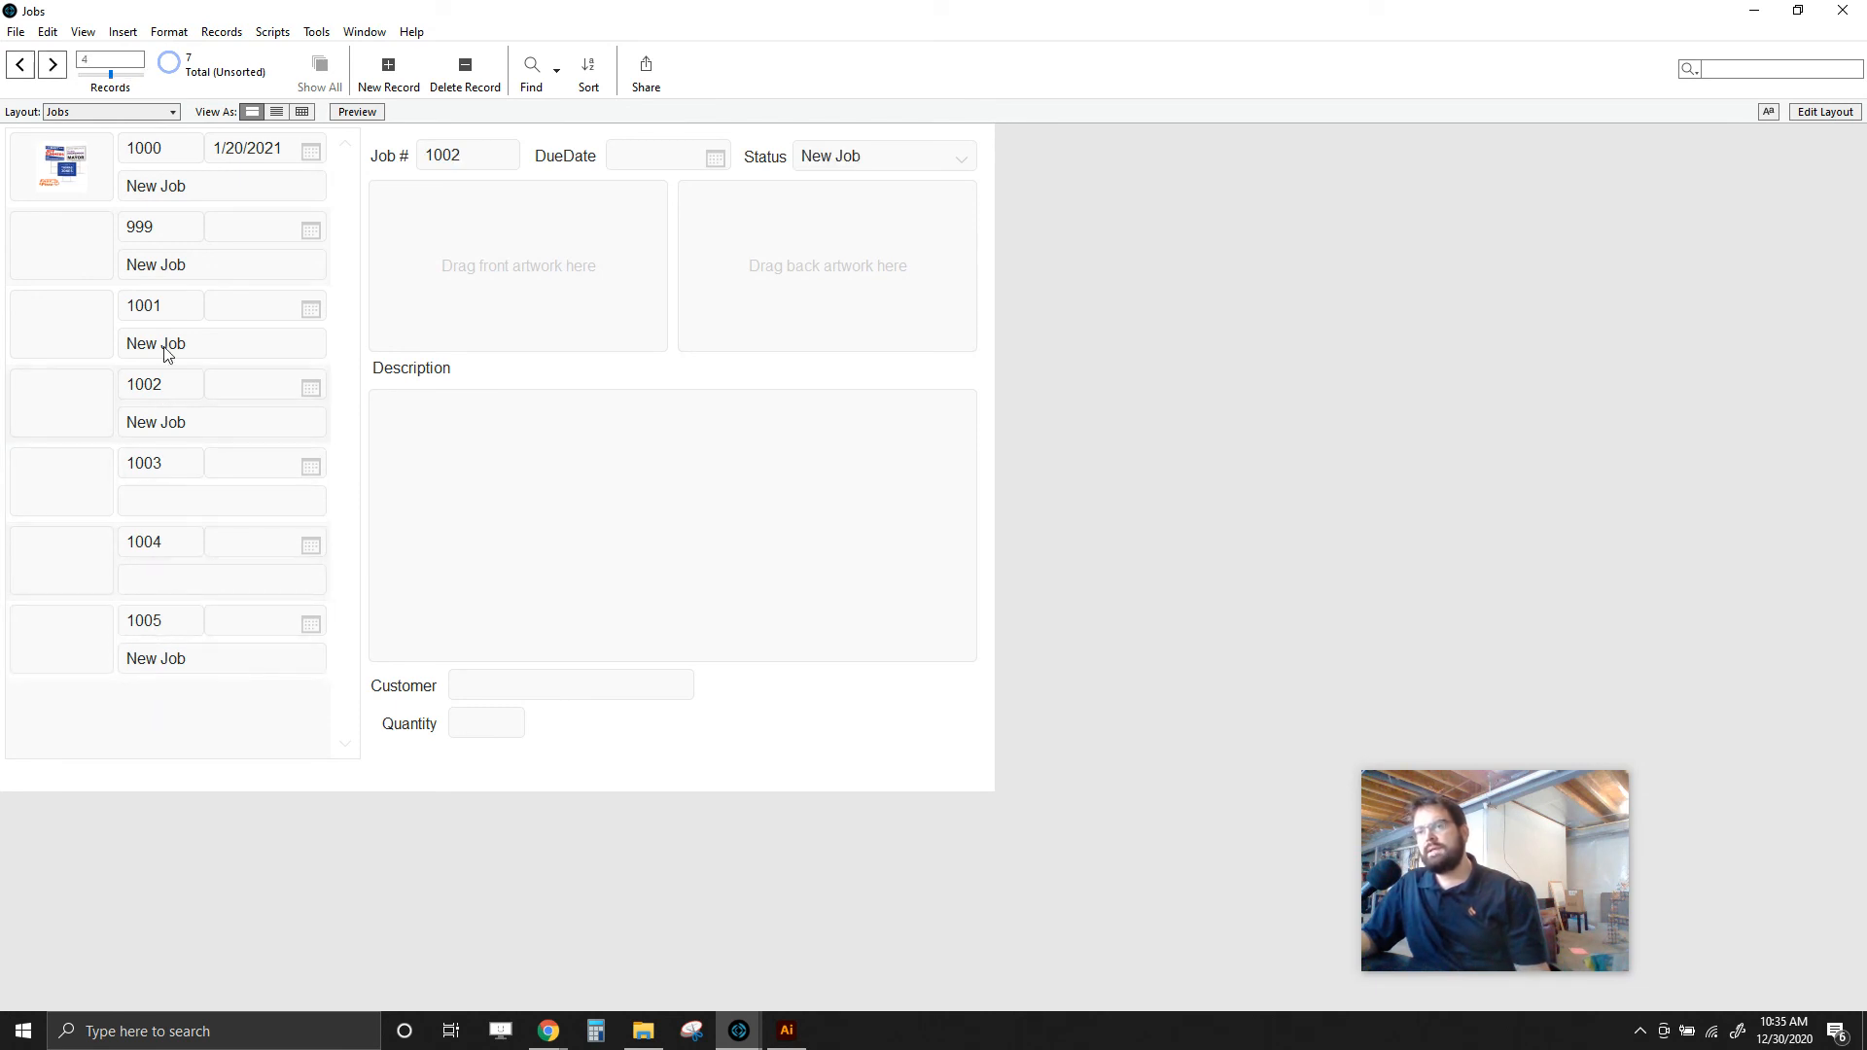
- Delete the five job records listed between the first and the last job in the portal
click(177, 271)
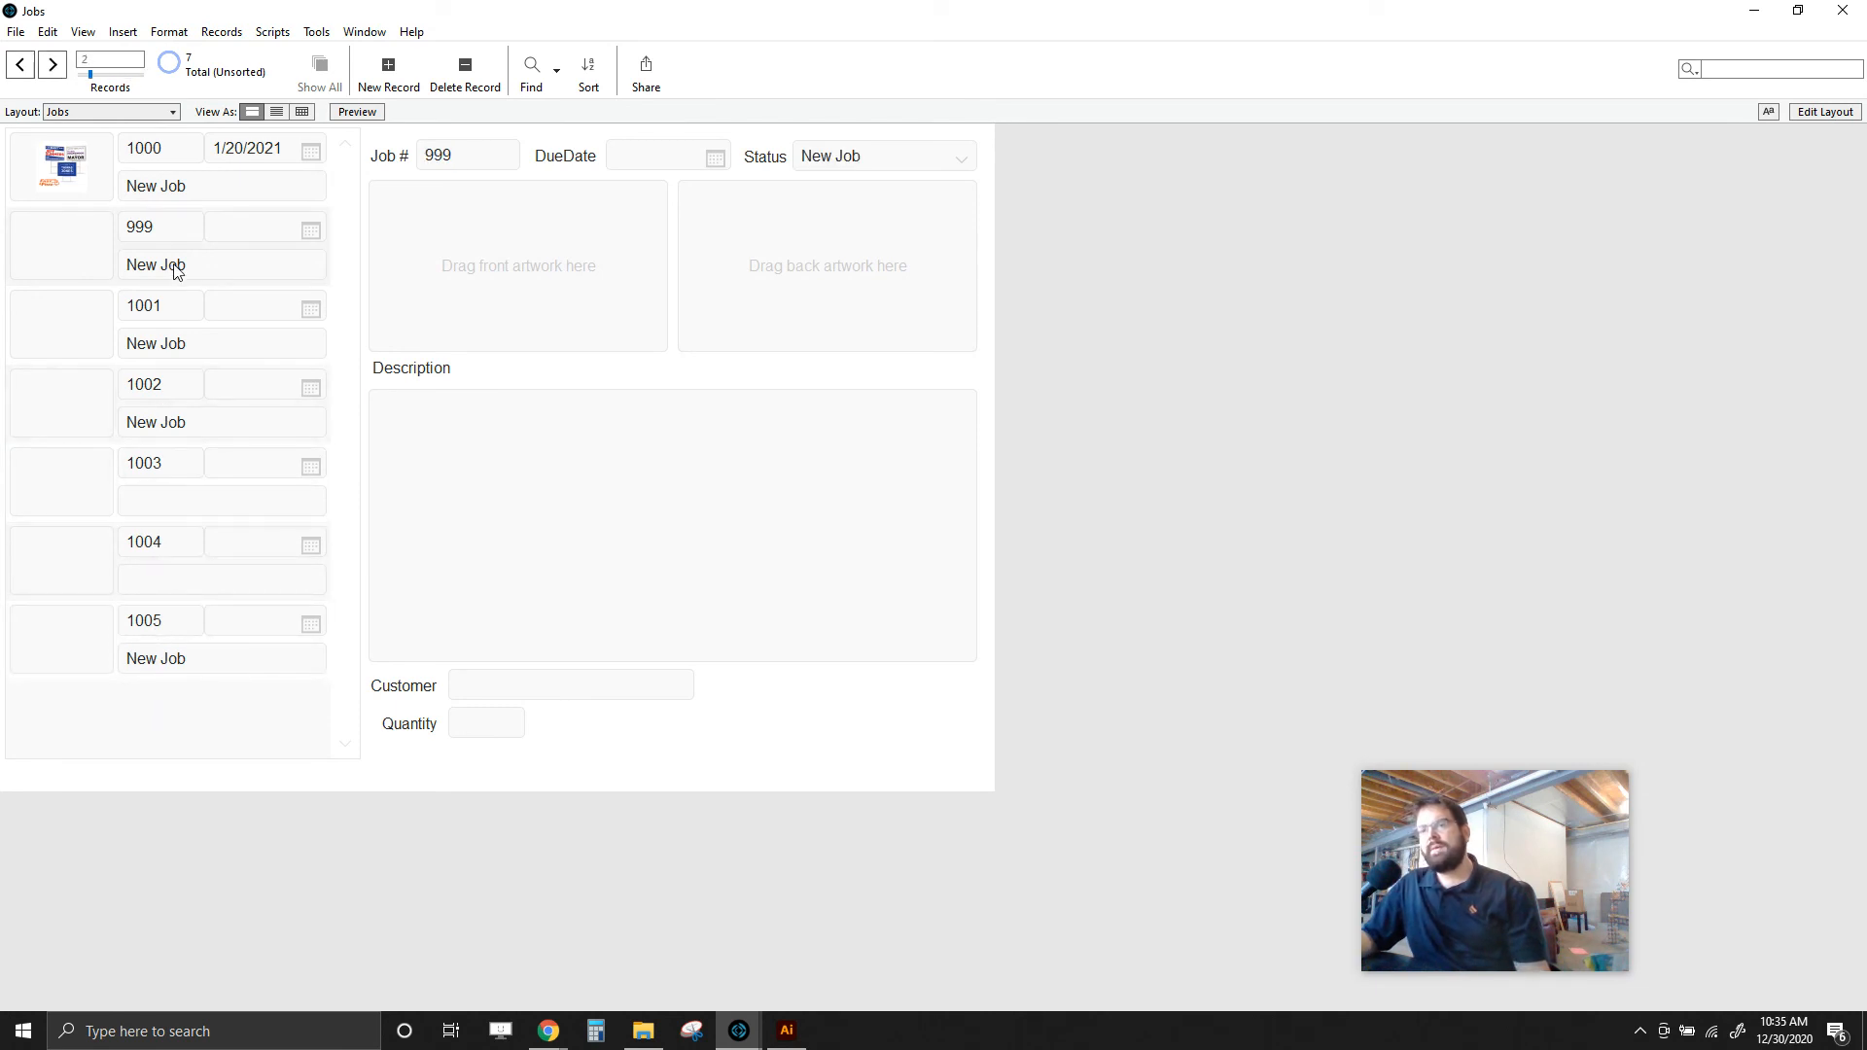
click(469, 68)
click(767, 523)
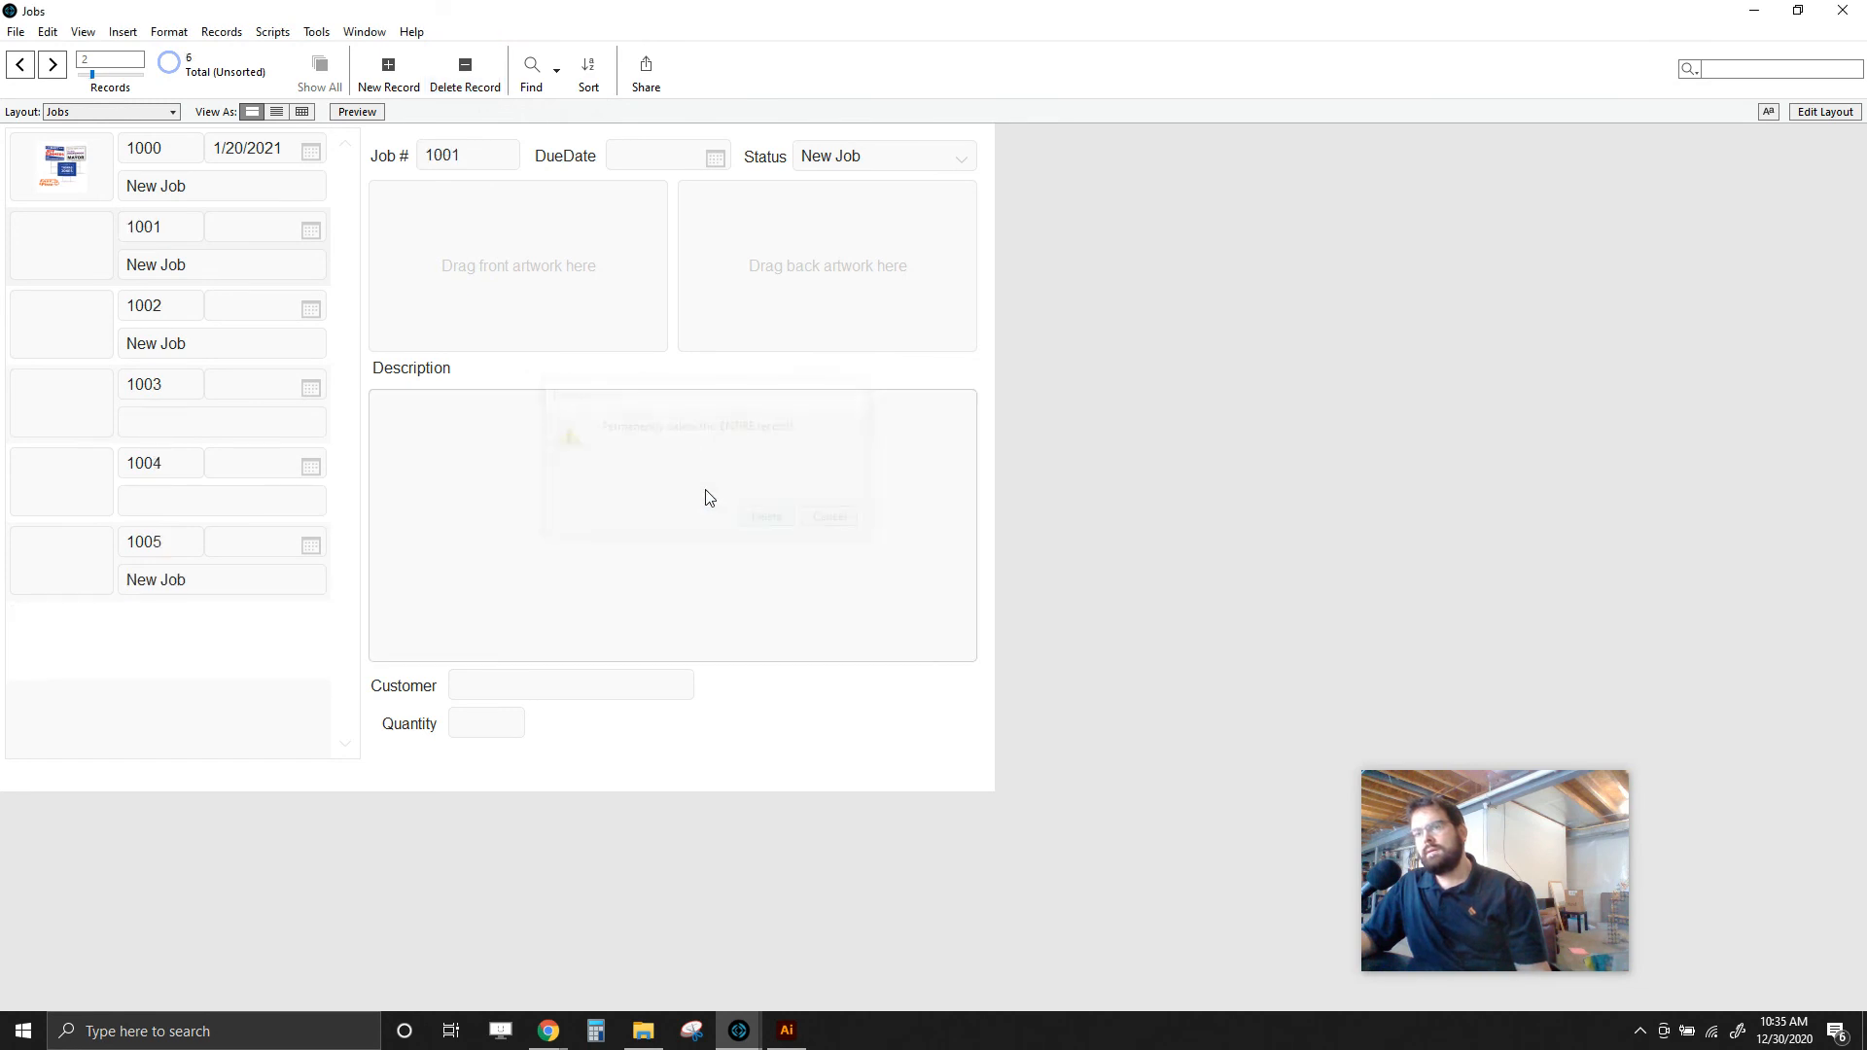
click(481, 75)
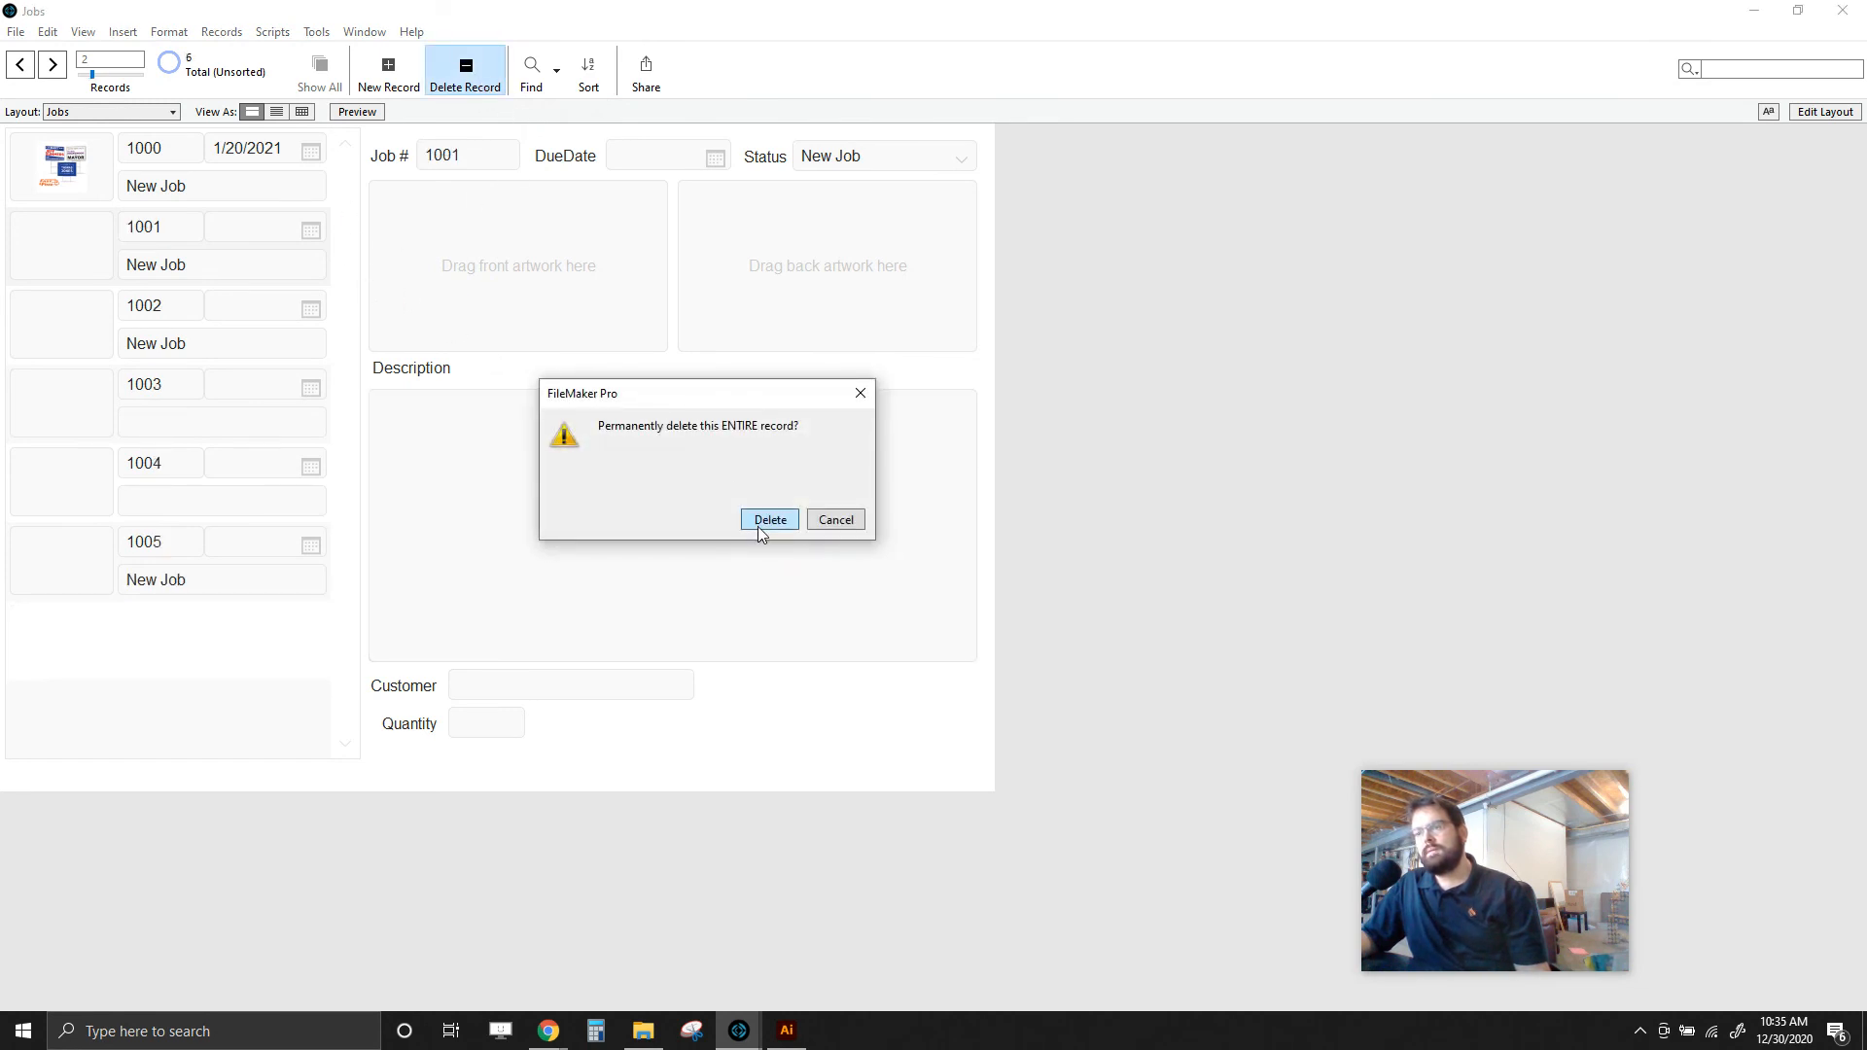
click(758, 525)
click(465, 68)
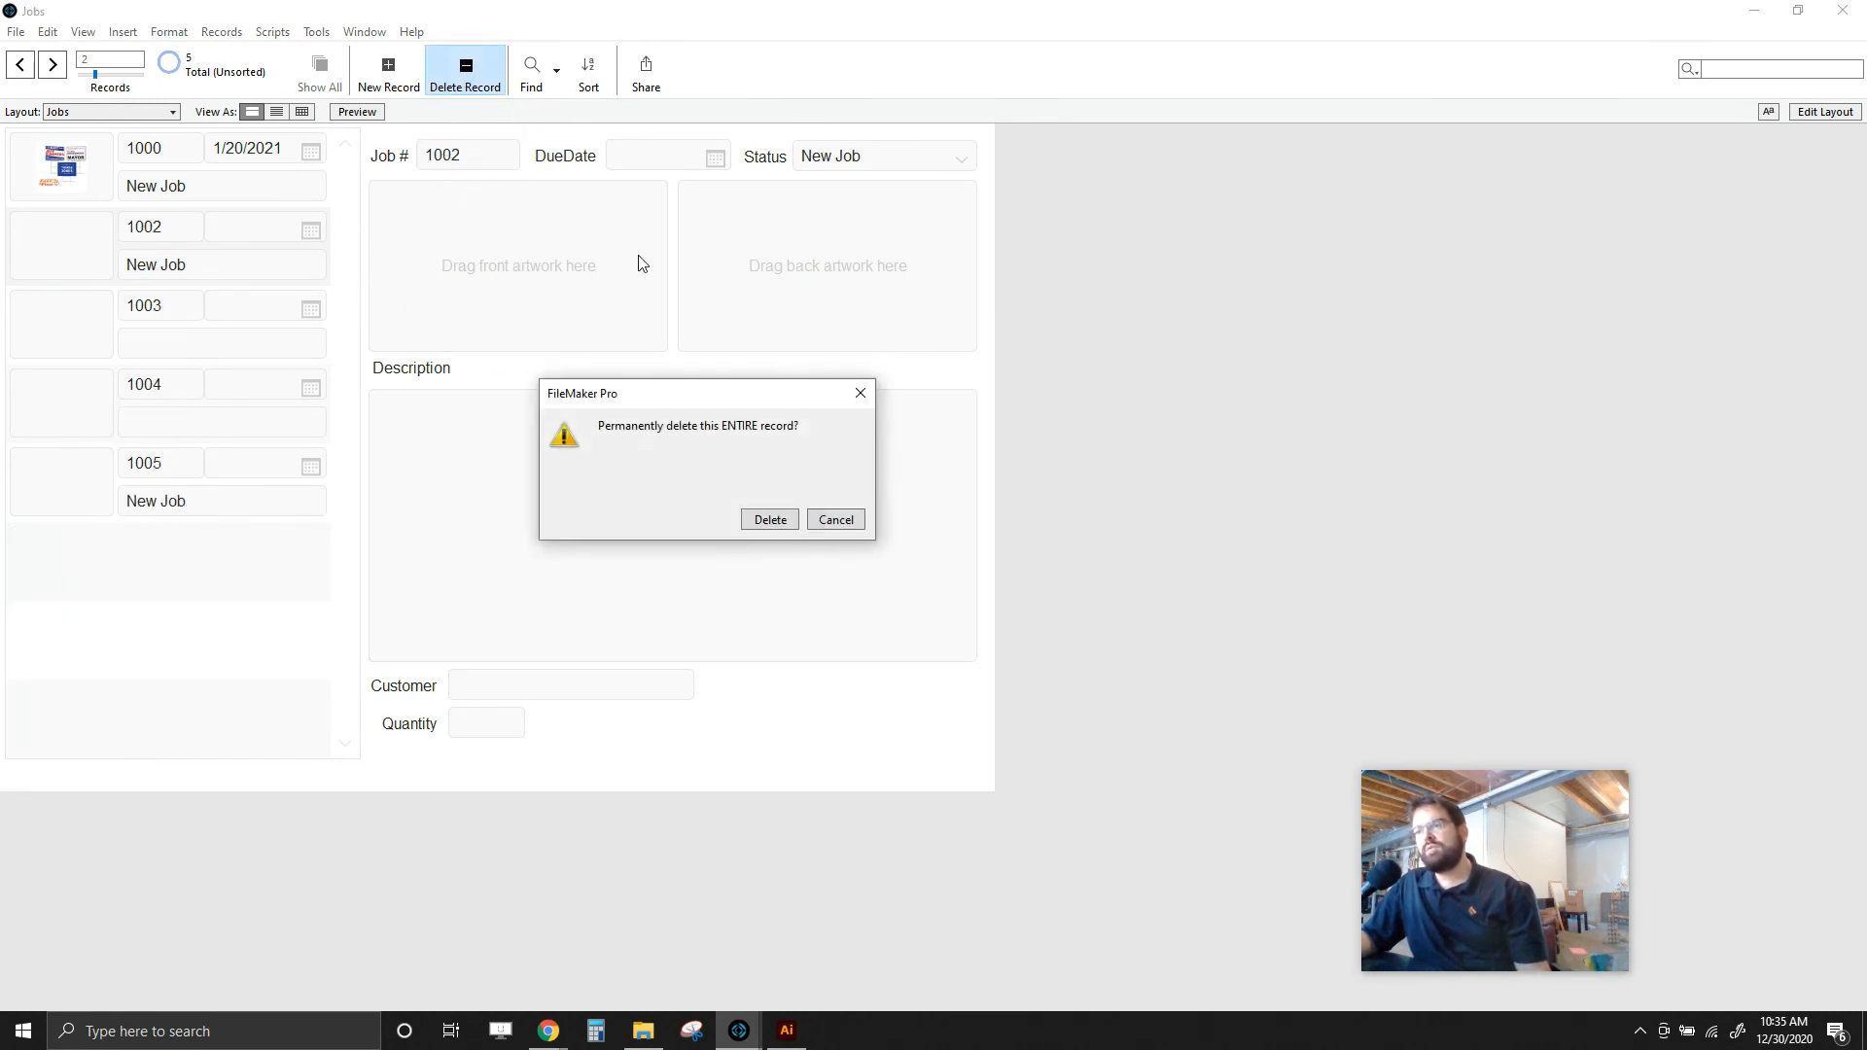
click(758, 517)
click(455, 74)
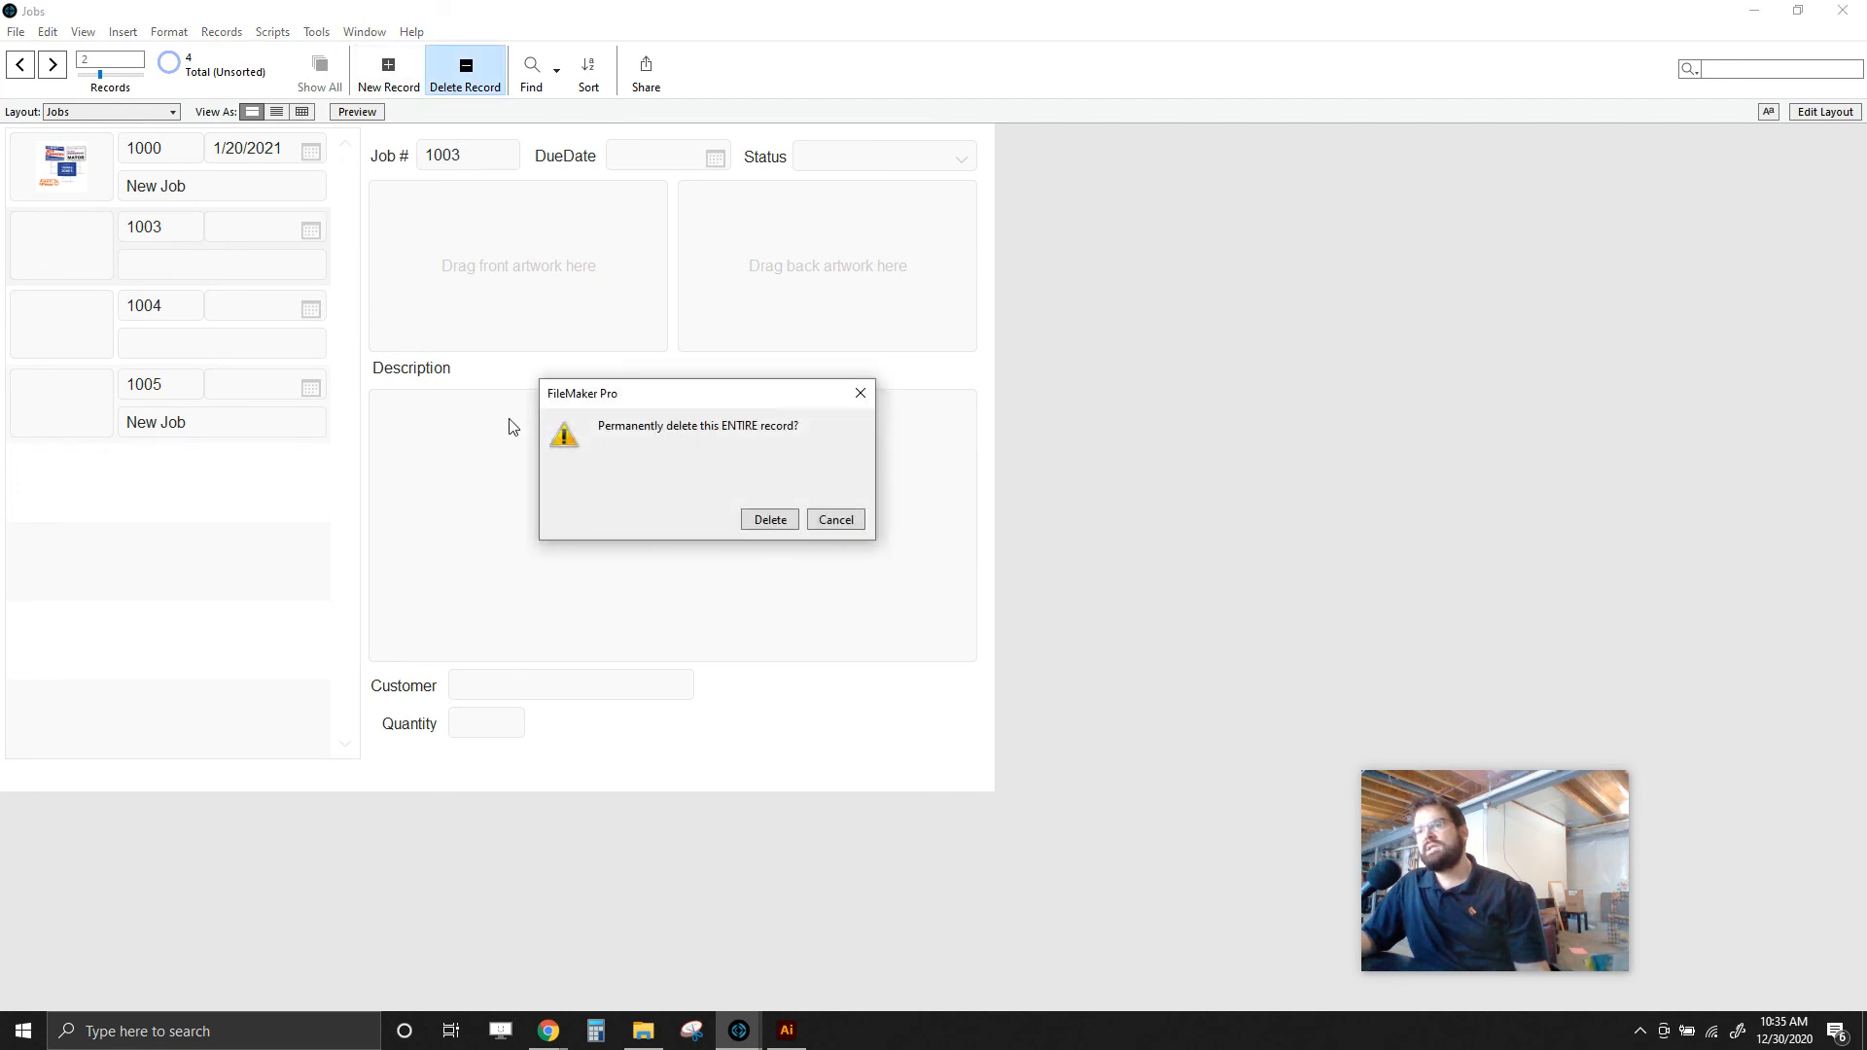
click(769, 519)
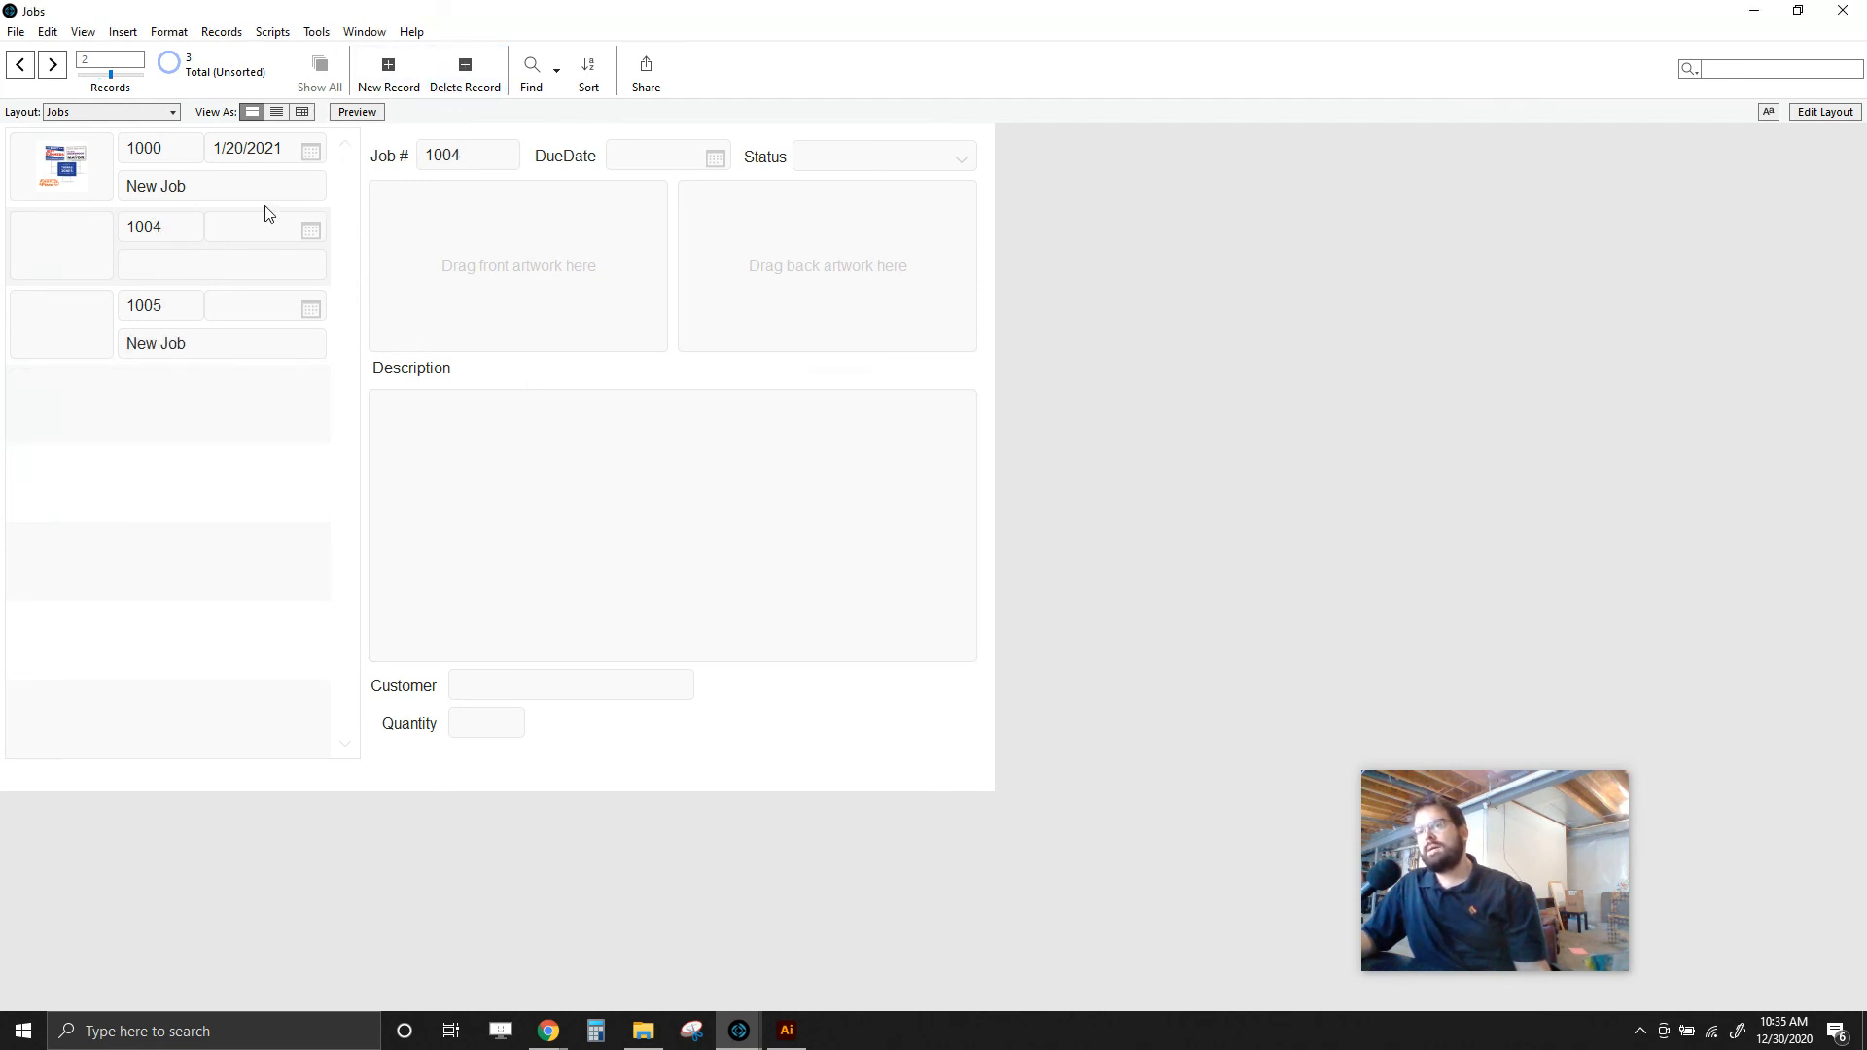
click(465, 68)
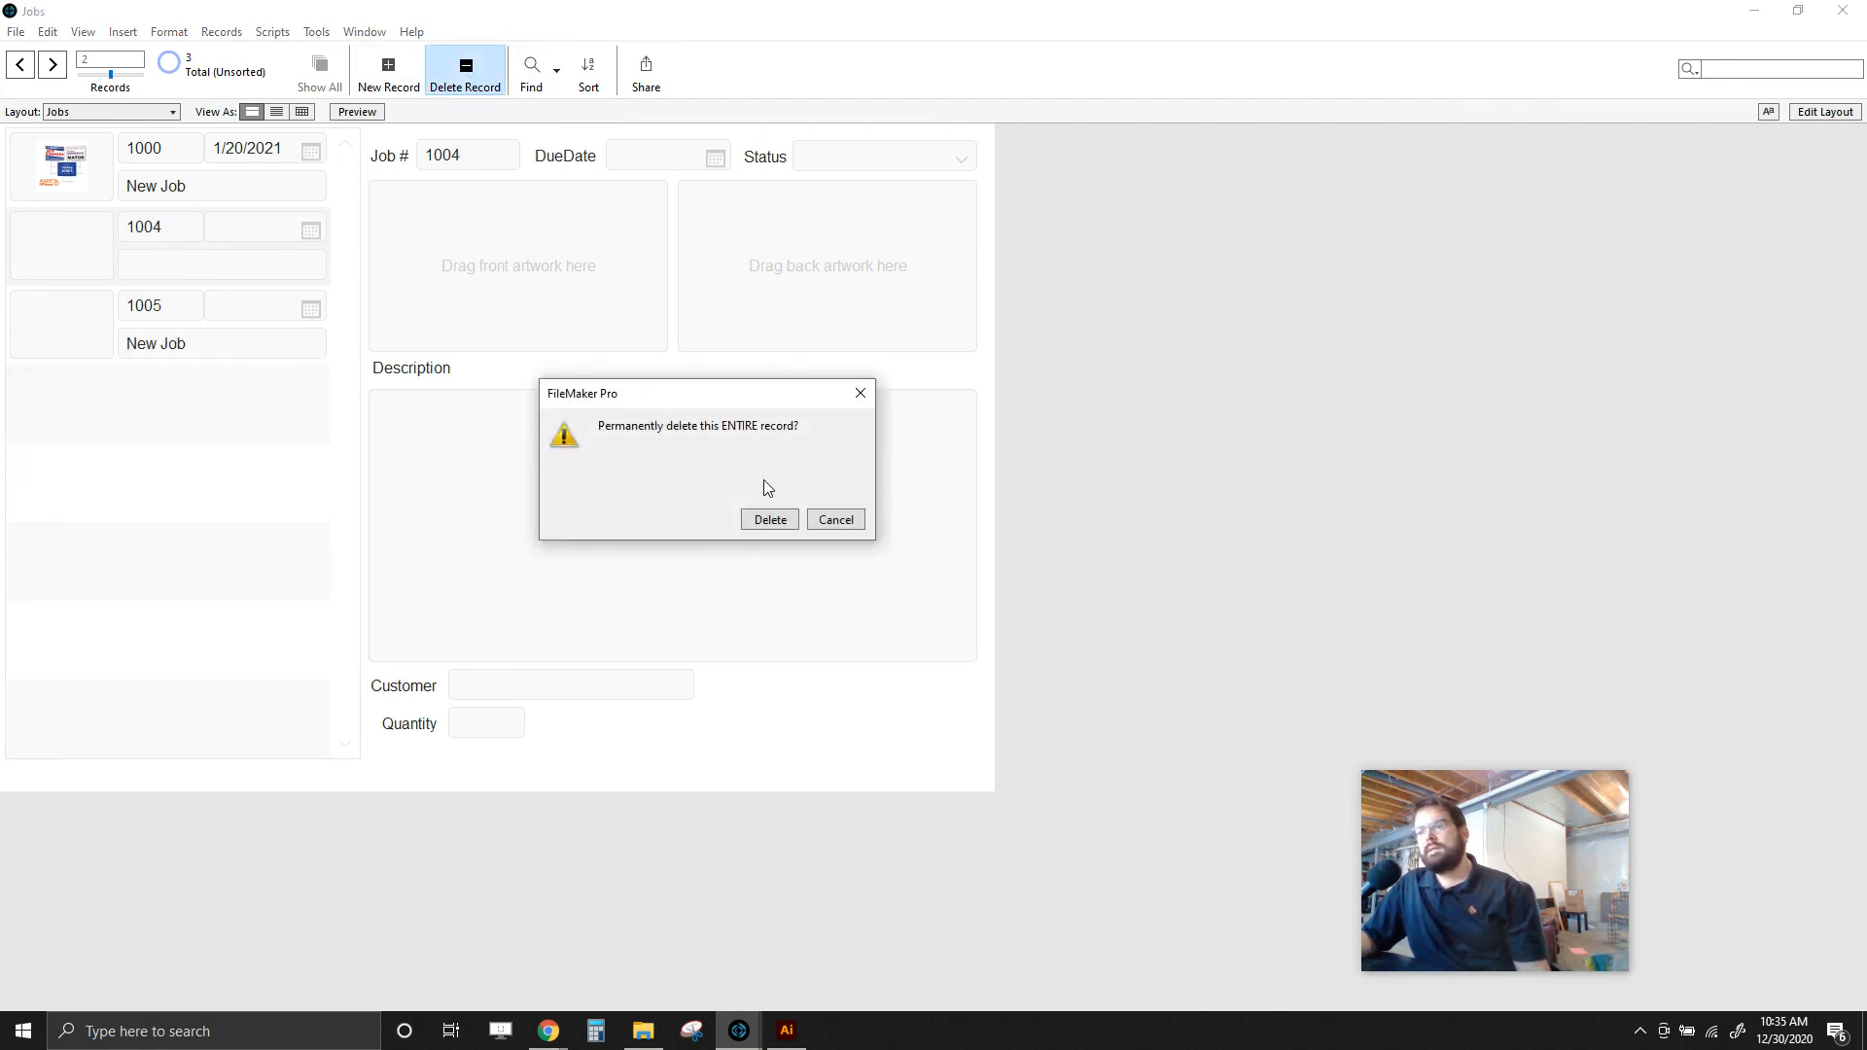
click(751, 513)
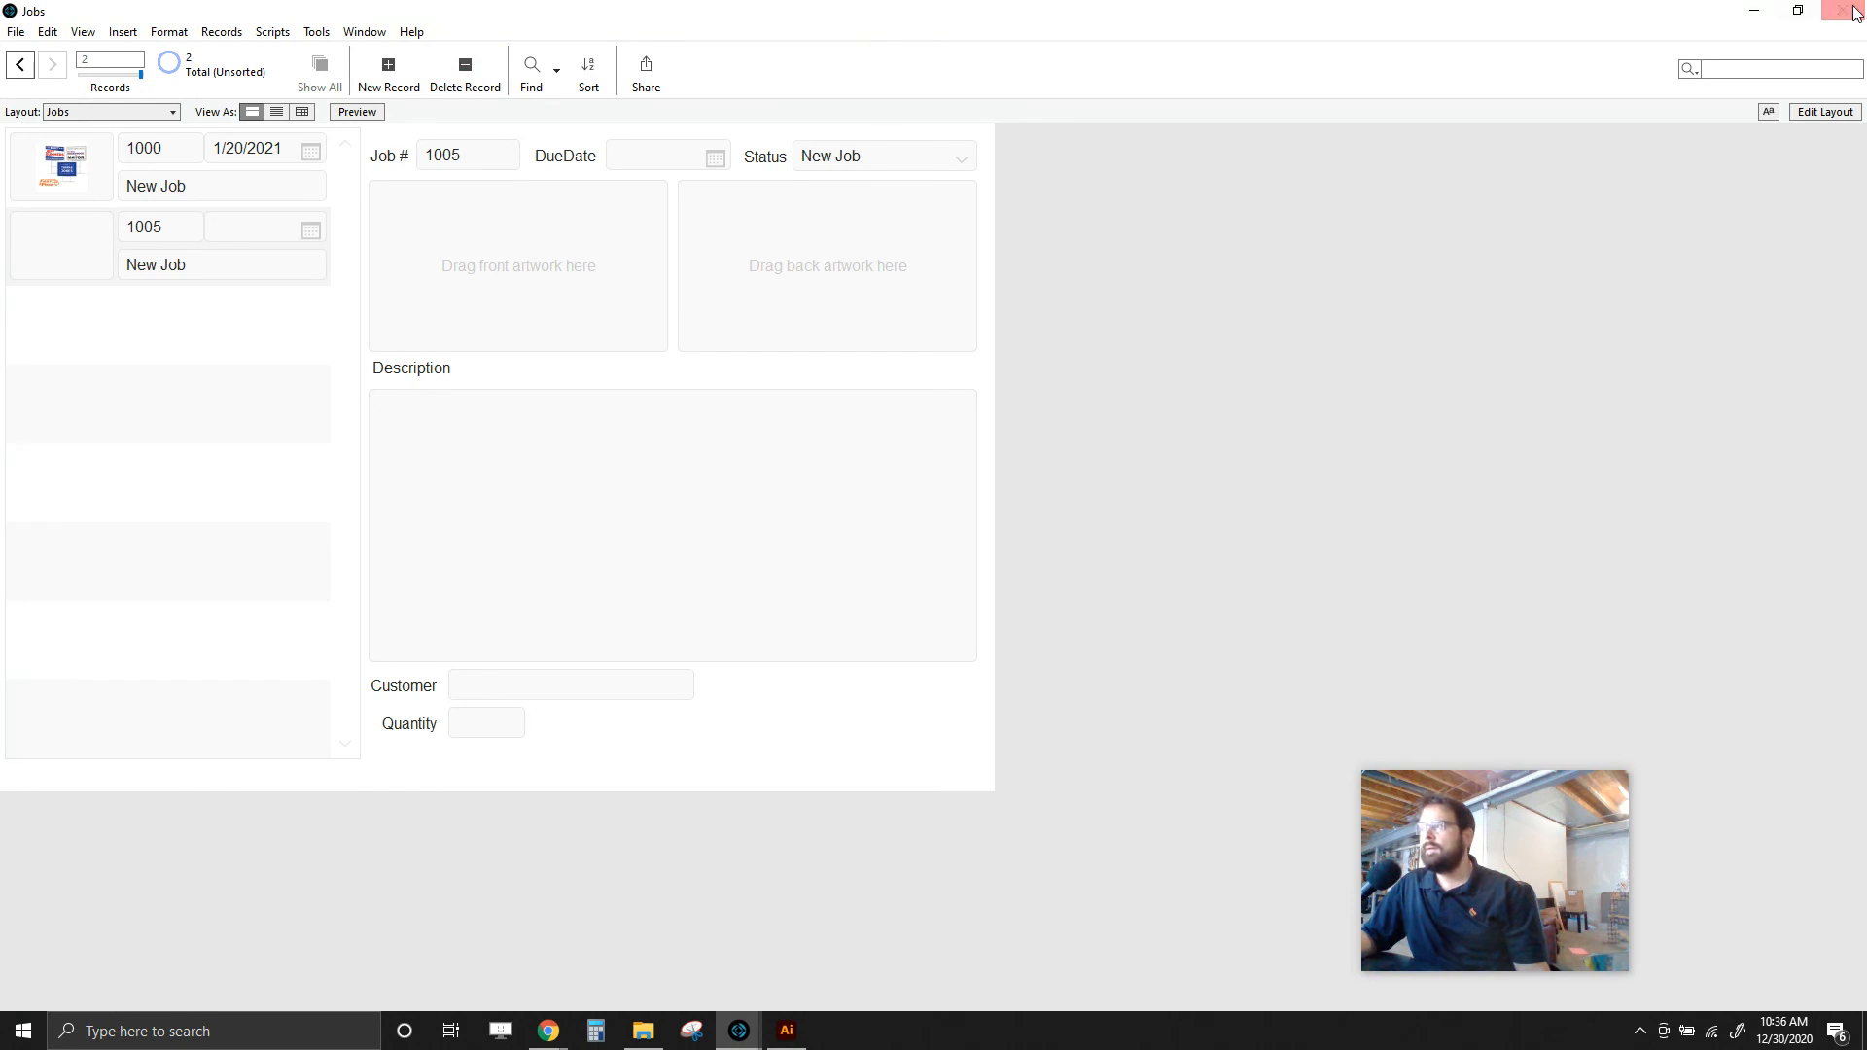
- Shrink the window to reveal the desktop and insert the two selected sign image files into the second job's front artwork container
click(1796, 10)
click(37, 216)
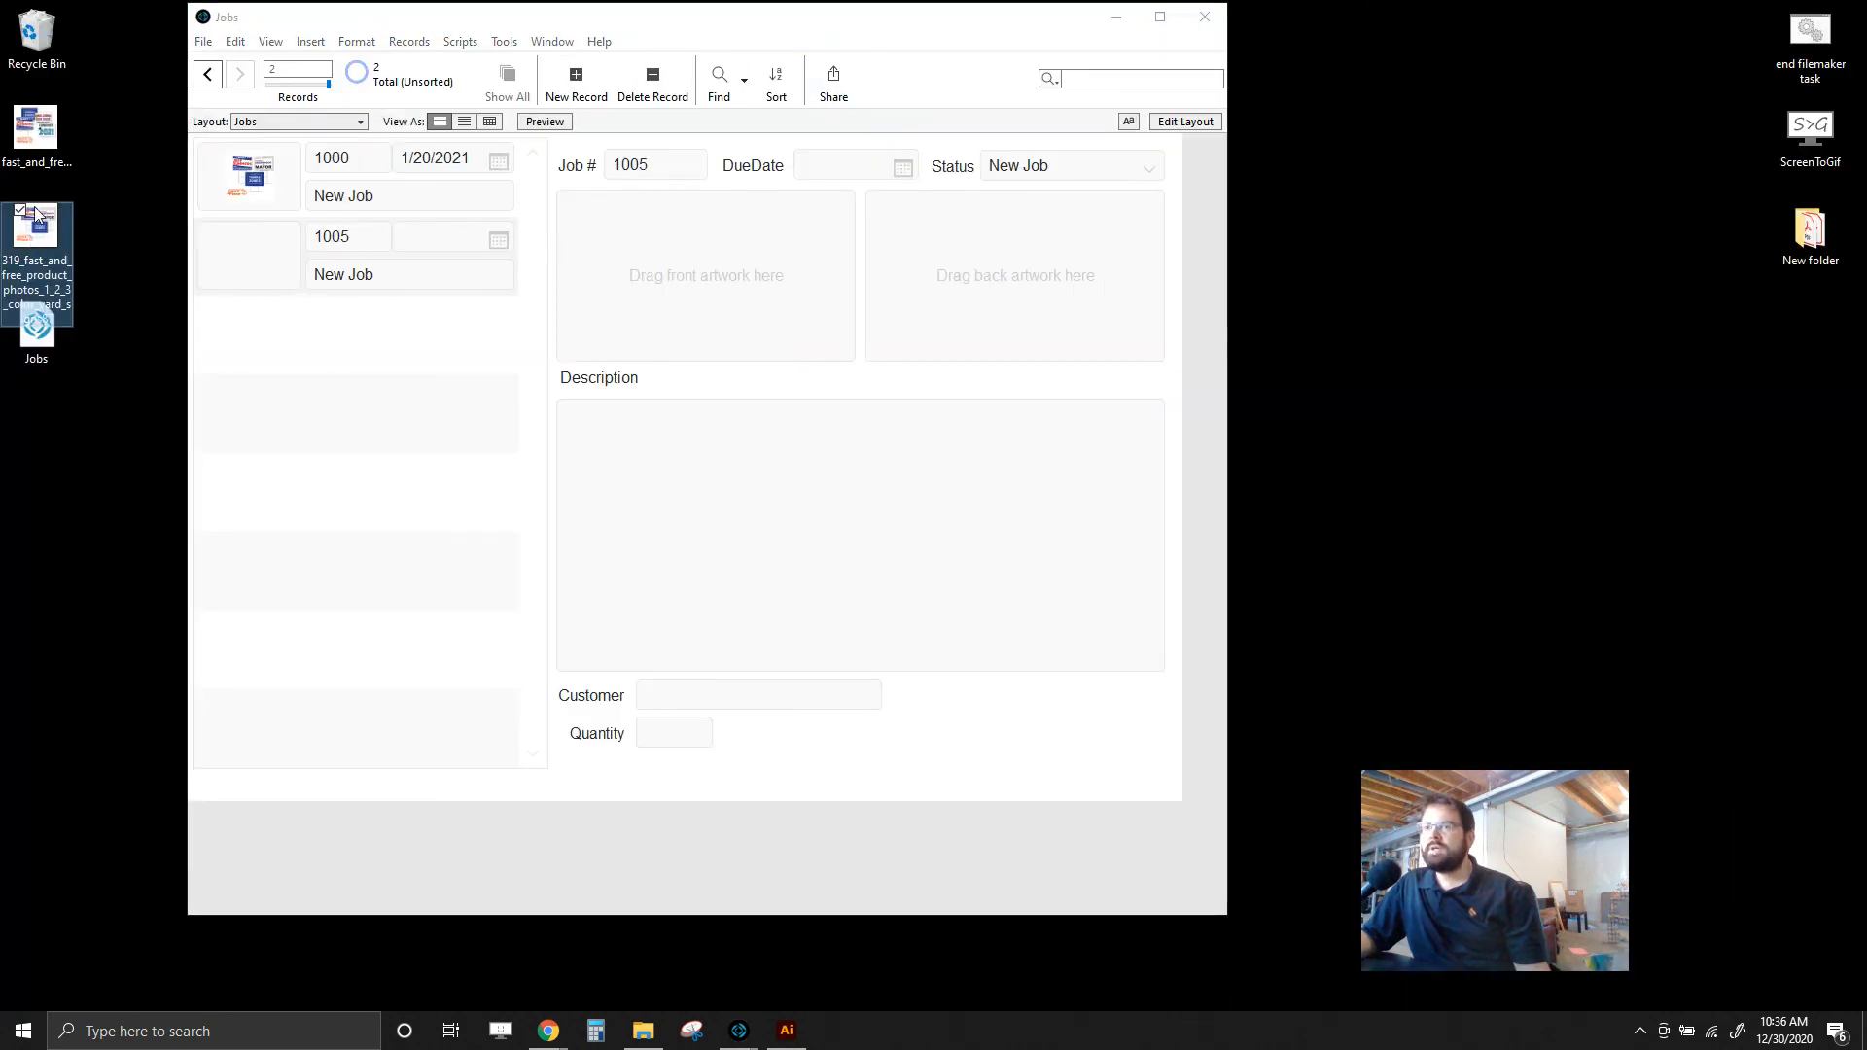
ctrl+click(56, 142)
drag(57, 142, 715, 274)
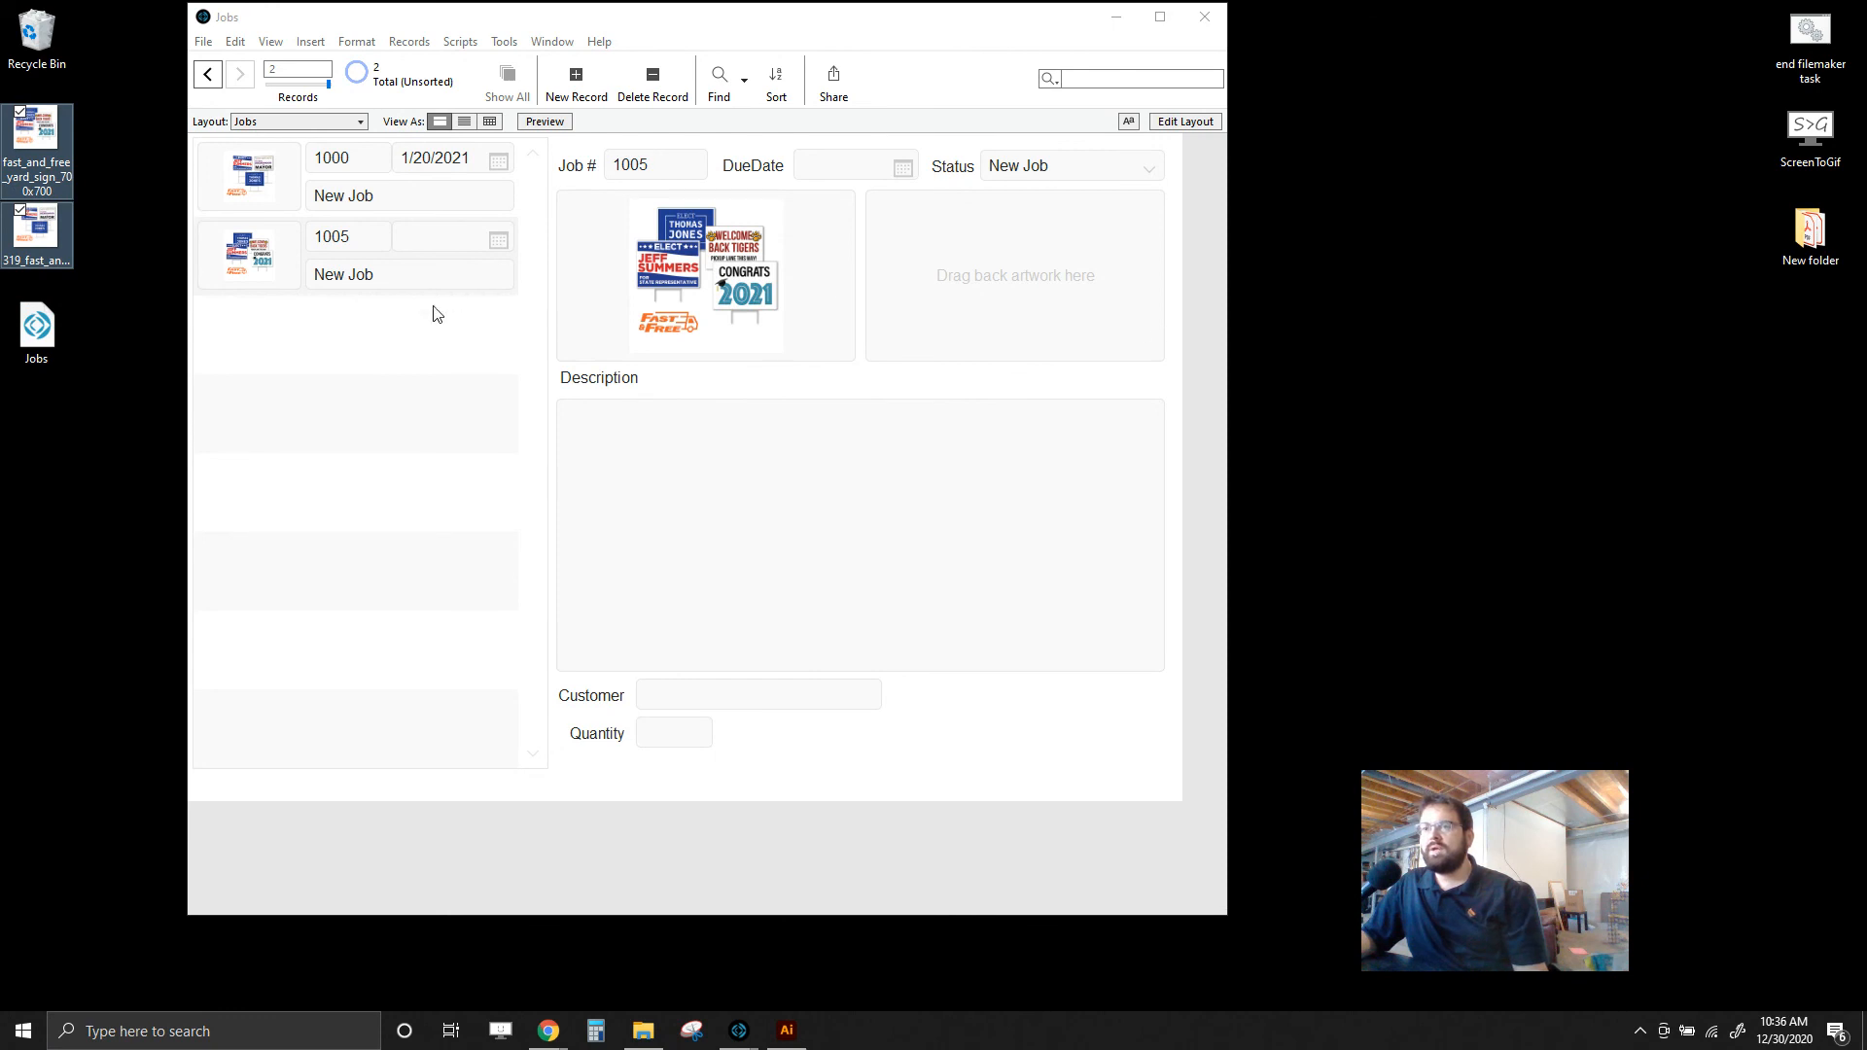
- Maximize the database window and alternate between the two jobs from their portal rows to check that the form follows
click(256, 257)
click(251, 176)
click(244, 249)
click(237, 163)
click(228, 255)
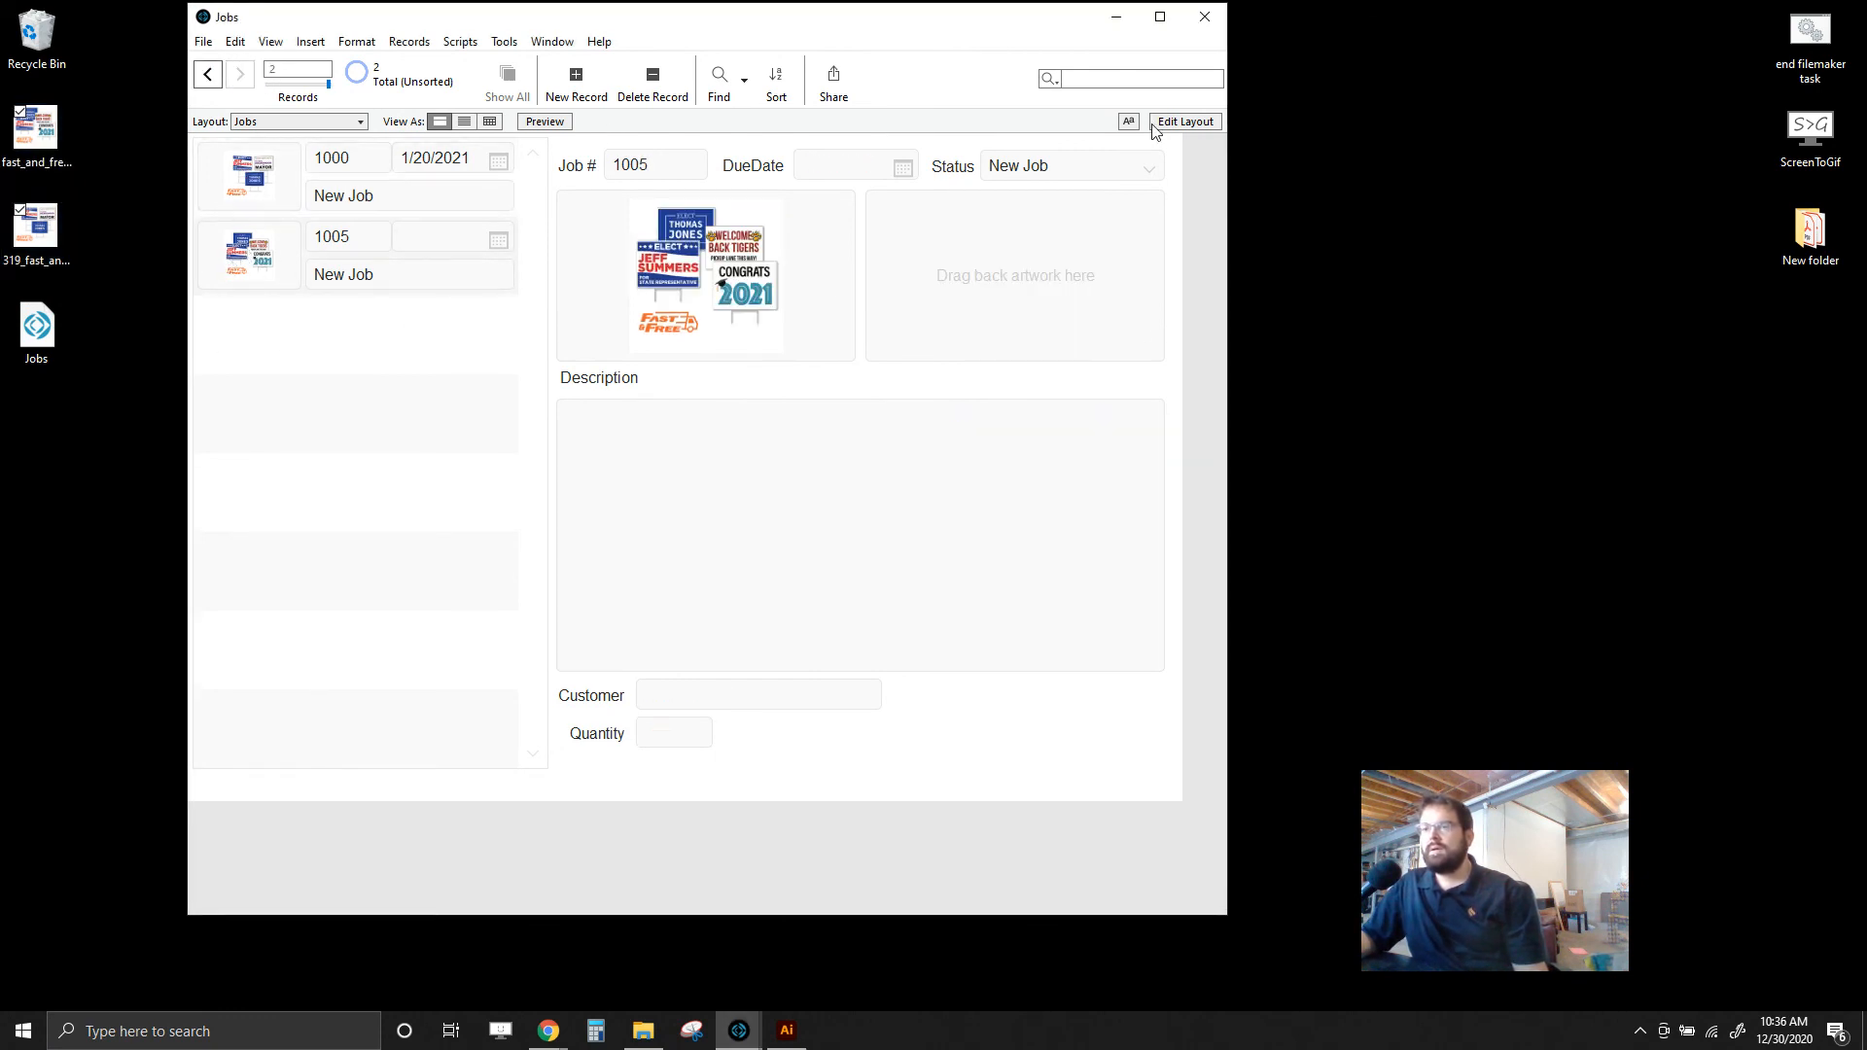
click(1160, 16)
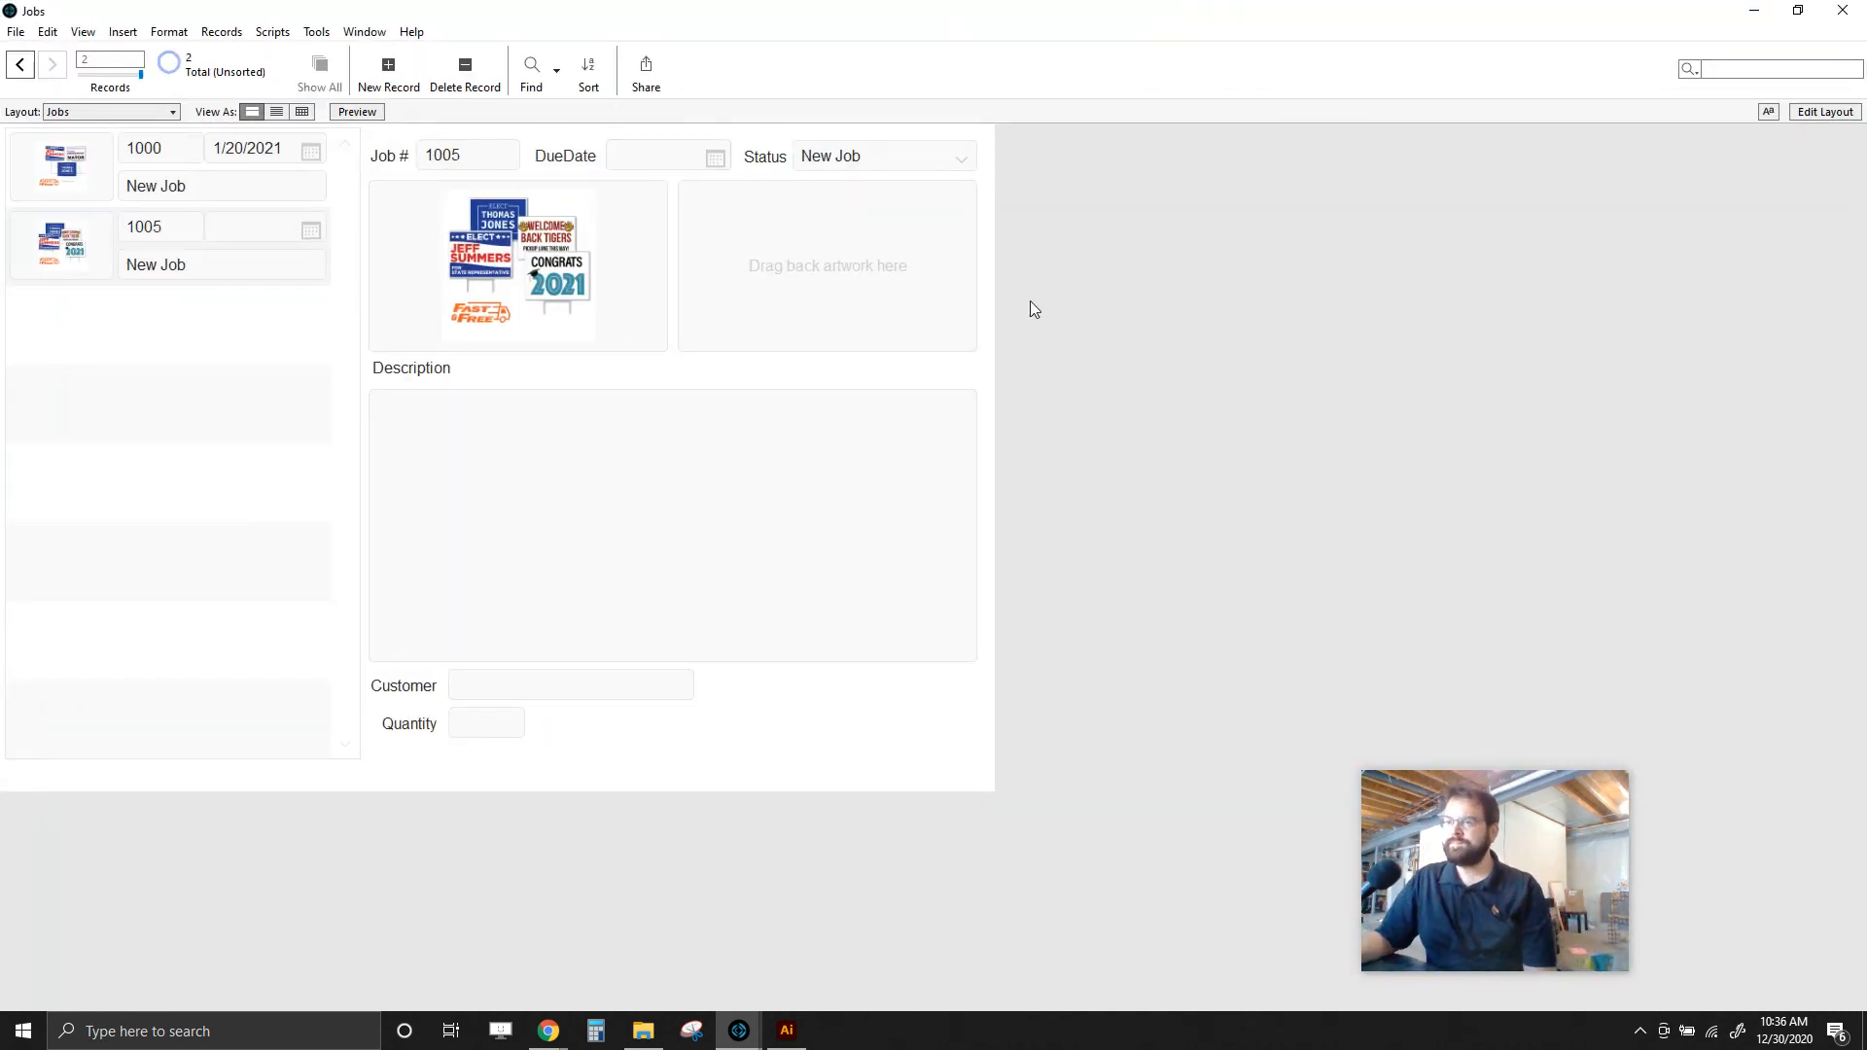
click(114, 179)
click(102, 235)
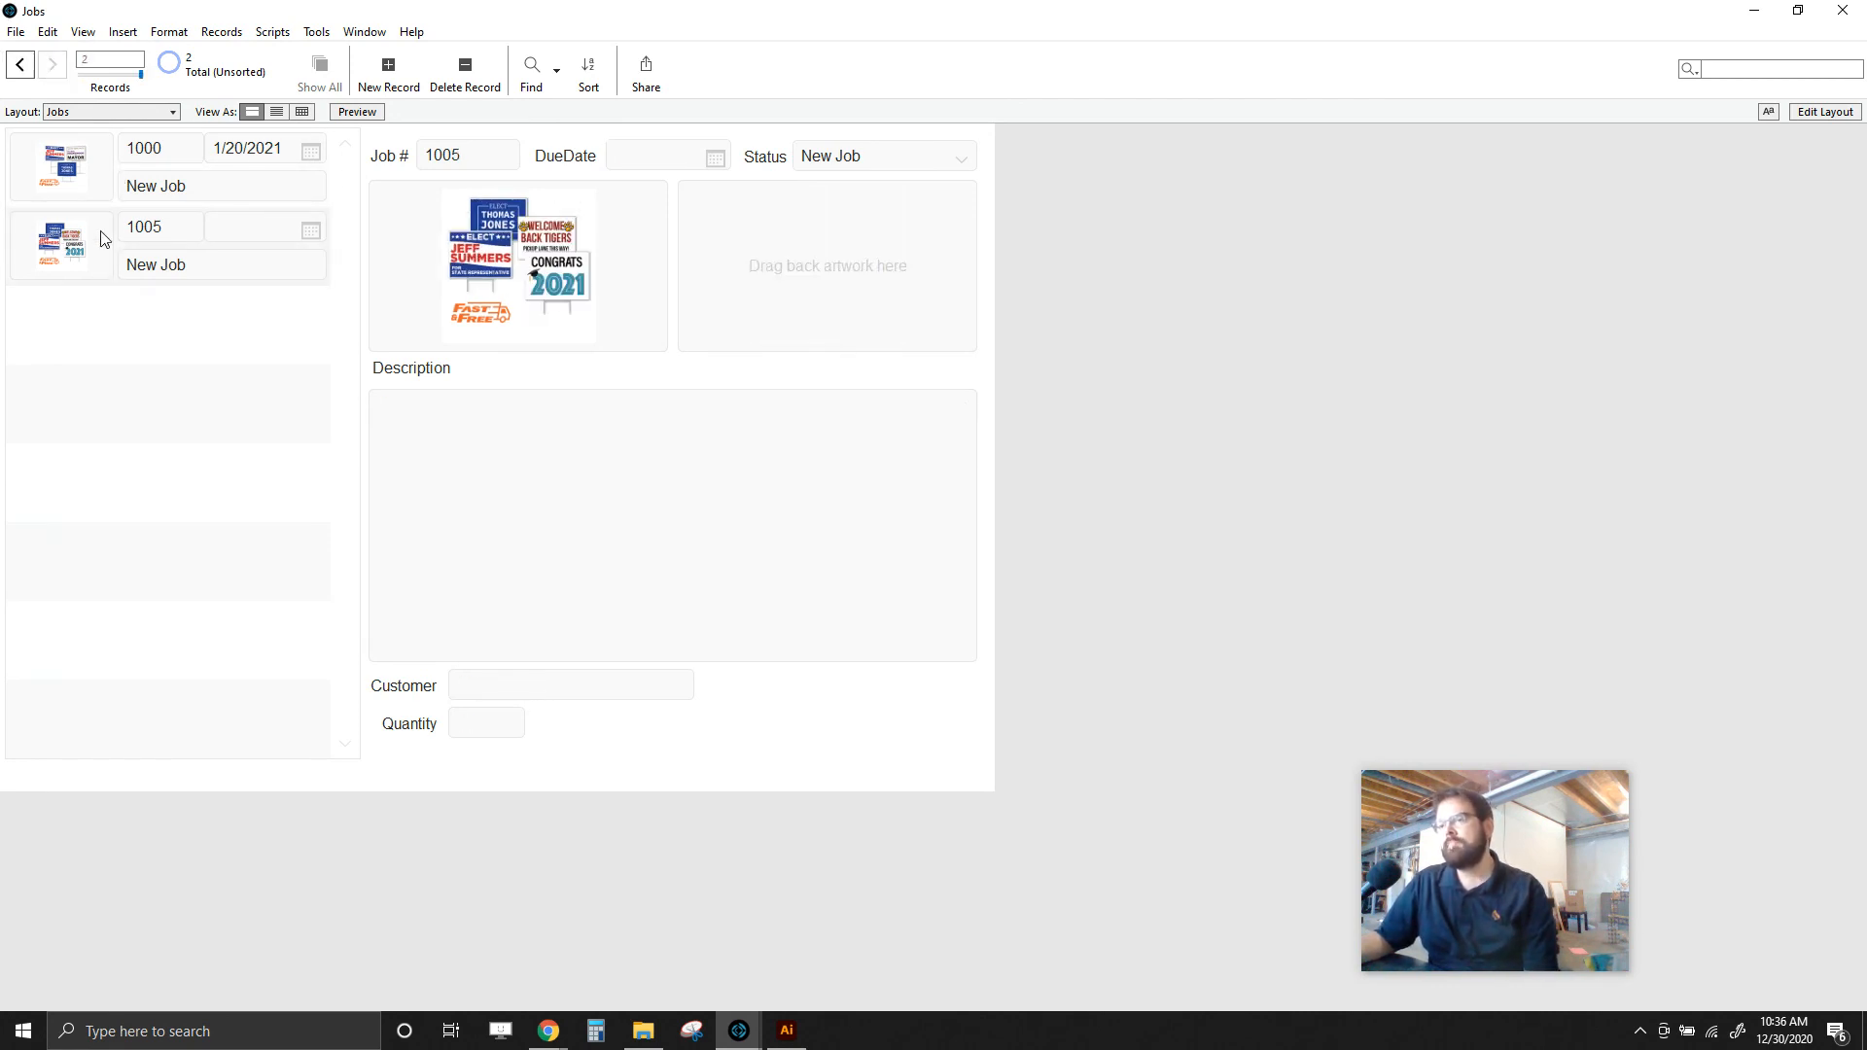
- Look at the first job for comparison, return to the second job and enter a placeholder customer name in its Customer field
click(607, 698)
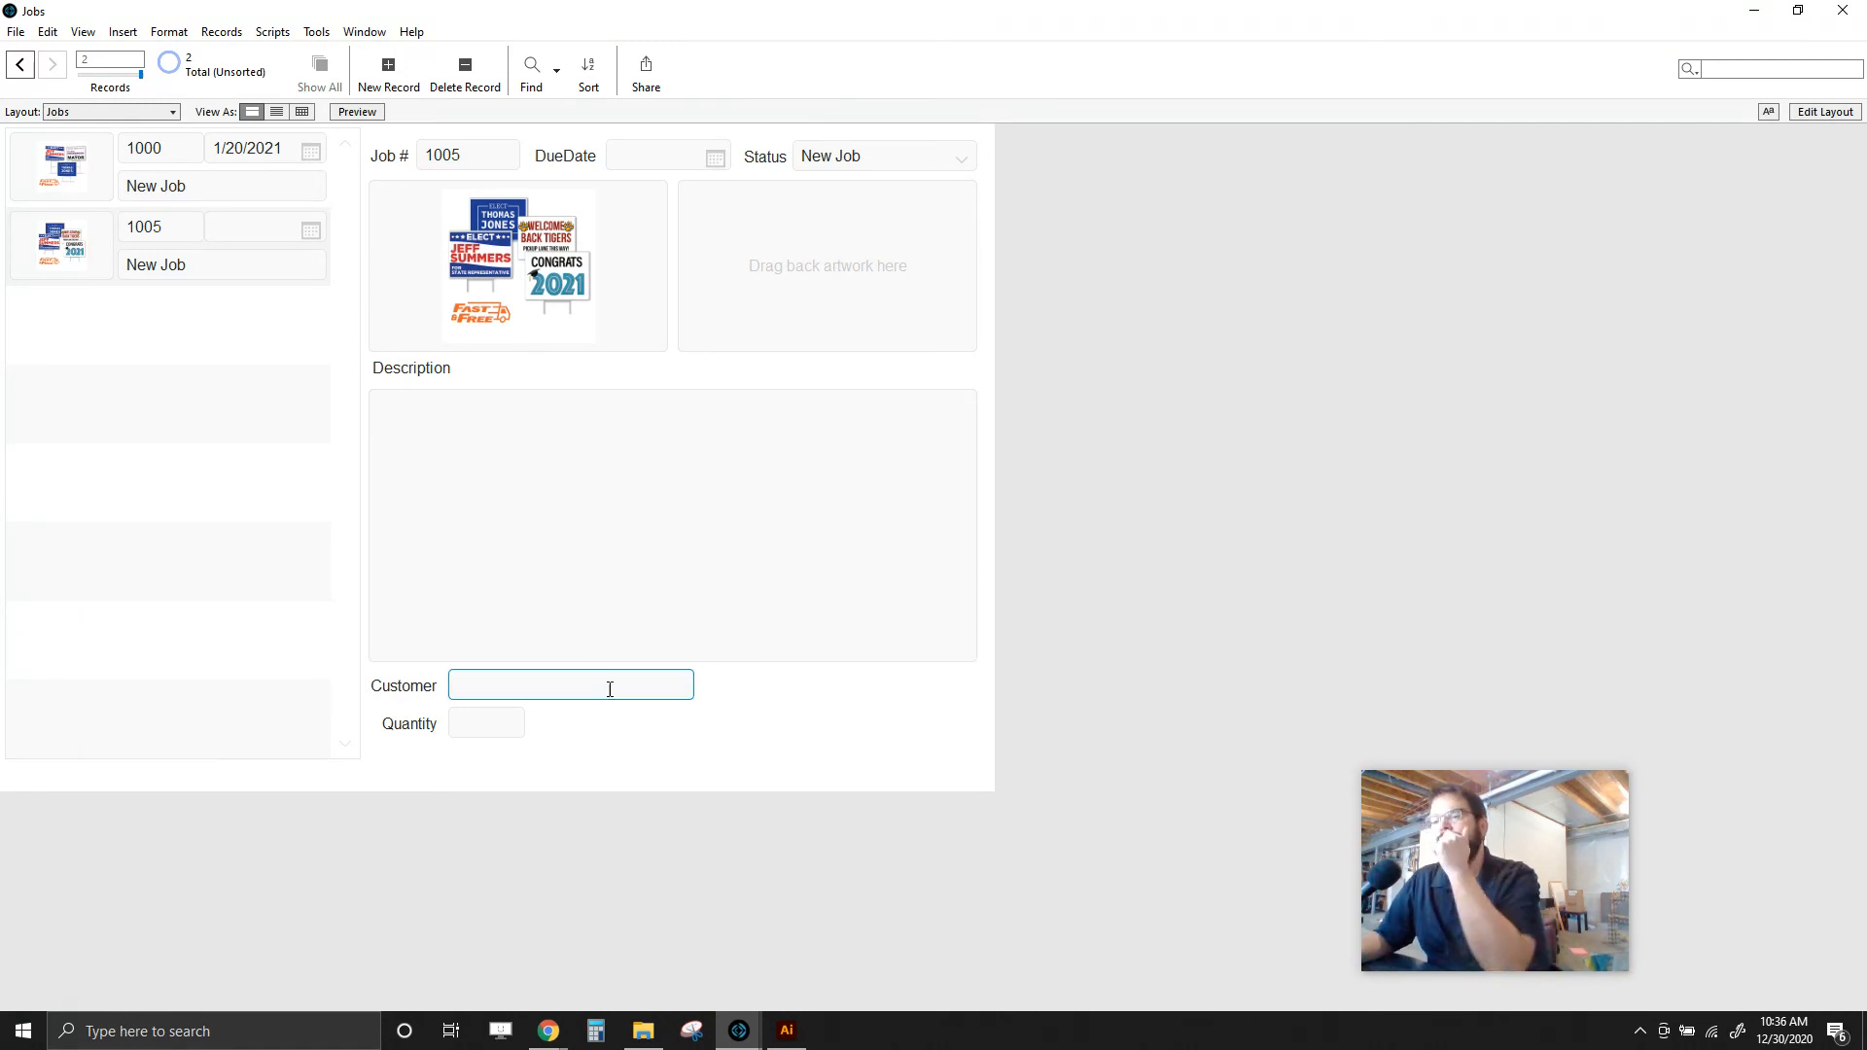
click(109, 187)
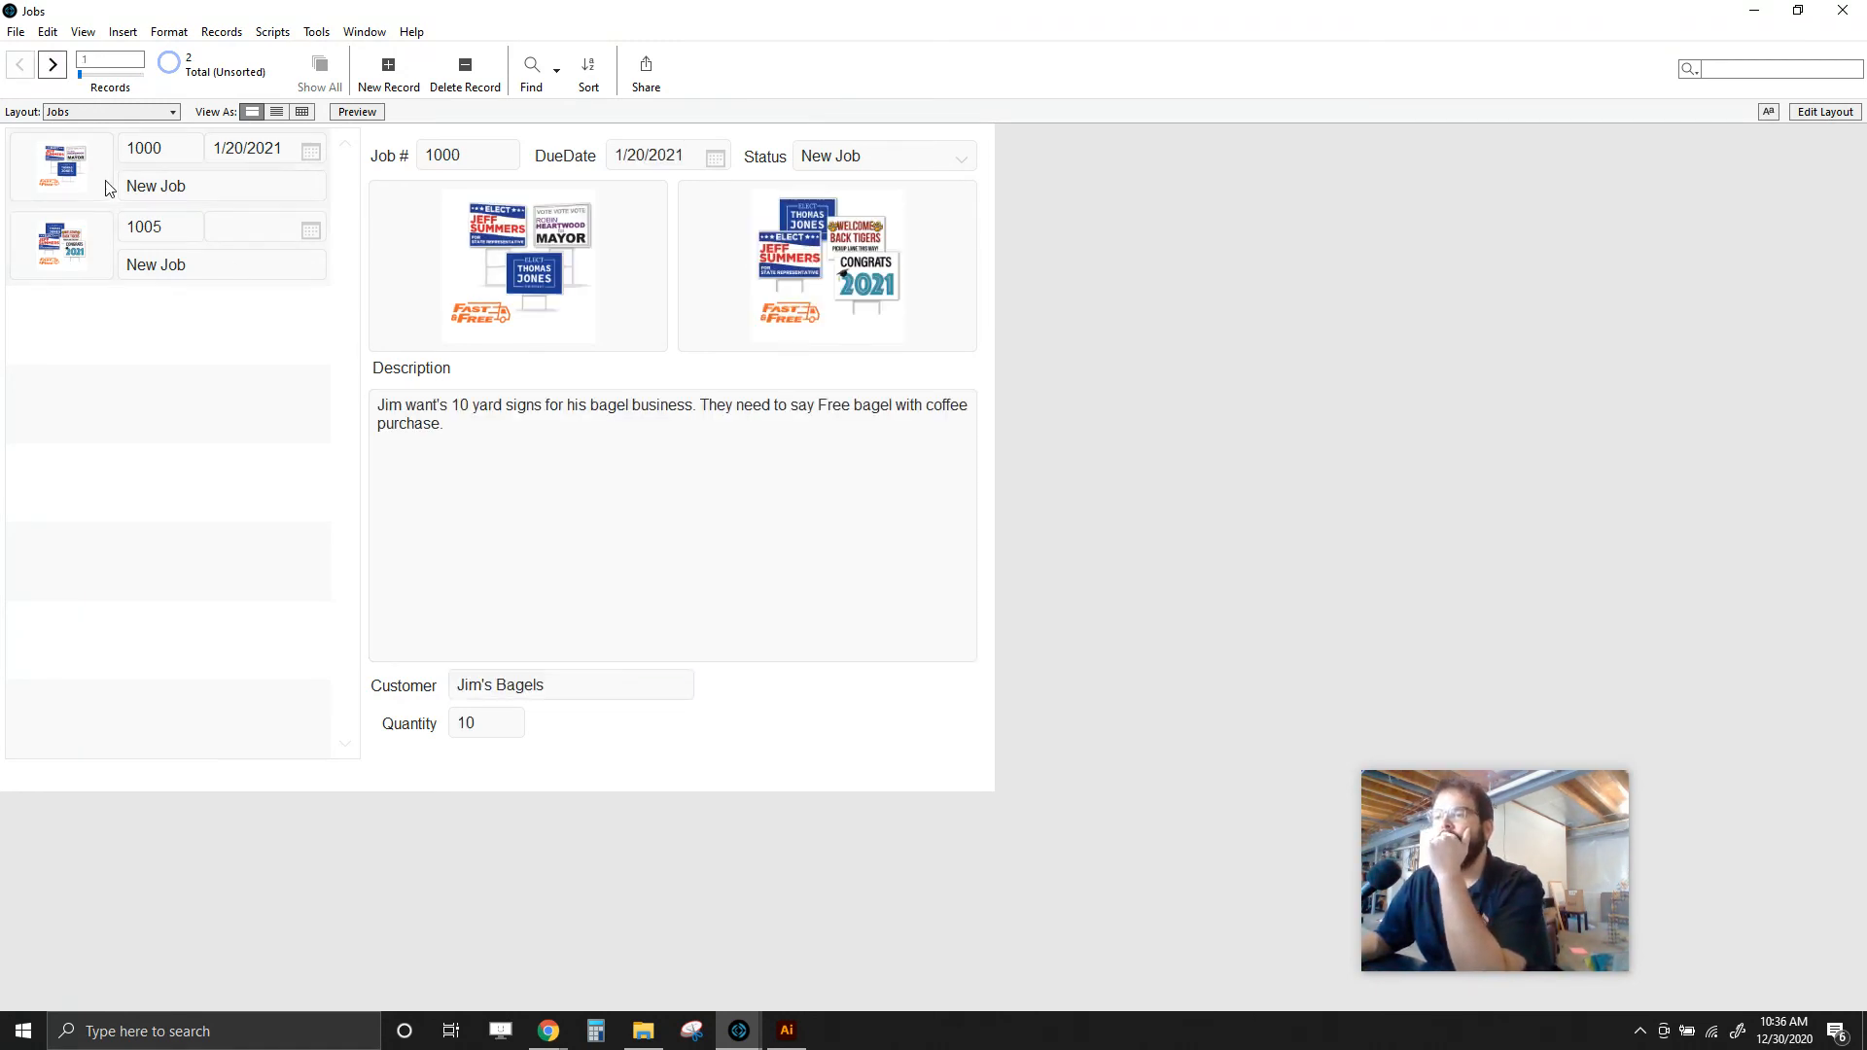
click(143, 280)
click(504, 685)
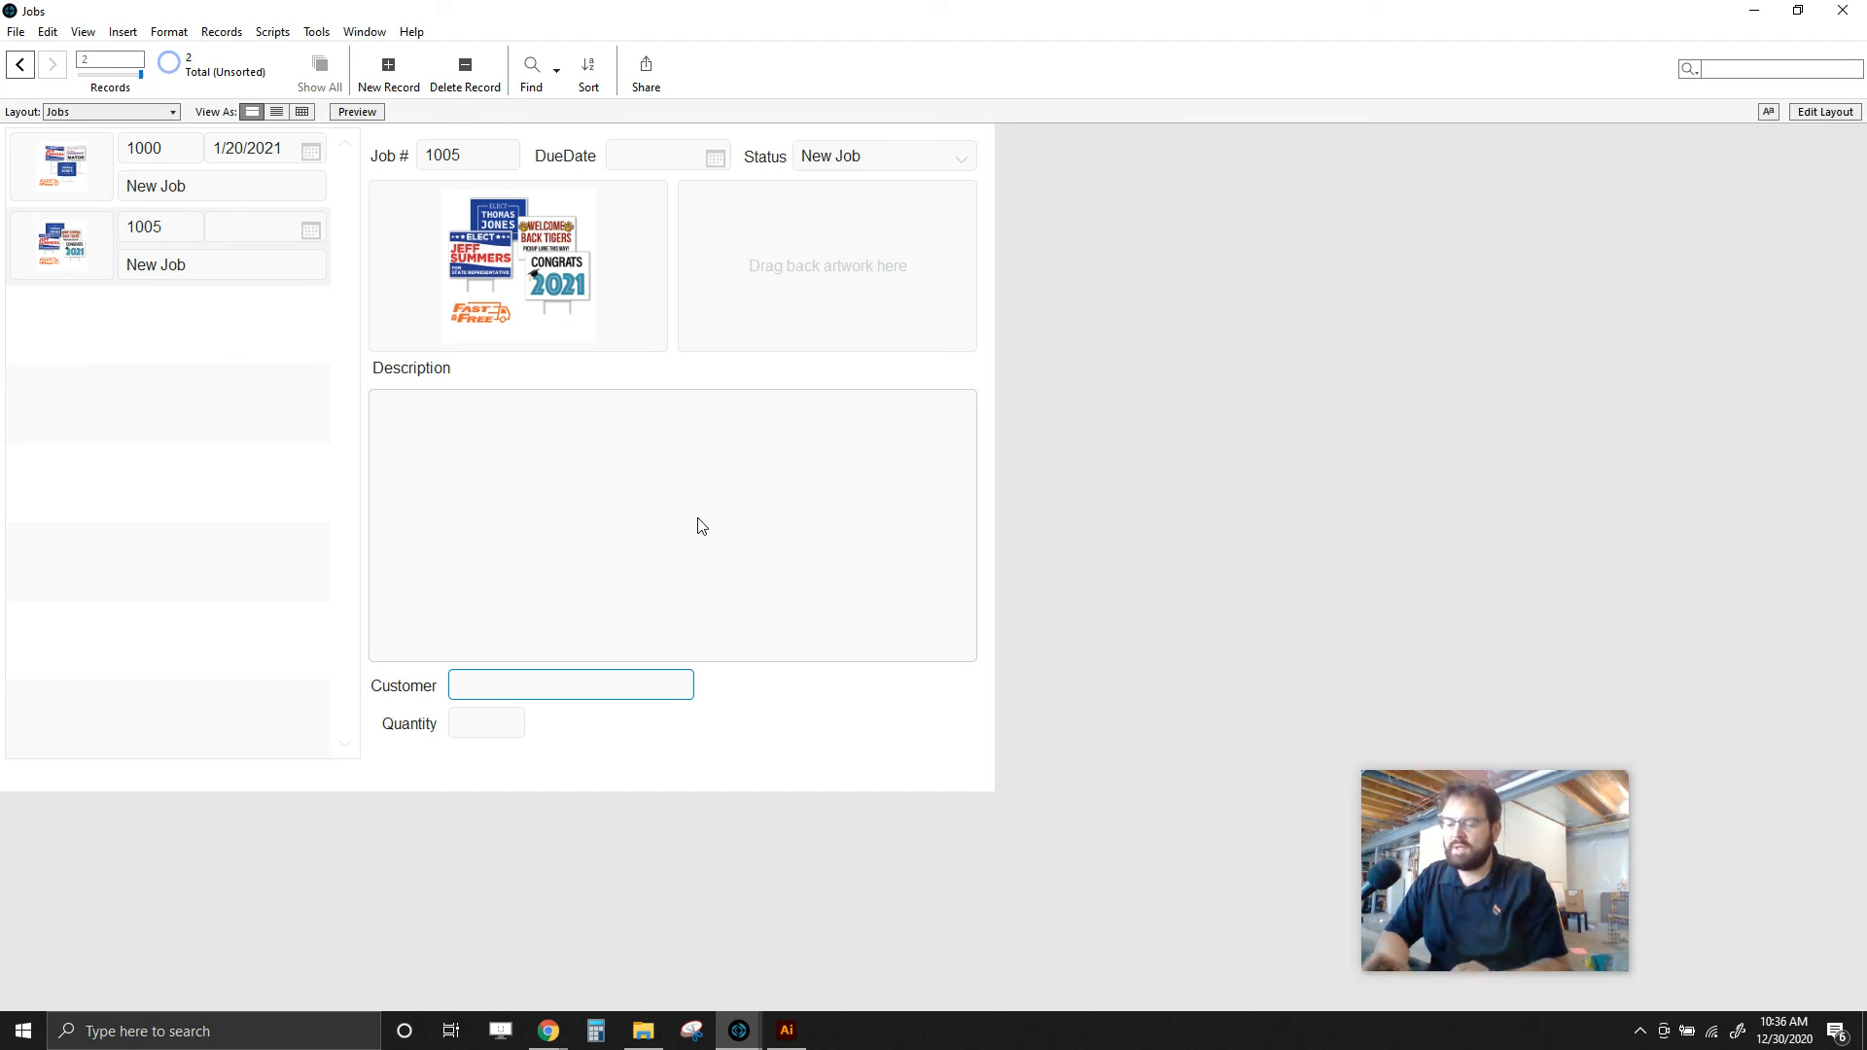
text(Joe Customer)
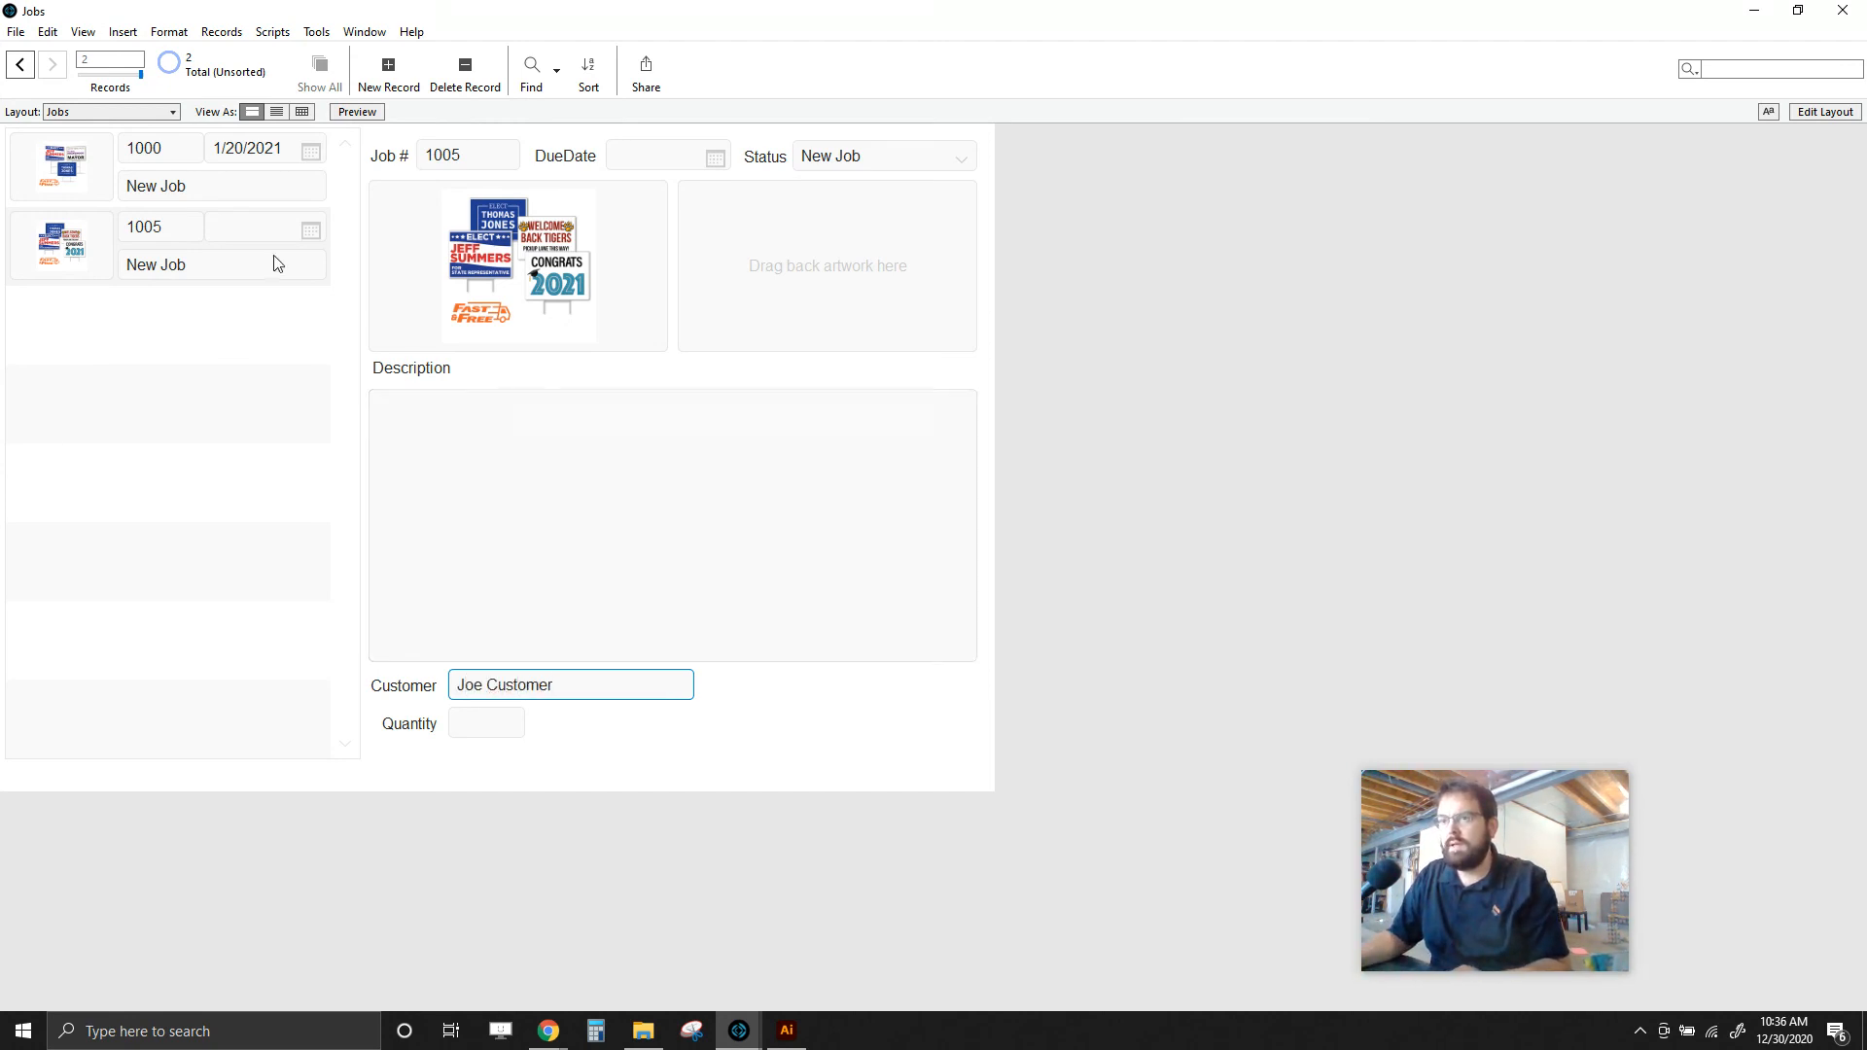
- Commit the customer entry and alternate between the two jobs in the portal to check their records, ending on the second job
click(172, 168)
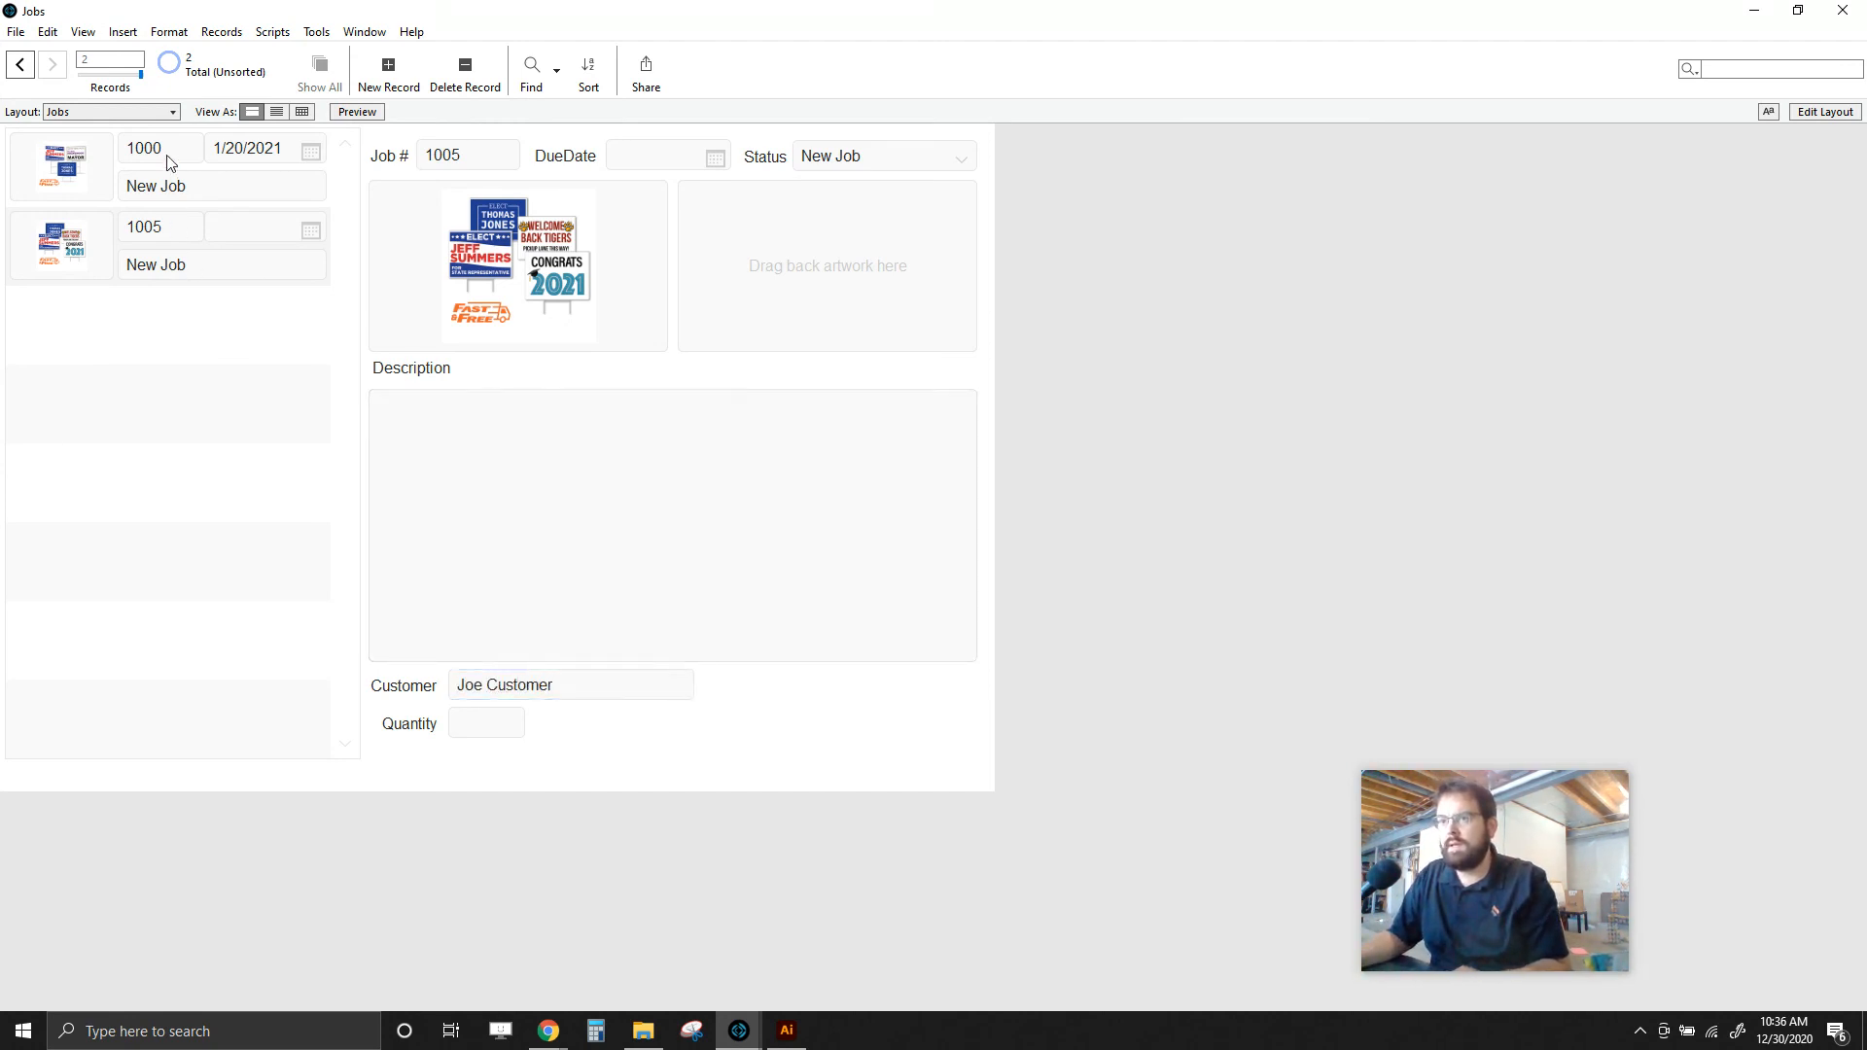
click(221, 254)
click(204, 187)
click(218, 252)
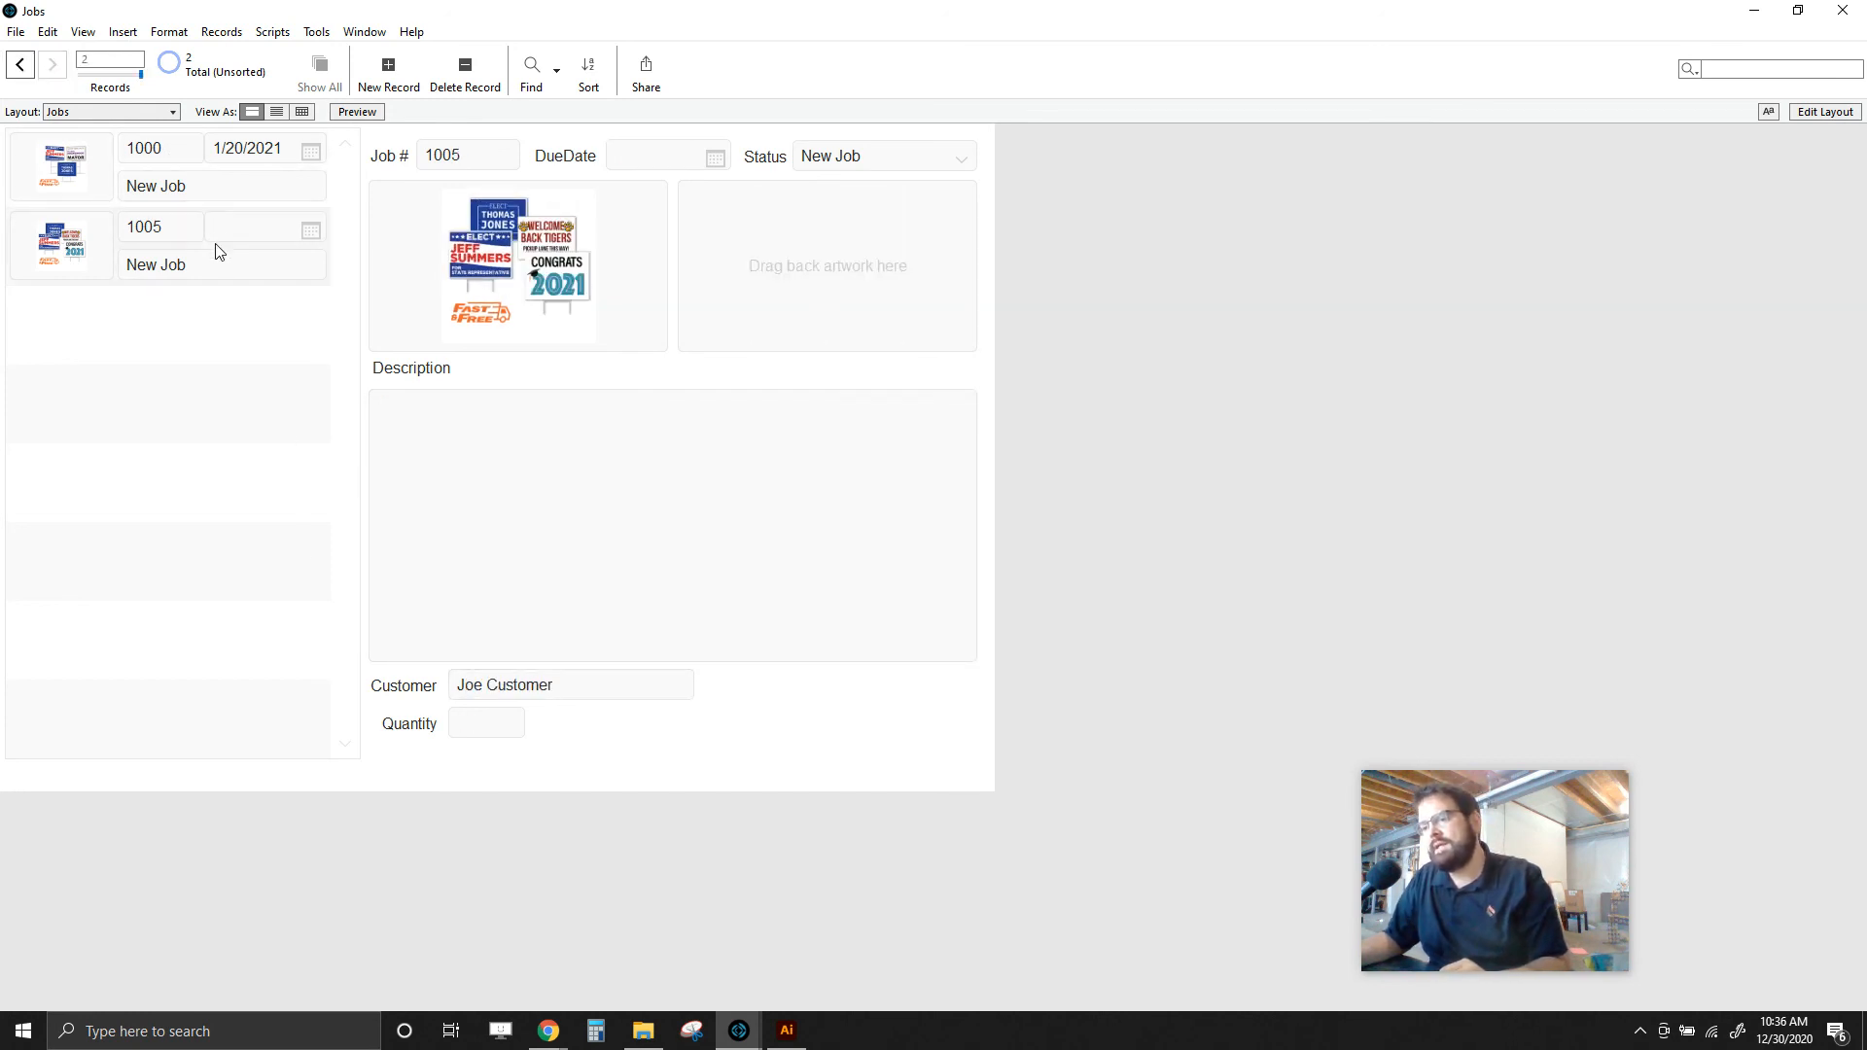
- Edit the second job's customer name into a single word by removing the space, and select the whole entry
click(485, 689)
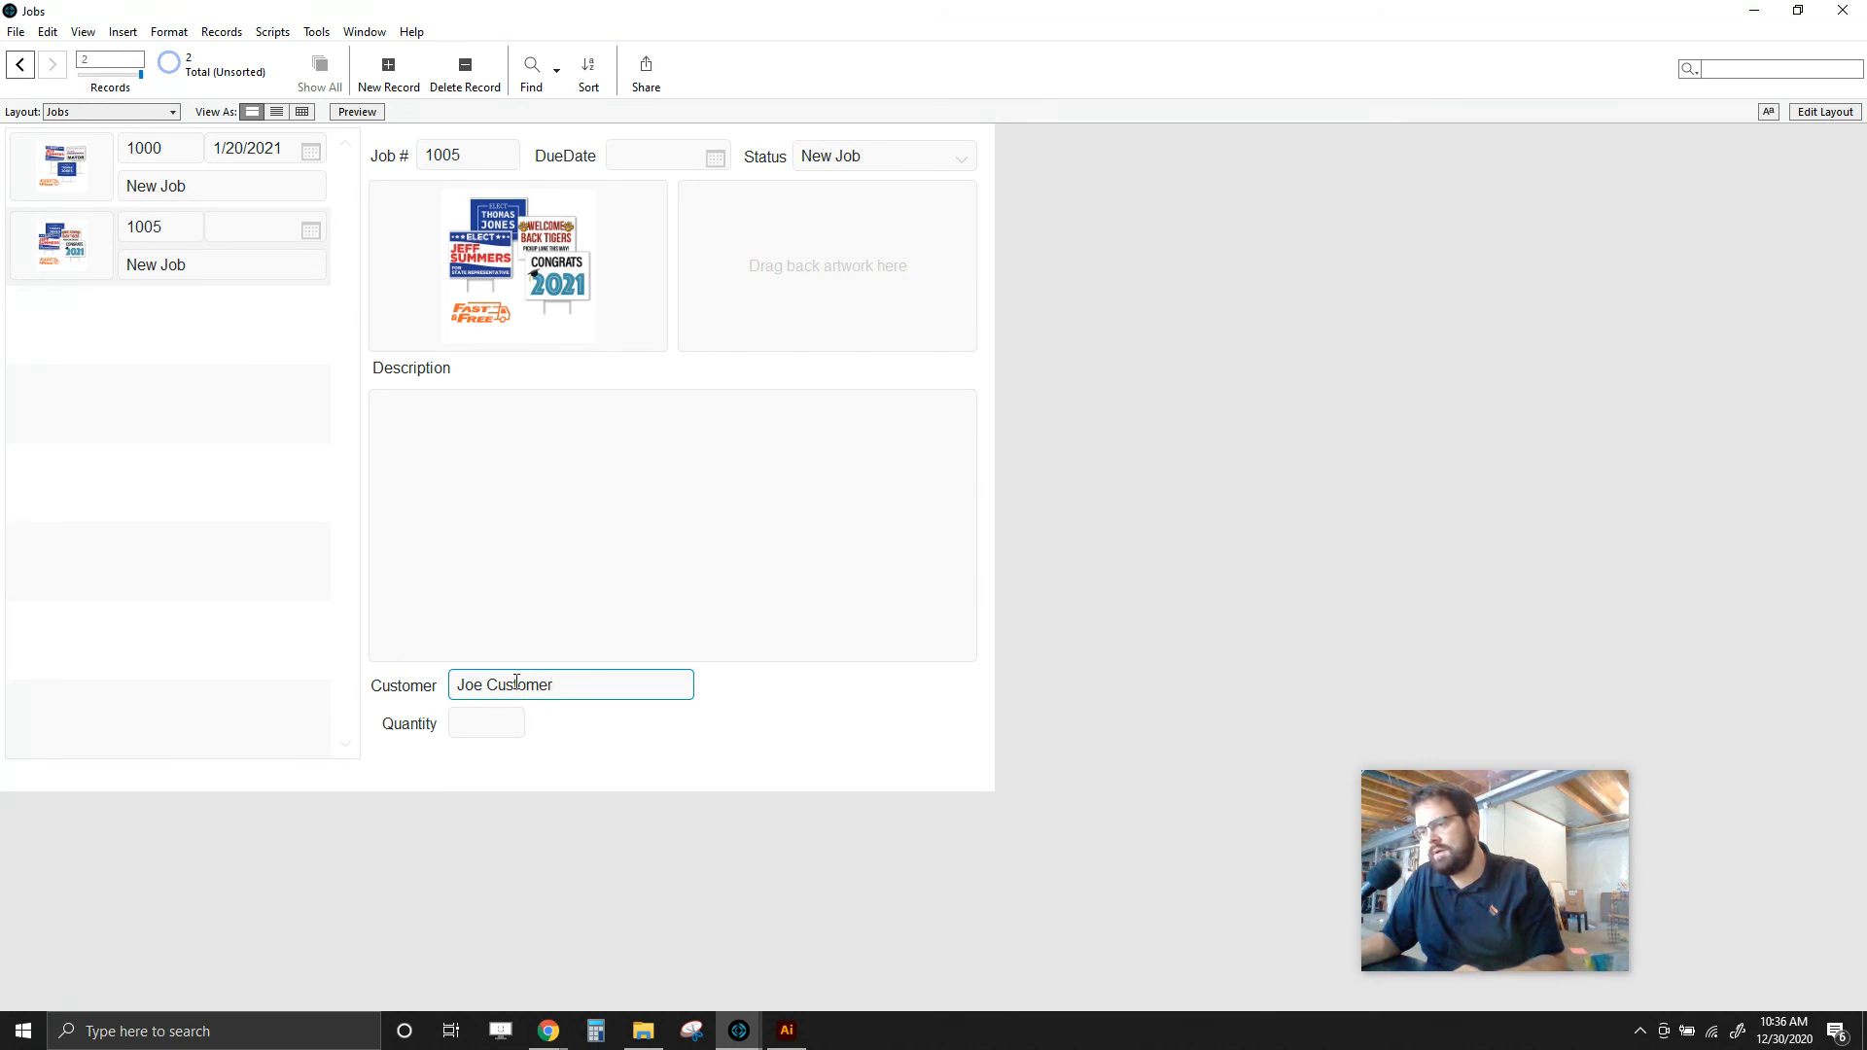
text(s)
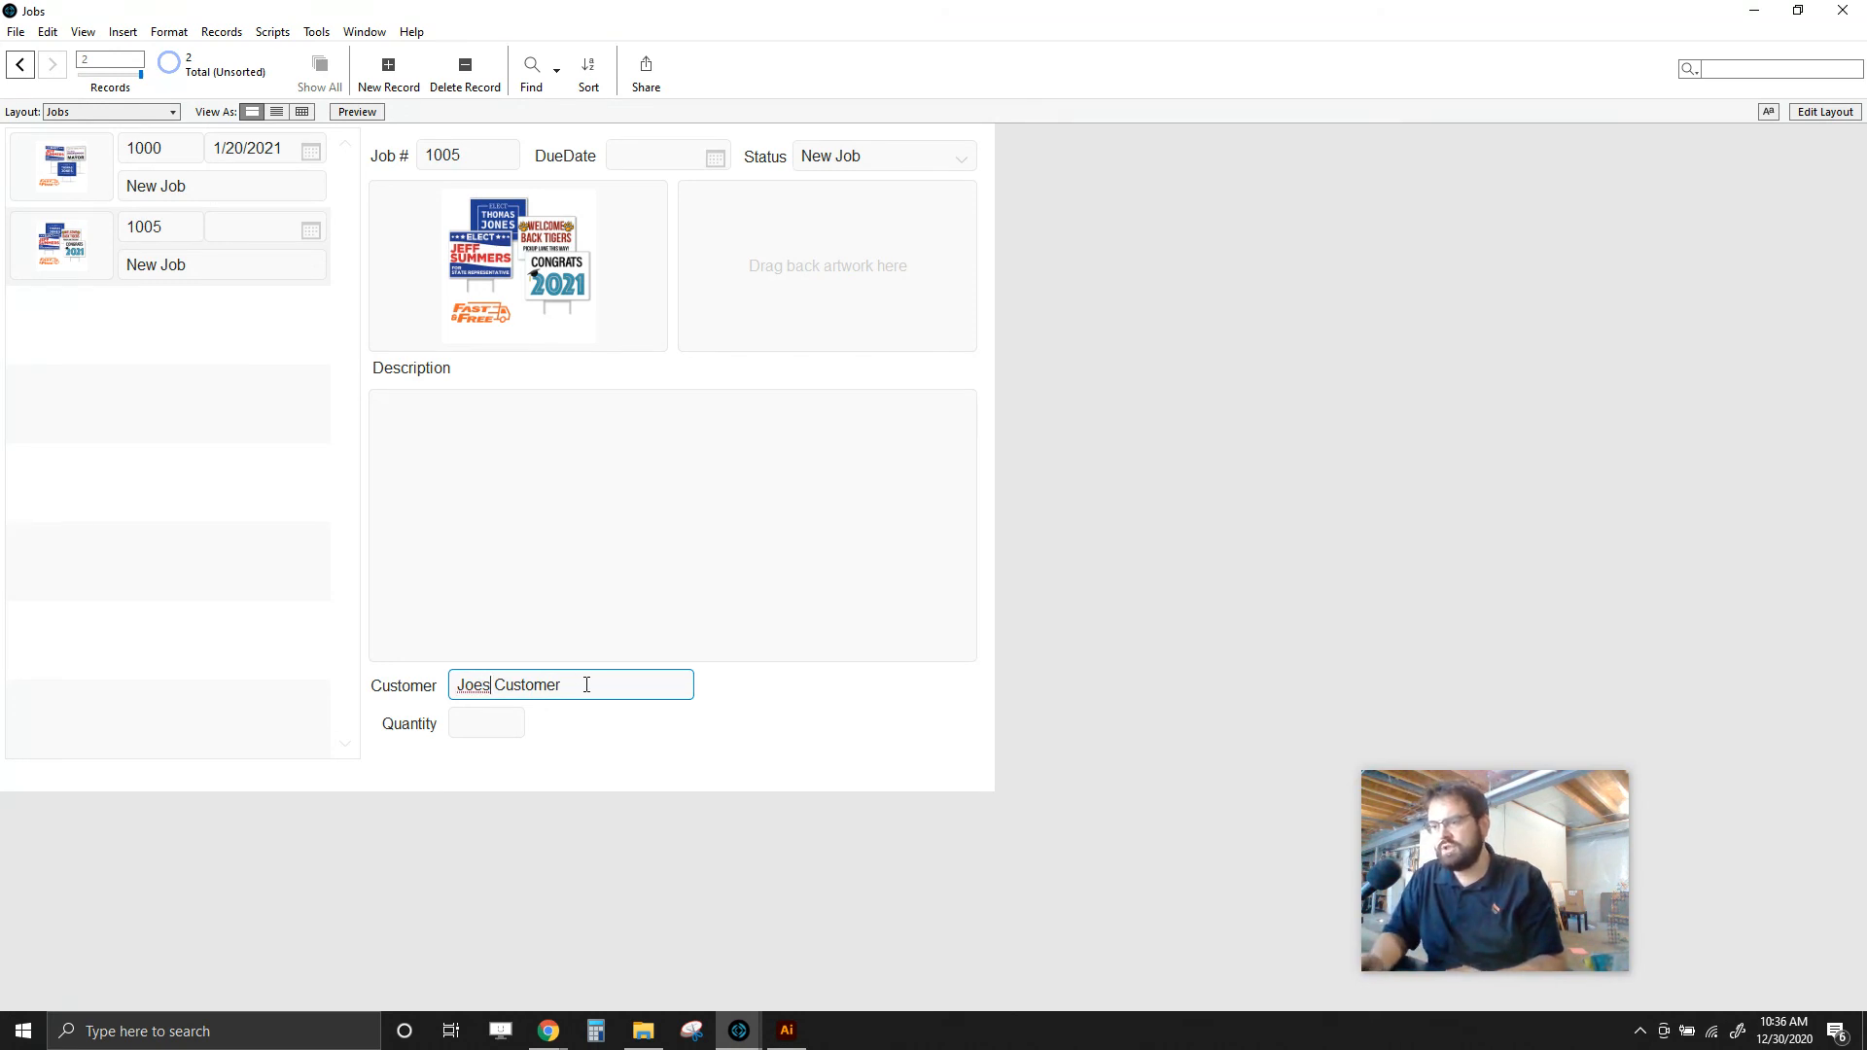
key(BackSpace)
key(Delete)
click(491, 721)
click(584, 687)
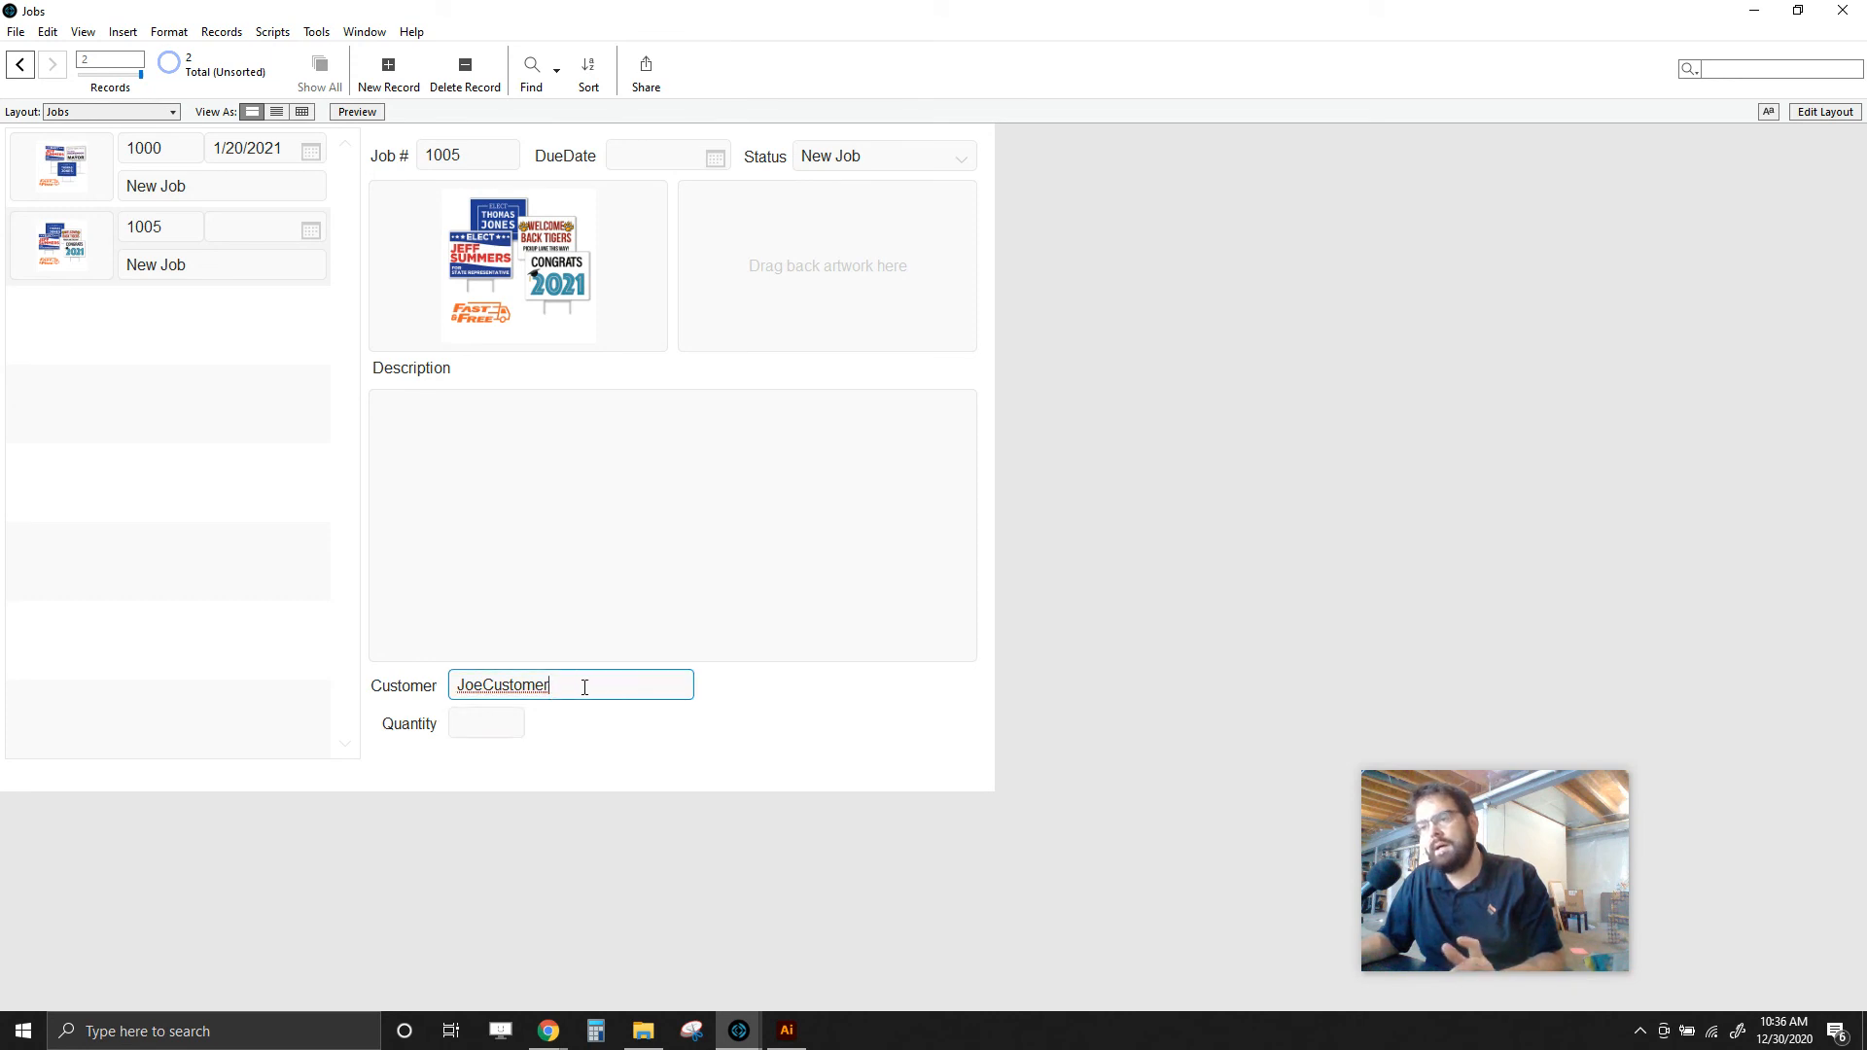
triple_click(584, 687)
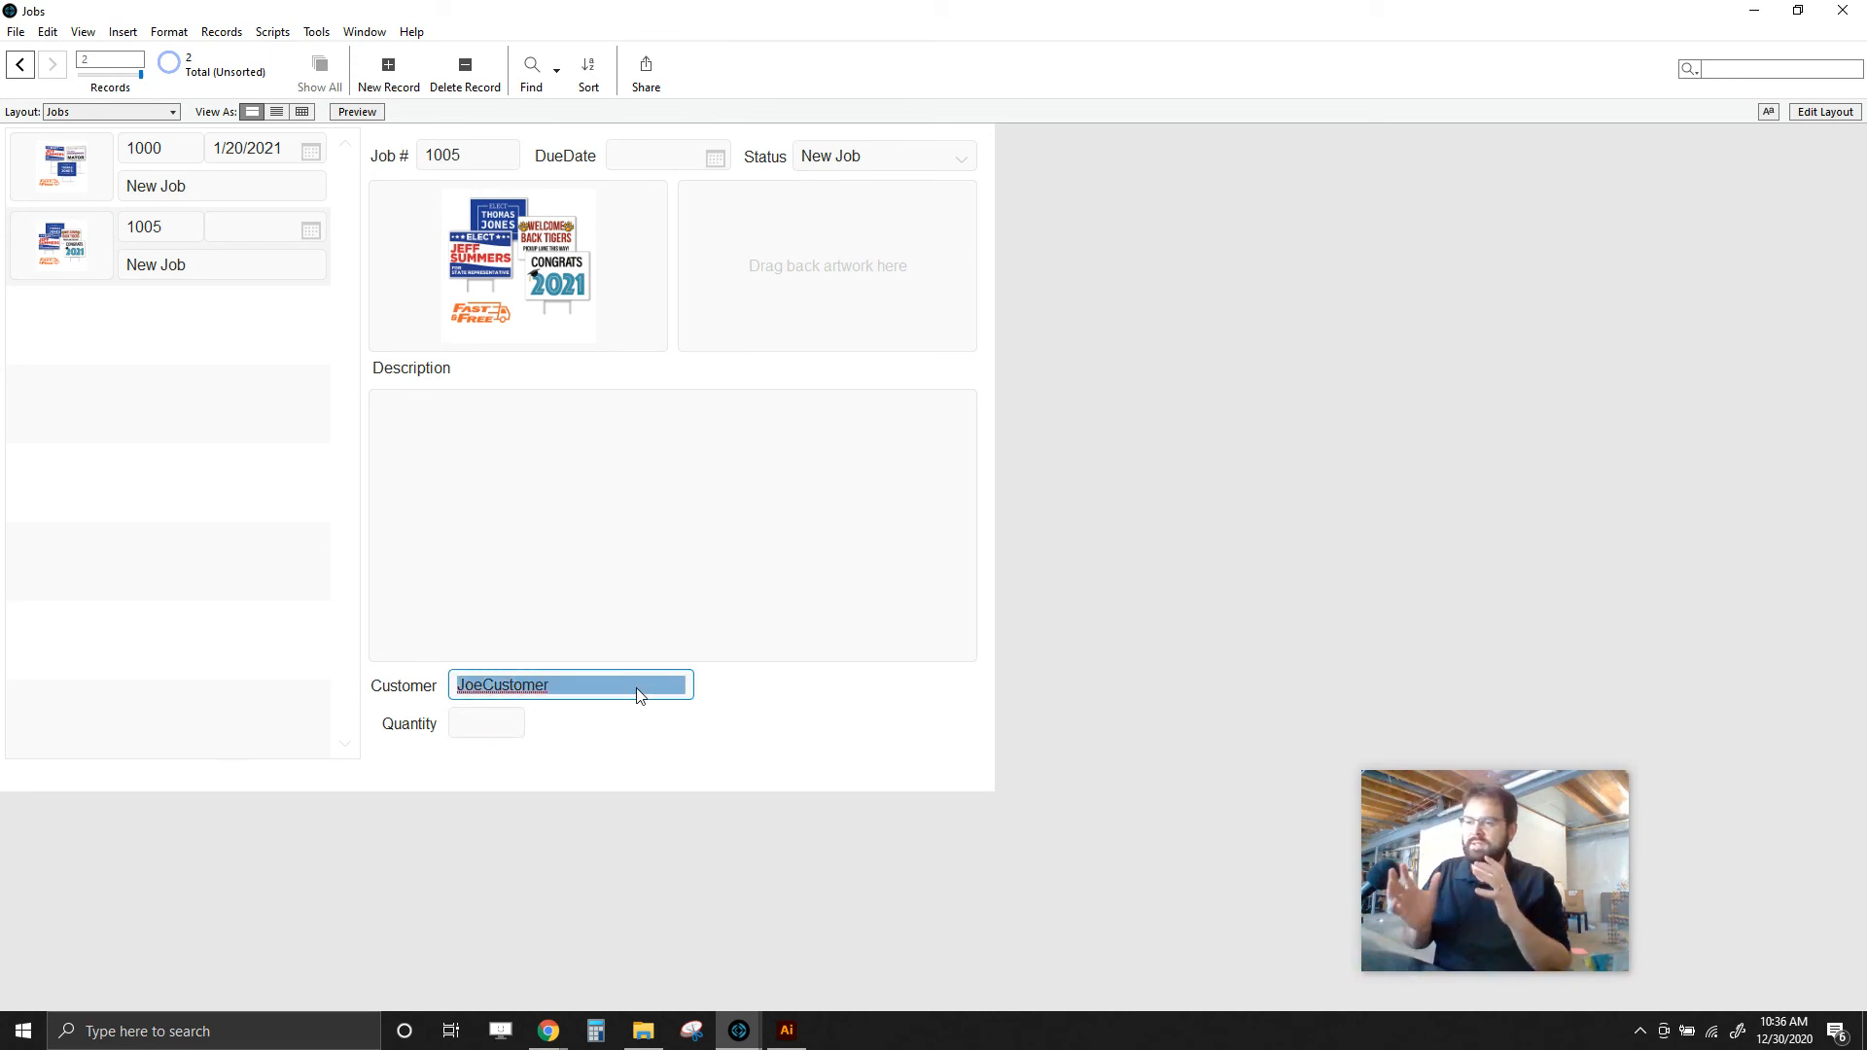